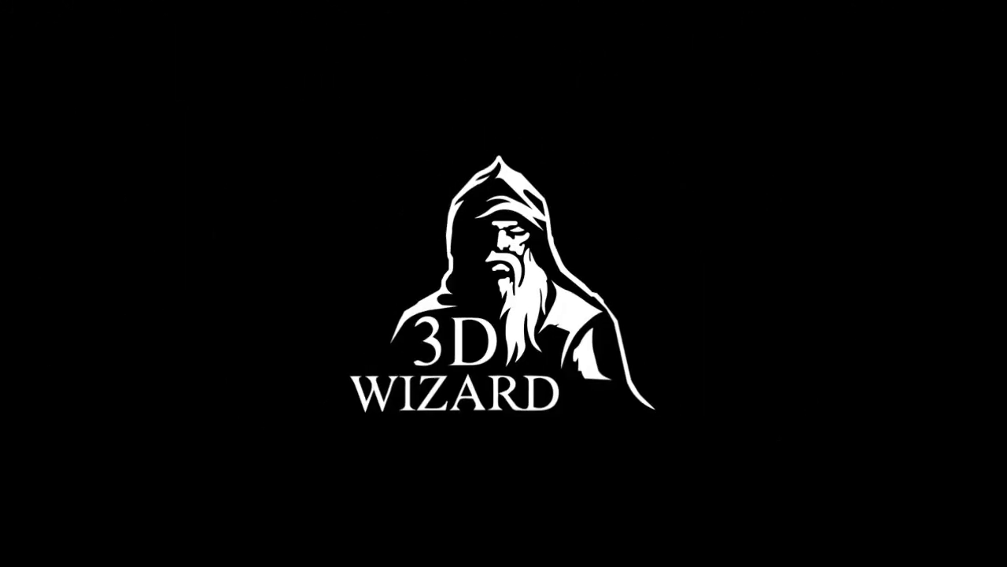
- Zoom in on the Seagate hard-drive reference image and cube in the front view
scroll("up", 3)
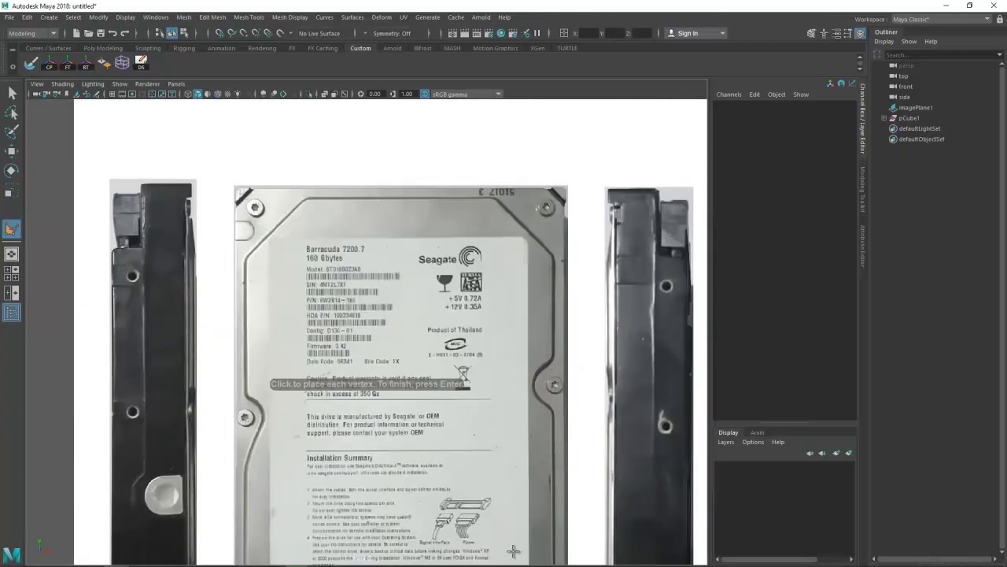
- Create a polygon plane over the drive's front reference photo
scroll("down", 3)
left_click_drag(281, 236, 402, 223)
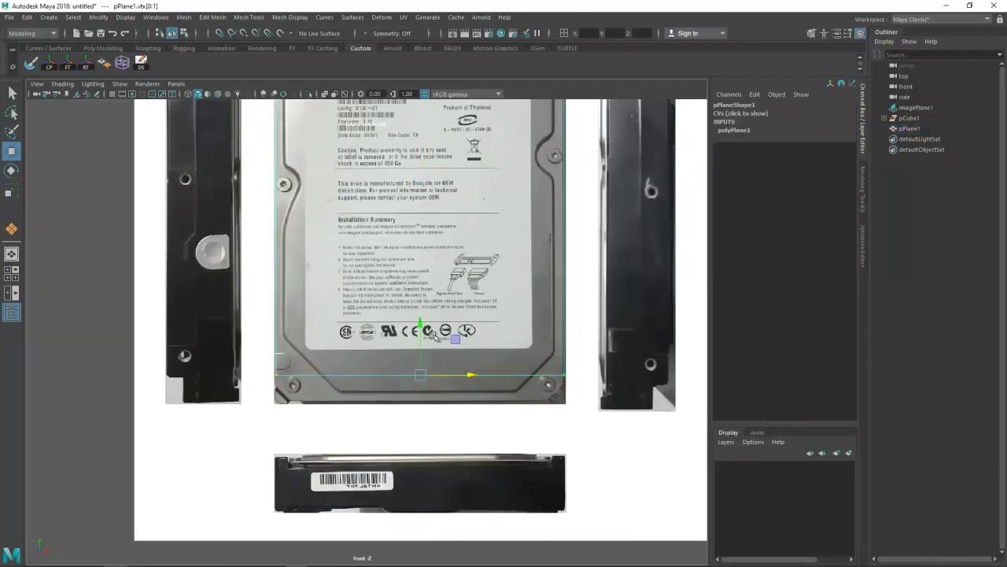
scroll("up", 3)
scroll("down", 3)
scroll("up", 3)
scroll("down", 3)
- Fit a plane corner vertex to the drive outline
left_click_drag(519, 314, 578, 535)
scroll("up", 3)
scroll("up", 3)
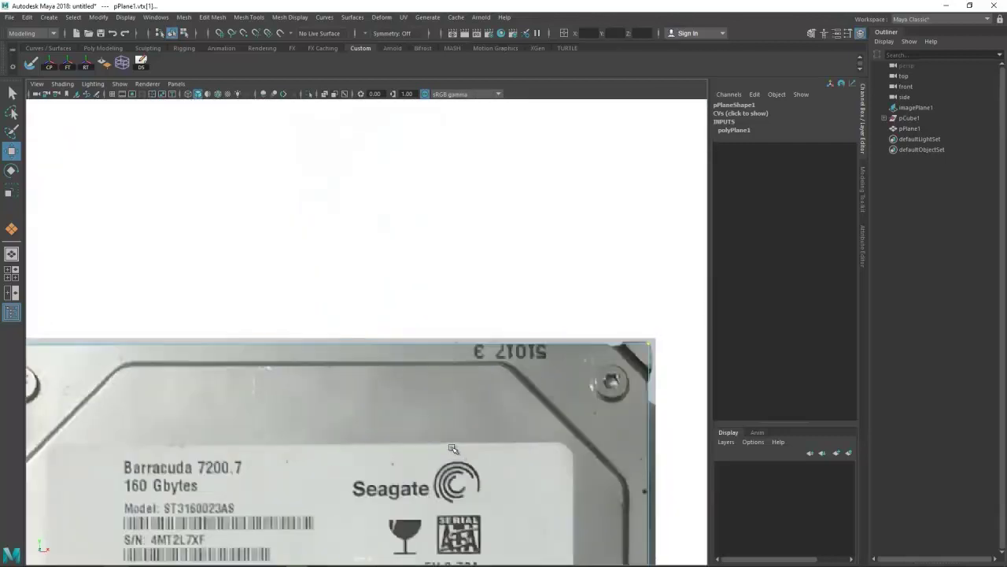
scroll("down", 3)
scroll("up", 3)
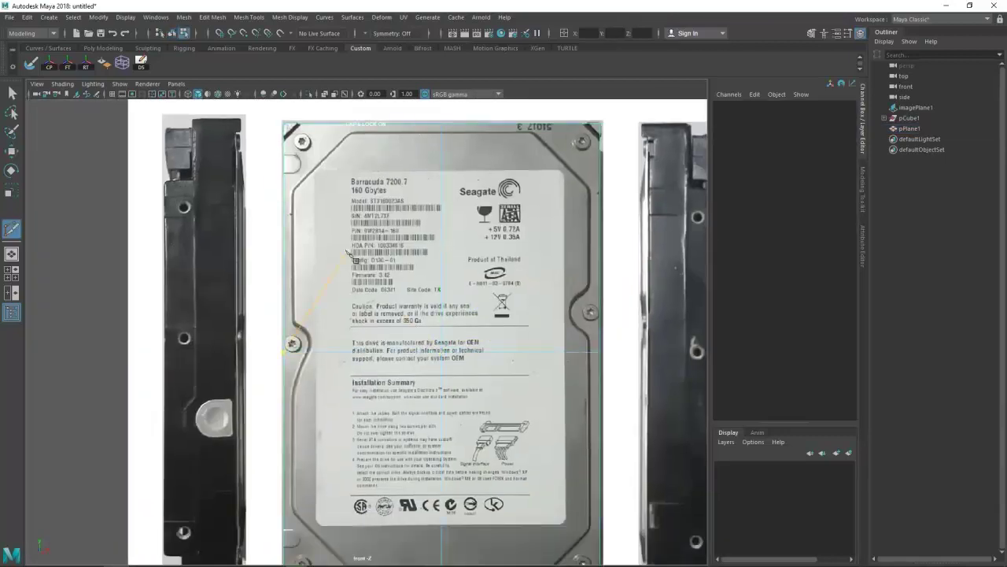
scroll("up", 3)
- Split the plane with Multi-Cut and extract the remaining face as polySurface5
right_click(152, 164)
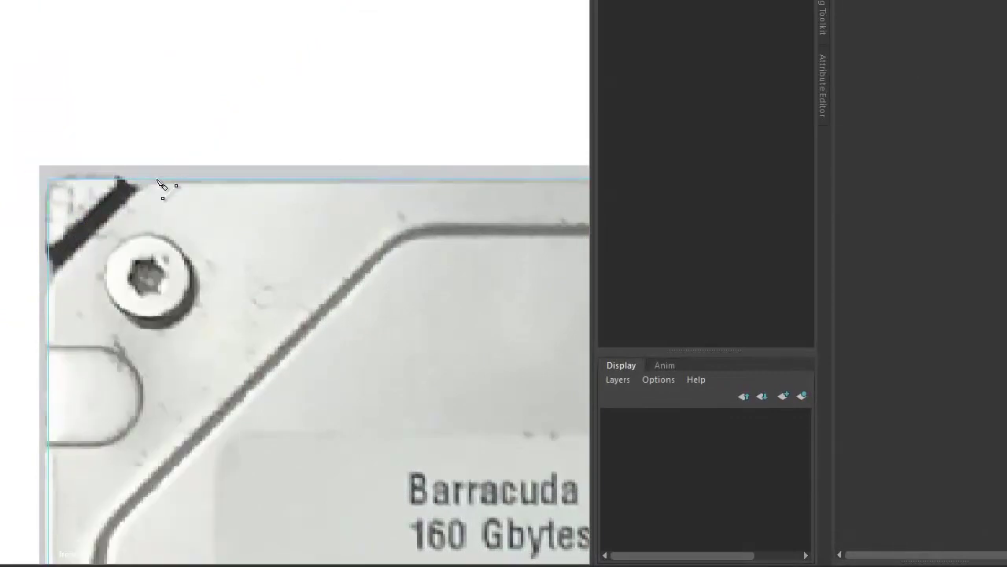
left_click(77, 170)
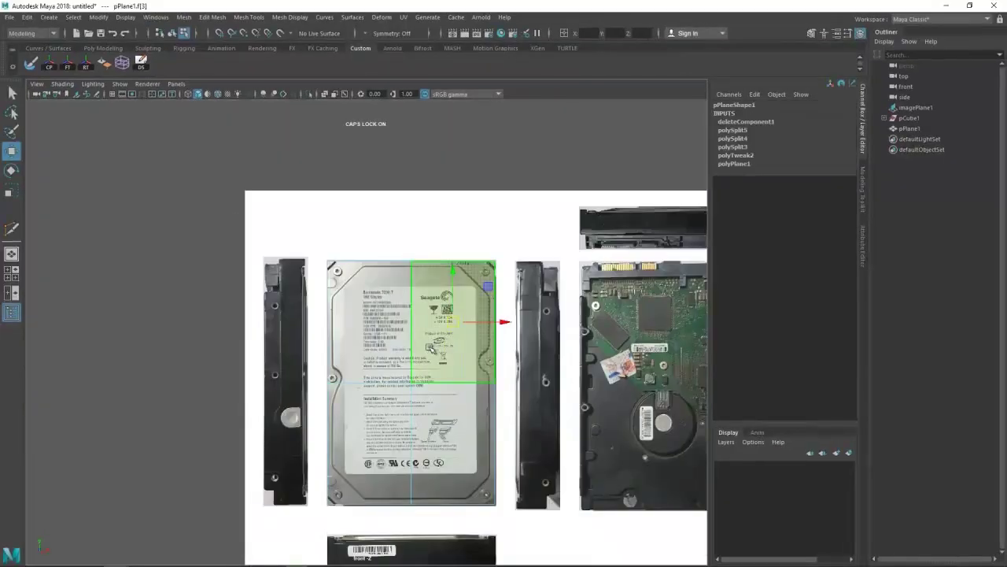
scroll("up", 3)
right_click(360, 259)
left_click(382, 389)
- Select the extracted plane's face and switch to the Move tool
key("q")
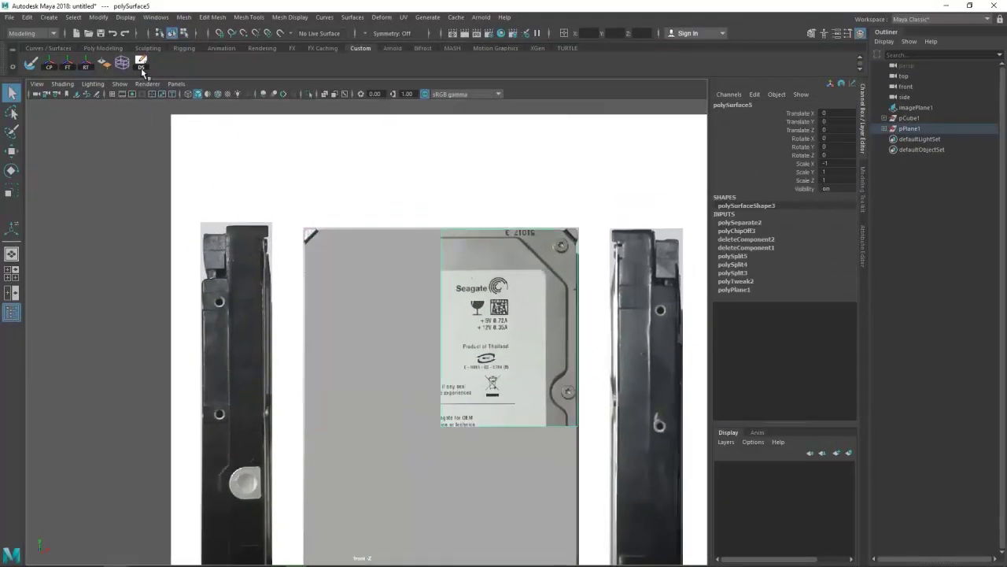
scroll("up", 3)
left_click_drag(332, 261, 347, 299)
scroll("up", 3)
scroll("down", 3)
scroll("down", 3)
scroll("up", 3)
scroll("up", 3)
key("w")
scroll("down", 3)
scroll("up", 3)
scroll("up", 3)
- Move a corner vertex of the mesh onto the drive outline
left_click(353, 322)
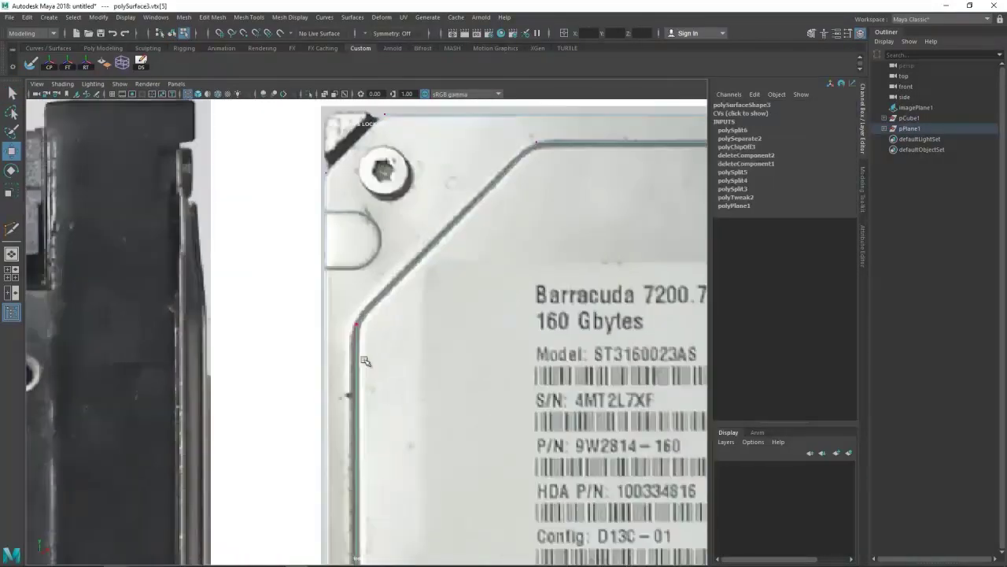
scroll("down", 3)
left_click_drag(464, 276, 181, 299)
scroll("down", 3)
left_click(315, 270)
scroll("up", 3)
scroll("down", 3)
scroll("up", 3)
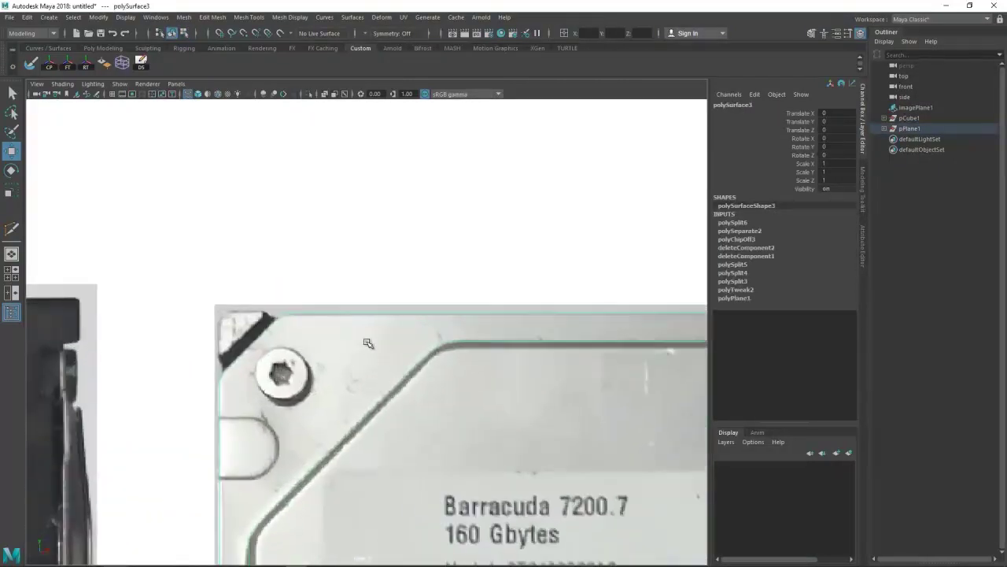
scroll("up", 3)
- Fit the top-edge and chamfer-bend vertices to the drive's top-left chamfered corner
left_click(573, 323)
left_click_drag(113, 333, 346, 236)
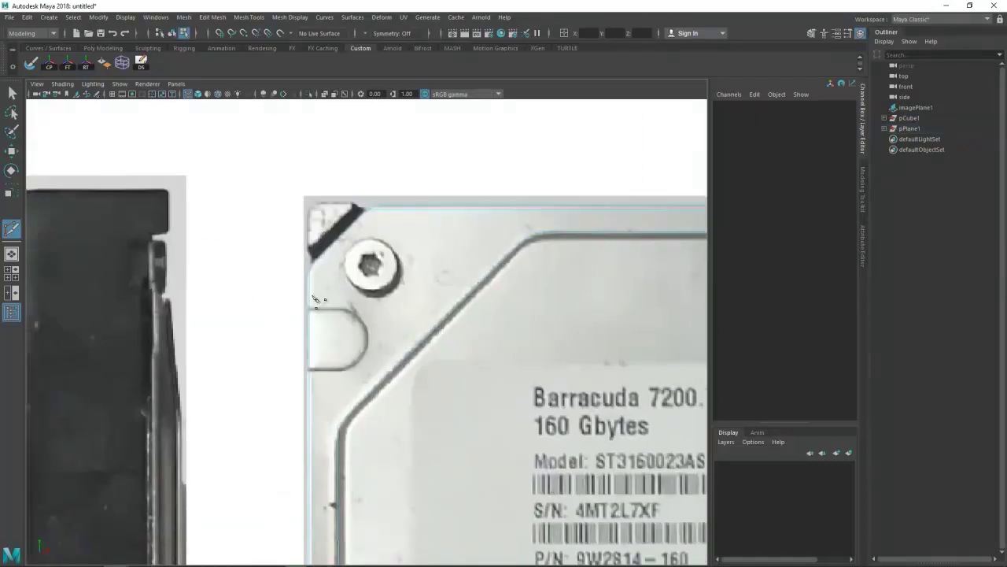
scroll("up", 3)
scroll("up", 3)
scroll("down", 3)
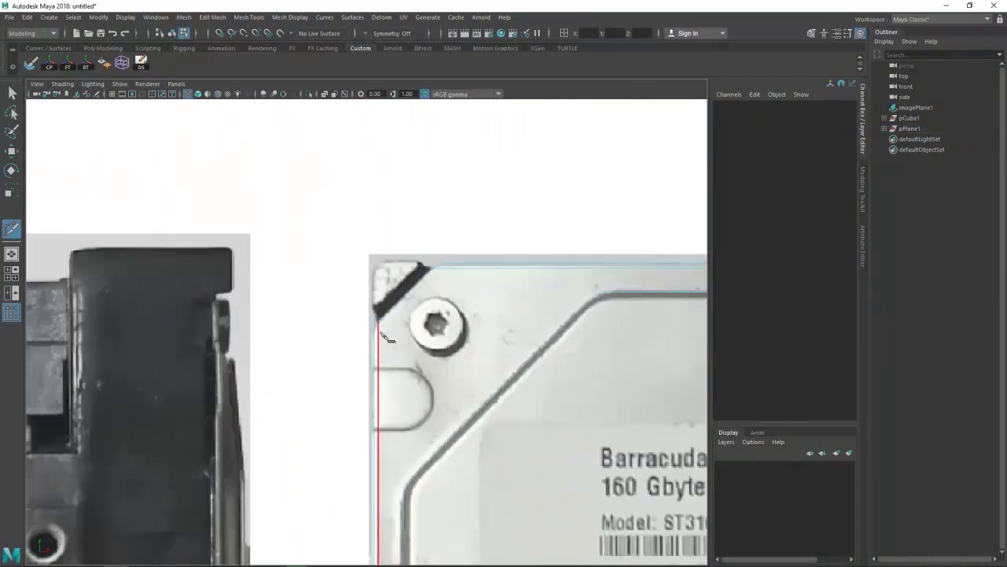
scroll("up", 3)
scroll("down", 3)
scroll("up", 3)
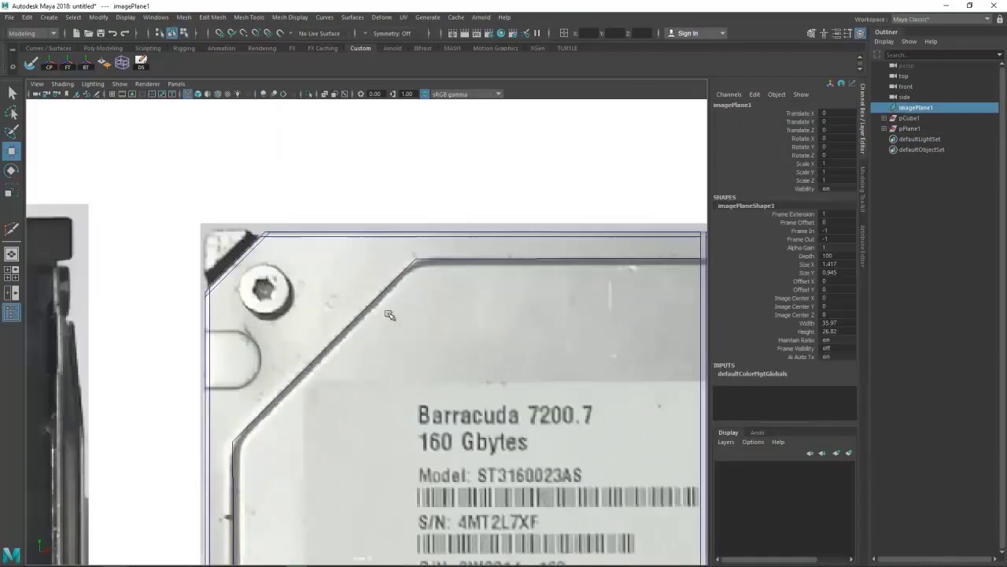
scroll("up", 3)
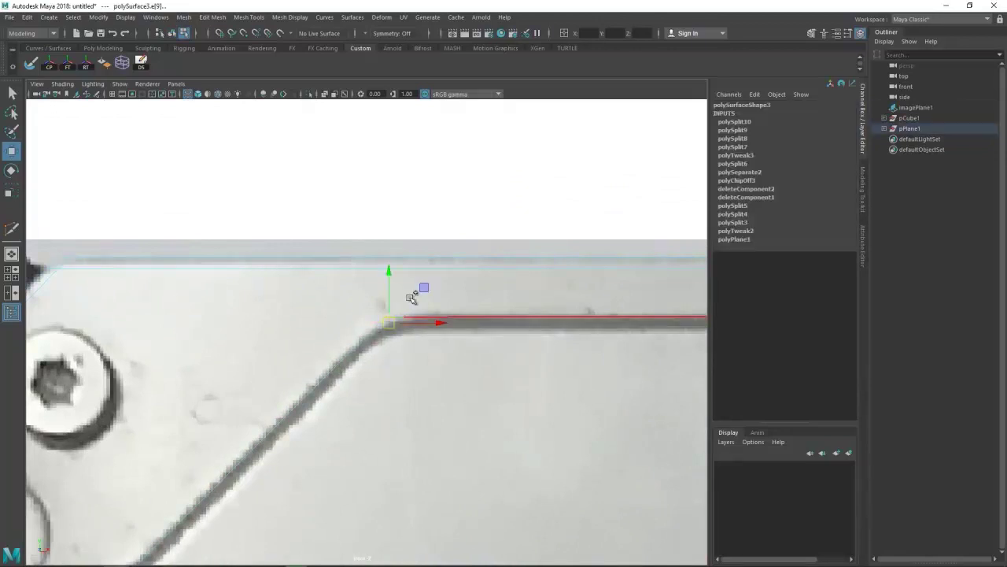
scroll("up", 3)
left_click(411, 297)
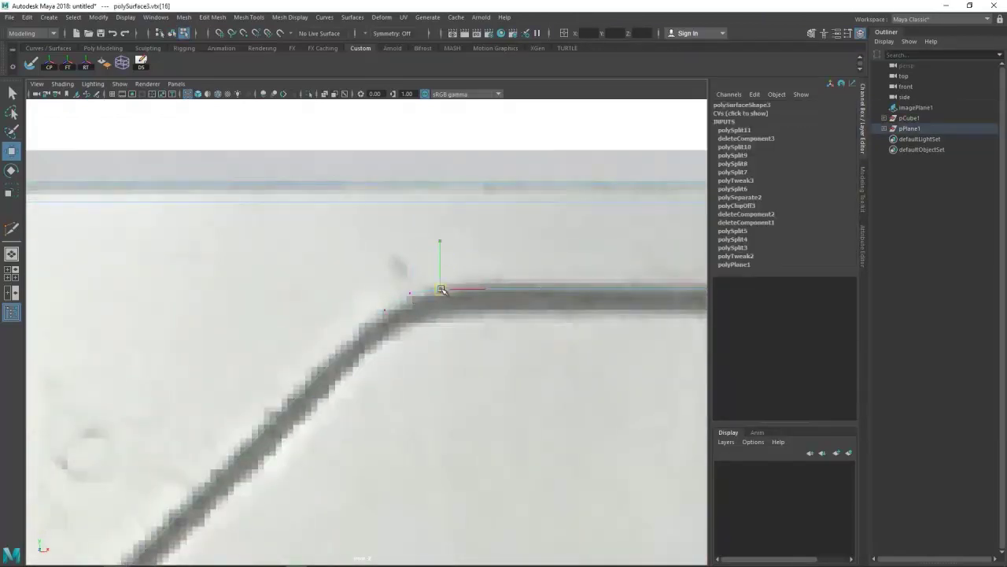
scroll("down", 3)
scroll("up", 3)
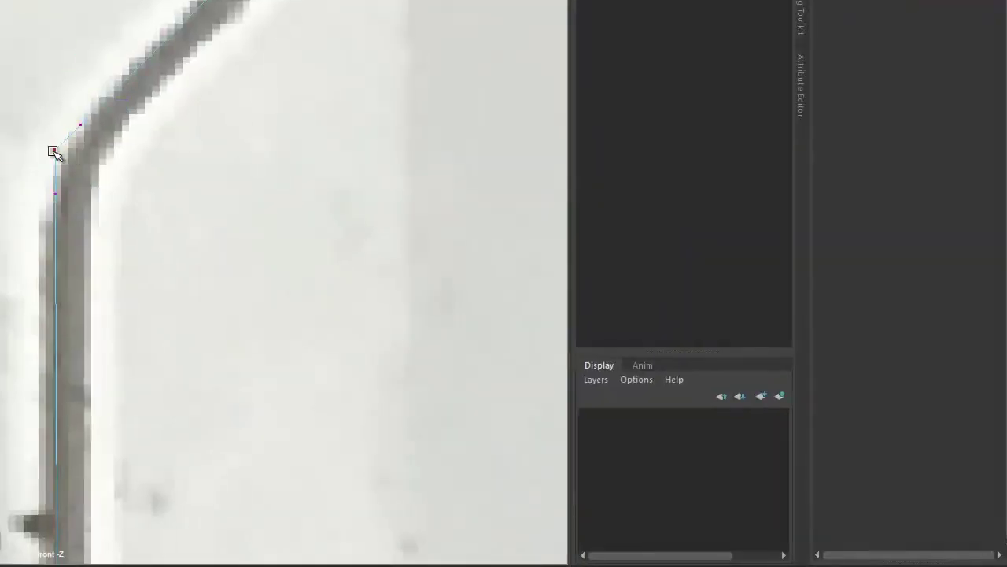
left_click(53, 151)
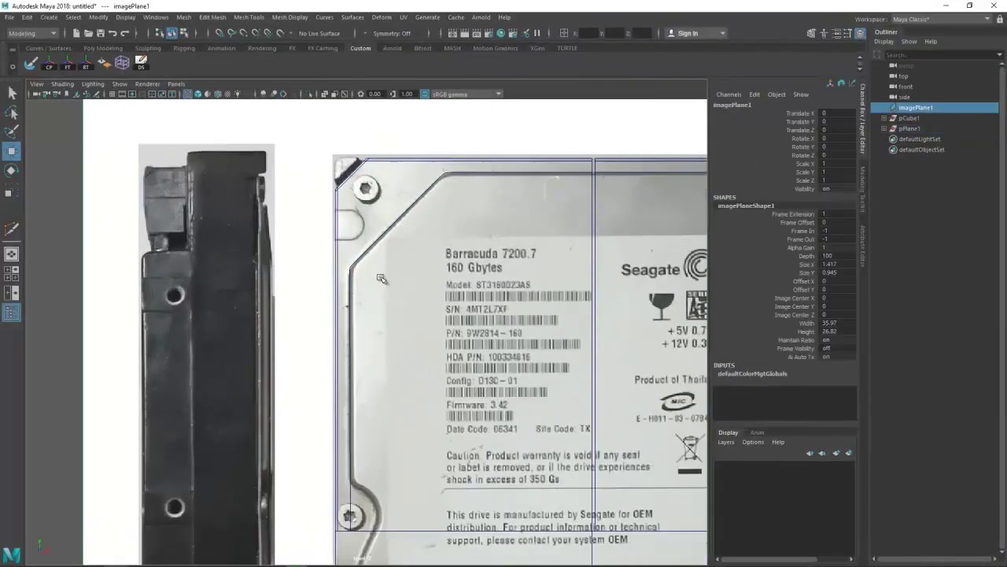
- Select the plane mesh and a top-edge vertex, then clear the selection before cutting
left_click(381, 279)
scroll("up", 3)
scroll("up", 3)
scroll("up", 3)
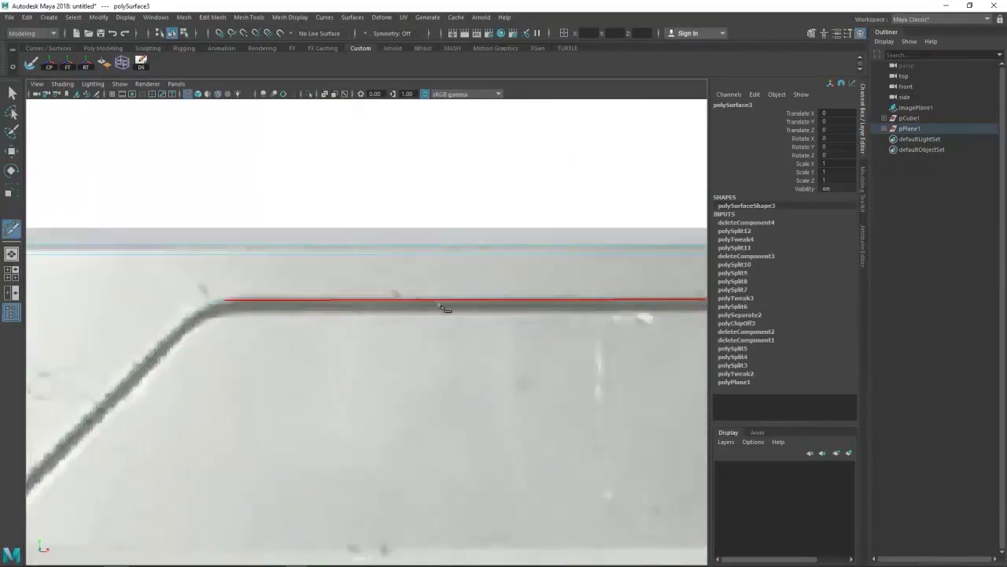
scroll("down", 3)
left_click(648, 303)
scroll("up", 3)
scroll("up", 3)
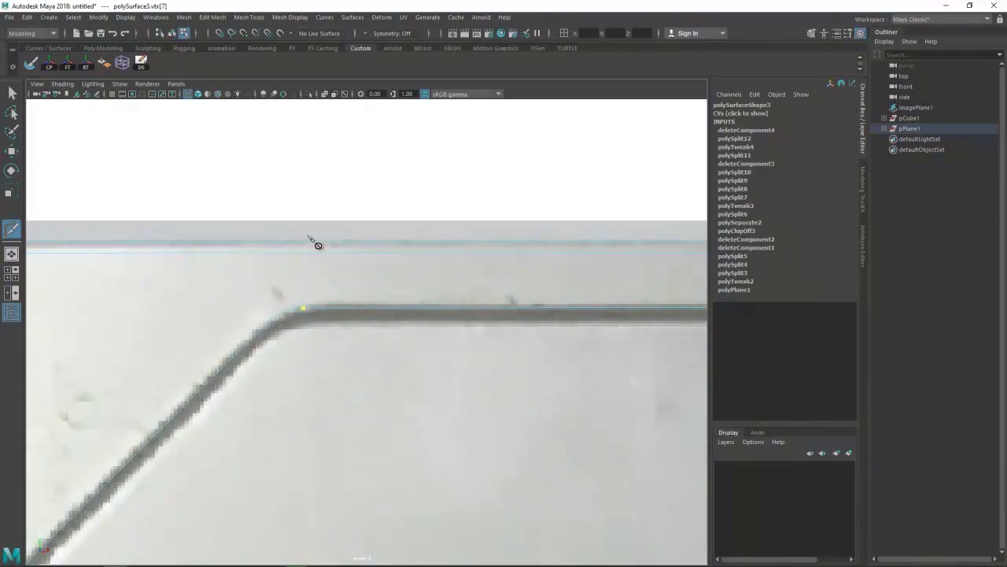
left_click(314, 243)
scroll("down", 3)
scroll("up", 3)
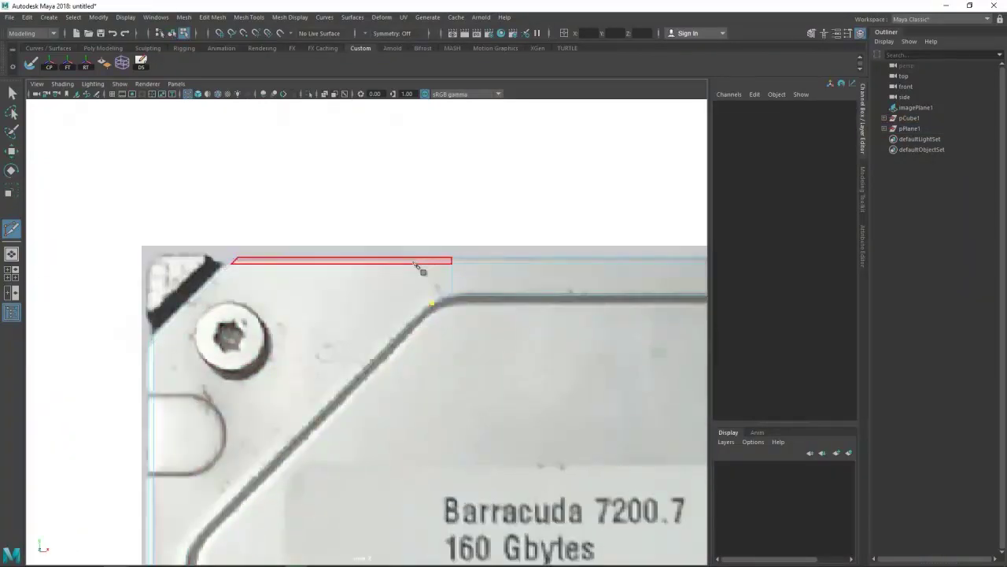
scroll("up", 3)
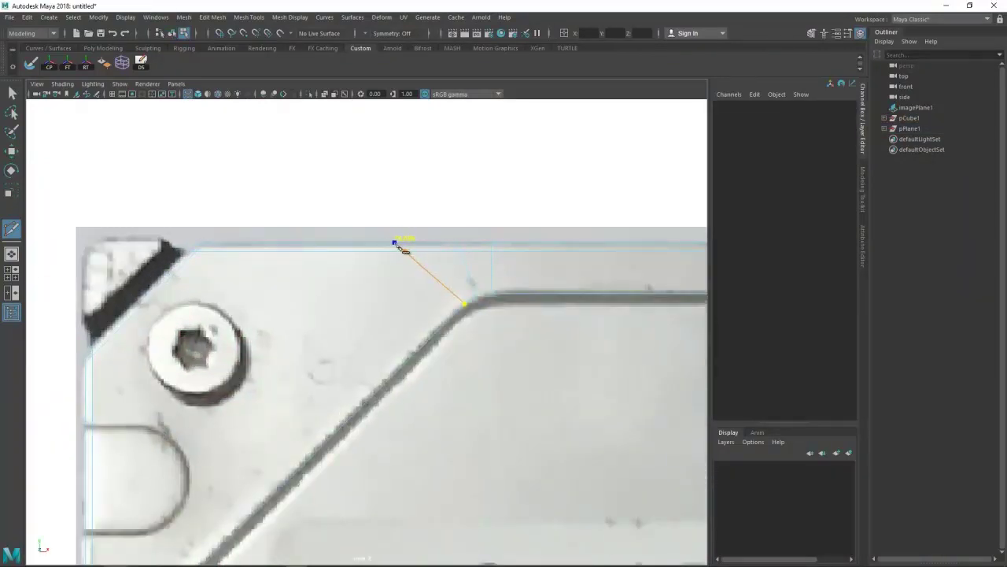
- Multi-Cut from the top edge through the screw centre, straight down, and across the horizontal line
left_click(394, 243)
scroll("up", 3)
left_click(335, 352)
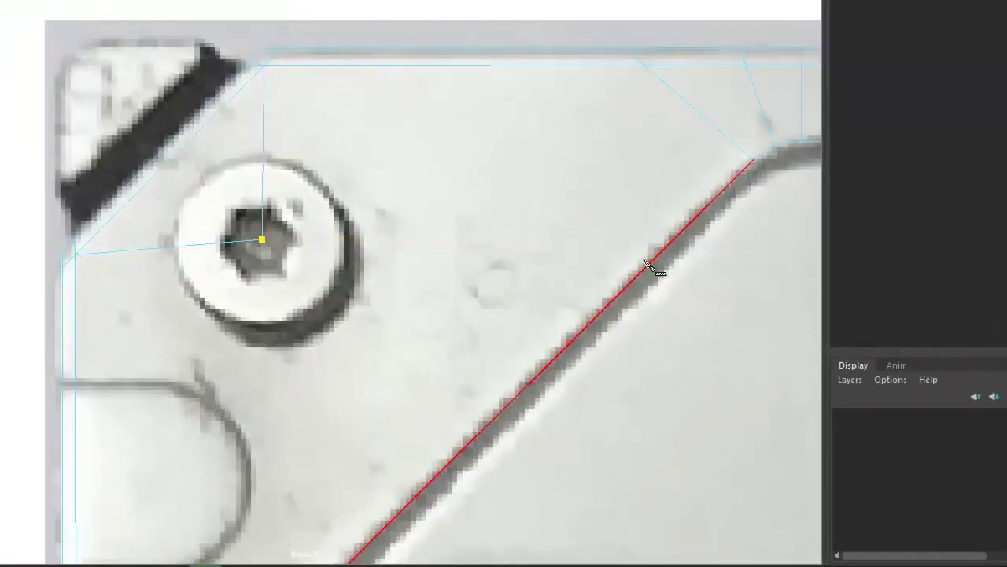
left_click(315, 479)
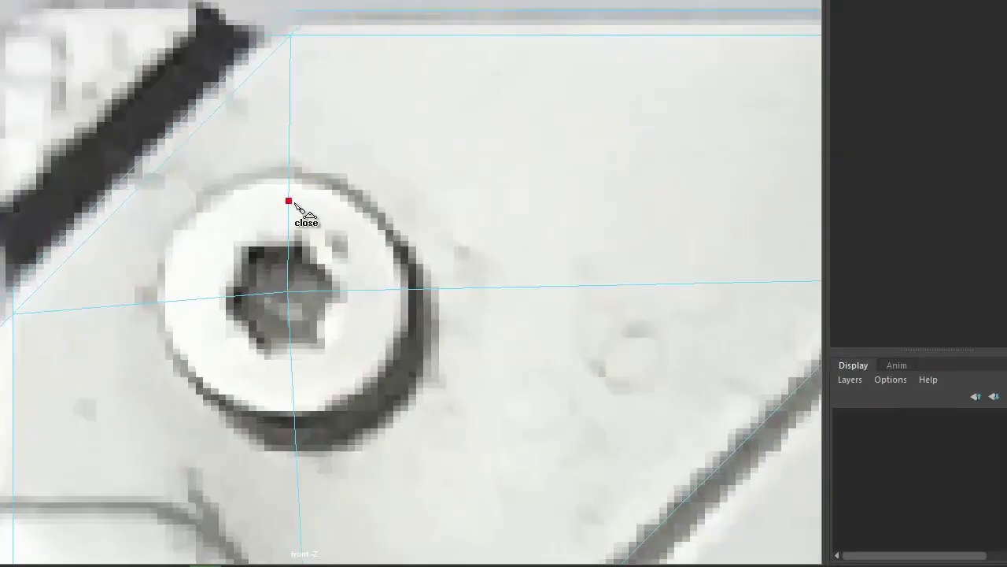
left_click(385, 290)
- Close the cut loop and draw an 8-sided cylinder sized to the top-left screw head
left_click(287, 198)
left_click_drag(281, 185, 207, 187)
left_click_drag(299, 256, 355, 282)
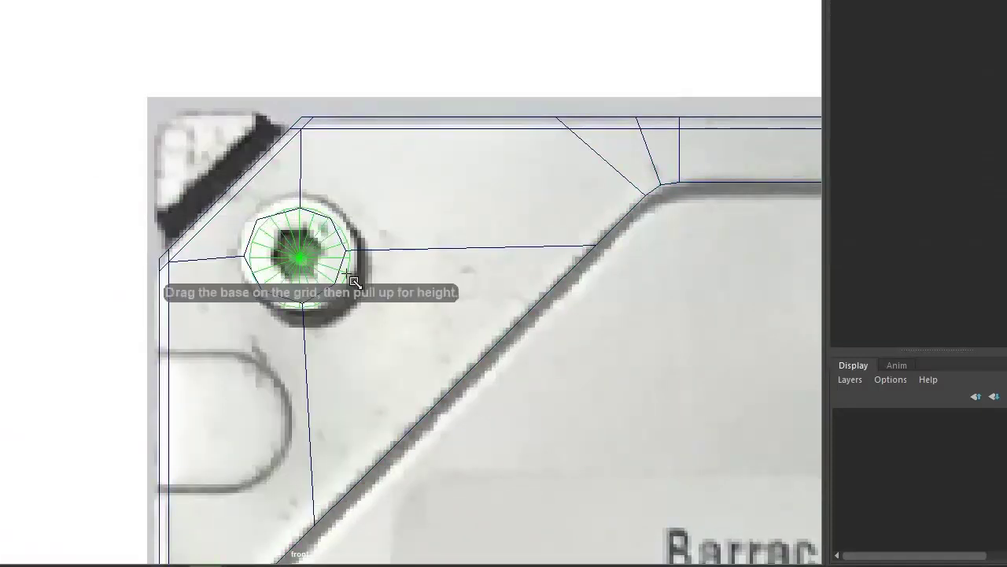
left_click_drag(512, 54, 496, 54)
scroll("up", 3)
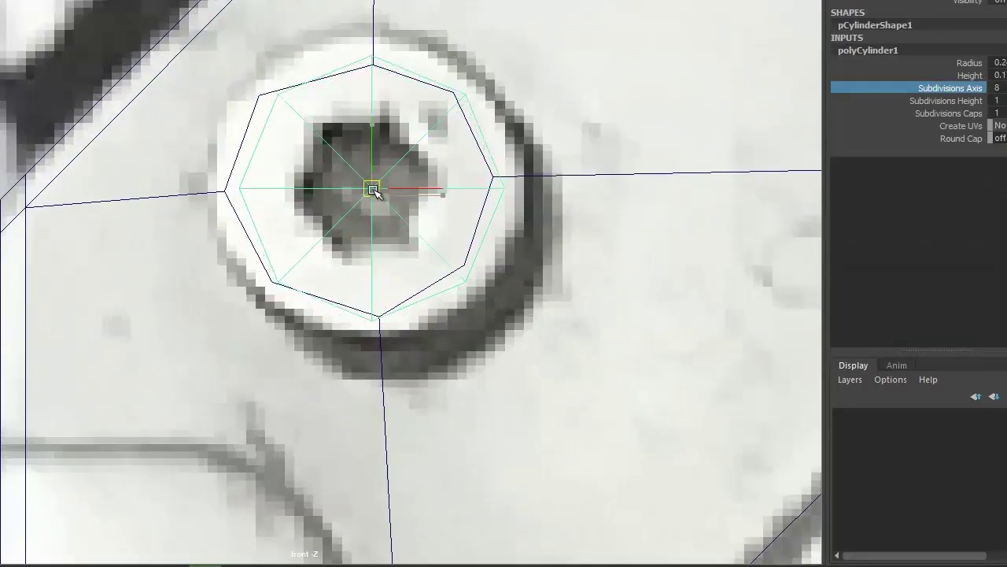
left_click_drag(470, 245, 508, 183)
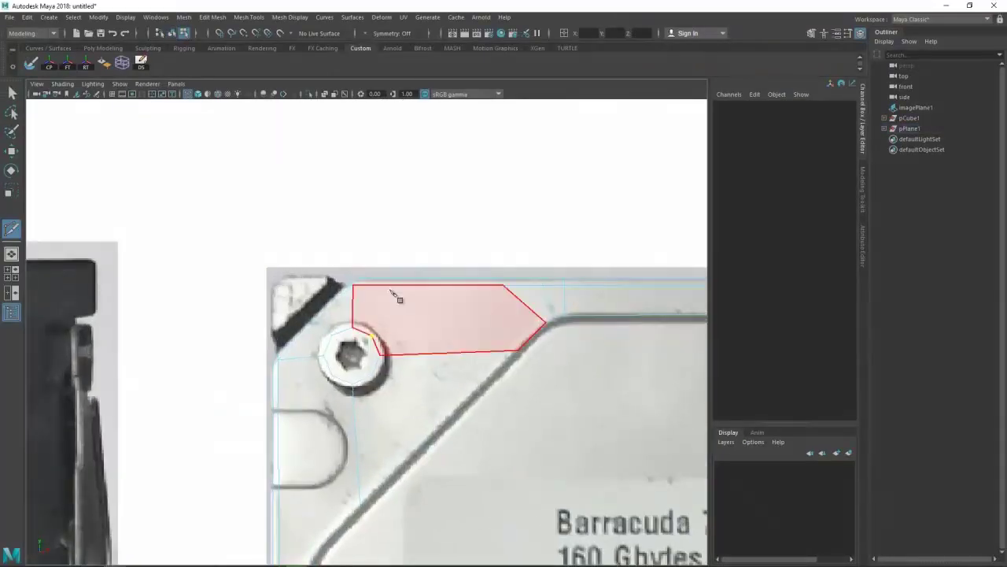
- Add cuts from the screw ring, including one from the bolt ring to the slanted groove edge
key("Return")
left_click(168, 302)
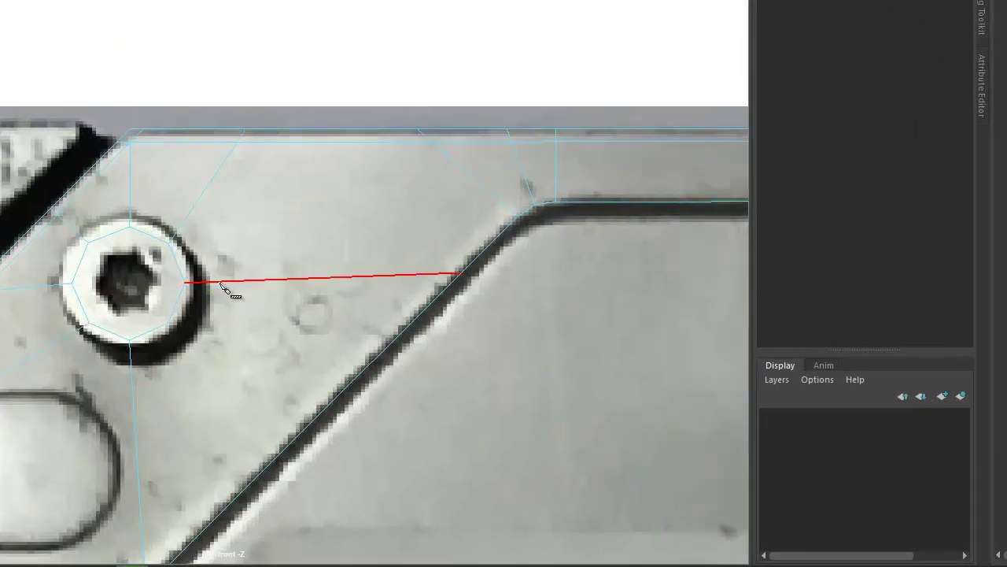
key("Return")
left_click(173, 327)
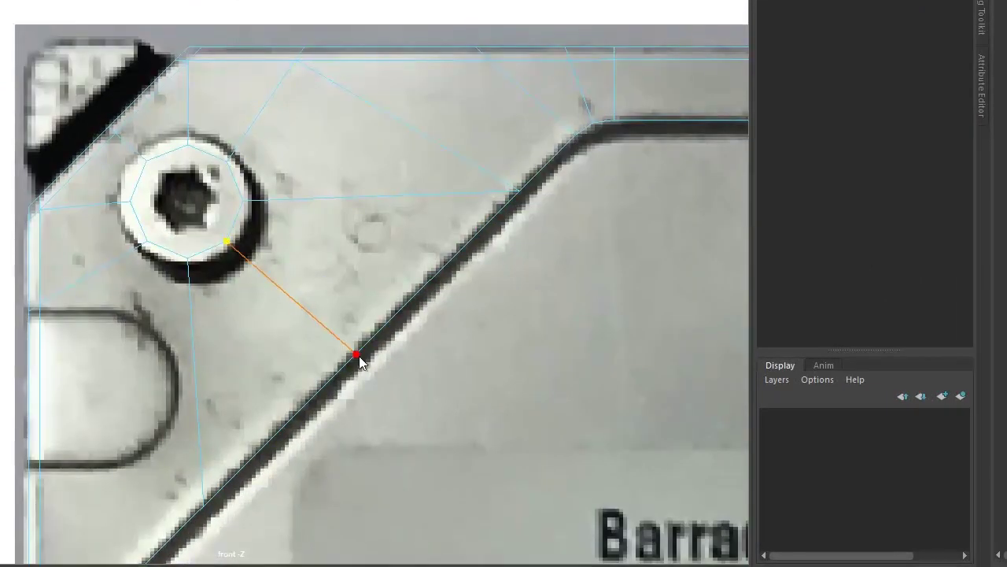
left_click(295, 429)
key("Return")
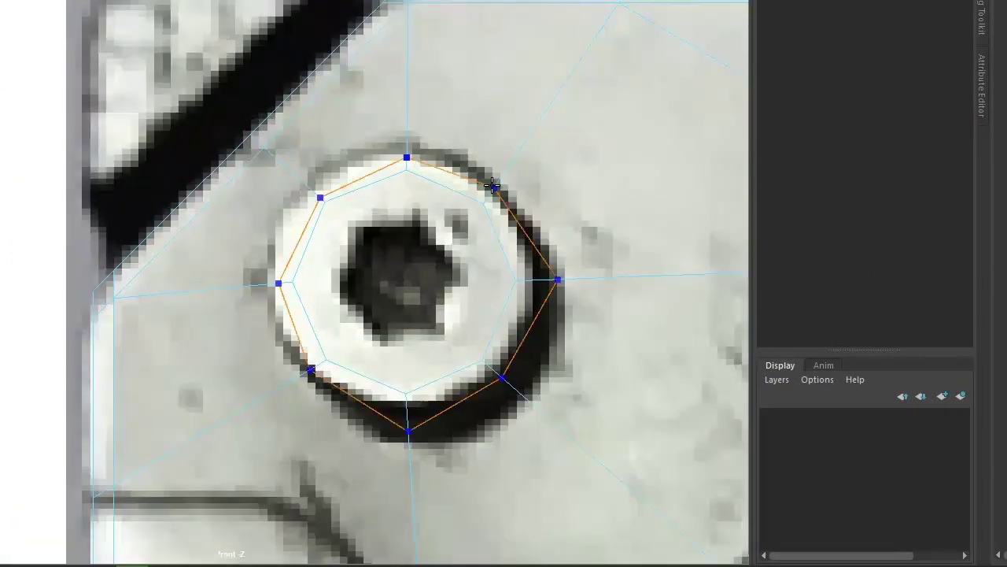
- Slide a bolt-ring vertex up to fit the bolt and cut to the plate's left border
left_click(530, 280)
key("w")
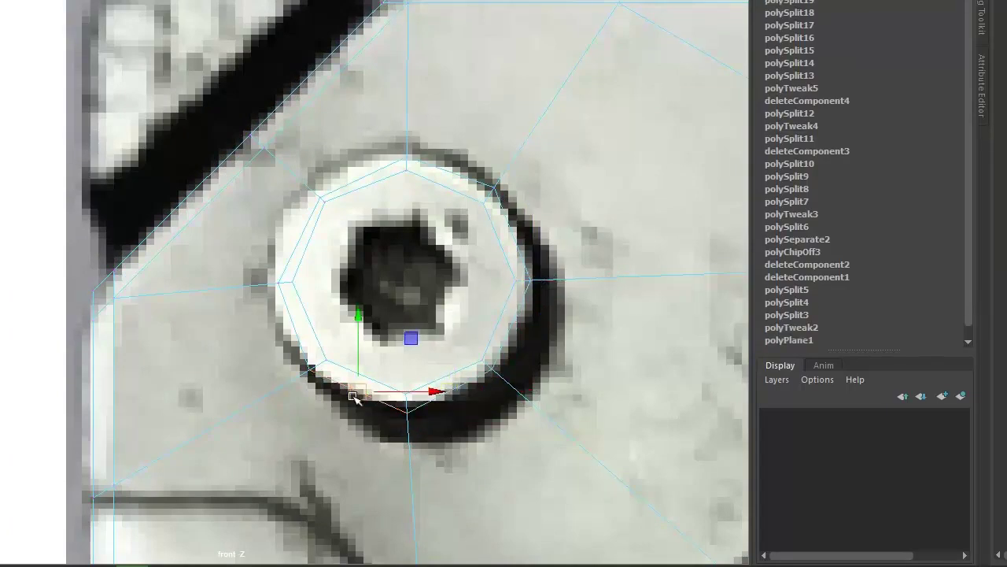
left_click_drag(306, 330, 303, 241)
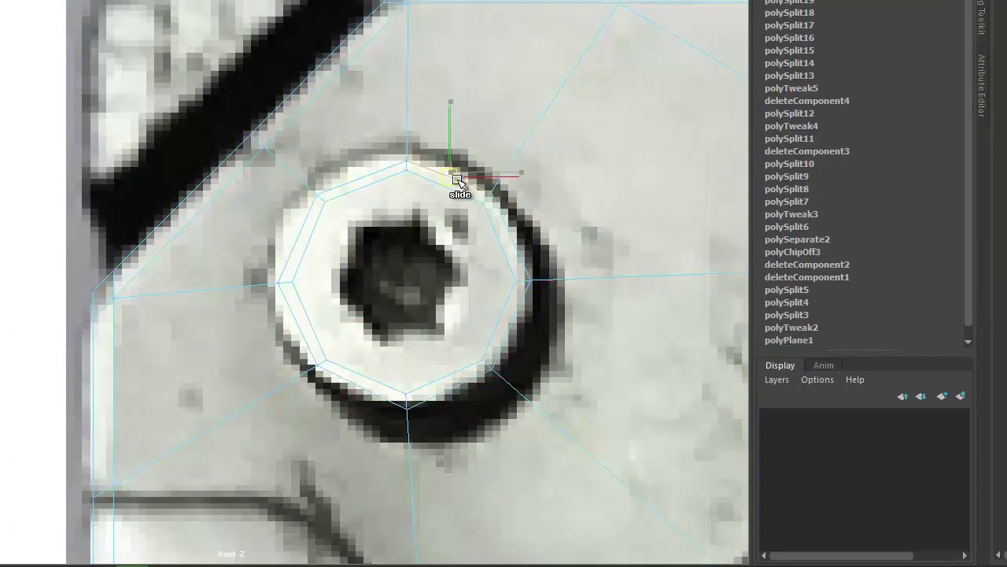
scroll("down", 3)
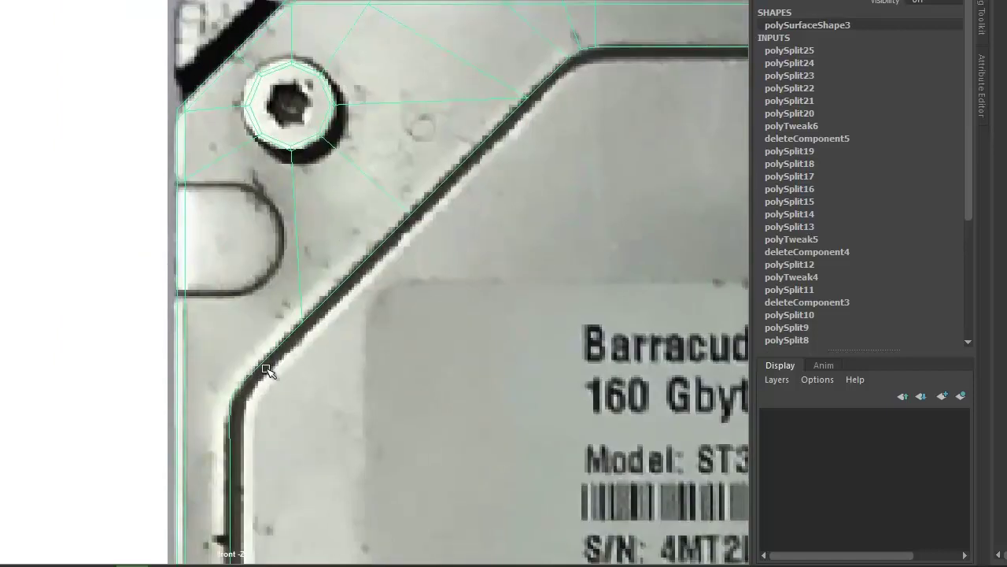
scroll("up", 3)
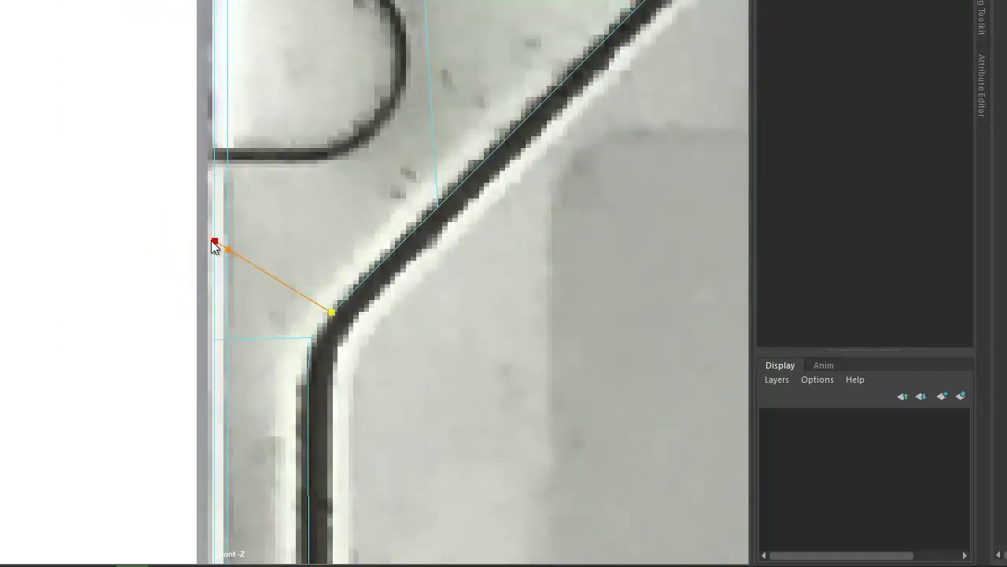
left_click(214, 246)
key("Return")
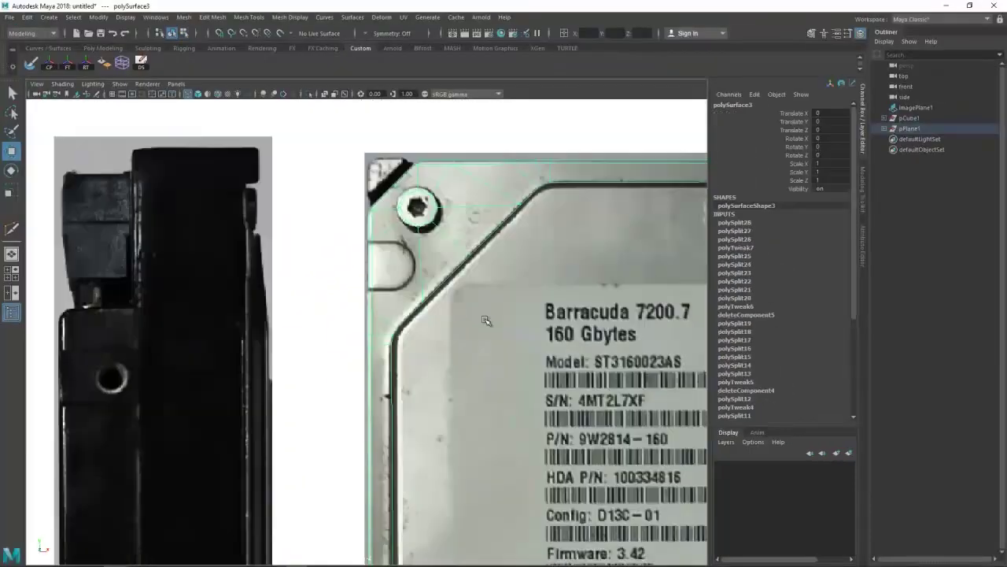
- Add a new edge cut beside the bolt
scroll("up", 3)
scroll("up", 3)
scroll("up", 3)
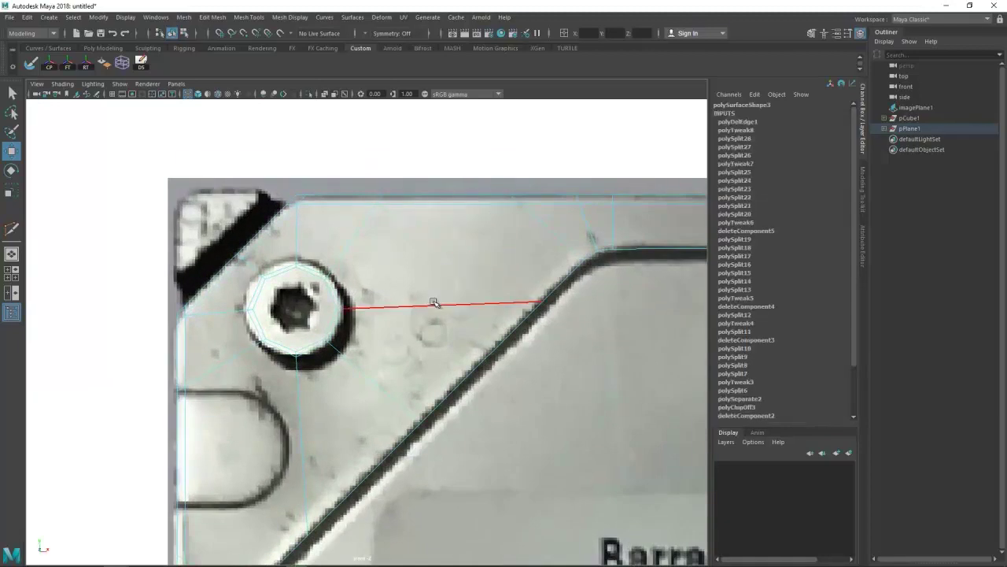
left_click_drag(434, 302, 477, 319)
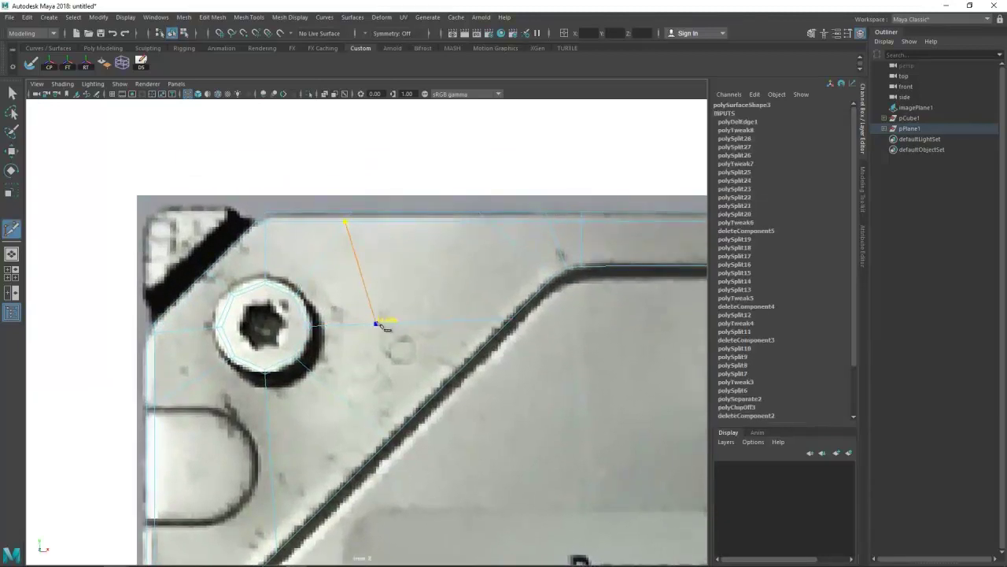
left_click(333, 390)
left_click_drag(270, 435, 349, 307)
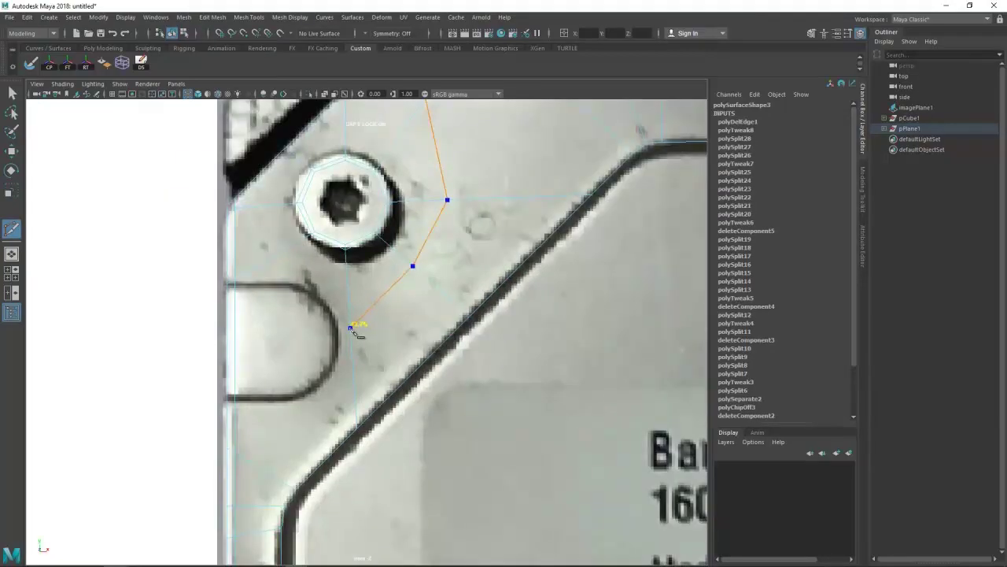
key("Return")
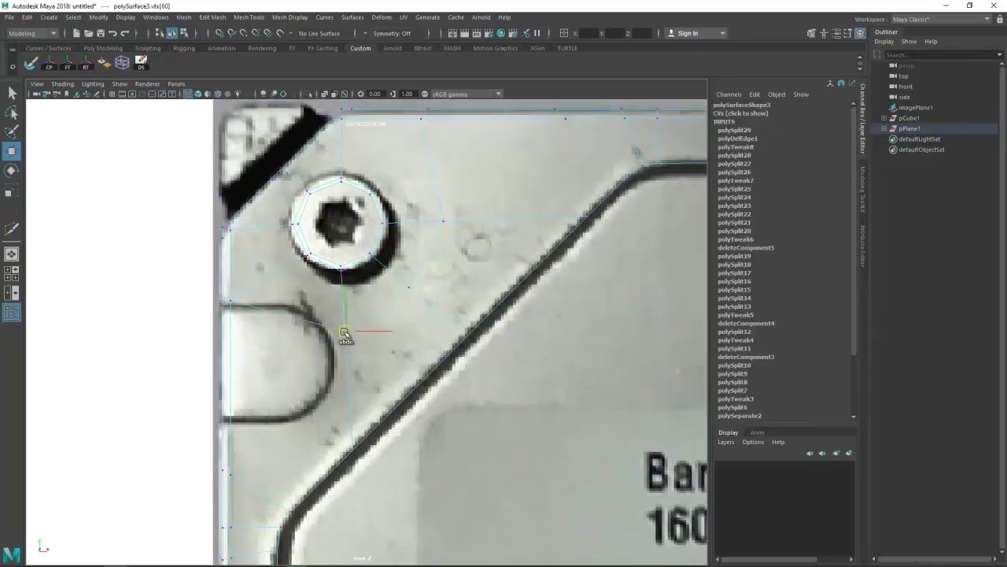
- Cut from the bolt ring along the slanted edge to the plate's top edge
left_click_drag(344, 338, 254, 433)
left_click(481, 316)
left_click_drag(363, 428, 381, 407)
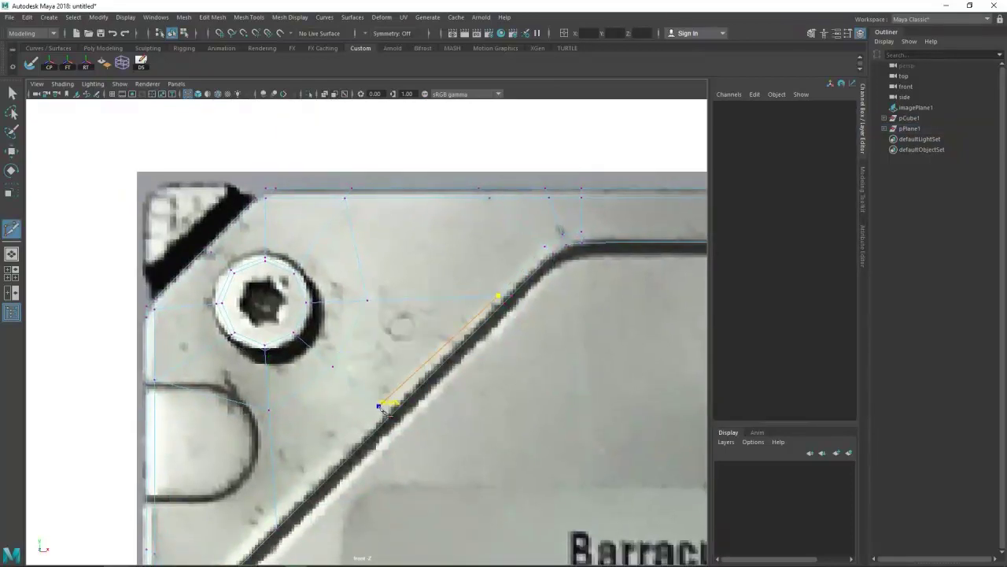
left_click_drag(330, 443, 303, 495)
left_click(484, 254)
left_click_drag(484, 253, 480, 347)
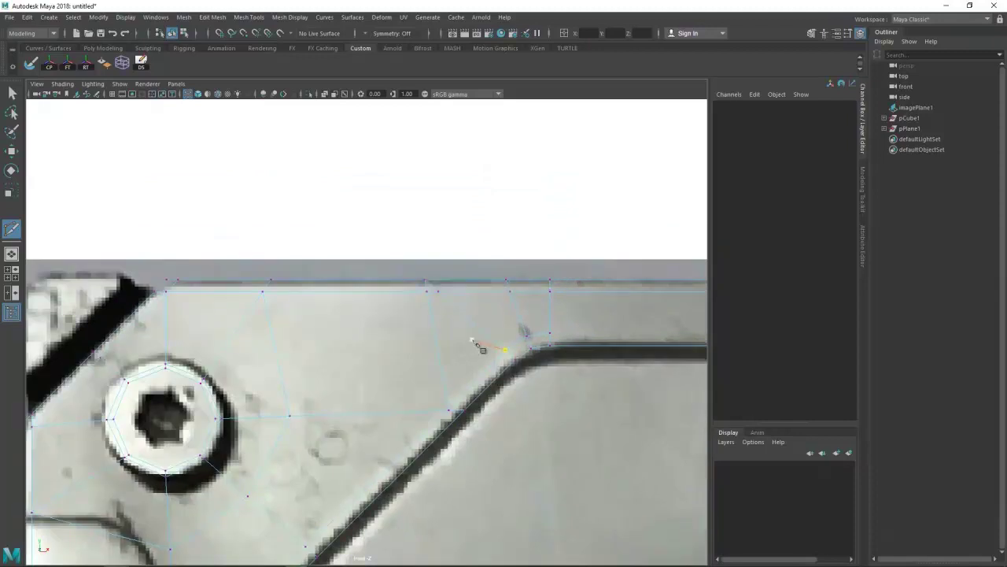
key("Return")
key("w")
scroll("down", 3)
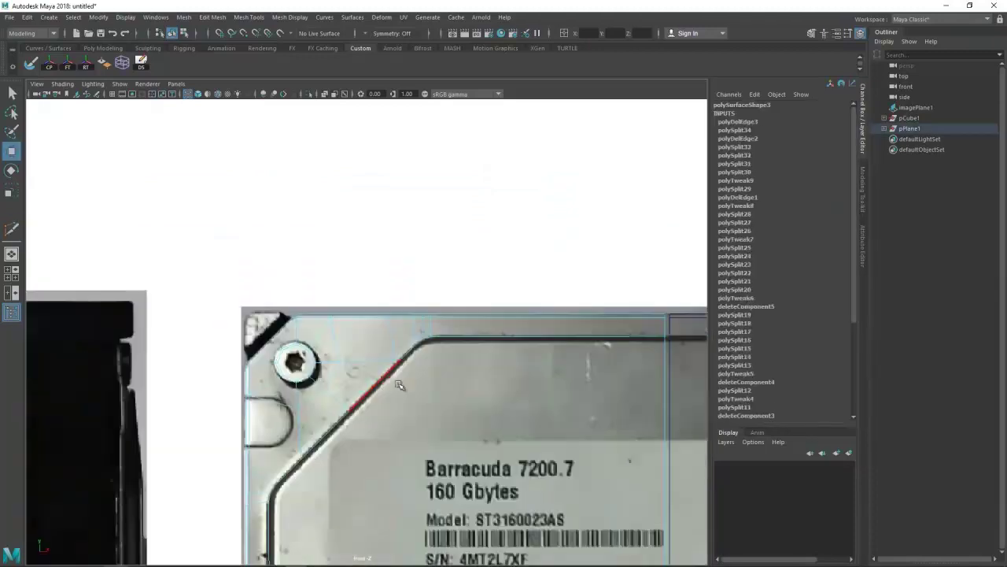
- Delete the stray edge along the slanted border below the chamfered corner
key("5")
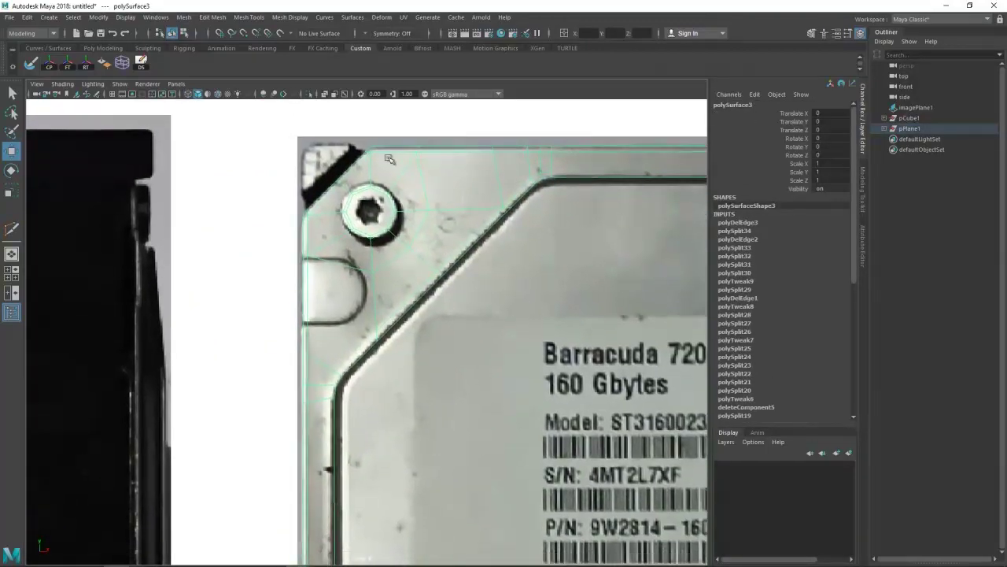
scroll("down", 3)
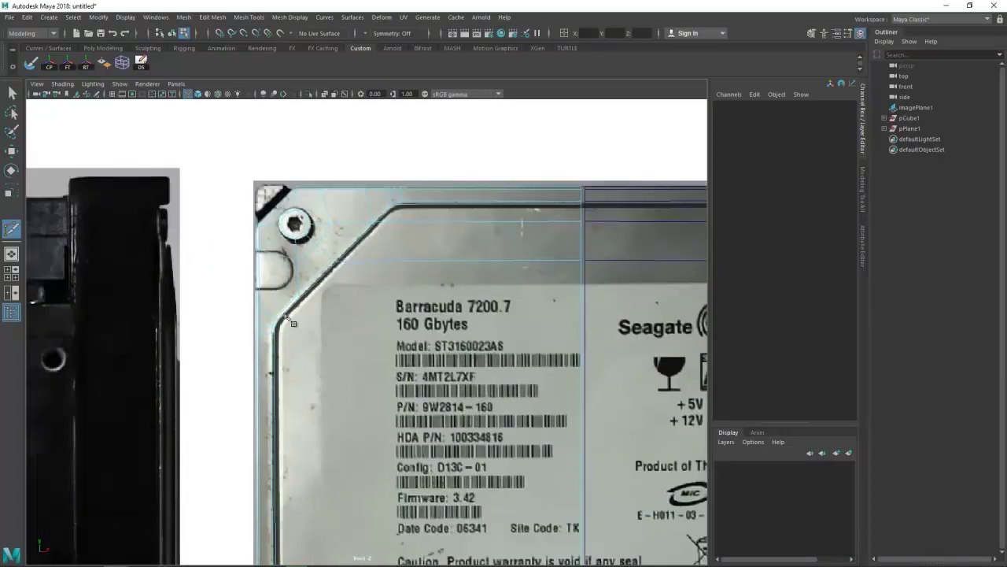
scroll("up", 3)
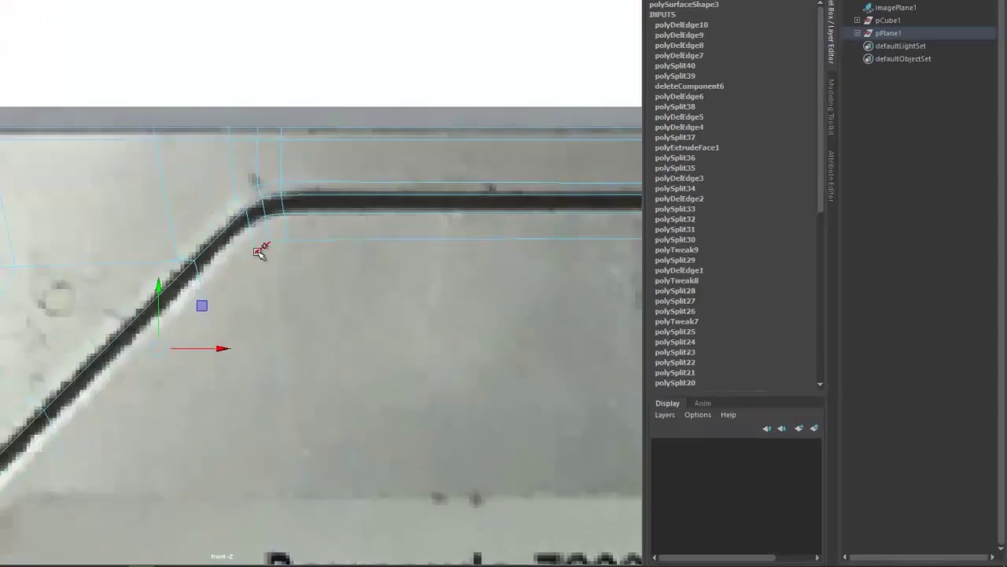
key("Delete")
scroll("up", 3)
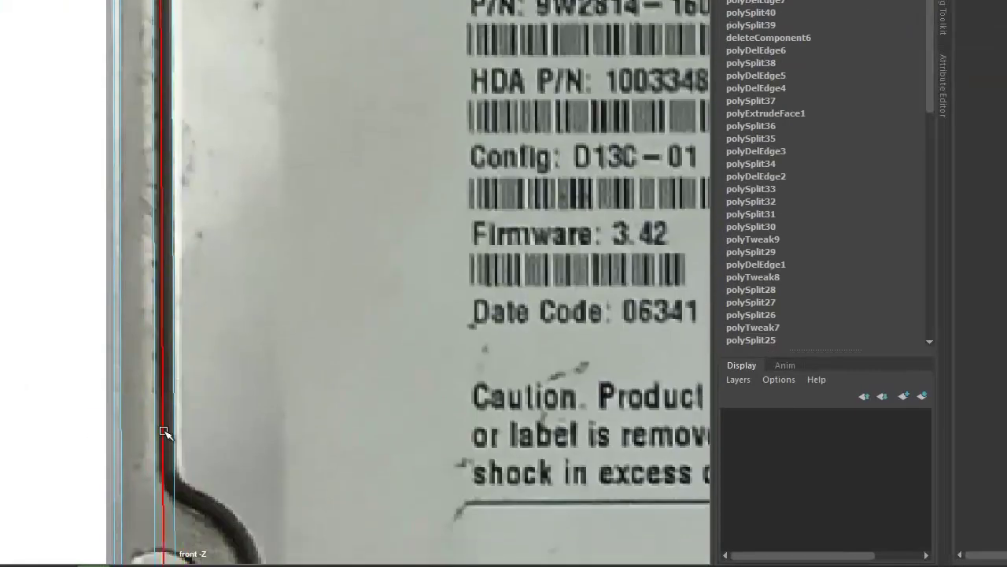
scroll("down", 3)
scroll("down", 3)
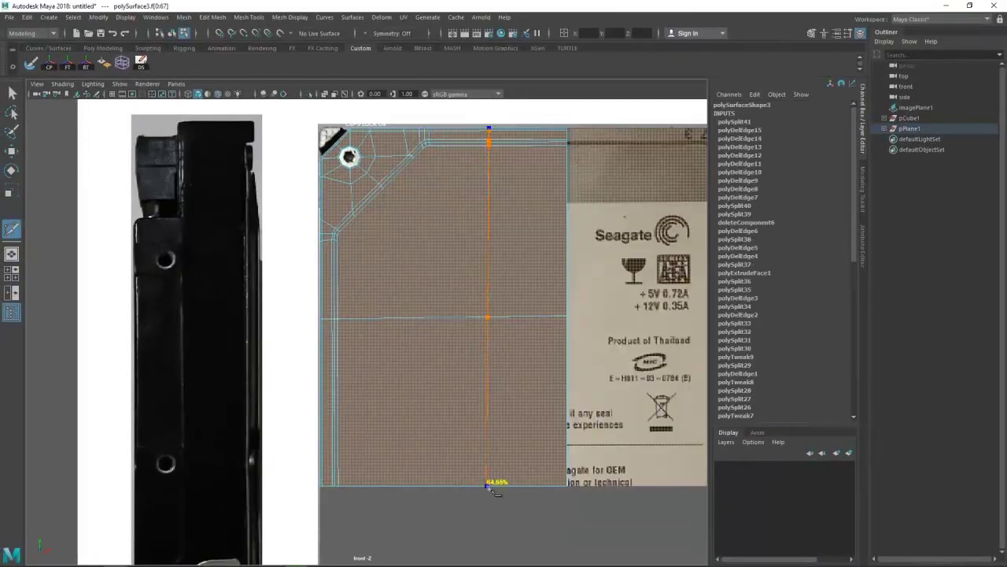
- Multi-Cut a vertical edge loop across the plate
left_click(488, 486)
scroll("up", 3)
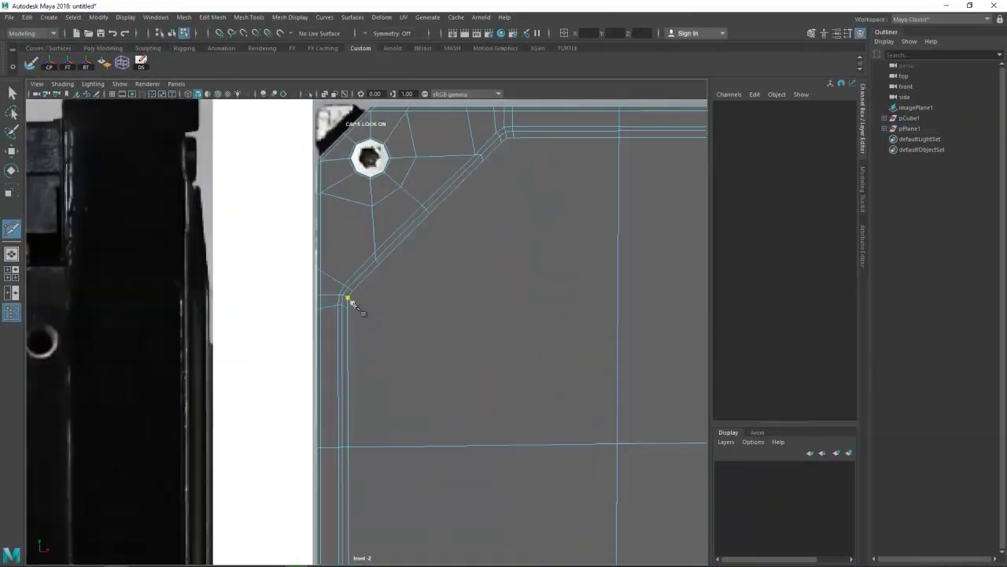
scroll("down", 3)
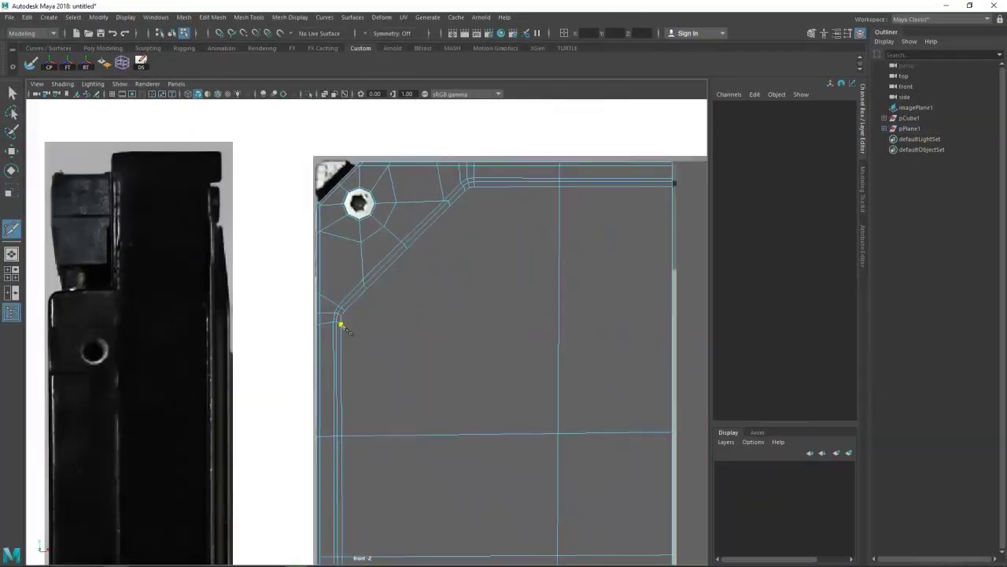
scroll("up", 3)
key("w")
scroll("down", 3)
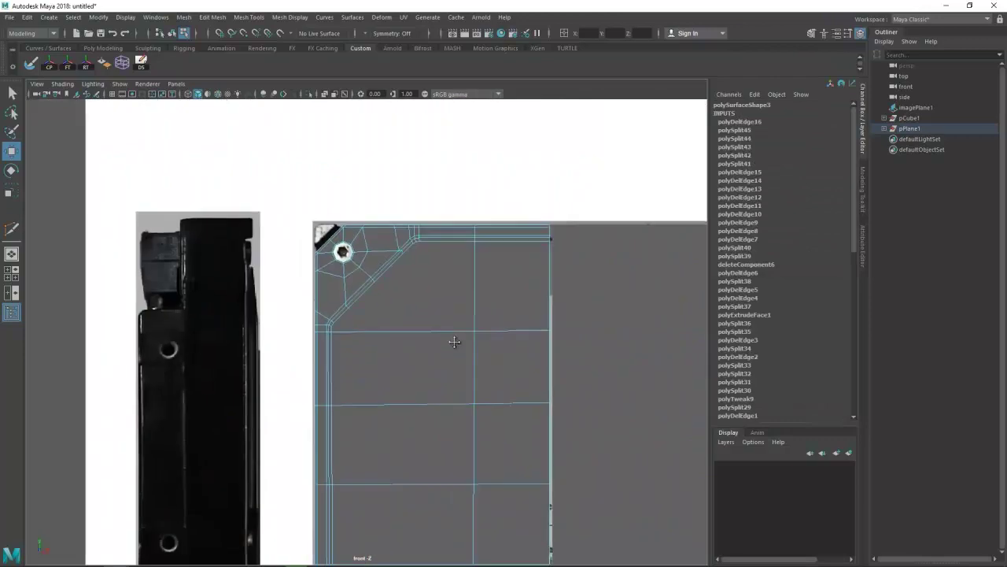
left_click_drag(445, 245, 431, 408)
left_click(429, 438)
scroll("up", 3)
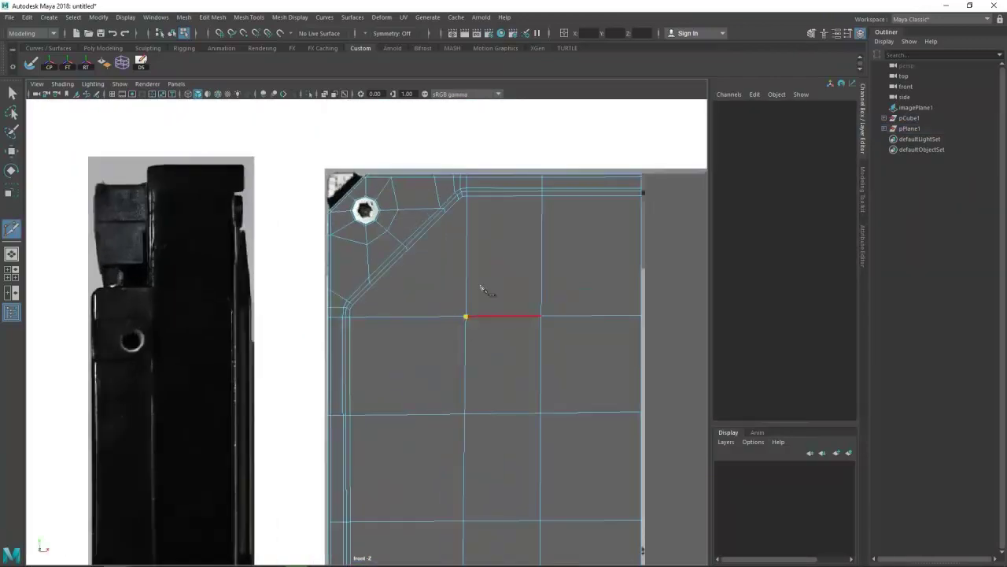
key("w")
- Cut a new edge from the diagonal through the horizontal and vertical edges below the chamfer
scroll("up", 3)
scroll("up", 3)
scroll("up", 3)
key("w")
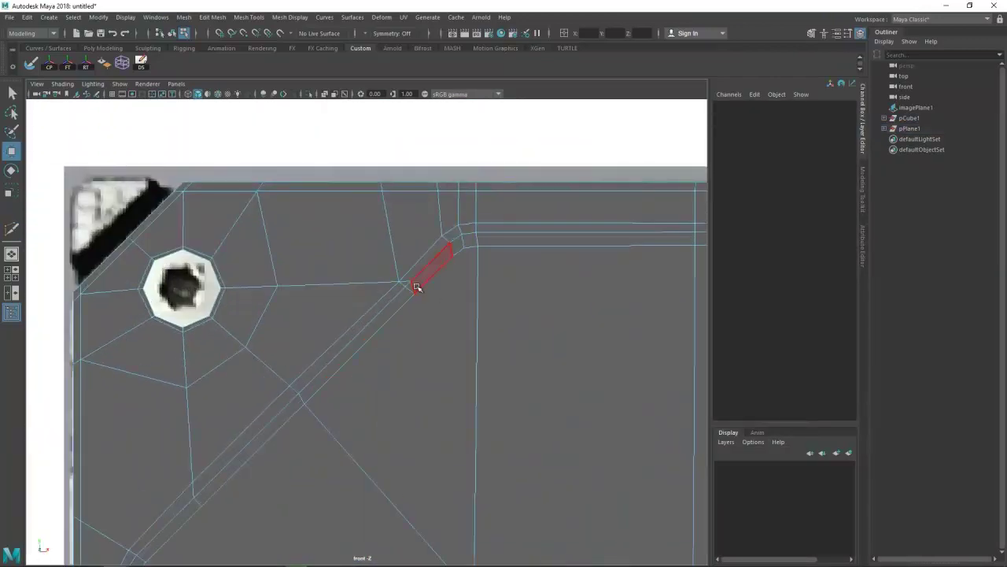
scroll("up", 3)
scroll("down", 3)
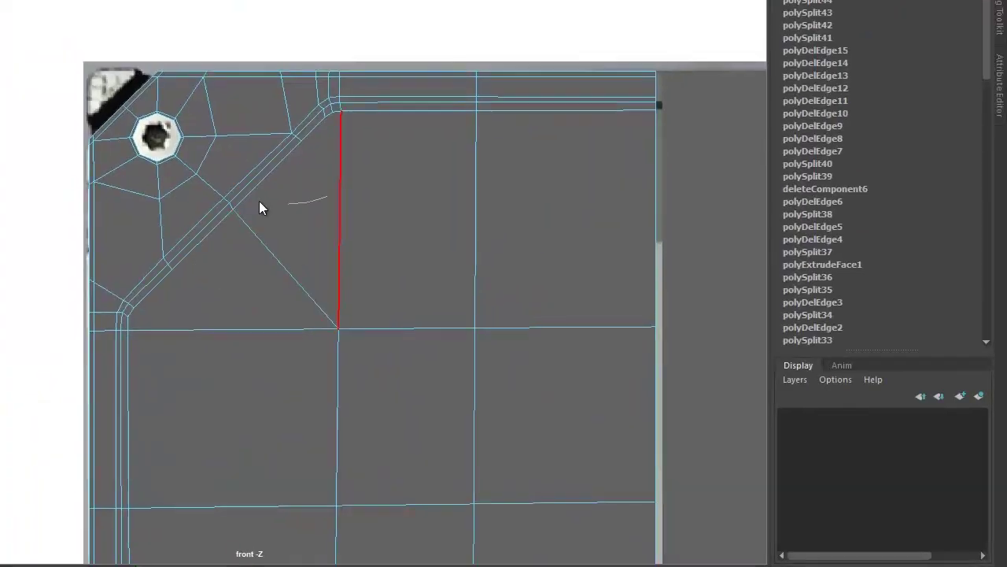
left_click(163, 259)
scroll("up", 3)
left_click(212, 270)
scroll("down", 3)
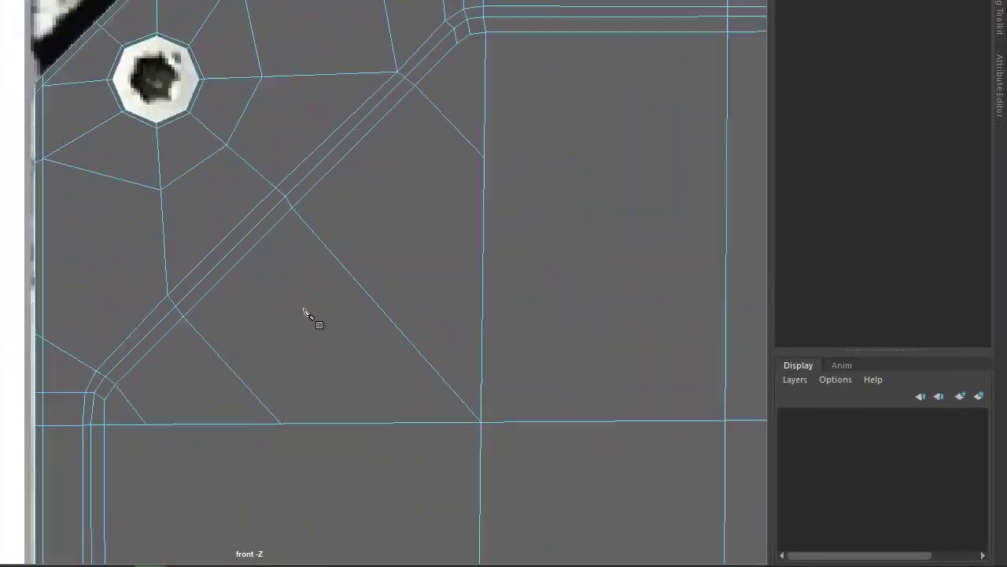
left_click(387, 192)
scroll("up", 3)
scroll("down", 3)
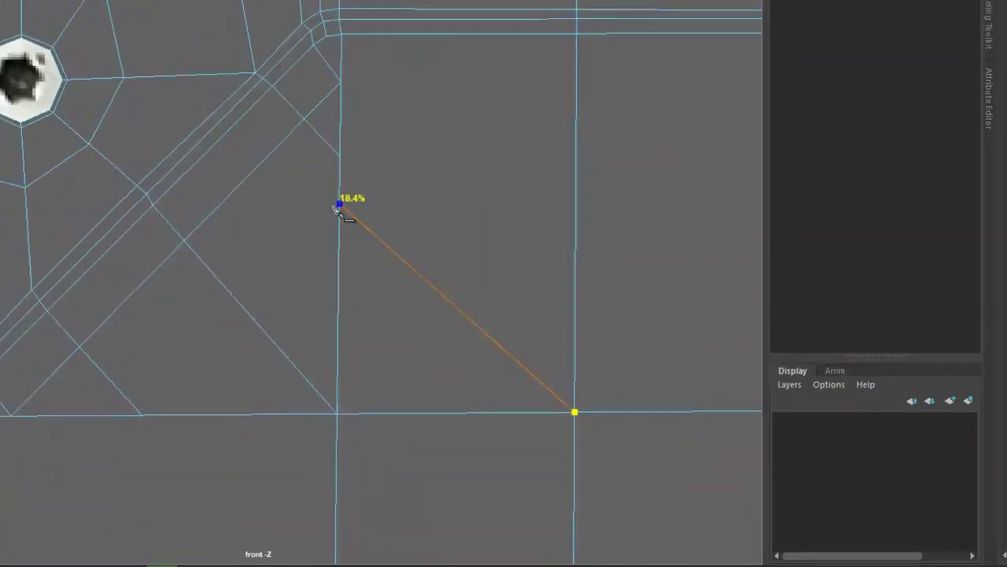
key("Return")
- Add a second cut running from the vertical edge toward the diagonal edge
scroll("down", 3)
key("y")
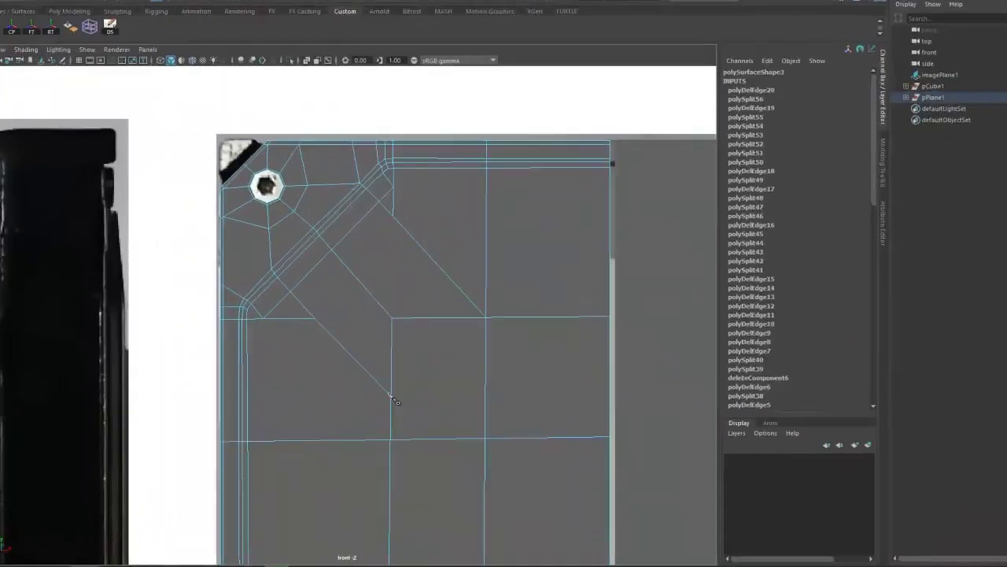
left_click(251, 406)
left_click(403, 407)
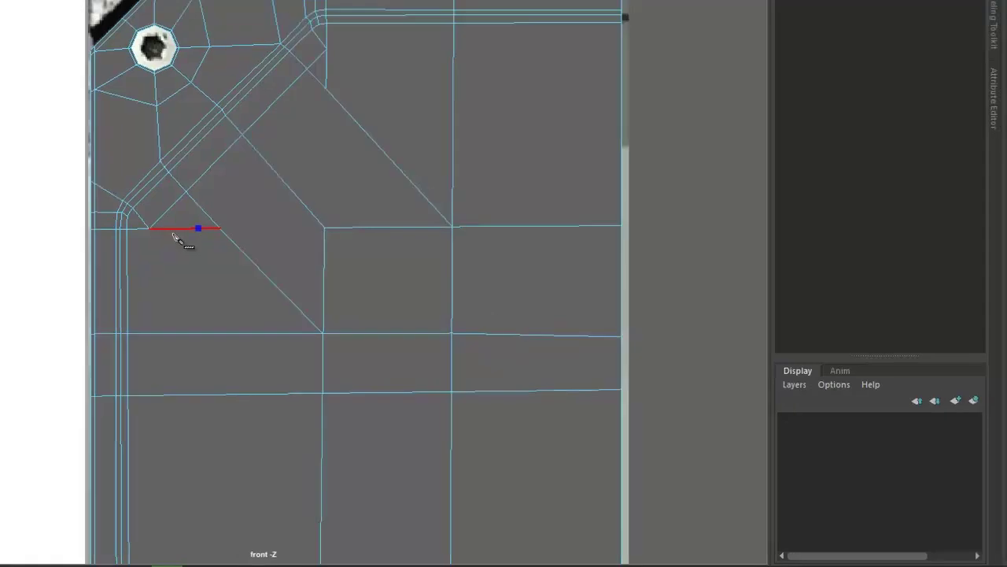
scroll("up", 3)
key("Return")
- Orbit into perspective to check the new quad layout around the corner
key("4")
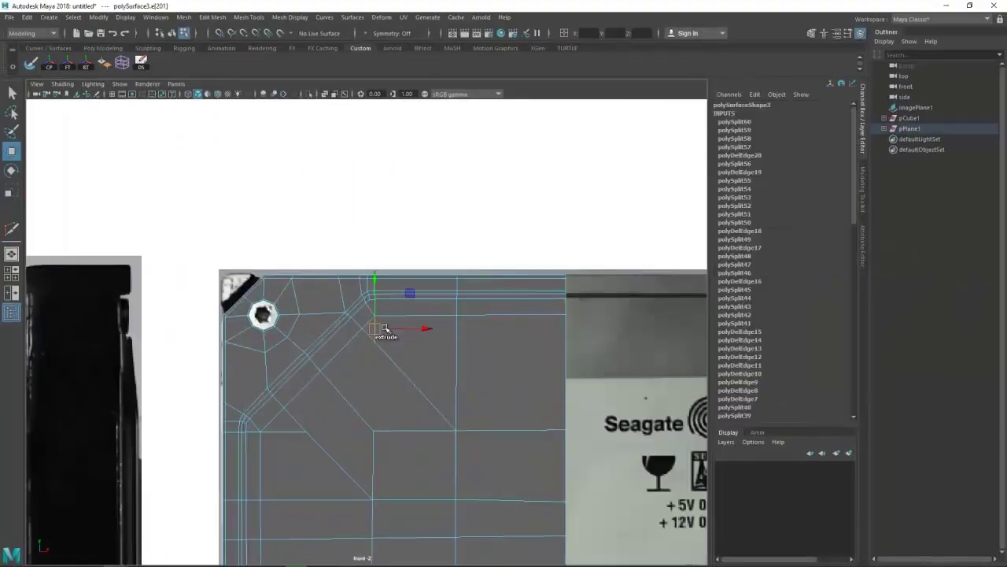
key("5")
scroll("down", 3)
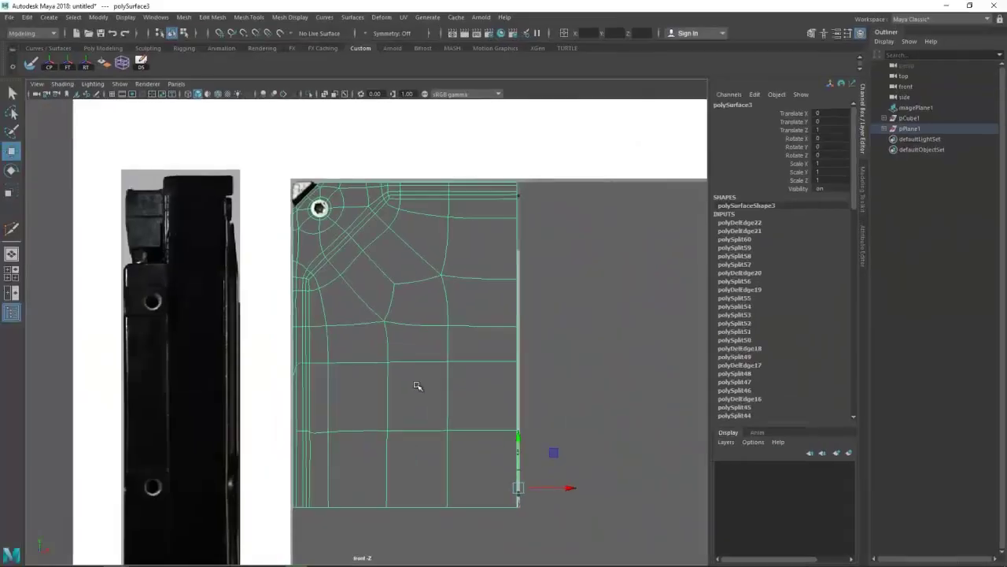
left_click_drag(417, 382, 373, 365)
scroll("up", 3)
key("ctrl+shift+x")
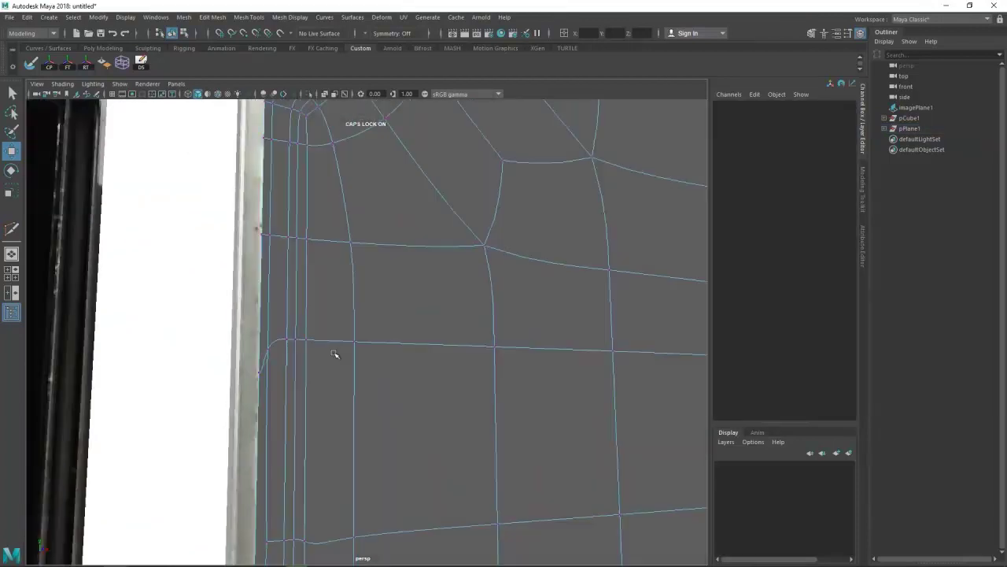
scroll("down", 3)
scroll("down", 3)
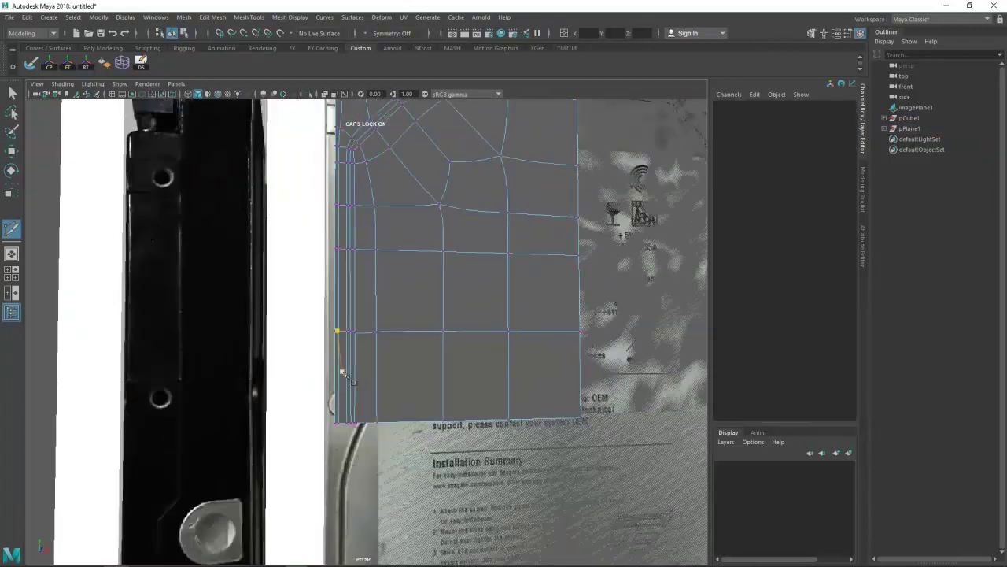
key("w")
scroll("down", 3)
- Select the drive body mesh halves and combine them into one object
left_click(382, 308)
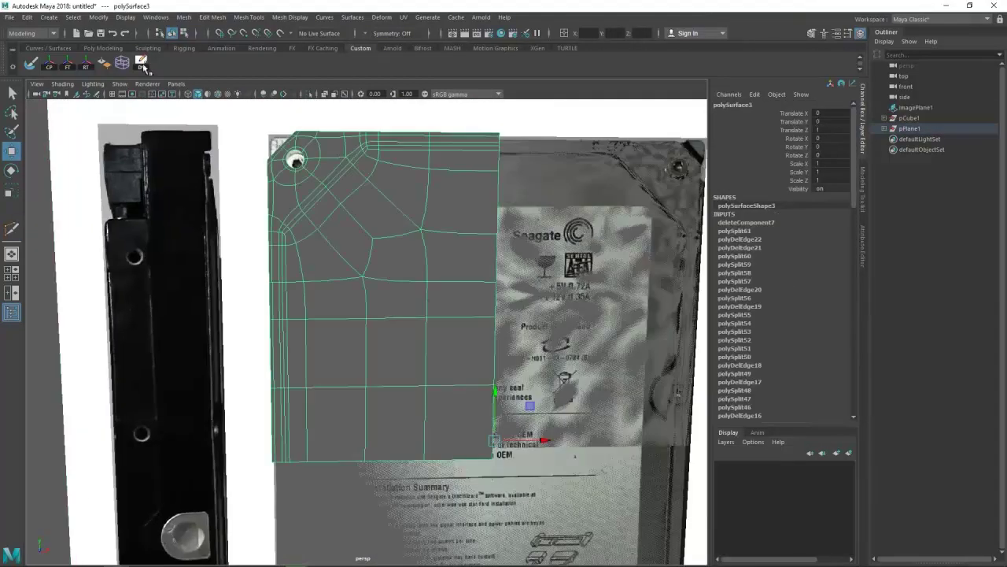
left_click_drag(149, 135, 414, 315)
left_click_drag(414, 315, 372, 359)
key("F9")
- Tumble around the combined mesh to inspect the merged seam, then return to front view
left_click_drag(424, 346, 451, 307)
left_click(451, 307)
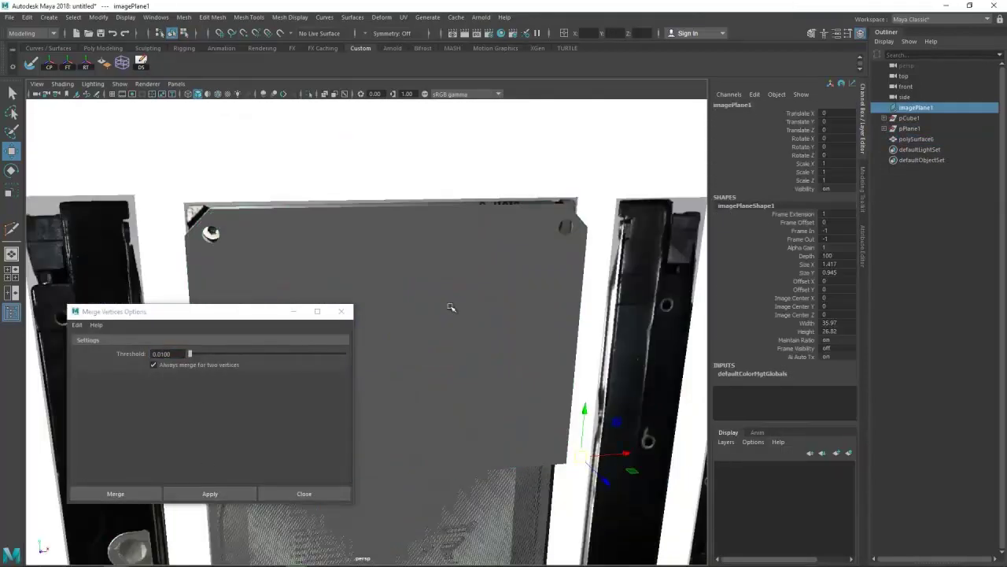
left_click_drag(412, 334, 394, 353)
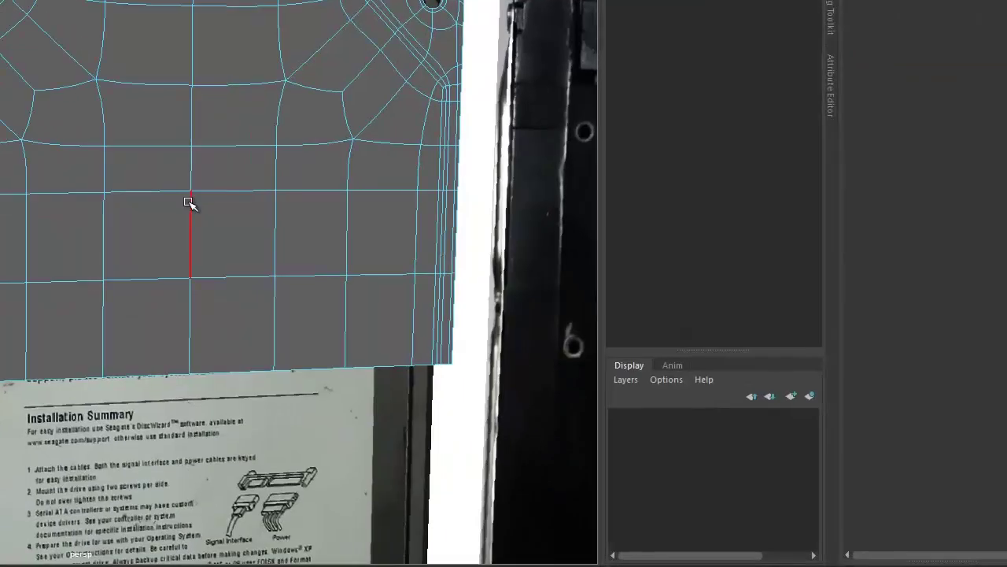
left_click(439, 368)
left_click_drag(194, 268, 2, 83)
left_click_drag(342, 77, 231, 243)
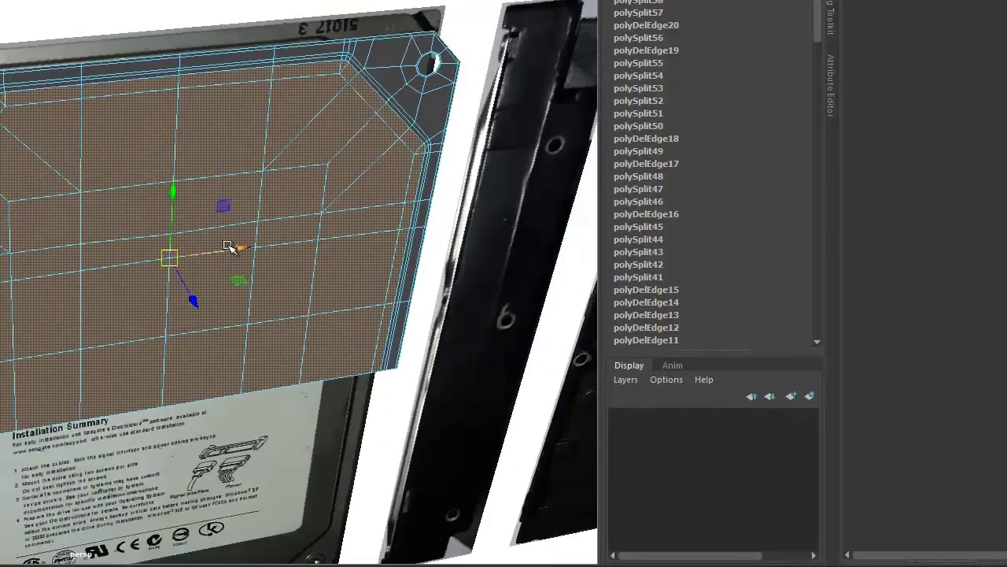
left_click_drag(393, 299, 427, 294)
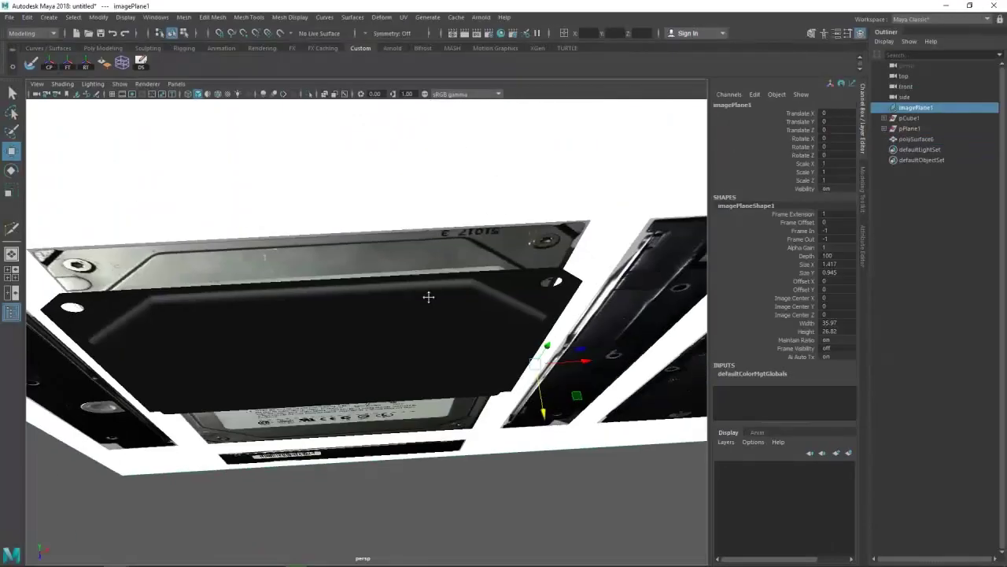
scroll("up", 3)
left_click_drag(488, 244, 499, 299)
scroll("down", 3)
key("w")
left_click_drag(436, 341, 499, 330)
key("space")
- Reroute the edges across the upper-left and upper-right chamfer diagonals
scroll("up", 3)
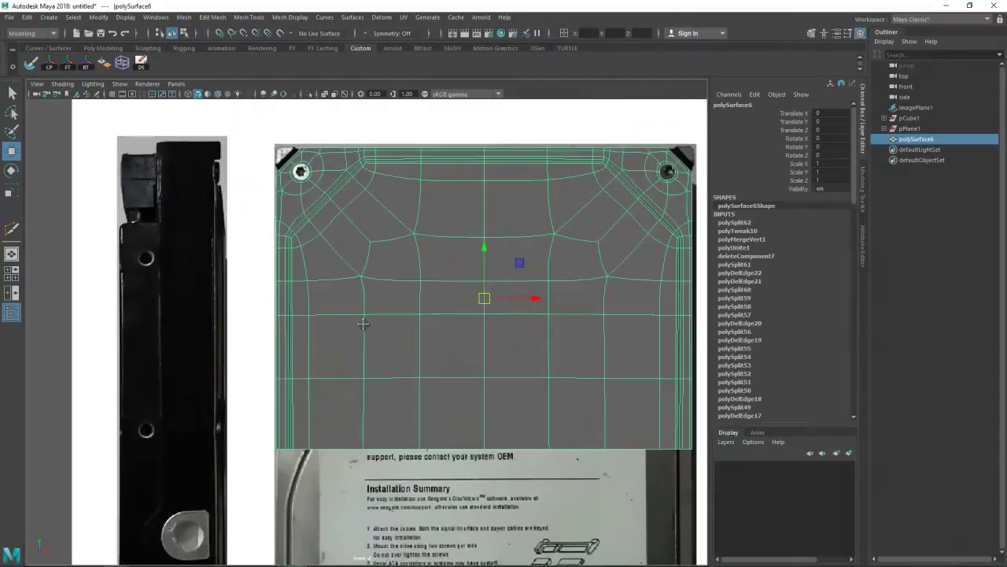
scroll("up", 3)
scroll("down", 3)
scroll("down", 3)
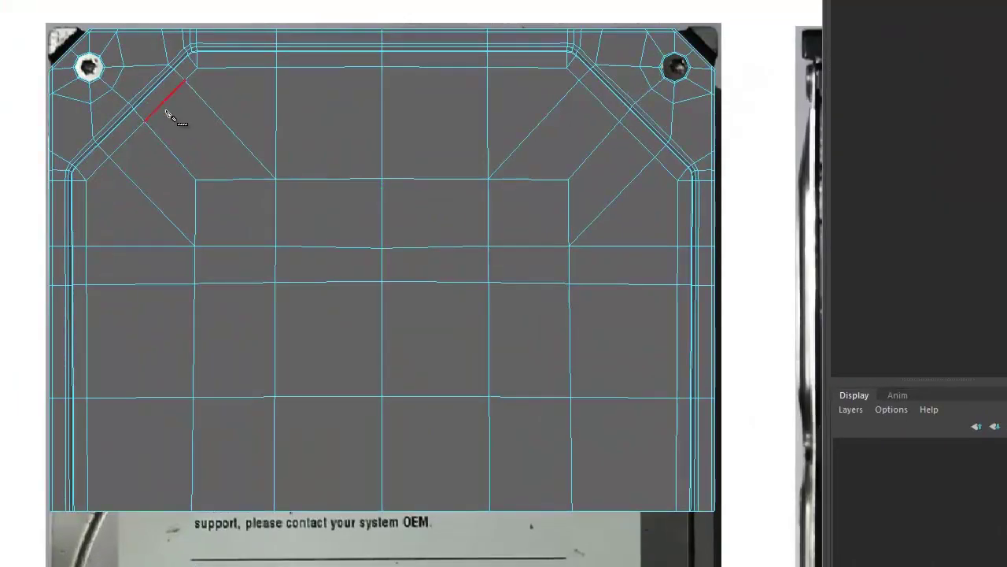
left_click(209, 105)
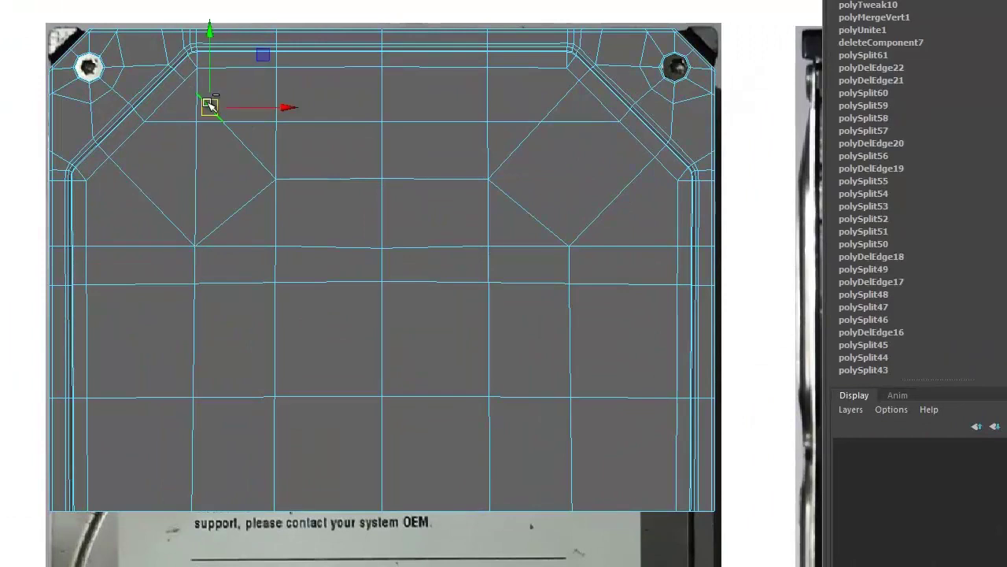
left_click(572, 84)
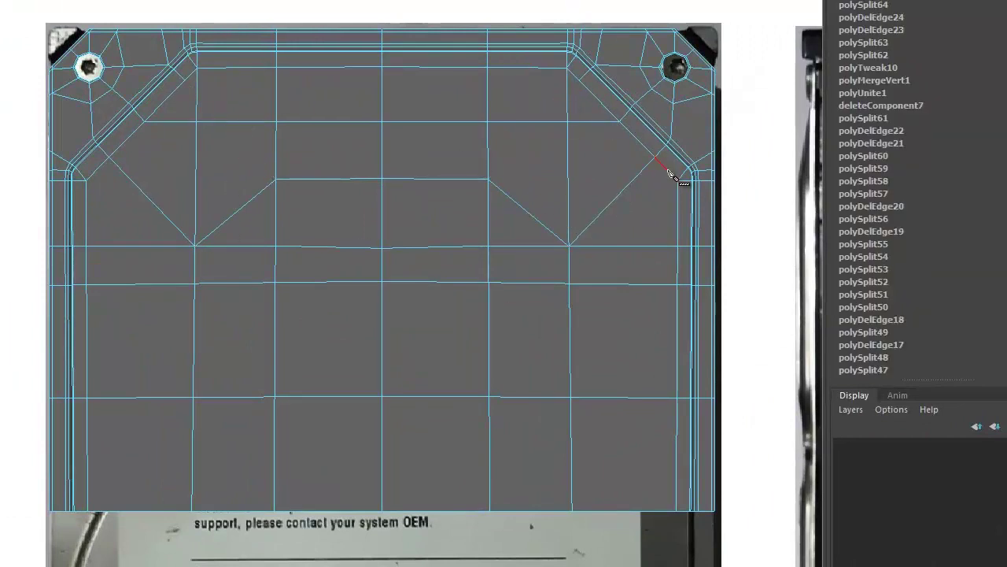
left_click(644, 150)
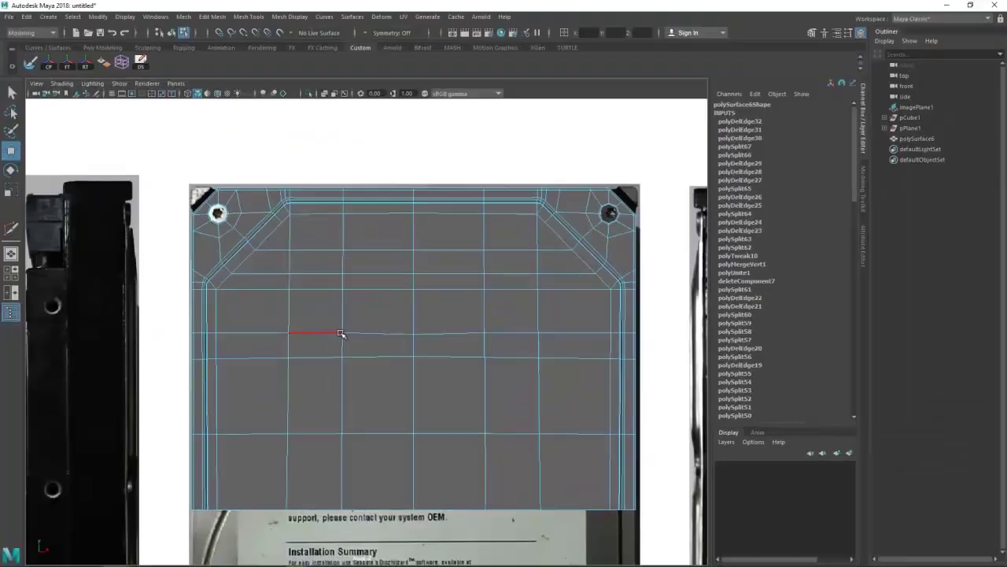
- Select the horizontal edge loop across the body and slide it upward
left_click(454, 324)
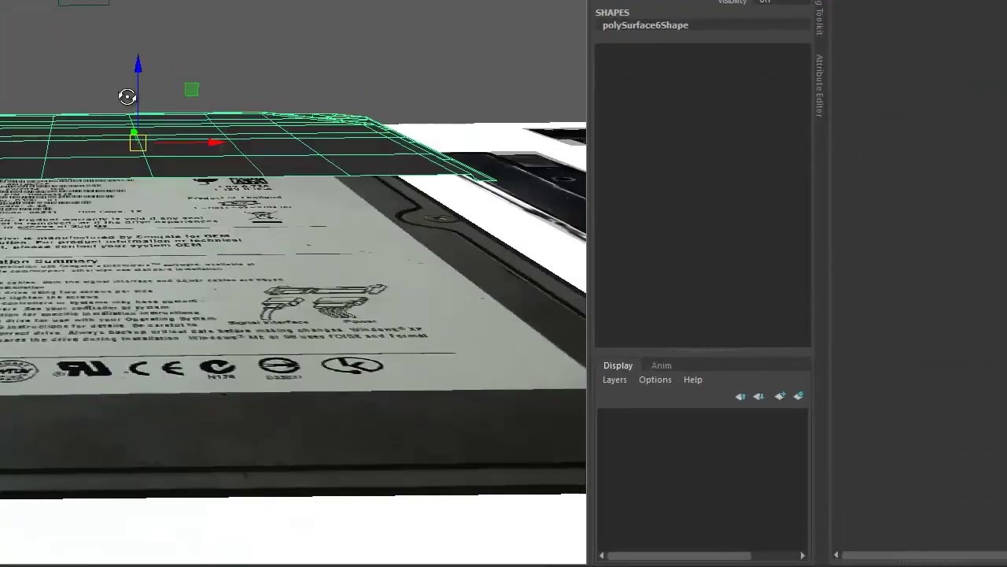
left_click_drag(112, 196, 136, 156)
scroll("up", 3)
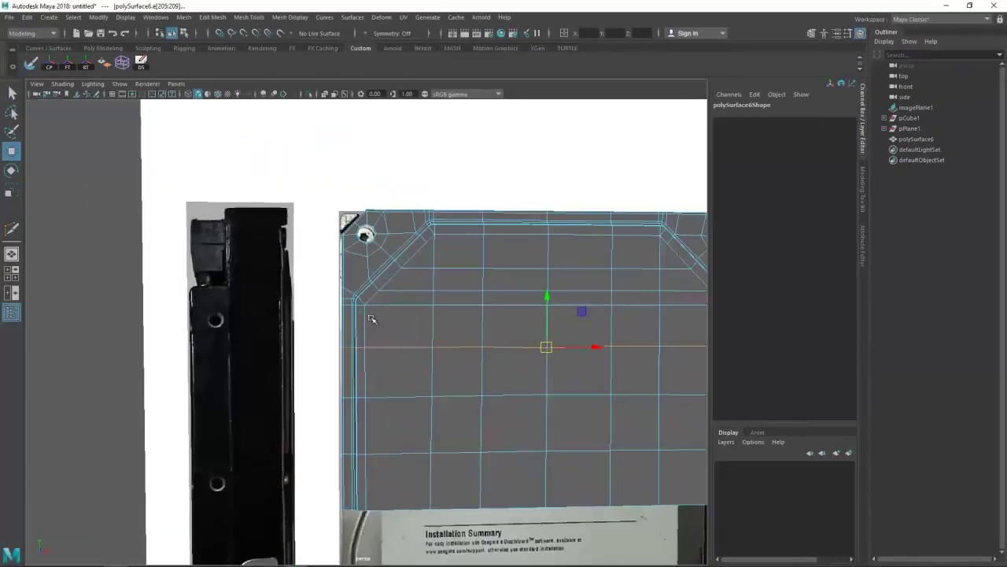
scroll("up", 3)
scroll("down", 3)
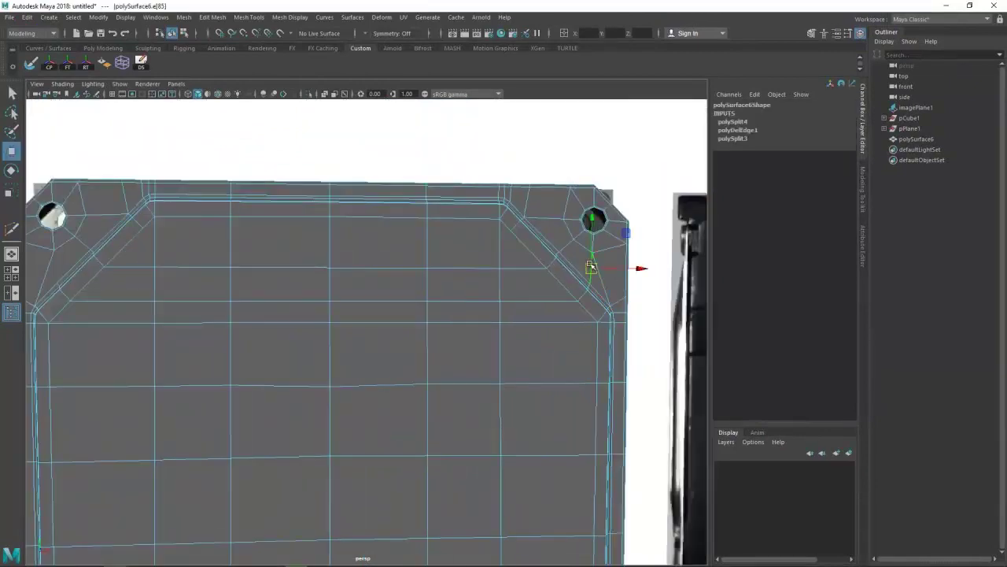
scroll("up", 3)
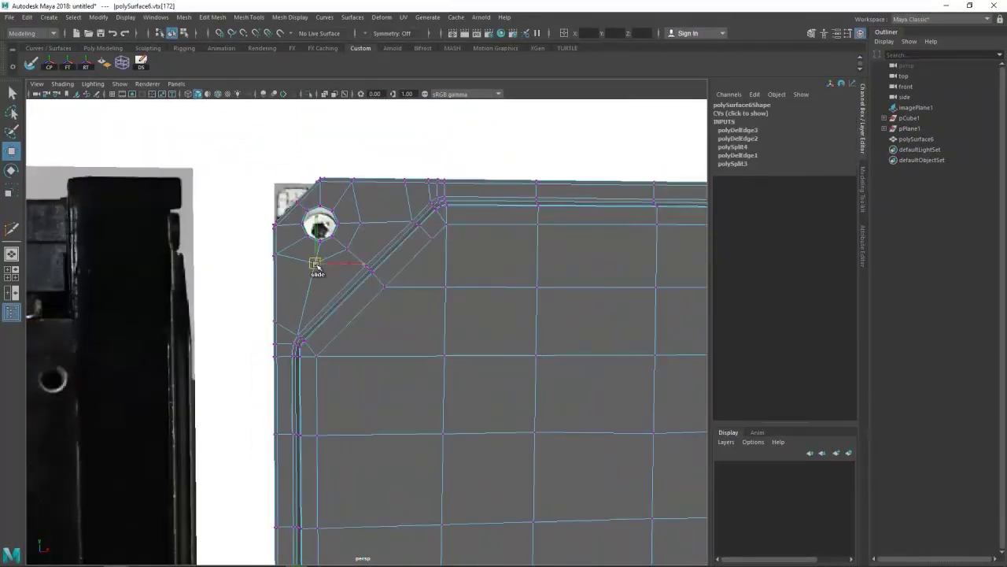
- Select the front reference image plane, then pick the labelled face mesh
left_click(468, 184)
left_click_drag(468, 184, 429, 323)
scroll("up", 3)
left_click(414, 288)
left_click(414, 358)
left_click(414, 357)
- Show the labelled face mesh as wireframe over the reference and select it
scroll("up", 3)
key("4")
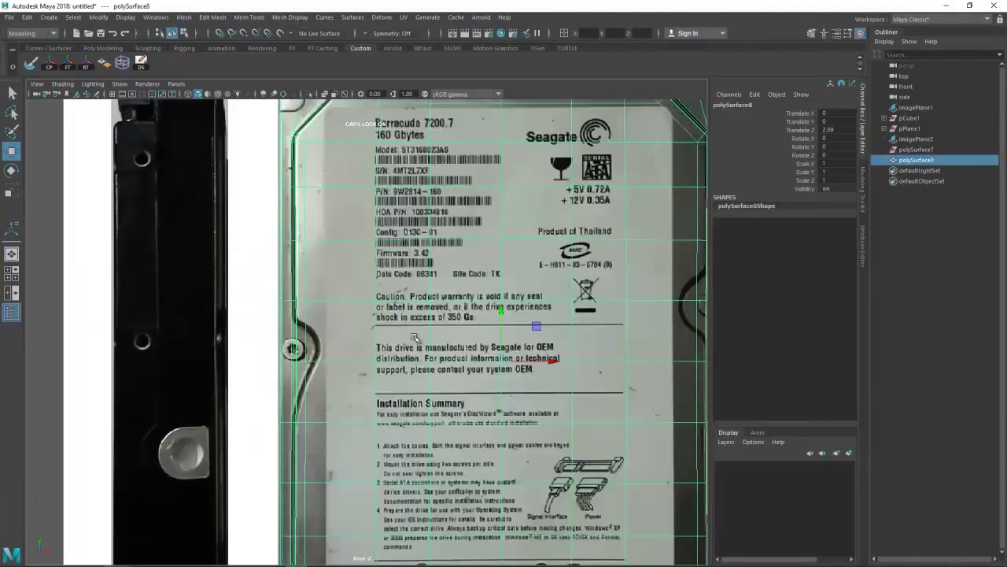
scroll("down", 3)
left_click(399, 364)
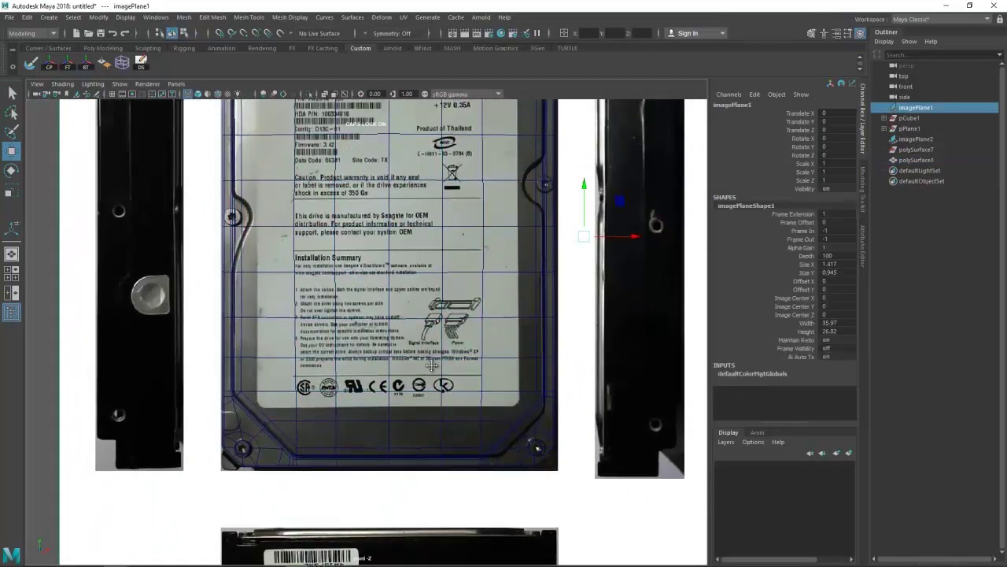
scroll("up", 3)
left_click(399, 365)
key("4")
scroll("up", 3)
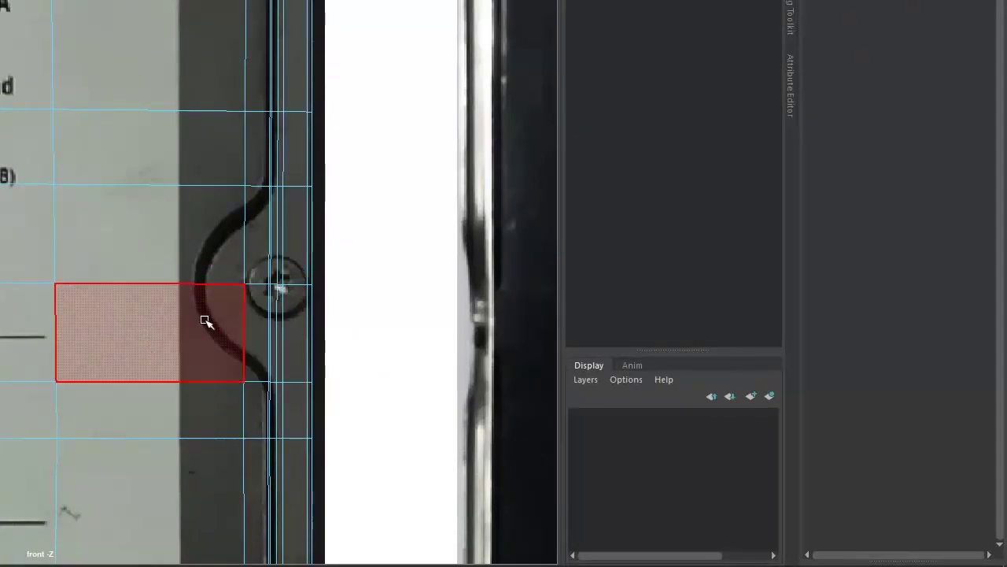
scroll("up", 3)
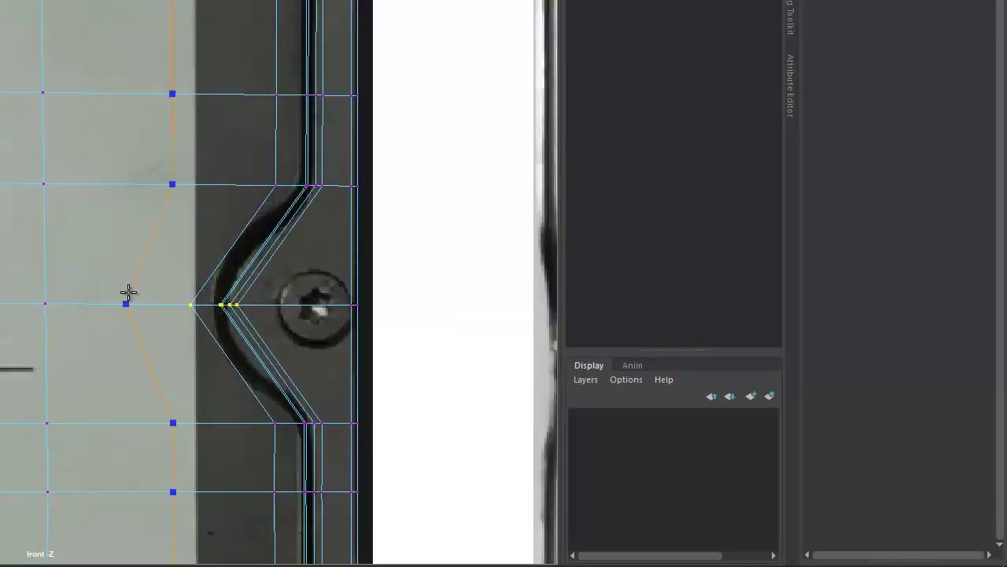
- Cut an edge across the side screw notch, remove a stray edge, and select the adjacent face
left_click(331, 306)
scroll("down", 3)
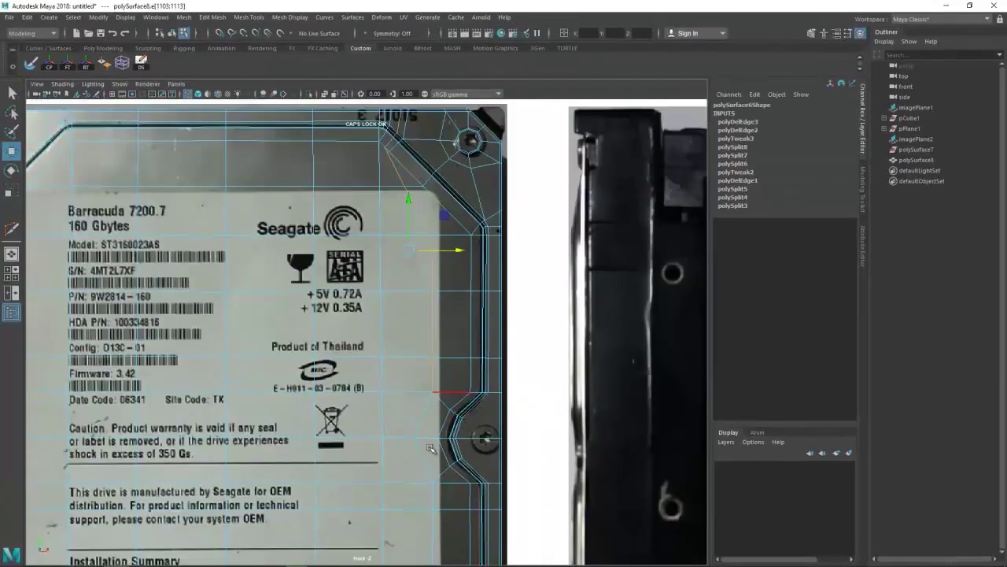
scroll("up", 3)
left_click(447, 366)
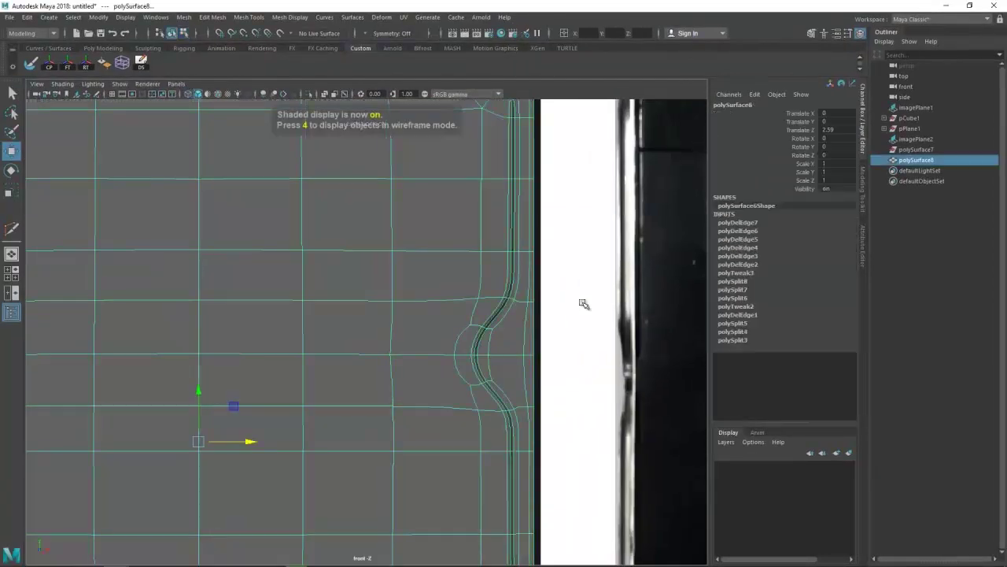
key("ctrl+z")
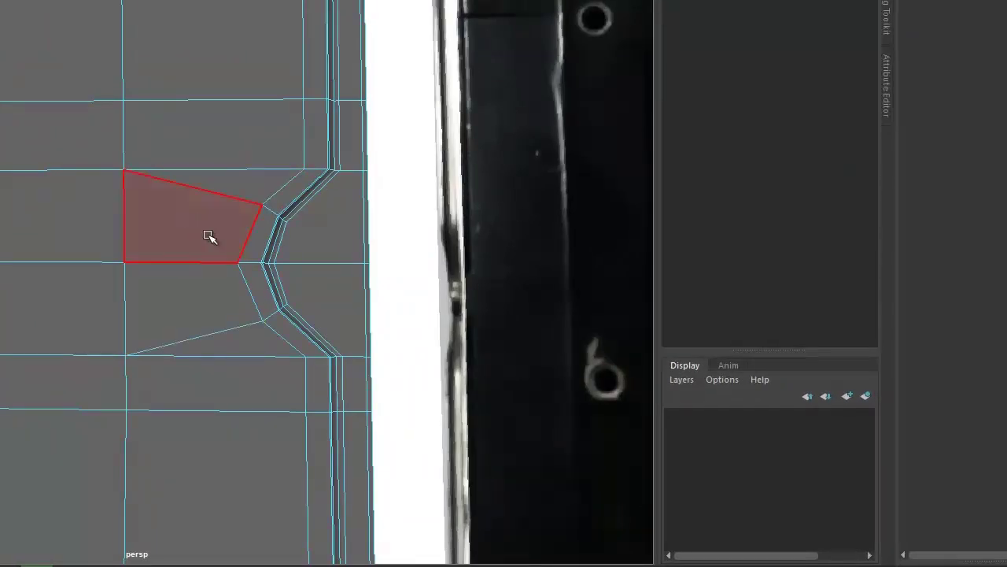
left_click(260, 357)
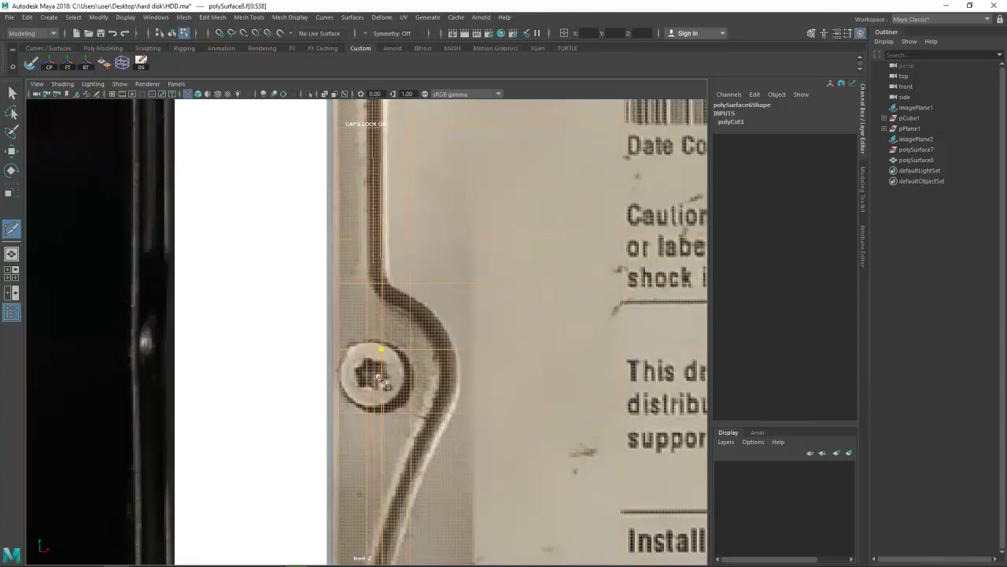
- Cut a new edge across the screw notch area and add an edge loop across the mesh
left_click_drag(210, 385, 311, 357)
scroll("up", 3)
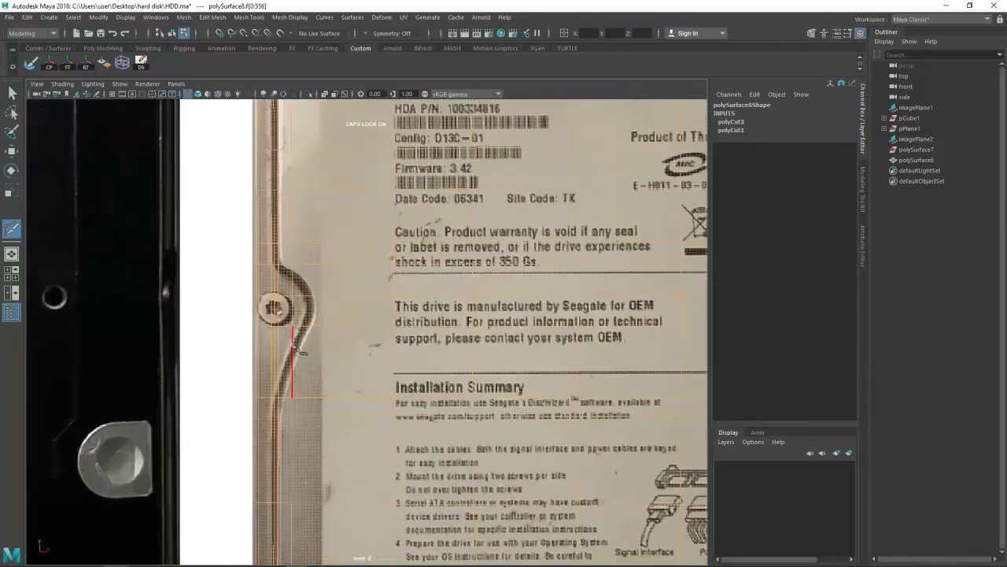
scroll("up", 3)
scroll("up", 3)
left_click(355, 318)
left_click(328, 355)
key("w")
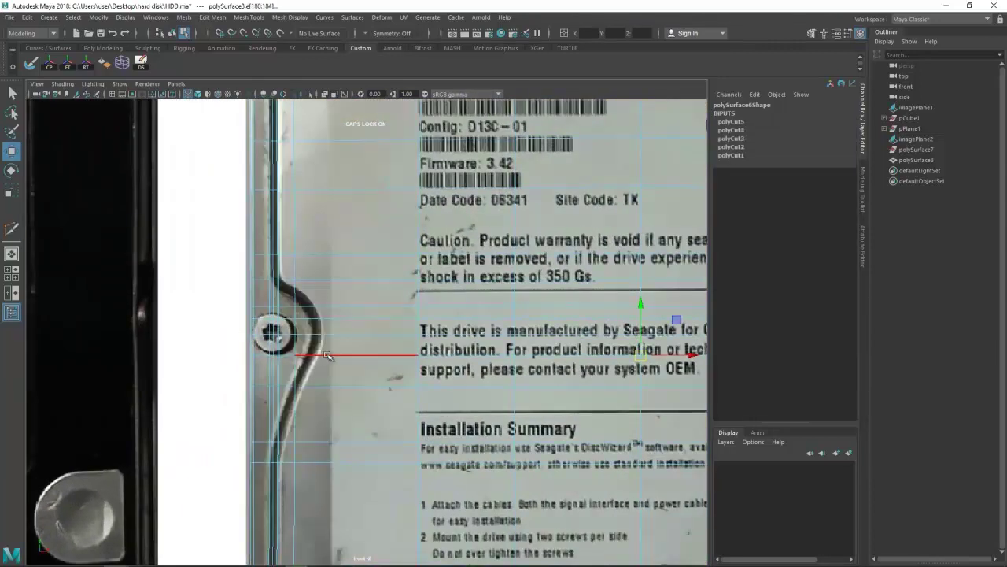
scroll("down", 3)
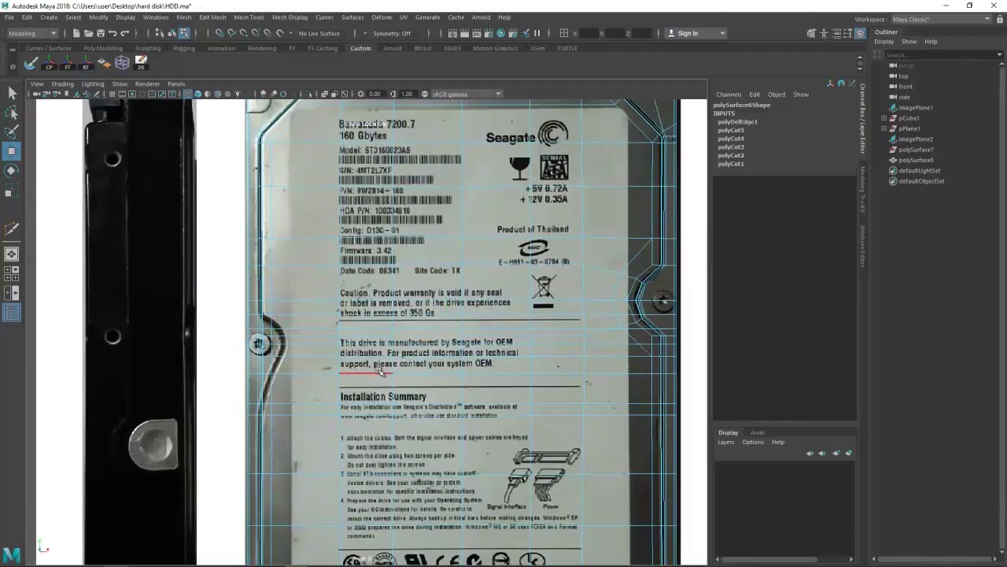
scroll("up", 3)
left_click_drag(327, 378, 287, 371)
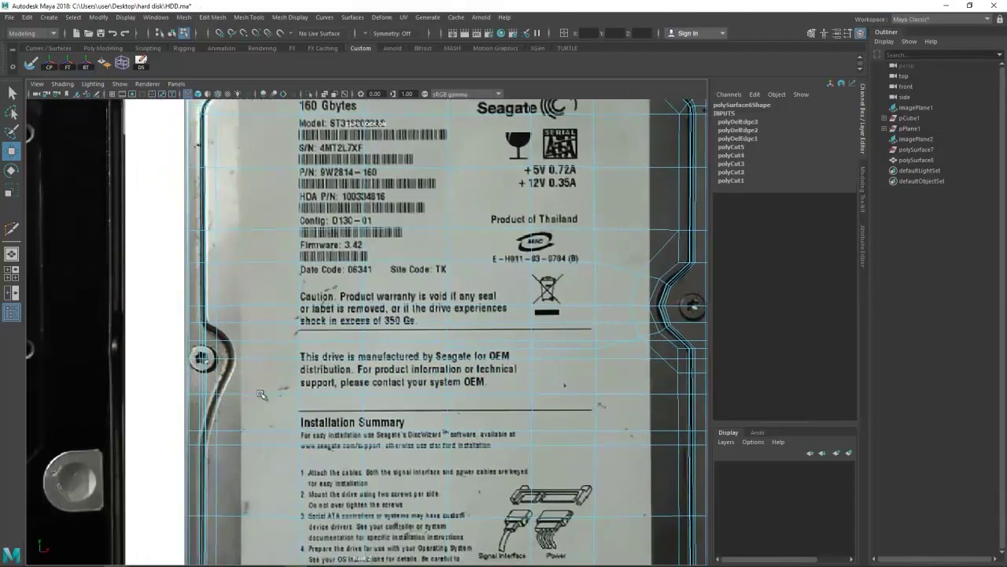
left_click(133, 283)
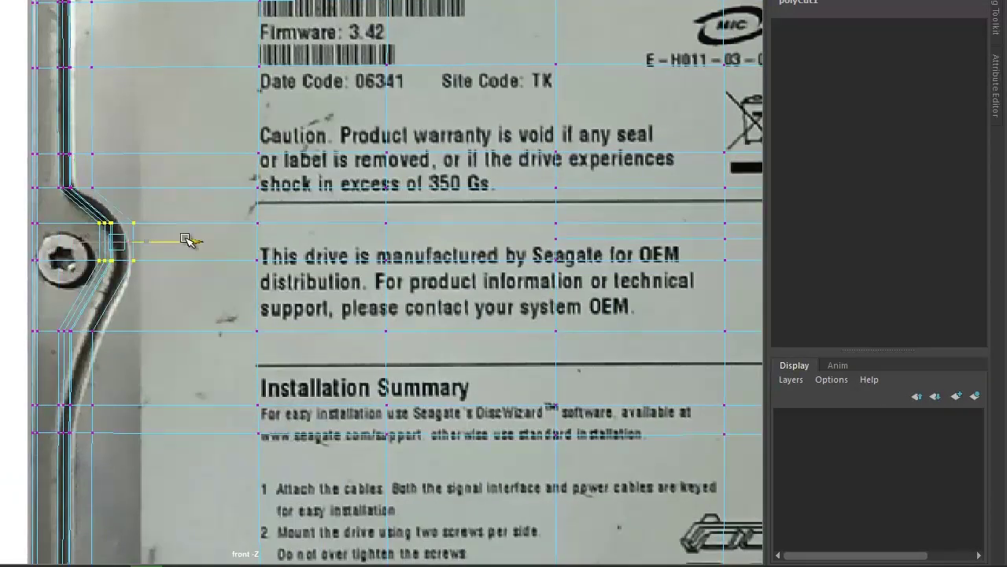
- Move the vertex rows beside and above the screw to hug the notch curve
left_click_drag(323, 428, 323, 428)
left_click_drag(291, 299, 380, 330)
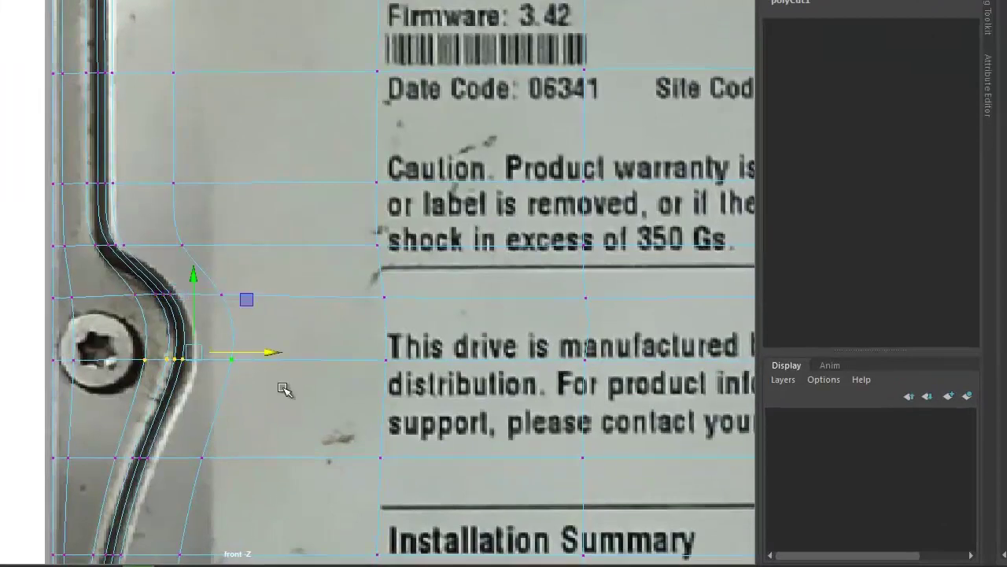
left_click_drag(284, 389, 322, 444)
left_click_drag(74, 225, 224, 256)
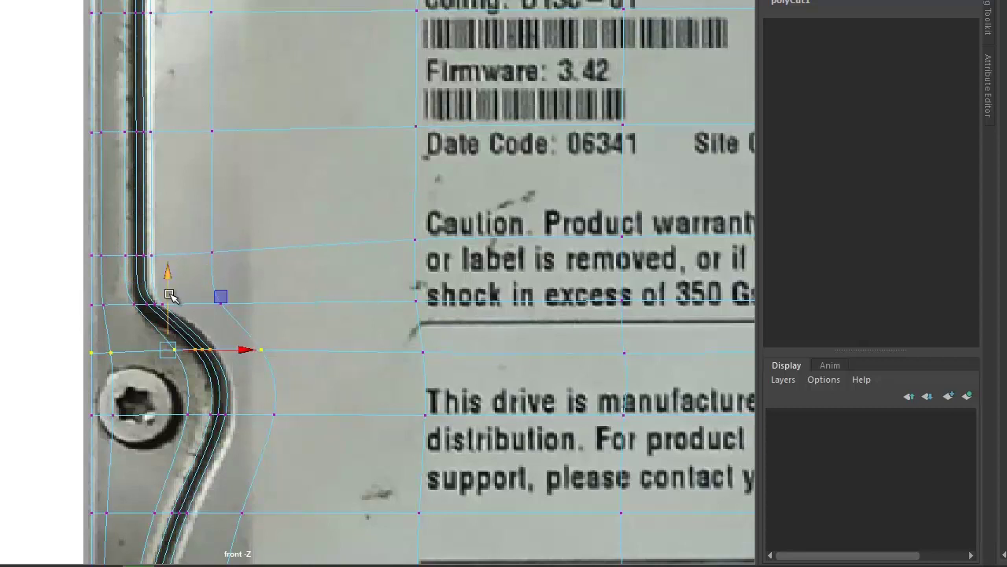
left_click_drag(363, 444, 329, 382)
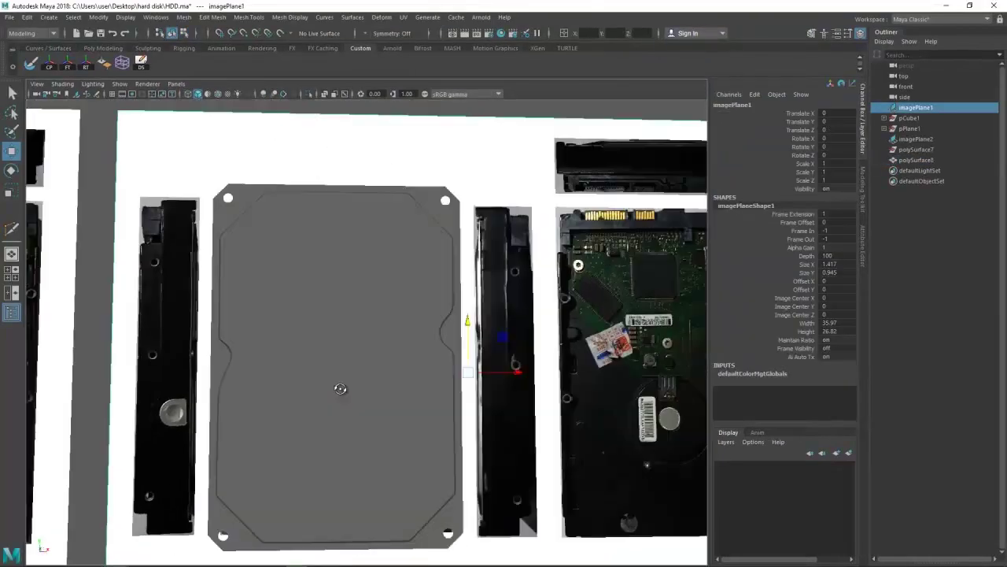
- Delete the two stray edges beside the side notch
scroll("up", 3)
left_click(366, 353)
key("ctrl+Delete")
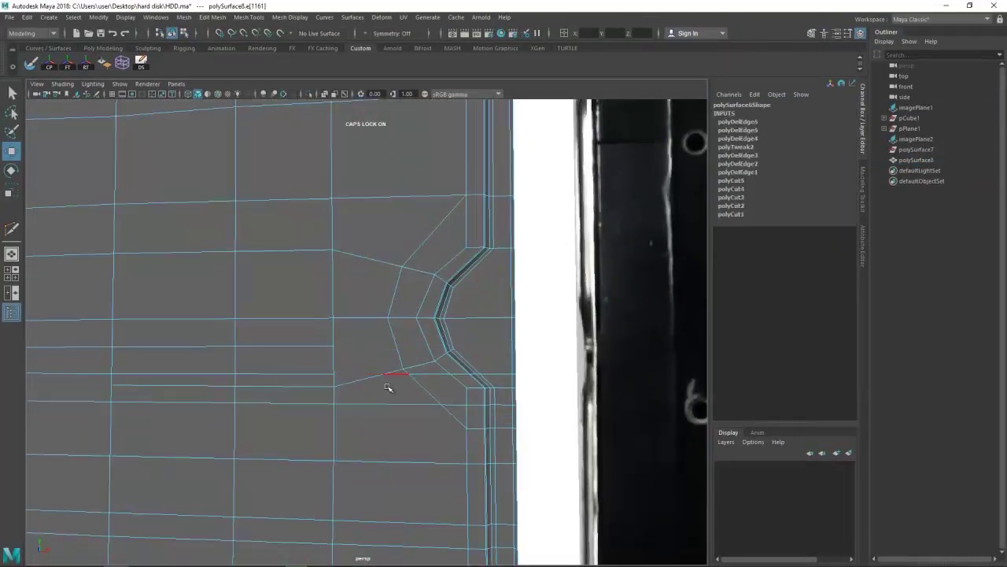
left_click(344, 373)
key("ctrl+Delete")
scroll("down", 3)
scroll("up", 3)
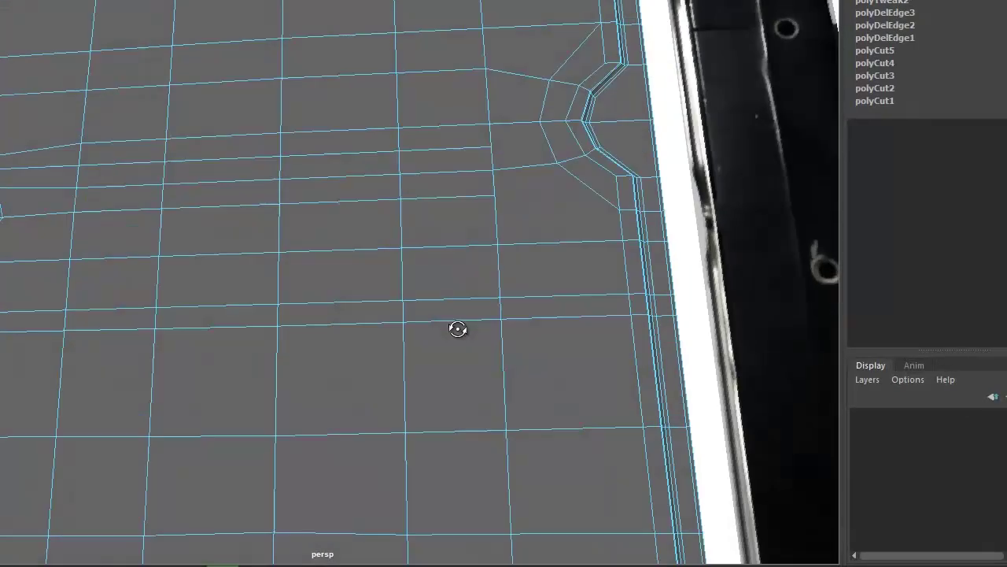
- Cut across the notch corner and add a cut across the body between the notches
left_click(581, 242)
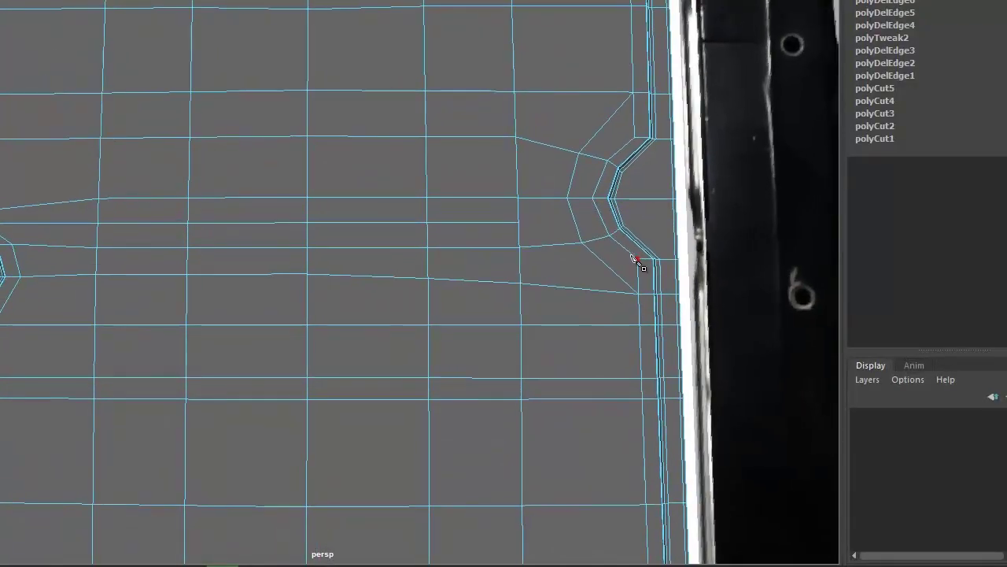
left_click(608, 279)
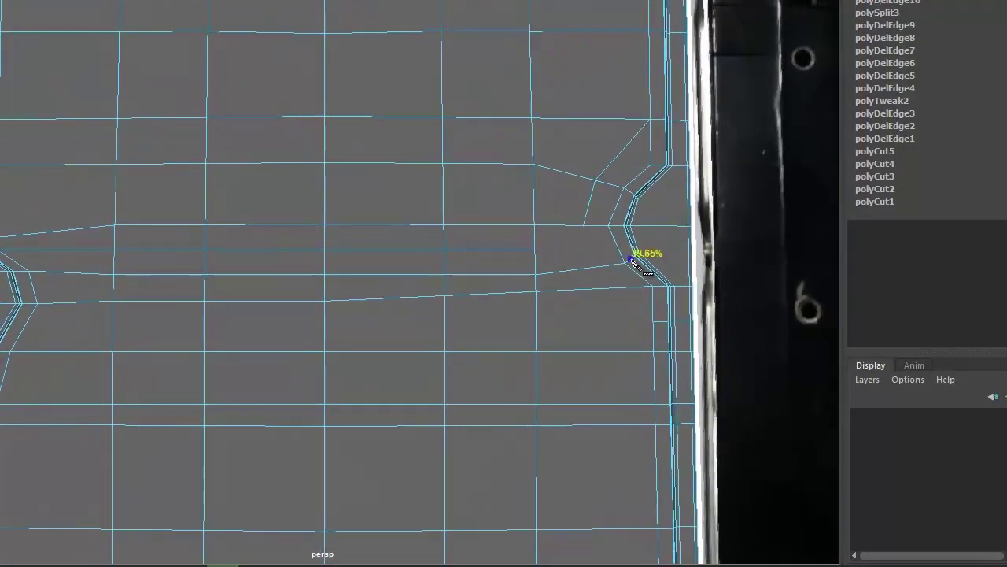
key("Return")
left_click_drag(259, 276, 416, 376)
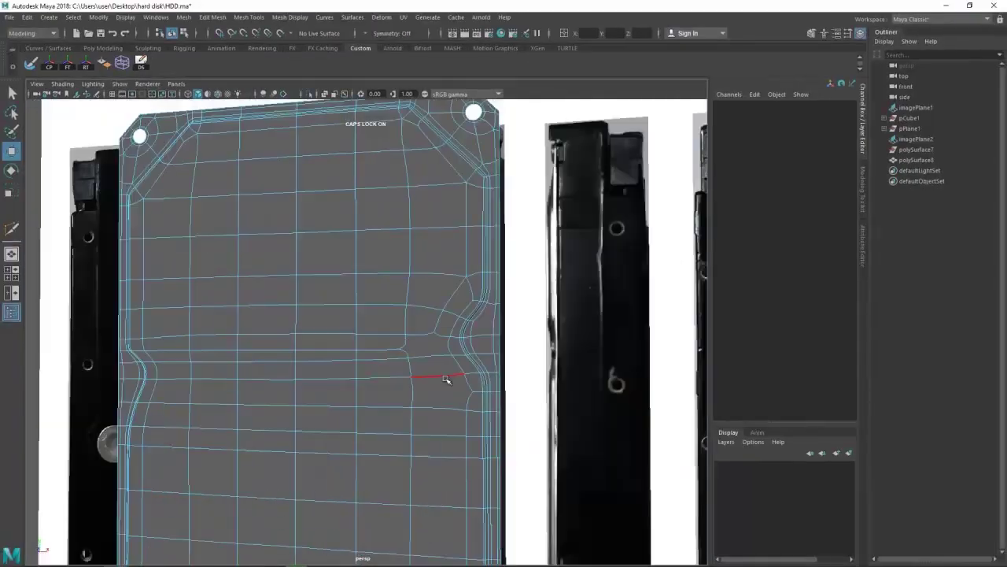
scroll("up", 3)
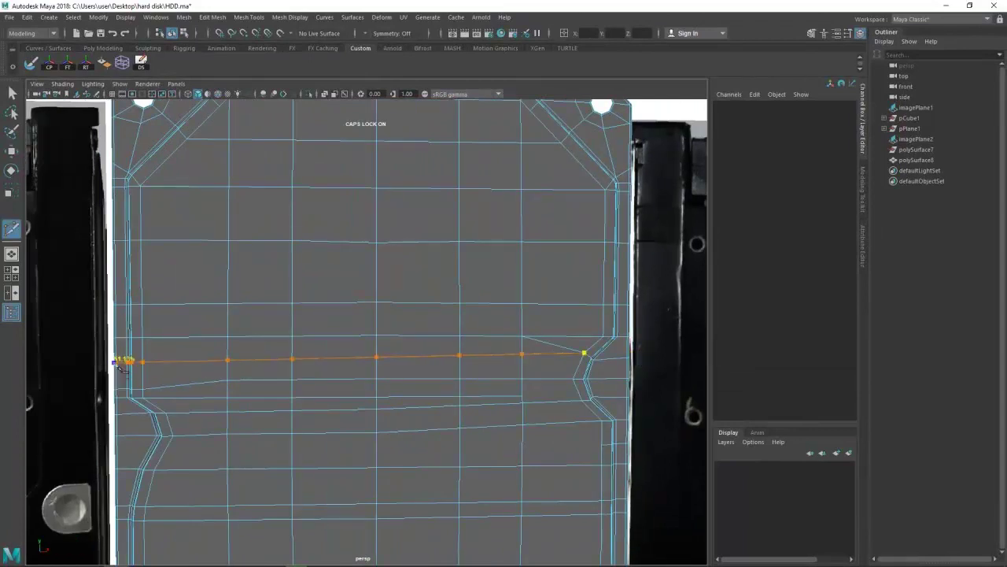
scroll("down", 3)
left_click(459, 380)
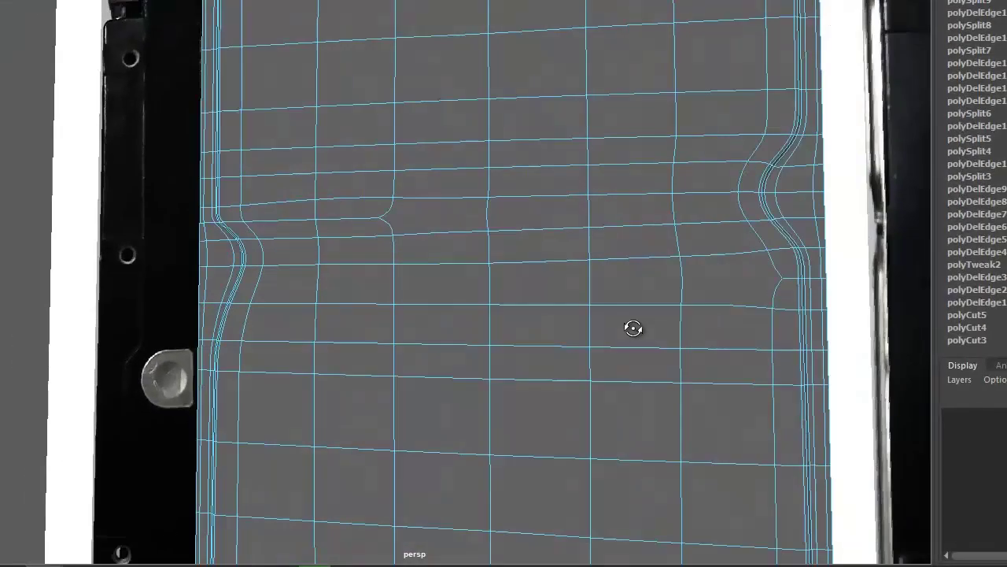
left_click(290, 297)
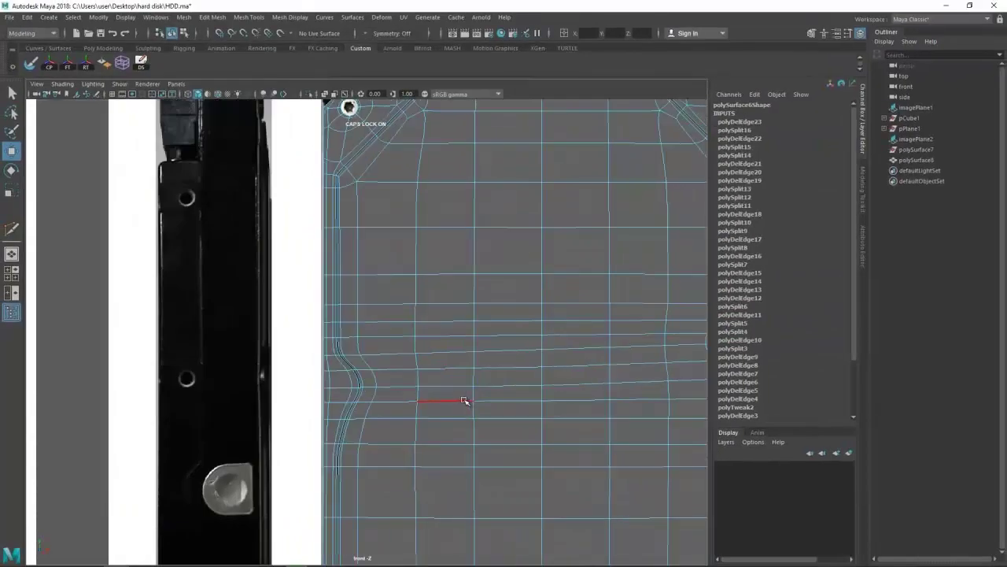
- Slide the notch vertex rows onto the reference photo's notch outline
left_click_drag(238, 234, 335, 268)
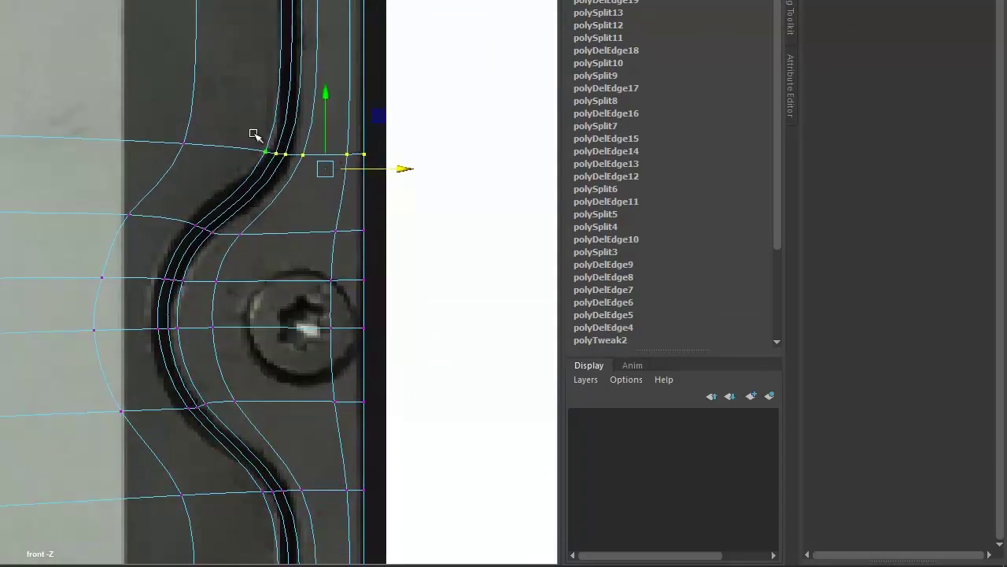
left_click_drag(335, 161, 358, 166)
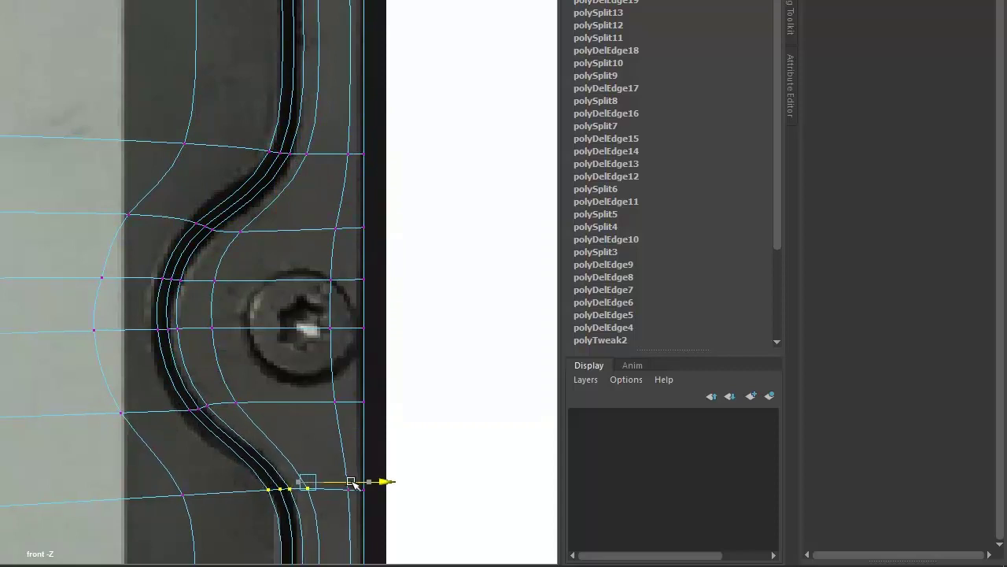
left_click_drag(169, 425, 262, 441)
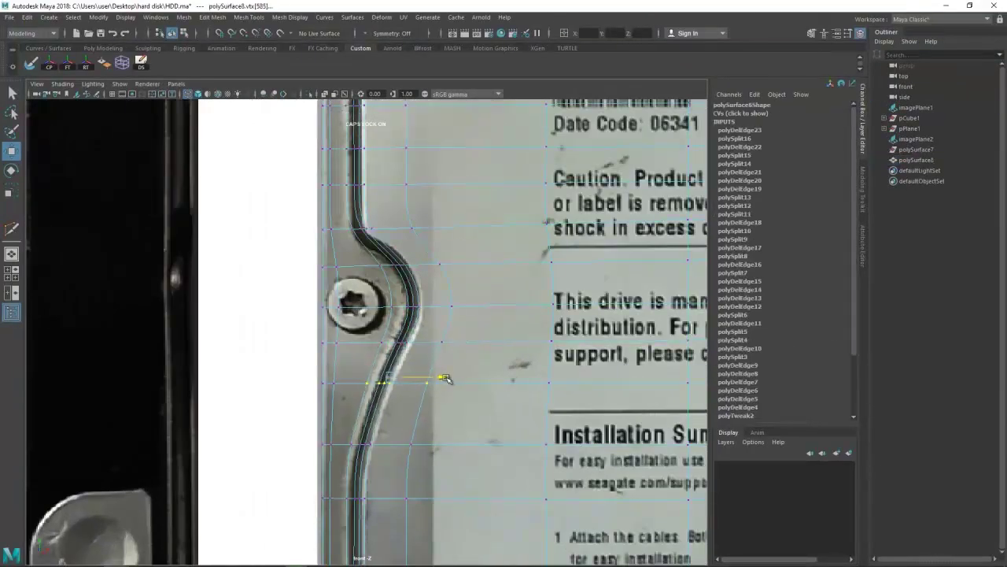
left_click_drag(453, 392, 464, 488)
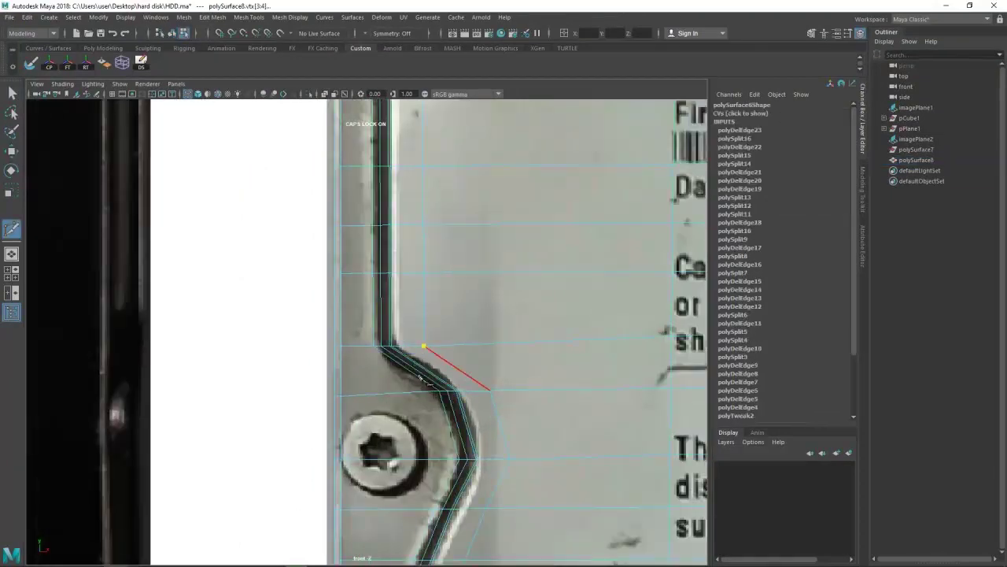
key("F10")
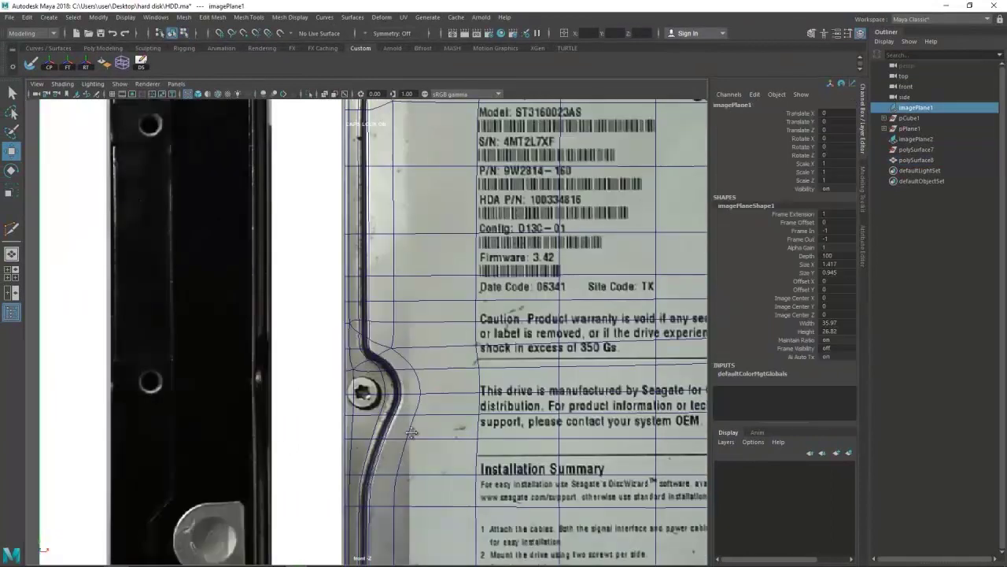
scroll("down", 3)
key("space")
left_click_drag(607, 401, 322, 345)
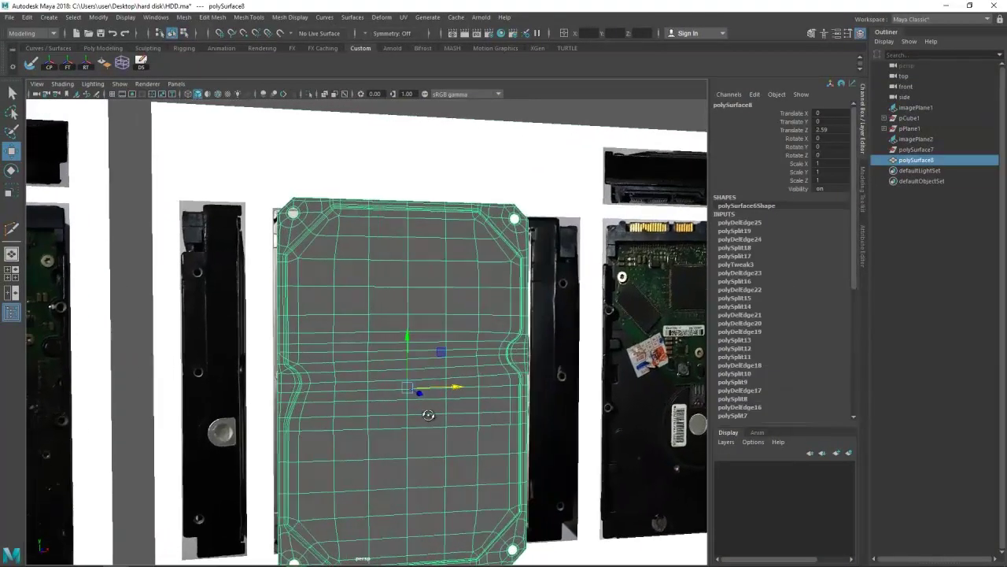
- Collapse the leftover edge near the left notch into a vertex and delete the stray edge
scroll("up", 3)
key("F10")
scroll("down", 3)
scroll("down", 3)
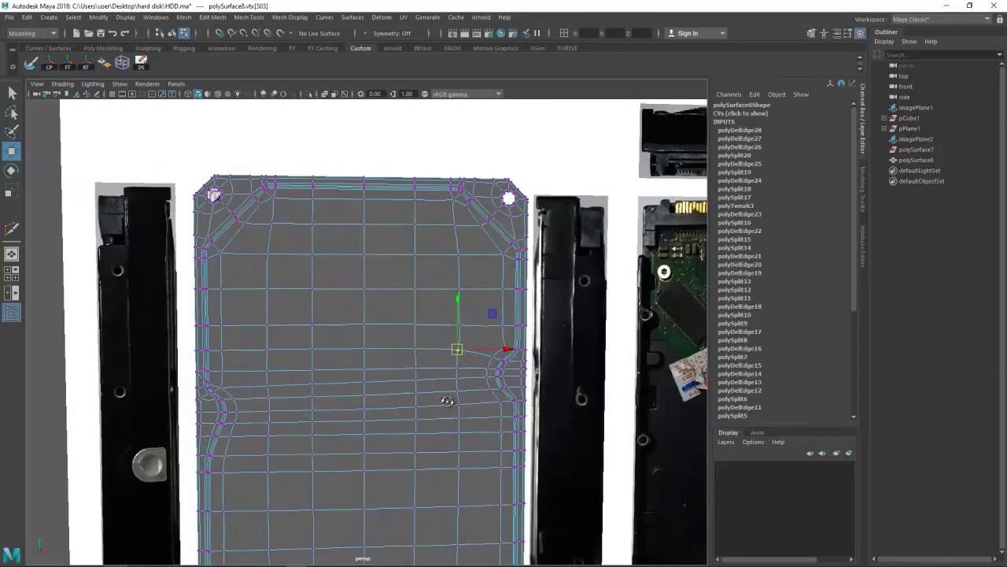
scroll("up", 3)
left_click_drag(365, 396, 353, 360)
left_click_drag(265, 353, 250, 301)
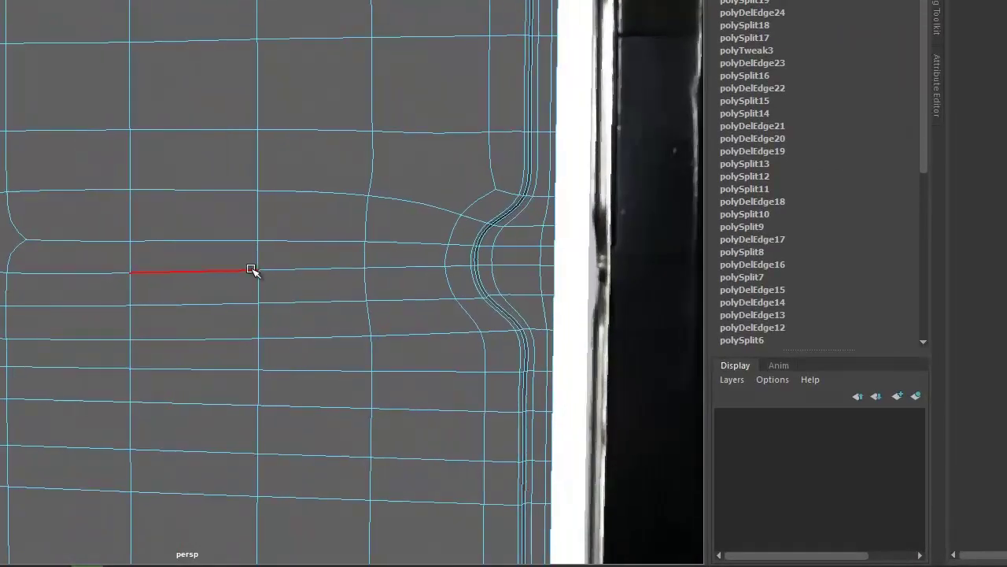
left_click_drag(227, 359, 69, 280)
scroll("down", 3)
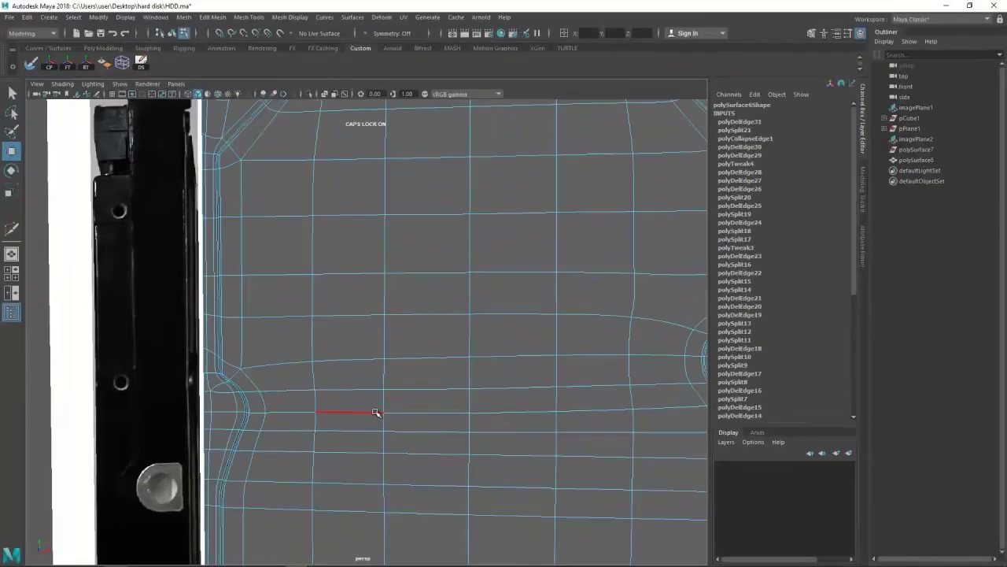
left_click_drag(370, 410, 199, 370)
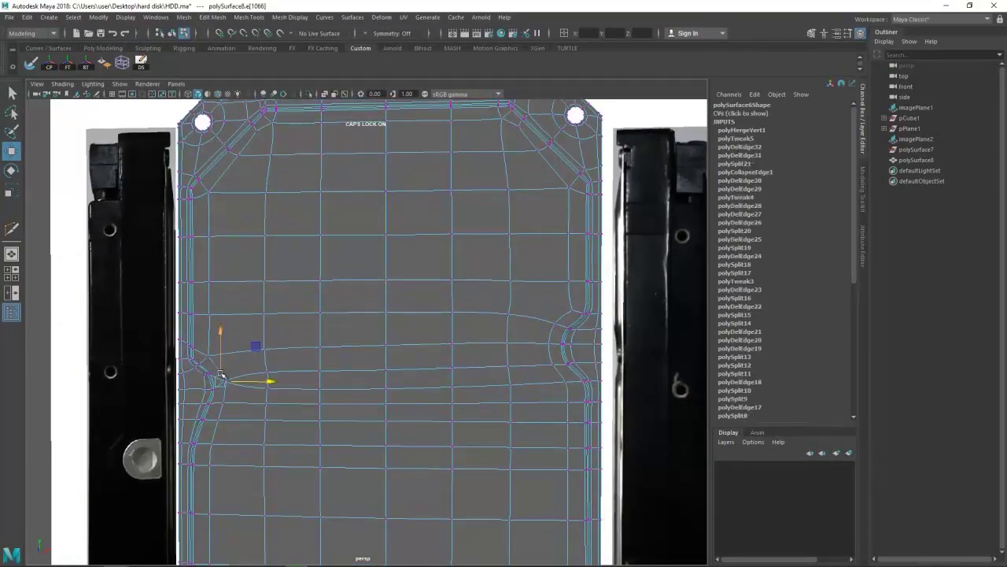
left_click_drag(233, 380, 281, 412)
left_click_drag(281, 411, 225, 360)
left_click_drag(451, 410, 335, 399)
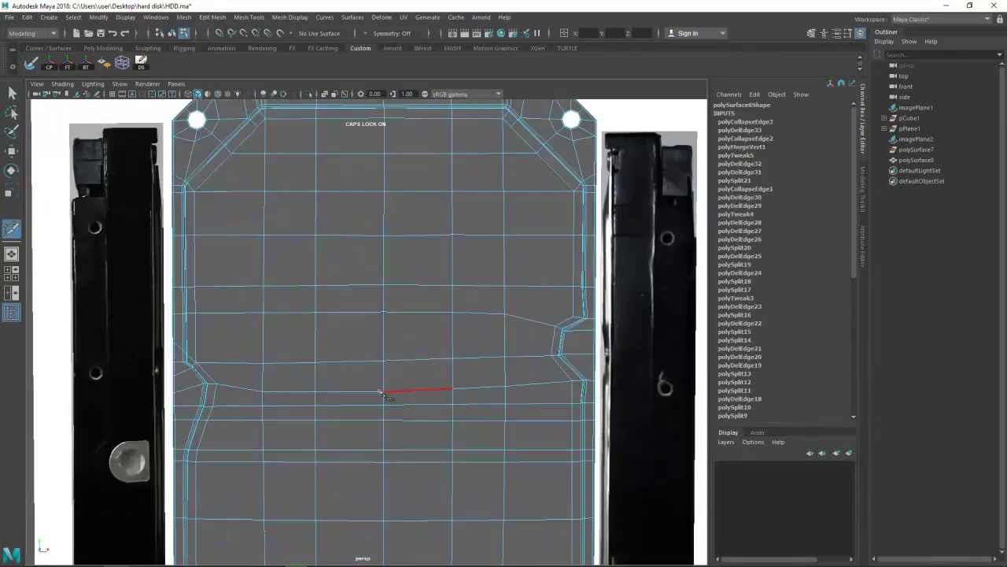
key("Delete")
scroll("down", 3)
key("F8")
scroll("up", 3)
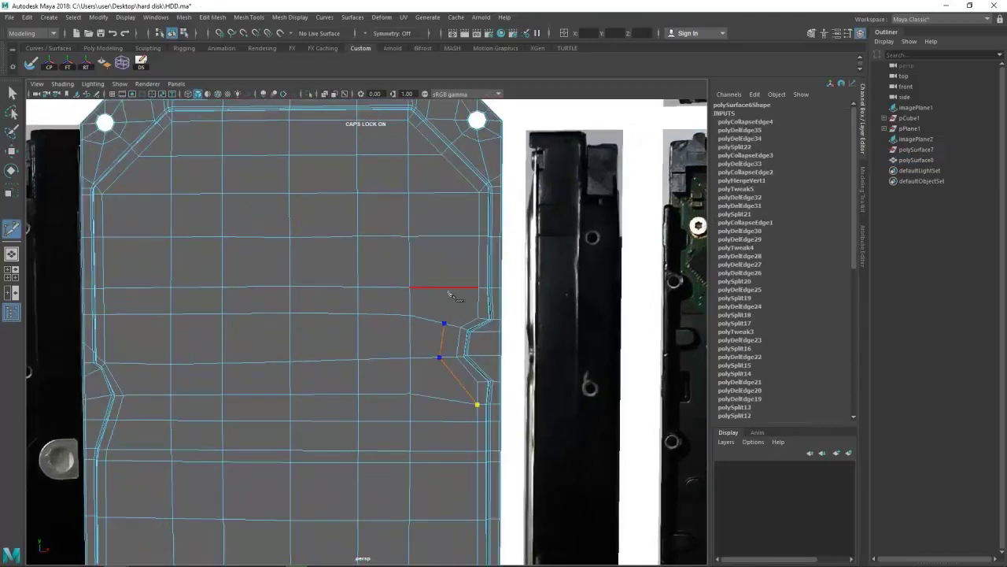
- In front view, cut beside the right notch at the screw position and return to shaded display
key("w")
scroll("down", 3)
key("F8")
scroll("up", 3)
scroll("up", 3)
key("space")
left_click(378, 346)
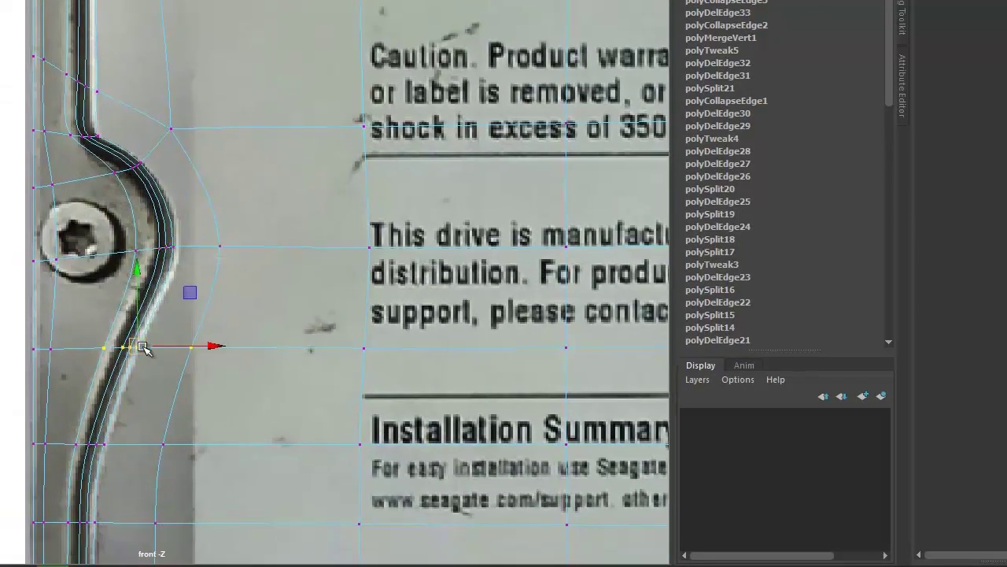
left_click(380, 385)
key("5")
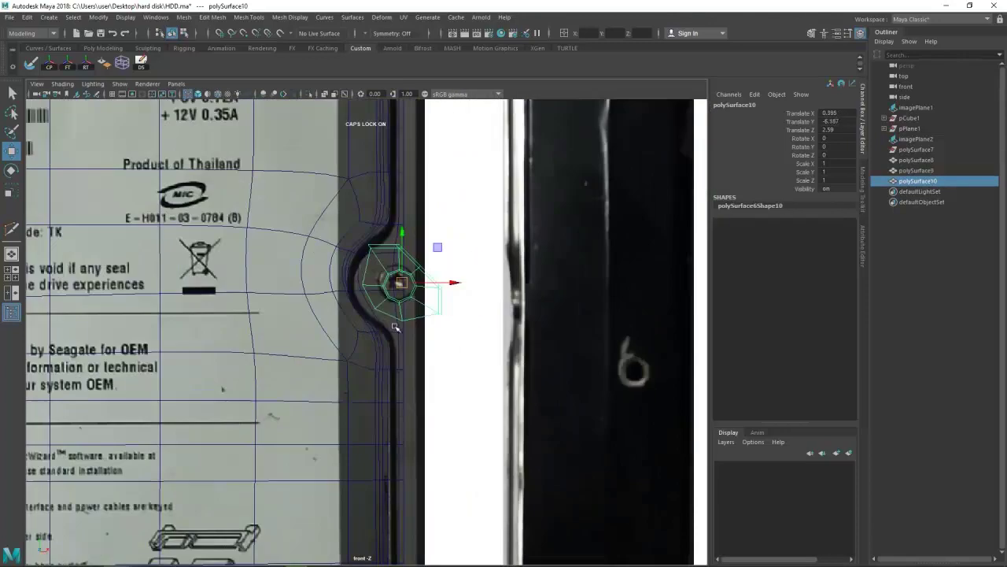
- Multi-Cut from the notch vertices to the screw hole's octagonal outline and commit the cuts
left_click(433, 399)
scroll("up", 3)
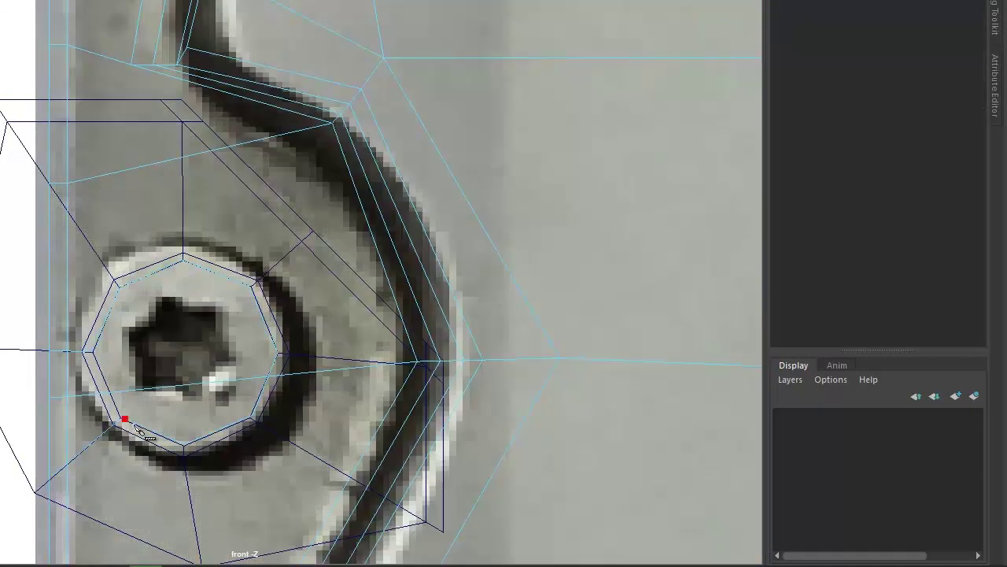
scroll("down", 3)
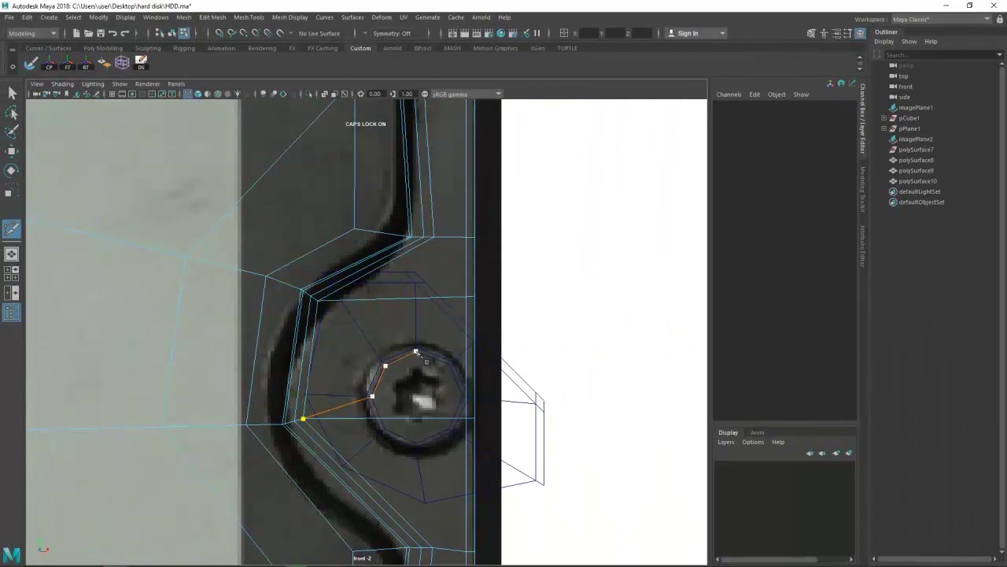
scroll("up", 3)
scroll("up", 3)
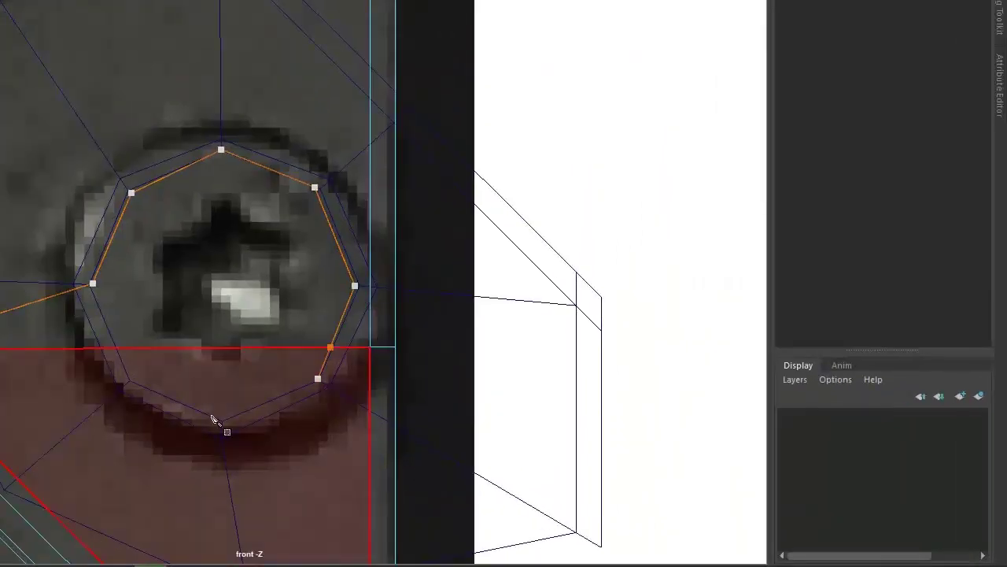
scroll("down", 3)
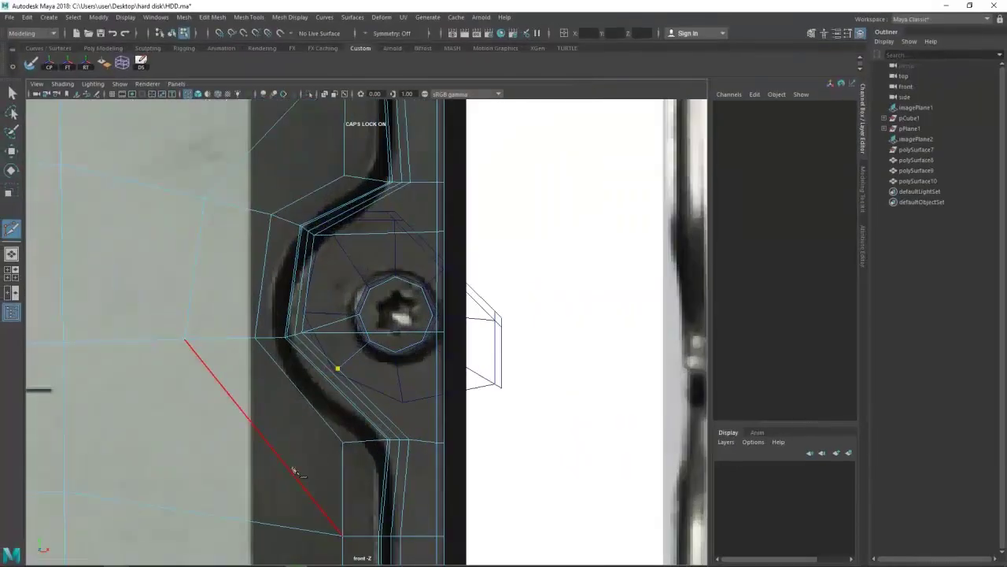
left_click(355, 334)
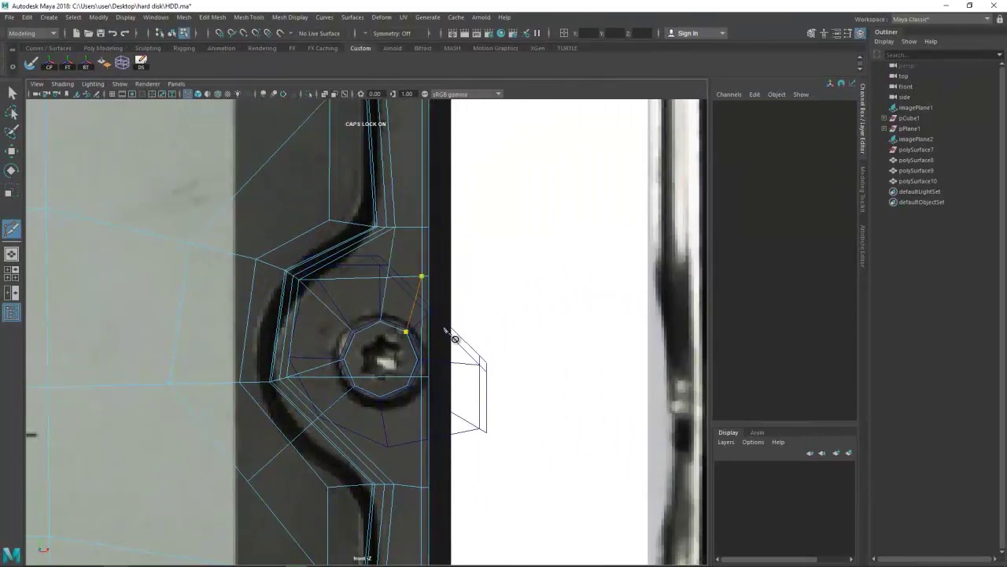
key("w")
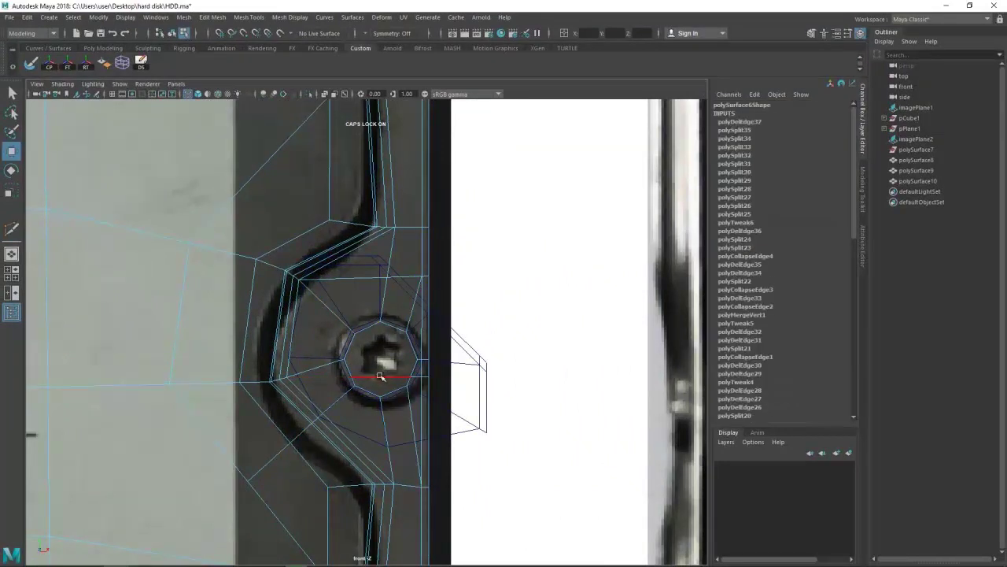
- Delete the leftover edge and stray vertex beside the screw hole
left_click_drag(358, 445, 431, 389)
key("ctrl+Delete")
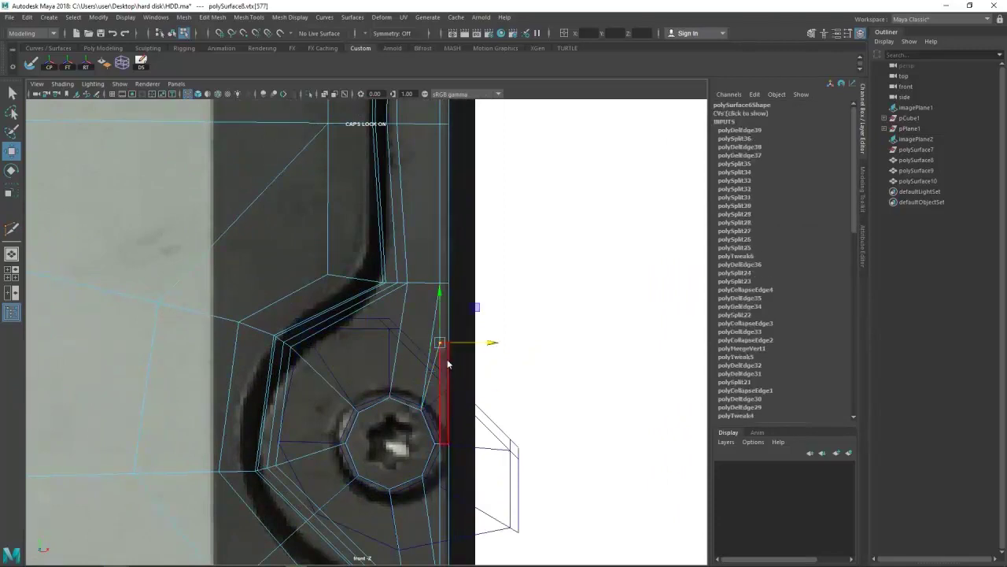
scroll("down", 3)
key("Delete")
- Cut a new edge from the notch screw hole's vertex toward the plate's side border
scroll("down", 3)
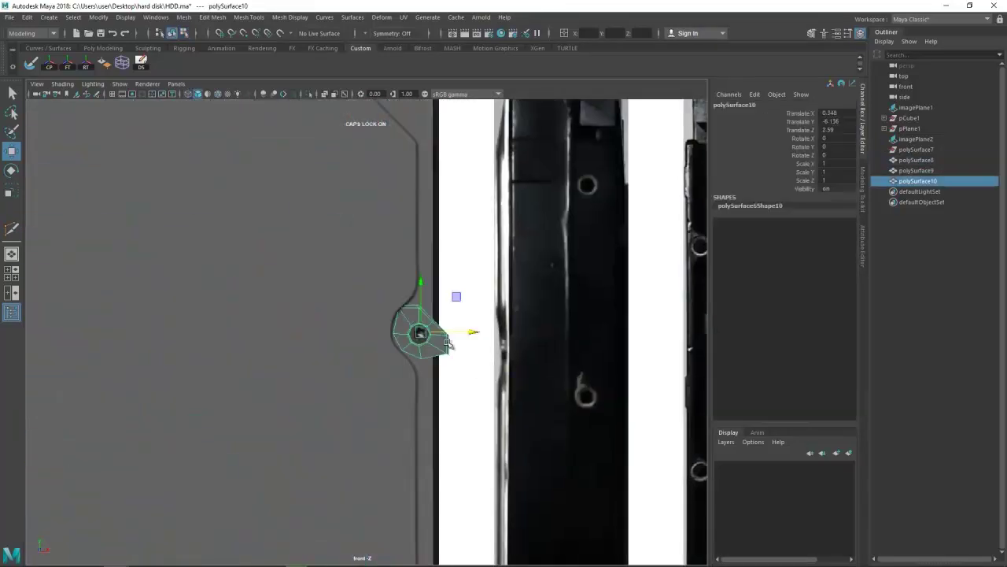
scroll("up", 3)
scroll("up", 3)
scroll("up", 3)
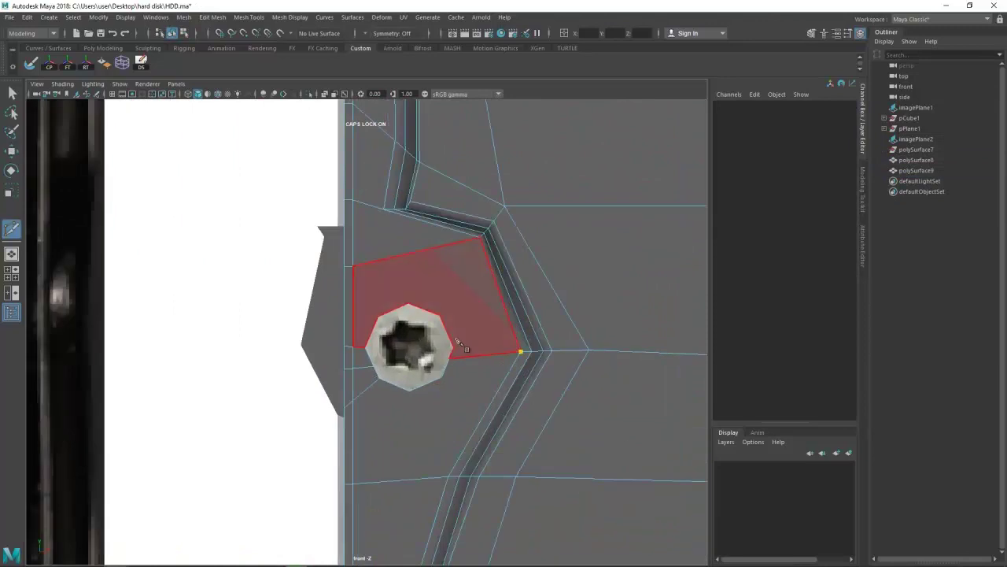
scroll("down", 3)
scroll("up", 3)
scroll("down", 3)
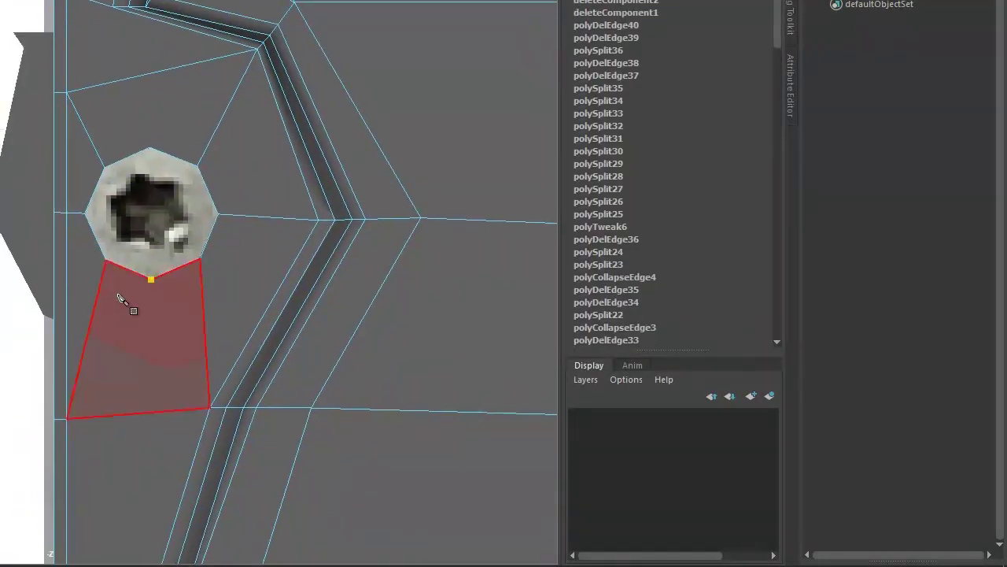
scroll("up", 3)
left_click(363, 309)
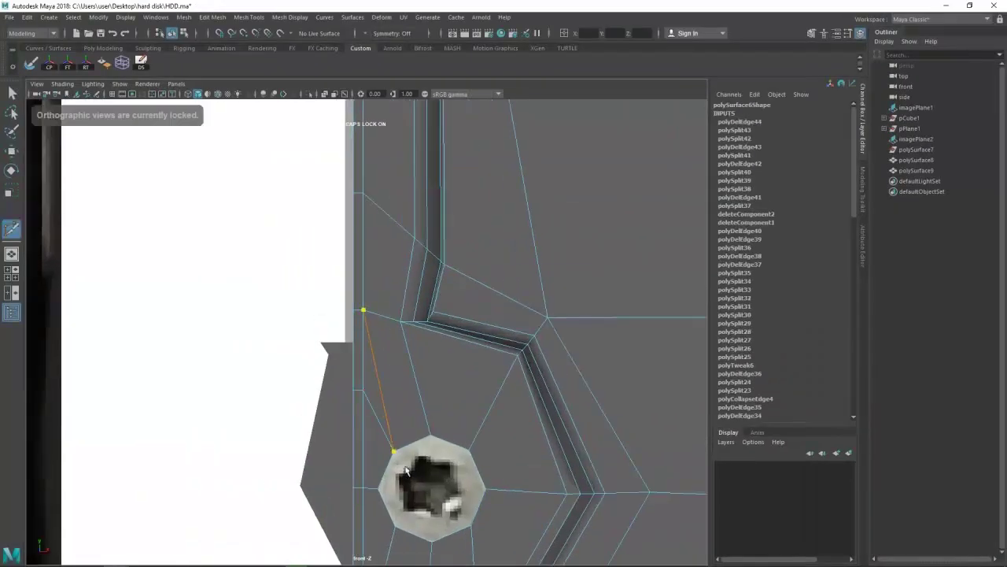
scroll("down", 3)
scroll("up", 3)
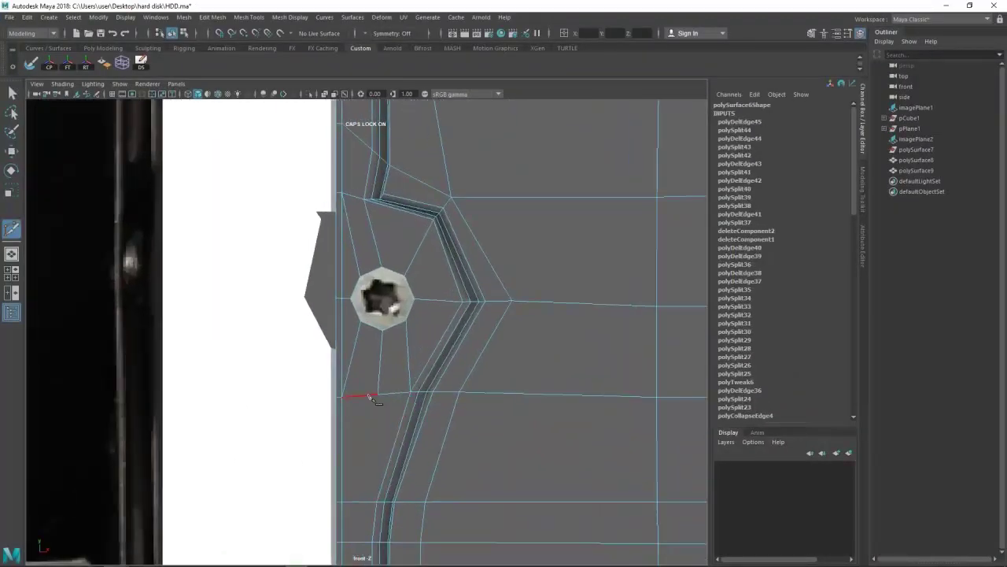
scroll("down", 3)
scroll("up", 3)
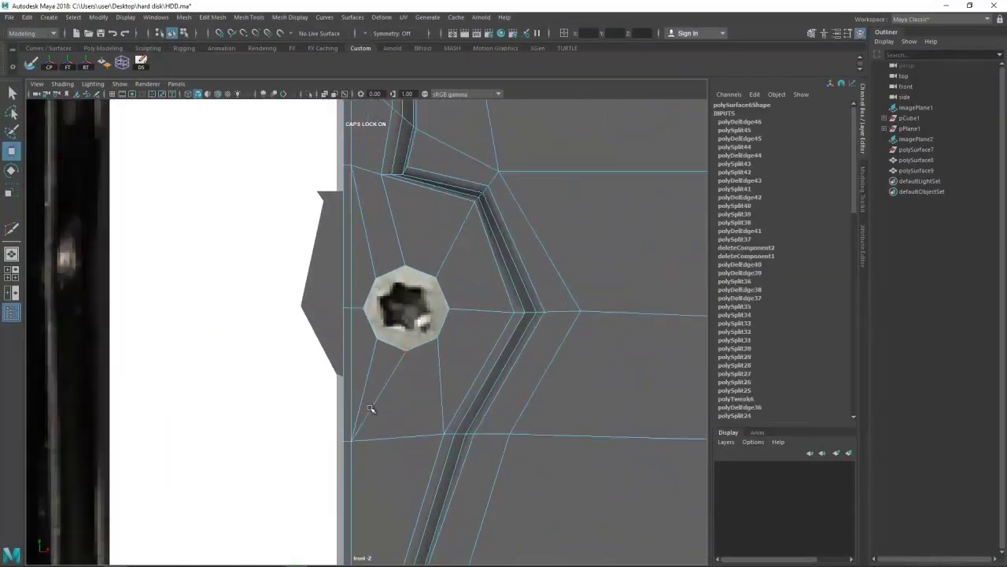
scroll("down", 3)
scroll("down", 3)
- Add a cut beside the right screw hole and check the whole drive front-on
left_click(373, 378)
key("space")
scroll("up", 3)
scroll("up", 3)
scroll("up", 3)
left_click(364, 374)
left_click(477, 344)
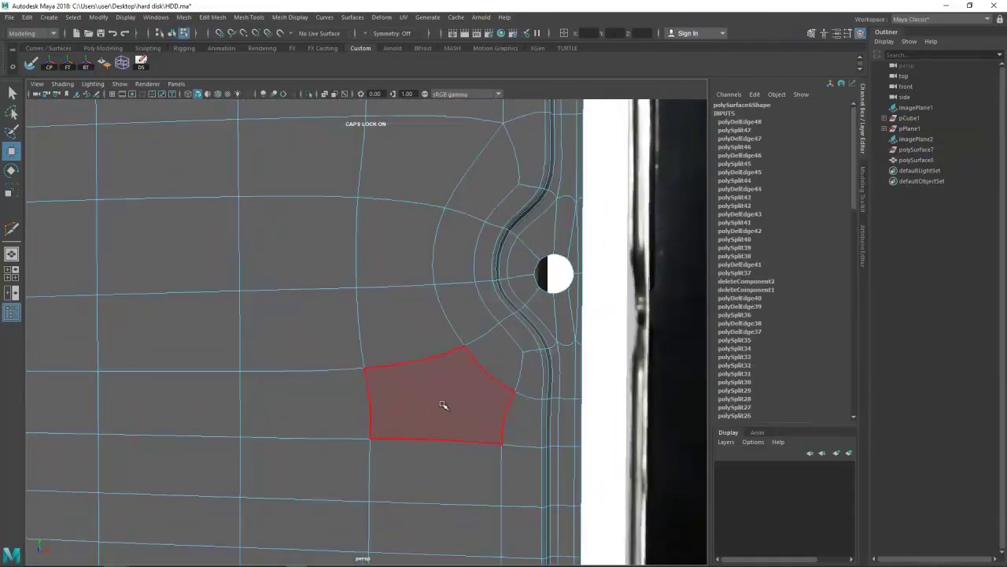
scroll("down", 3)
left_click_drag(443, 405, 425, 383)
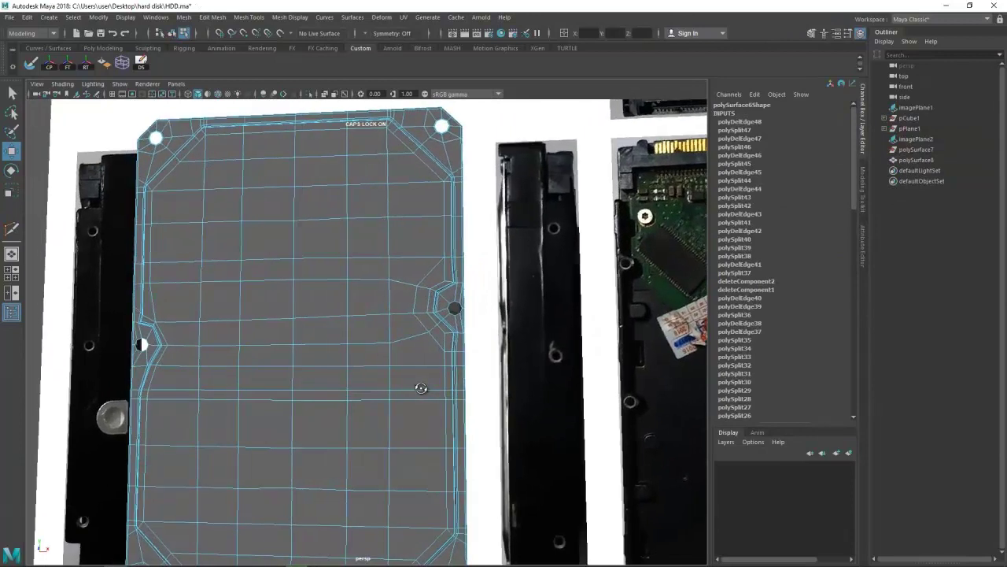
scroll("up", 3)
- Merge the stray vertices at the lower-right corner into a single vertex
scroll("down", 3)
key("4")
key("5")
scroll("up", 3)
scroll("up", 3)
left_click_drag(438, 475, 429, 452)
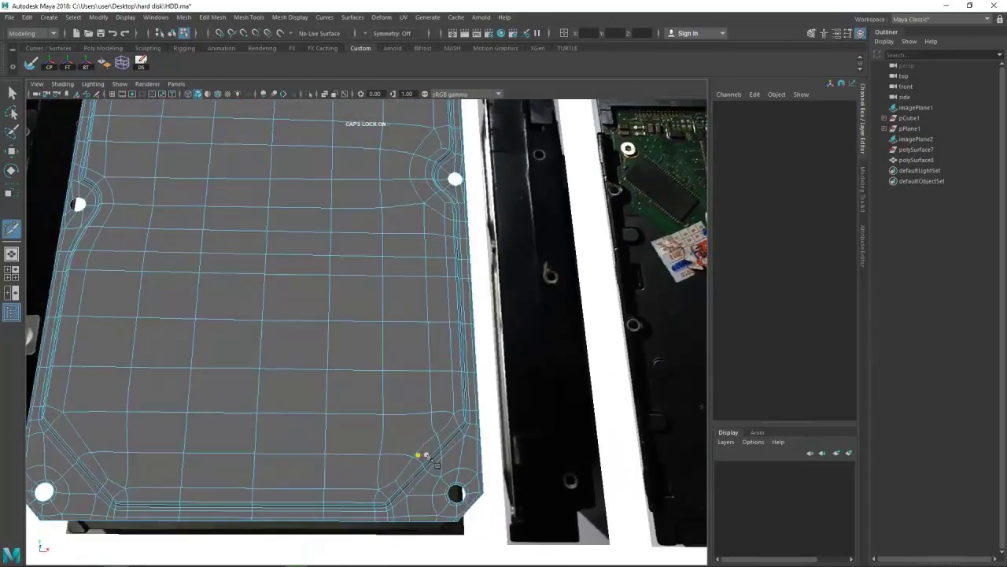
key("w")
scroll("up", 3)
- Cut new edges across the lower-right corner toward the bottom screw hole
left_click(479, 407)
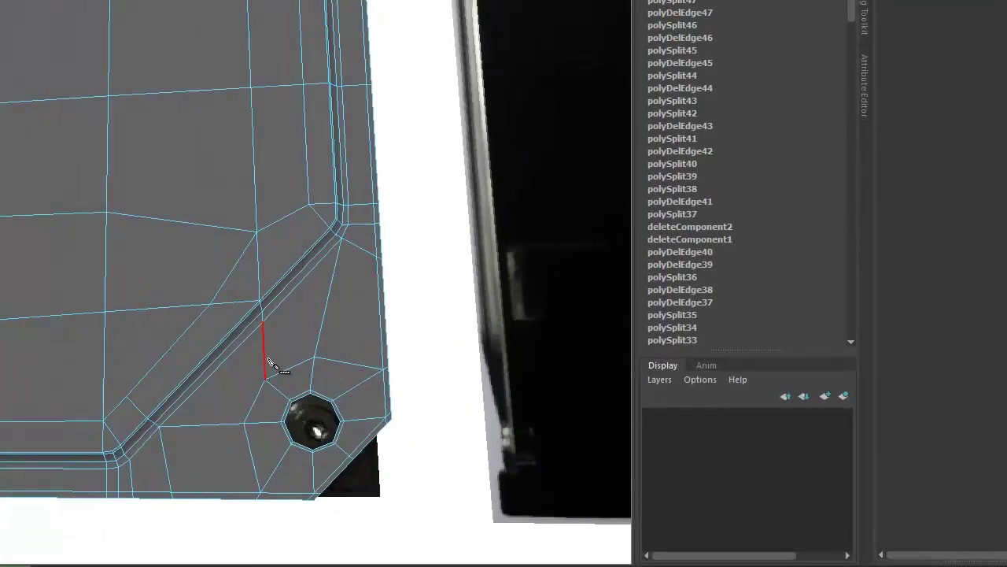
left_click(257, 232)
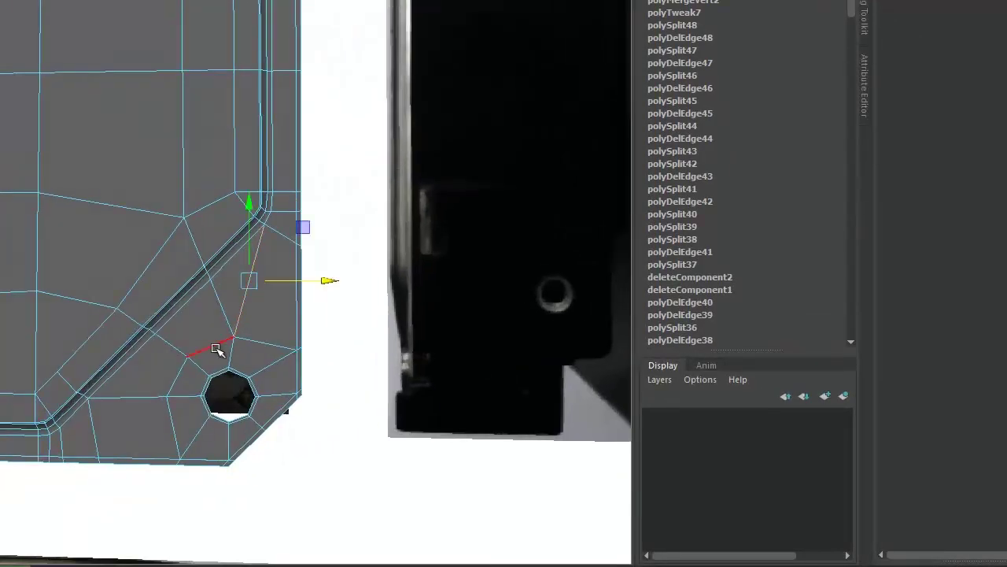
key("w")
scroll("down", 3)
- Cut an outer edge ring around the right screw hole's octagon, tracing the reference photo in wireframe
left_click(460, 420)
scroll("up", 3)
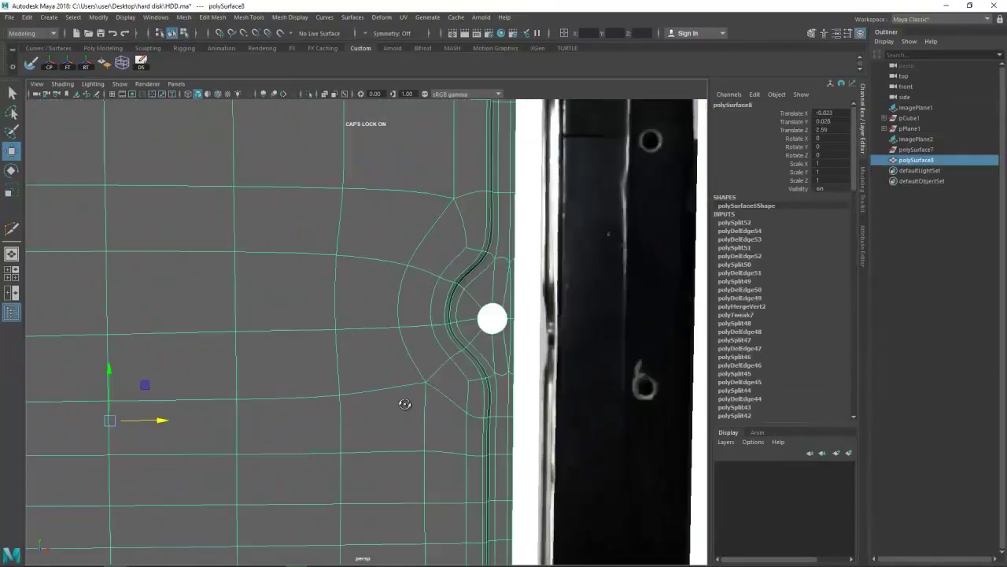
left_click(366, 333)
scroll("up", 3)
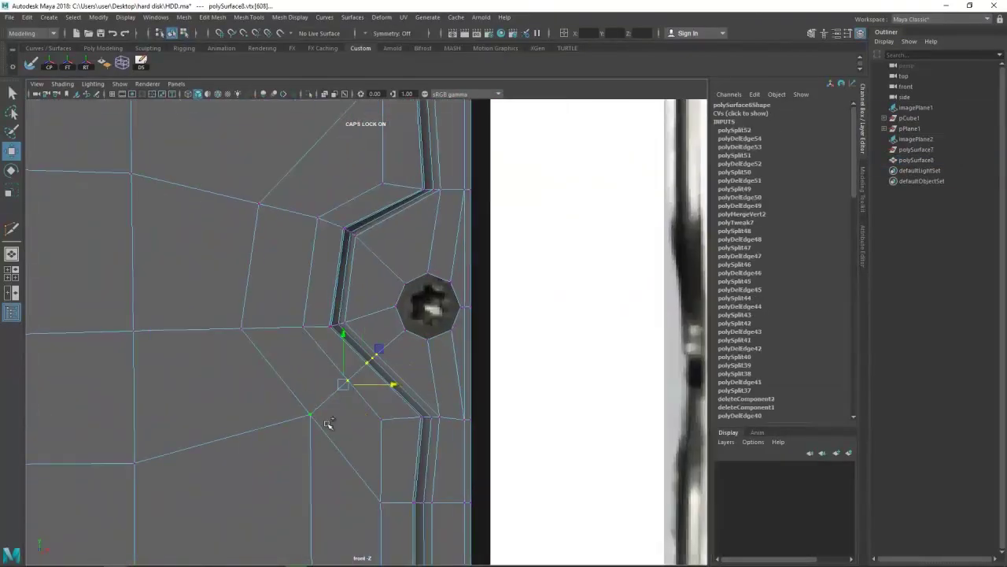
key("4")
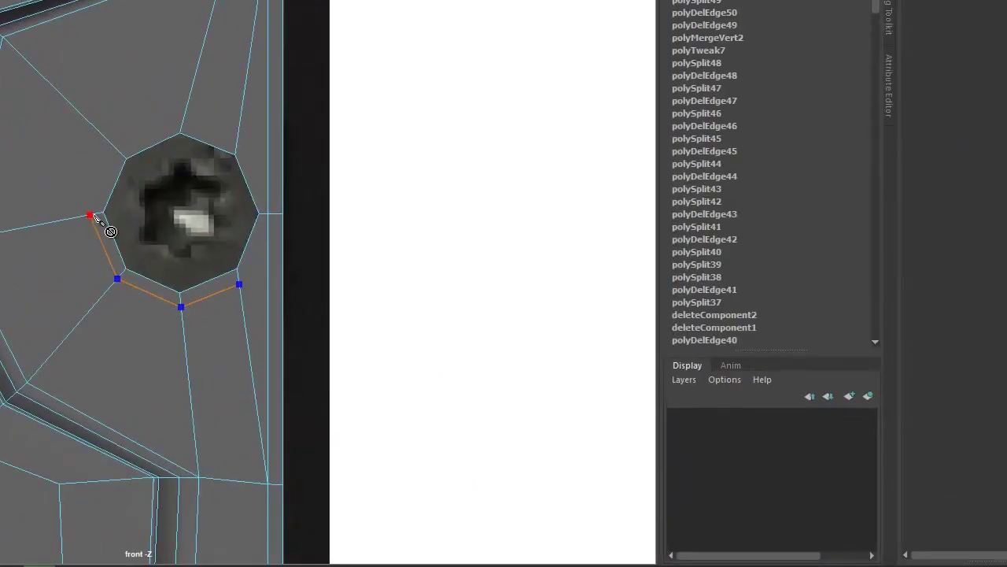
left_click(243, 303)
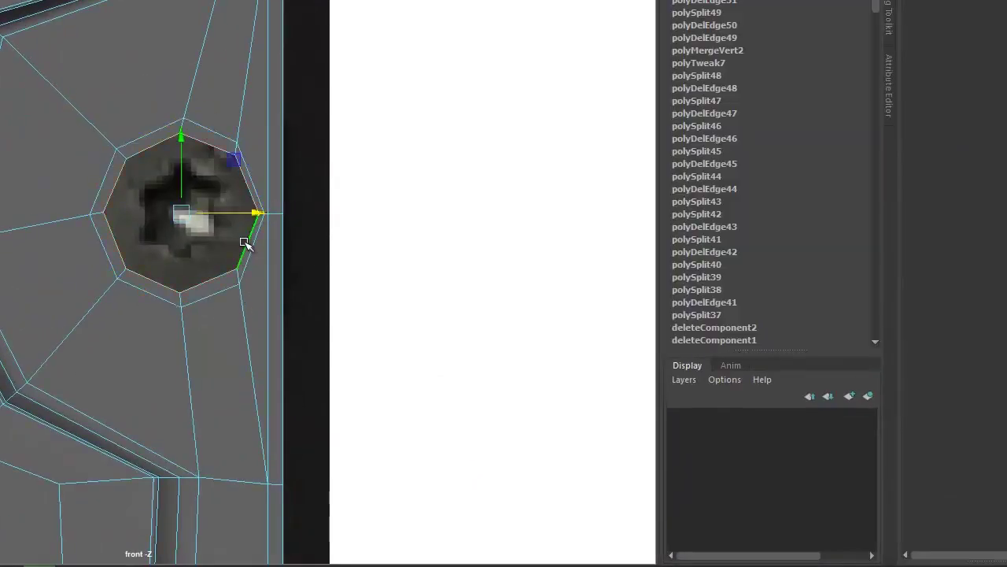
left_click(260, 215)
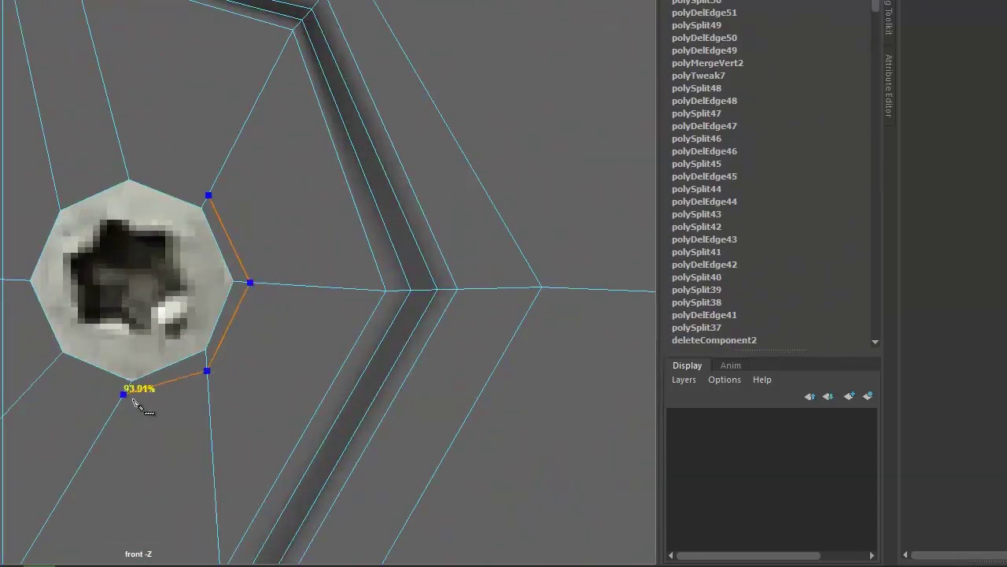
- Duplicate the drive cover mesh polySurface8
scroll("down", 3)
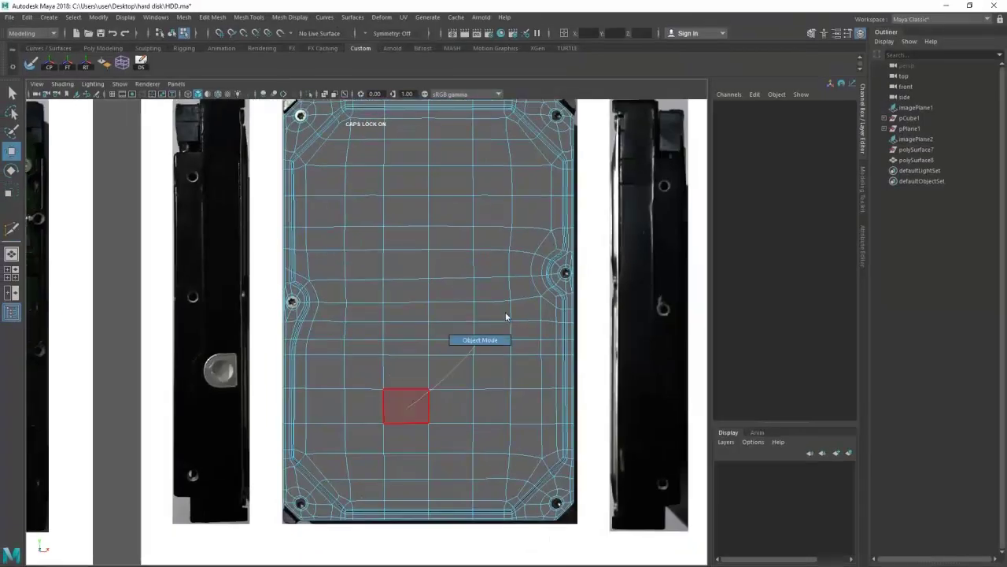
left_click_drag(478, 348, 333, 418)
key("ctrl+d")
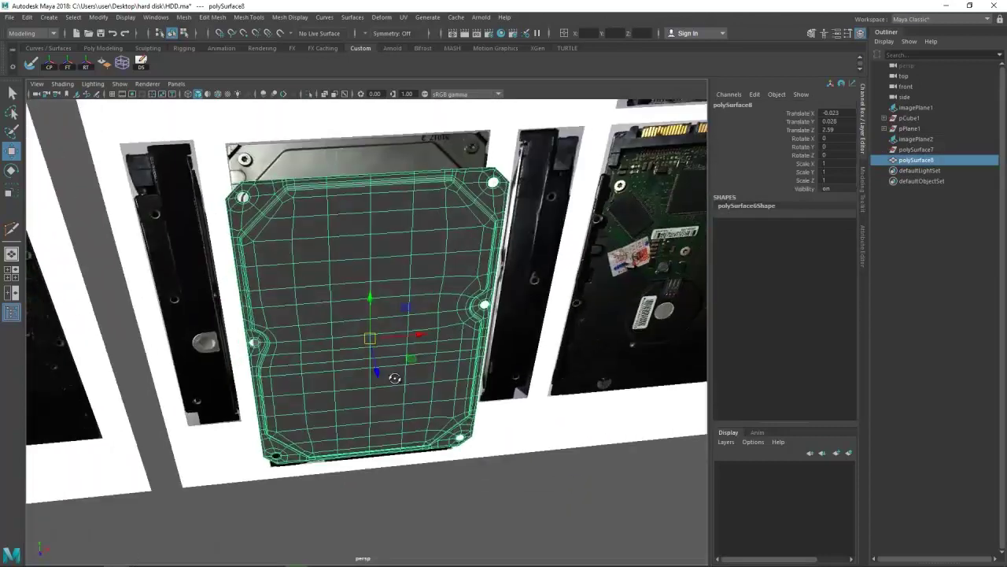
scroll("up", 3)
left_click_drag(266, 303, 275, 272)
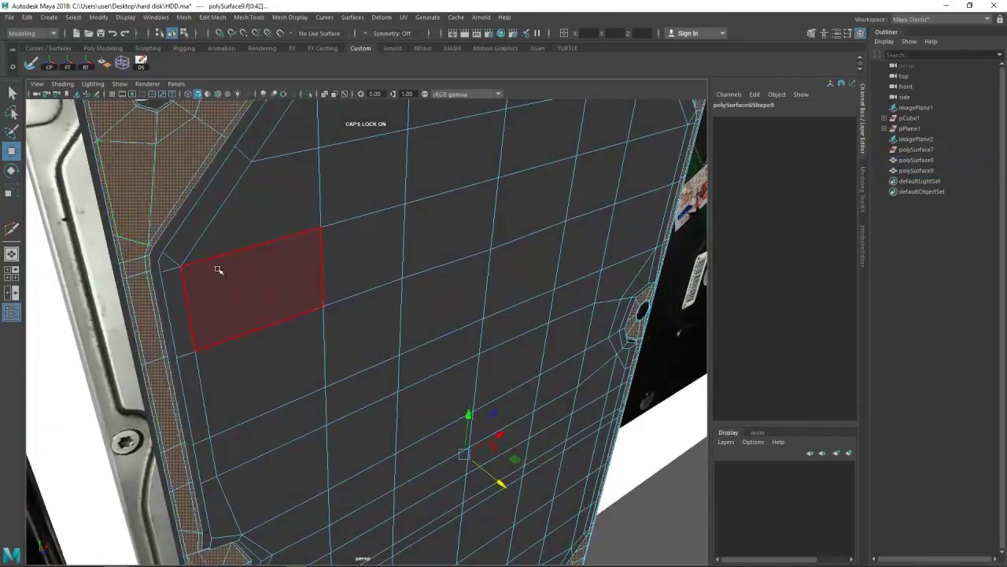
scroll("down", 3)
left_click_drag(236, 299, 267, 283)
- Extrude all faces of the copy into a solid slab with Local Translate Z 0.0473
left_click_drag(157, 134, 265, 286)
scroll("down", 3)
scroll("up", 3)
scroll("up", 3)
key("F9")
left_click(262, 349)
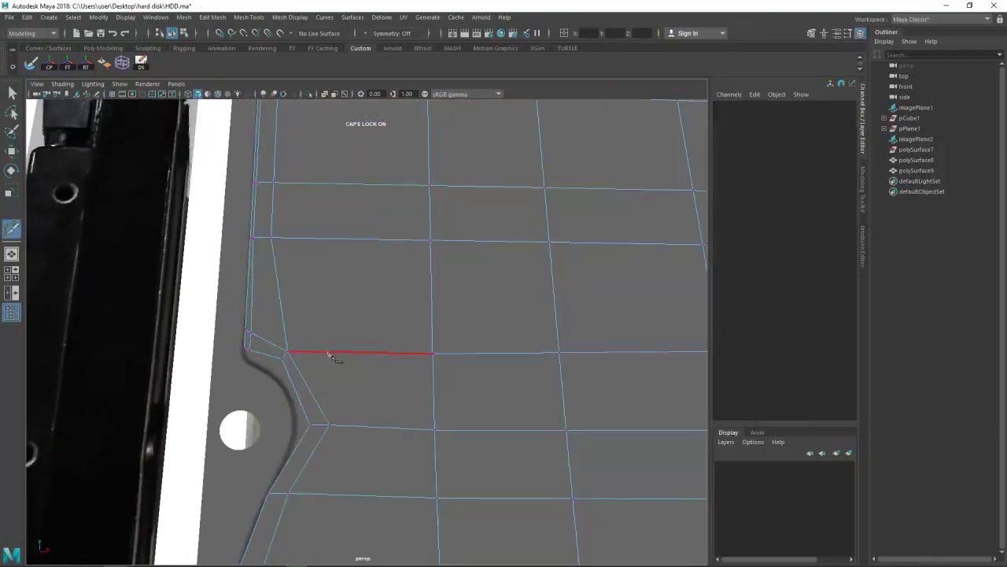
scroll("down", 3)
left_click_drag(338, 387, 370, 360)
key("F8")
key("ctrl+e")
left_click_drag(419, 260, 540, 295)
left_click(354, 315)
left_click_drag(354, 315, 313, 347)
left_click_drag(311, 381, 410, 405)
left_click_drag(453, 501, 362, 373)
scroll("up", 3)
- Inspect the slab's thickness from the label side, then select the right-side reference image
key("w")
left_click_drag(268, 363, 396, 488)
scroll("up", 3)
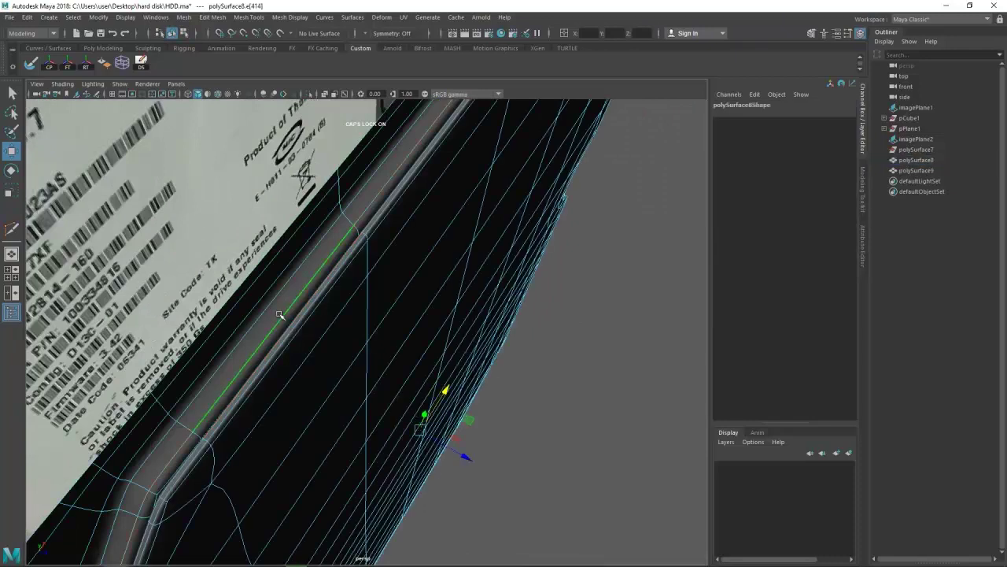
left_click(548, 271)
left_click_drag(504, 270, 355, 336)
scroll("up", 3)
left_click(519, 381)
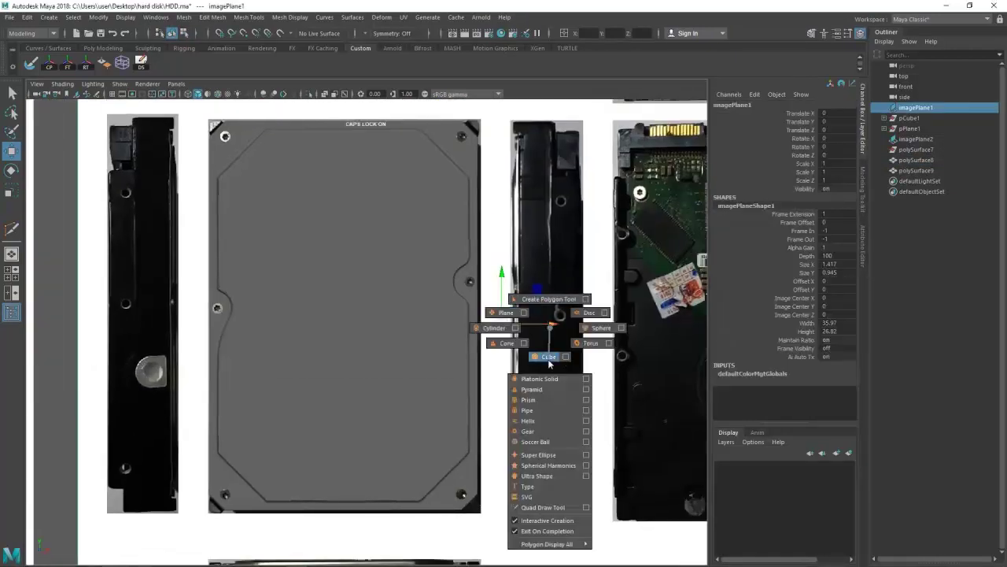
- Draw box pCube2 (2.626 × 6.543 × 16.712) over the side photo and isolate it in wireframe
left_click_drag(566, 362, 555, 358)
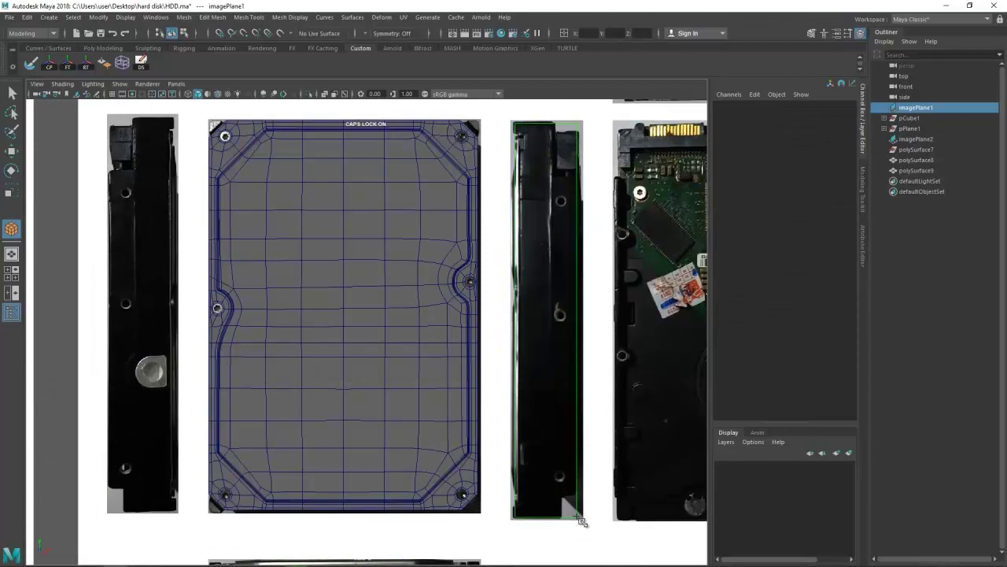
left_click_drag(581, 521, 566, 271)
key("w")
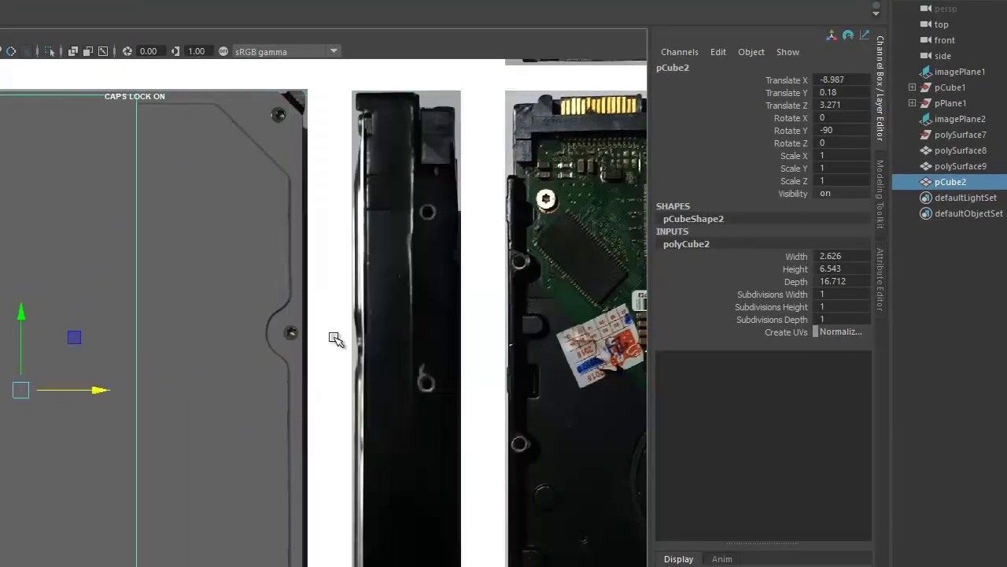
key("ctrl+1")
key("4")
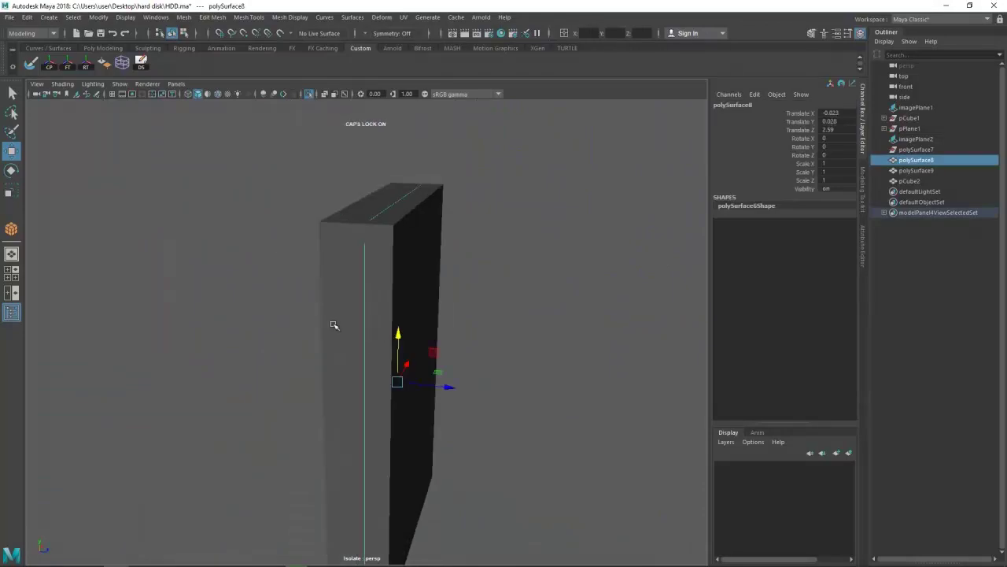
- Draw an 8-sided cylinder (radius 0.317, height 0.226) over the round screw hole
left_click_drag(461, 270, 458, 304)
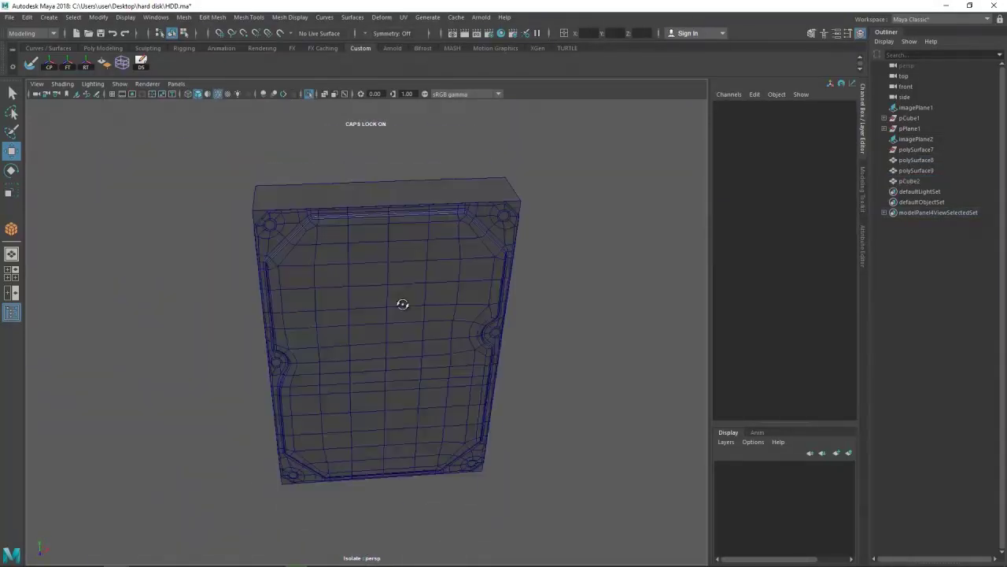
scroll("up", 3)
left_click(310, 285)
left_click_drag(310, 285, 355, 268)
left_click_drag(421, 313, 469, 331)
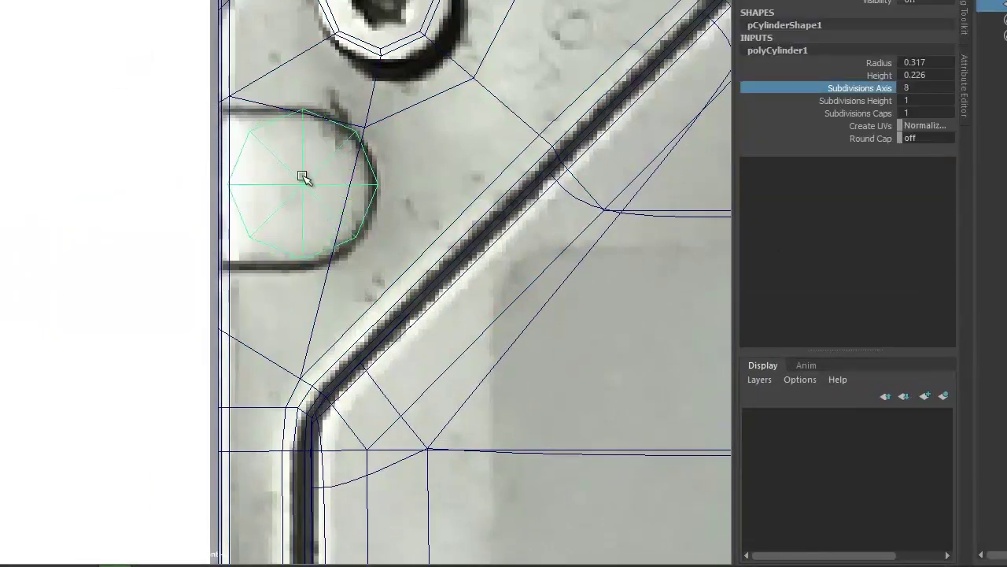
- Orbit around and isolate the cover to check the cylinder's placement, then show the whole scene
scroll("up", 3)
left_click_drag(562, 245, 401, 216)
scroll("up", 3)
left_click_drag(441, 315, 593, 302)
left_click_drag(770, 149, 396, 288)
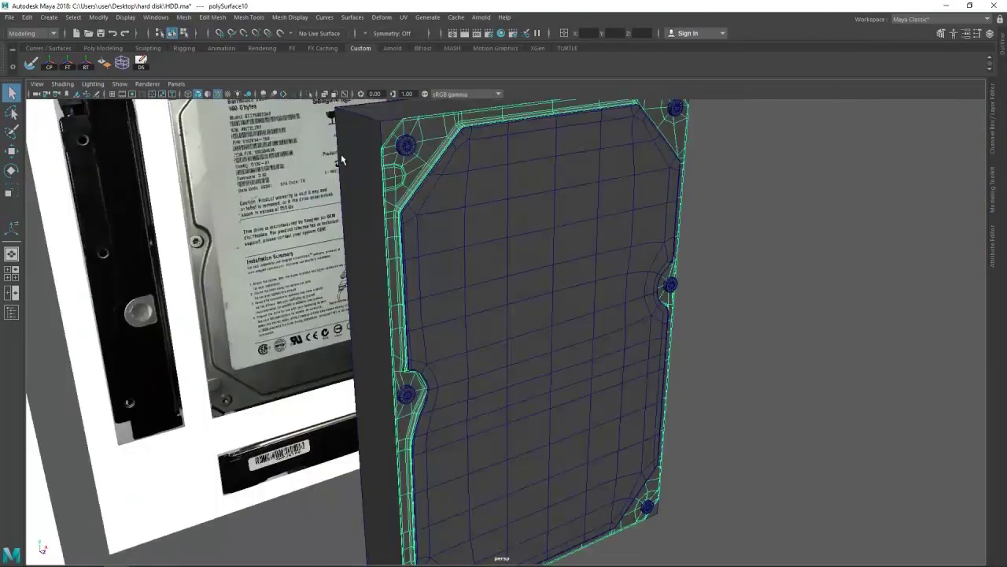
key("ctrl+1")
scroll("up", 3)
key("ctrl+1")
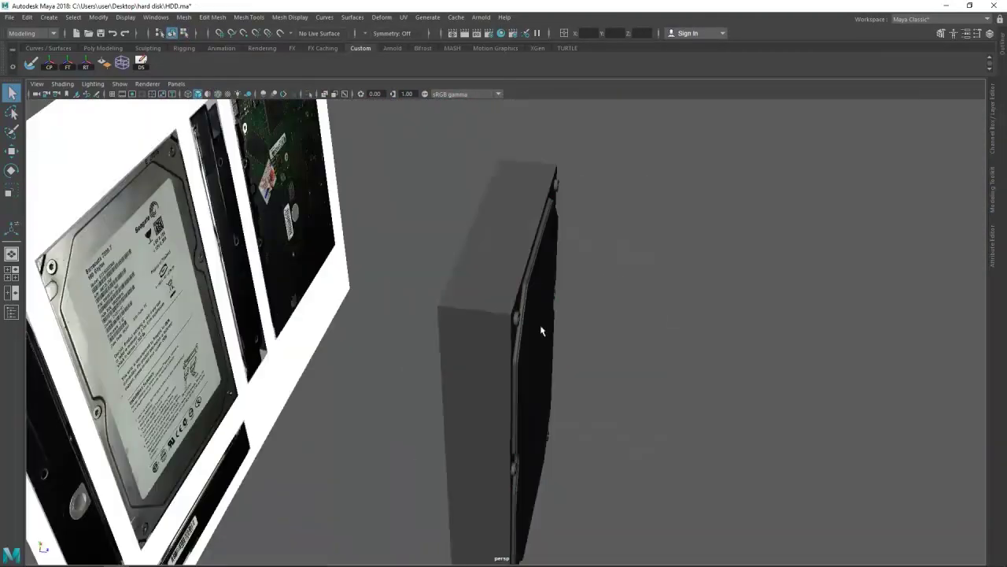
- Inspect the new box and the drive cover mesh in isolated views
left_click(477, 207)
key("ctrl+1")
left_click_drag(477, 207, 541, 233)
key("ctrl+1")
left_click(514, 209)
key("ctrl+1")
left_click_drag(575, 302, 491, 306)
key("ctrl+1")
- Orbit and zoom in on the drive's side to compare the box with the cover mesh
left_click(477, 308)
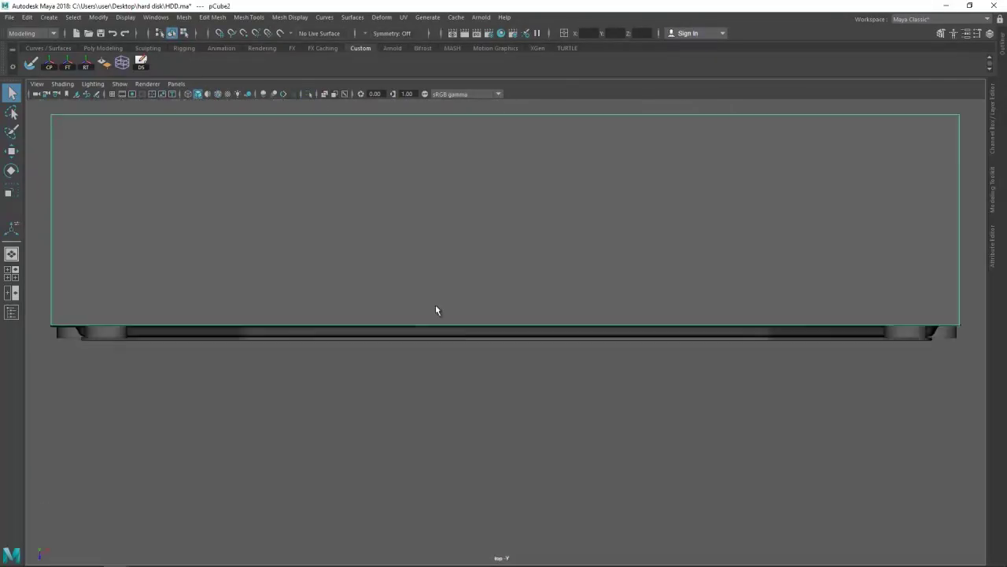
left_click_drag(701, 425, 511, 465)
key("1")
left_click_drag(511, 465, 540, 443)
left_click_drag(539, 443, 424, 353)
left_click(496, 438)
- Rotate the box 90° onto its side, slide it along X, and show wireframe
key("w")
left_click_drag(459, 388, 598, 402)
left_click(553, 435)
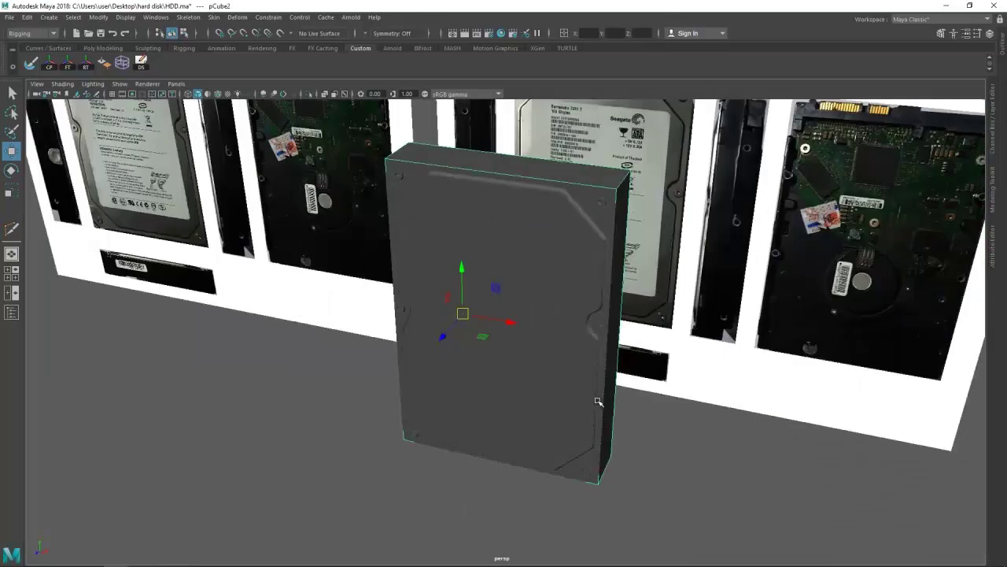
left_click_drag(526, 341, 584, 349)
key("w")
left_click_drag(483, 324, 652, 338)
key("4")
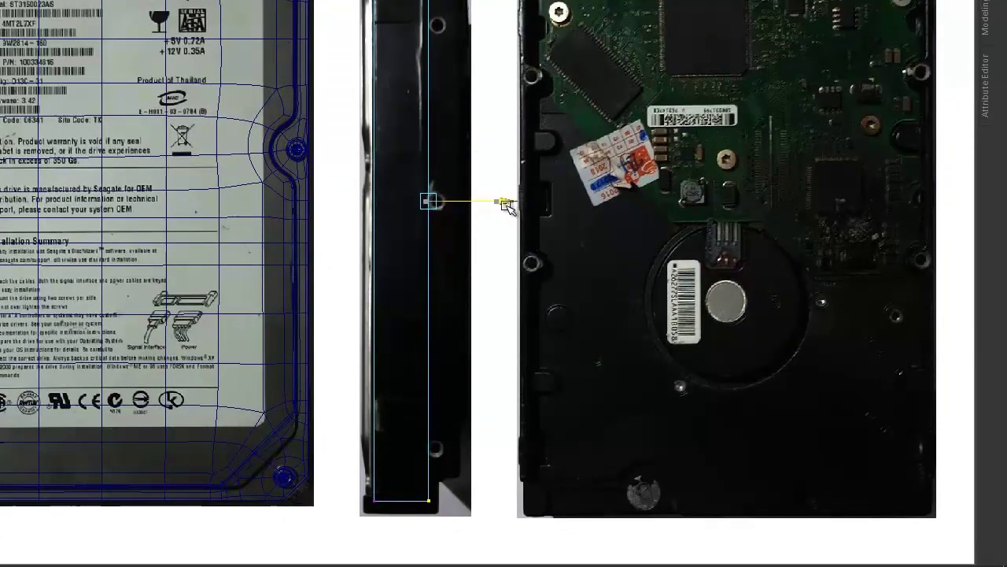
- Insert an edge loop across the block near its top
scroll("up", 3)
scroll("up", 3)
scroll("up", 3)
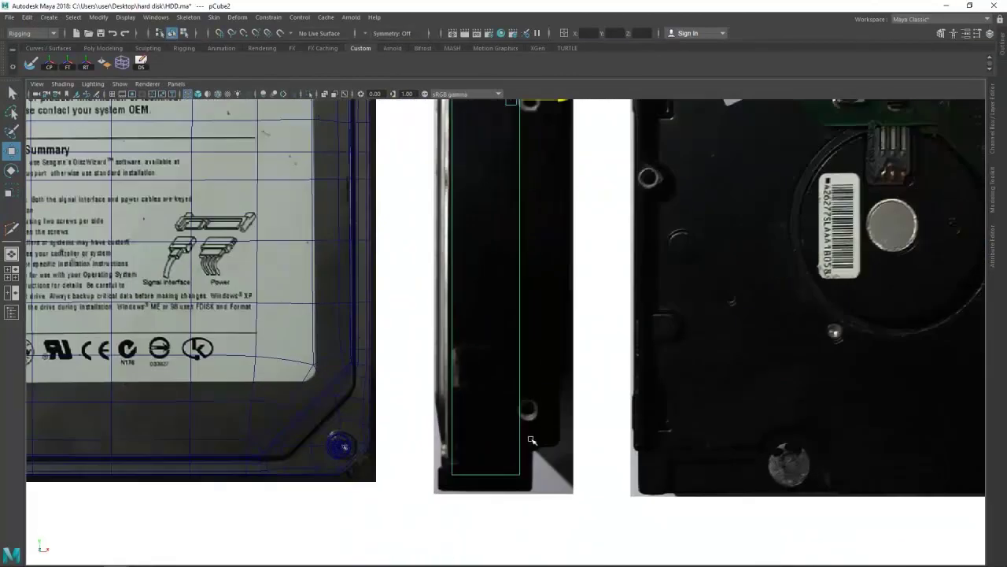
left_click_drag(515, 307, 517, 349)
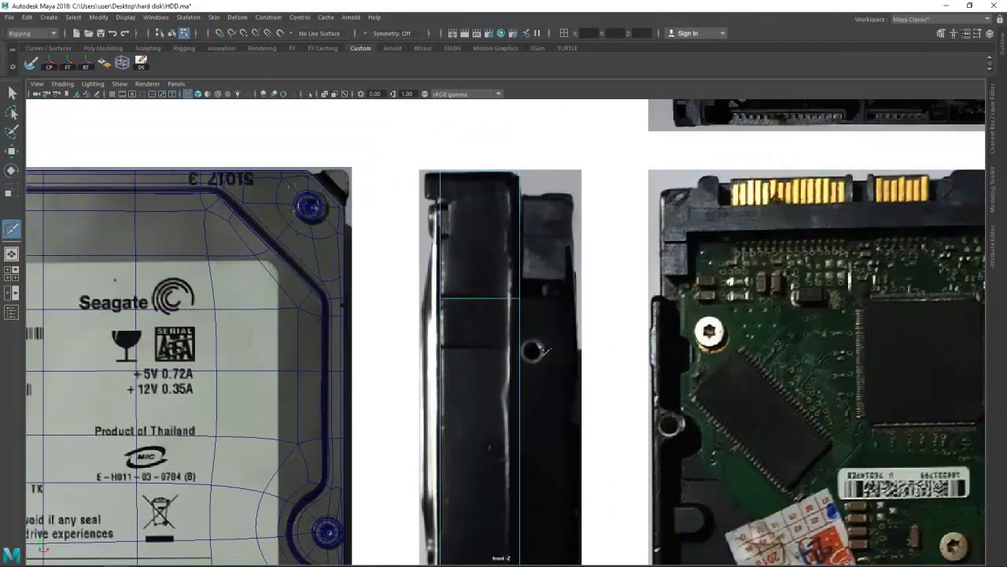
scroll("down", 3)
- Extrude the block's large side face with Ctrl+E
key("w")
left_click_drag(522, 355, 567, 362)
scroll("up", 3)
left_click_drag(566, 362, 551, 346)
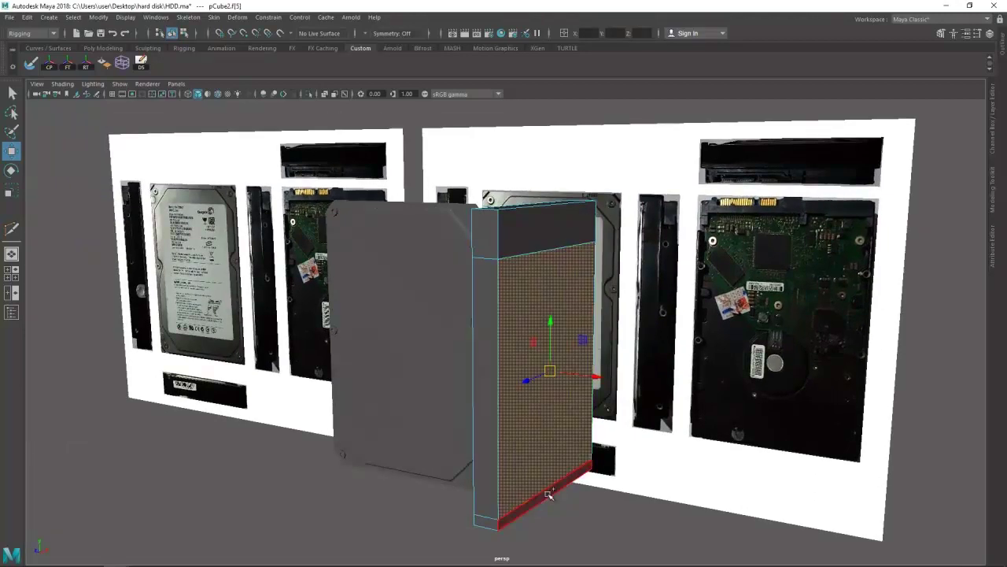
left_click(555, 378)
key("ctrl+e")
- Adjust the block's bottom corner vertex against the side reference, then reselect the whole block
key("space")
scroll("up", 3)
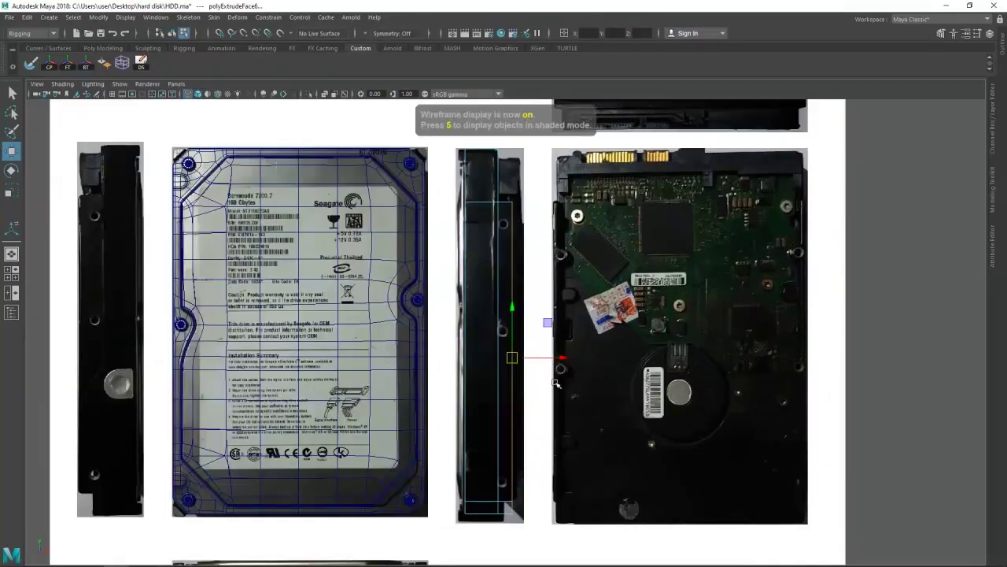
scroll("up", 3)
left_click_drag(525, 386, 527, 405)
scroll("up", 3)
left_click(513, 372)
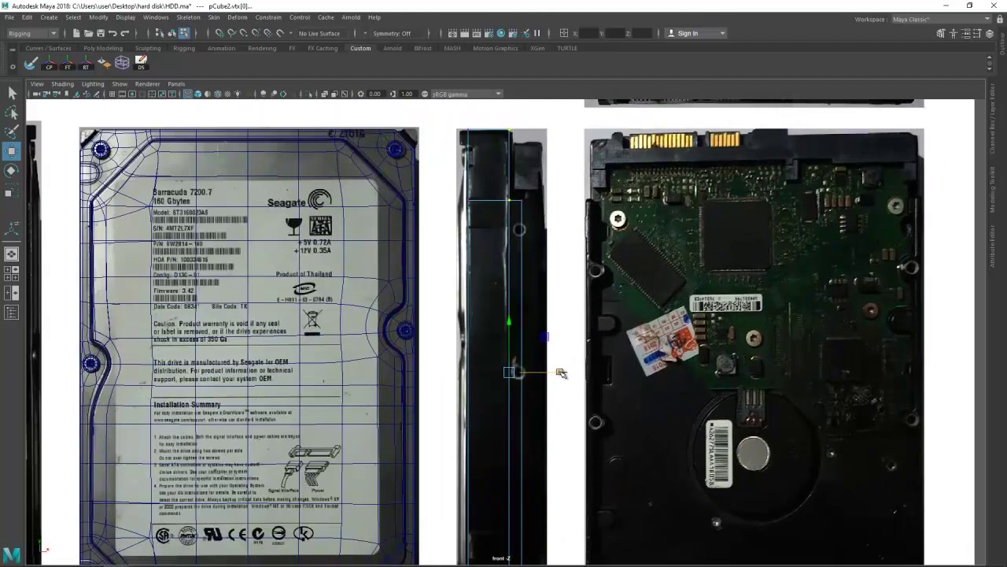
scroll("down", 3)
key("F8")
key("space")
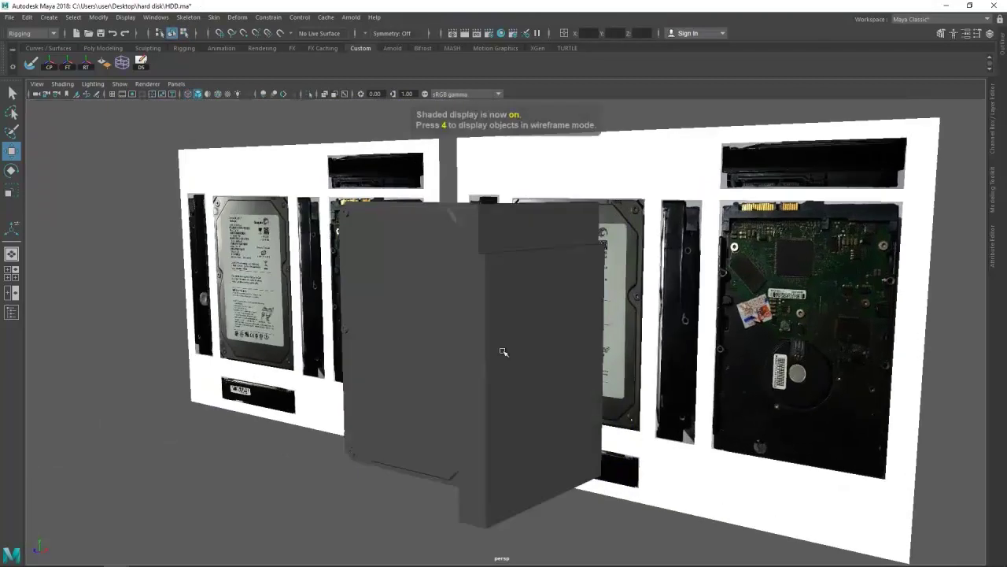
left_click(485, 369)
left_click_drag(485, 369, 518, 324)
- Orbit to a front view over the references and extrude the selected block faces
left_click_drag(392, 305, 449, 315)
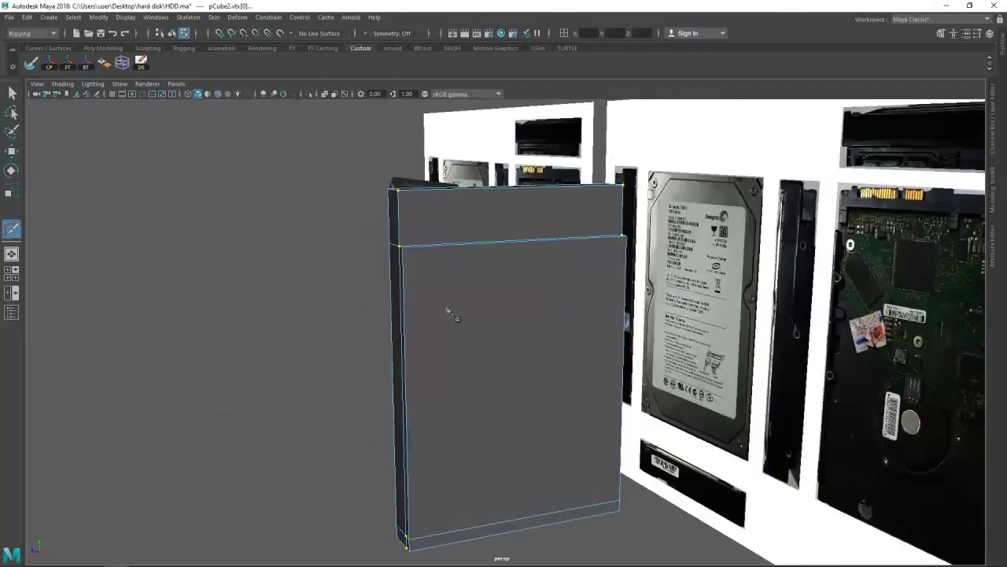
scroll("up", 3)
scroll("up", 3)
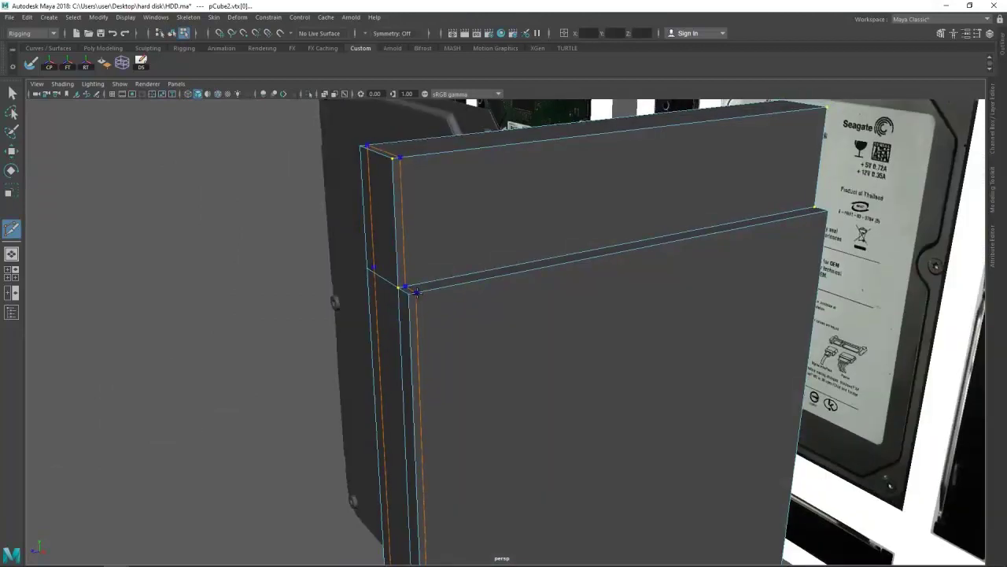
scroll("down", 3)
left_click_drag(441, 307, 504, 299)
scroll("up", 3)
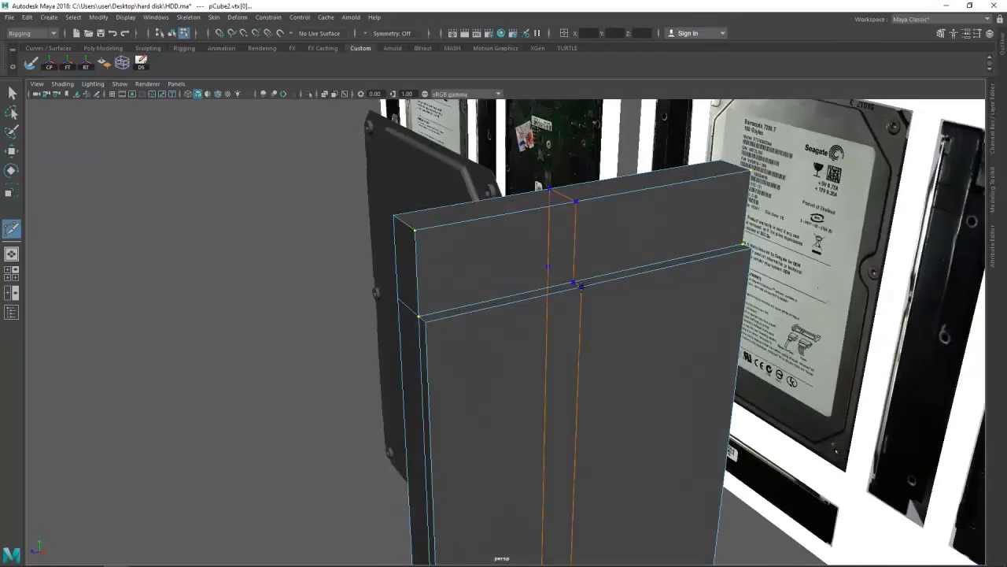
scroll("up", 3)
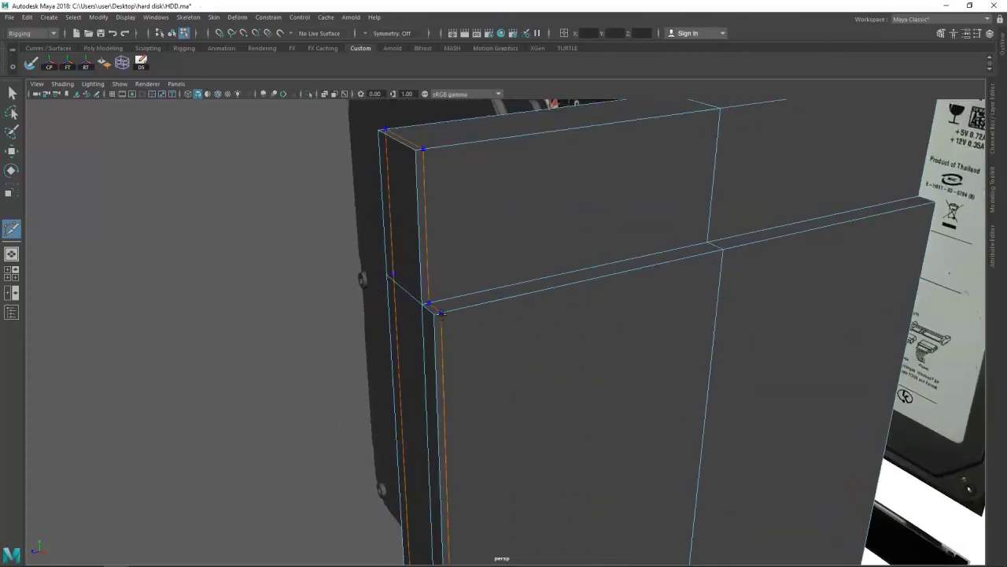
scroll("down", 3)
left_click_drag(524, 382, 553, 382)
left_click_drag(532, 300, 531, 328)
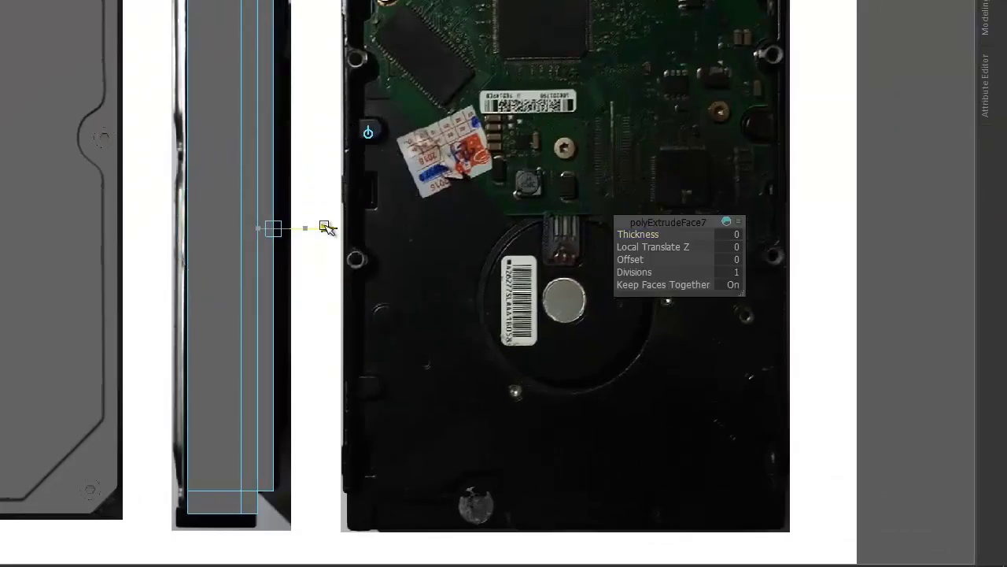
- Delete the selected half of the block
left_click_drag(472, 315, 441, 331)
scroll("up", 3)
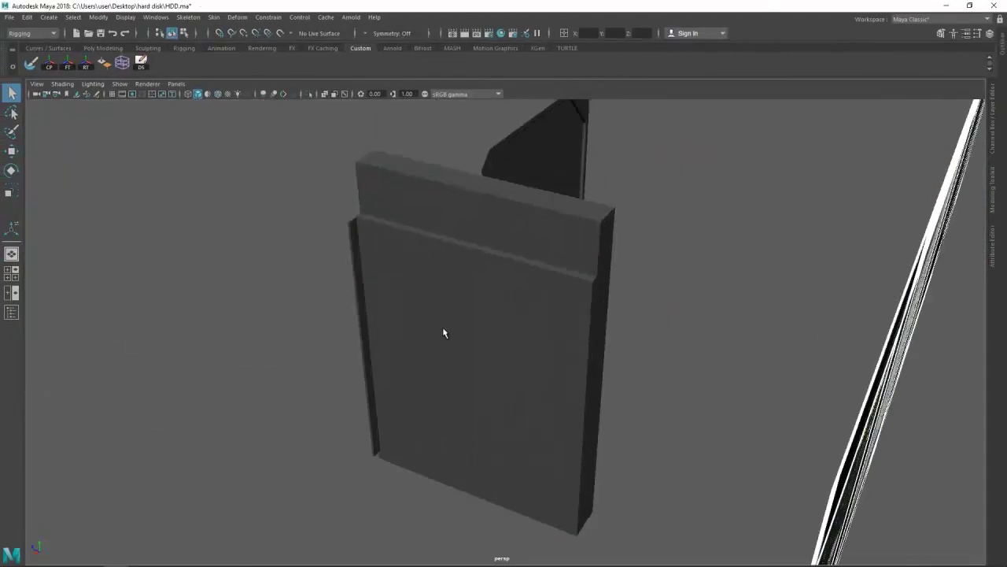
scroll("up", 3)
key("Delete")
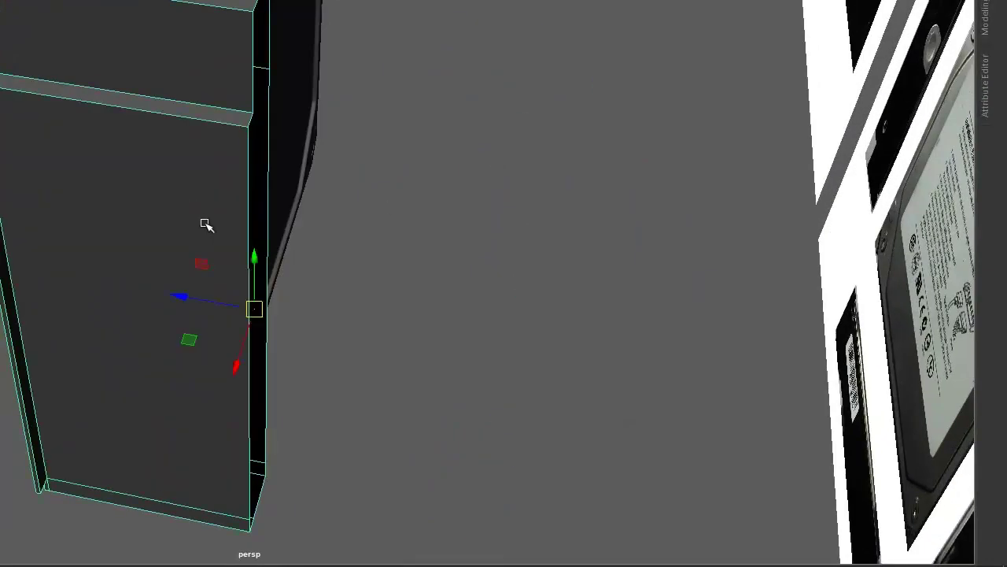
- Merge the seam vertices of the joined halves into one block
key("f")
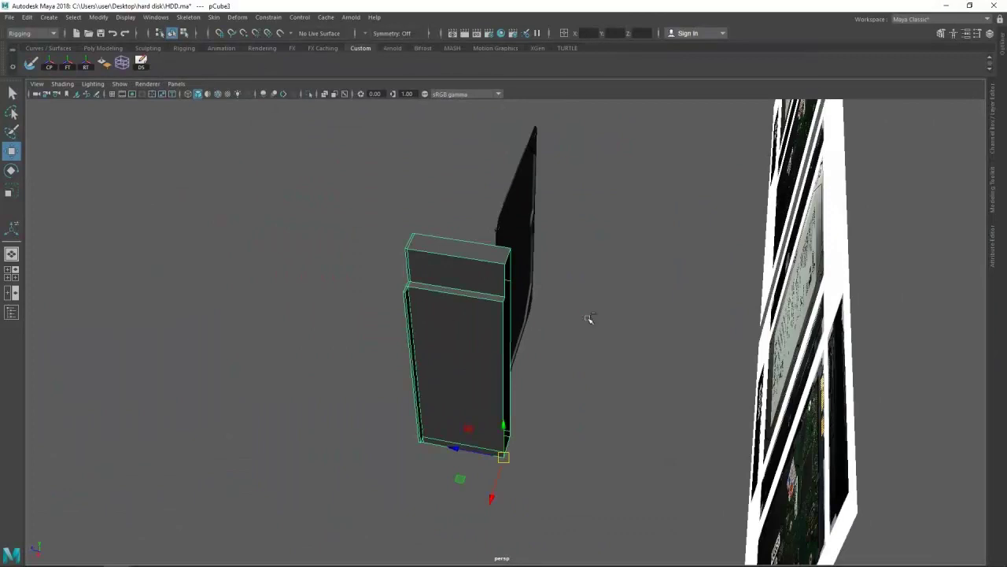
left_click(998, 148)
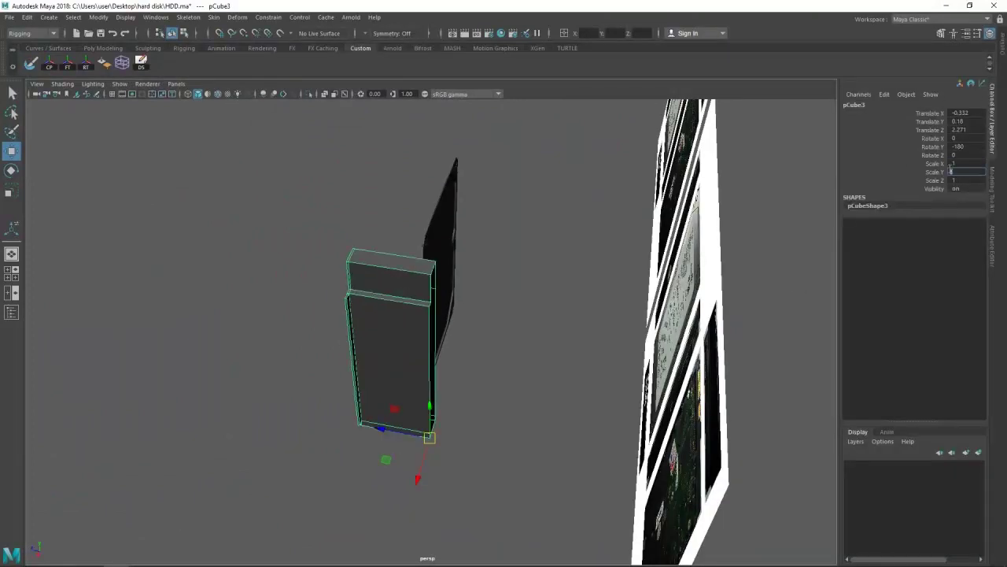
left_click_drag(394, 331, 434, 331)
left_click_drag(472, 292, 474, 279)
left_click_drag(475, 299, 475, 278)
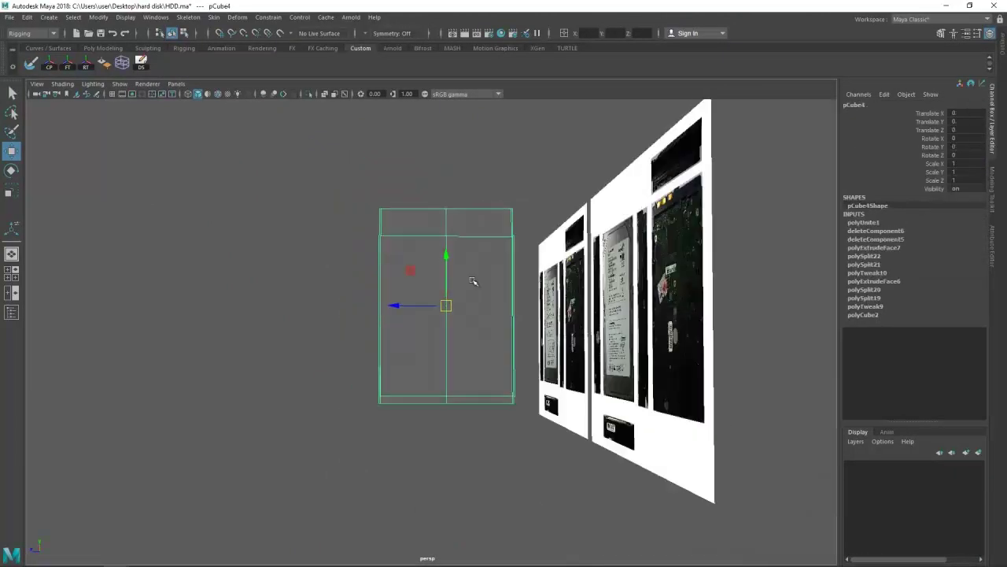
- Turn the block 90° on Y and line it up along X with the reference
key("e")
left_click_drag(236, 292, 473, 346)
key("w")
key("space")
key("4")
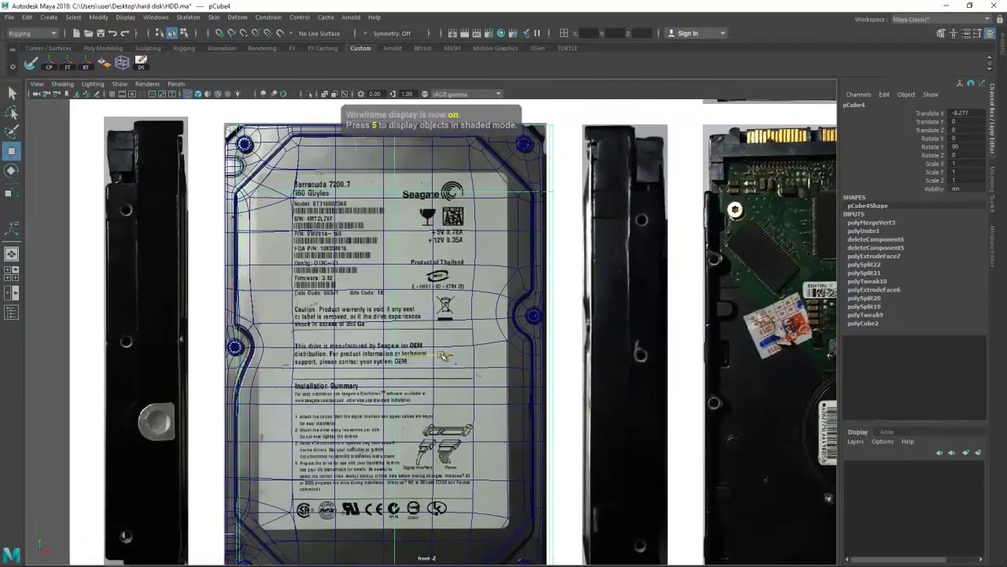
scroll("down", 3)
key("space")
key("6")
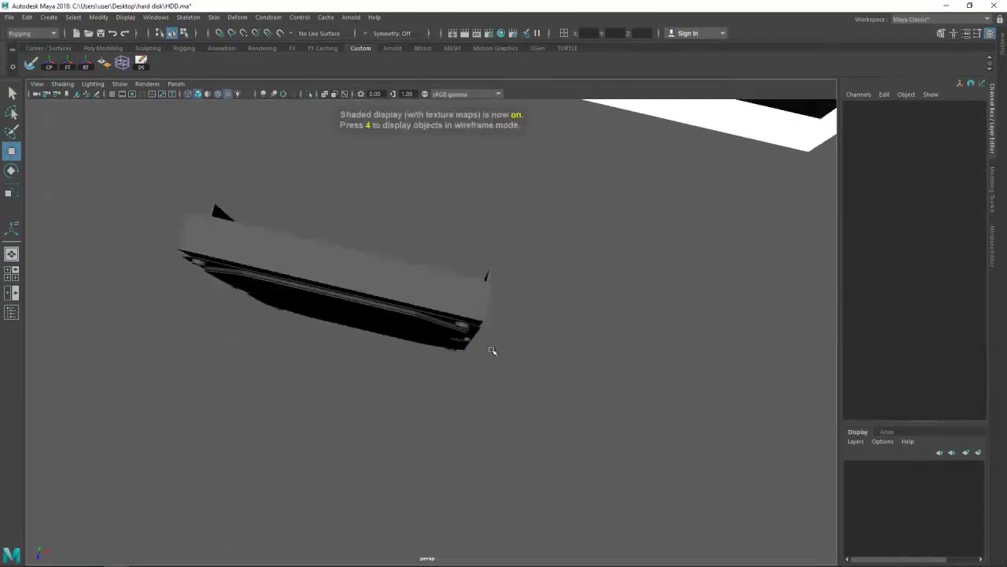
- Hide the reference image planes through the Outliner and frame pCube4
key("ctrl+h")
left_click_drag(492, 348, 520, 278)
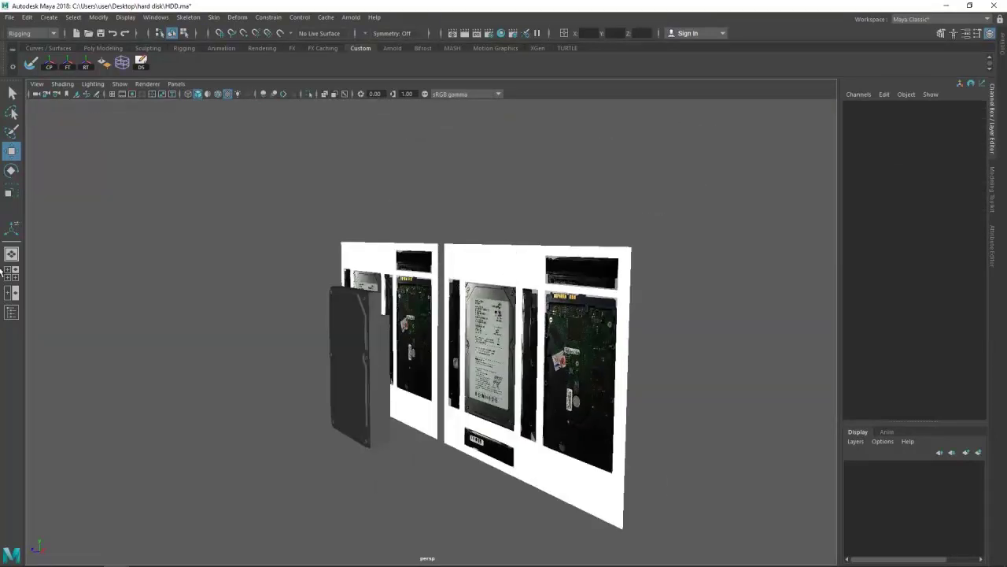
left_click(11, 312)
left_click(913, 139)
key("ctrl+h")
left_click(295, 394)
key("f")
left_click_drag(299, 387, 400, 378)
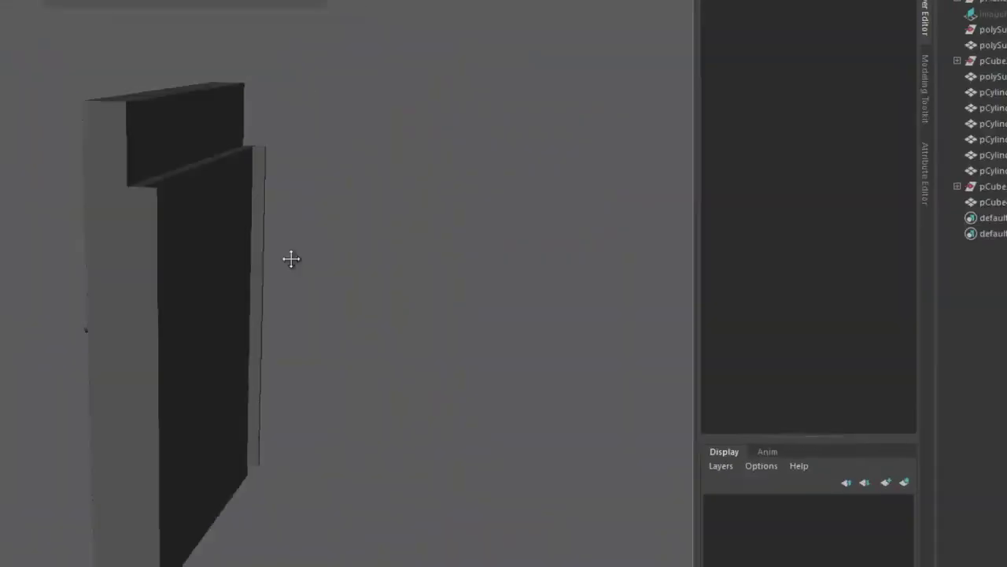
left_click_drag(291, 259, 260, 293)
- Show the hidden reference image planes again
left_click_drag(102, 147, 338, 259)
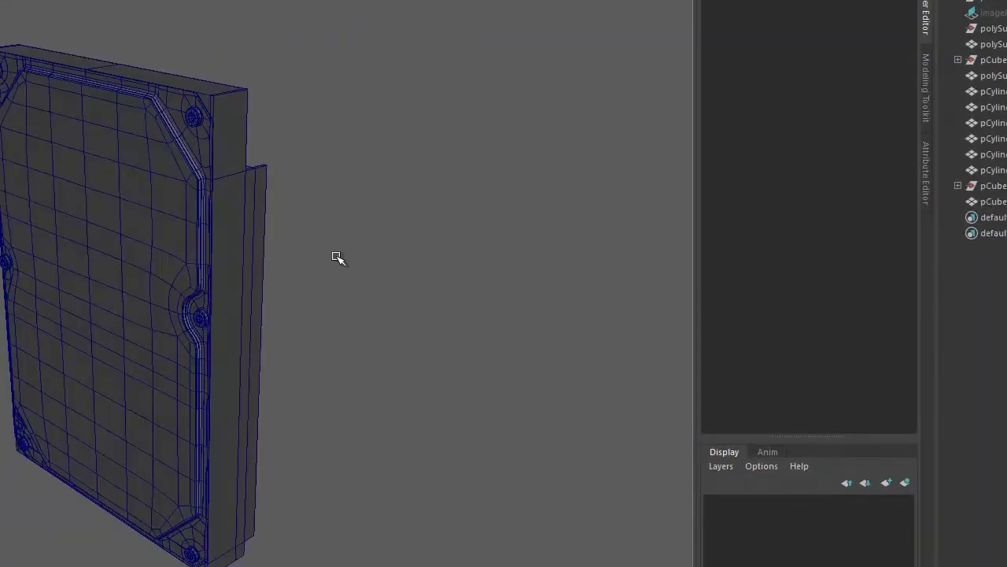
left_click(125, 17)
left_click(293, 96)
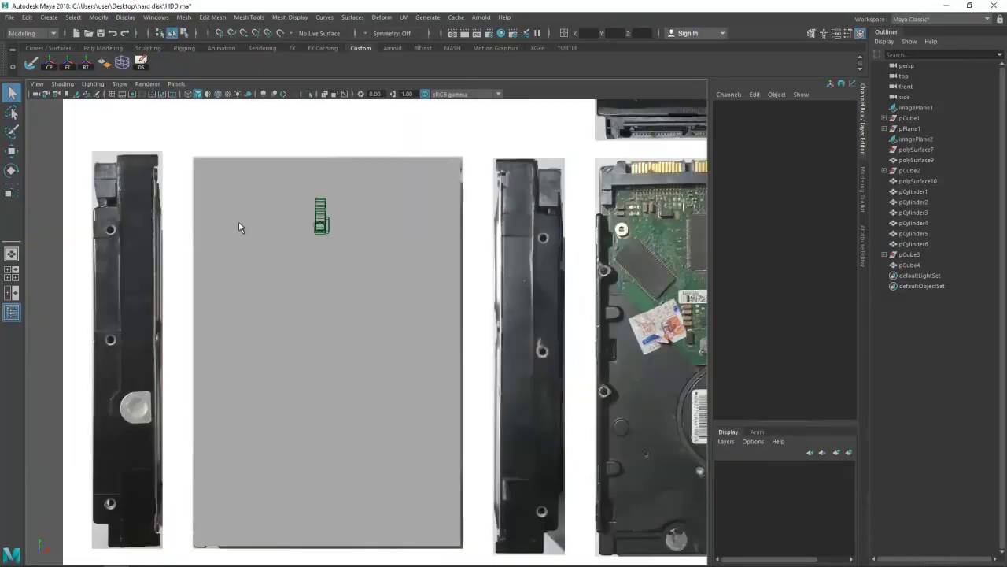
left_click(362, 294)
scroll("down", 3)
left_click_drag(348, 281, 438, 271)
- Delete pCube4's centre seam edge with Ctrl+Delete
left_click(408, 293)
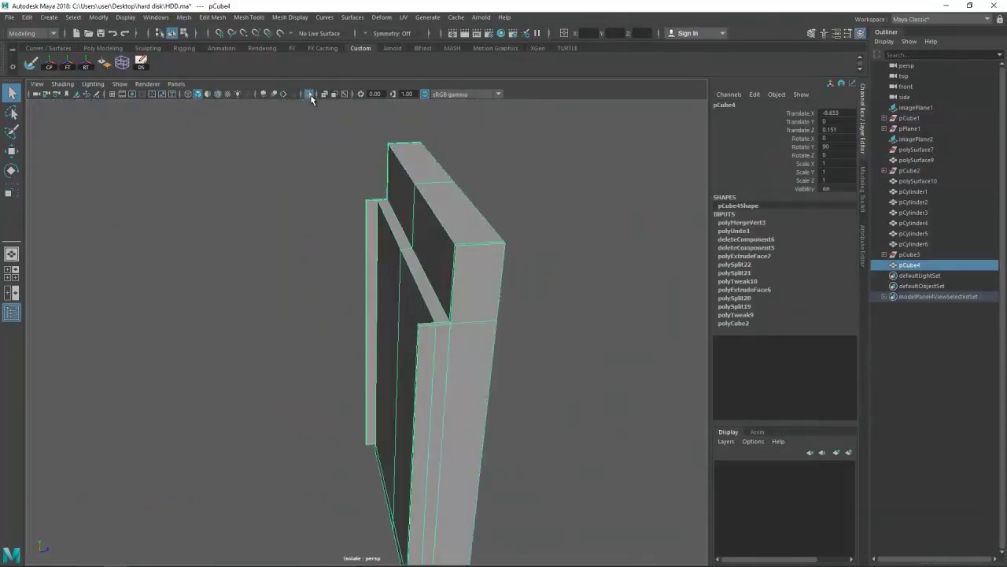
key("F10")
scroll("up", 3)
left_click(387, 237)
key("ctrl+1")
scroll("down", 3)
left_click_drag(175, 303, 418, 414)
key("ctrl+Delete")
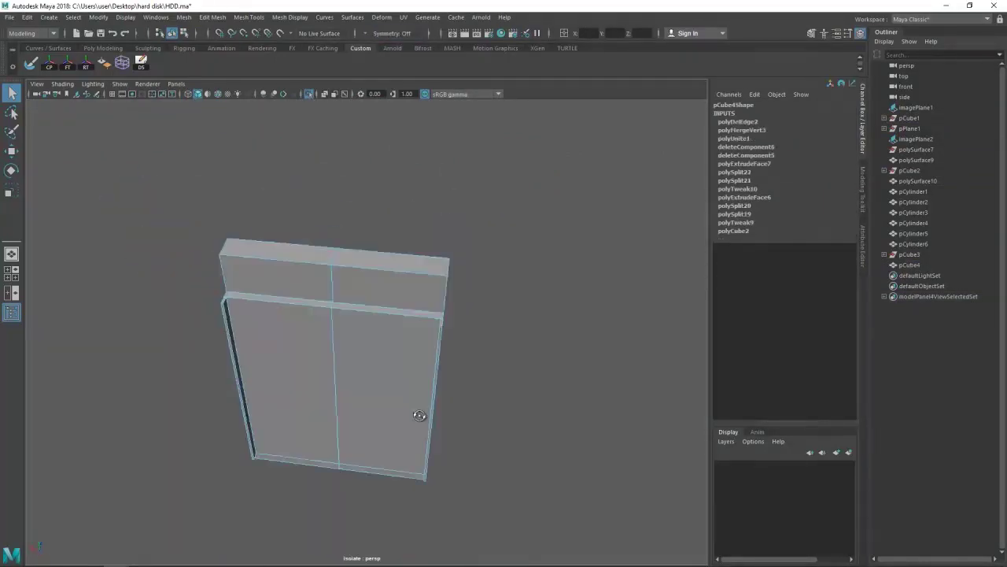
- Leave isolate view, switch to wireframe and pick Multi-Cut from the marking menu
left_click(418, 414)
key("ctrl+1")
key("4")
scroll("up", 3)
right_click(386, 272)
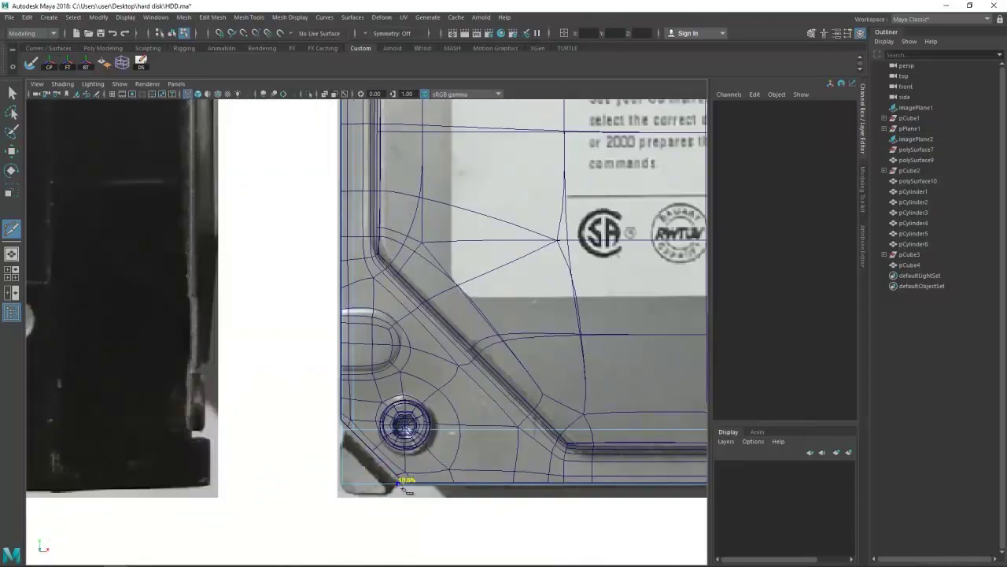
- Delete the stray vertex near the corner screw hole and an unneeded edge on pCube4
left_click(395, 485)
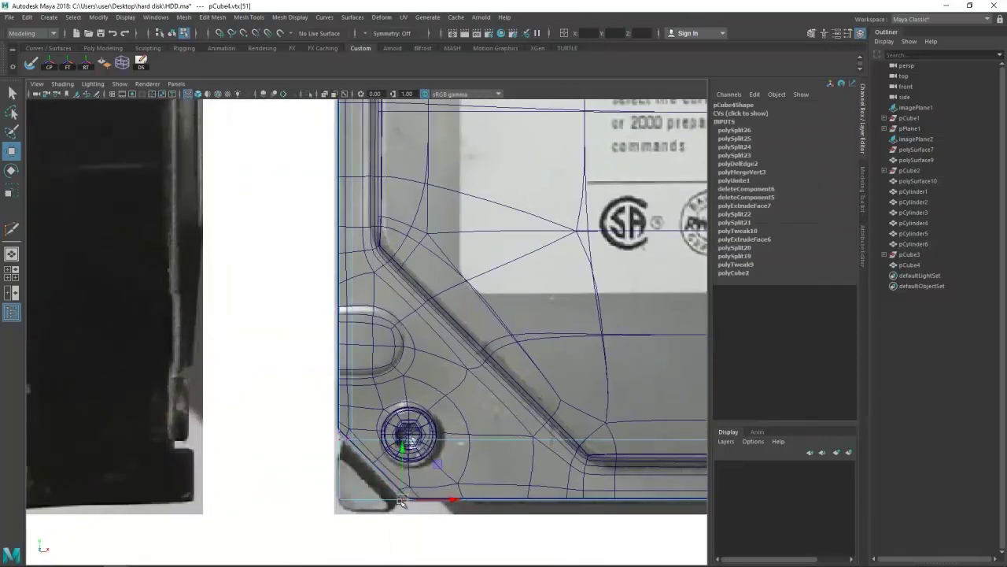
key("Delete")
key("5")
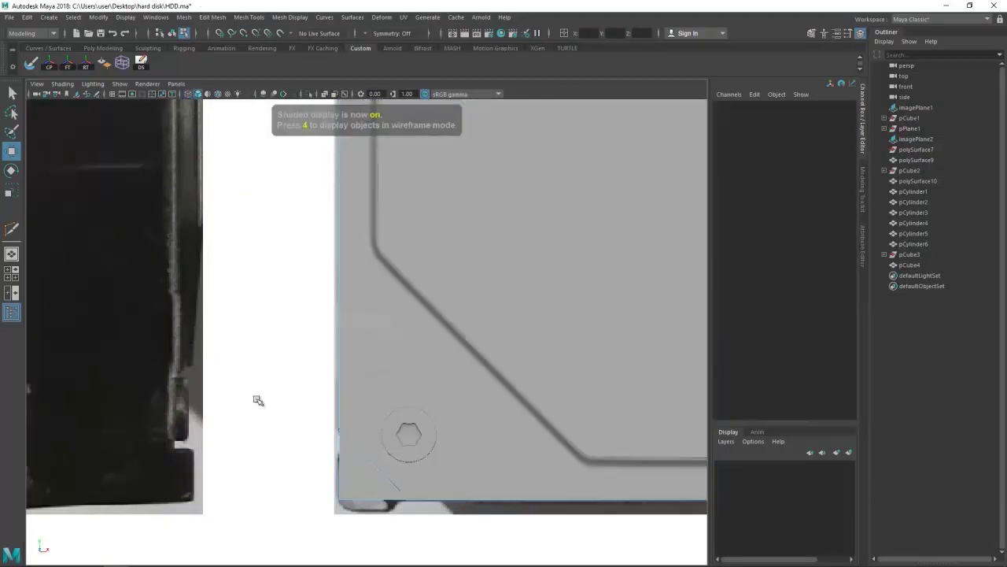
scroll("down", 3)
left_click(382, 315)
key("ctrl+1")
left_click_drag(403, 377, 418, 438)
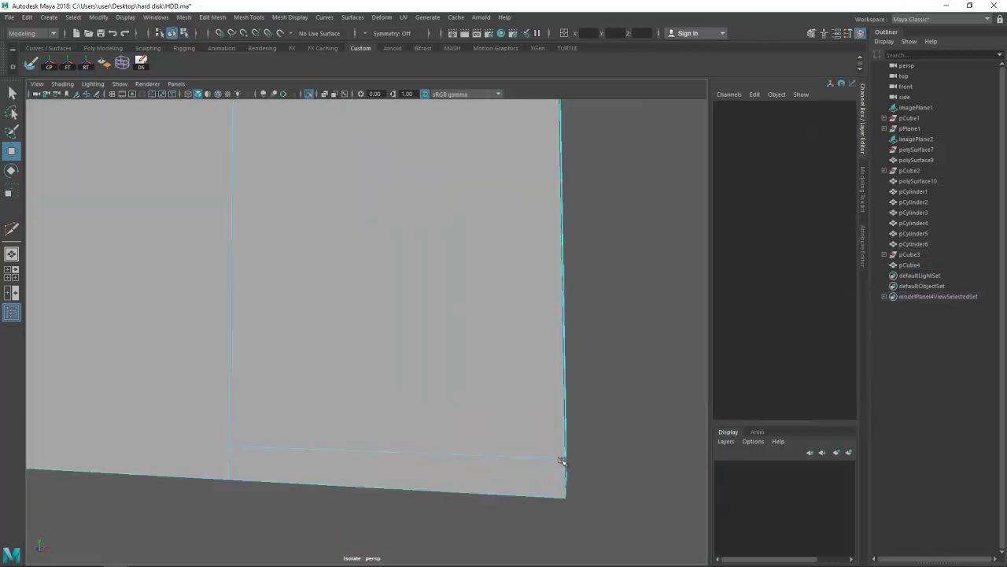
left_click(360, 378)
key("Delete")
- Extrude face f[5] outward by 0.199 on Local Translate Z
left_click_drag(256, 366, 448, 402)
scroll("up", 3)
left_click(172, 256)
key("ctrl+e")
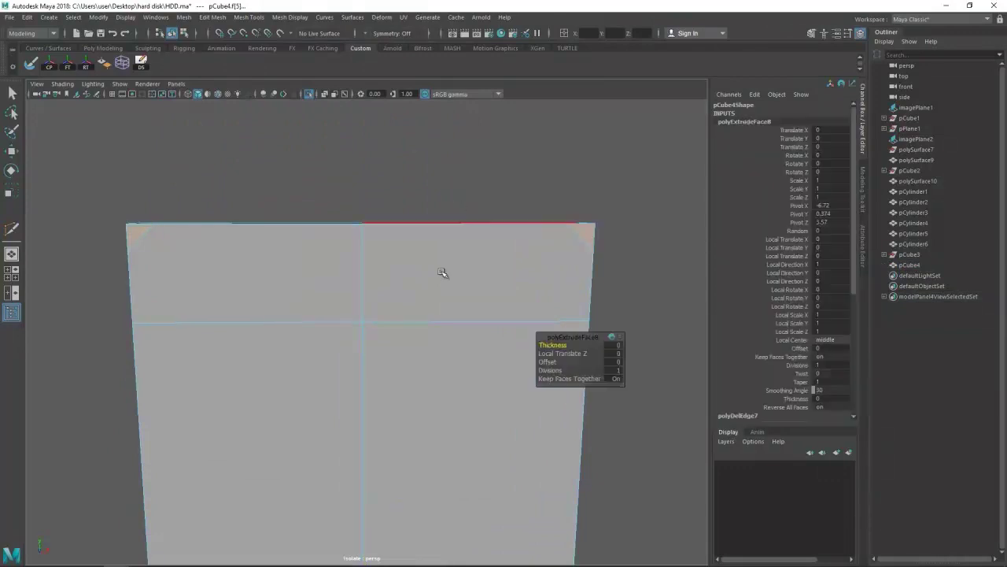
left_click_drag(160, 342, 185, 377)
scroll("up", 3)
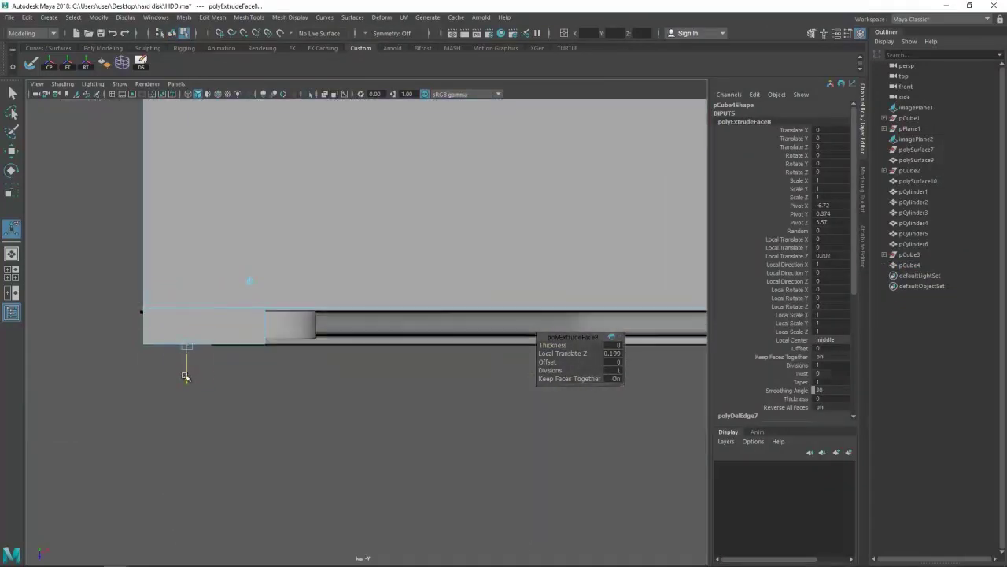
scroll("down", 3)
left_click_drag(300, 397, 313, 265)
left_click(313, 266)
scroll("up", 3)
left_click_drag(314, 314, 214, 286)
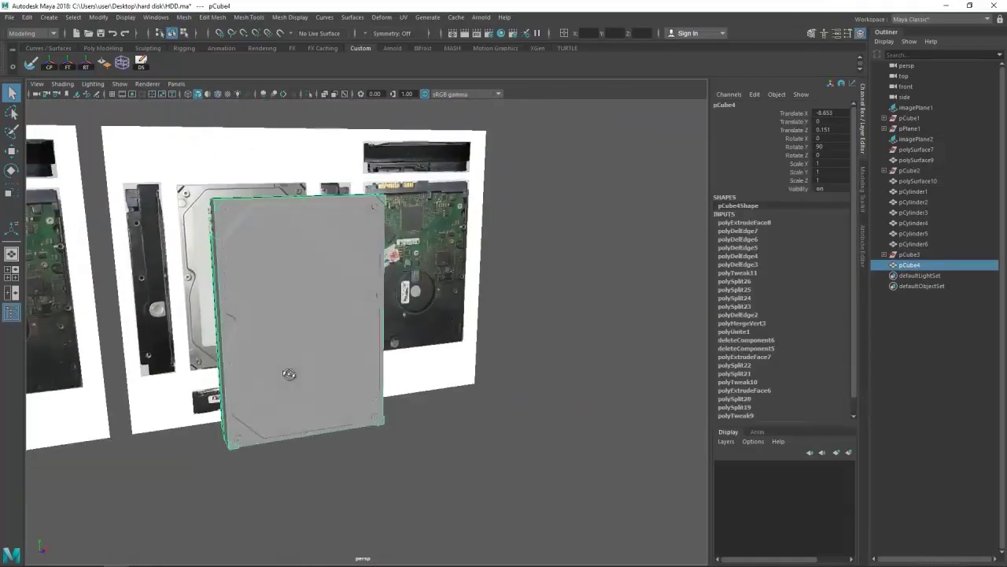
- Duplicate the side reference image plane, rotate it and move it to Translate Z 4.867
left_click(214, 286)
key("ctrl+d")
key("e")
key("f")
key("w")
left_click_drag(403, 359, 252, 349)
scroll("up", 3)
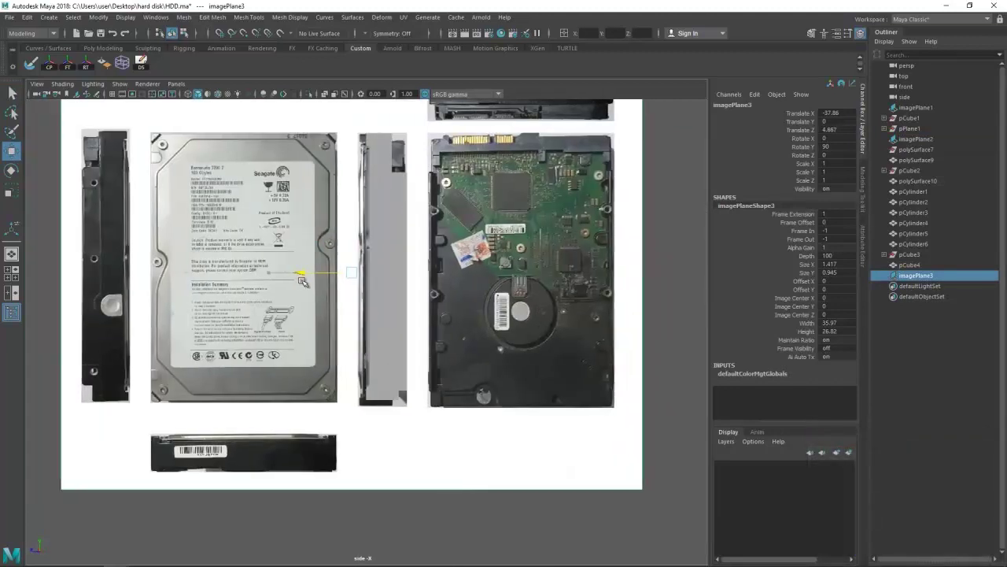
left_click_drag(303, 282, 77, 234)
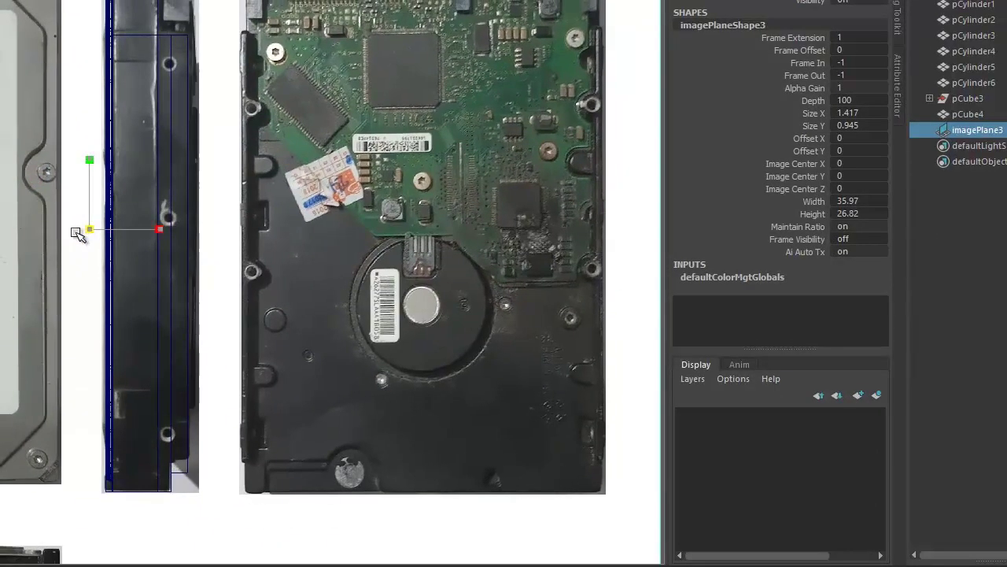
scroll("up", 3)
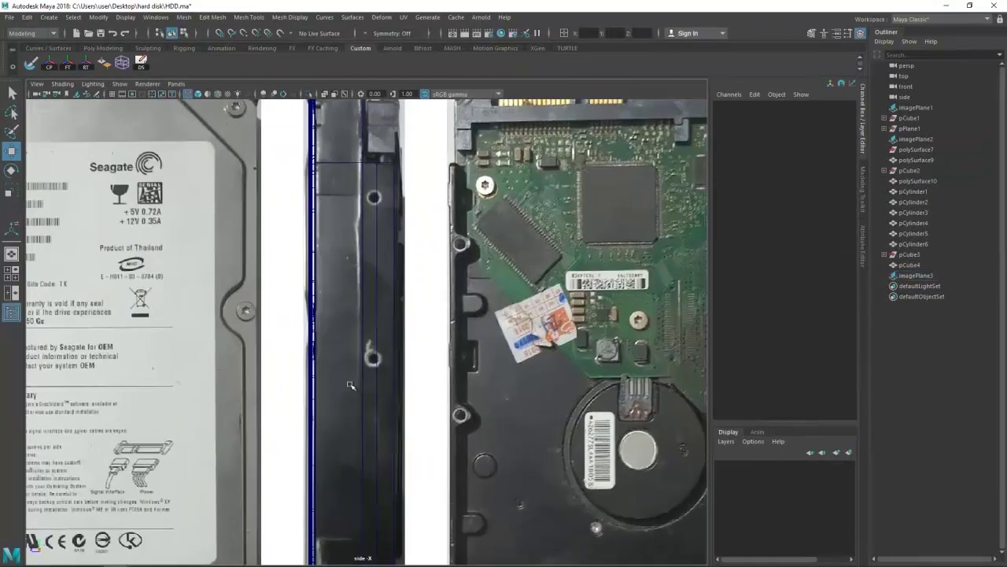
- Draw a 0.145-radius cylinder over the upper screw hole and move a duplicate down to the next hole
key("5")
key("4")
scroll("up", 3)
right_click(340, 267)
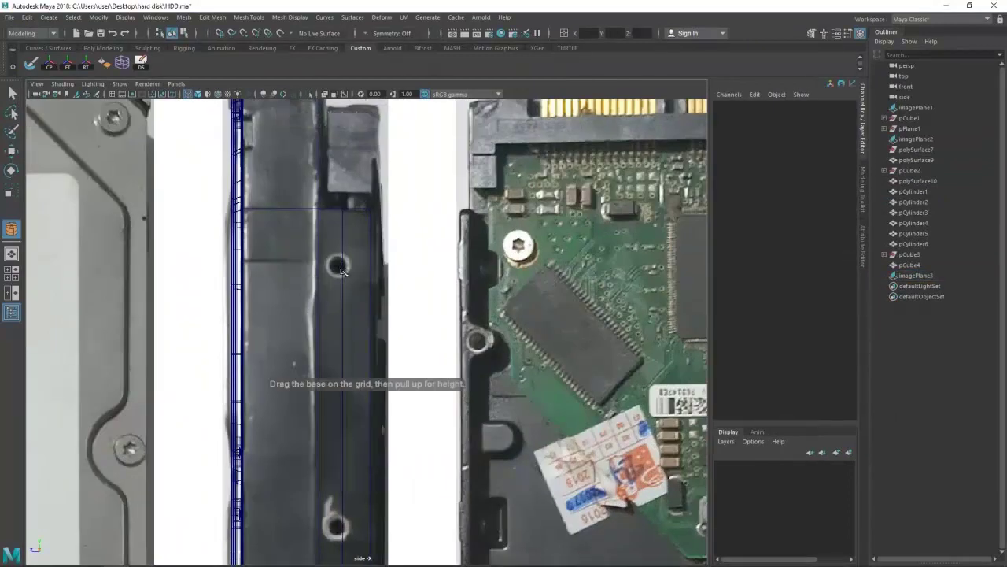
left_click_drag(337, 266, 342, 272)
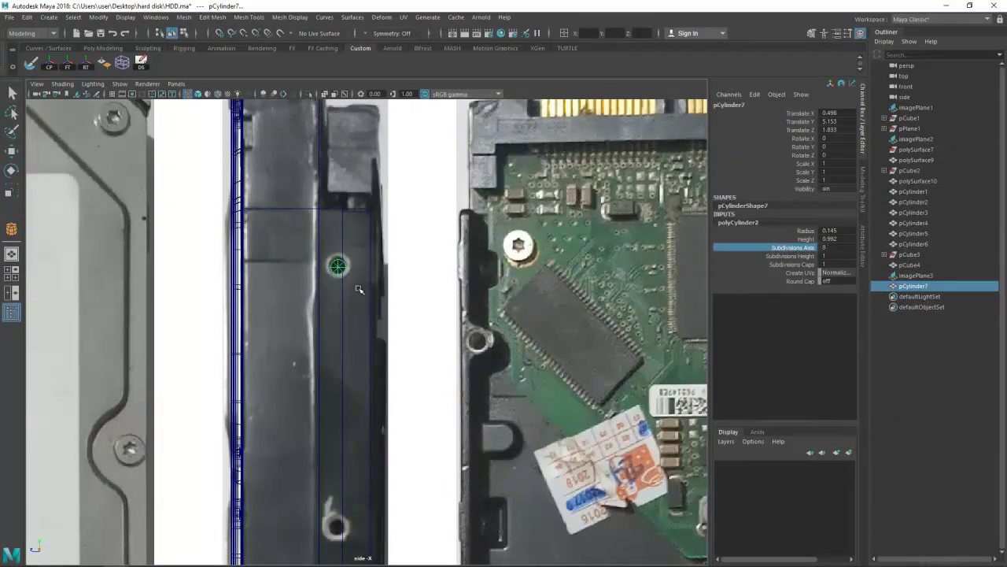
key("ctrl+d")
key("w")
scroll("down", 3)
left_click_drag(341, 251, 344, 410)
scroll("down", 3)
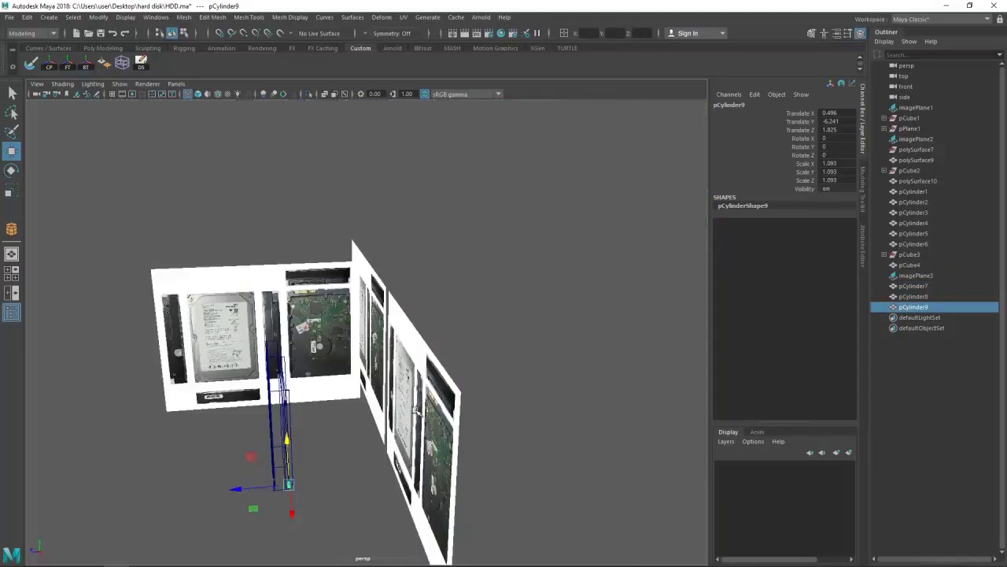
- Orbit to view the screw cylinders along the drive's side in perspective
left_click_drag(388, 426, 225, 389)
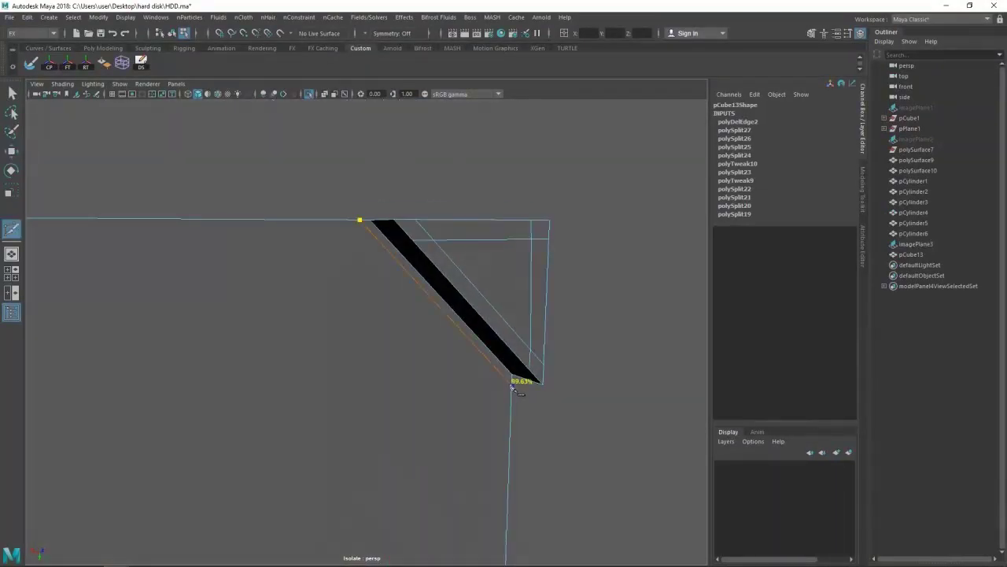
- In wireframe, cut a new edge across the panel corner onto the narrow side face
left_click_drag(457, 281, 410, 279)
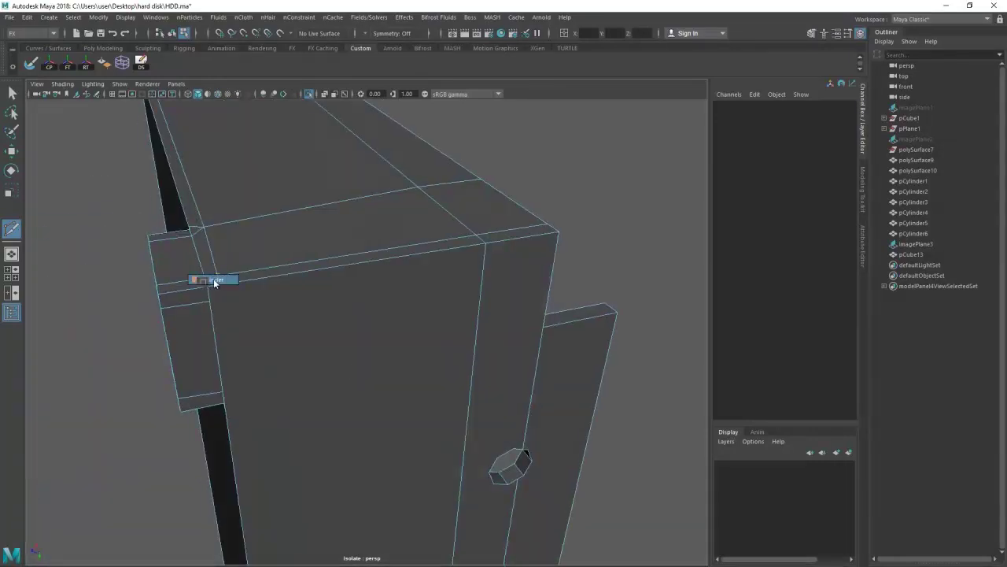
key("r")
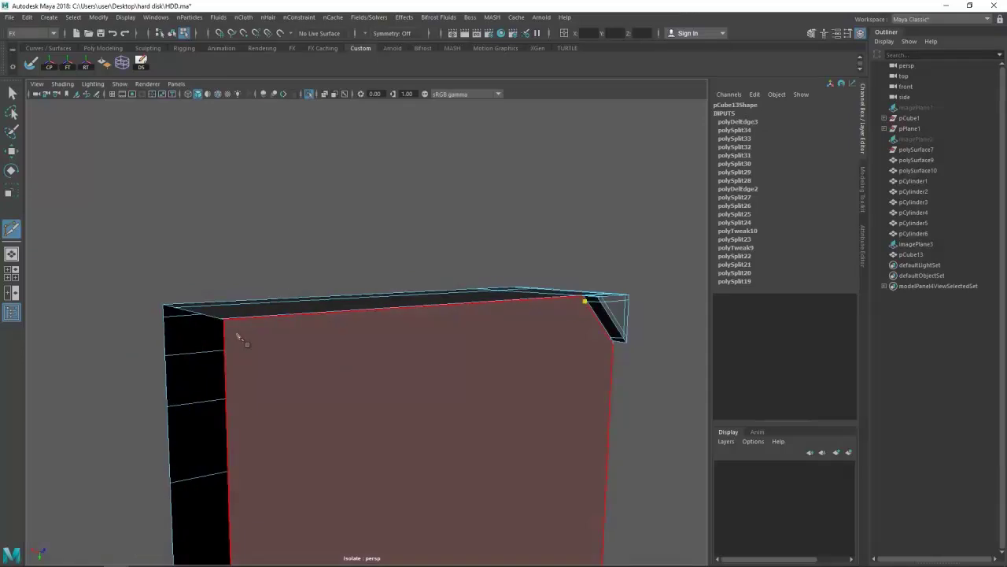
key("4")
left_click_drag(239, 337, 386, 275)
left_click_drag(343, 188, 378, 221)
left_click_drag(378, 220, 326, 342)
left_click_drag(325, 342, 442, 284)
left_click_drag(442, 283, 251, 309)
left_click_drag(281, 307, 397, 512)
left_click_drag(384, 378, 382, 409)
left_click(395, 408)
left_click_drag(395, 407, 352, 317)
left_click_drag(366, 372, 452, 338)
left_click(346, 414)
left_click_drag(313, 257, 432, 290)
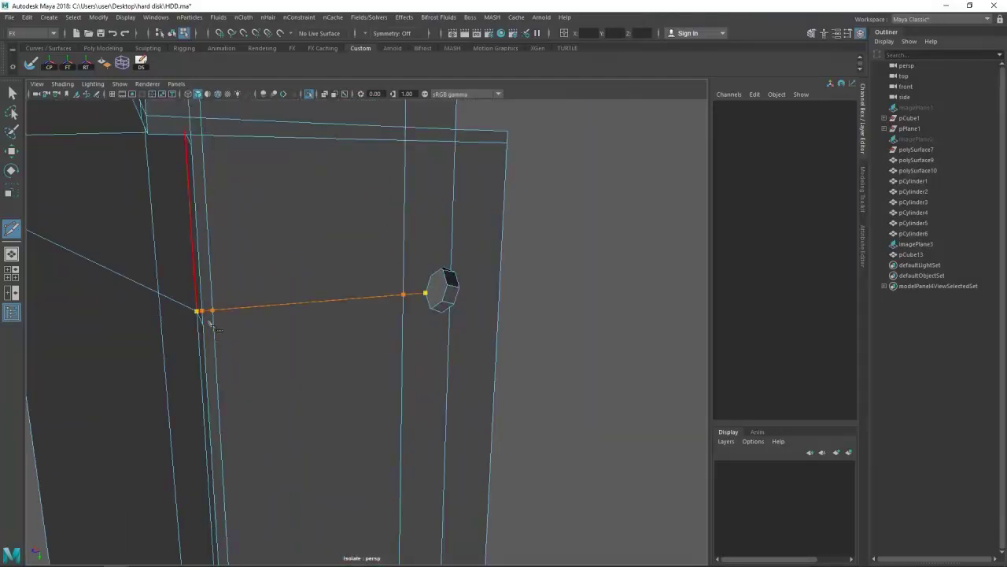
key("Return")
- Cut a second edge running from the panel toward the octagonal hole
left_click_drag(210, 325, 409, 267)
left_click(299, 140)
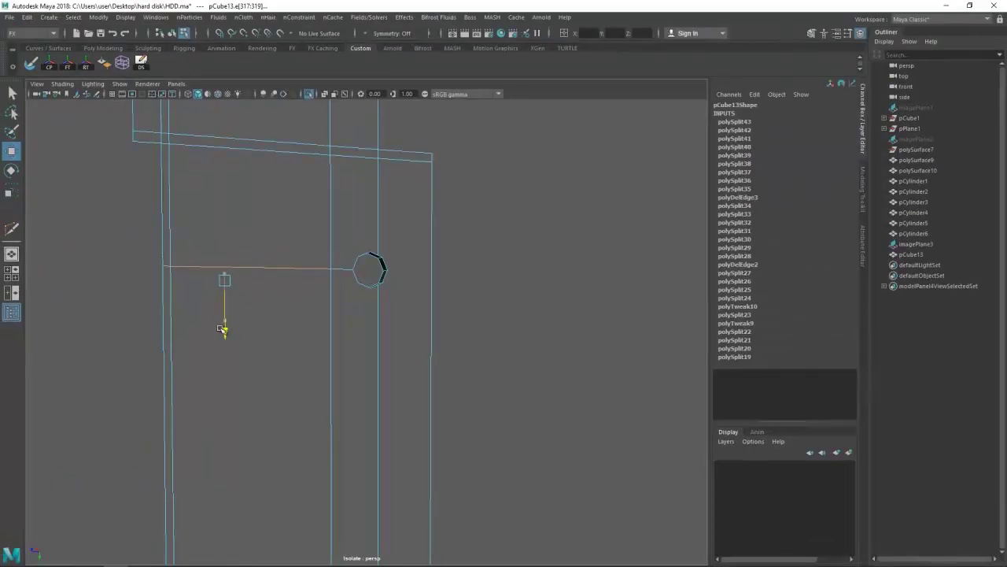
left_click_drag(215, 329, 276, 355)
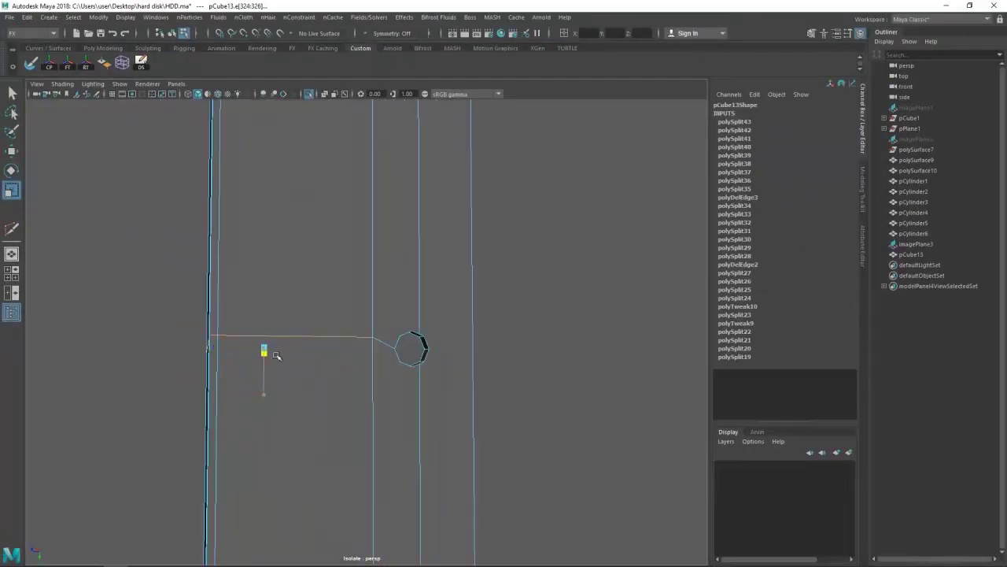
left_click_drag(254, 401, 180, 326)
left_click(138, 346)
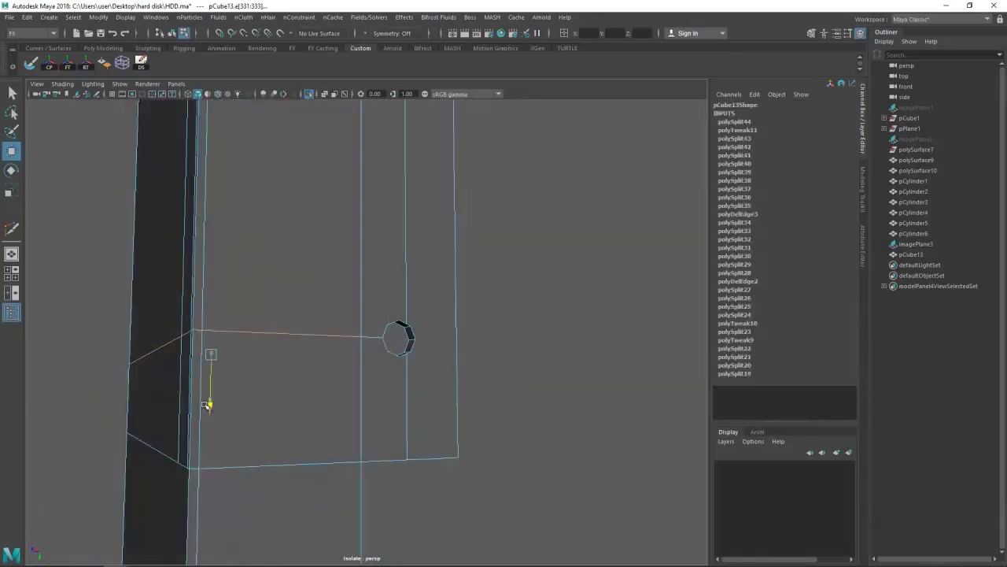
left_click_drag(207, 401, 522, 268)
- Connect an octagon vertex to the panel's top edge with Multi-Cut
key("F8")
key("y")
left_click_drag(321, 318, 313, 293)
scroll("up", 3)
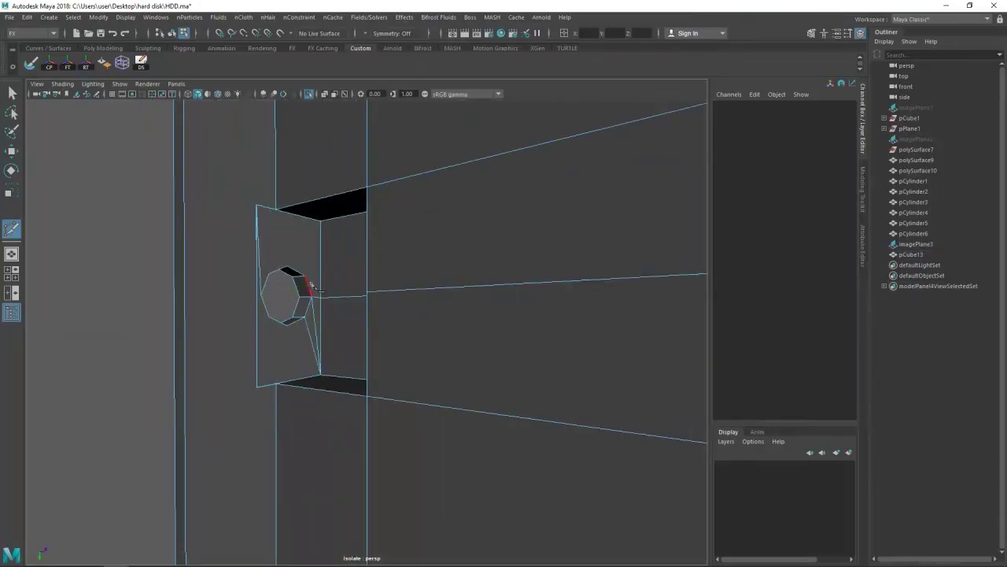
left_click_drag(313, 334, 353, 292)
left_click(270, 418)
key("w")
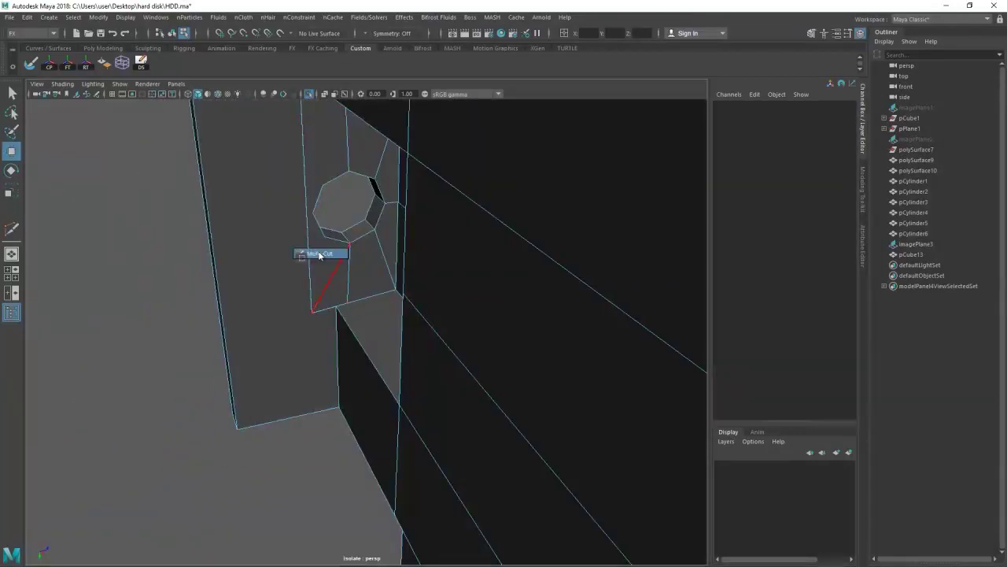
left_click_drag(131, 165, 172, 195)
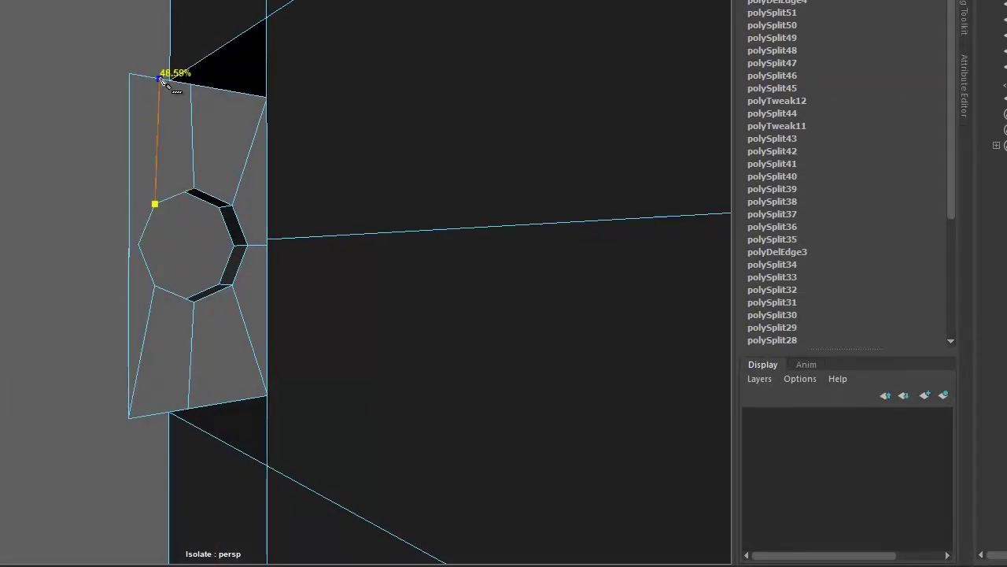
left_click(160, 78)
key("Return")
- Delete the unwanted stray edges by the recess corner with Ctrl+Delete
left_click_drag(156, 417, 372, 384)
left_click_drag(354, 418, 384, 409)
scroll("up", 3)
left_click_drag(499, 488, 367, 275)
key("ctrl+Delete")
left_click_drag(337, 319, 360, 349)
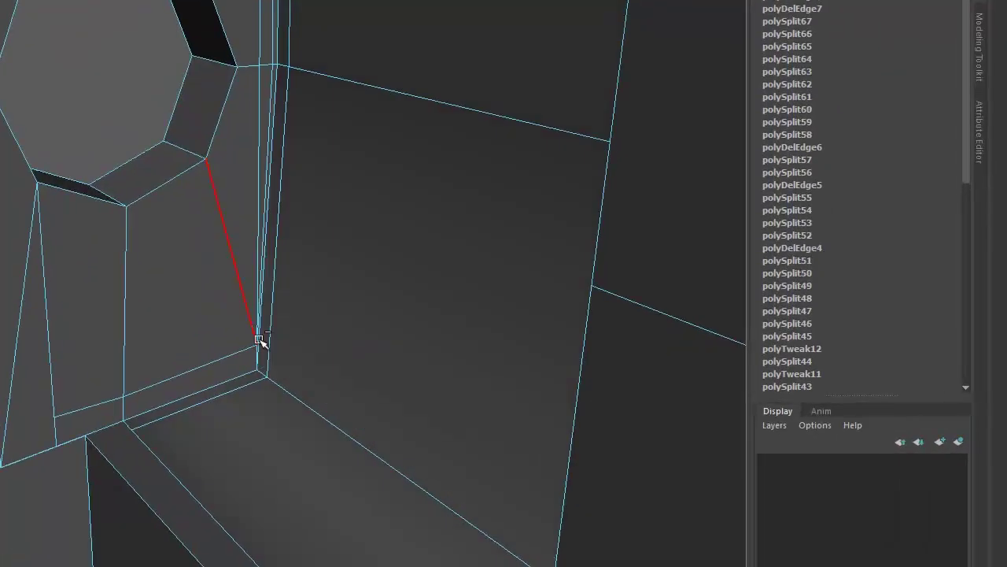
left_click(360, 380)
left_click_drag(312, 380, 332, 392)
key("ctrl+Delete")
left_click_drag(159, 236, 142, 150)
left_click(152, 162)
- Begin a new cut at the recess's edge corner
scroll("down", 3)
left_click_drag(271, 374, 417, 454)
left_click_drag(417, 454, 411, 488)
scroll("up", 3)
left_click(367, 375)
left_click_drag(366, 375, 354, 209)
- Extend the corner cut across the part and finish it
left_click(368, 150)
scroll("down", 3)
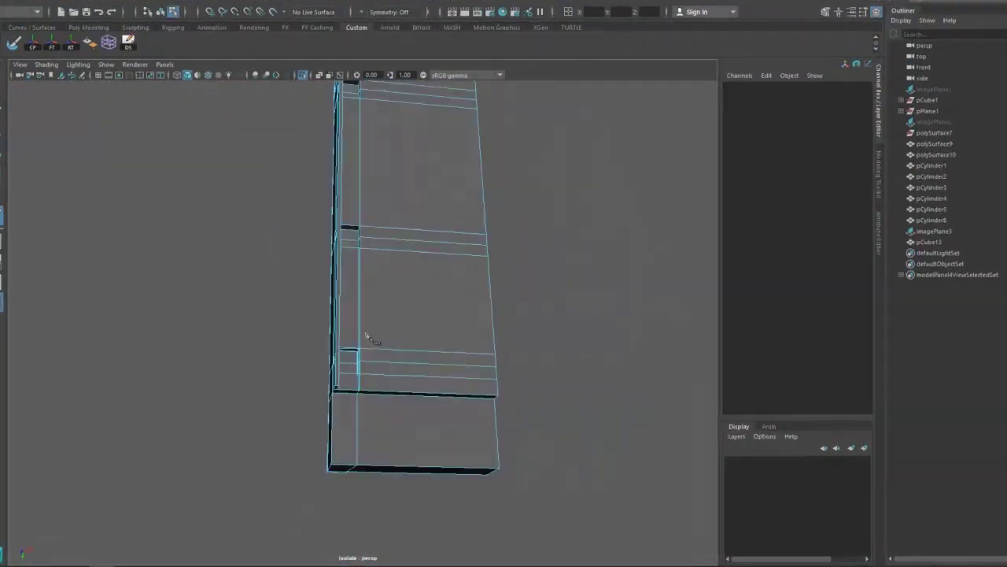
scroll("up", 3)
left_click(264, 280)
left_click_drag(277, 280, 106, 337)
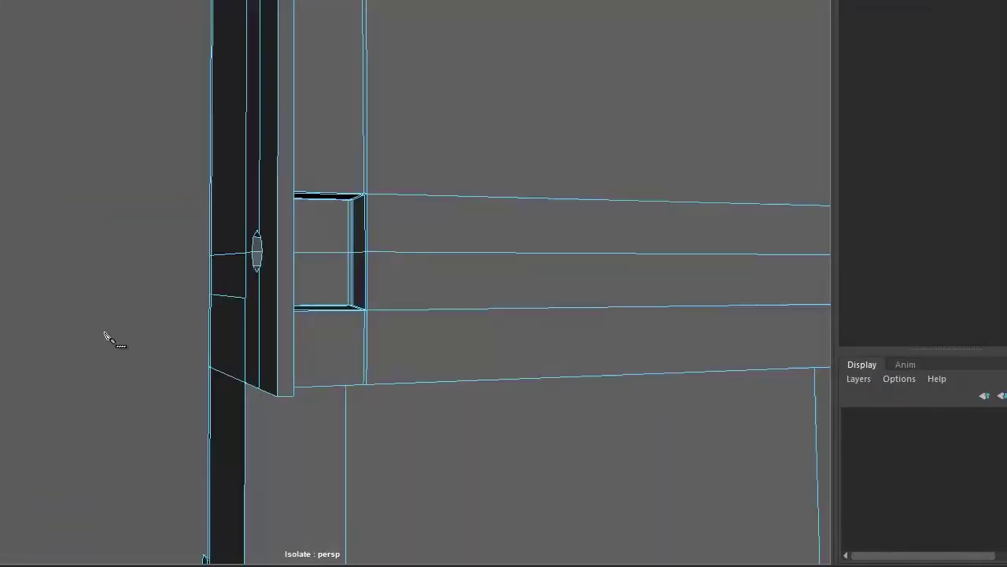
key("Return")
left_click_drag(346, 431, 376, 389)
key("Return")
left_click(360, 443)
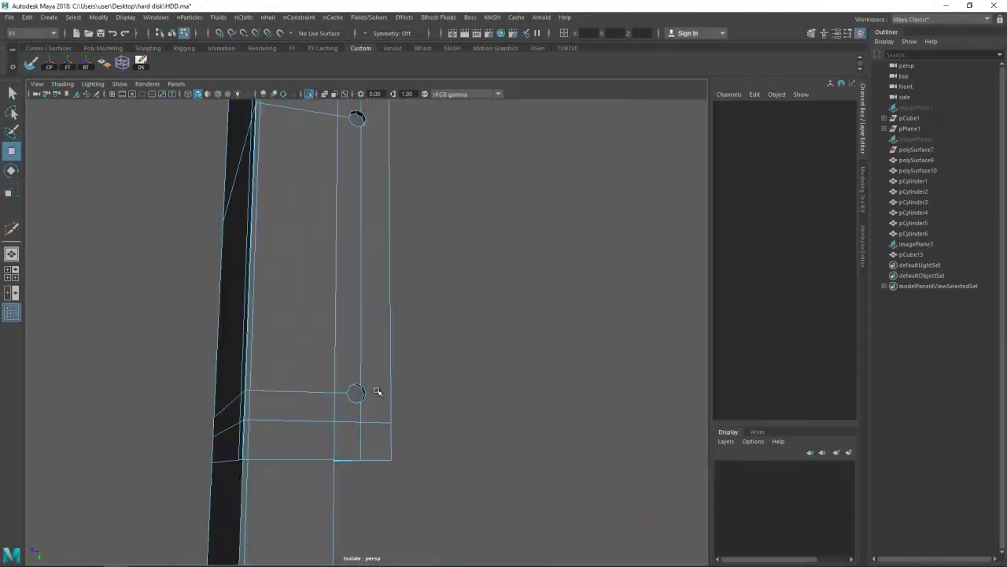
- Cut a support edge from 18.62% along the slot edge around the lower hole
scroll("up", 3)
left_click_drag(338, 471, 341, 385)
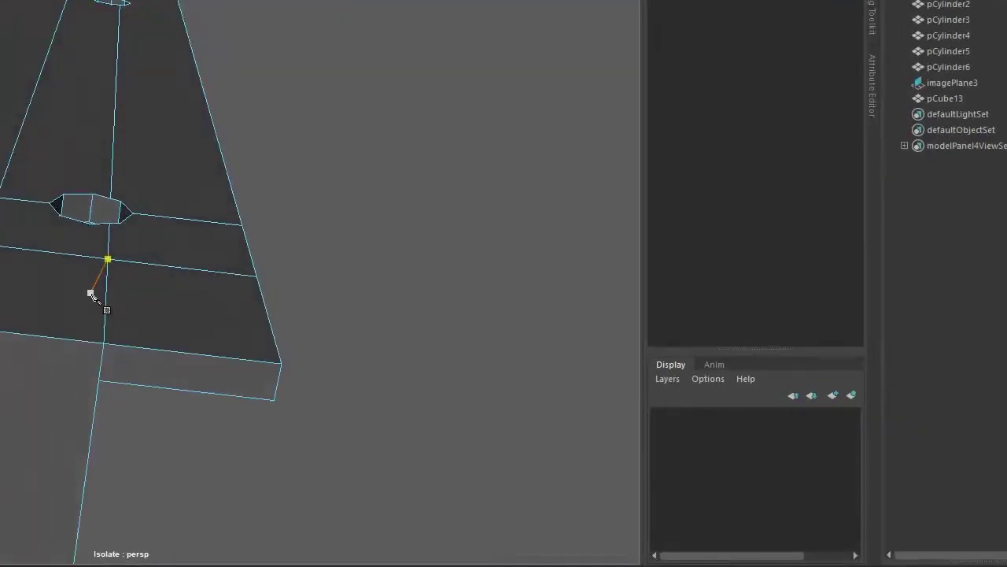
left_click(76, 340)
left_click_drag(76, 340, 40, 400)
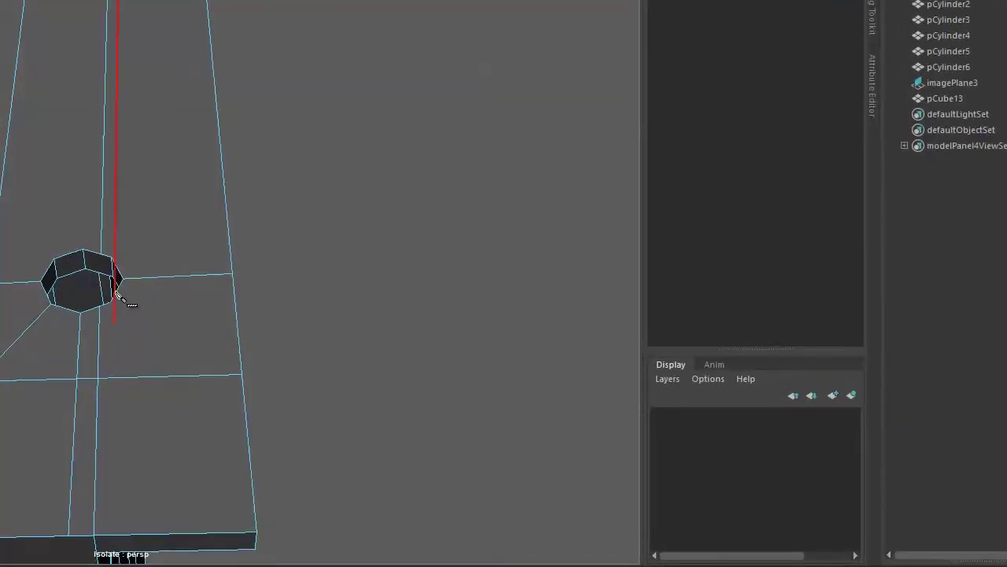
left_click_drag(116, 295, 349, 439)
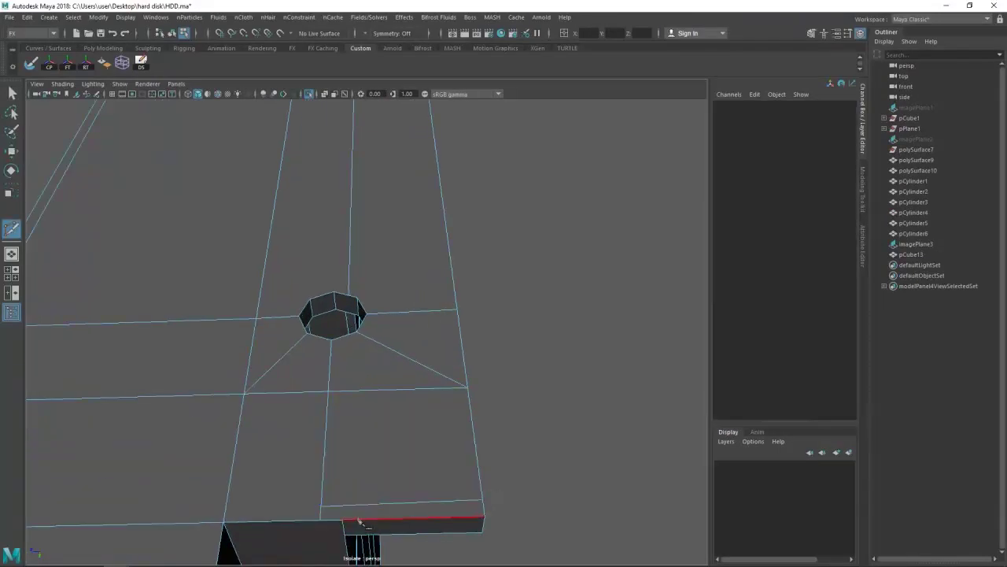
left_click_drag(432, 512, 337, 409)
left_click_drag(270, 375, 299, 353)
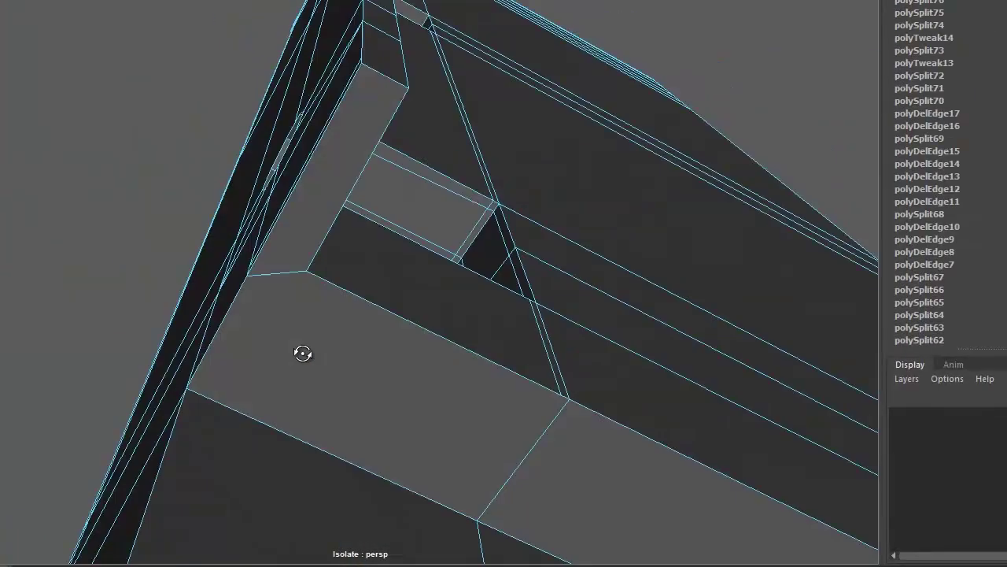
left_click_drag(283, 460, 239, 467)
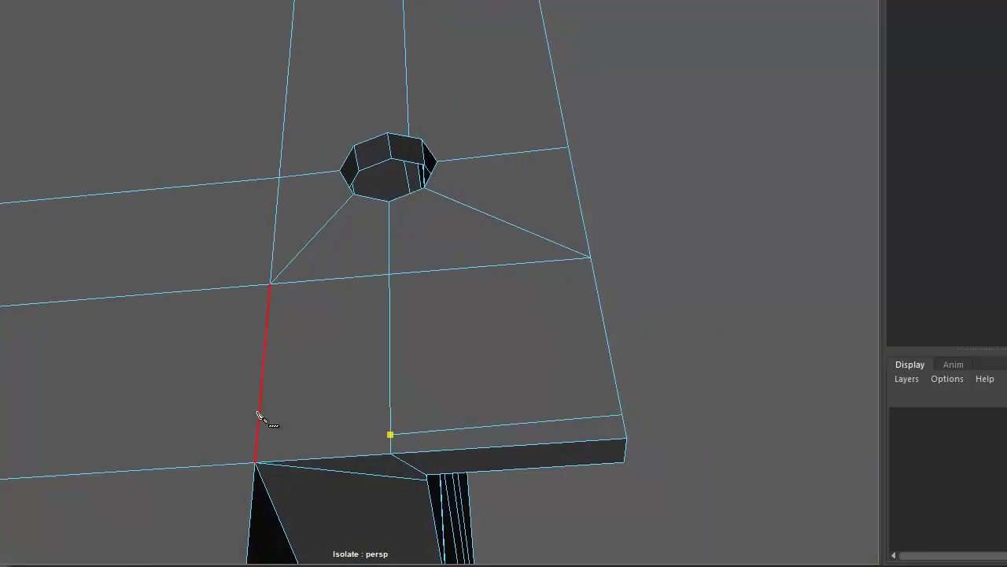
left_click_drag(262, 416, 231, 405)
left_click_drag(365, 425, 182, 245)
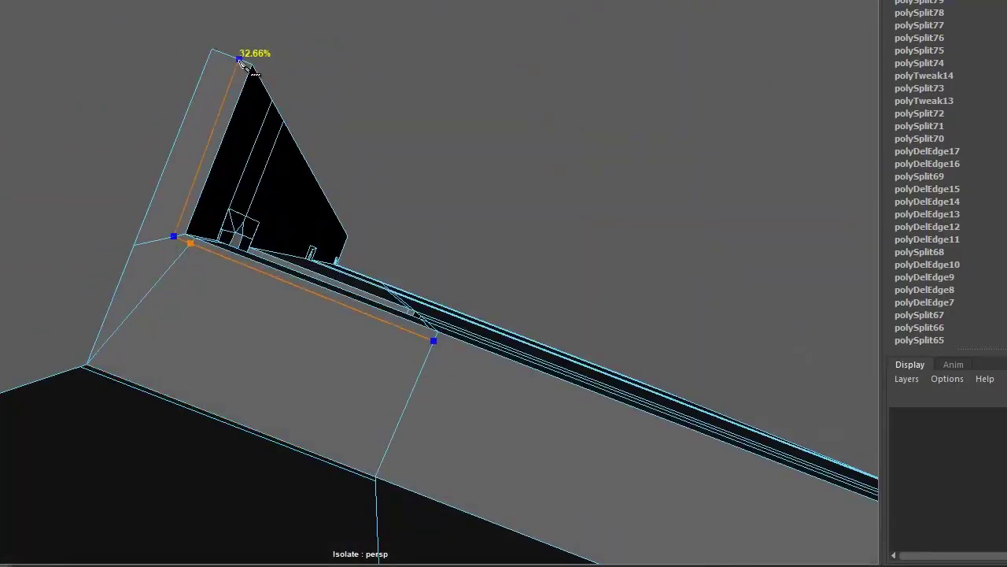
left_click_drag(242, 63, 166, 217)
left_click(365, 504)
left_click_drag(365, 504, 168, 233)
left_click_drag(202, 124, 279, 158)
left_click_drag(424, 424, 316, 316)
key("Return")
- Select the body mesh and zoom in on a single panel edge
key("w")
left_click(270, 406)
left_click_drag(199, 285, 391, 317)
left_click_drag(311, 327, 419, 300)
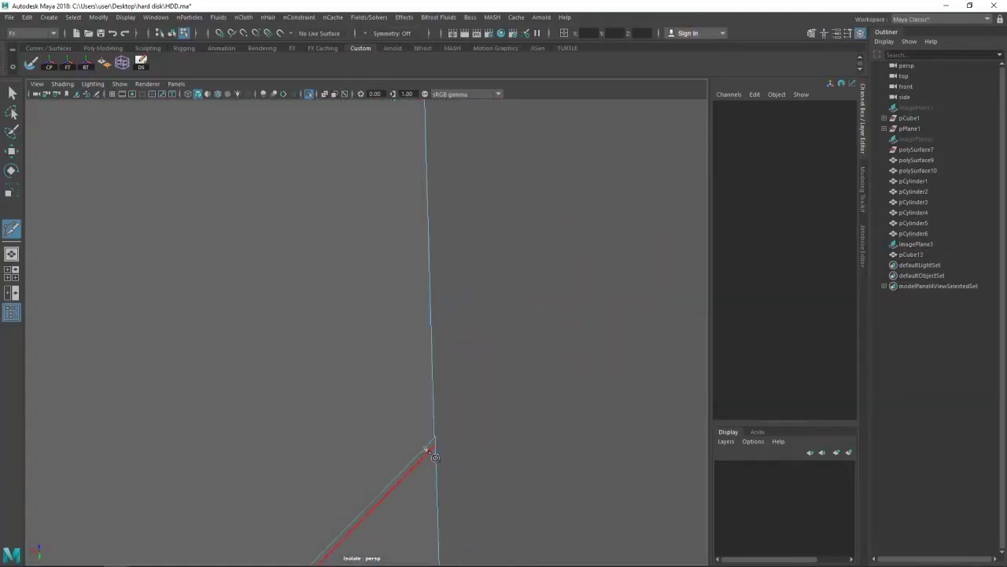
- Orbit around the model to inspect the slanted face and the edges near the hole
left_click_drag(415, 254, 241, 326)
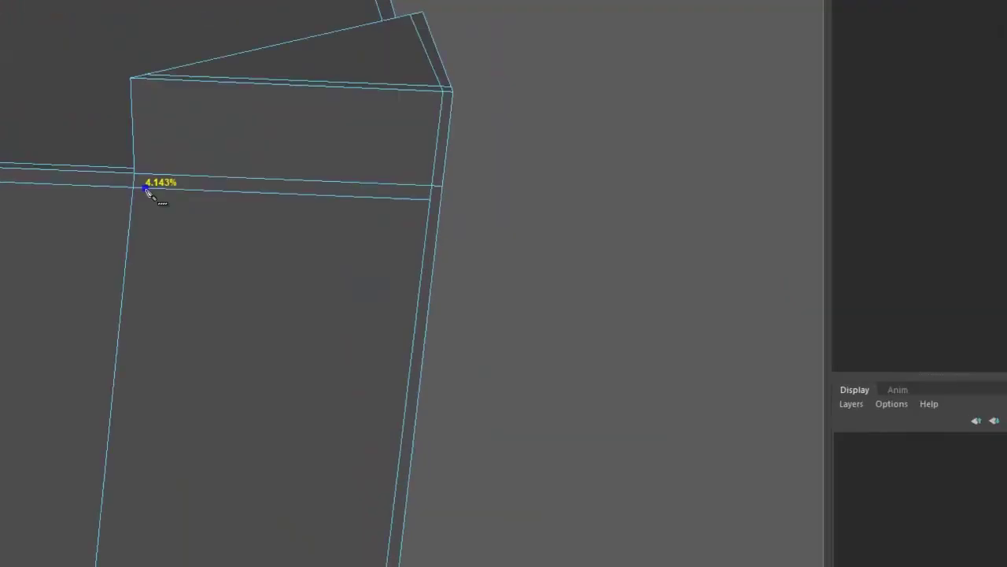
left_click_drag(146, 79, 260, 320)
left_click_drag(443, 441, 270, 467)
left_click_drag(231, 412, 470, 269)
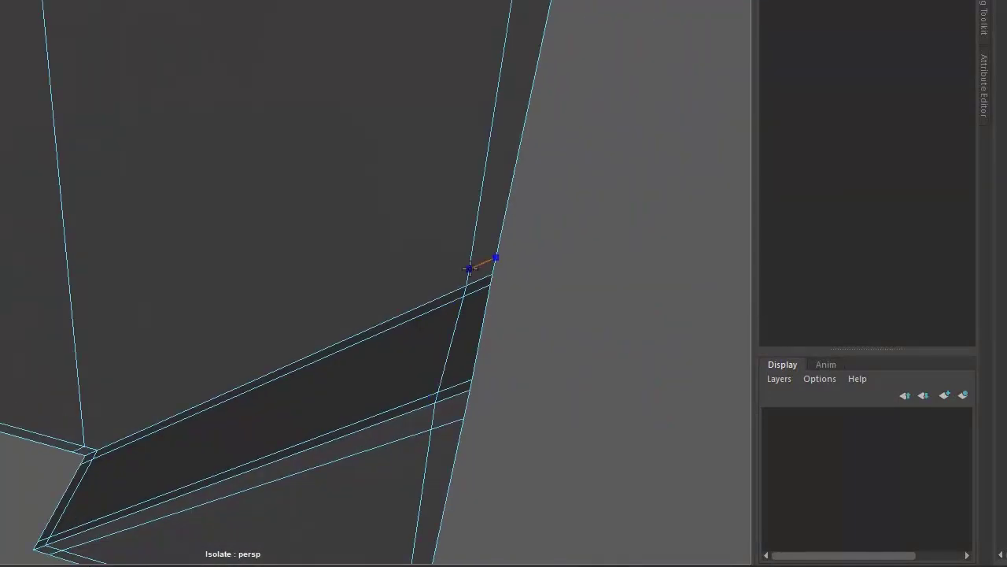
left_click_drag(79, 461, 337, 308)
left_click_drag(333, 383, 439, 333)
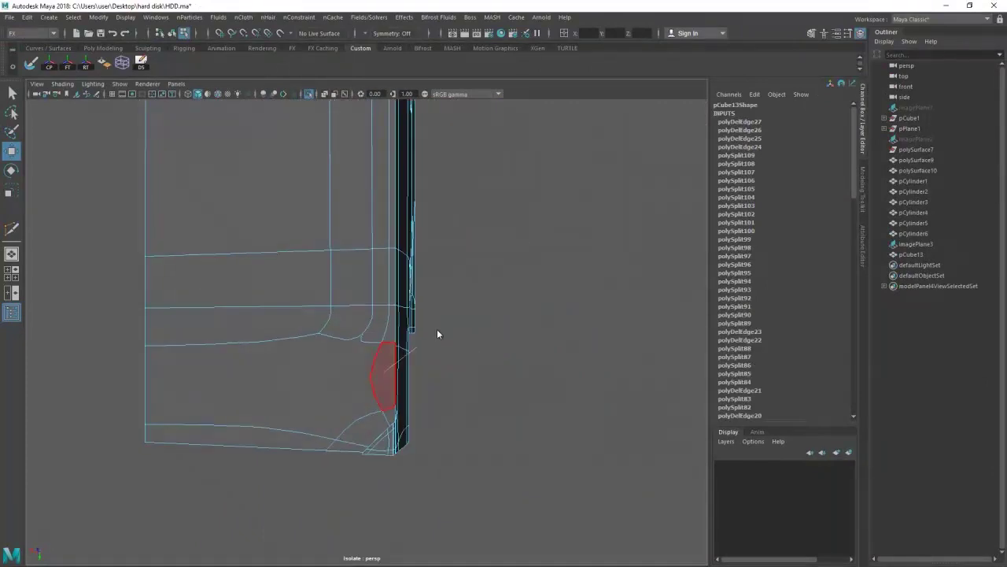
scroll("down", 3)
- Select the stray edge beside the side hole and delete it
left_click(367, 300)
left_click_drag(367, 299, 359, 365)
left_click_drag(297, 398, 254, 443)
left_click_drag(126, 349, 132, 336)
left_click(157, 270)
key("Delete")
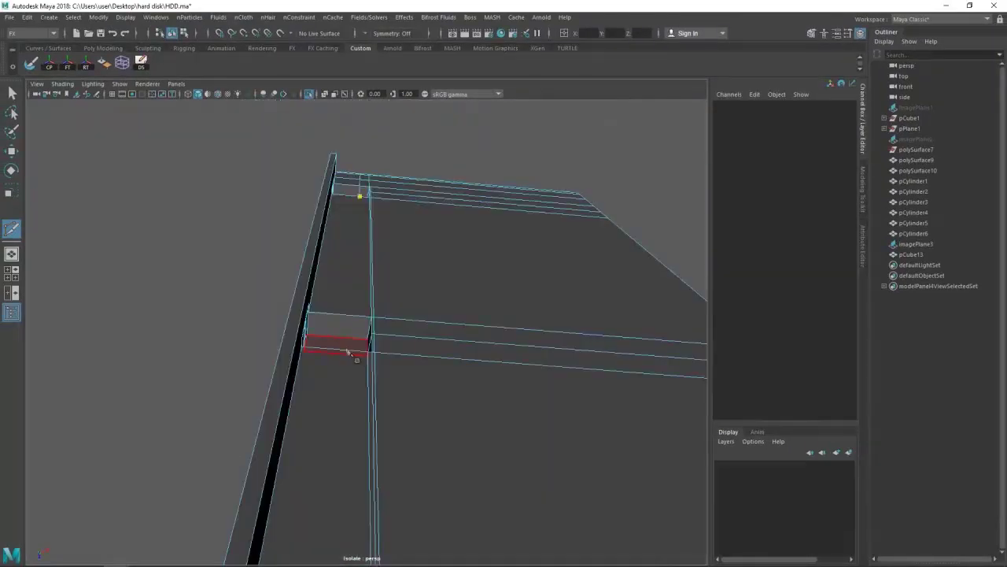
left_click_drag(341, 405, 366, 326)
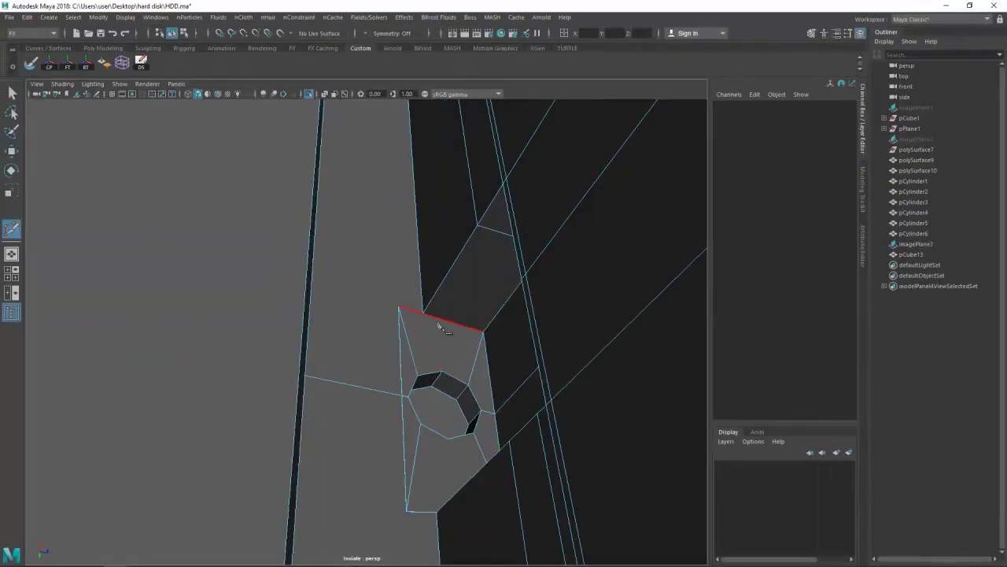
- Move the vertex near the hole onto its neighbour to merge them
key("w")
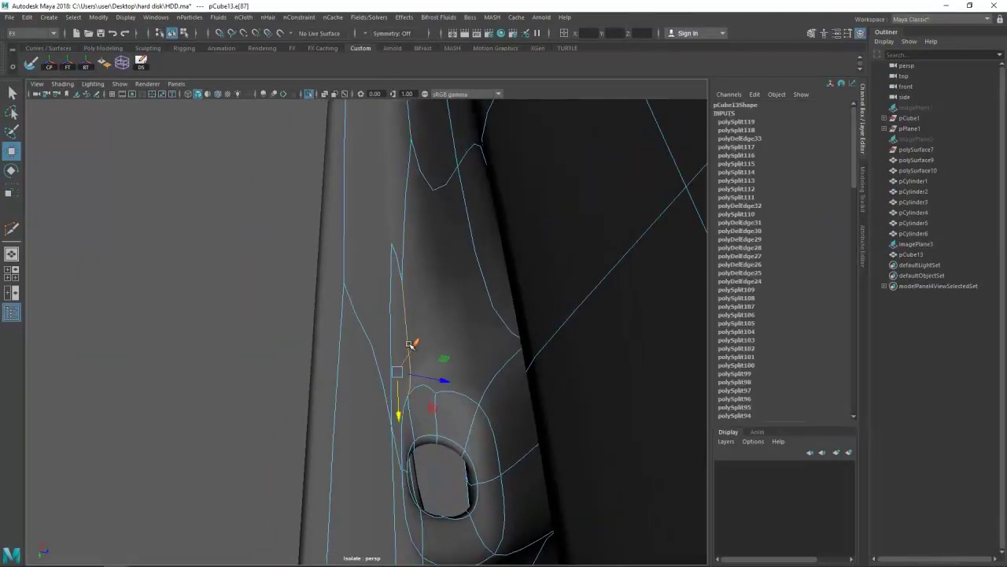
key("4")
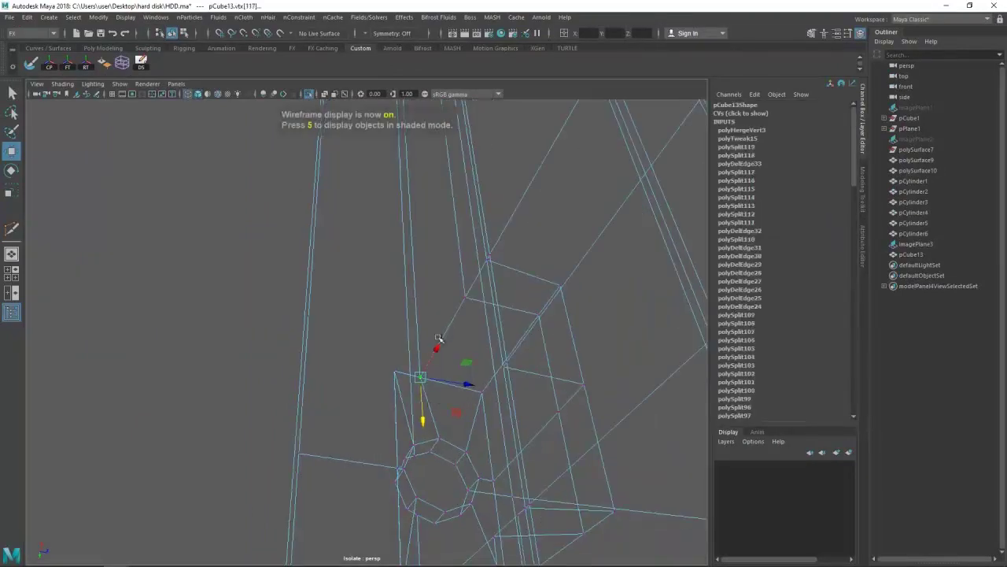
key("5")
key("F8")
left_click_drag(427, 399, 459, 321)
key("y")
left_click_drag(380, 391, 302, 477)
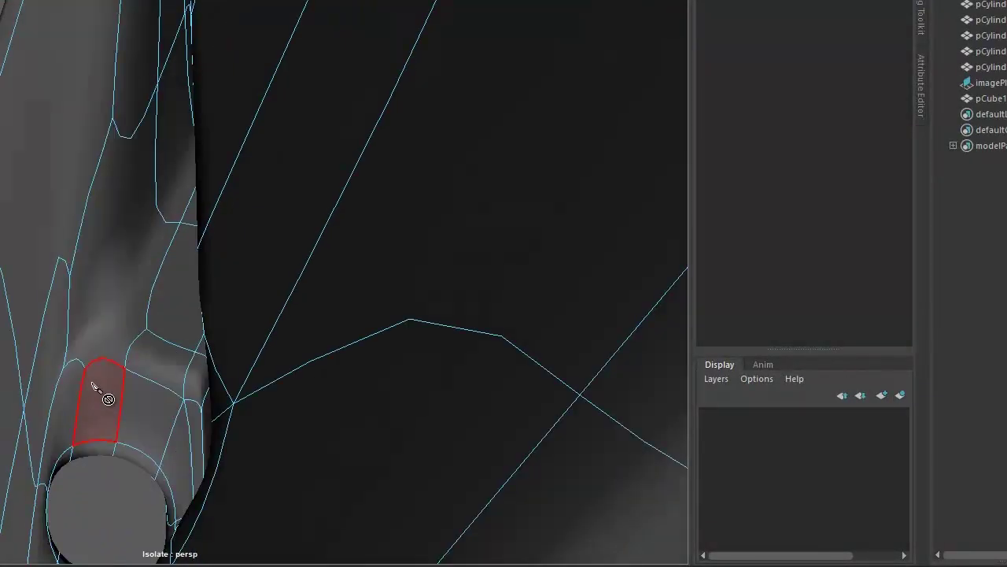
key("4")
left_click(96, 349)
key("5")
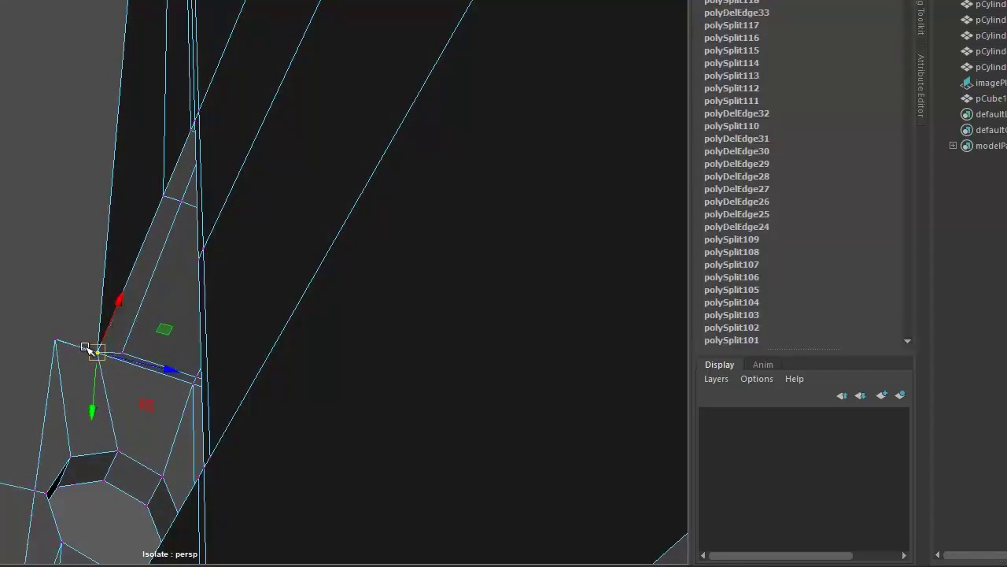
key("4")
key("5")
left_click_drag(315, 383, 351, 438)
key("w")
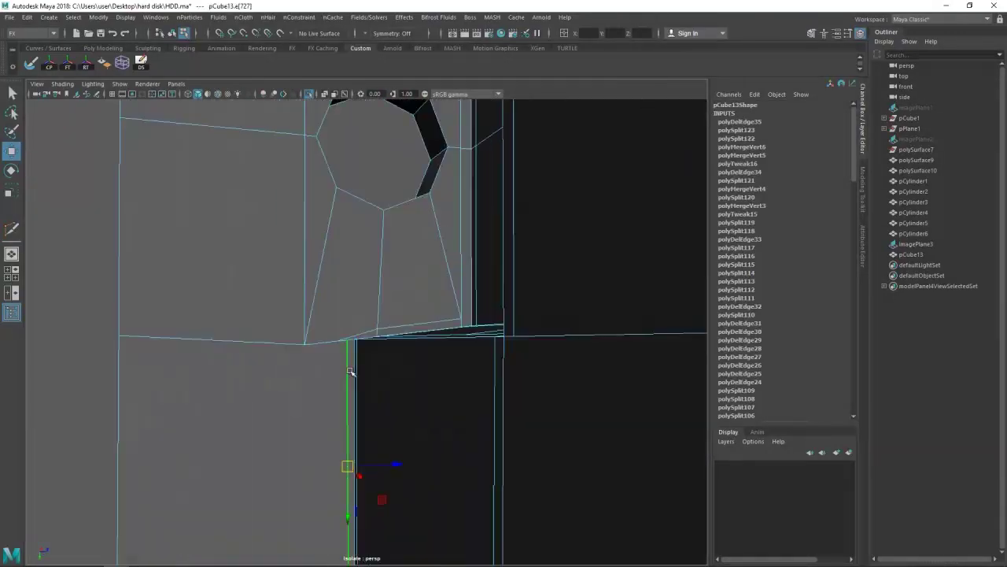
left_click_drag(318, 346, 315, 360)
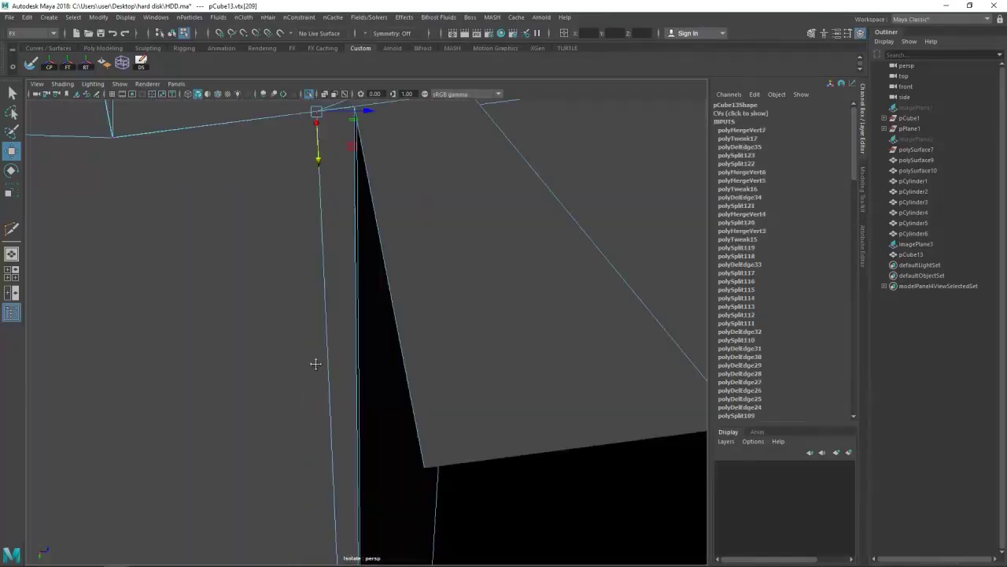
- Cut new edges below and beside the hole with Multi-Cut
left_click_drag(208, 268, 100, 319)
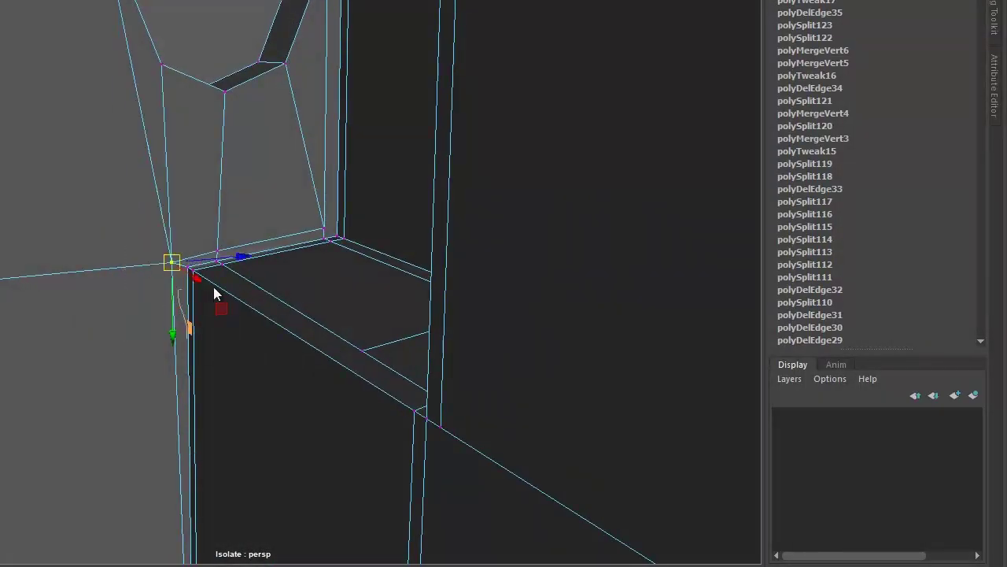
left_click_drag(218, 304, 299, 342)
key("5")
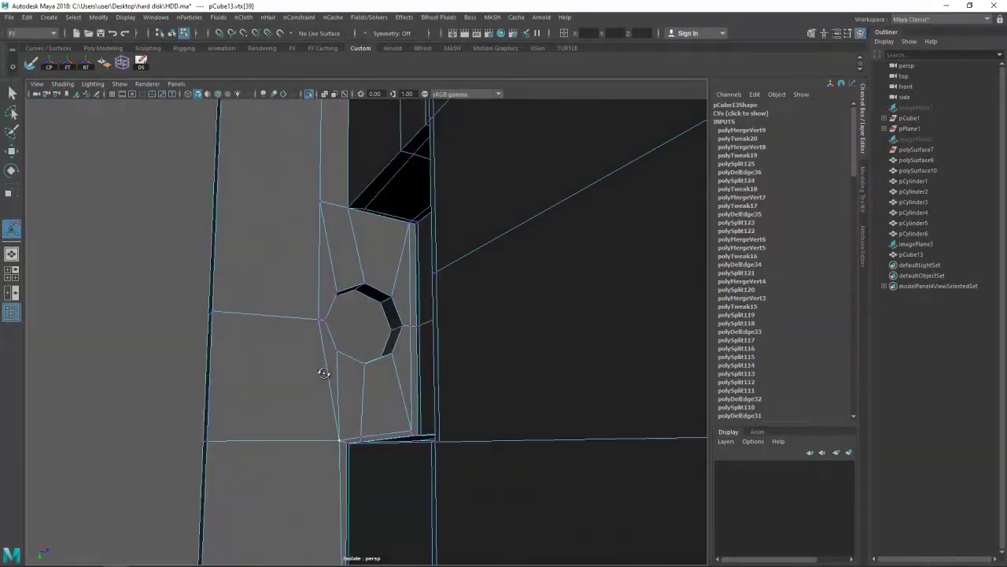
left_click(366, 268)
left_click(337, 268)
left_click(311, 391)
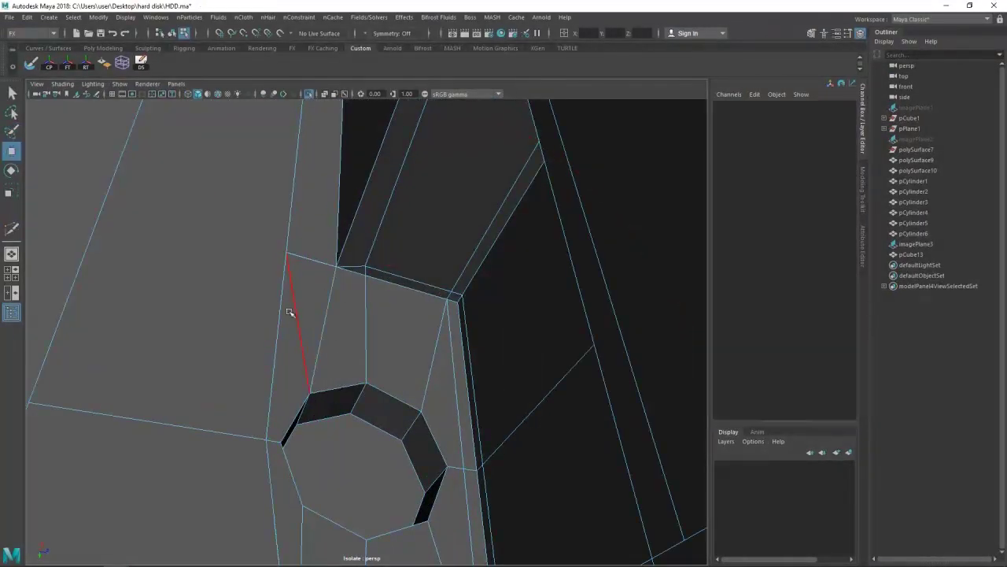
left_click(310, 264)
left_click(283, 321)
key("w")
left_click_drag(285, 321, 286, 312)
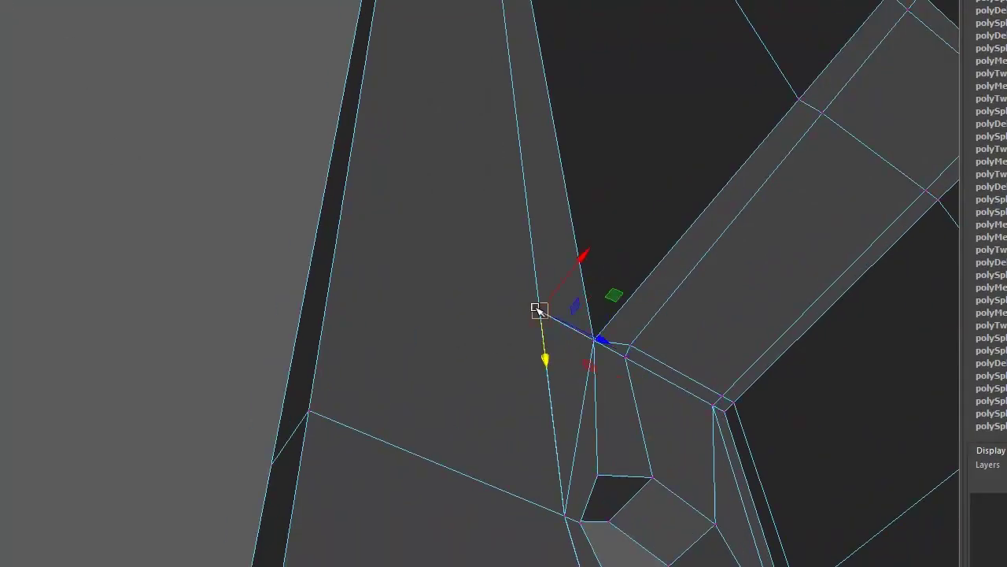
- Delete the edge beside the hole and select the edge above it
left_click_drag(522, 299, 506, 404)
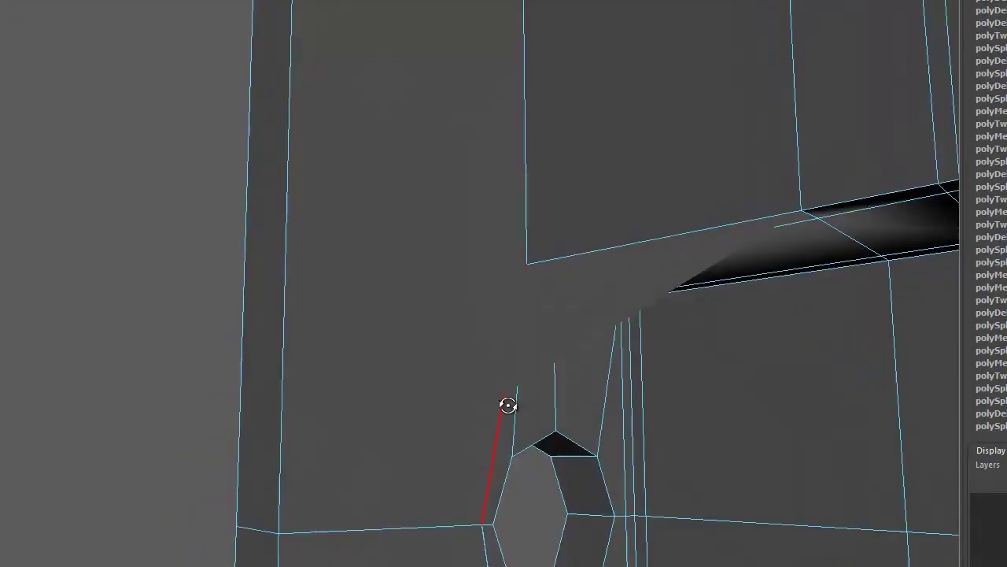
left_click_drag(393, 398, 427, 443)
key("Delete")
left_click_drag(353, 354, 431, 368)
left_click(371, 331)
left_click_drag(385, 445, 413, 407)
left_click_drag(406, 356, 405, 364)
key("w")
key("4")
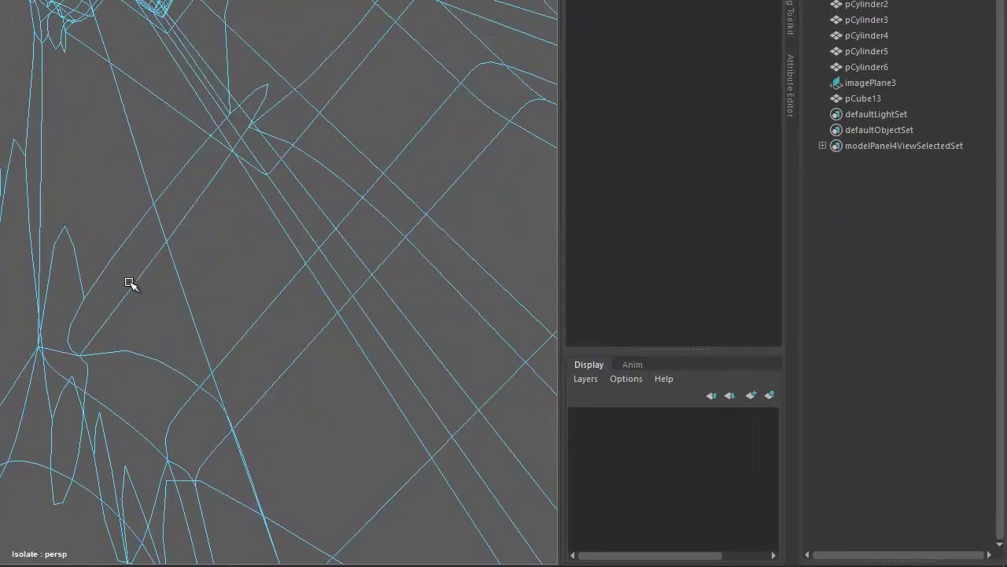
key("5")
left_click_drag(443, 362, 416, 504)
- Fill the open gap beside the side hole with Fill Hole
left_click_drag(415, 504, 395, 374)
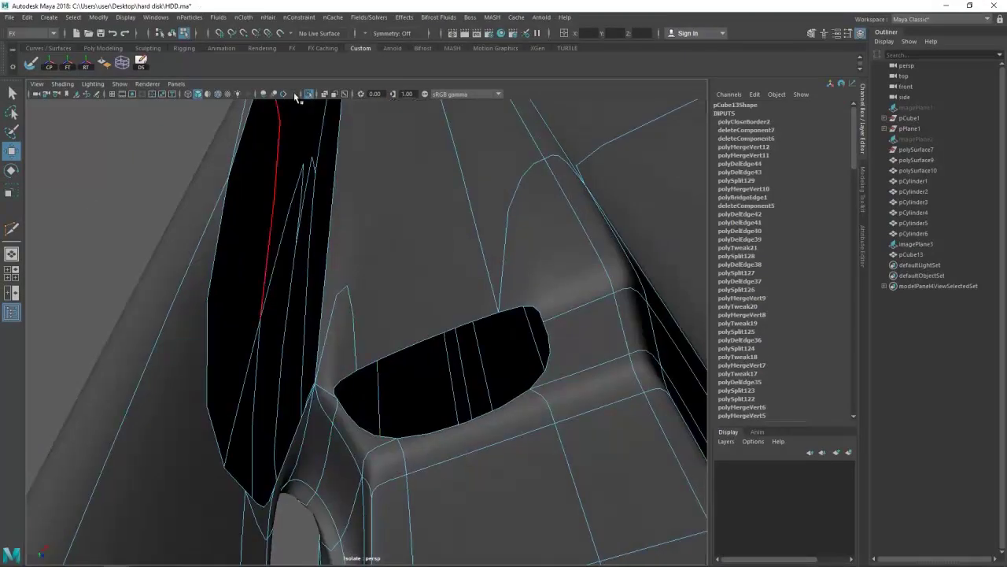
left_click_drag(244, 316, 76, 270)
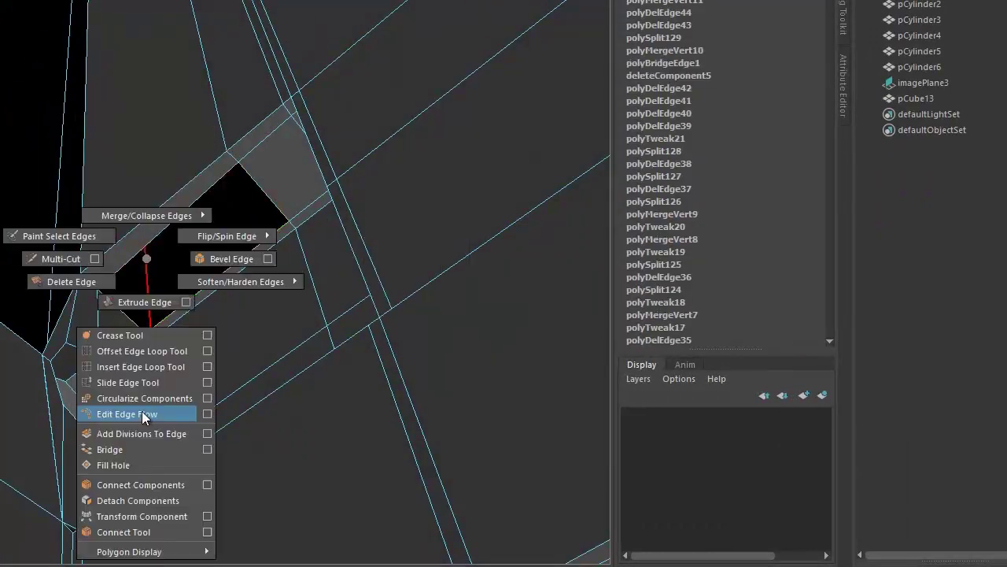
left_click(120, 355)
left_click_drag(120, 355, 141, 321)
left_click_drag(197, 251, 155, 427)
left_click_drag(139, 258, 135, 494)
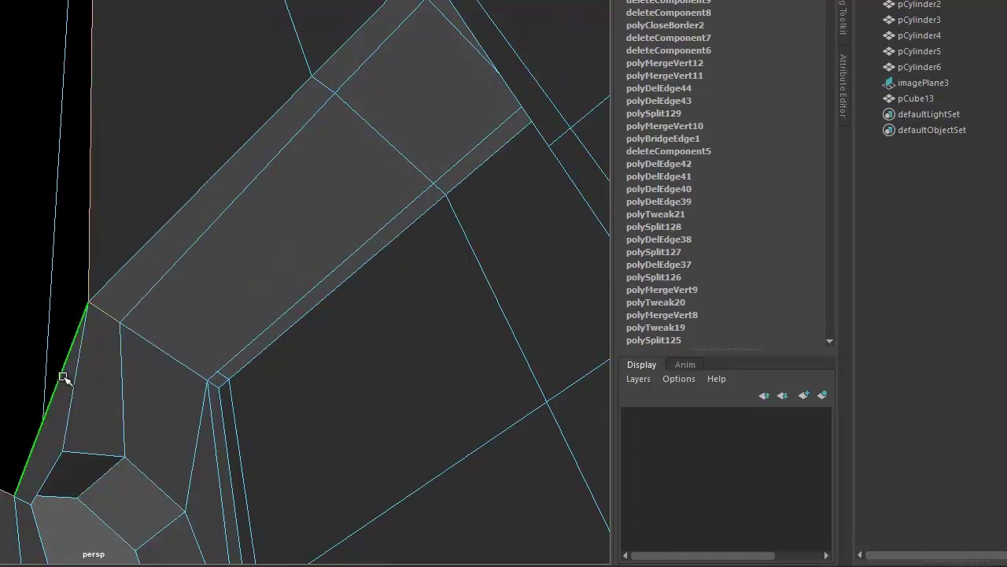
left_click_drag(63, 377, 50, 391)
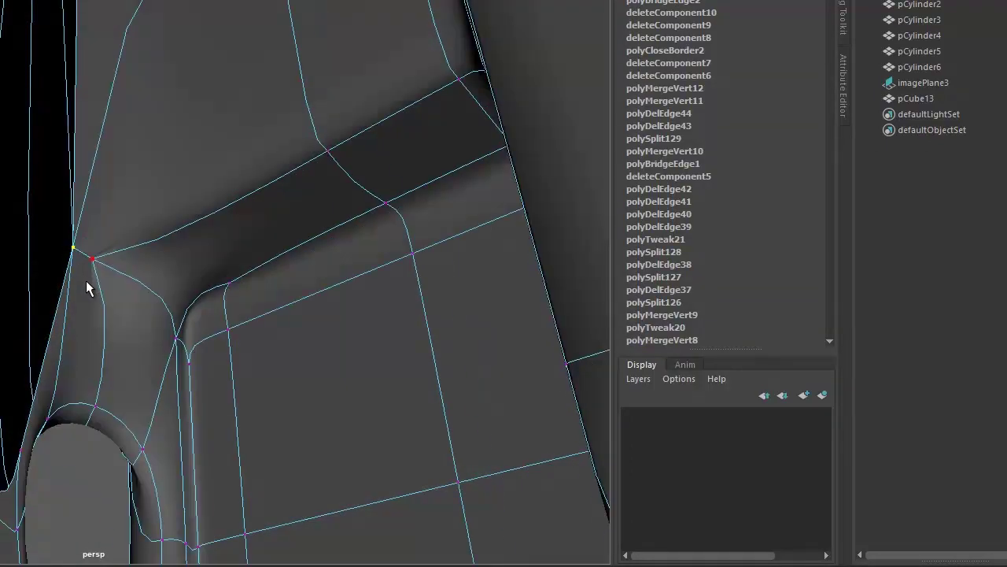
- Delete the faulty filled face next to the hole
key("Delete")
left_click_drag(331, 400, 392, 324)
left_click_drag(151, 206, 95, 185)
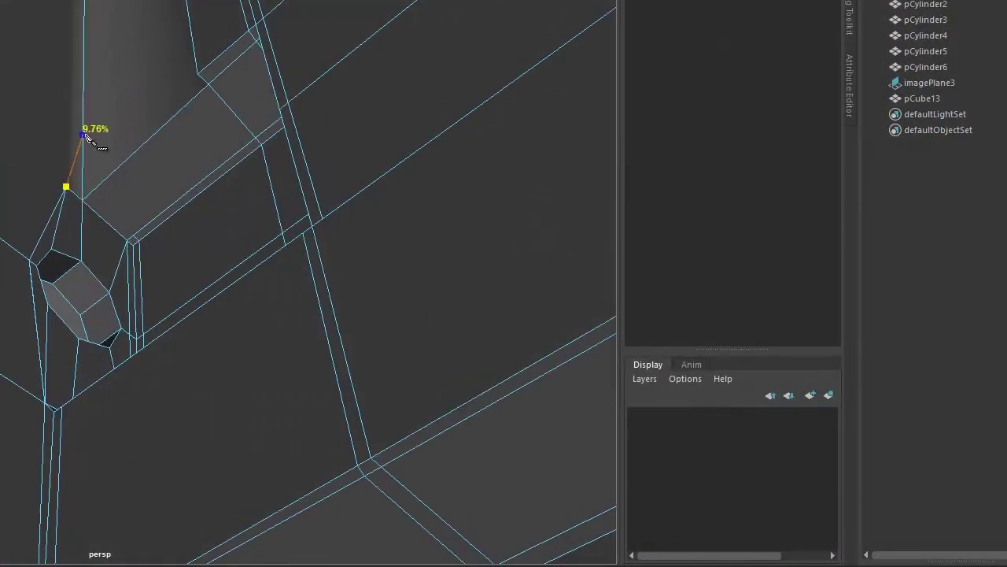
- Multi-Cut a new edge near the hole and reposition the new vertex and a hole vertex
left_click(83, 135)
key("w")
left_click_drag(331, 306, 355, 299)
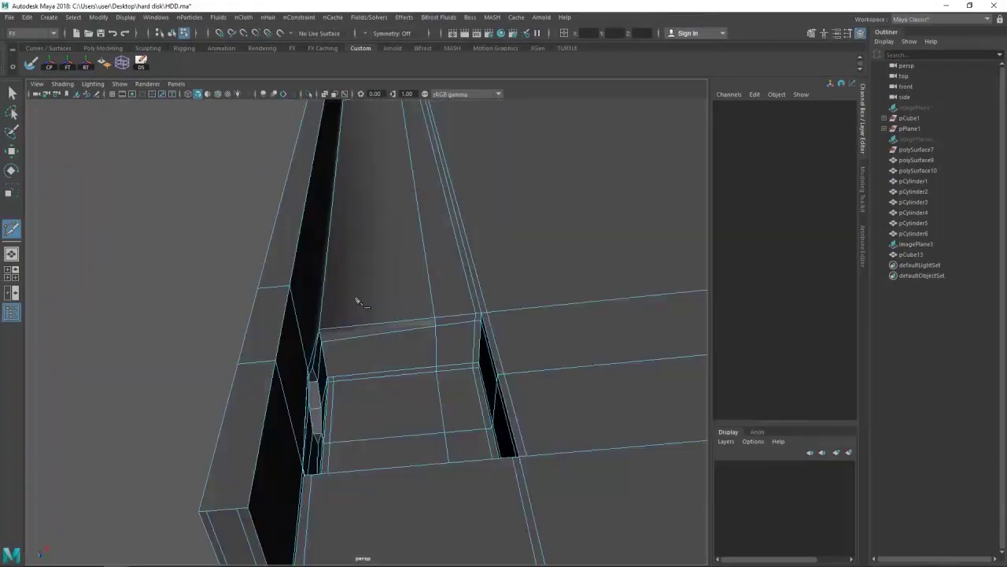
left_click(264, 347)
key("w")
left_click_drag(276, 350, 145, 418)
left_click_drag(214, 260, 260, 331)
scroll("up", 3)
key("w")
left_click(286, 324)
- Check the hole under plain shading and select its inner ring of faces
key("5")
left_click(260, 330)
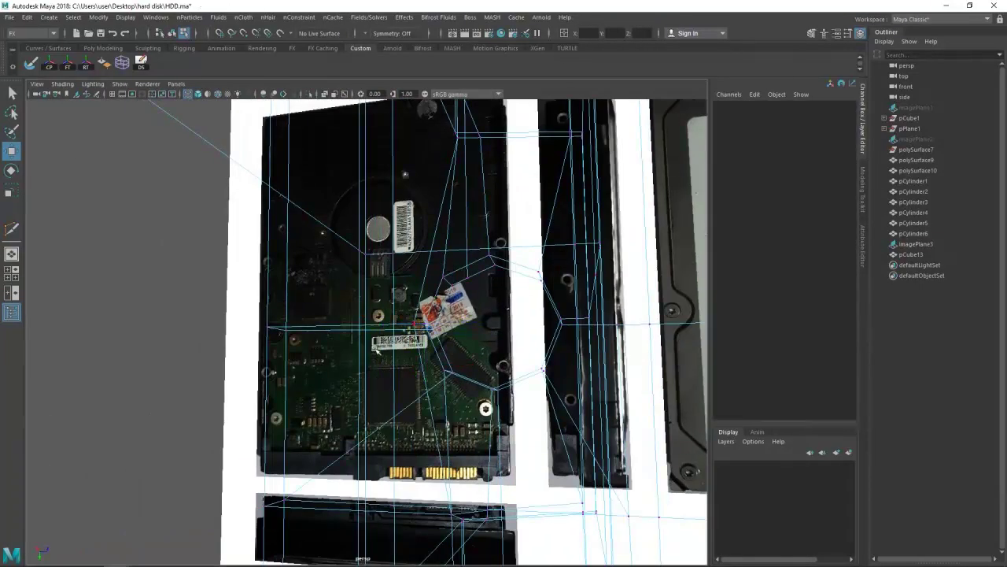
scroll("up", 3)
key("6")
double_click(313, 323)
left_click_drag(386, 315, 378, 292)
- Reselect the hard drive body and pick the corner recess edges
key("F8")
left_click(349, 315)
left_click(411, 331)
left_click_drag(411, 330, 388, 386)
left_click(406, 398)
key("w")
left_click(292, 404)
left_click_drag(292, 405, 378, 342)
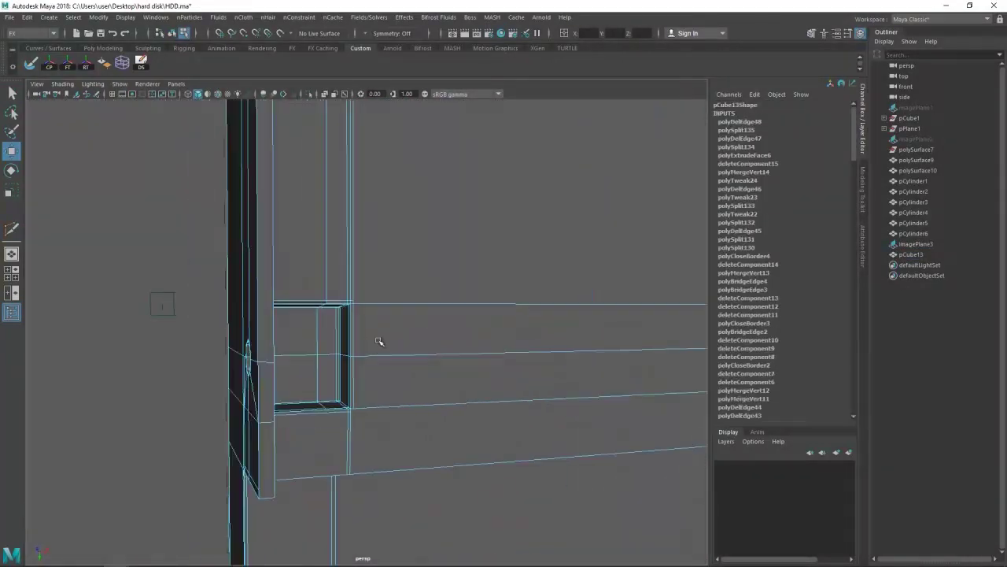
left_click_drag(159, 193, 107, 189)
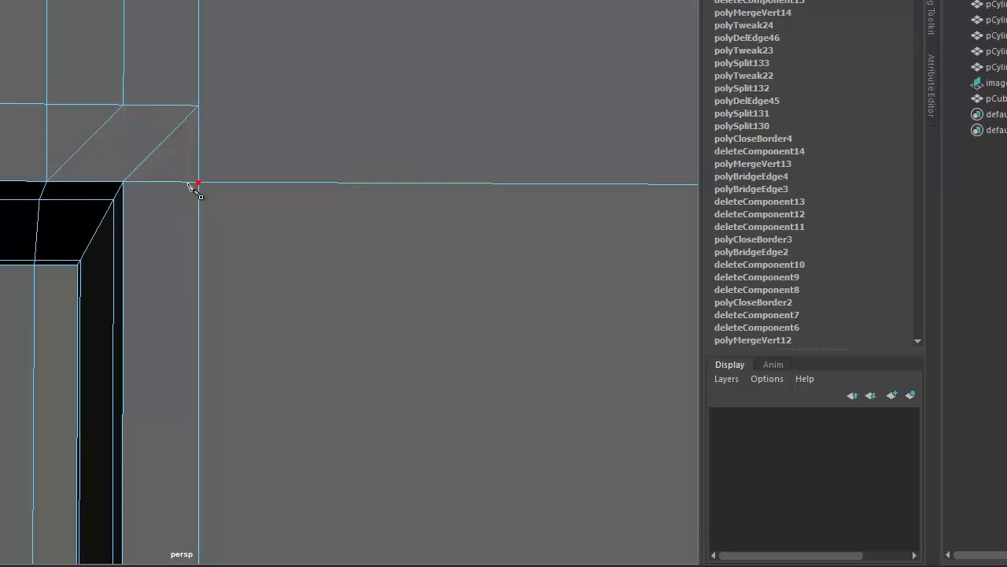
left_click_drag(193, 184, 212, 299)
- Extrude the corner recess edges with Ctrl+E, then select the resulting box-corner edge
key("ctrl+e")
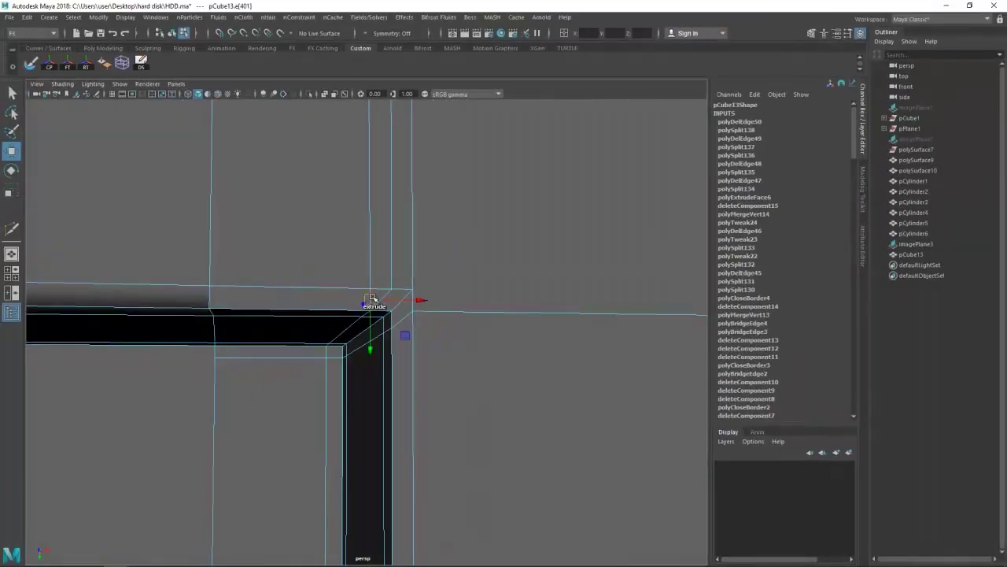
left_click_drag(354, 446, 361, 372)
left_click_drag(324, 272, 333, 435)
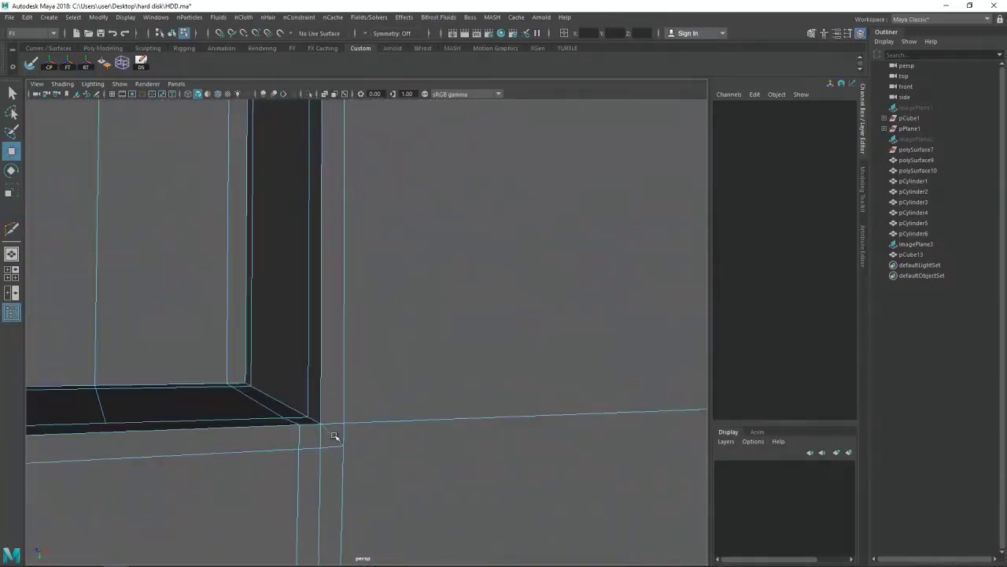
key("w")
left_click(313, 441)
- Route Multi-Cut edges from the box corner around the octagonal hole
left_click_drag(262, 418, 472, 445)
key("ctrl+shift+x")
left_click_drag(282, 410, 249, 332)
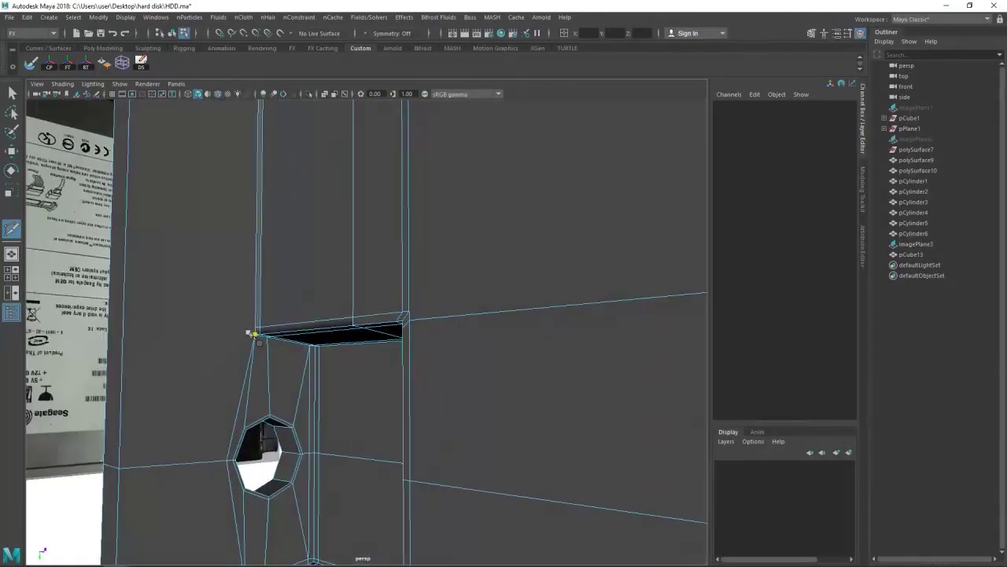
left_click_drag(125, 328, 357, 417)
key("q")
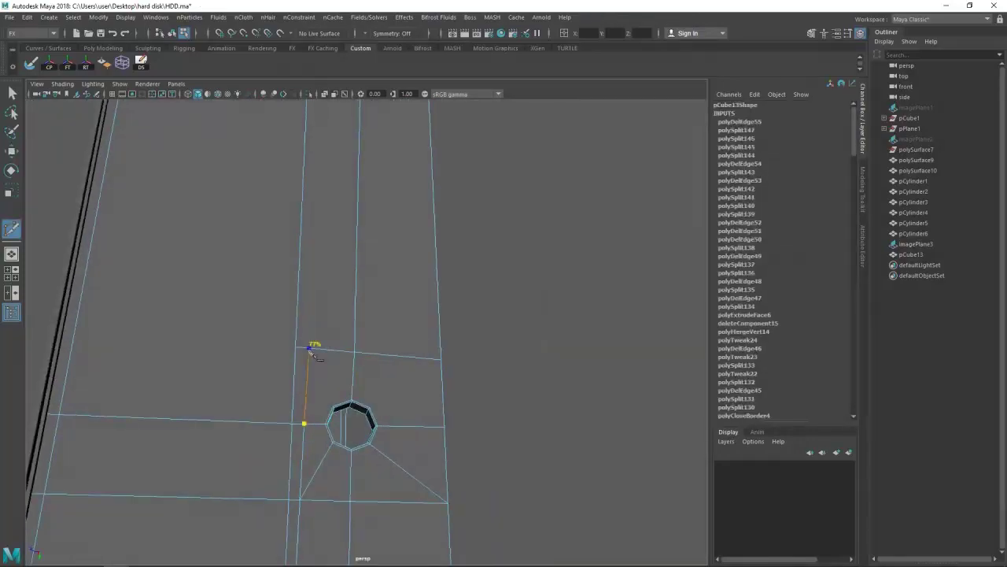
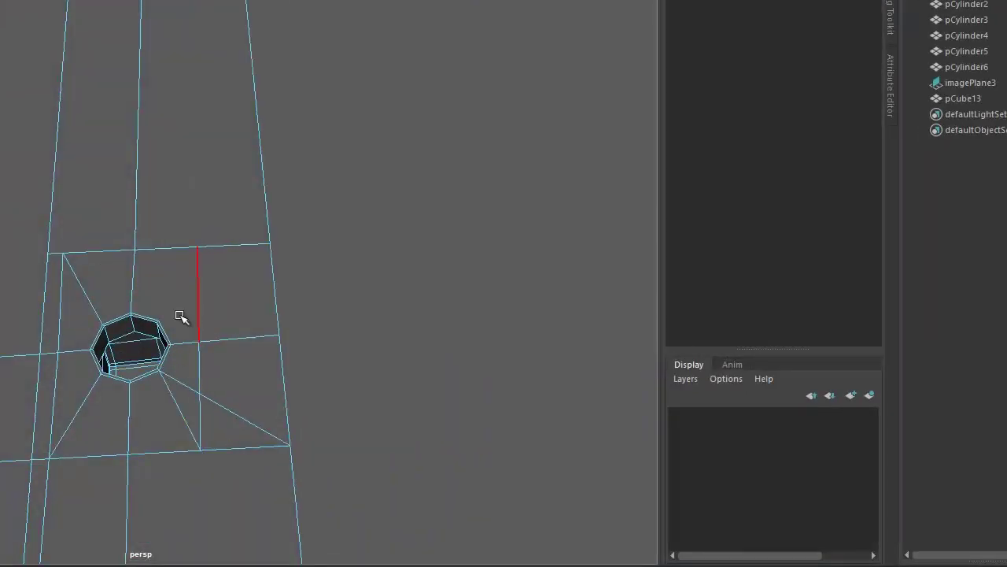
- Multi-Cut new edges at the casing corner and wall beside the screw hole
left_click_drag(383, 438, 405, 410)
key("w")
left_click_drag(434, 378, 416, 349)
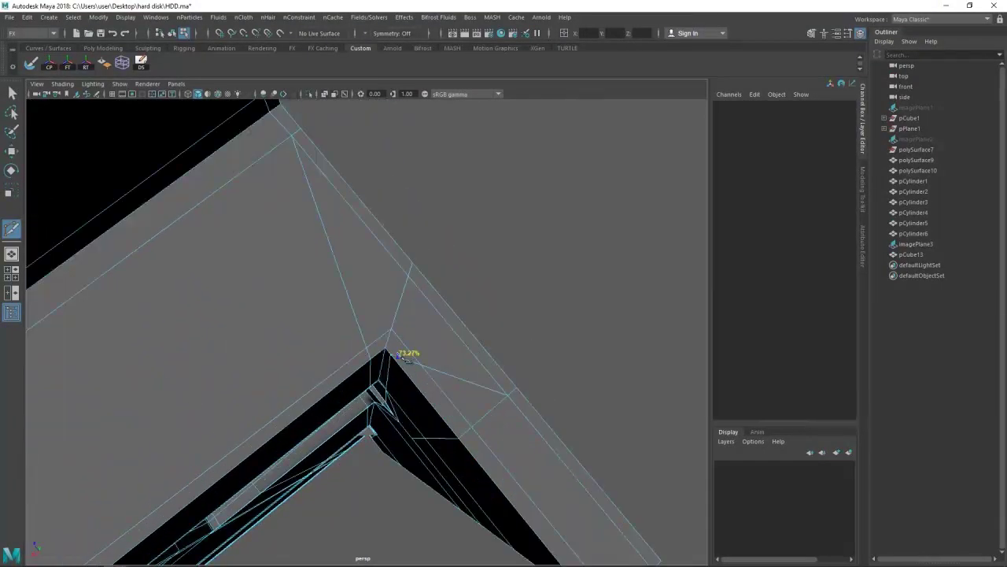
left_click(393, 409)
left_click_drag(393, 409, 403, 373)
key("w")
left_click_drag(222, 302, 263, 280)
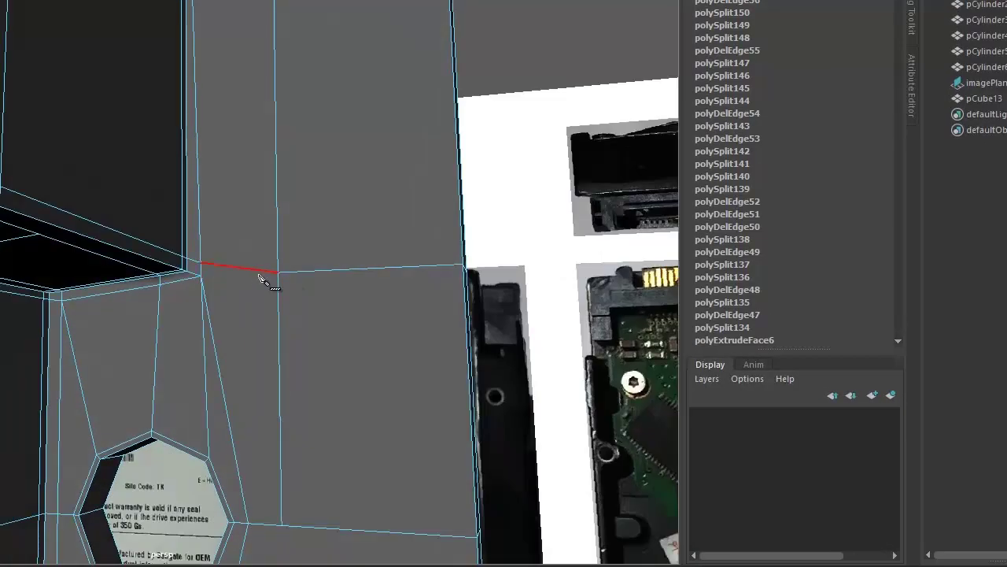
left_click(161, 313)
key("w")
- Select the casing and line up further cuts along its long side face
left_click_drag(225, 359, 224, 345)
left_click_drag(138, 378, 213, 247)
left_click_drag(169, 461, 402, 433)
left_click(378, 452)
left_click_drag(377, 452, 326, 393)
left_click_drag(326, 394, 325, 376)
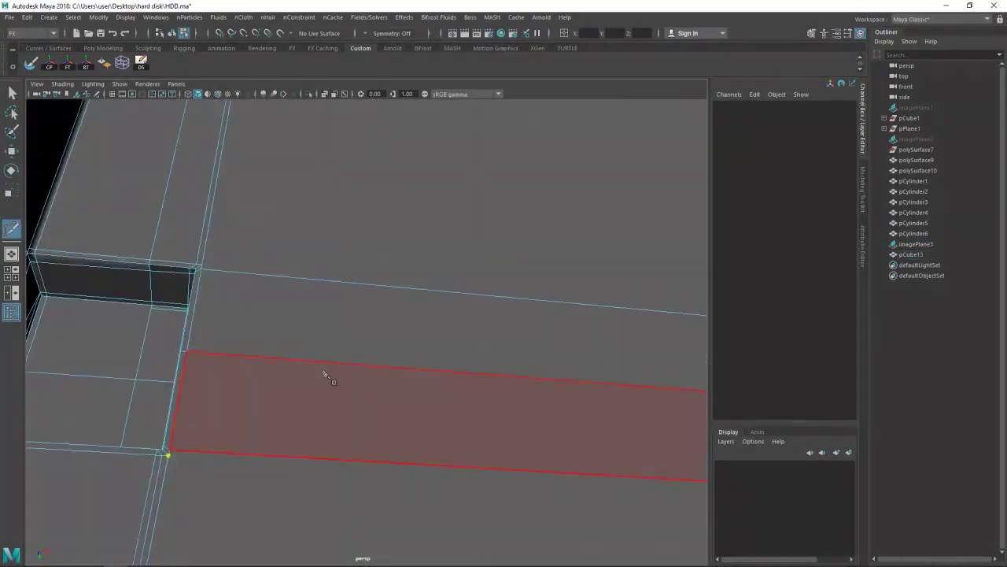
left_click_drag(309, 433, 210, 423)
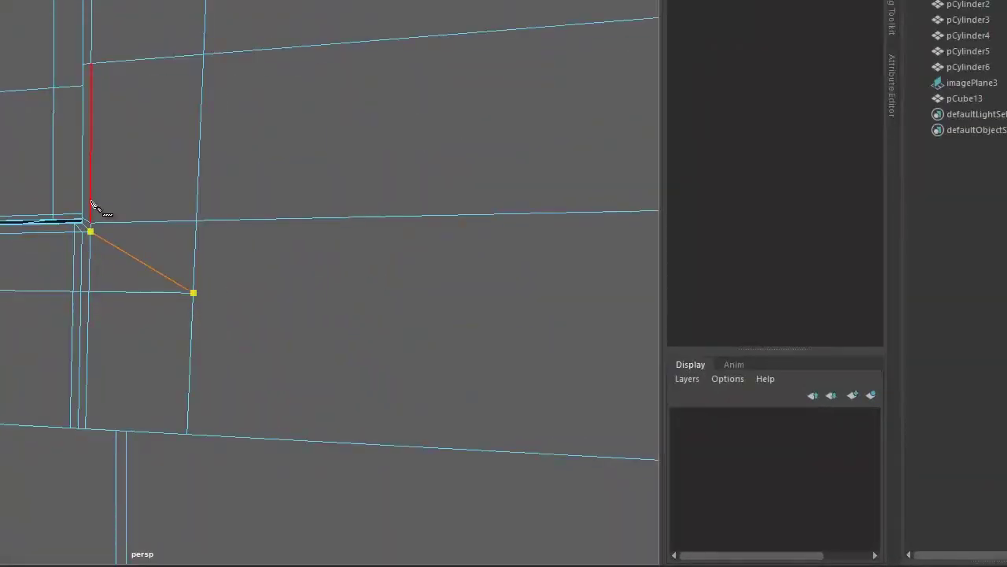
left_click_drag(288, 428, 323, 497)
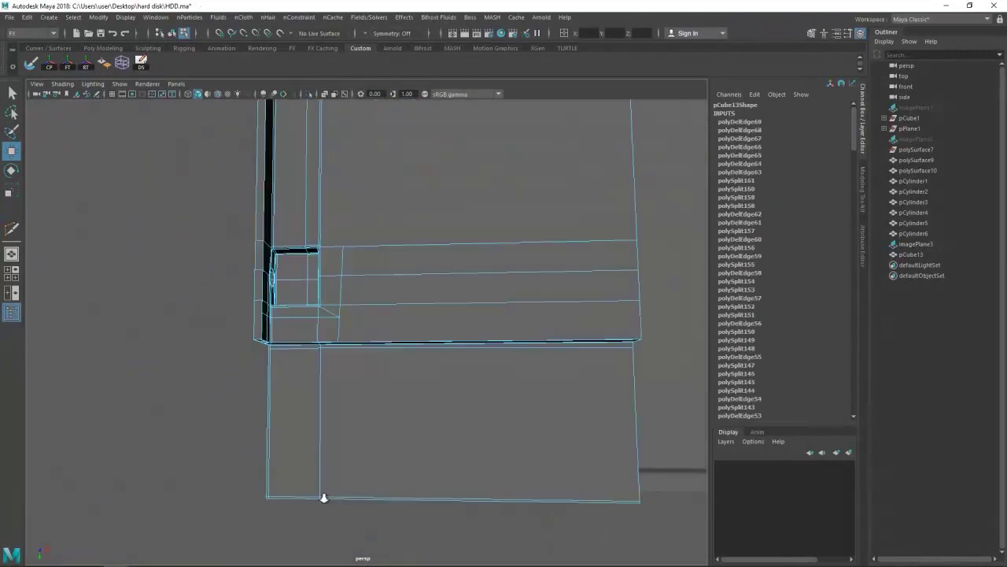
left_click_drag(323, 299, 281, 353)
- Check the casing shaded, then show only pCube13 in the view
key("5")
key("w")
left_click(464, 405)
key("4")
left_click(281, 352)
- Back in wireframe, insert an edge loop across the casing's side wall
key("ctrl+1")
left_click_drag(478, 430, 352, 325)
left_click_drag(352, 325, 352, 325)
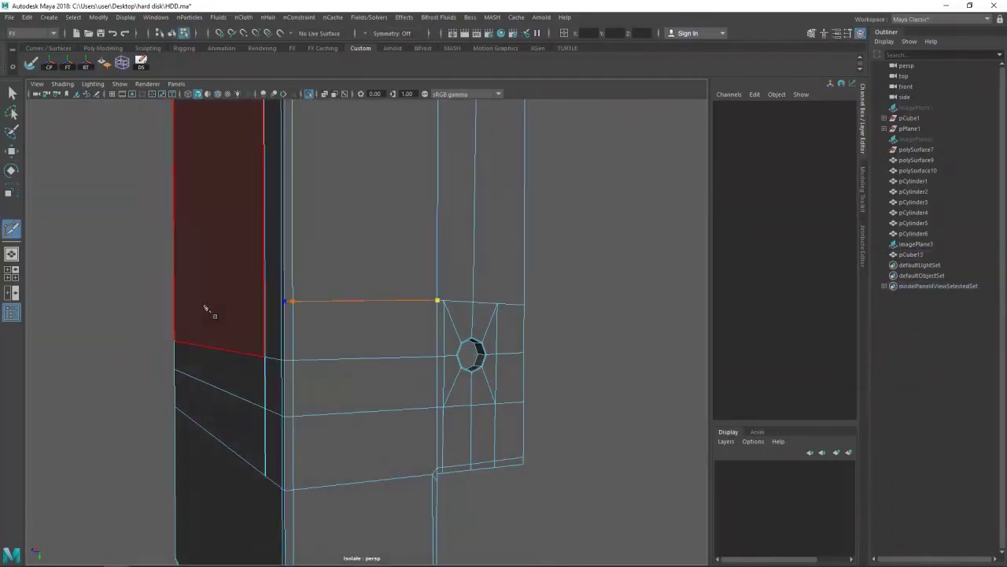
left_click(207, 309)
key("w")
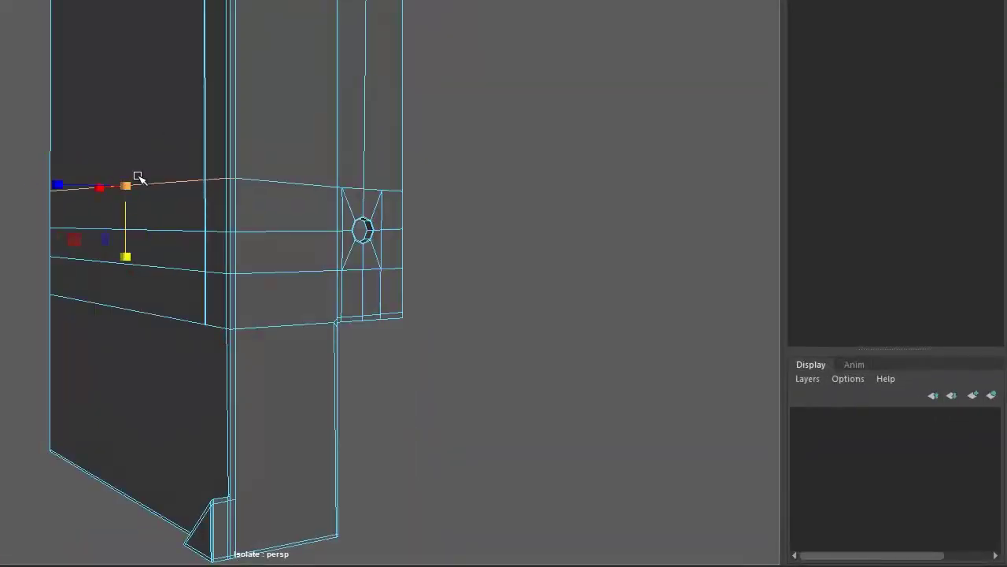
left_click_drag(125, 237, 139, 241)
left_click_drag(318, 191, 369, 302)
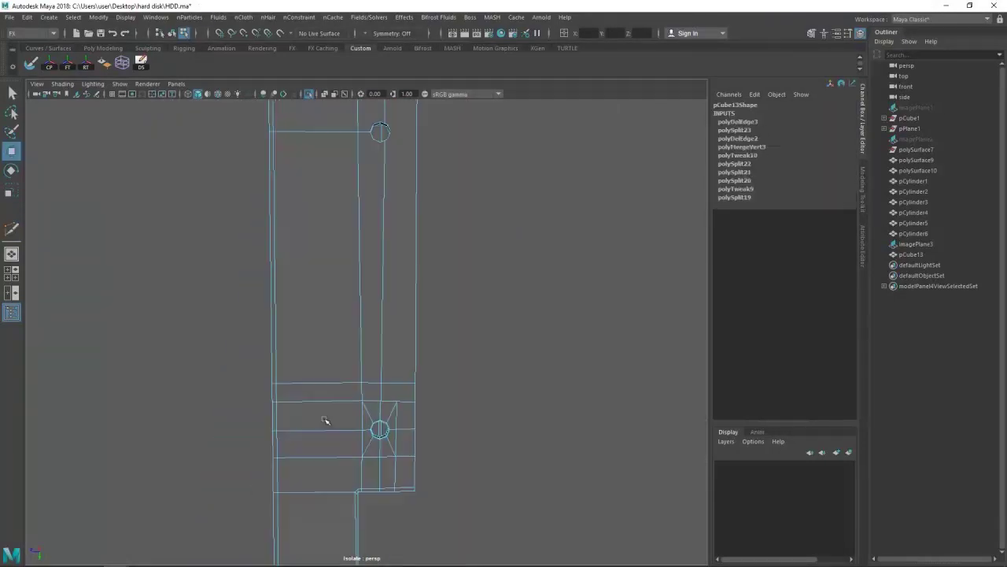
key("Return")
- Cut a diagonal edge to the corner vertex plus a supporting edge
left_click_drag(394, 306, 329, 319)
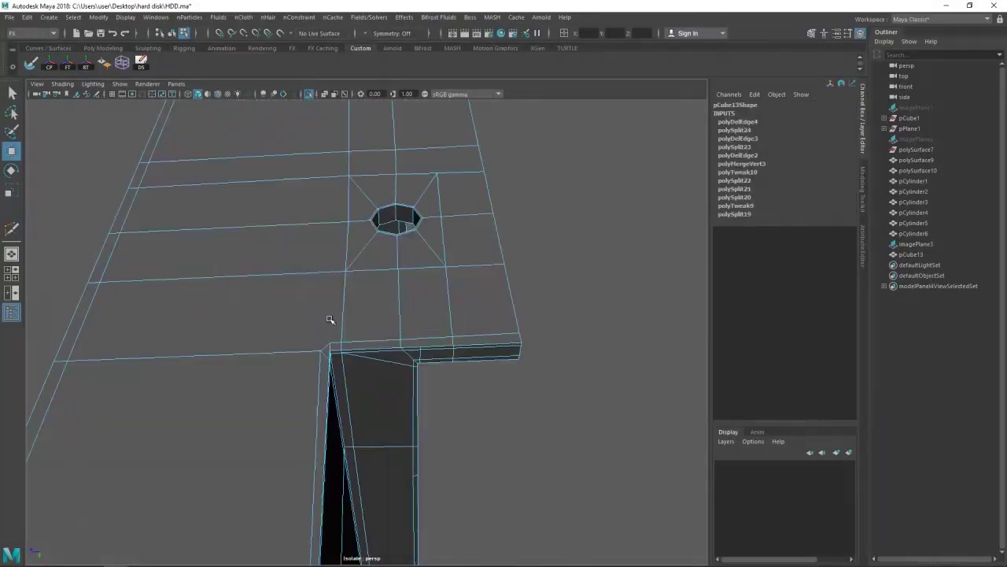
left_click_drag(318, 393, 346, 448)
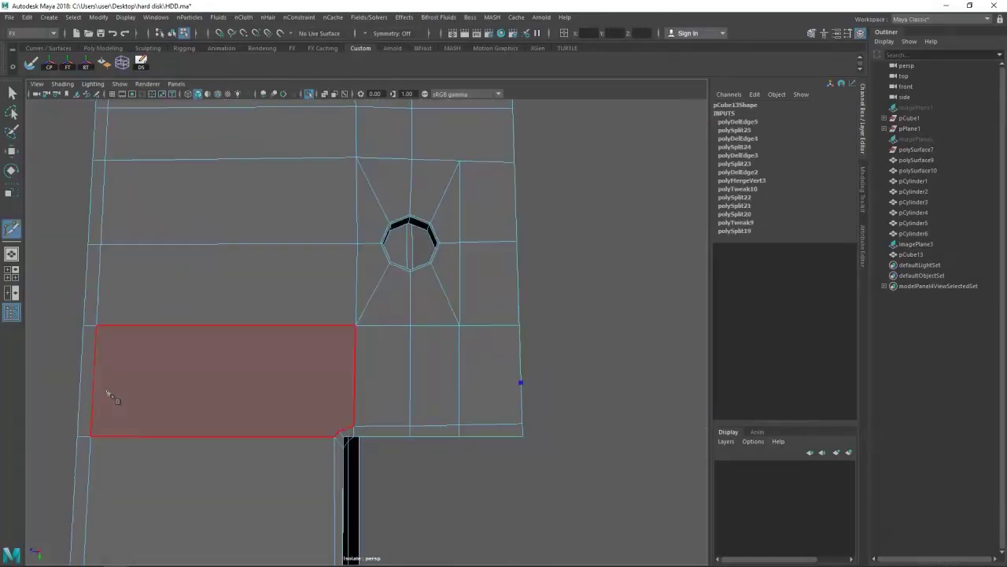
left_click_drag(323, 387, 418, 359)
left_click(350, 382)
key("Return")
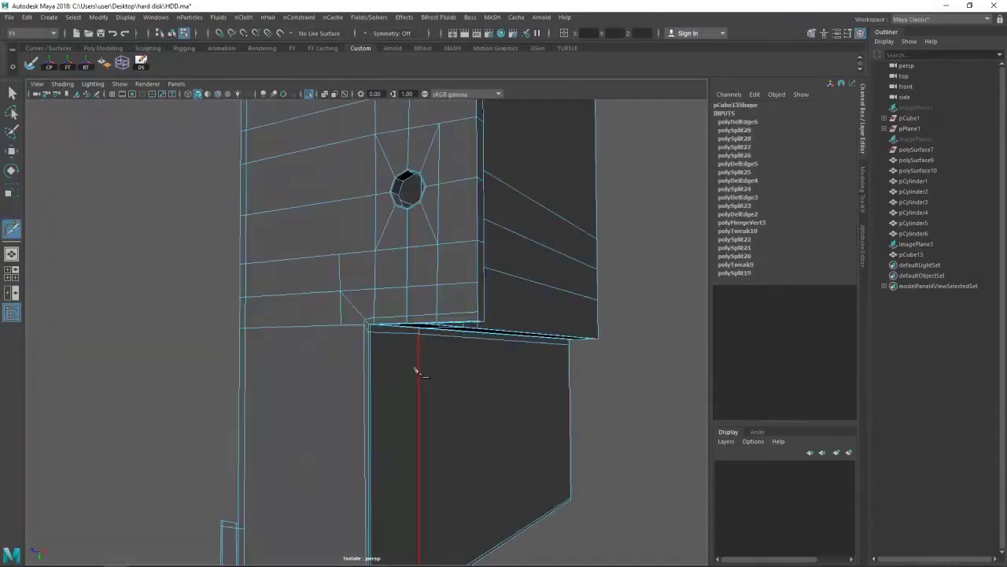
left_click(367, 320)
left_click_drag(343, 374, 335, 344)
key("Return")
- Cut a vertical edge down the notch face and start a cut beside the hole
left_click(367, 288)
left_click_drag(387, 449, 315, 321)
left_click(330, 437)
key("Return")
left_click(290, 248)
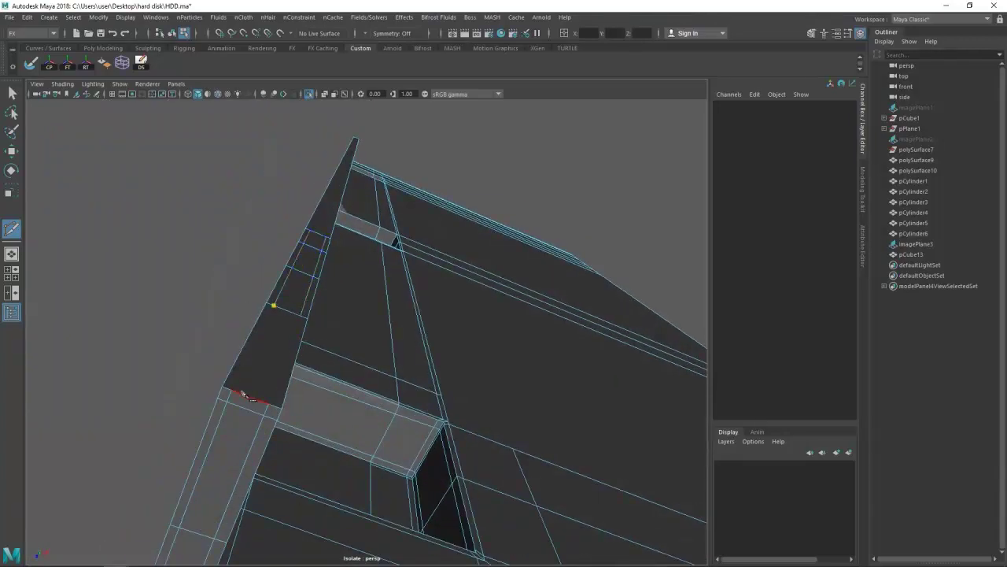
left_click_drag(254, 403, 294, 377)
- Add a cut point near the model's corner, then resume cutting
key("w")
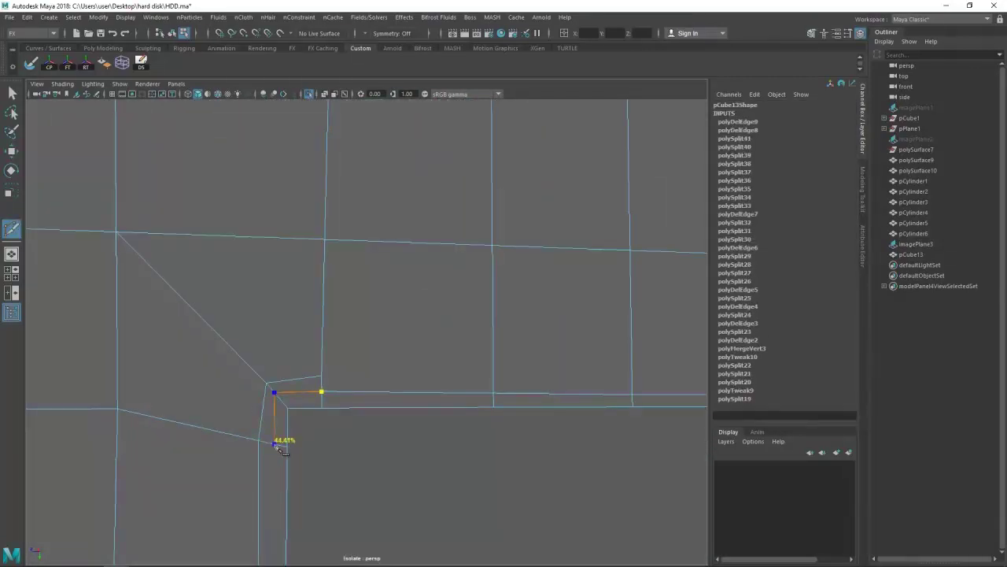
left_click_drag(326, 407, 330, 323)
left_click(325, 439)
key("w")
left_click_drag(326, 439, 288, 427)
key("ctrl+shift+x")
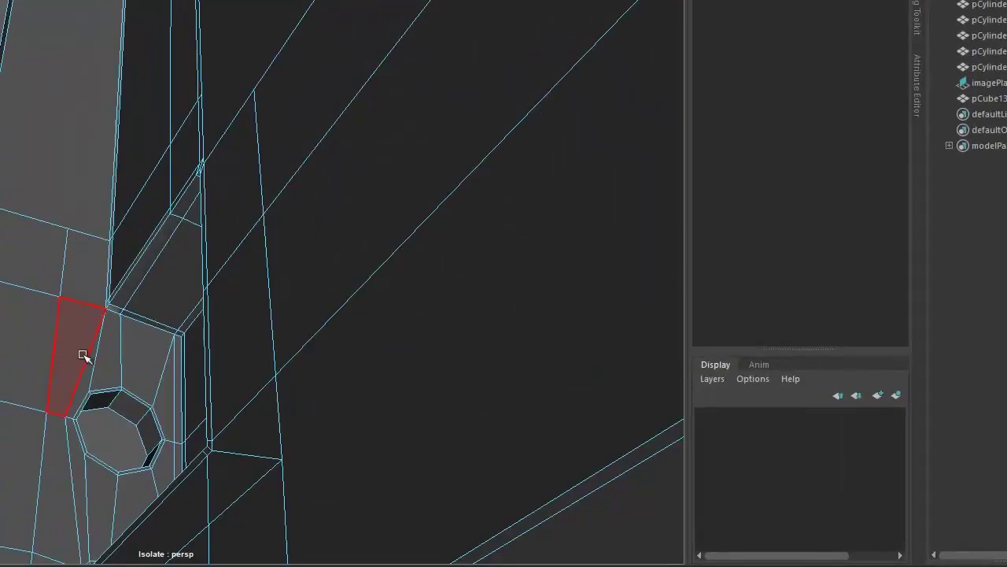
- Delete the unwanted edge near the screw hole
left_click(82, 356)
left_click_drag(83, 356, 364, 410)
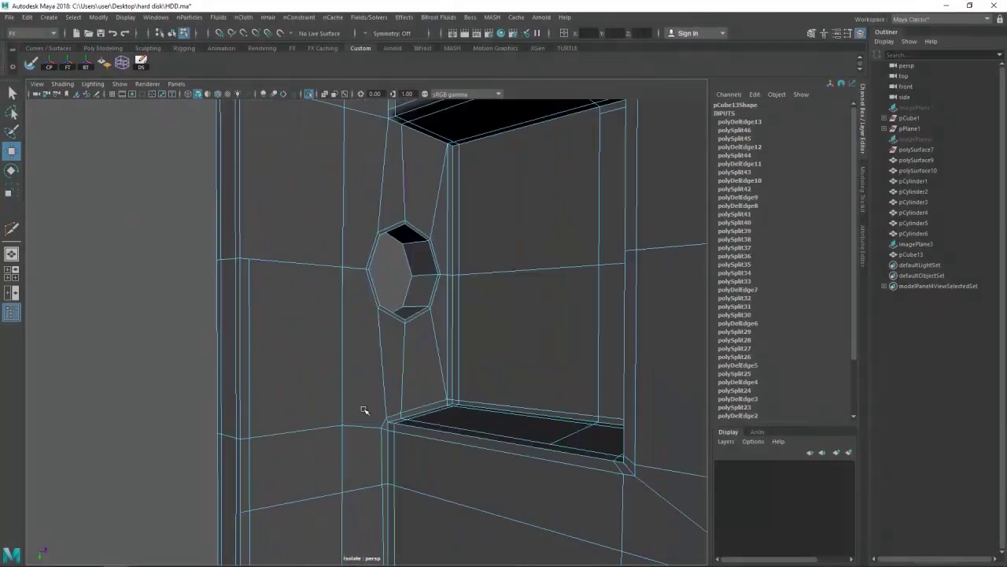
scroll("up", 3)
key("Delete")
left_click_drag(287, 444, 295, 427)
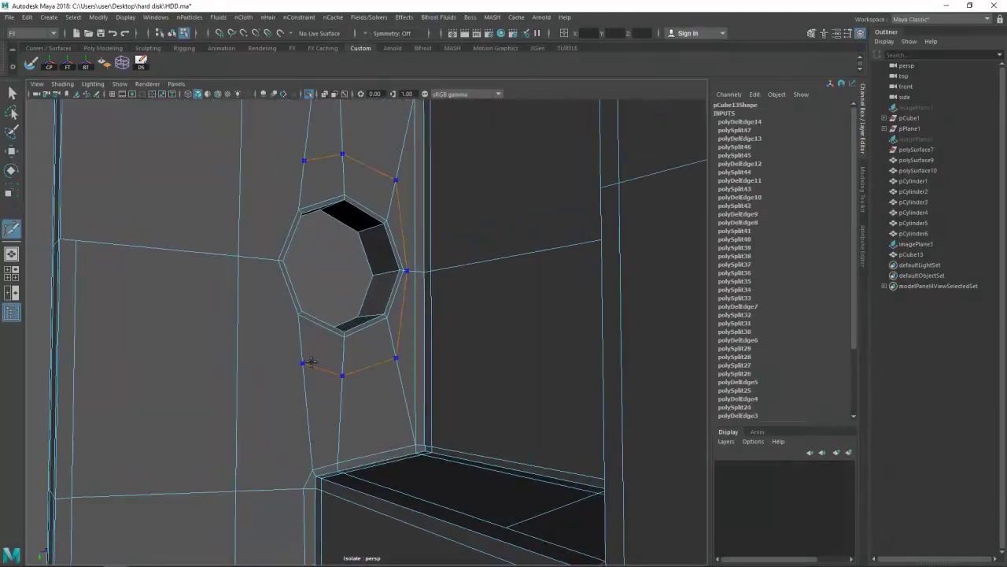
- Cut a horizontal edge beside the octagonal hole
left_click(304, 363)
left_click_drag(266, 371, 255, 400)
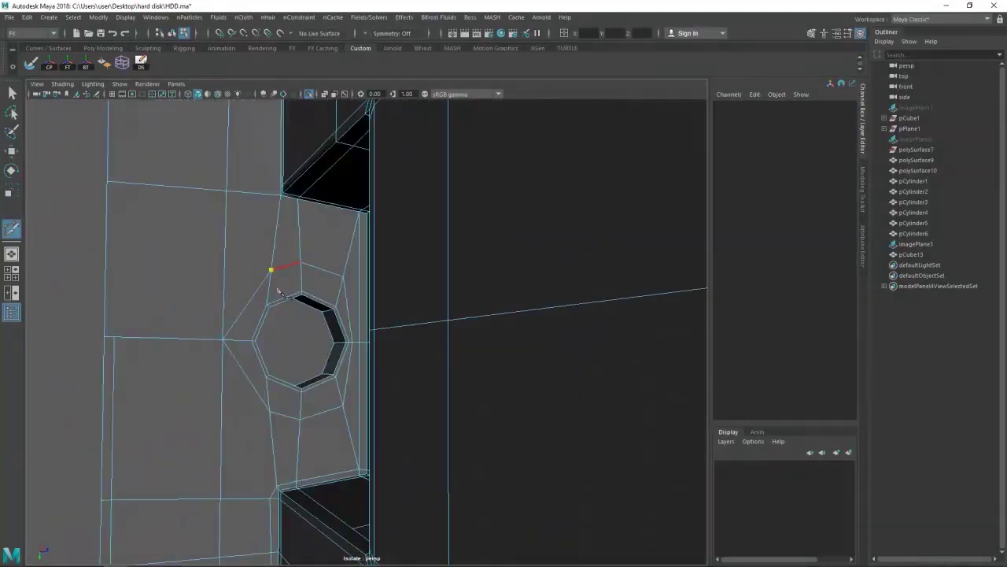
left_click_drag(169, 409, 275, 407)
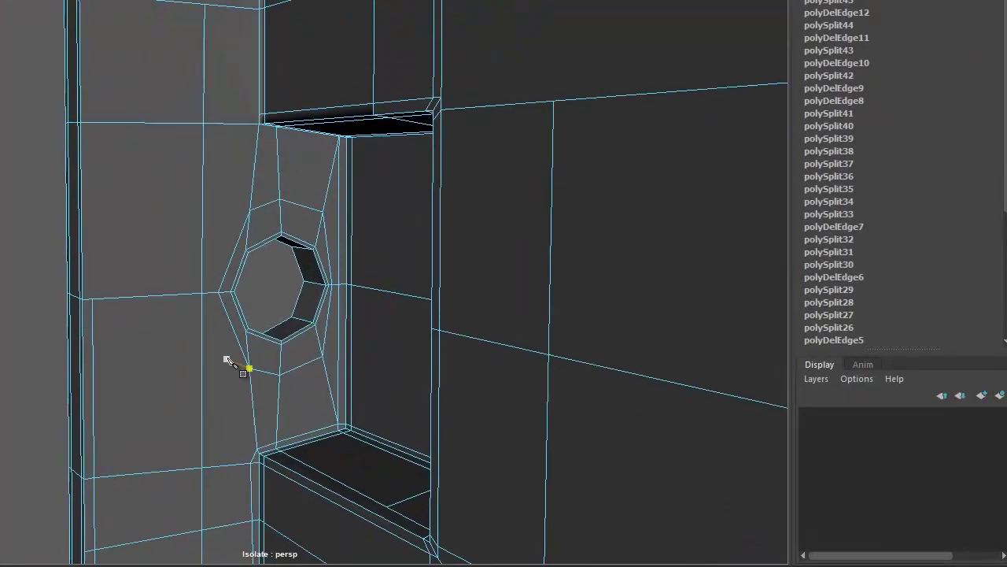
left_click(79, 376)
left_click(99, 218)
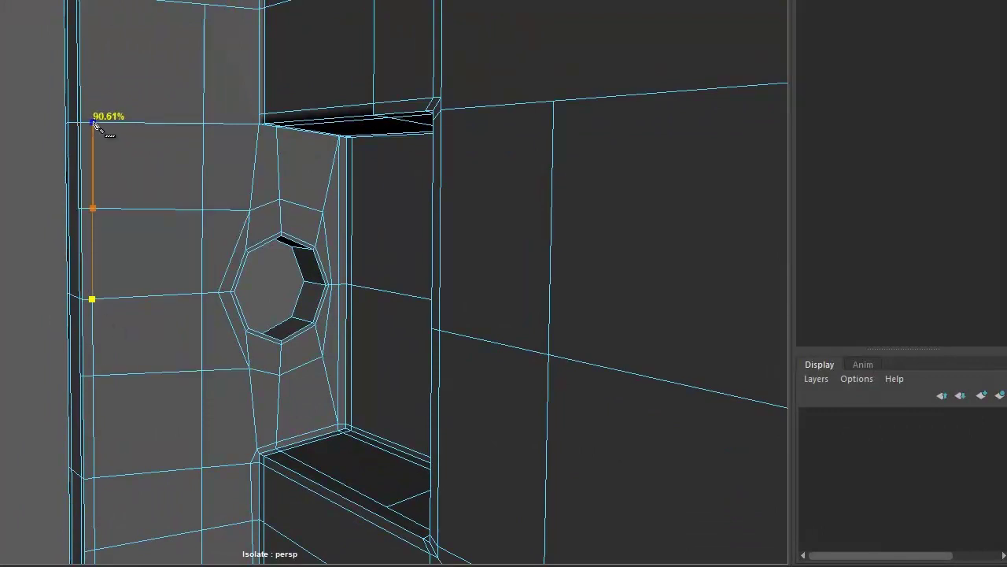
- Select the casing, switch to the Modeling menu set, and zoom in on the hole
left_click_drag(209, 257, 236, 324)
left_click_drag(311, 412, 334, 297)
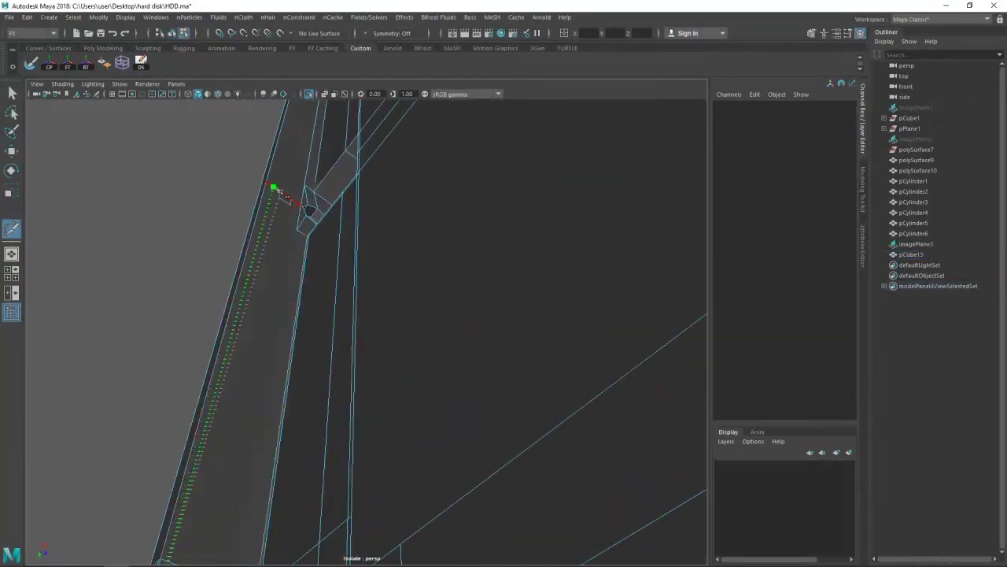
left_click_drag(187, 259, 417, 348)
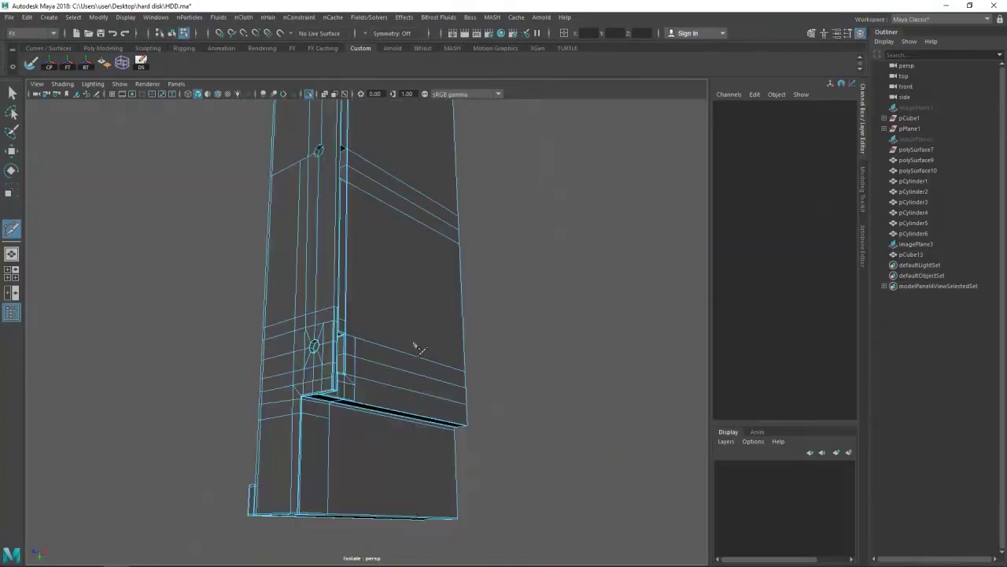
left_click_drag(303, 274, 459, 248)
left_click(293, 266)
key("F2")
key("w")
left_click_drag(419, 145, 369, 349)
key("F8")
key("w")
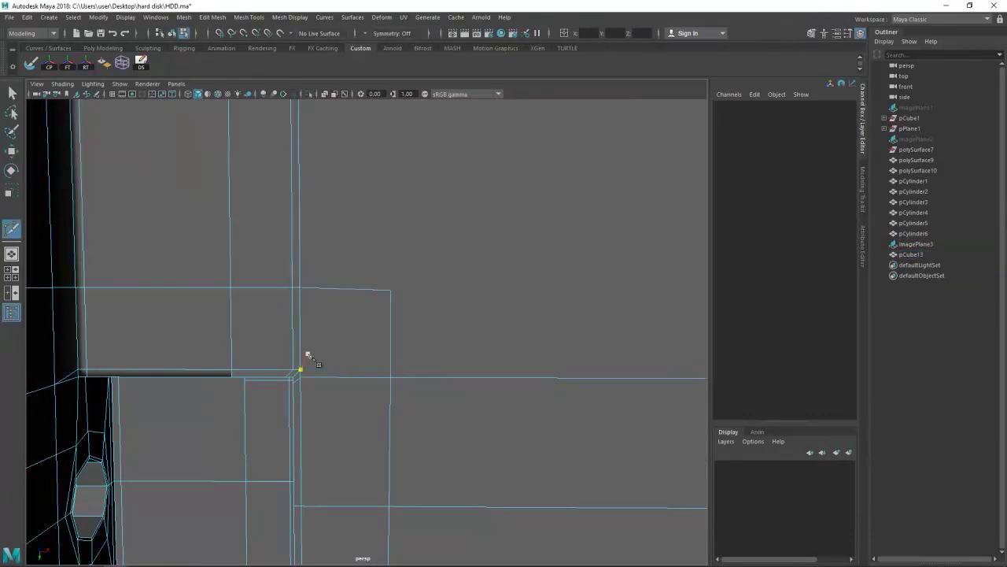
- Delete the stray cut edge on the casing's top face
left_click(303, 263)
left_click_drag(303, 263, 317, 405)
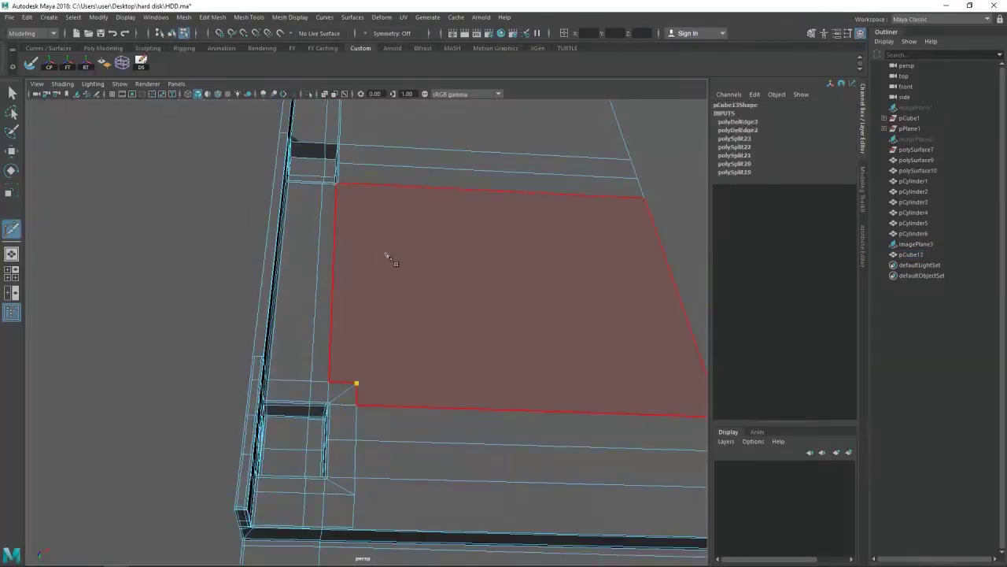
left_click_drag(389, 324, 394, 386)
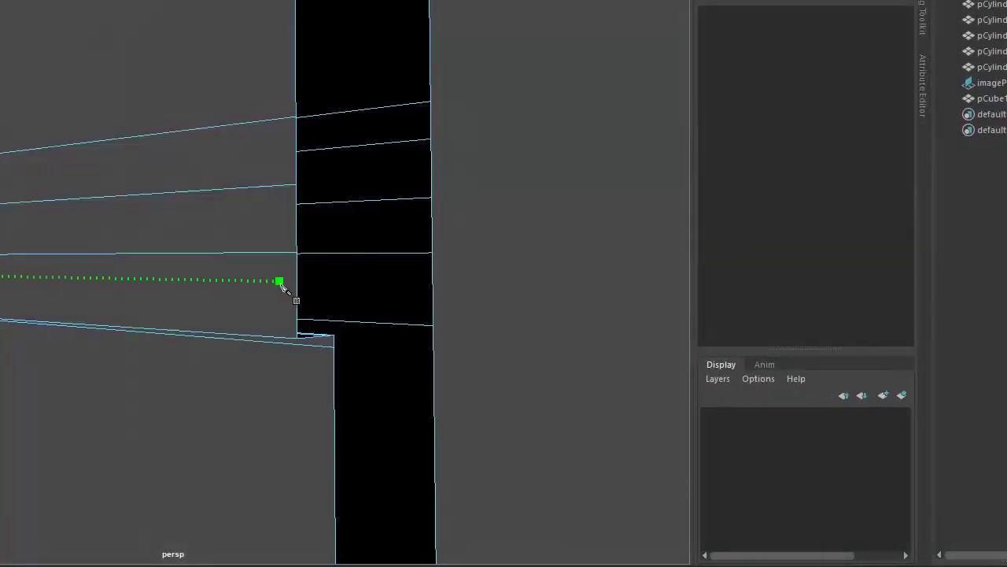
left_click_drag(285, 342, 334, 333)
left_click_drag(390, 388, 385, 152)
scroll("up", 3)
scroll("up", 3)
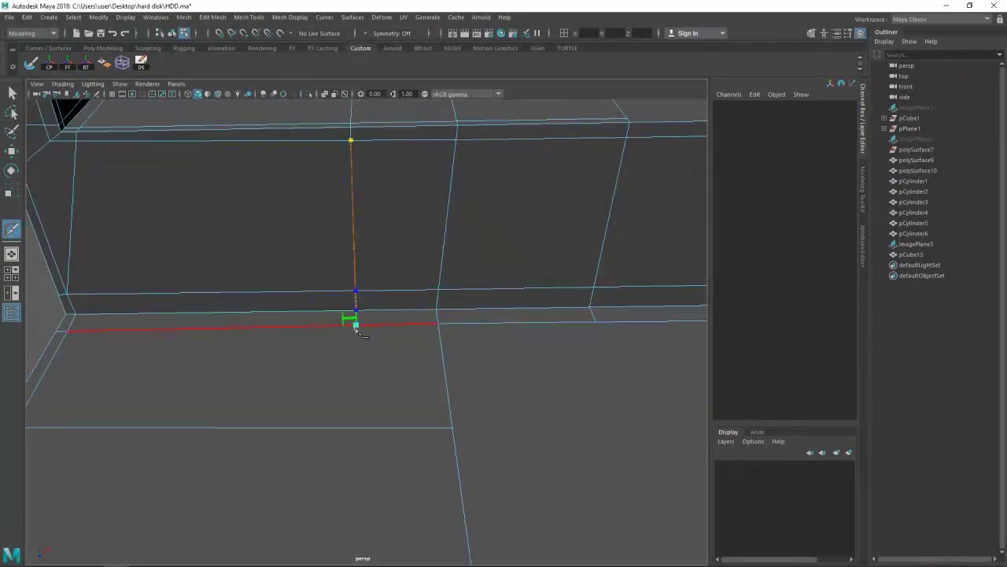
scroll("down", 3)
scroll("up", 3)
- Cut a new edge along the casing's bottom lip
left_click_drag(375, 276, 227, 367)
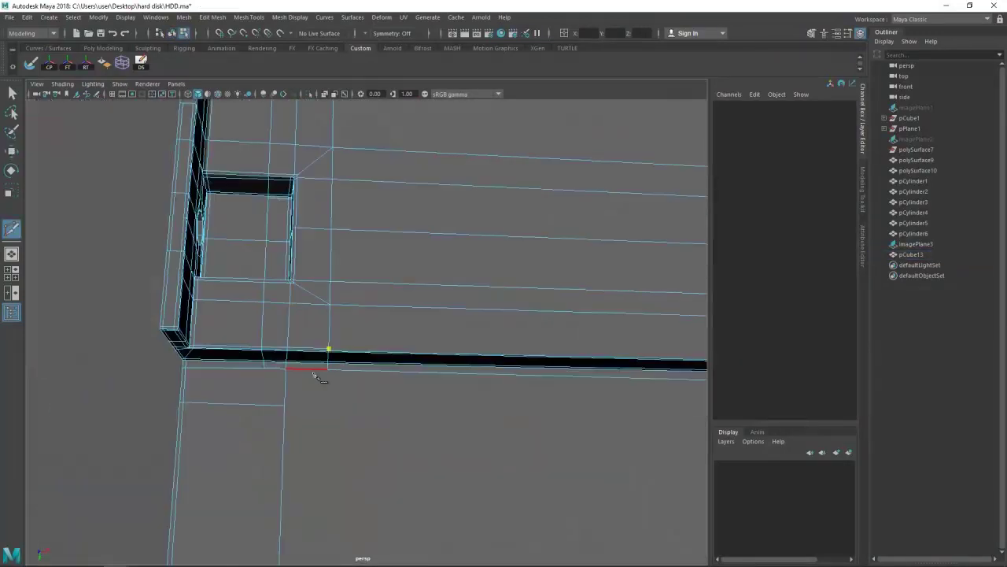
scroll("up", 3)
scroll("down", 3)
left_click_drag(393, 348, 233, 358)
left_click_drag(228, 408, 463, 229)
left_click_drag(353, 326, 325, 343)
left_click_drag(295, 409, 391, 389)
left_click_drag(391, 389, 659, 359)
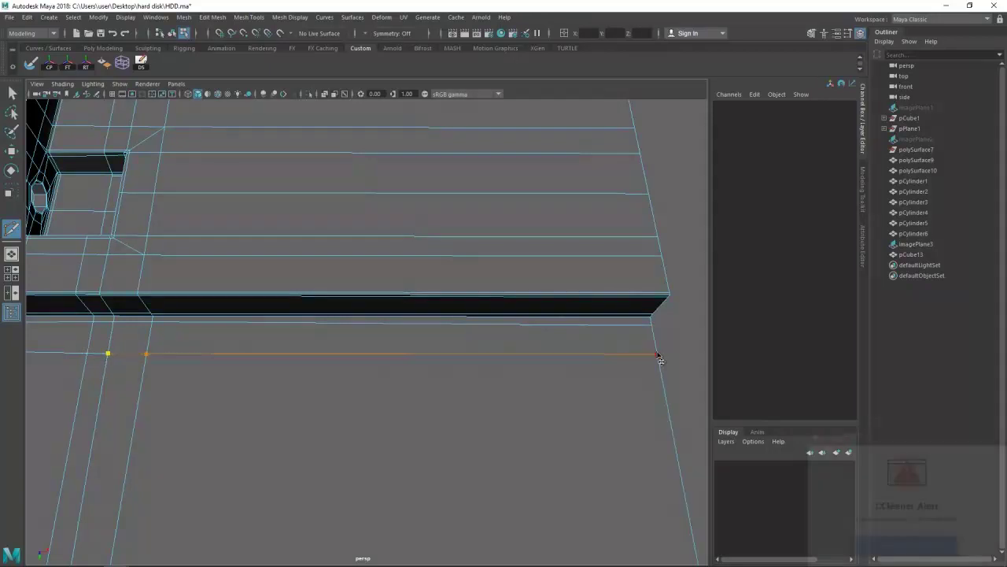
key("w")
- Delete the stray lip edge and the unwanted edges at the casing corner
left_click_drag(659, 360, 381, 329)
key("F10")
left_click(375, 329)
key("Delete")
left_click_drag(363, 387, 182, 331)
key("y")
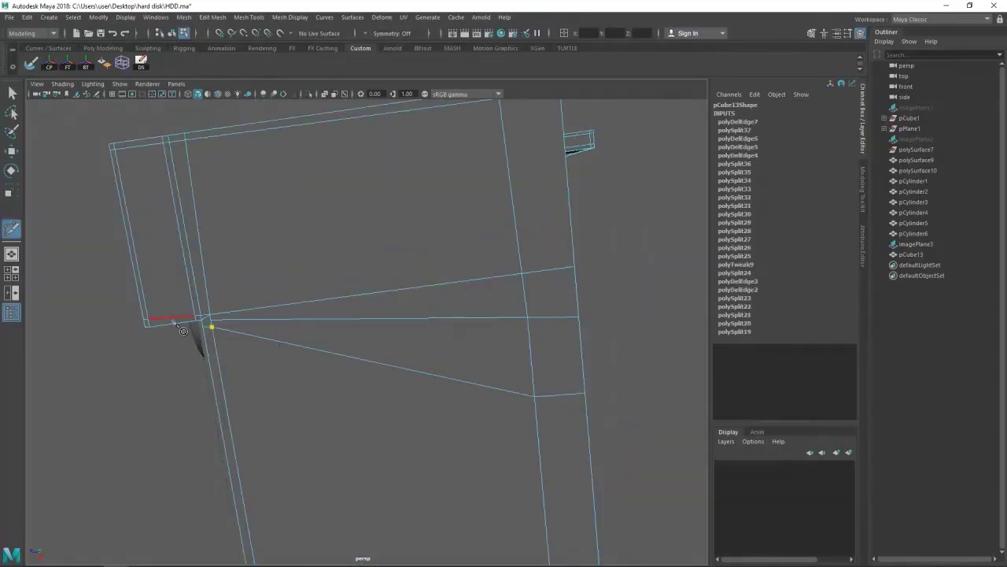
left_click_drag(230, 388, 349, 415)
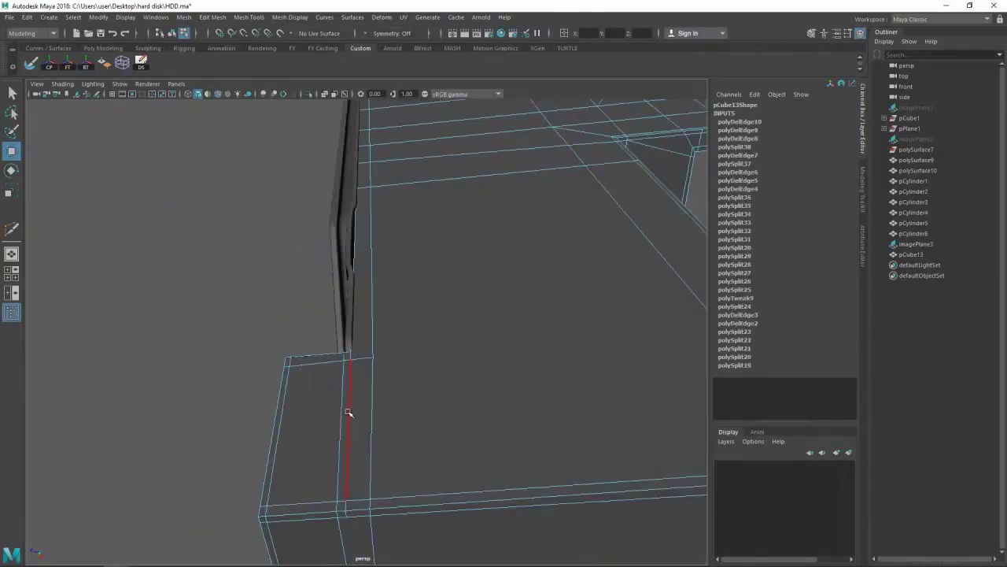
key("Delete")
left_click_drag(270, 412, 551, 371)
key("y")
left_click_drag(405, 388, 406, 390)
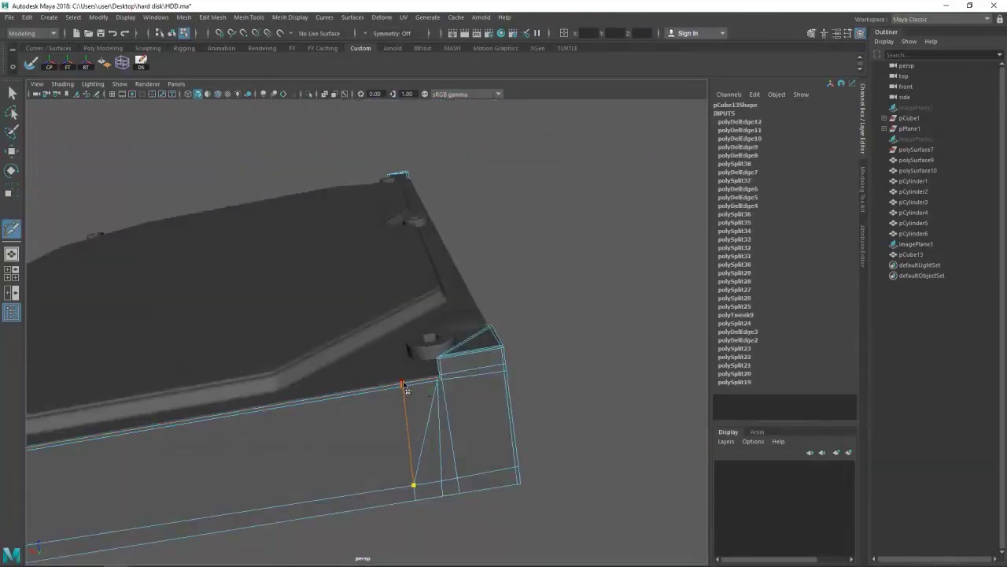
- Isolate the casing and select an edge loop to check the corner edges
key("ctrl+1")
left_click_drag(321, 109, 333, 252)
key("y")
left_click_drag(416, 225, 380, 289)
left_click_drag(387, 396, 366, 326)
double_click(352, 226)
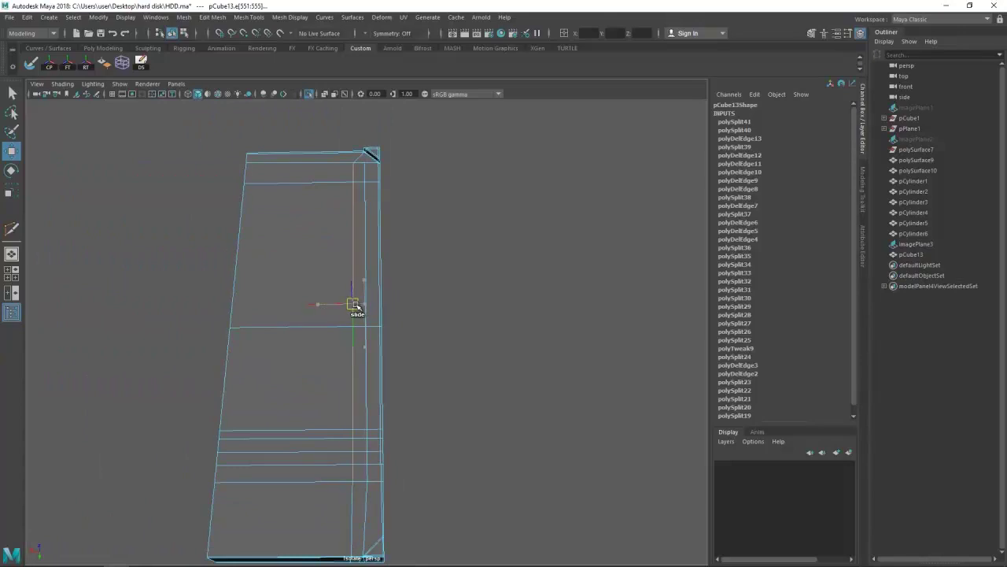
- Frame the whole casing in the view
key("y")
scroll("up", 3)
scroll("down", 3)
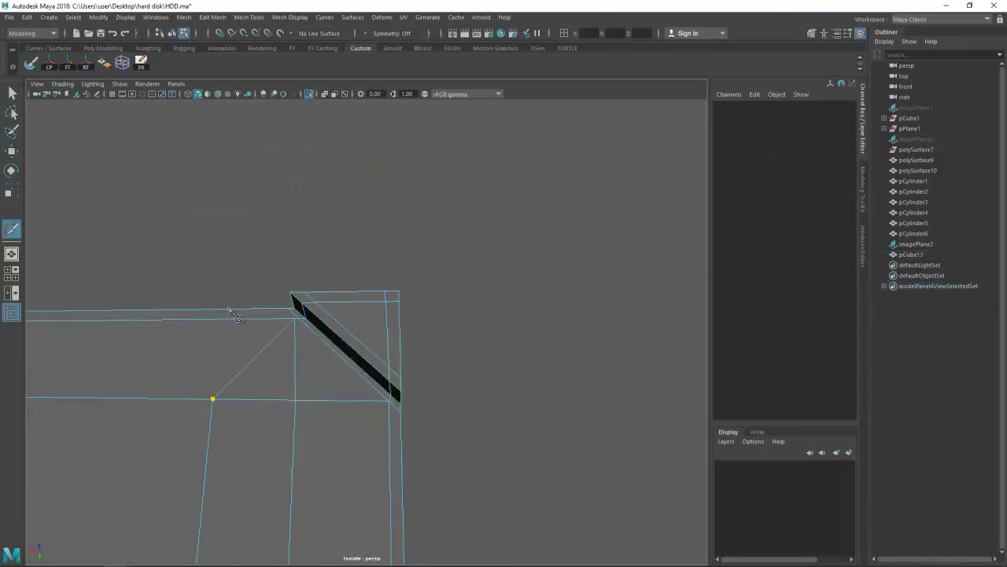
key("w")
key("f")
key("F8")
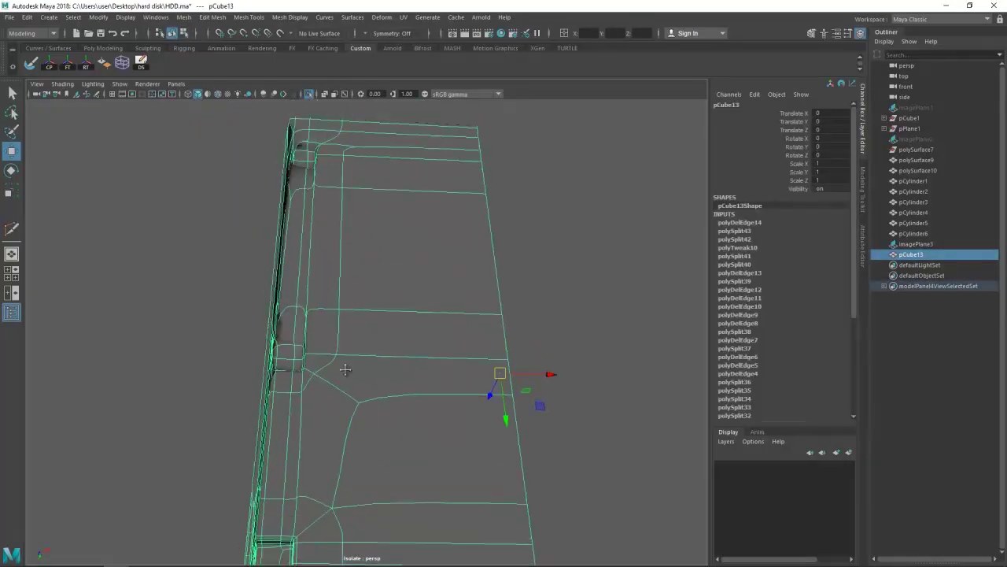
- Multi-Cut a new edge from the screw-boss recess corner
key("y")
scroll("up", 3)
scroll("up", 3)
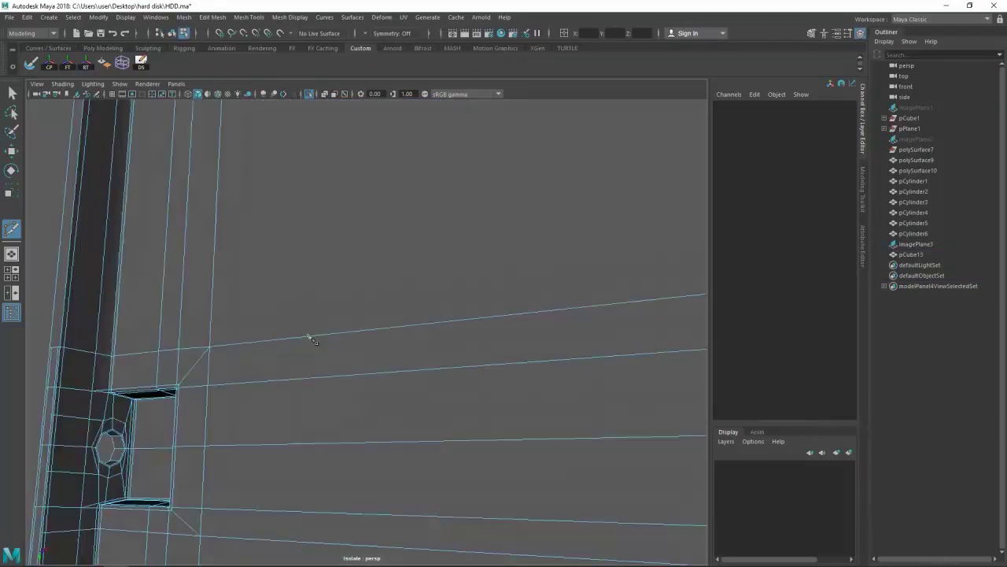
left_click(413, 266)
scroll("up", 3)
left_click(132, 209)
key("w")
- Remove the unwanted edge from the casing near the recess corner
left_click_drag(260, 295, 102, 232)
scroll("up", 3)
left_click_drag(150, 342, 316, 459)
left_click(470, 410)
key("Delete")
left_click_drag(378, 406, 355, 362)
key("y")
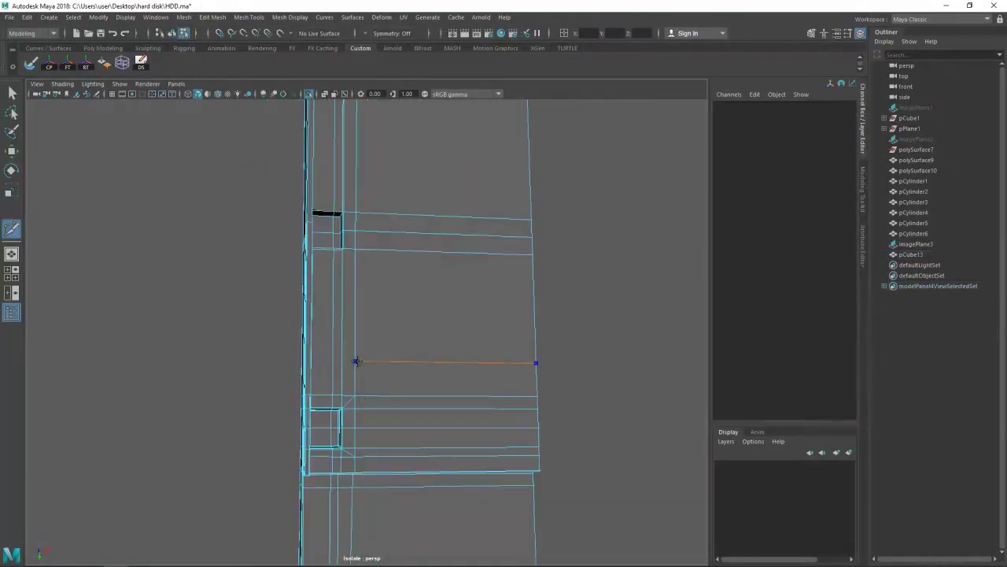
left_click_drag(365, 299, 316, 409)
- Extract the screw-boss faces and move the piece down and left, off the casing
left_click(314, 411)
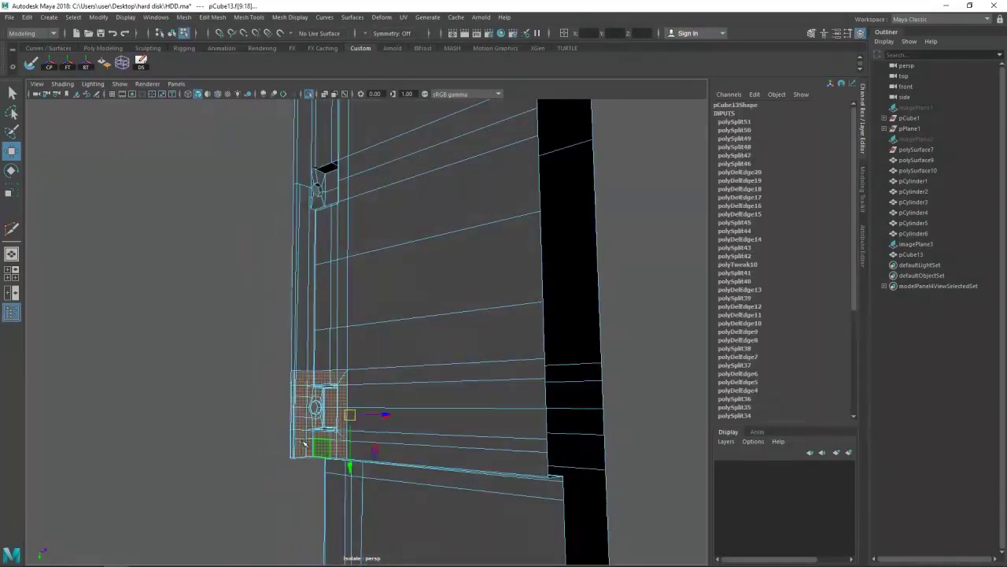
left_click_drag(316, 388, 132, 454)
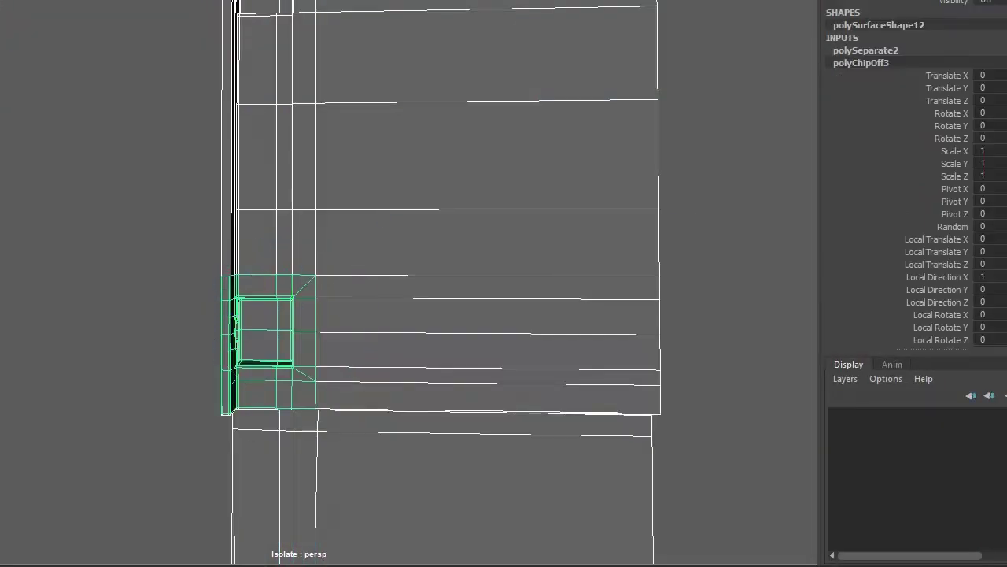
left_click_drag(277, 315, 242, 389)
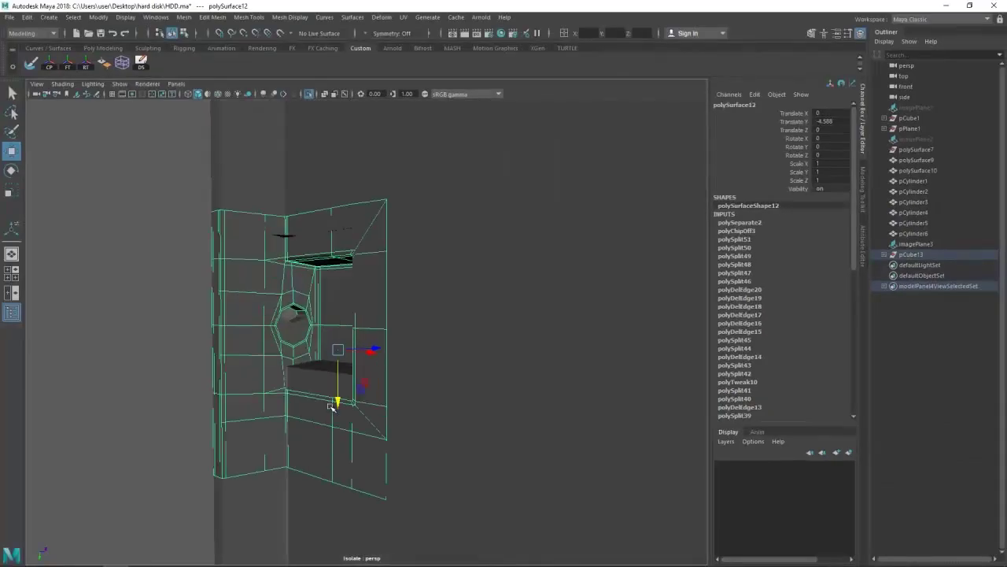
left_click_drag(335, 370, 186, 346)
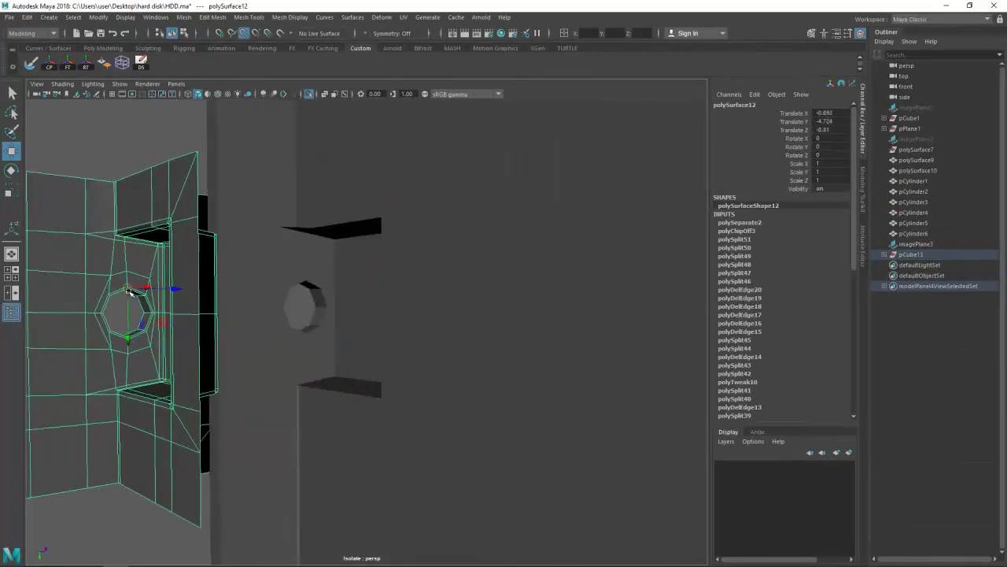
- Select and frame polySurface11, then view the recess close up
scroll("down", 3)
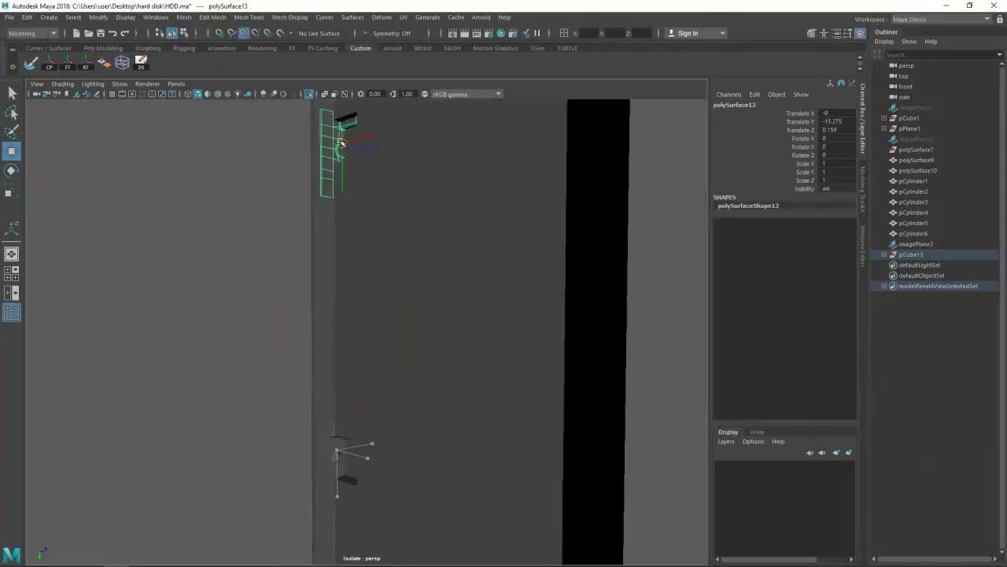
scroll("up", 3)
left_click(110, 305)
key("f")
left_click_drag(318, 315, 337, 366)
left_click_drag(281, 384, 363, 275)
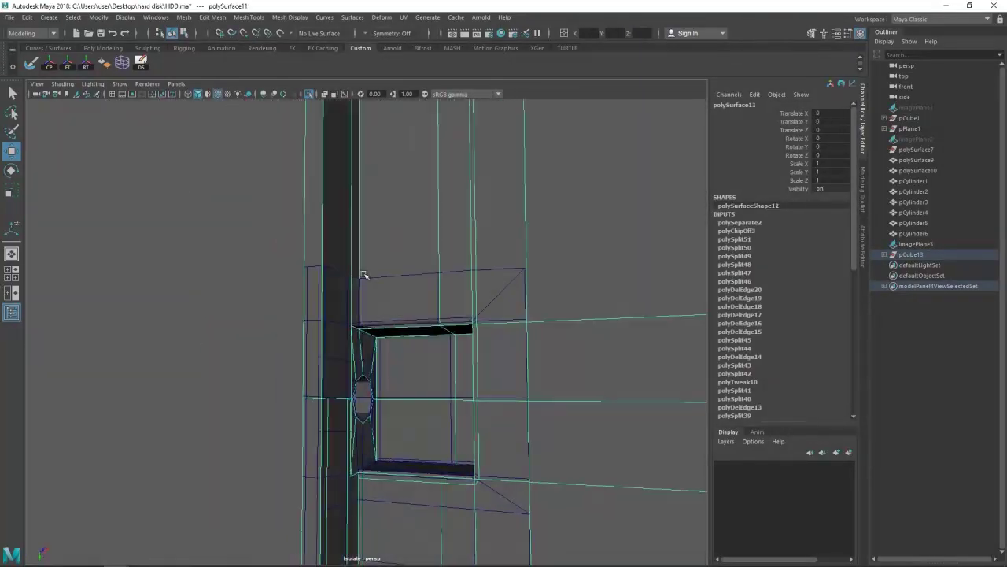
- Insert a Multi-Cut edge along the recess's top edge
left_click_drag(364, 275, 277, 180)
left_click_drag(277, 180, 315, 205)
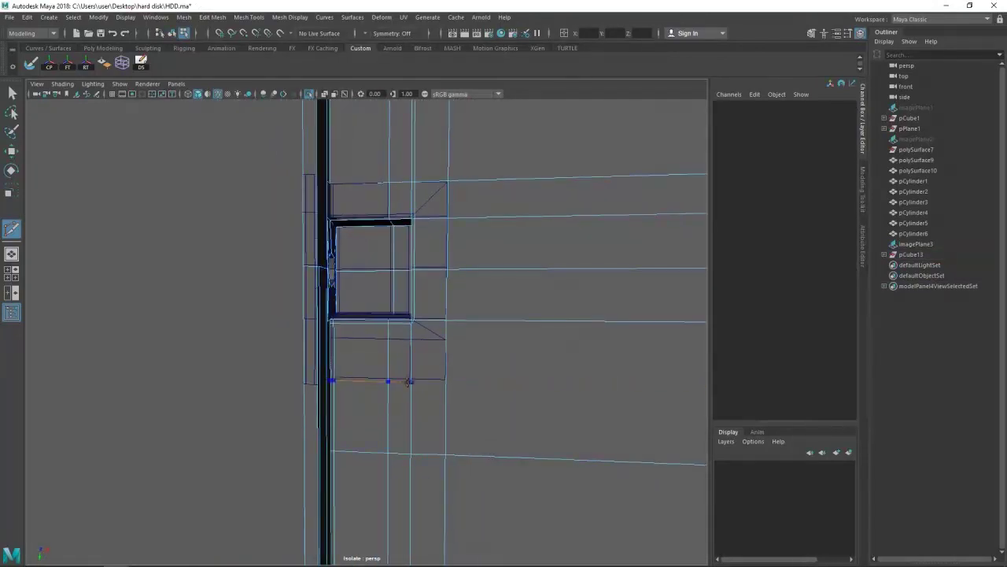
left_click_drag(449, 386, 349, 387)
left_click_drag(356, 421, 315, 79)
left_click(362, 103)
key("Return")
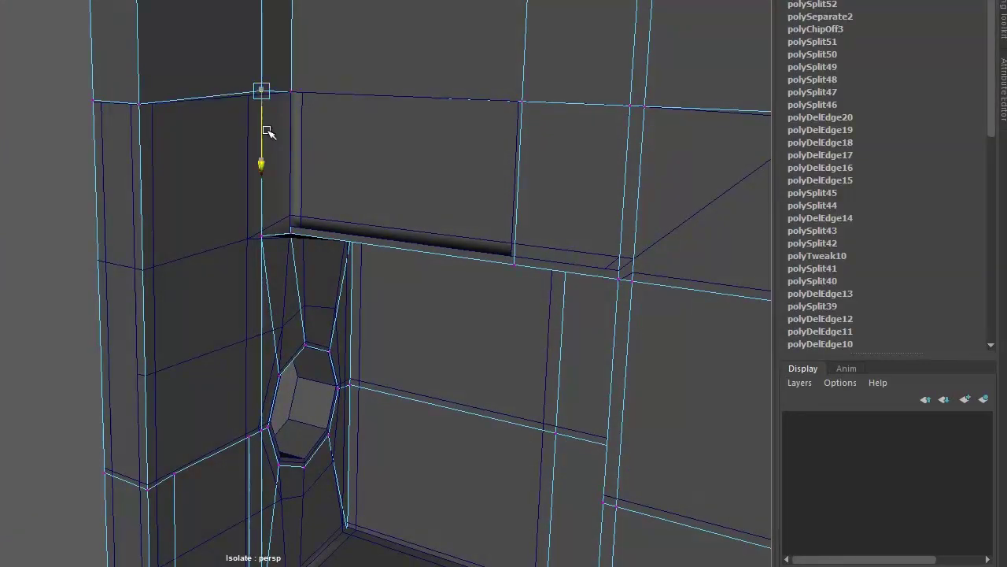
- Select the faces around the recess, then pick casing polySurface11 for face editing
left_click_drag(295, 112, 79, 108)
left_click_drag(79, 108, 228, 168)
left_click_drag(352, 206, 358, 356)
left_click(358, 357)
key("F11")
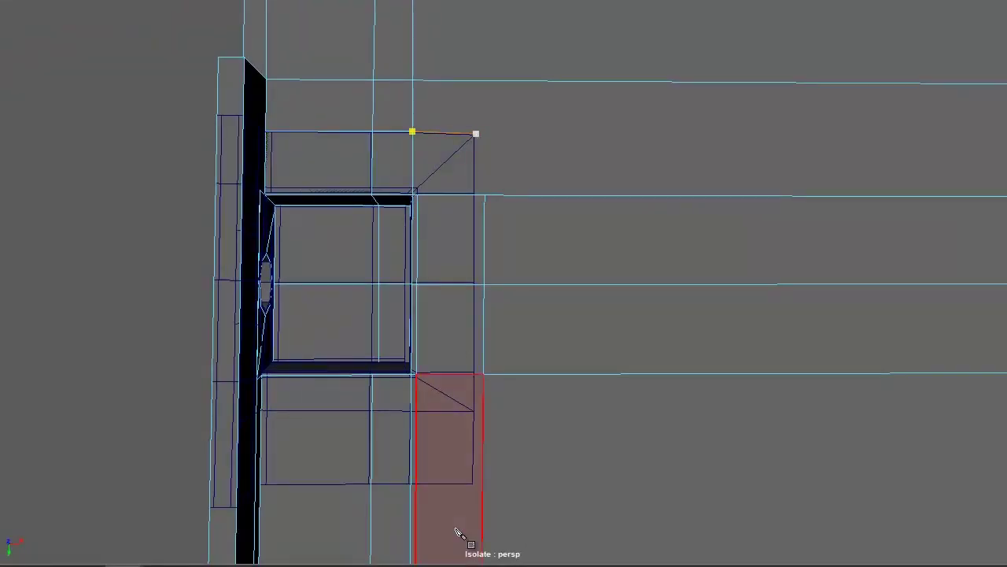
- Bring the recessed box into a frontal view and select the pCube13 casing
scroll("up", 3)
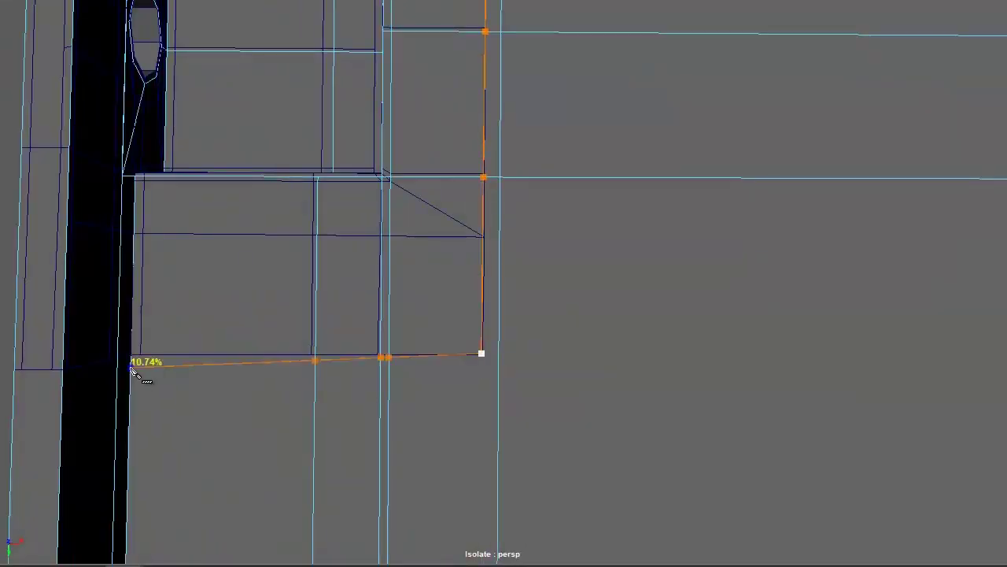
left_click_drag(169, 416, 250, 383)
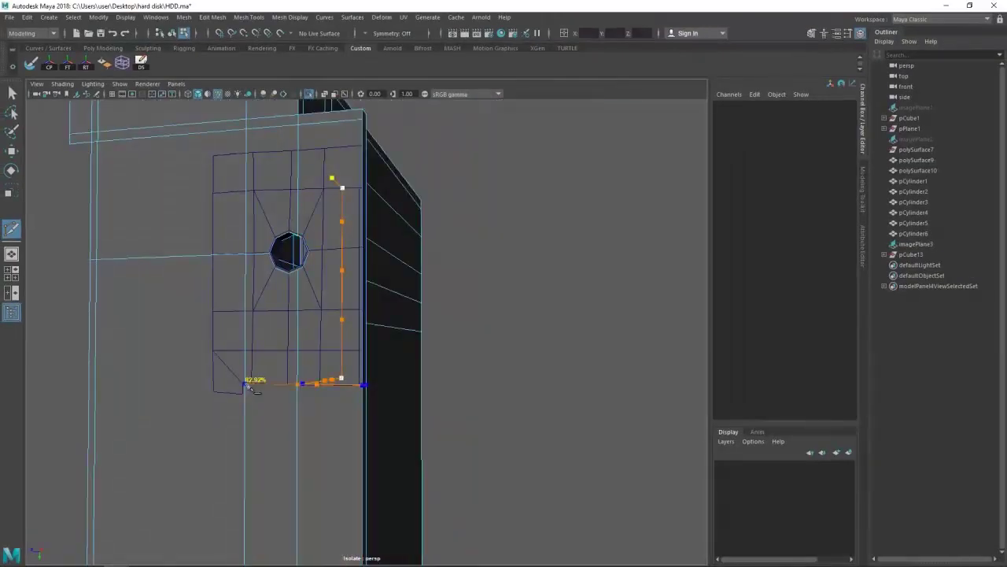
left_click_drag(213, 156, 329, 233)
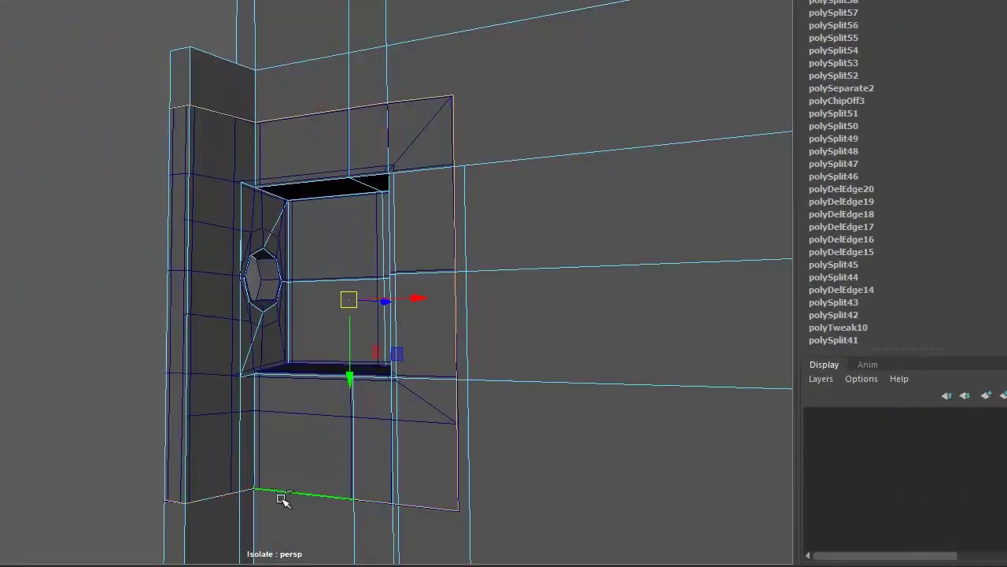
left_click_drag(121, 258, 122, 363)
left_click_drag(198, 422, 117, 197)
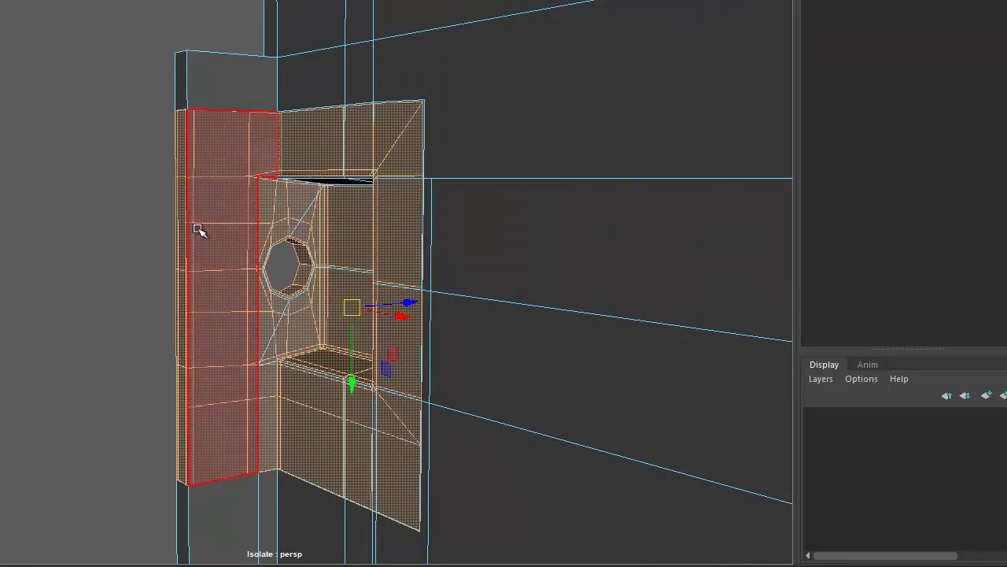
left_click_drag(241, 129, 338, 315)
scroll("up", 3)
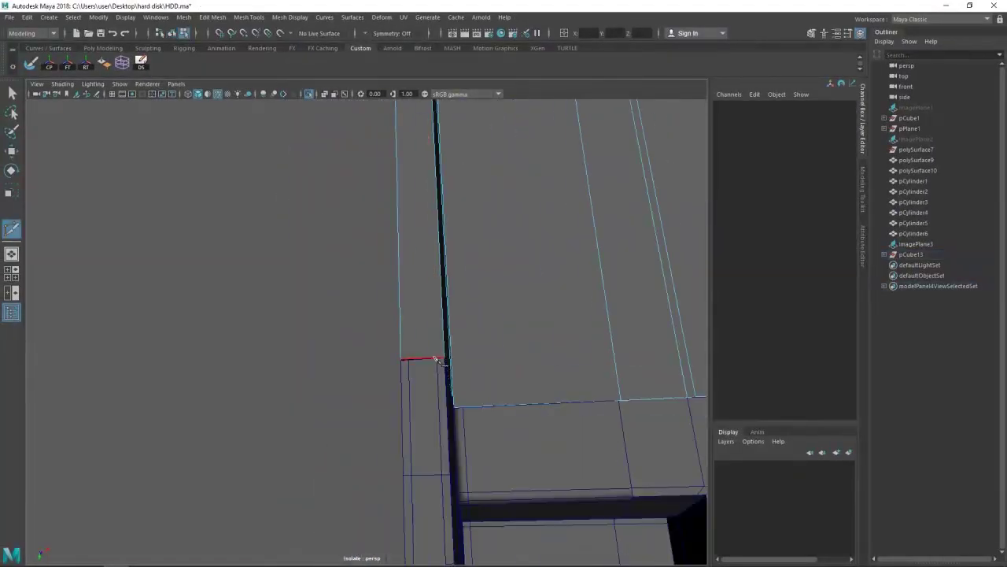
left_click_drag(463, 329, 417, 307)
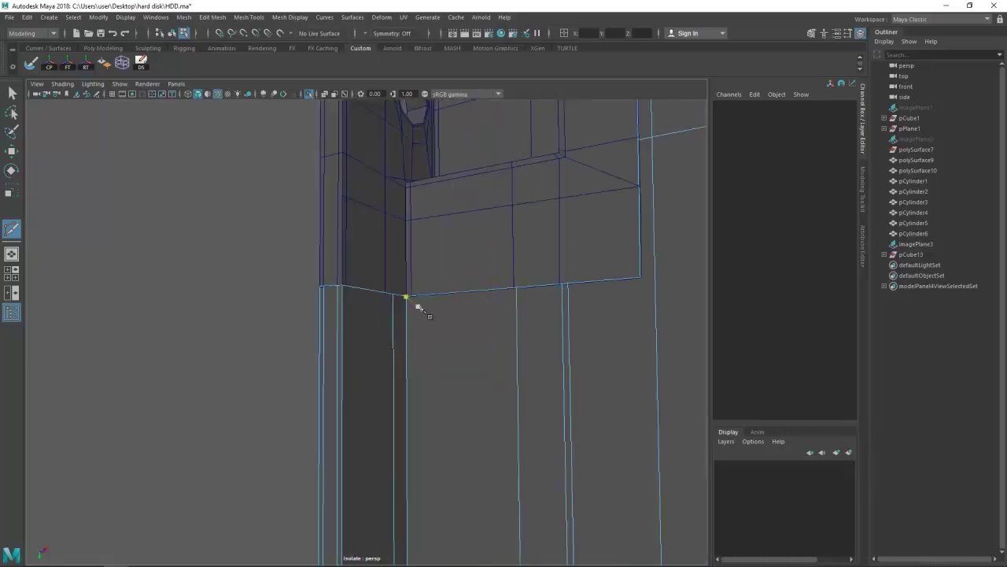
scroll("up", 3)
left_click(345, 298)
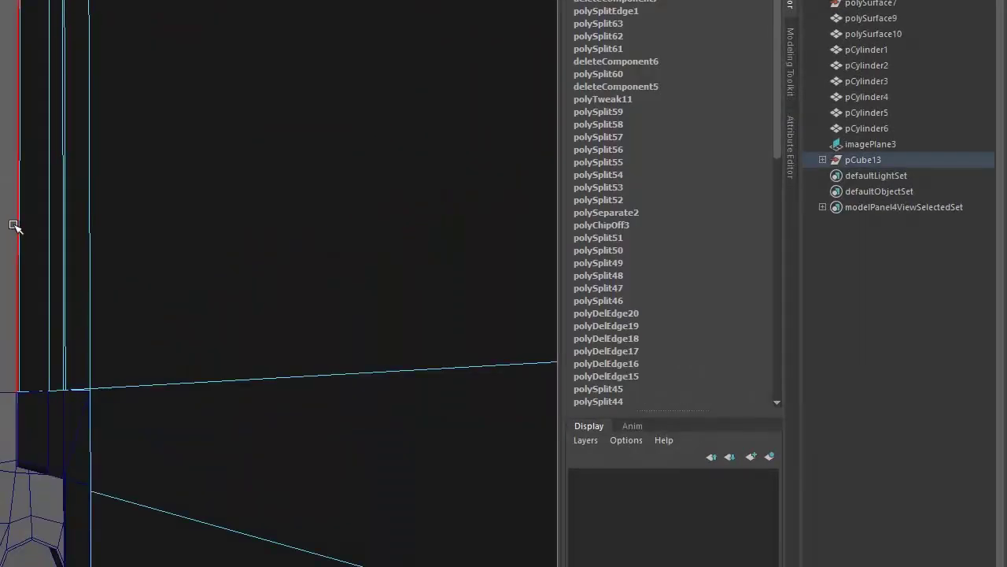
- Cut a new edge across the casing side near the box corner
left_click_drag(364, 344, 333, 353)
scroll("up", 3)
left_click_drag(341, 428, 399, 375)
scroll("up", 3)
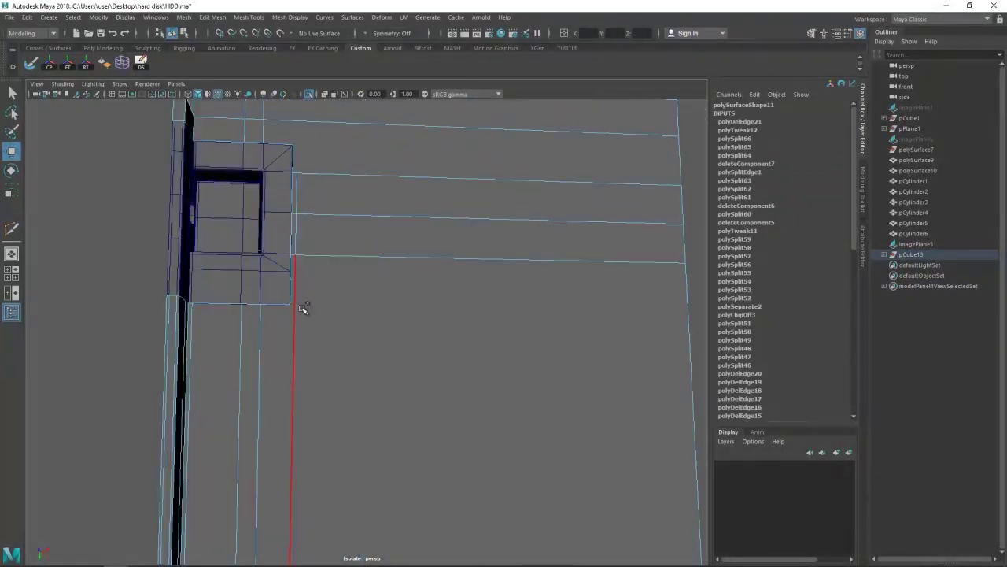
scroll("down", 3)
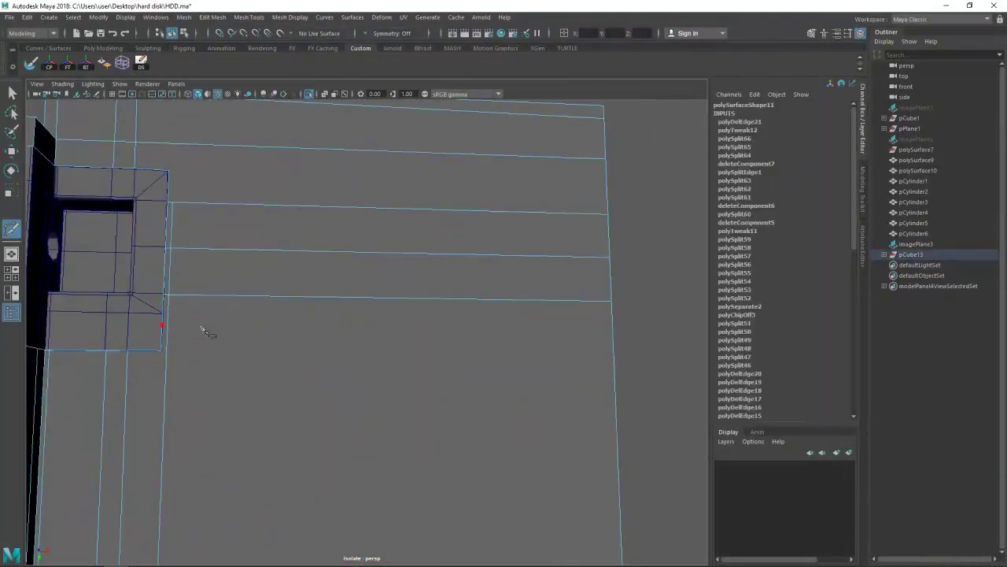
left_click(612, 320)
scroll("down", 3)
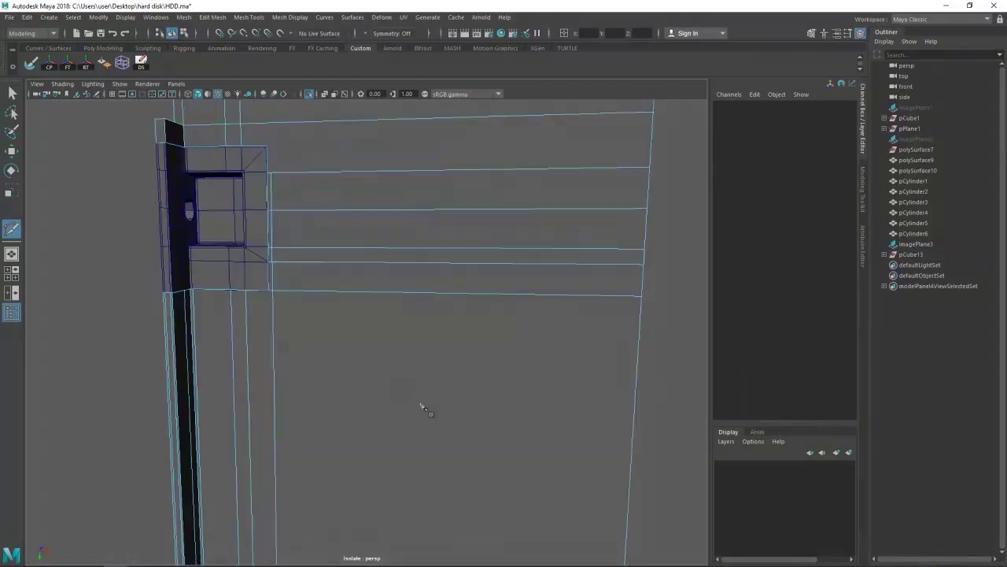
scroll("up", 3)
key("w")
- Select a vertex on the new cut and adjust its position
key("y")
scroll("up", 3)
left_click_drag(314, 354, 342, 386)
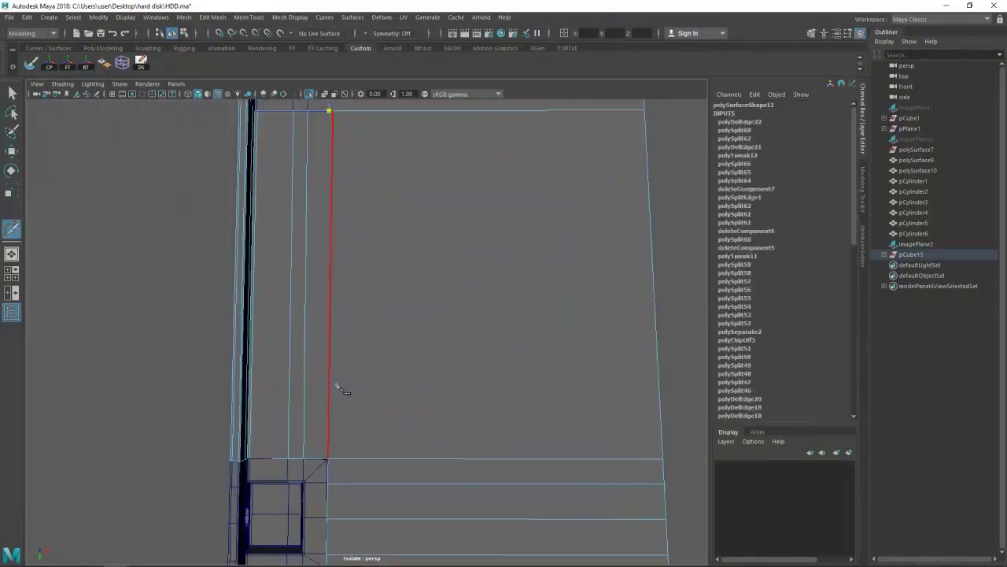
key("w")
left_click_drag(407, 331, 641, 423)
left_click(600, 340)
left_click_drag(509, 359, 291, 435)
left_click_drag(283, 348, 363, 429)
- Select the screw-hole patch polySurface12 and the extracted piece polySurface13
scroll("up", 3)
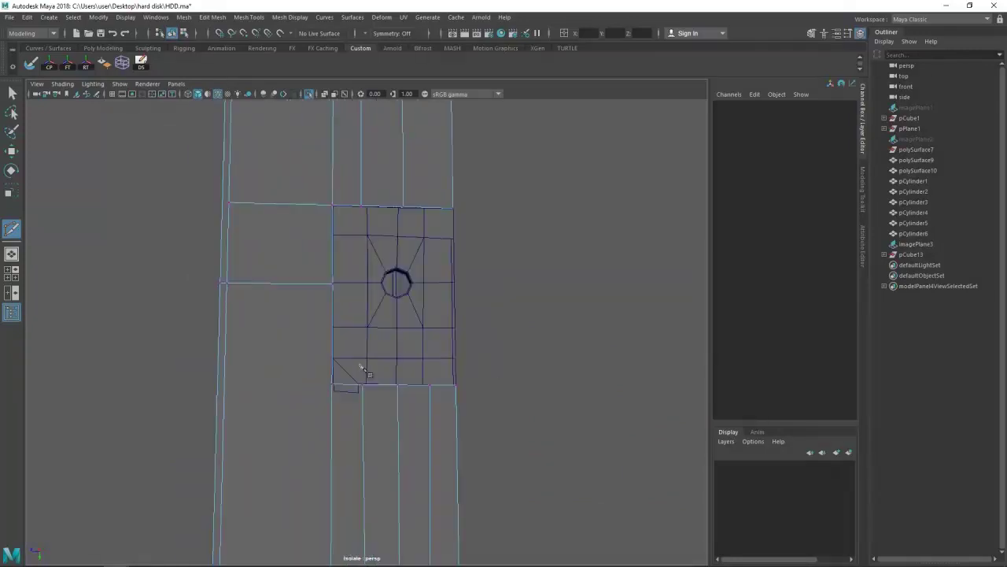
key("w")
left_click(325, 382)
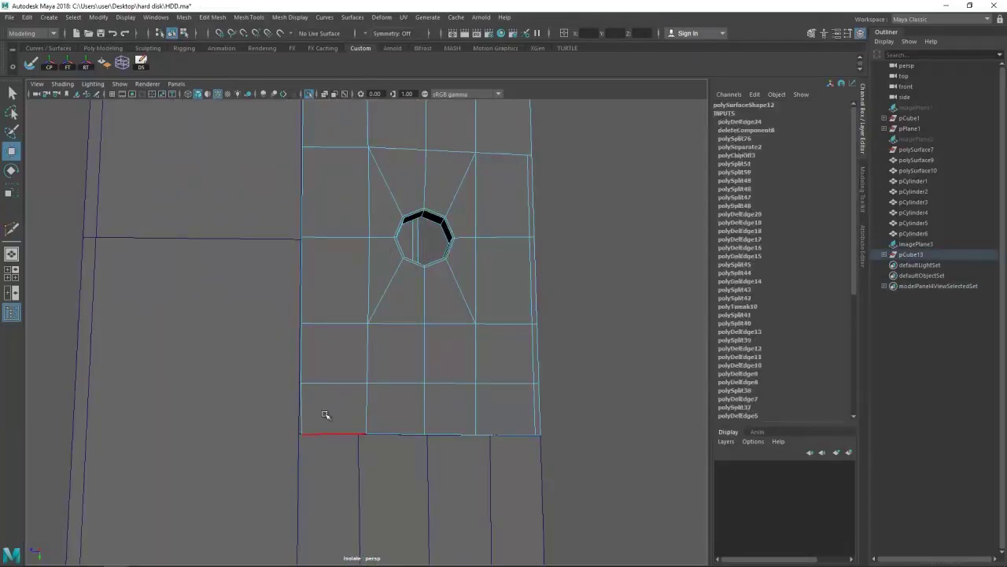
scroll("up", 3)
scroll("down", 3)
scroll("up", 3)
left_click(384, 396)
scroll("down", 3)
scroll("down", 3)
scroll("up", 3)
scroll("up", 3)
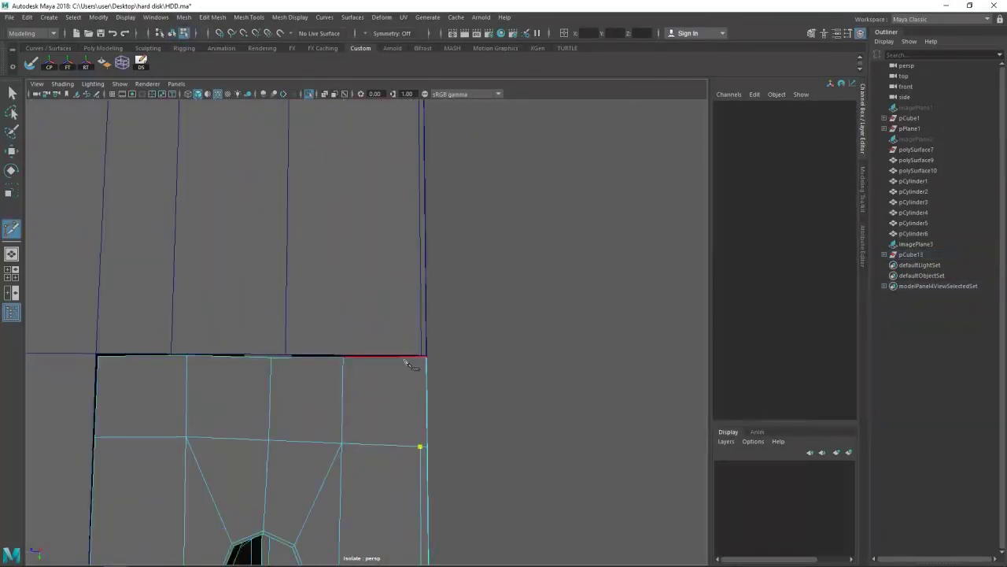
- Cut edges from the patch's corner vertex into casing polySurface11 and move the vertex into place
left_click_drag(310, 347, 310, 346)
left_click_drag(409, 396, 309, 381)
left_click(286, 332)
key("w")
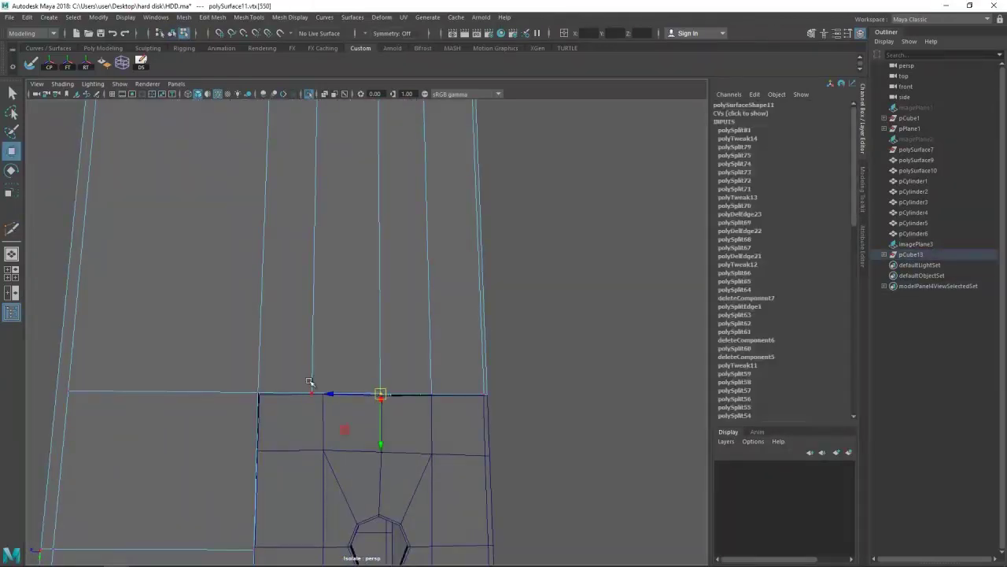
left_click_drag(352, 357, 472, 379)
left_click(307, 404)
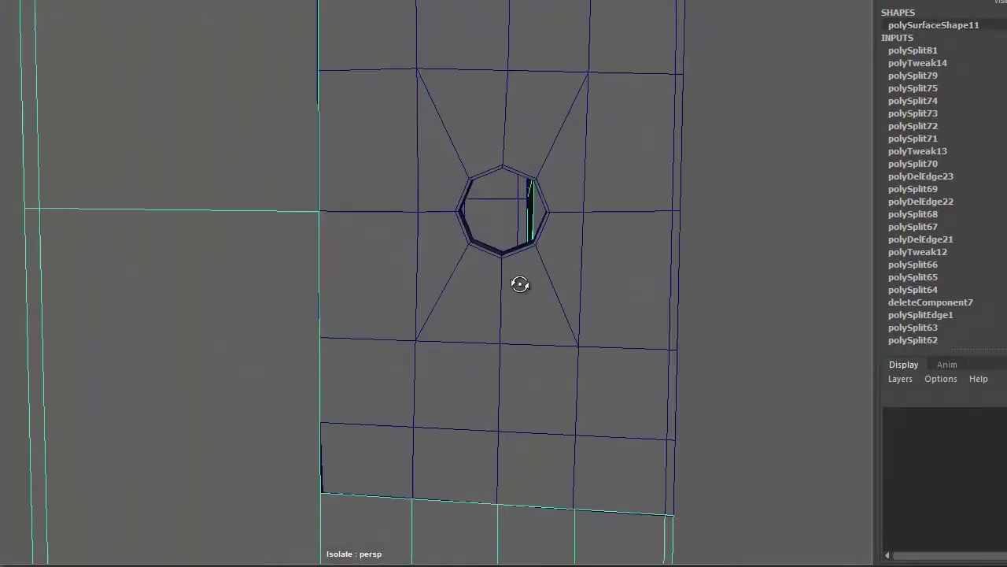
left_click(264, 175)
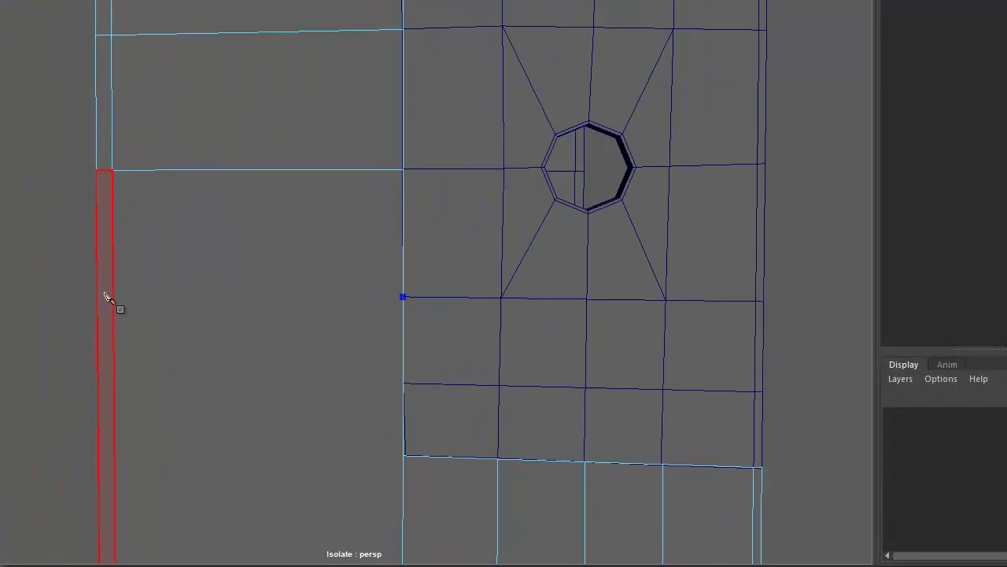
- Check topology in smooth preview and delete the stray edge on the casing face
left_click_drag(200, 383, 369, 341)
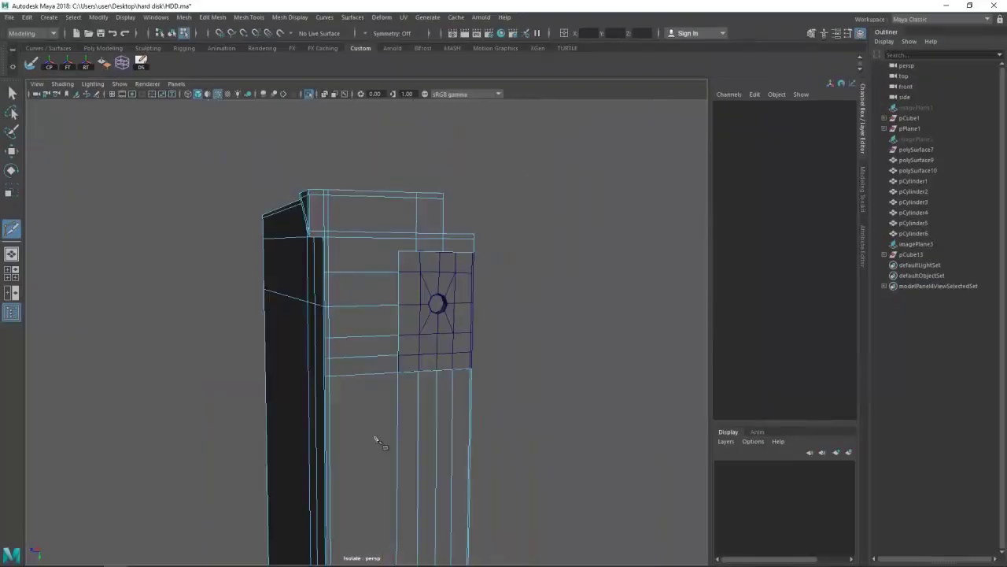
left_click_drag(341, 443, 411, 426)
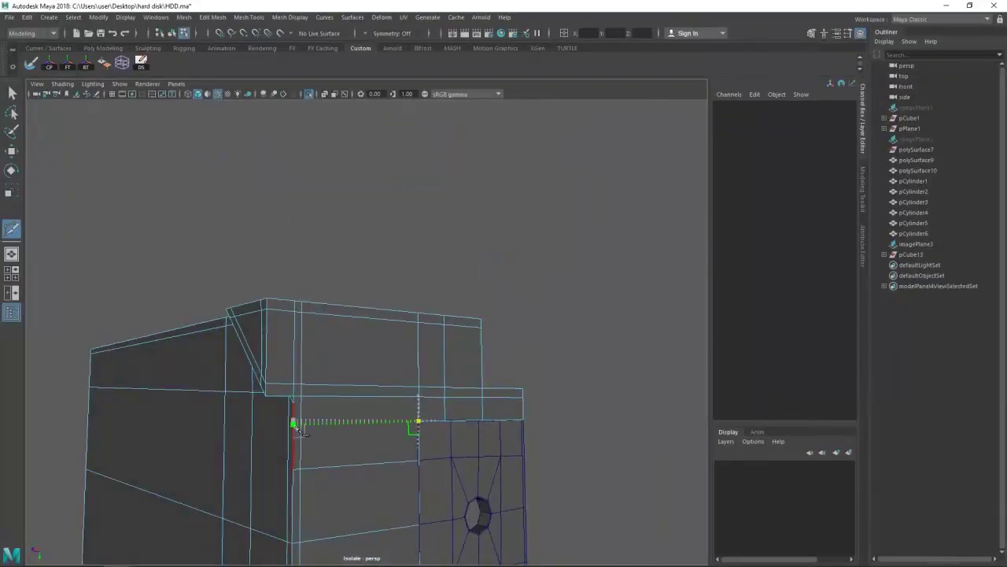
left_click_drag(282, 453, 334, 413)
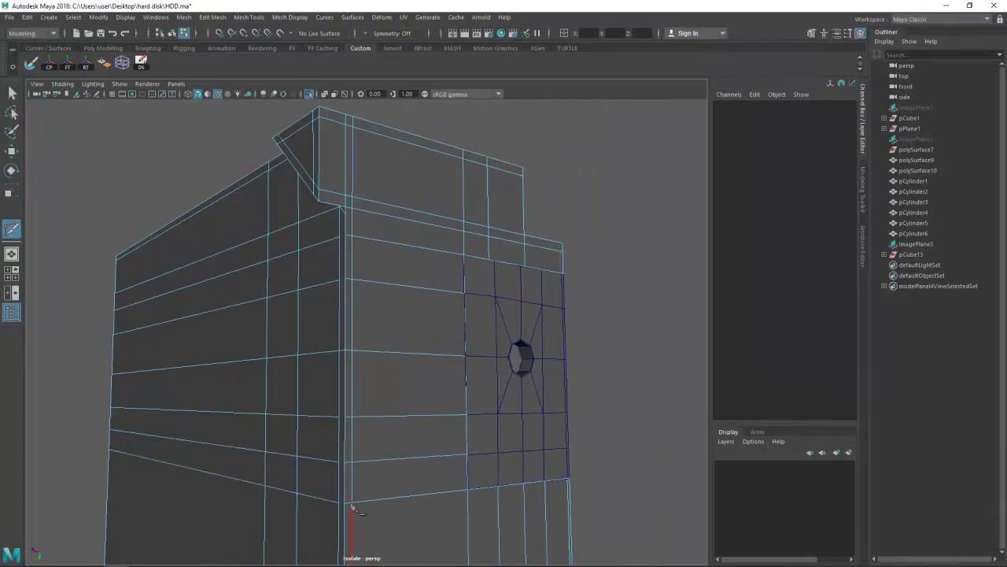
left_click_drag(344, 299, 164, 315)
key("w")
key("3")
key("1")
scroll("up", 3)
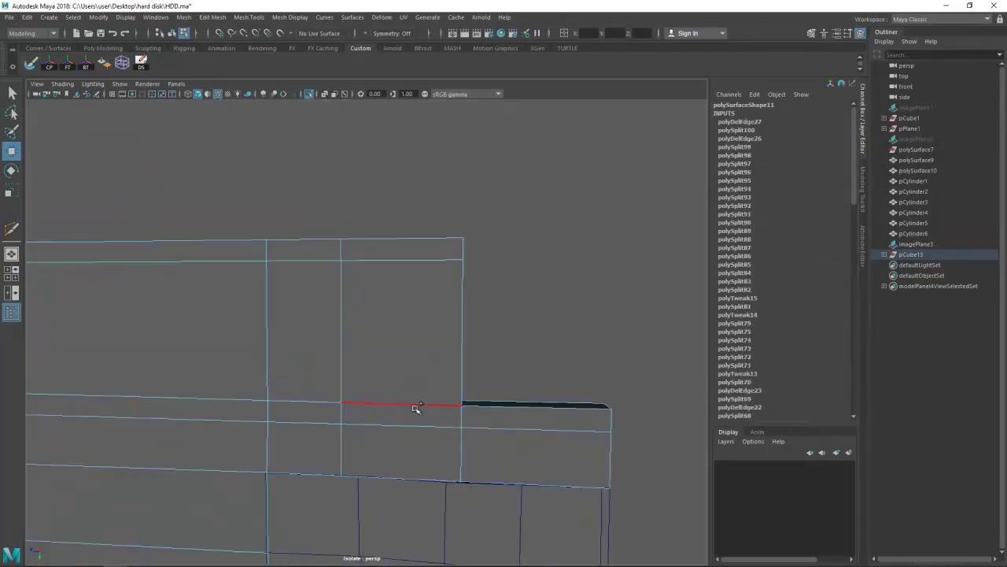
left_click(416, 409)
left_click_drag(416, 409, 307, 440)
key("r")
- Cut new edges from the lower corner point to the box edge near the notch
left_click_drag(398, 413, 286, 395)
left_click_drag(266, 228, 338, 539)
left_click_drag(329, 388, 268, 391)
left_click(323, 399)
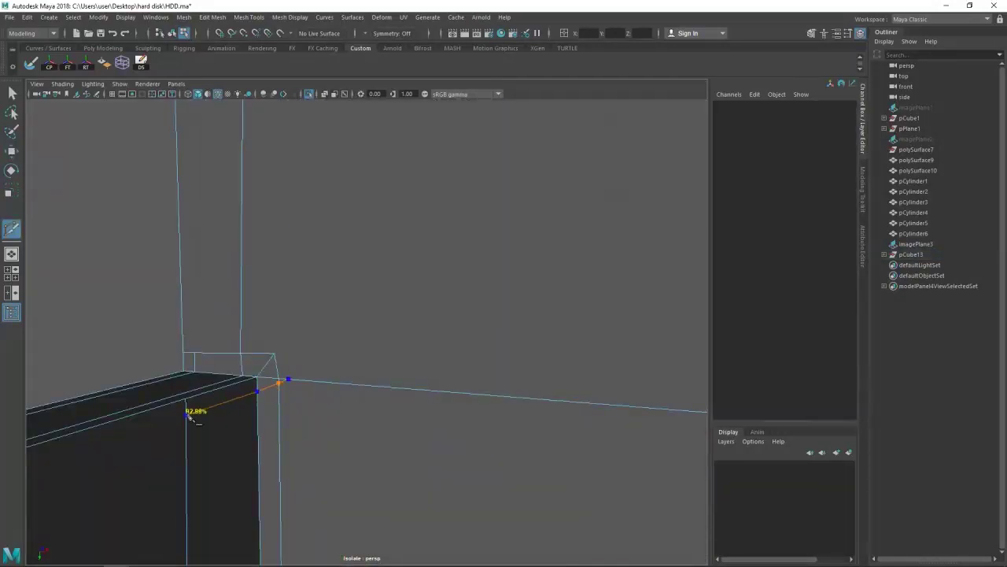
scroll("down", 3)
left_click(353, 344)
scroll("up", 3)
left_click_drag(313, 344, 202, 331)
scroll("up", 3)
left_click_drag(637, 313, 328, 316)
left_click_drag(253, 350, 378, 369)
left_click_drag(447, 246, 349, 320)
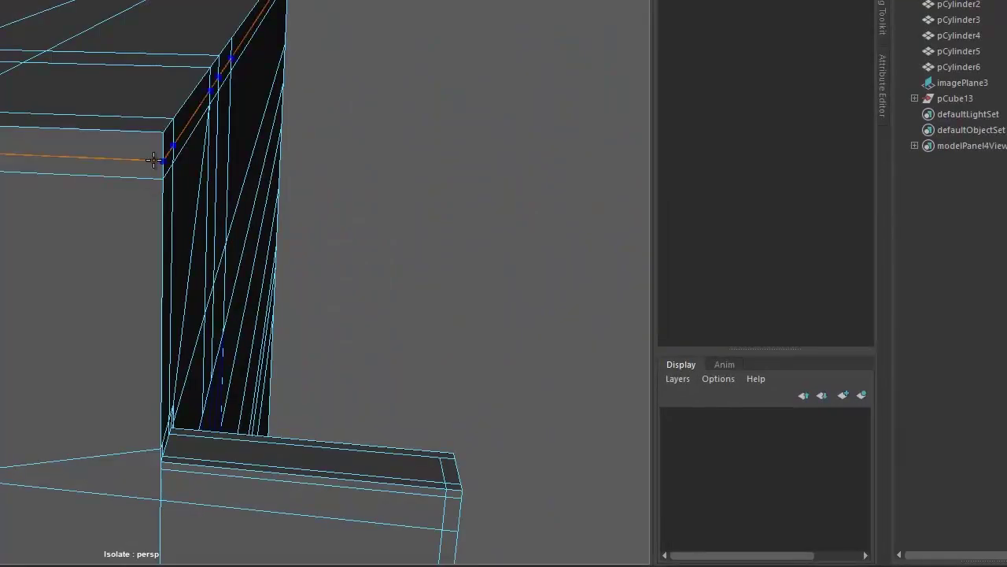
left_click_drag(150, 132, 176, 396)
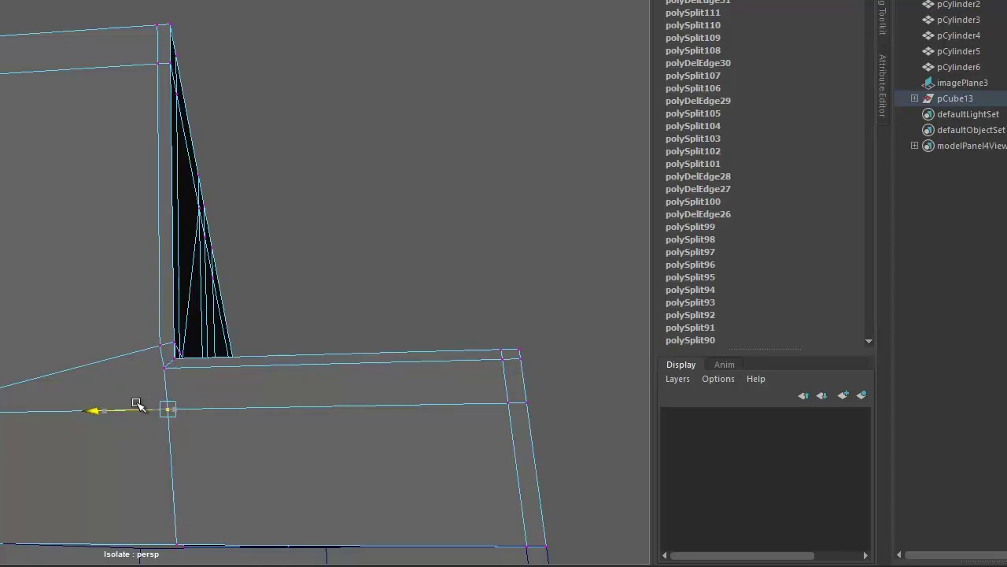
left_click_drag(281, 246, 339, 295)
- Add a cut at the notch corner vertex, verify it in smooth preview, then deselect
key("y")
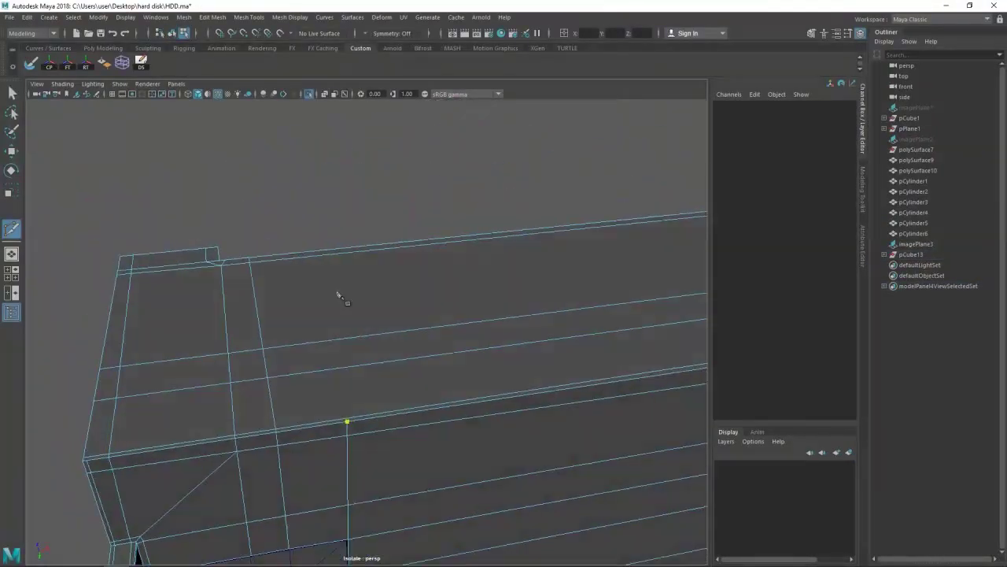
left_click_drag(378, 246, 380, 386)
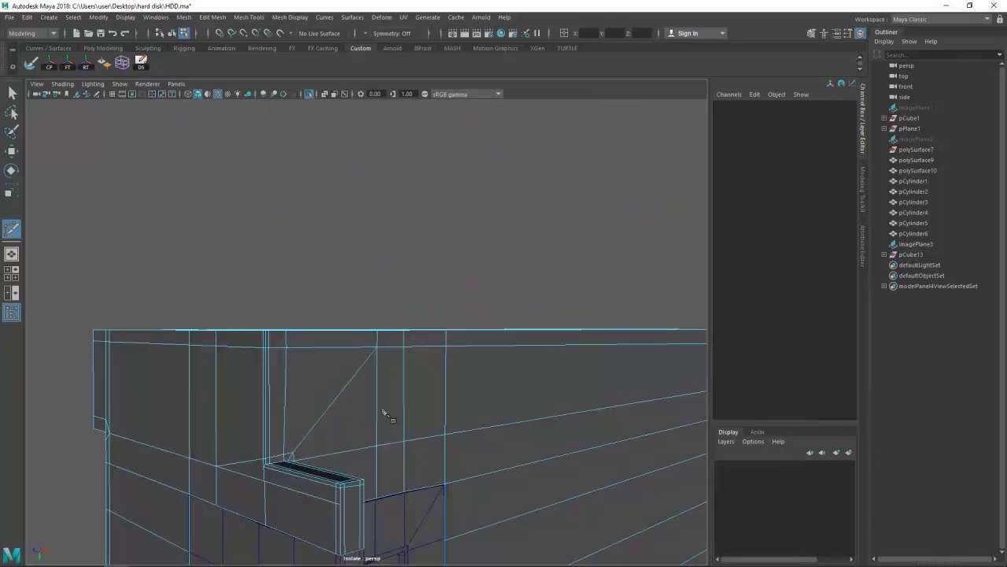
left_click_drag(348, 418, 317, 407)
left_click(267, 431)
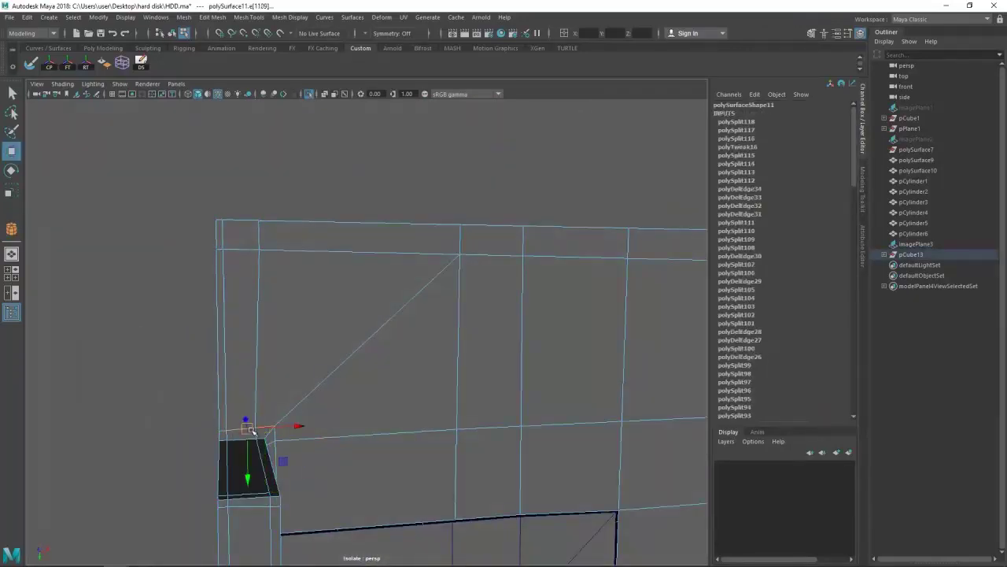
left_click_drag(281, 459, 411, 371)
key("3")
left_click_drag(428, 398, 362, 355)
scroll("up", 3)
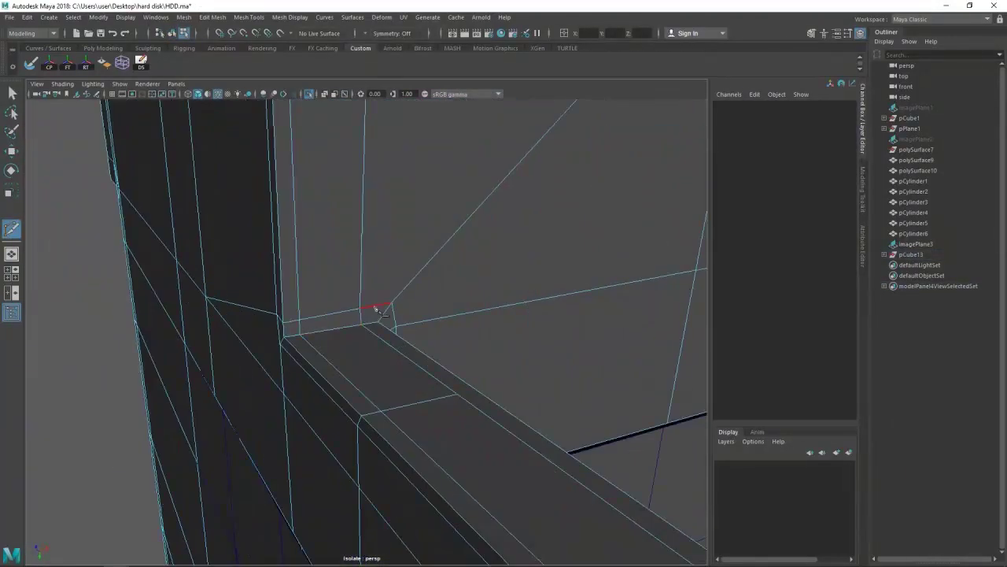
key("w")
left_click_drag(340, 322, 234, 359)
scroll("up", 3)
left_click_drag(304, 407, 307, 329)
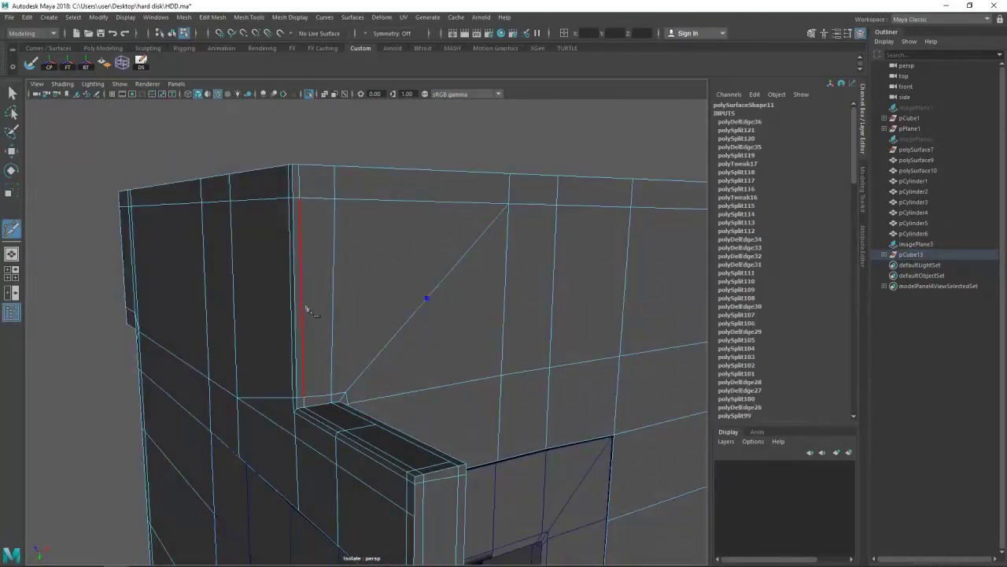
left_click(307, 329)
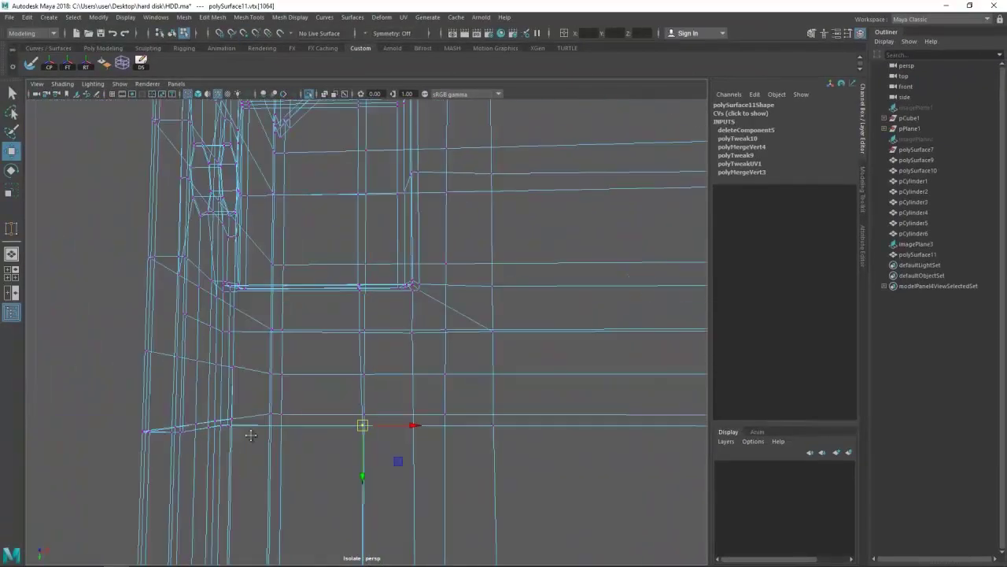
- Select the stray vertices around the screw-hole corner, undoing one wrong pick
left_click_drag(165, 407, 144, 192)
left_click_drag(59, 211, 131, 312)
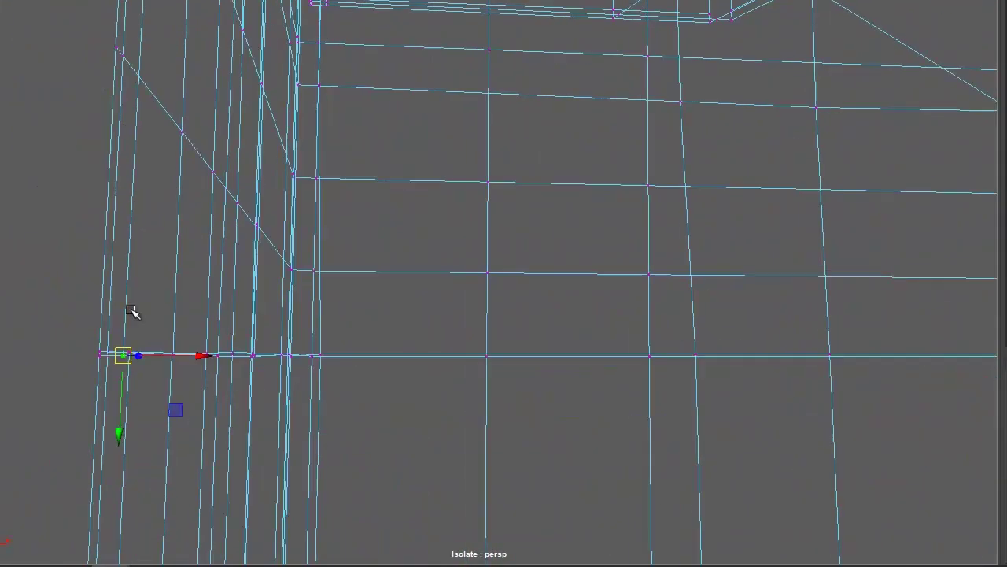
left_click_drag(88, 340, 351, 498)
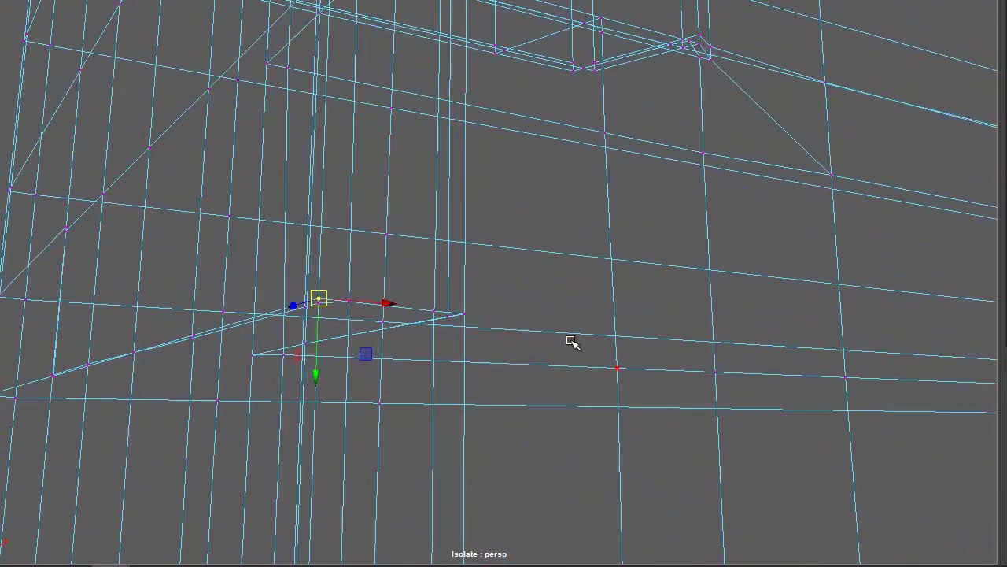
left_click_drag(159, 477, 221, 417)
left_click(198, 411)
left_click(223, 273)
left_click_drag(224, 273, 534, 329)
left_click(402, 302)
left_click_drag(612, 334, 208, 384)
left_click(513, 383)
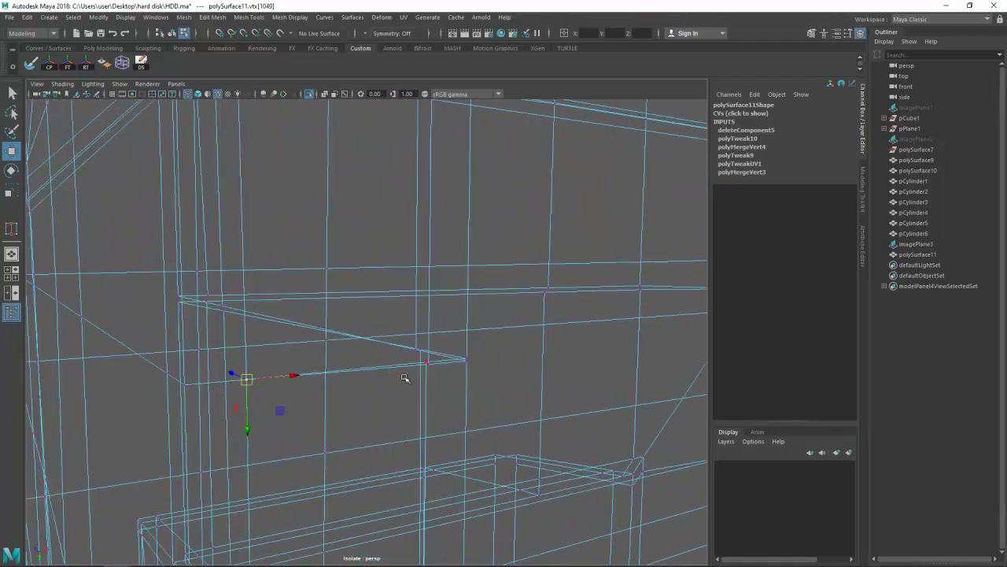
key("ctrl+z")
- Snap further stray vertices along the lower edge, then clear the selection
left_click_drag(225, 342, 365, 331)
left_click(364, 332)
left_click(465, 315)
left_click_drag(464, 315, 606, 400)
left_click_drag(606, 400, 444, 437)
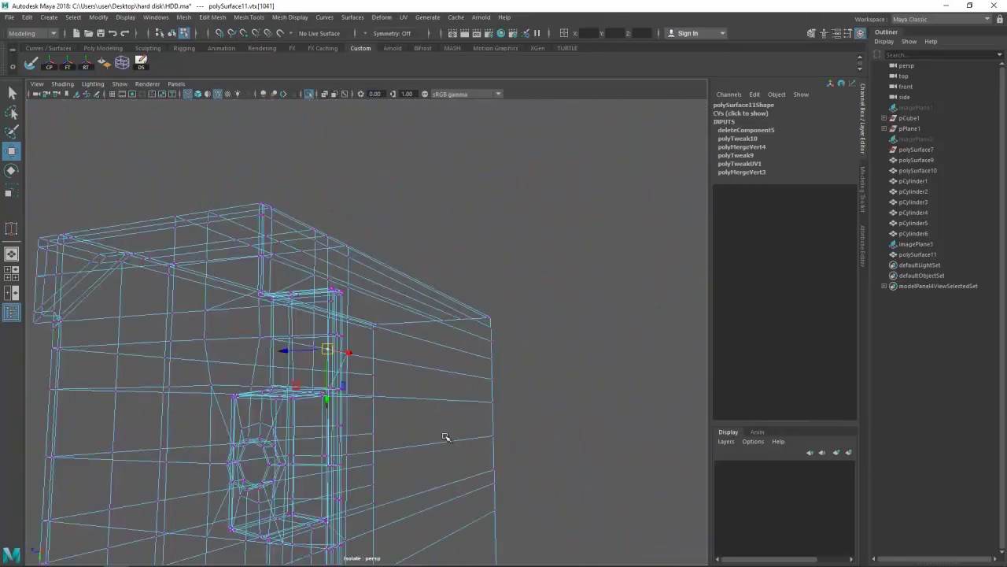
left_click(495, 307)
left_click(435, 364)
left_click(435, 364)
left_click_drag(326, 310, 259, 378)
left_click_drag(259, 377, 323, 350)
- Check the corner beside the hole in smooth preview and select the edge next to the hole
key("w")
left_click_drag(262, 461, 243, 449)
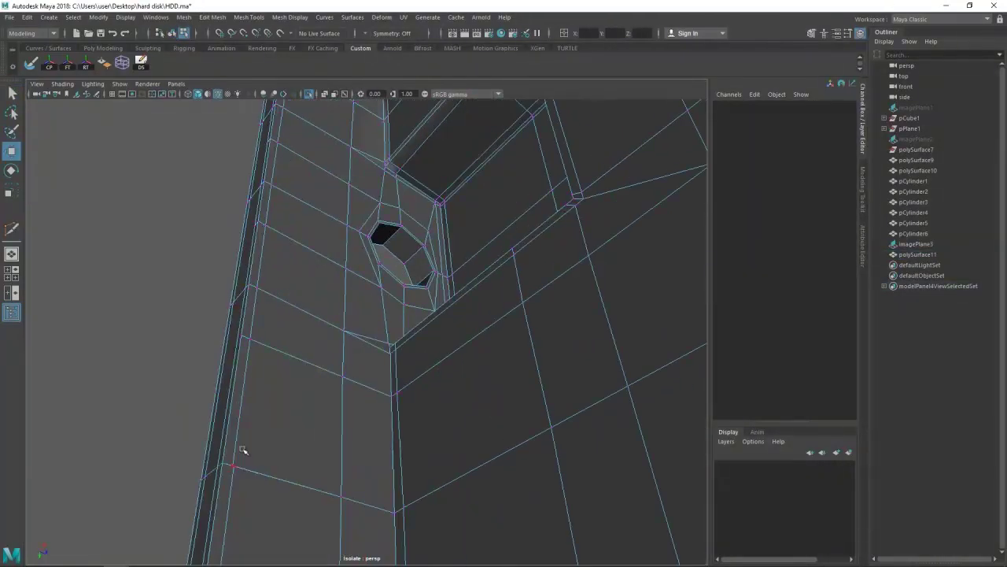
left_click_drag(244, 477, 360, 423)
left_click_drag(513, 376, 488, 394)
left_click_drag(488, 394, 317, 382)
left_click_drag(317, 383, 276, 359)
left_click_drag(276, 359, 328, 405)
left_click_drag(328, 404, 315, 439)
key("3")
key("1")
key("w")
left_click(315, 439)
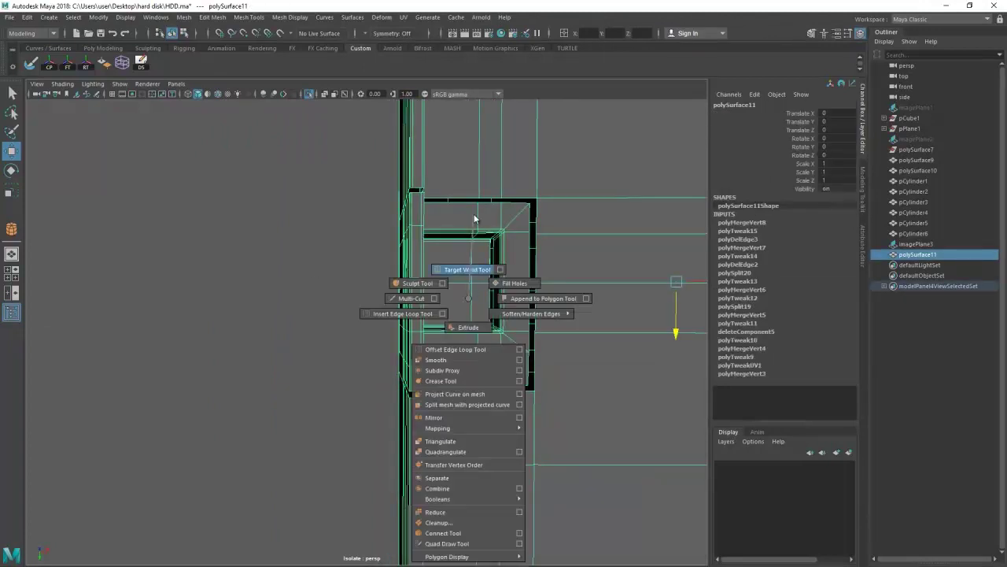
- Target Weld the loose vertex onto its neighbour at the wall opening
left_click_drag(474, 219, 474, 219)
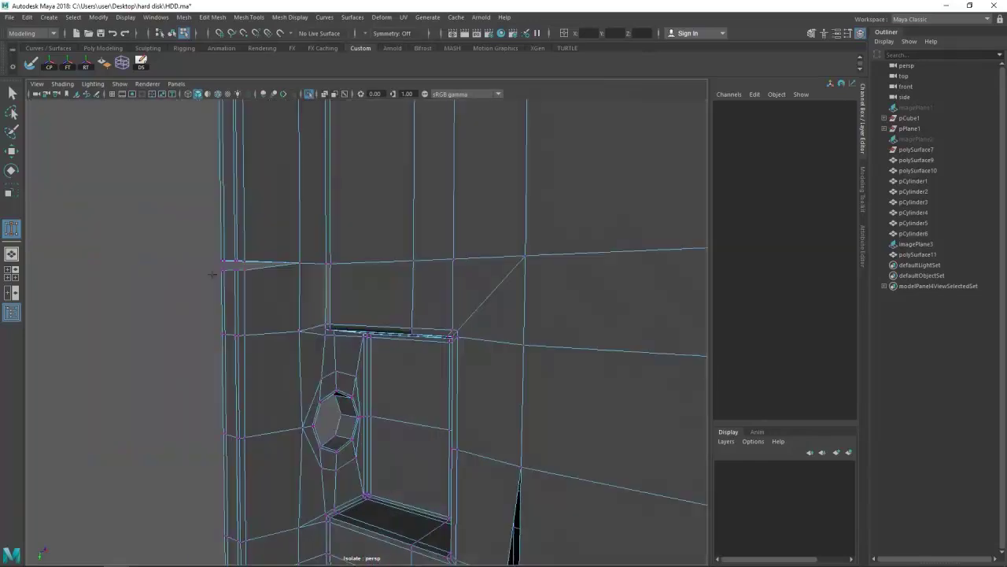
left_click_drag(236, 271, 252, 257)
left_click_drag(100, 148, 293, 146)
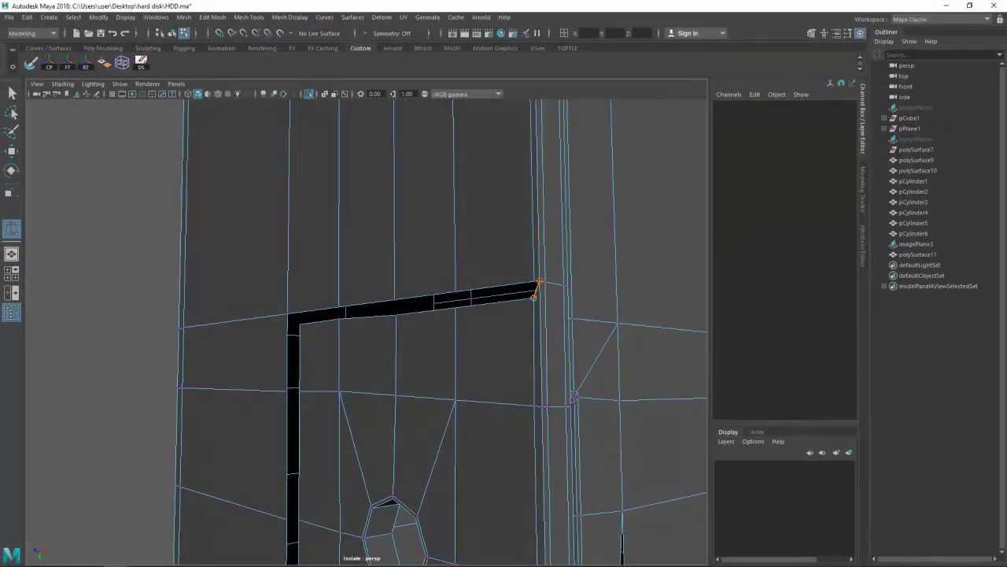
scroll("up", 3)
scroll("down", 3)
left_click_drag(245, 354, 286, 449)
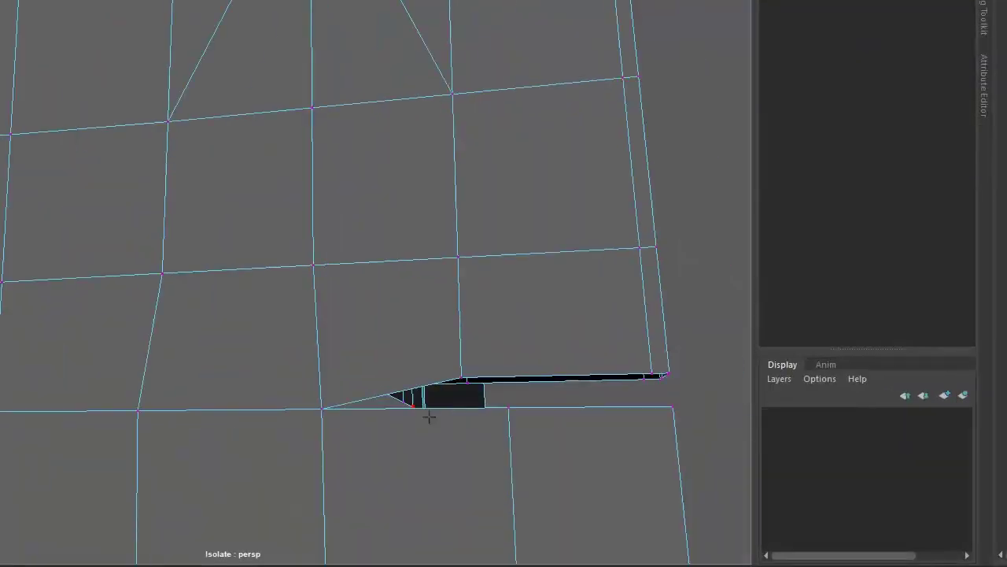
left_click_drag(429, 417, 297, 406)
- Switch to Multi-Cut and frame the opening closely for new edges
left_click_drag(402, 373, 352, 364)
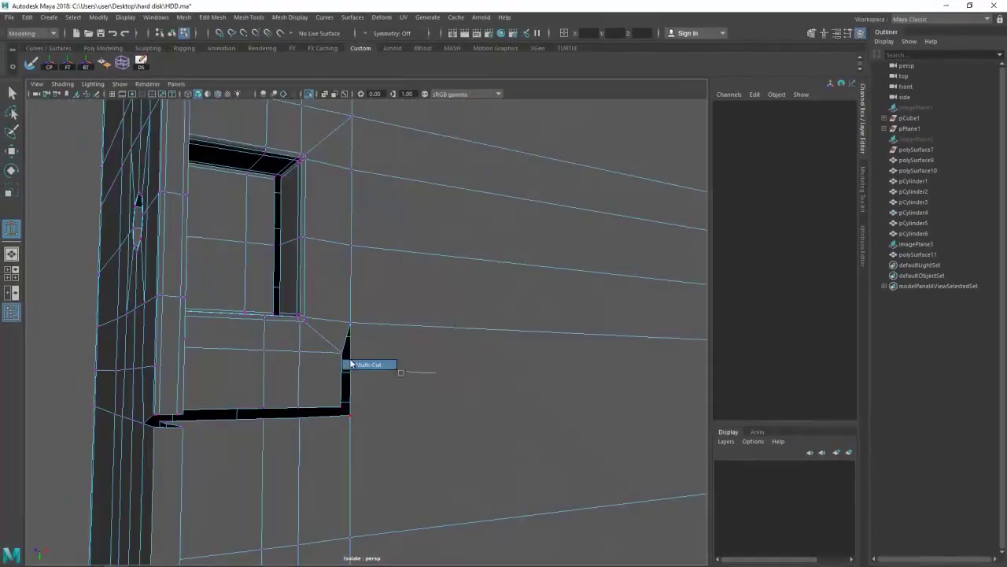
left_click_drag(353, 409, 319, 368)
left_click_drag(282, 325, 285, 335)
left_click_drag(442, 340, 395, 323)
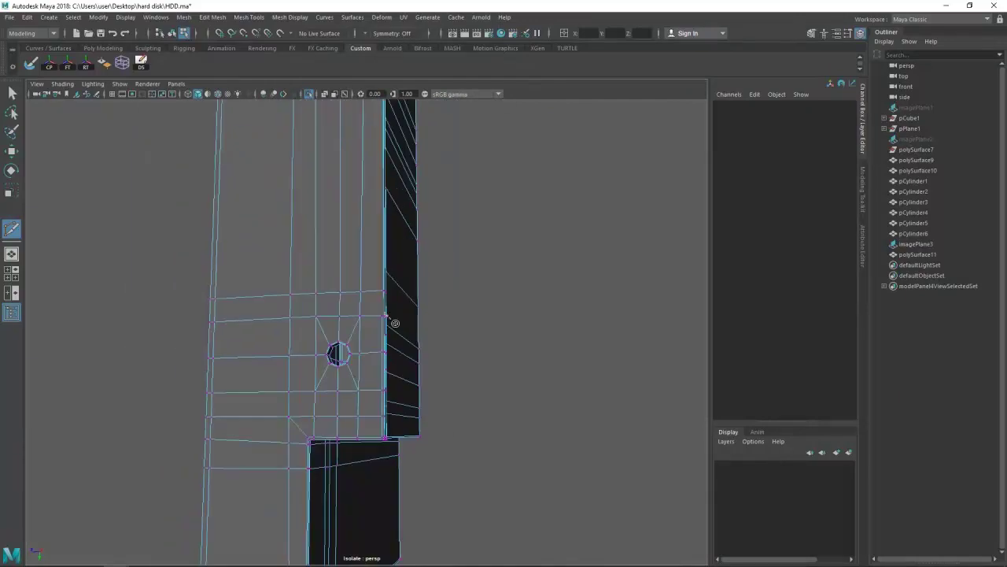
left_click_drag(455, 390, 465, 375)
- Multi-Cut new edges at the wall corner and below the opening, sliding the new edge along the wall
right_click(448, 268)
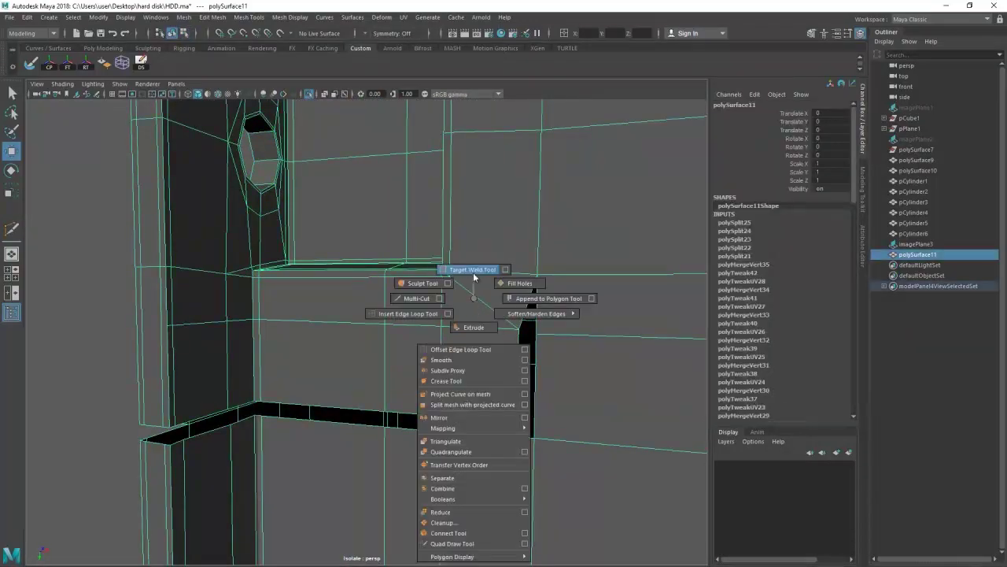
left_click_drag(262, 396, 270, 218)
left_click(50, 259)
left_click(245, 192)
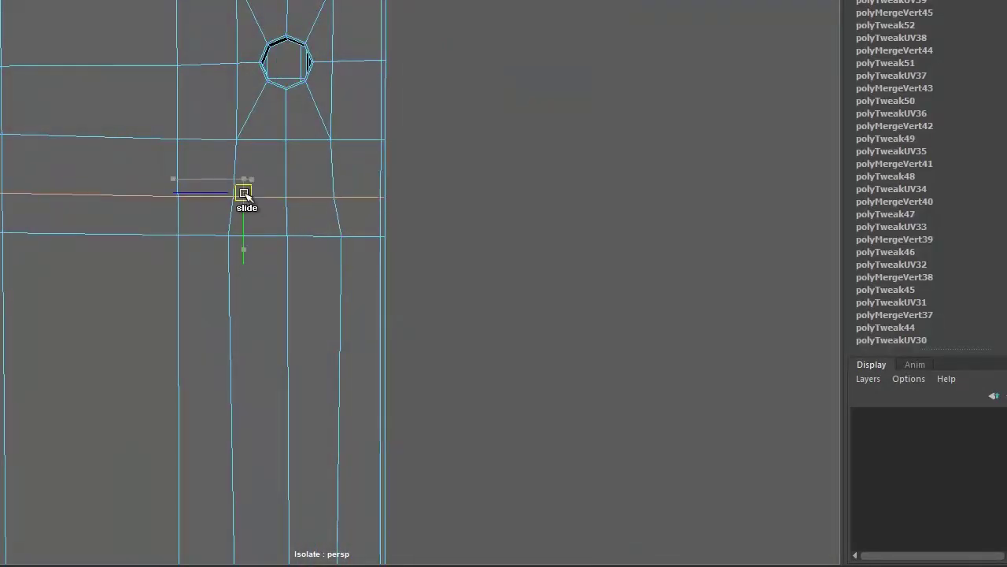
left_click_drag(383, 412, 409, 392)
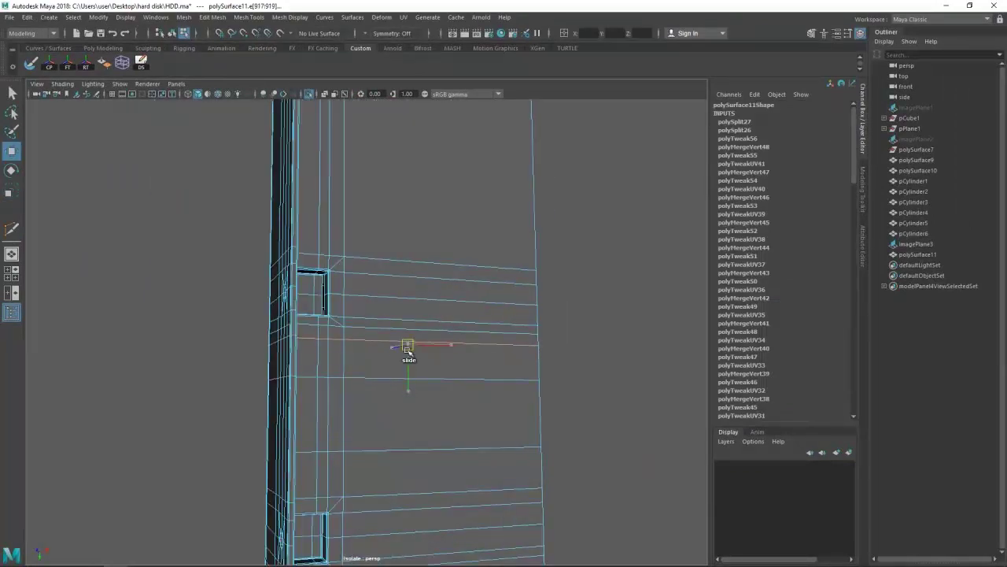
left_click_drag(409, 447, 422, 389)
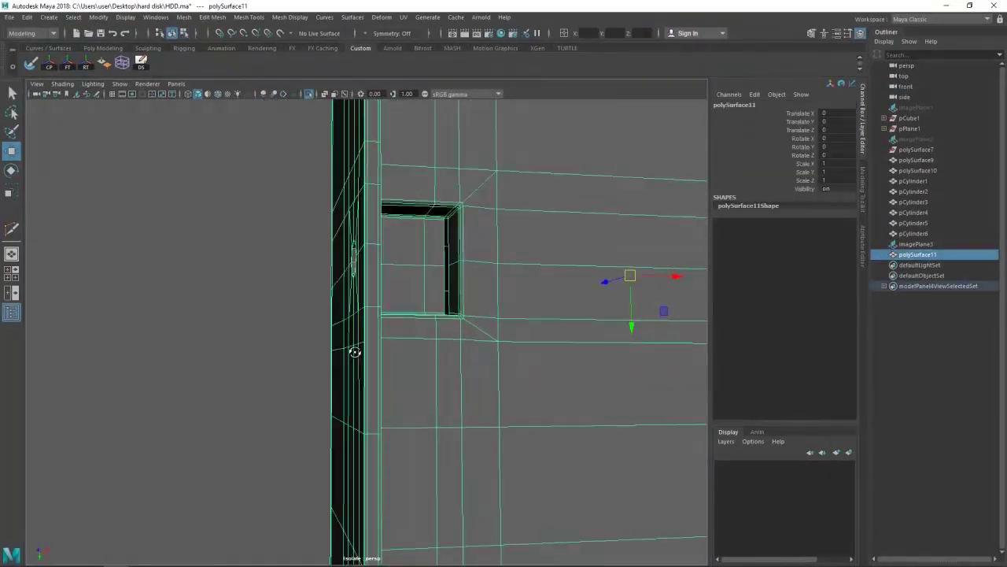
left_click_drag(544, 401, 314, 244)
key("y")
left_click(289, 345)
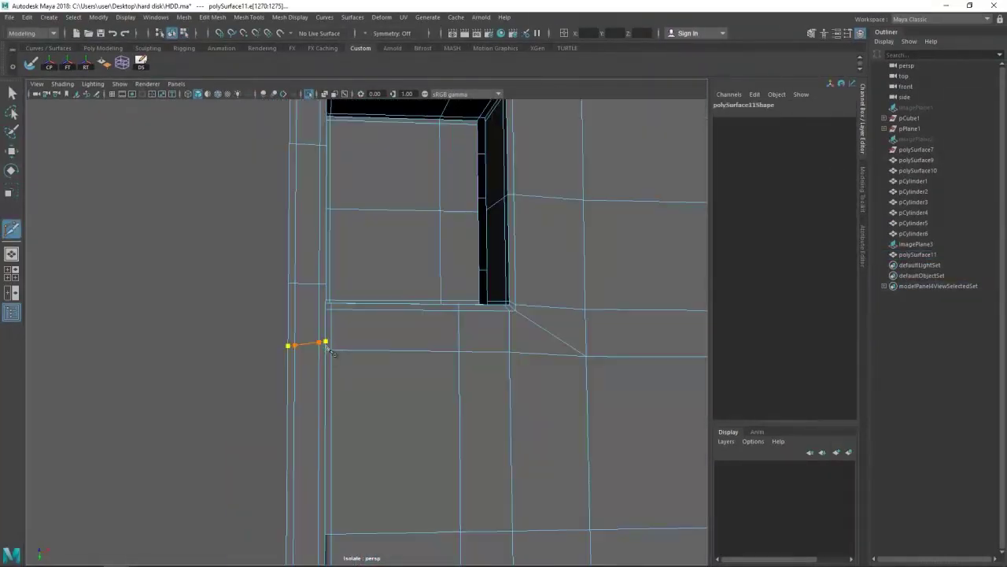
key("w")
left_click_drag(303, 357, 450, 366)
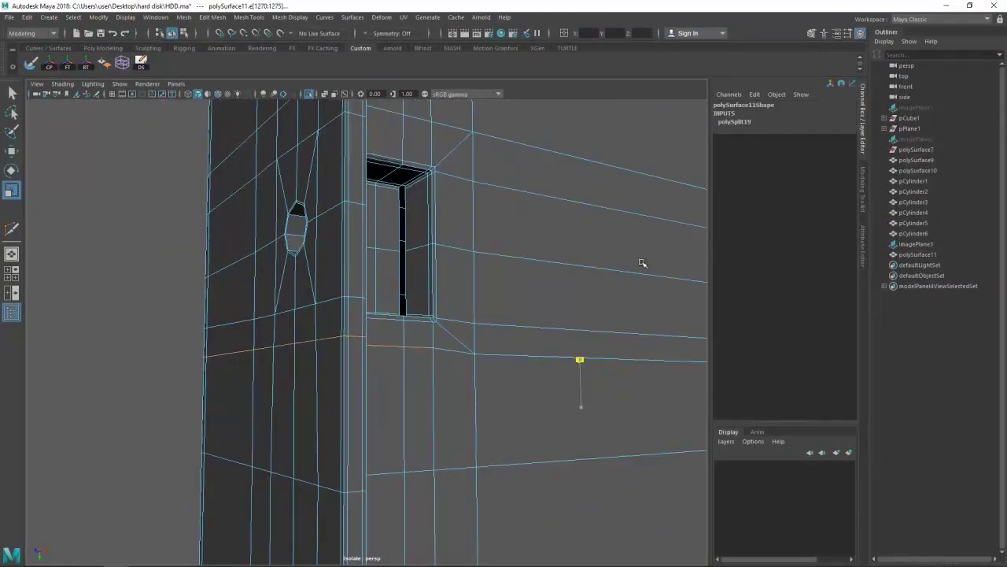
- Zoom in on the window cut-out and select a face inside the recess
key("F8")
key("space")
key("space")
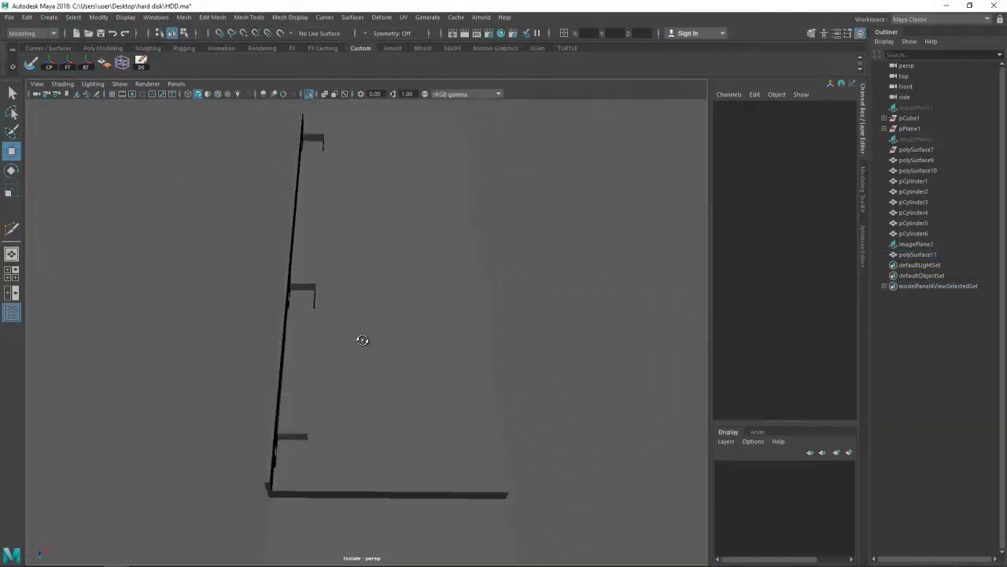
left_click_drag(363, 339, 446, 333)
scroll("up", 3)
left_click_drag(314, 401, 359, 393)
scroll("up", 3)
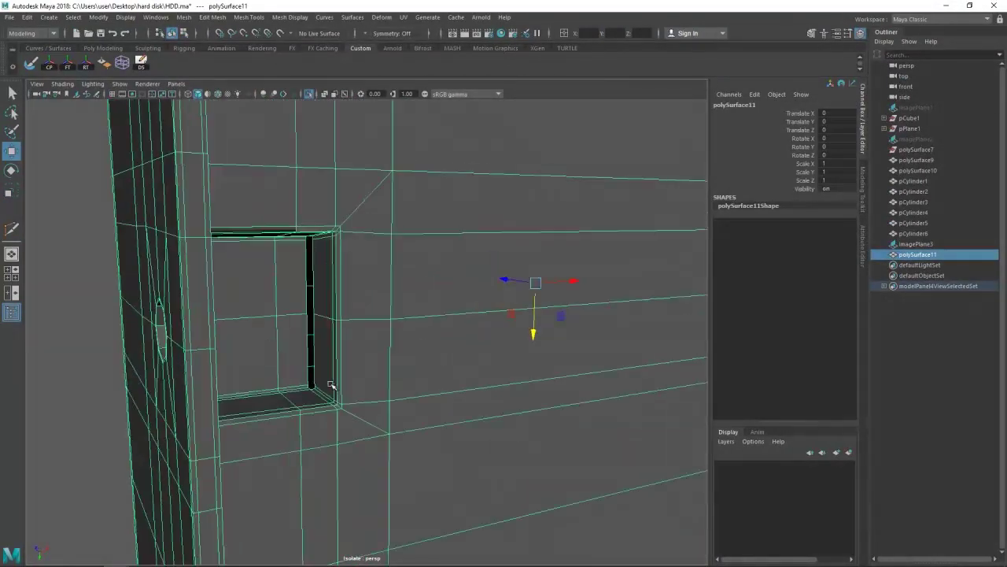
scroll("up", 3)
key("F11")
left_click(309, 425)
left_click_drag(311, 433, 359, 448)
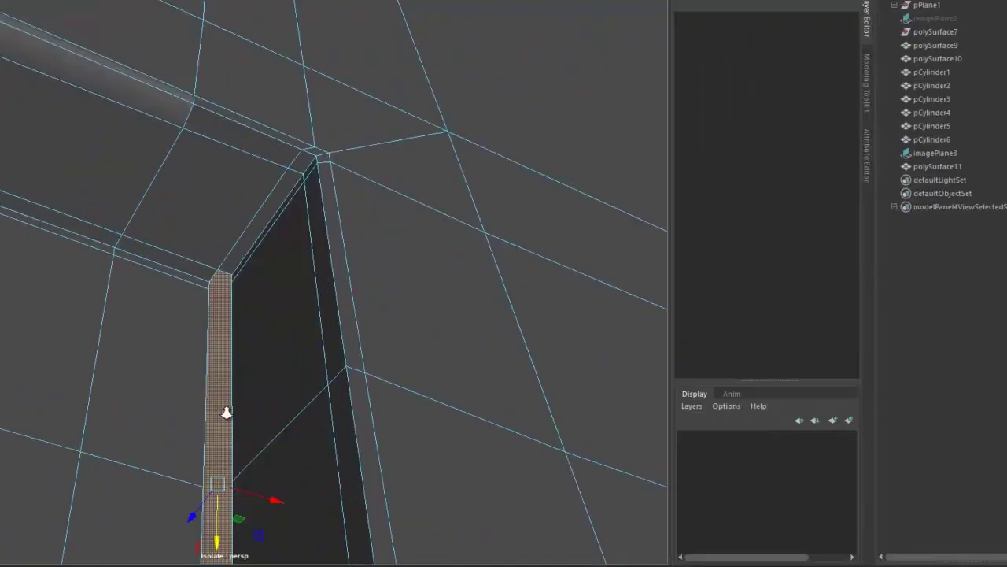
left_click_drag(331, 402, 395, 195)
- Extrude the recess border edges and delete the extra components
key("F11")
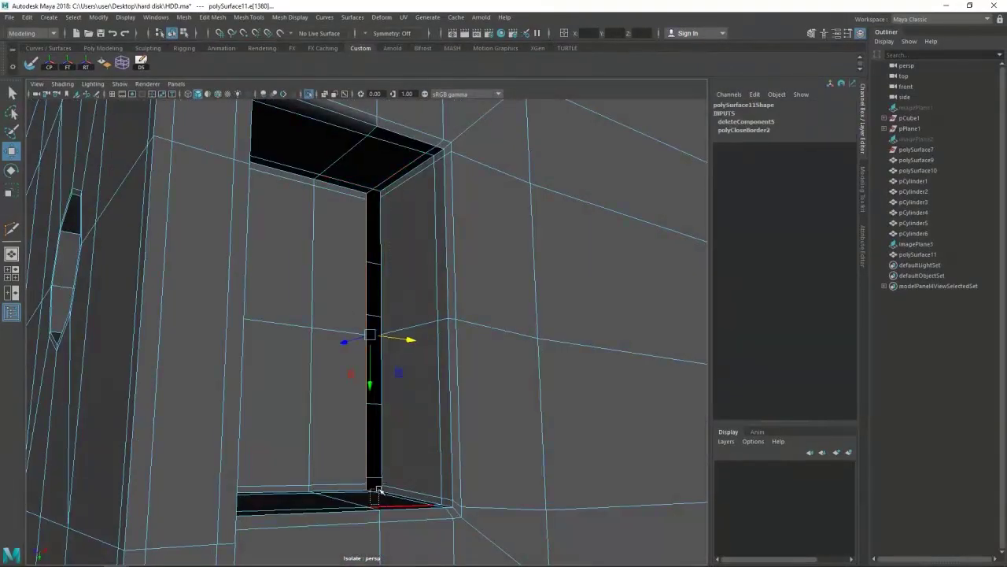
key("ctrl+e")
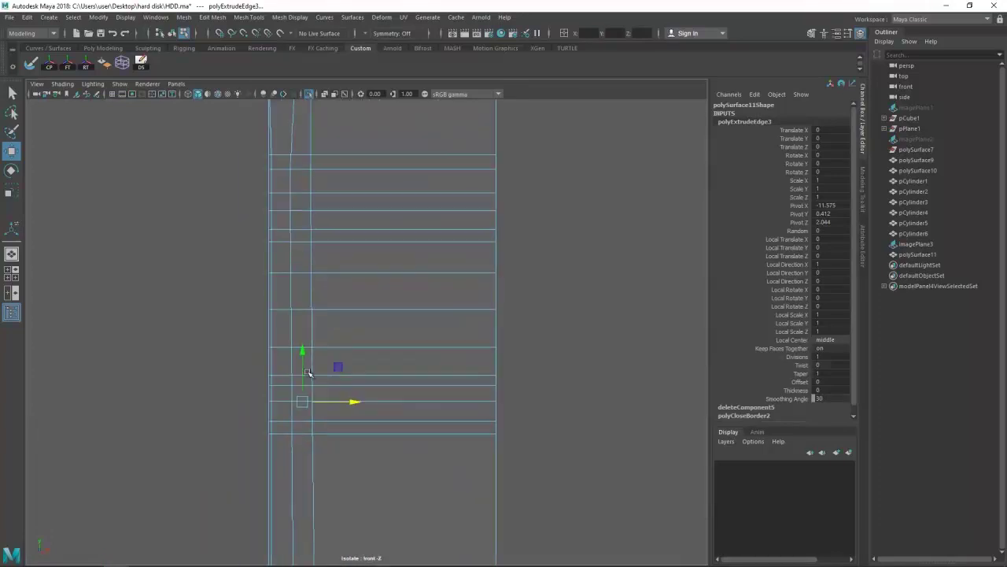
scroll("up", 3)
left_click_drag(323, 495, 339, 362)
key("Delete")
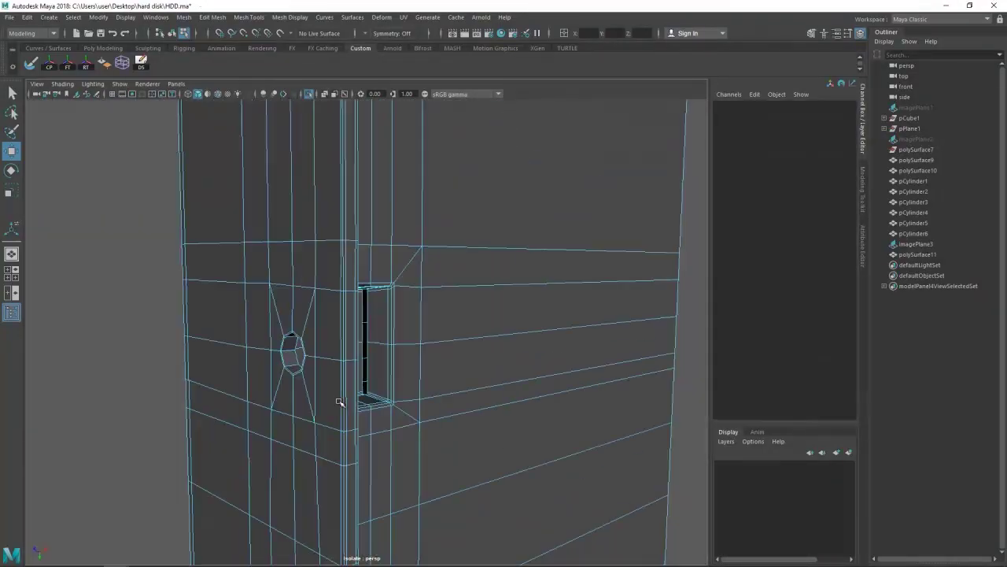
- Extract the recess wall faces into a separate piece and combine the extracted parts
left_click_drag(338, 405, 244, 199)
left_click_drag(243, 282, 354, 423)
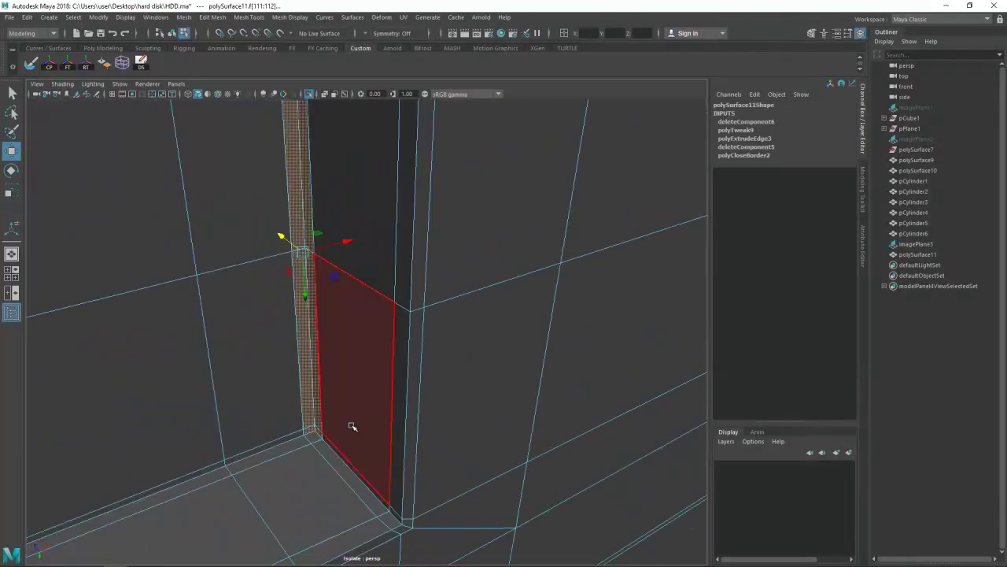
left_click(353, 423)
left_click_drag(331, 292, 308, 491)
left_click_drag(308, 490, 296, 333)
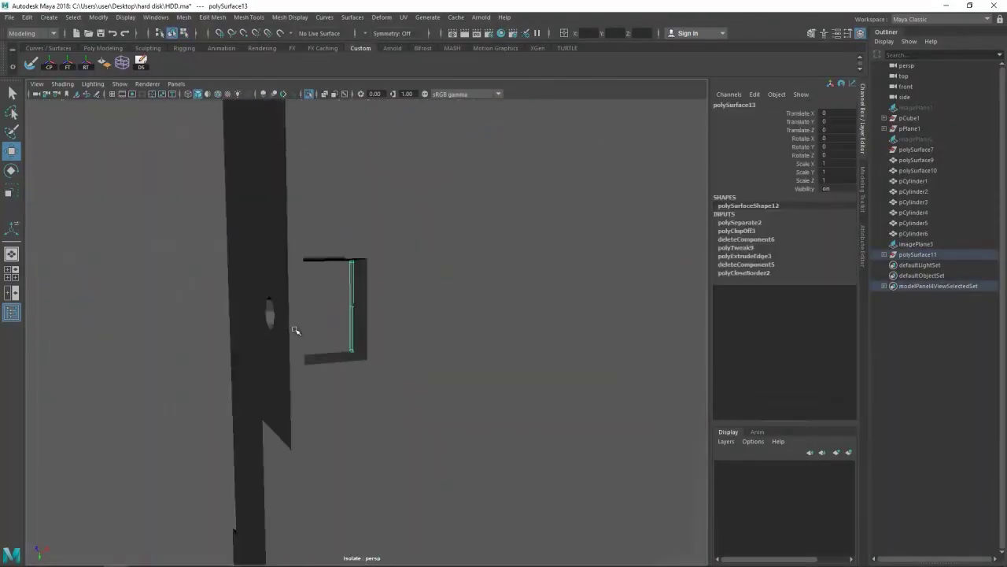
left_click(297, 333)
left_click_drag(325, 382, 336, 403)
key("ctrl+d")
- In wireframe view, Multi-Cut a new edge loop across the combined mesh
key("4")
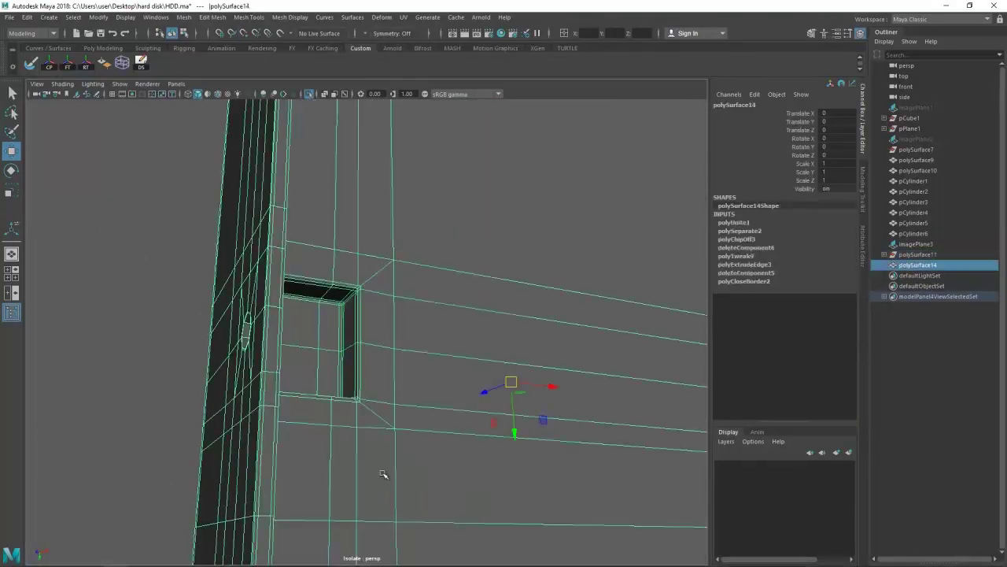
scroll("down", 3)
left_click_drag(308, 261, 373, 464)
key("F8")
left_click_drag(603, 353, 364, 347)
key("5")
key("4")
left_click_drag(365, 354, 350, 430)
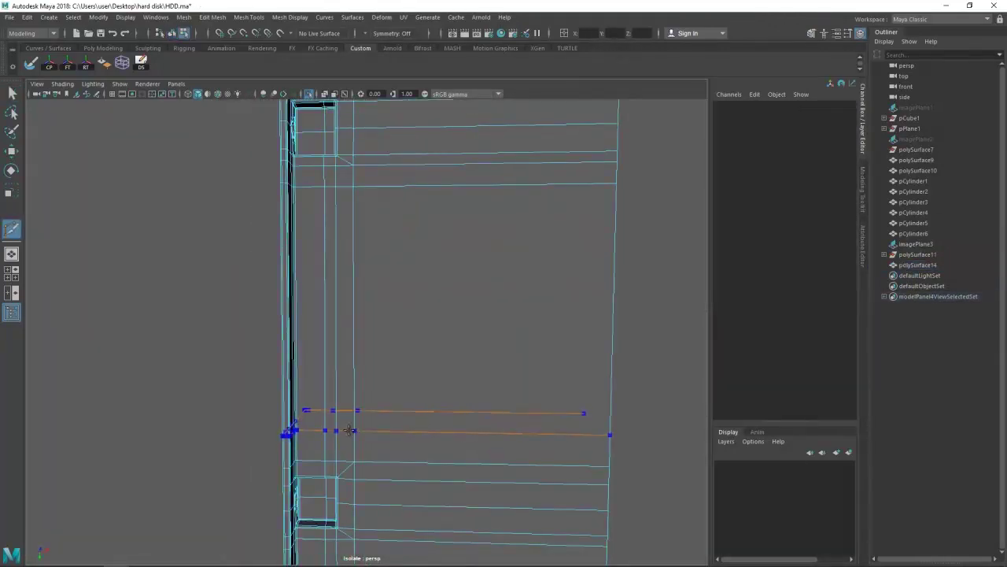
left_click(356, 378)
scroll("down", 3)
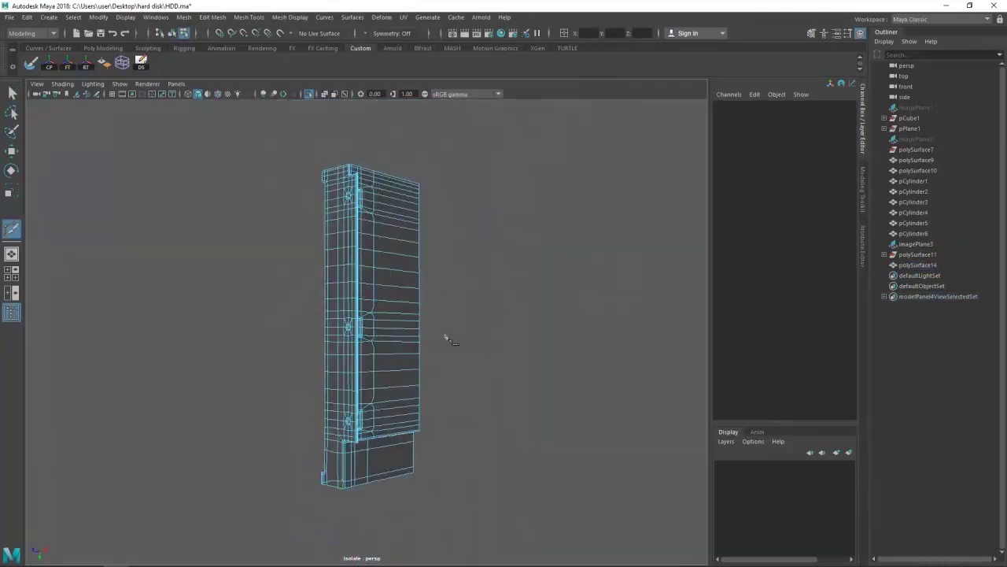
key("F8")
key("w")
scroll("down", 3)
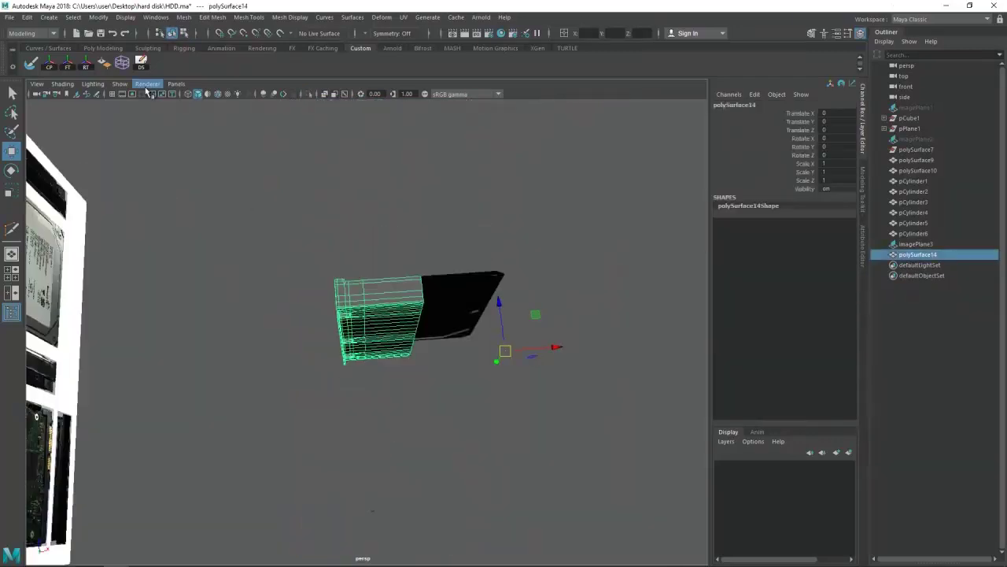
- Unhide all parts and separate polySurface14 into its component meshes
left_click_drag(222, 272, 479, 236)
left_click(82, 71)
left_click(119, 84)
left_click(142, 260)
left_click(319, 297)
left_click_drag(320, 297, 61, 299)
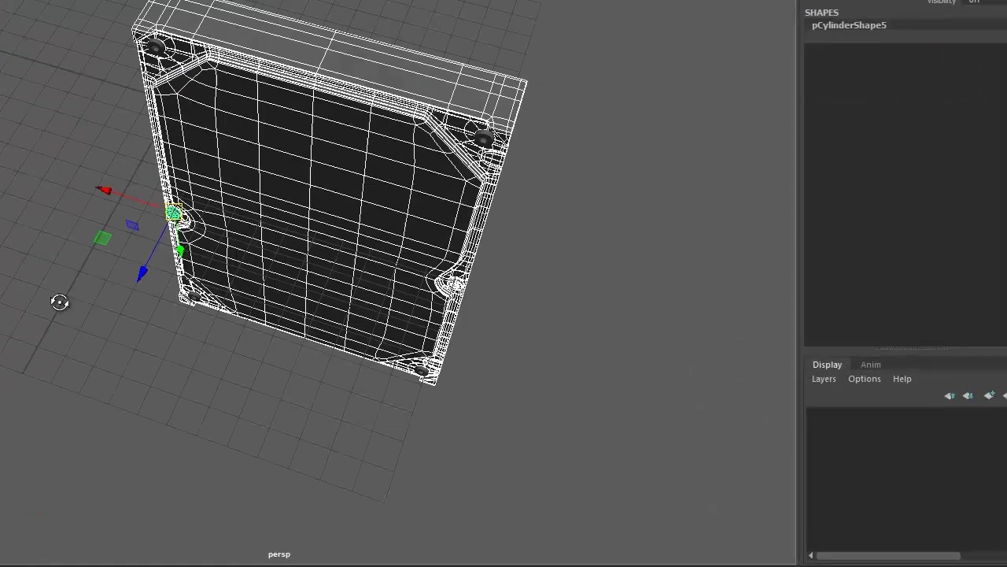
left_click_drag(281, 193, 277, 436)
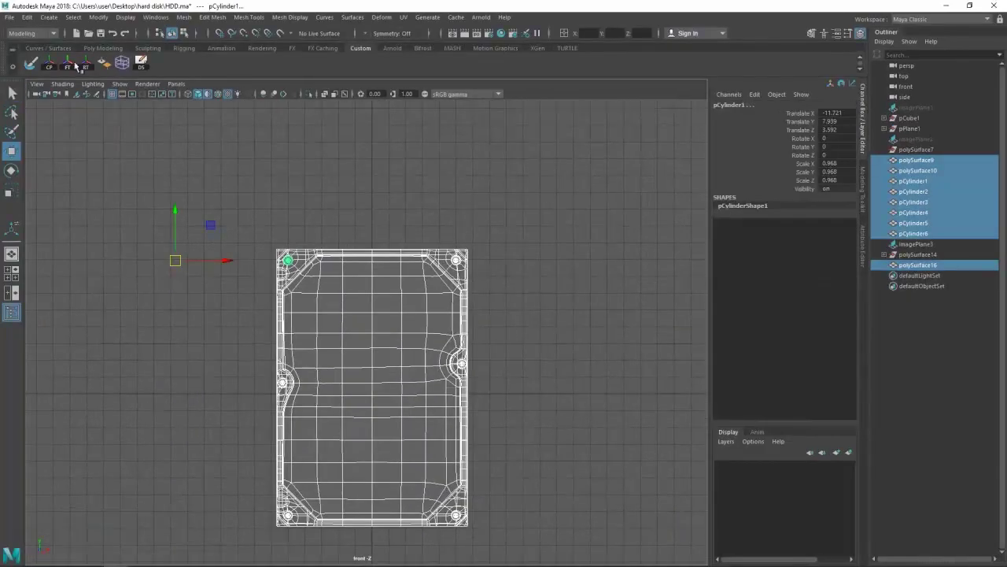
- Select an edge loop on casing body polySurface16, apply Edit Edge Flow, then view the front
left_click_drag(330, 332, 271, 227)
key("5")
left_click(483, 342)
left_click_drag(484, 342, 334, 366)
left_click(344, 335)
double_click(377, 270)
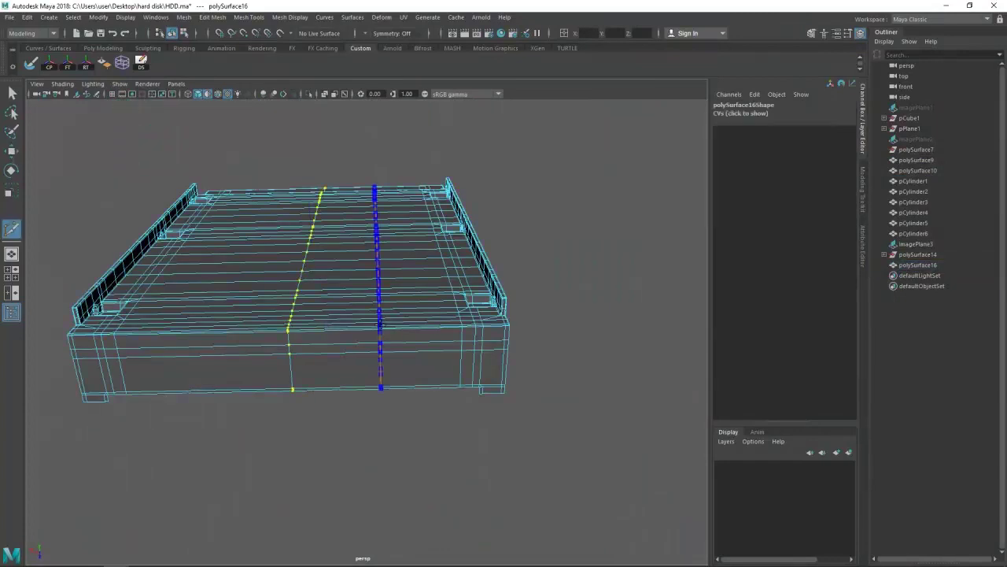
left_click_drag(378, 270, 371, 371)
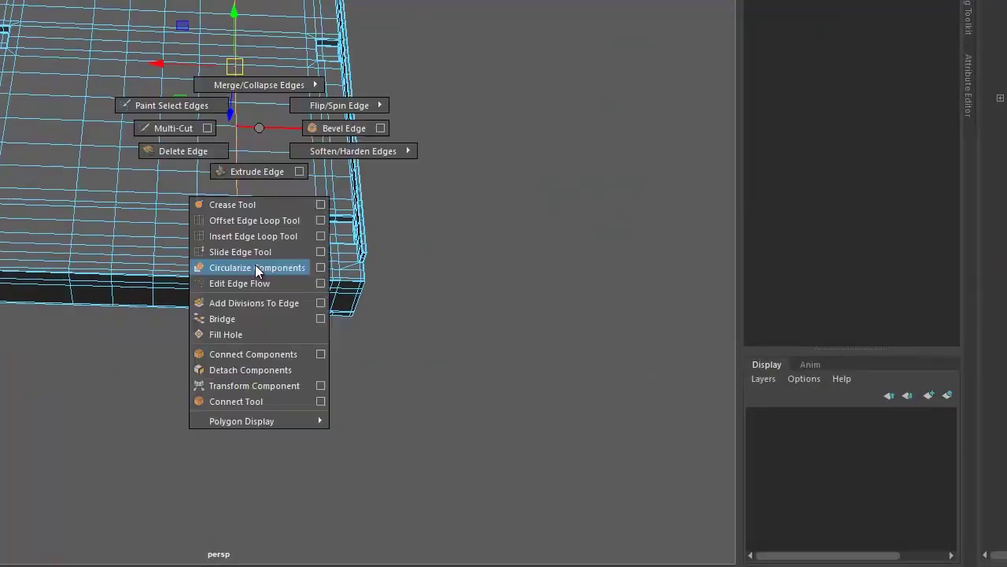
left_click_drag(119, 267, 259, 265)
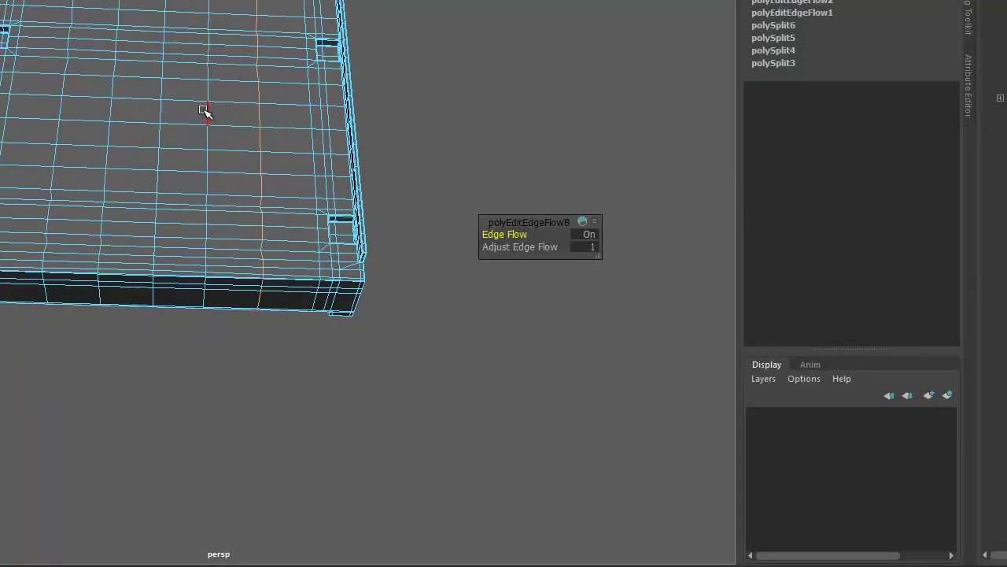
left_click_drag(506, 84, 358, 259)
key("5")
left_click_drag(509, 152, 633, 204)
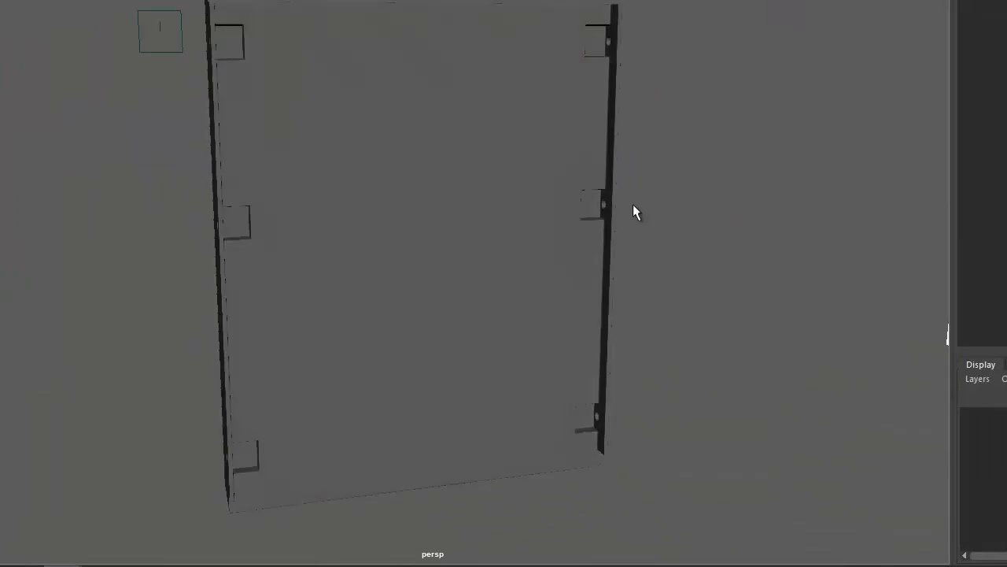
left_click_drag(451, 296, 478, 333)
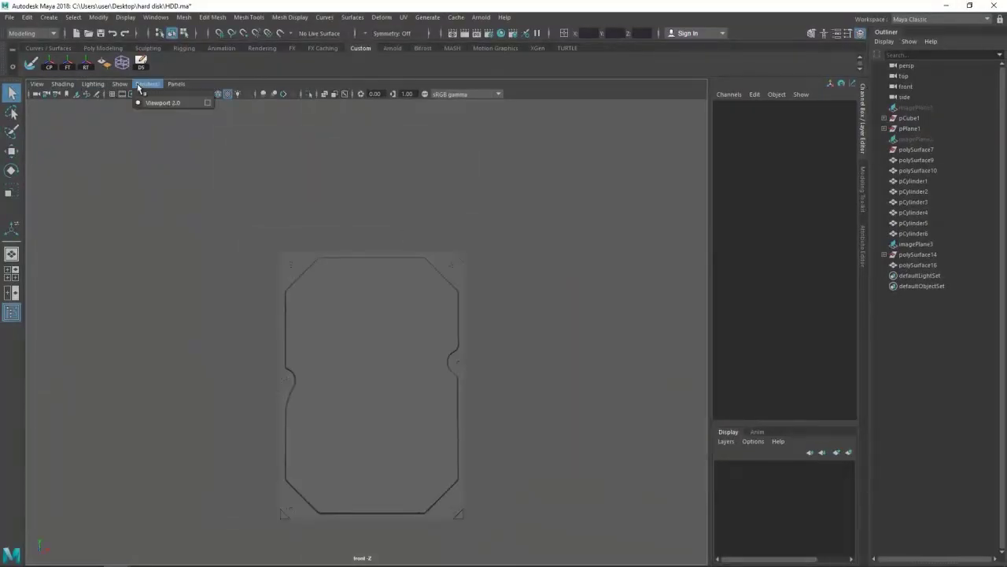
- Reveal the reference photo image planes with Show > Cameras
left_click(338, 128)
left_click(484, 340)
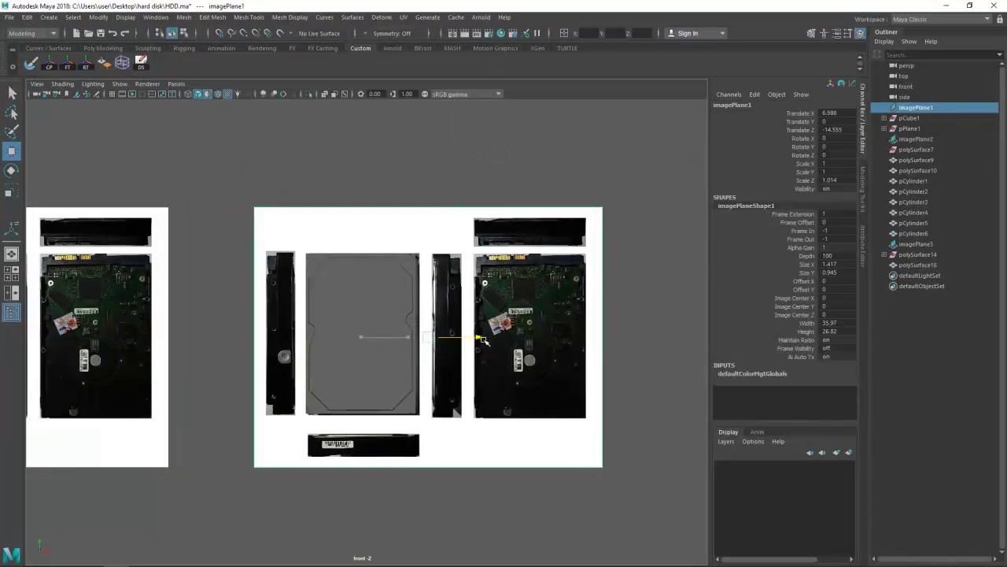
scroll("up", 3)
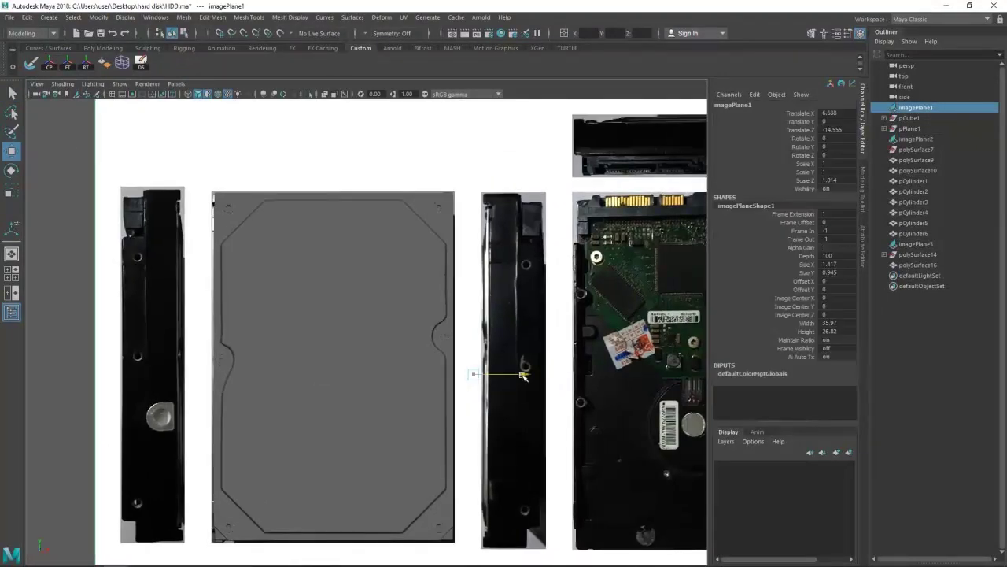
scroll("down", 3)
left_click(144, 304)
scroll("up", 3)
scroll("down", 3)
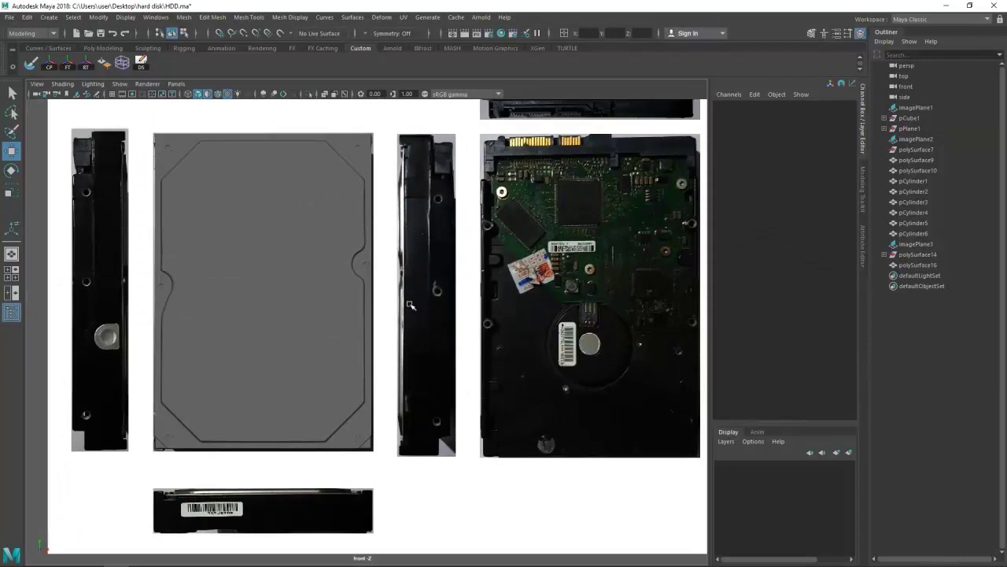
scroll("up", 3)
scroll("up", 3)
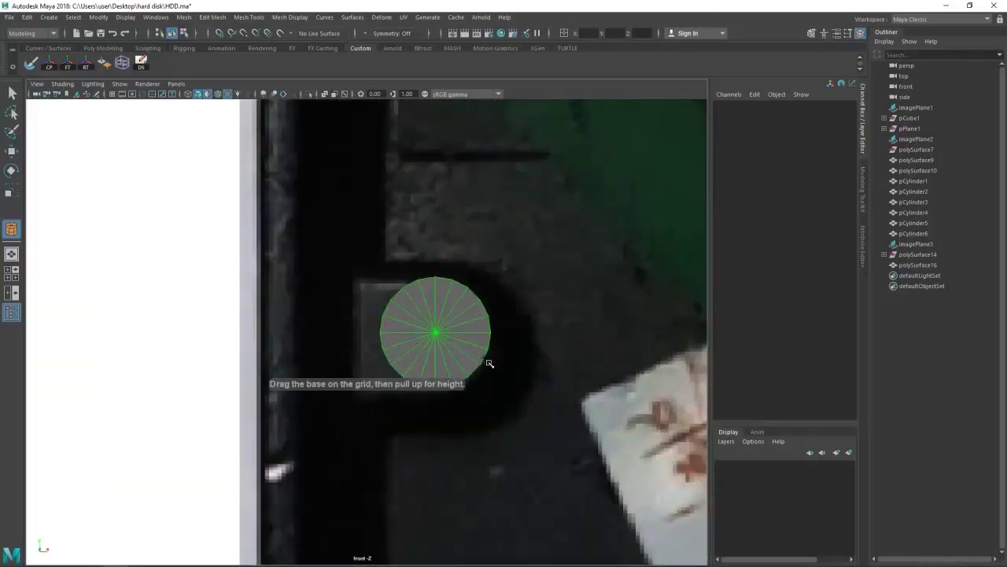
- Create an 8-sided cylinder over the photo's screw hole, adjust its vertices and seat it in the casing side
left_click_drag(488, 363, 518, 241)
key("F9")
scroll("up", 3)
left_click_drag(366, 260, 417, 385)
key("w")
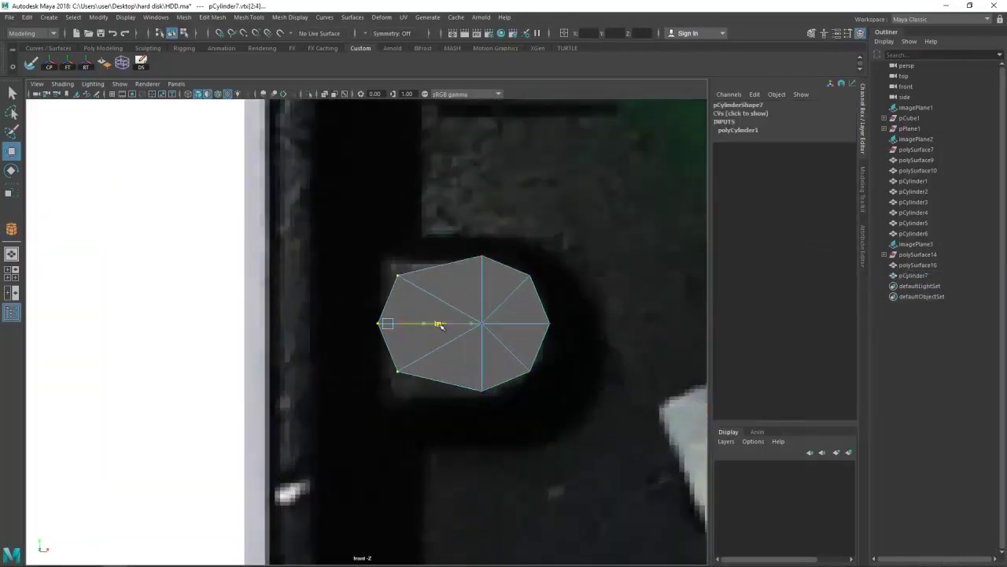
key("F8")
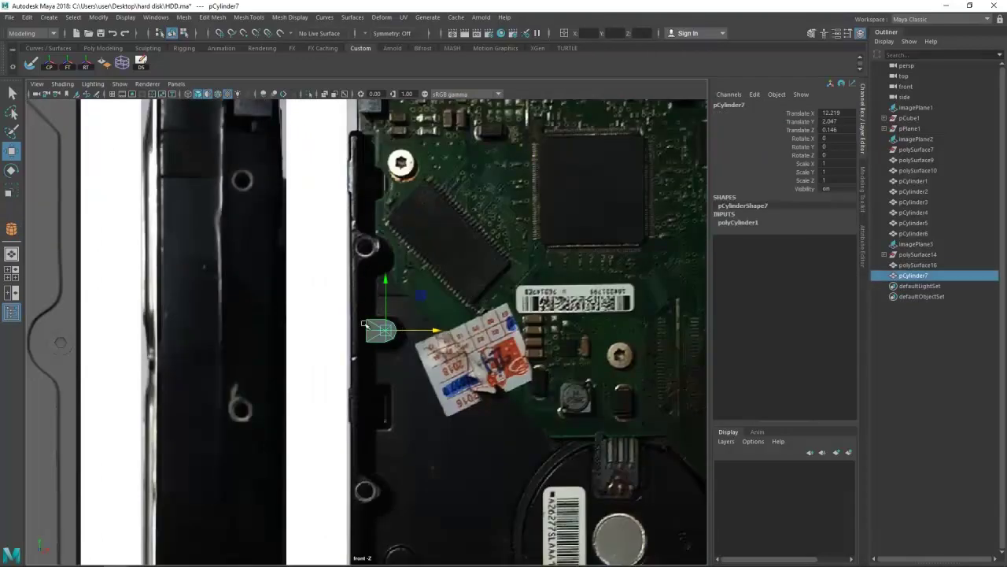
key("space")
left_click_drag(344, 333, 379, 373)
left_click_drag(160, 256, 266, 322)
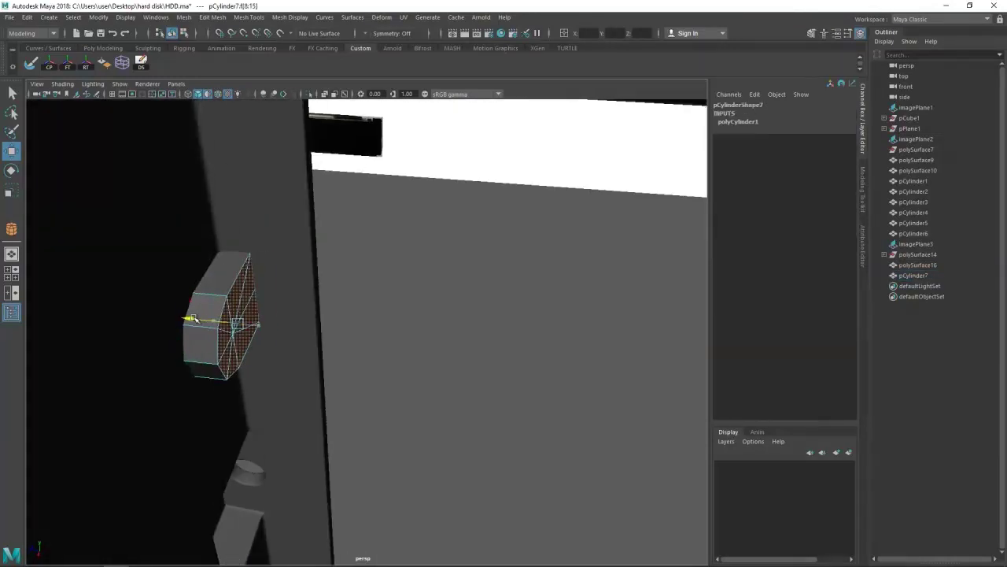
- Isolate the model in wireframe, duplicate the screw-hole cylinder and select both cylinders
left_click_drag(187, 319, 349, 331)
scroll("down", 3)
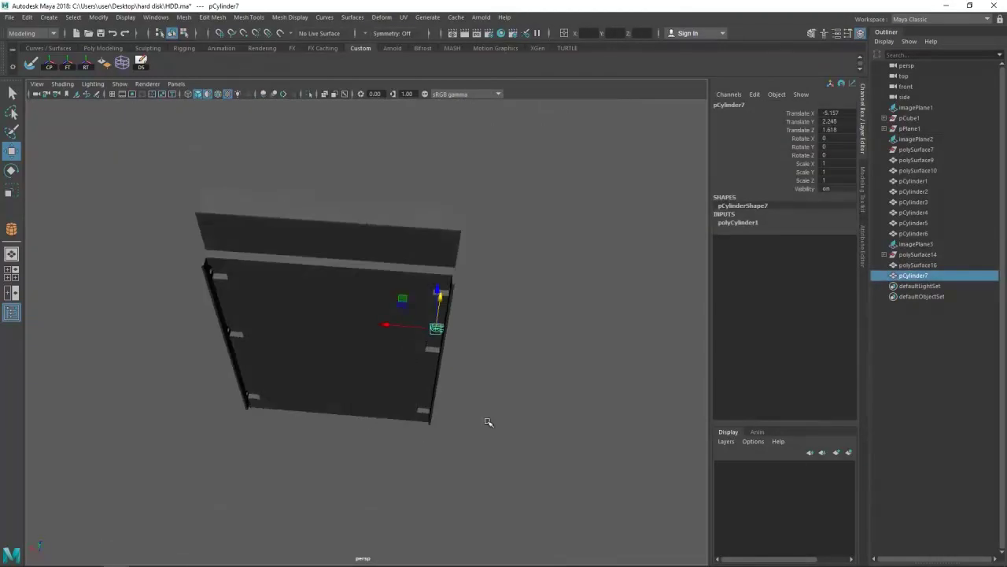
left_click_drag(490, 420, 352, 184)
key("ctrl+1")
key("4")
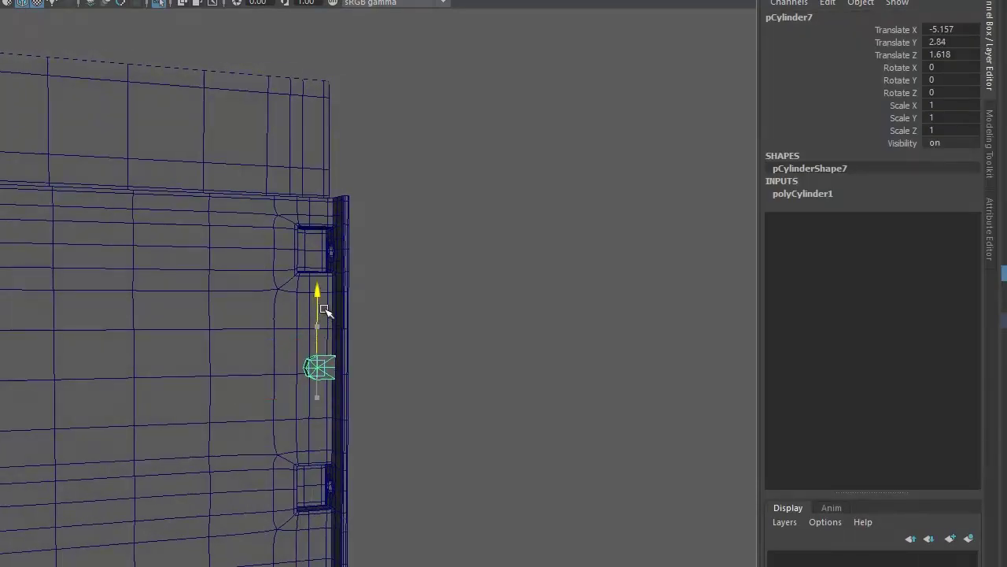
key("ctrl+d")
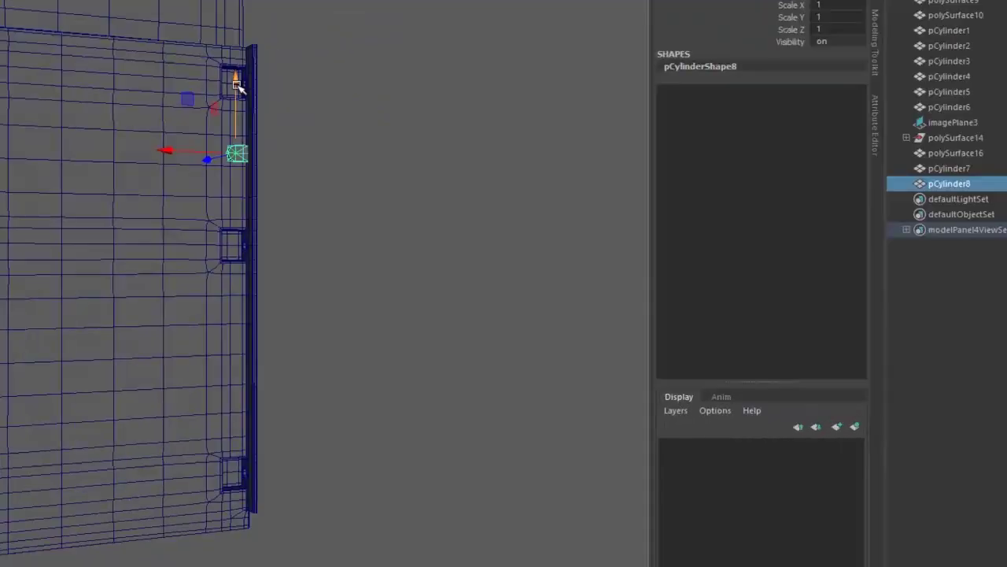
left_click(328, 247)
left_click_drag(328, 246, 221, 172)
left_click(265, 292)
left_click(234, 135)
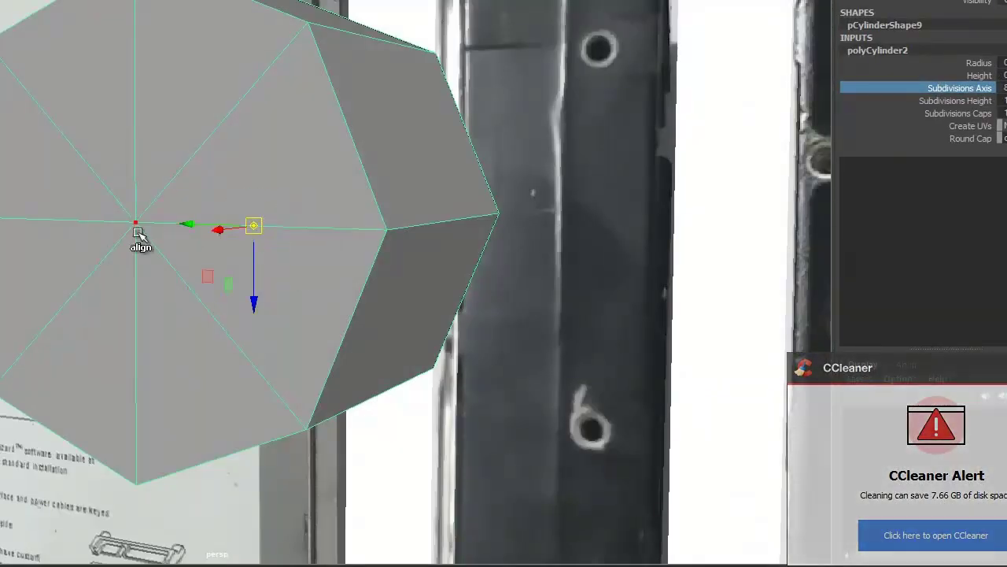
- Delete the cylinder caps, extrude the ring faces and align the screw boss on the casing edge
key("Delete")
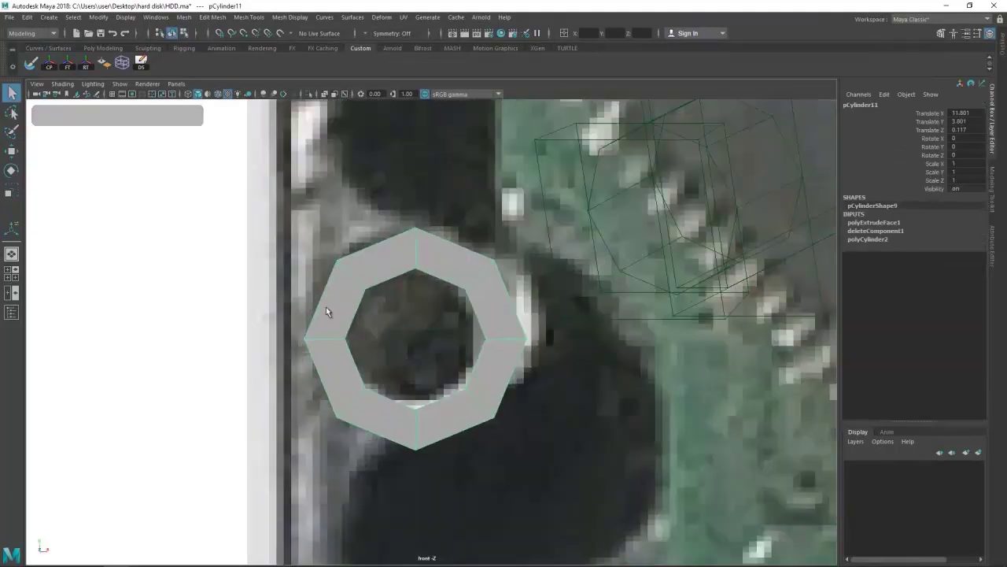
key("ctrl+e")
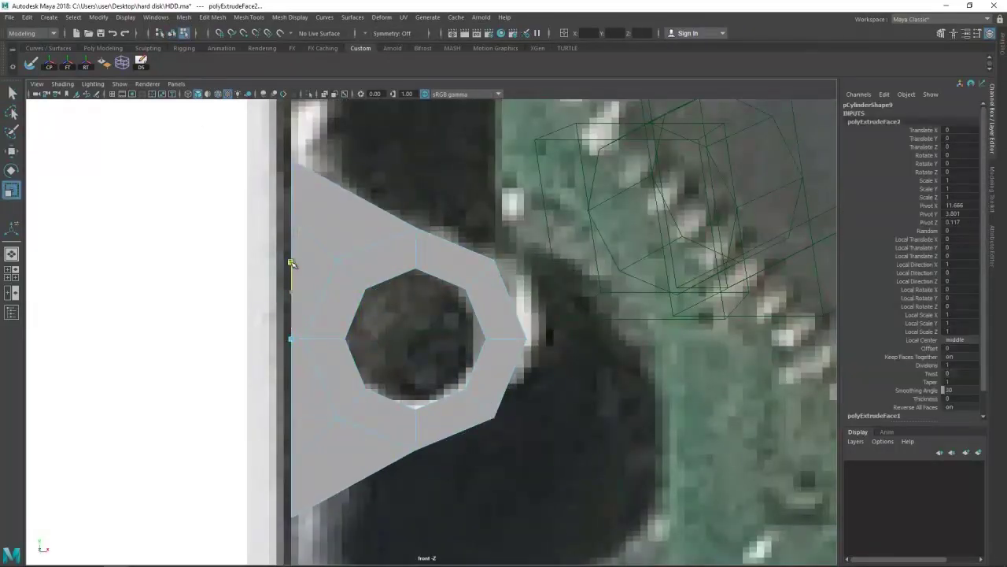
key("F9")
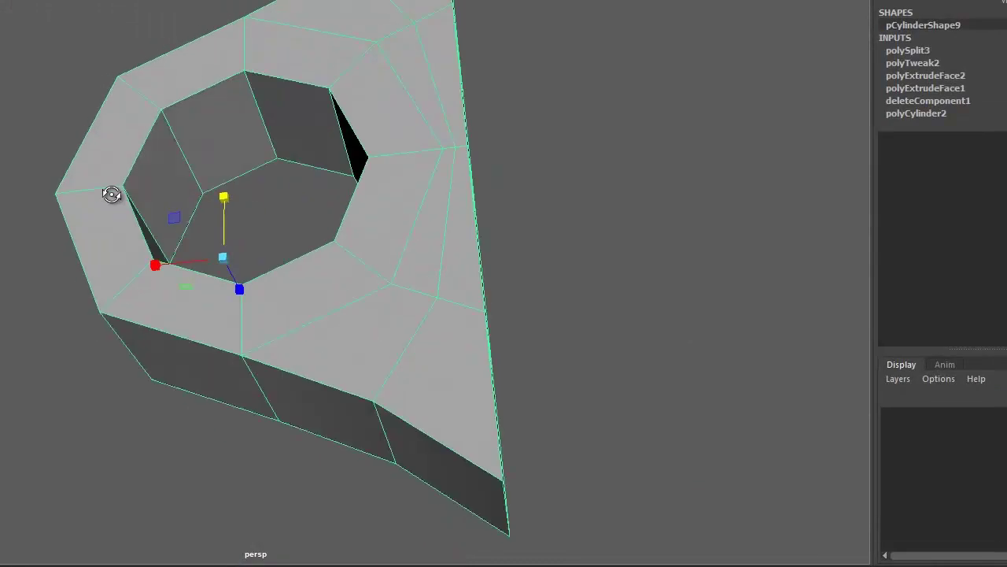
left_click_drag(111, 194, 348, 182)
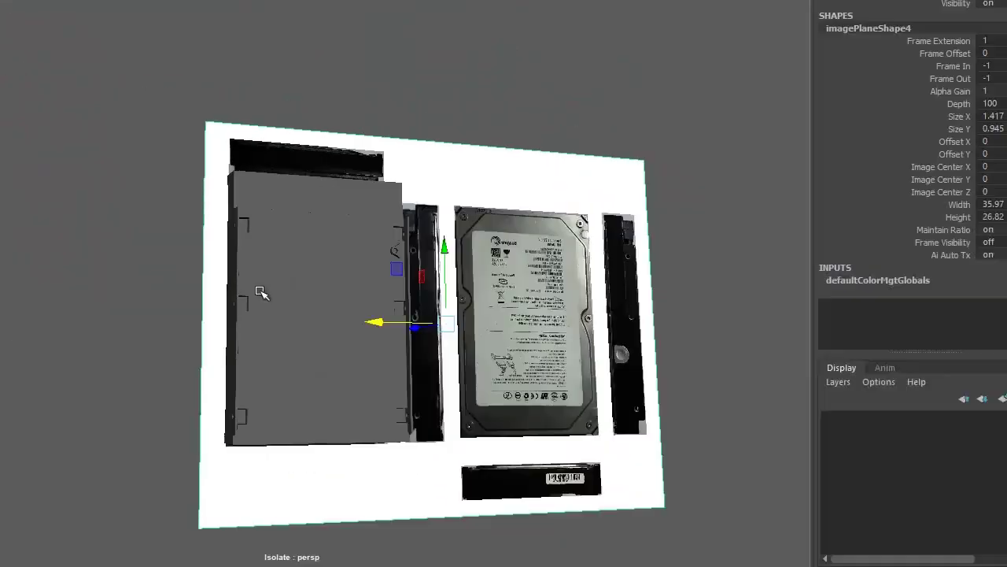
left_click_drag(659, 203, 656, 202)
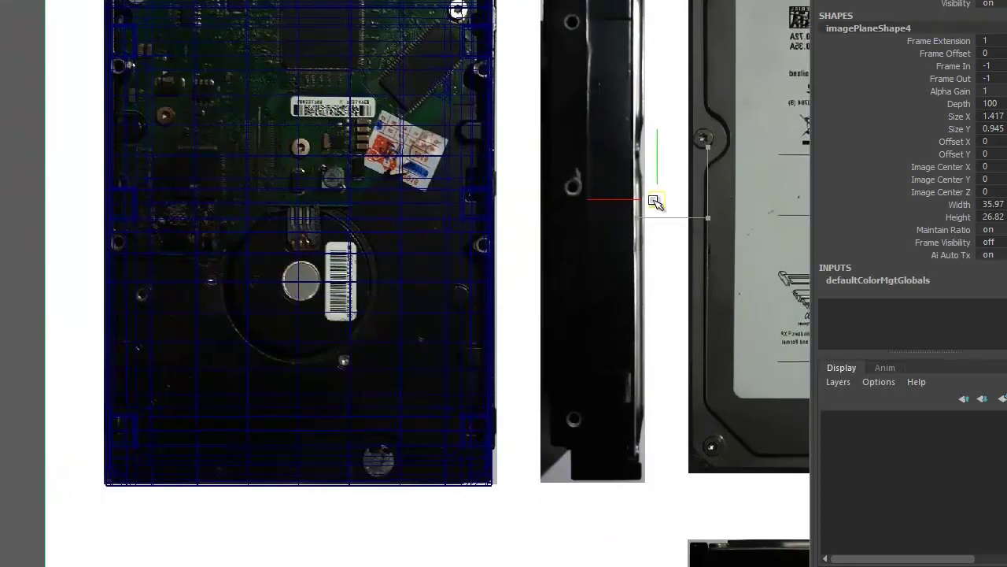
left_click_drag(656, 202, 657, 134)
left_click_drag(661, 143, 648, 140)
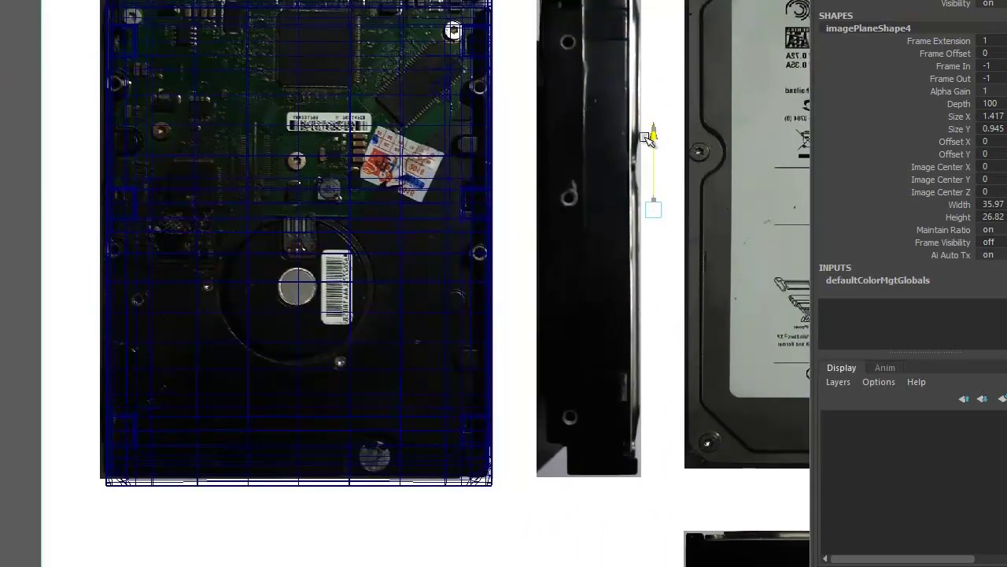
- Duplicate the screw boss to the other screw holes in back view and select all four bosses
left_click_drag(308, 281, 339, 332)
key("w")
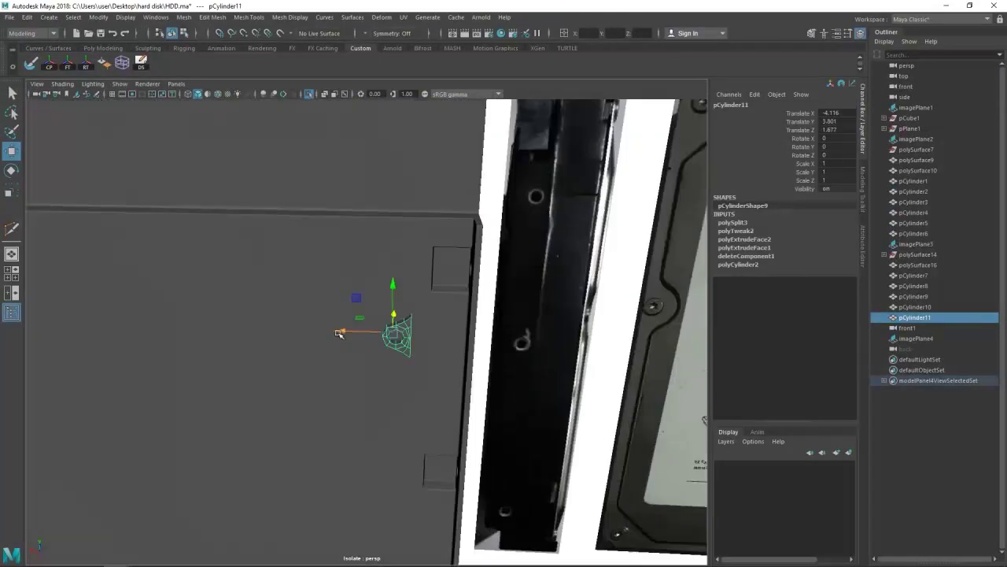
left_click(387, 340)
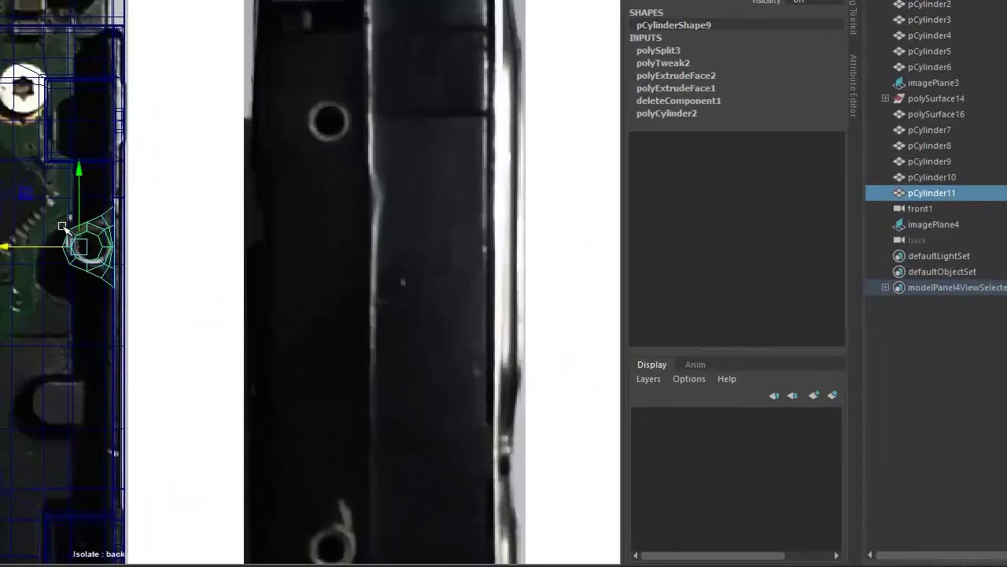
scroll("down", 3)
key("ctrl+d")
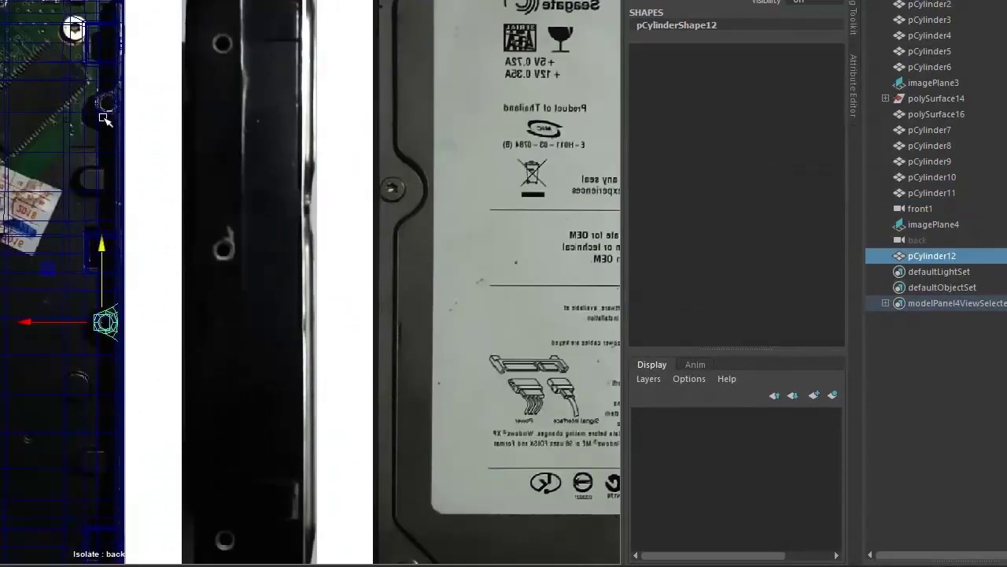
key("ctrl+d")
left_click_drag(59, 237, 140, 232)
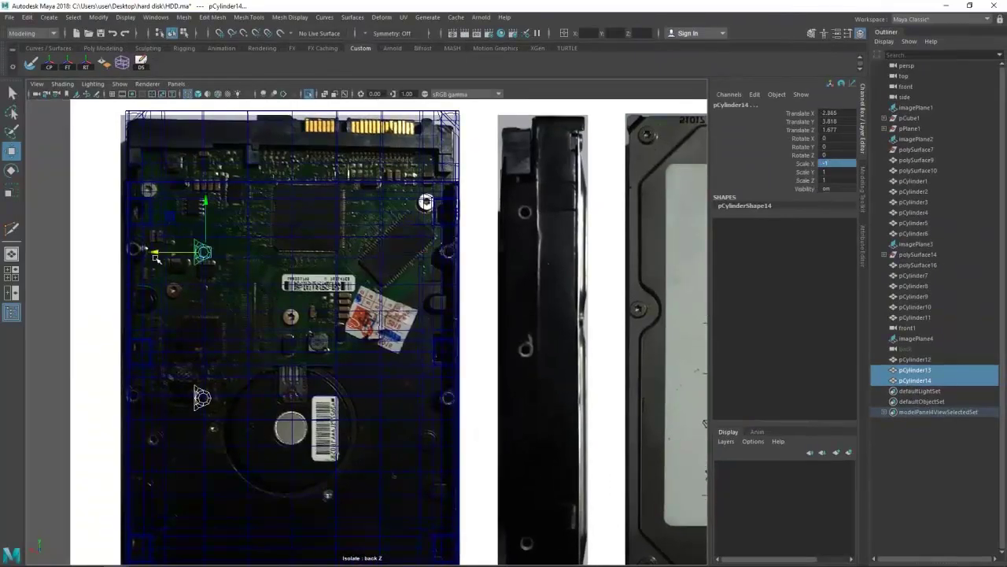
scroll("up", 3)
scroll("down", 3)
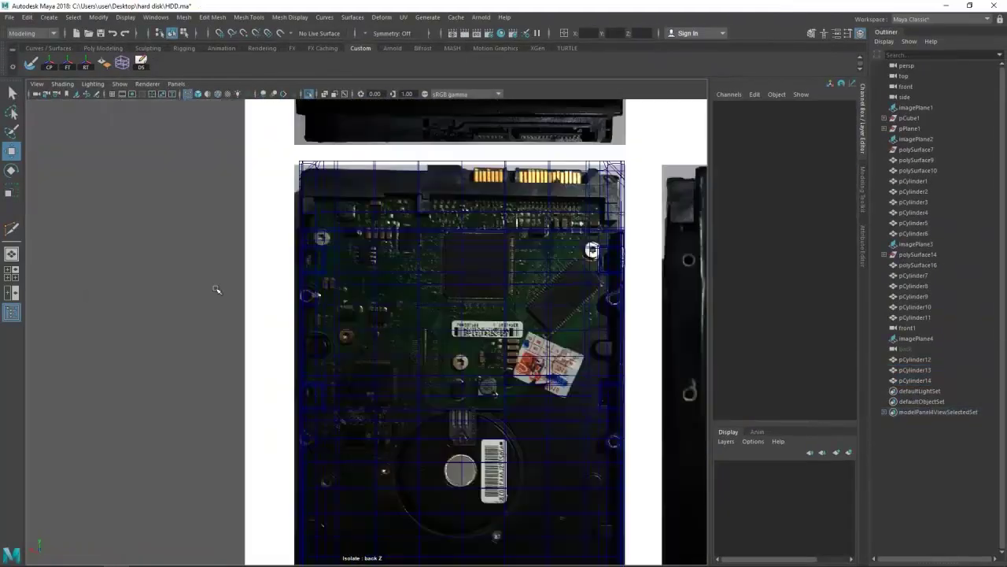
left_click_drag(218, 288, 134, 285)
key("ctrl+z")
left_click_drag(622, 237, 526, 283)
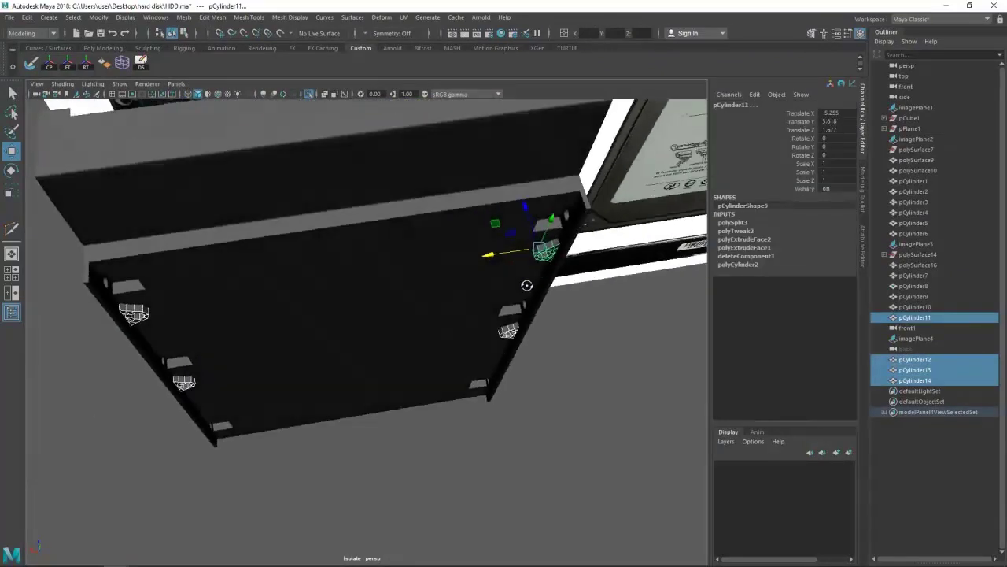
left_click_drag(448, 292, 371, 303)
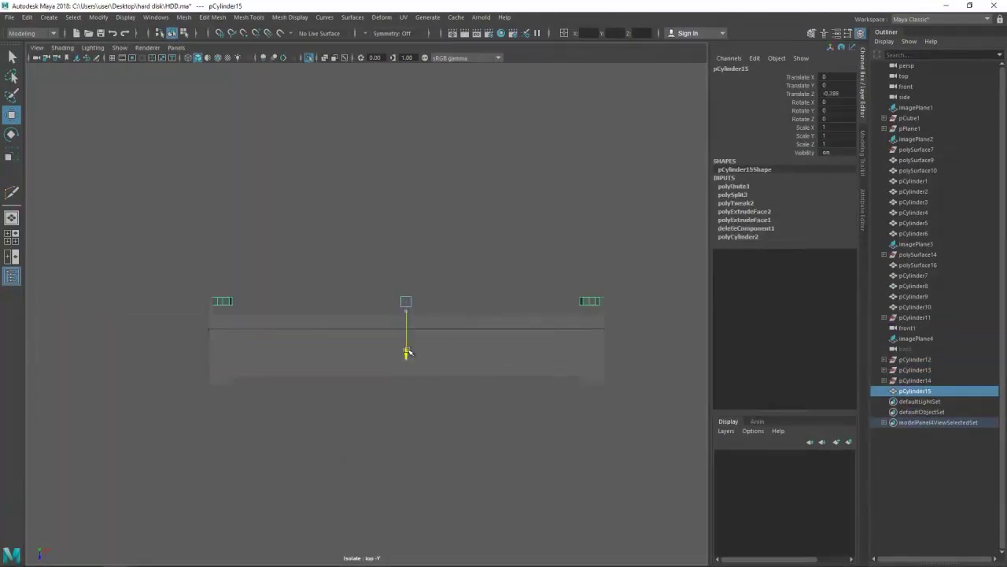
- Select the casing mesh in the perspective view and inspect its components from several sides
left_click(144, 282)
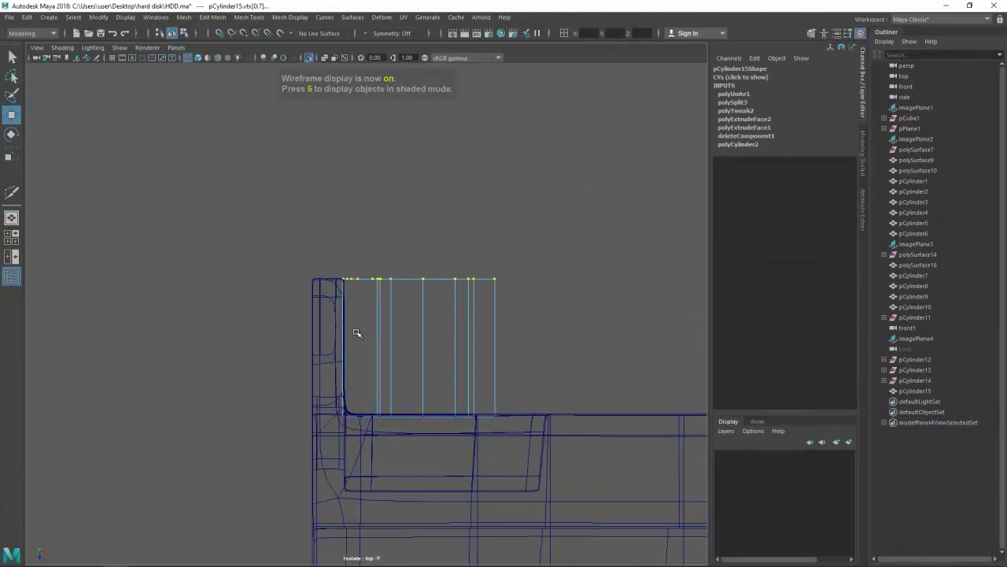
left_click(441, 211)
key("6")
left_click_drag(328, 346, 385, 323)
key("F9")
scroll("up", 3)
scroll("up", 3)
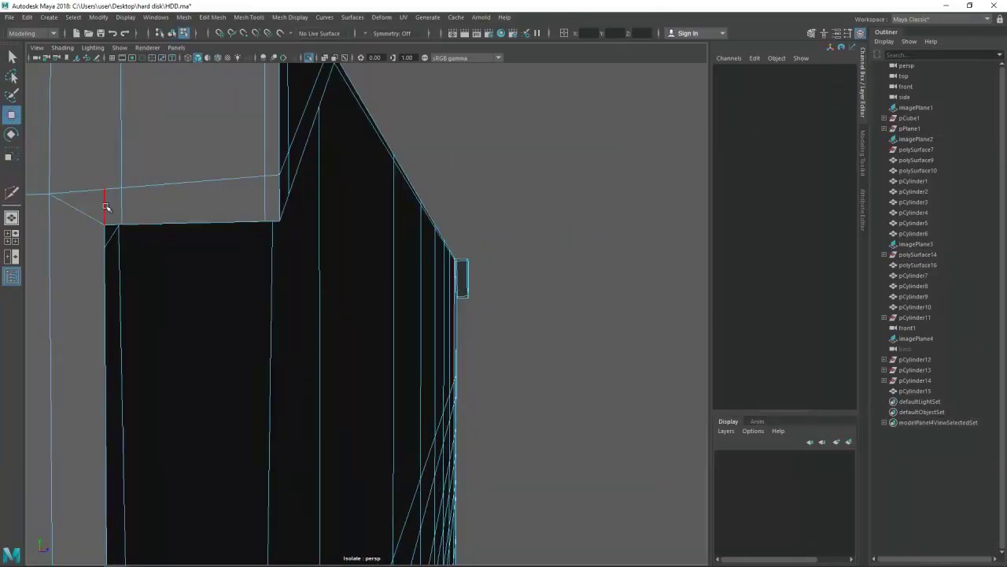
scroll("down", 3)
left_click_drag(106, 207, 367, 355)
scroll("up", 3)
left_click_drag(287, 394, 333, 386)
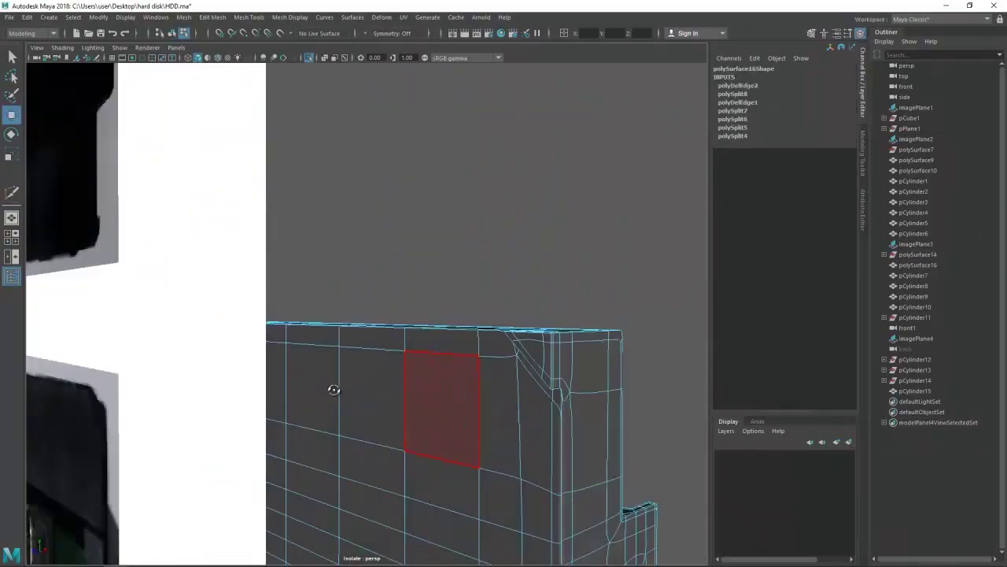
scroll("down", 3)
- Hide the reference image planes with Ctrl+H, then reselect the casing mesh
key("ctrl+1")
scroll("down", 3)
key("ctrl+h")
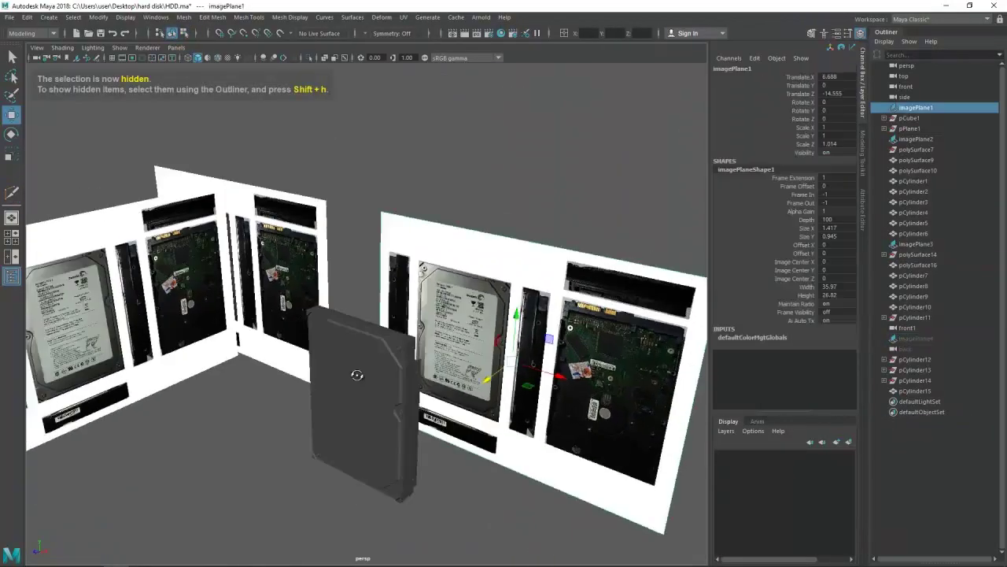
scroll("up", 3)
scroll("down", 3)
left_click(294, 279)
left_click_drag(294, 279, 295, 359)
scroll("up", 3)
- Isolate the shaded casing and view it from close-up, corner and top angles
key("5")
key("ctrl+1")
scroll("up", 3)
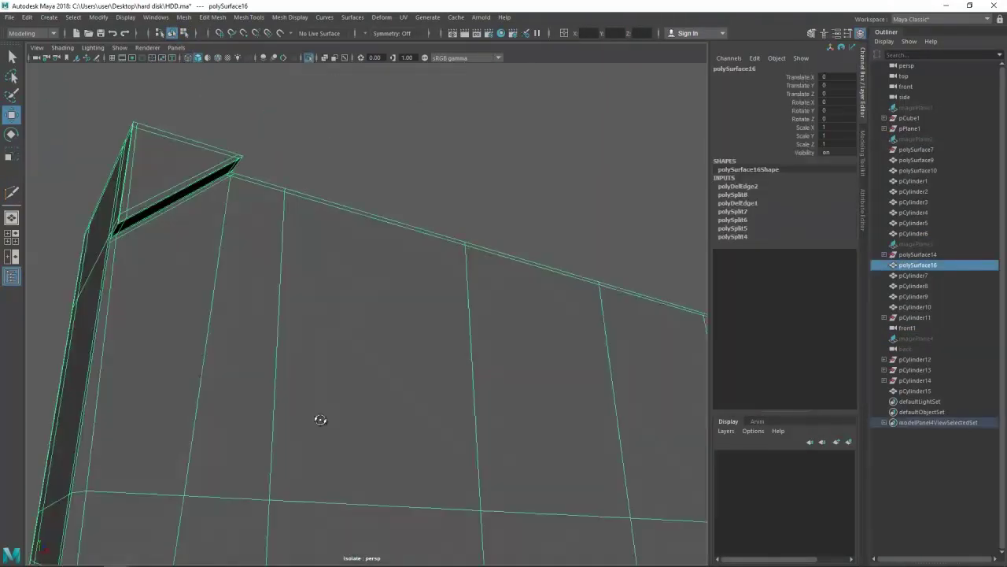
left_click_drag(320, 418, 329, 515)
scroll("down", 3)
left_click_drag(303, 445, 549, 367)
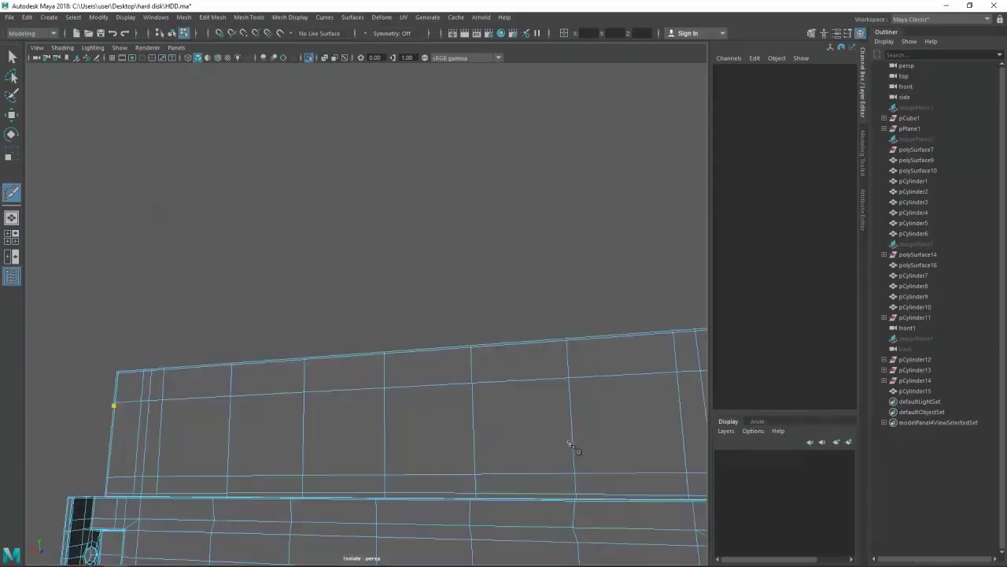
left_click_drag(570, 445, 320, 429)
left_click_drag(395, 413, 464, 329)
- Extend the edge selection along the casing corner, then return to object mode
key("w")
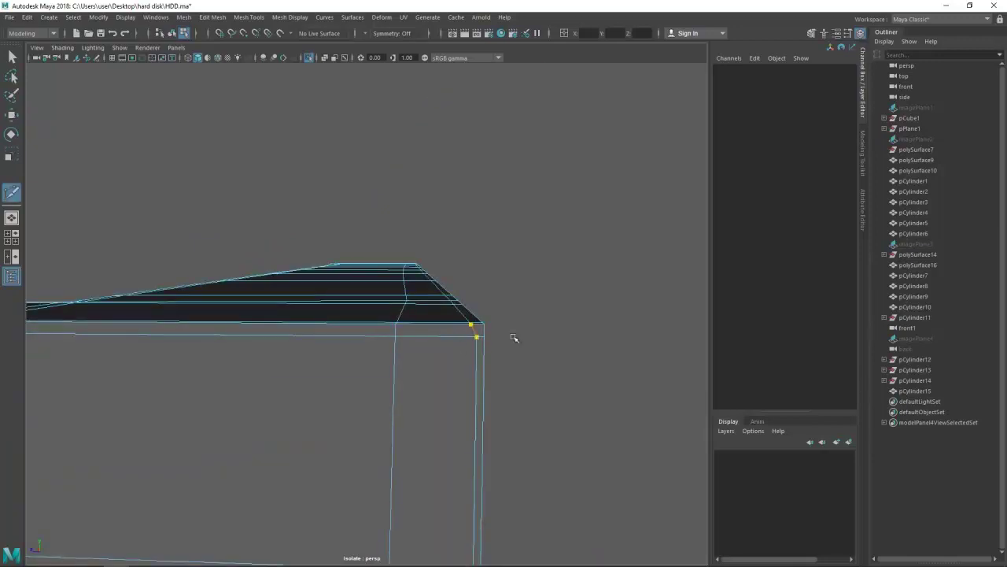
left_click_drag(447, 383, 331, 291)
left_click(331, 291)
key("F8")
left_click_drag(306, 331, 278, 379)
left_click_drag(413, 367, 519, 313)
scroll("up", 3)
- Add the combined bosses to the selection and select an edge loop on the casing
left_click(488, 292)
key("F10")
left_click_drag(361, 351, 383, 343)
left_click(499, 331)
scroll("up", 3)
double_click(415, 315)
scroll("down", 3)
scroll("up", 3)
scroll("down", 3)
key("F8")
left_click_drag(477, 279, 417, 275)
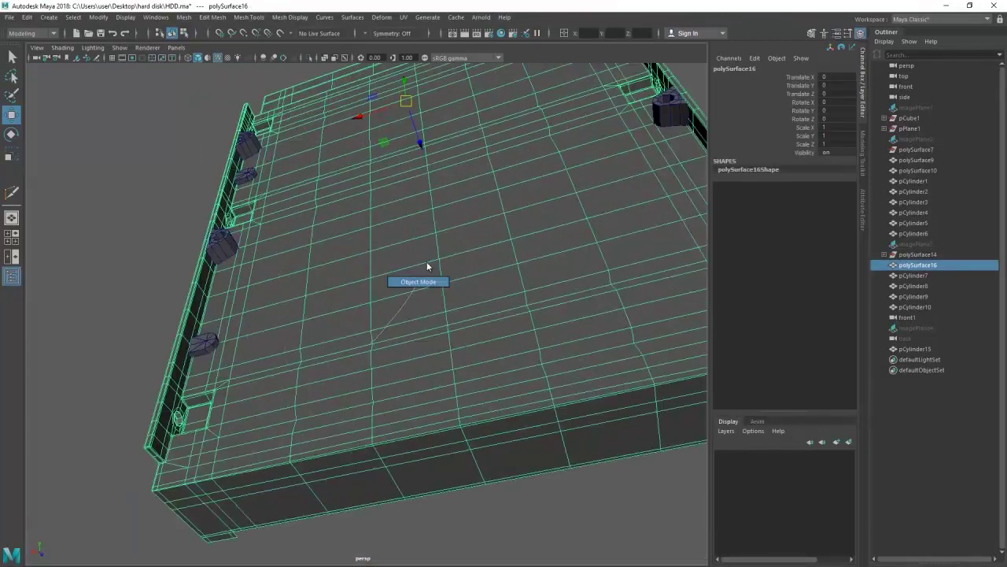
- Select the screw-hole cylinders, then the casing mesh seen face-on
left_click(243, 176)
scroll("down", 3)
left_click_drag(315, 220, 323, 238)
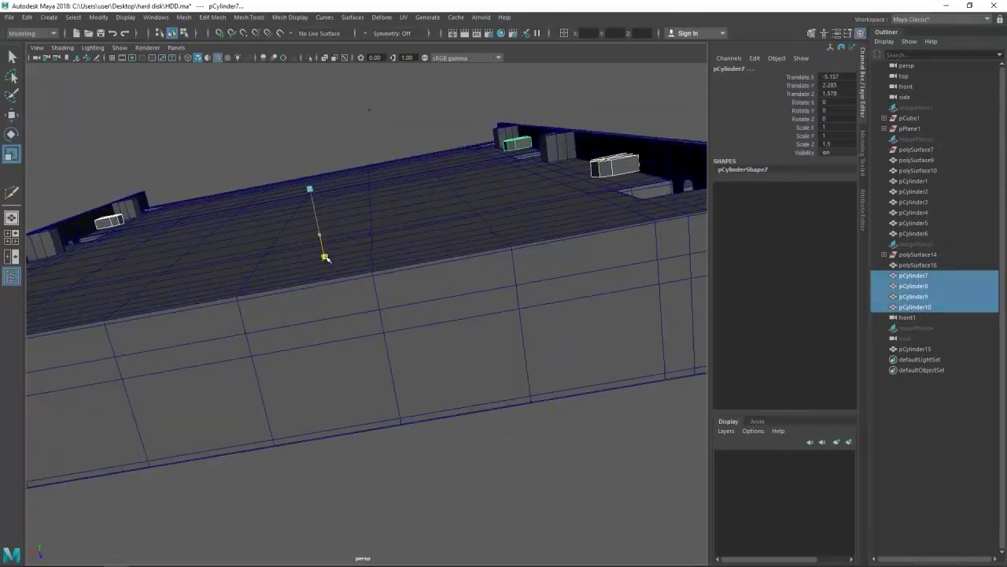
left_click_drag(319, 82, 418, 254)
left_click(185, 181)
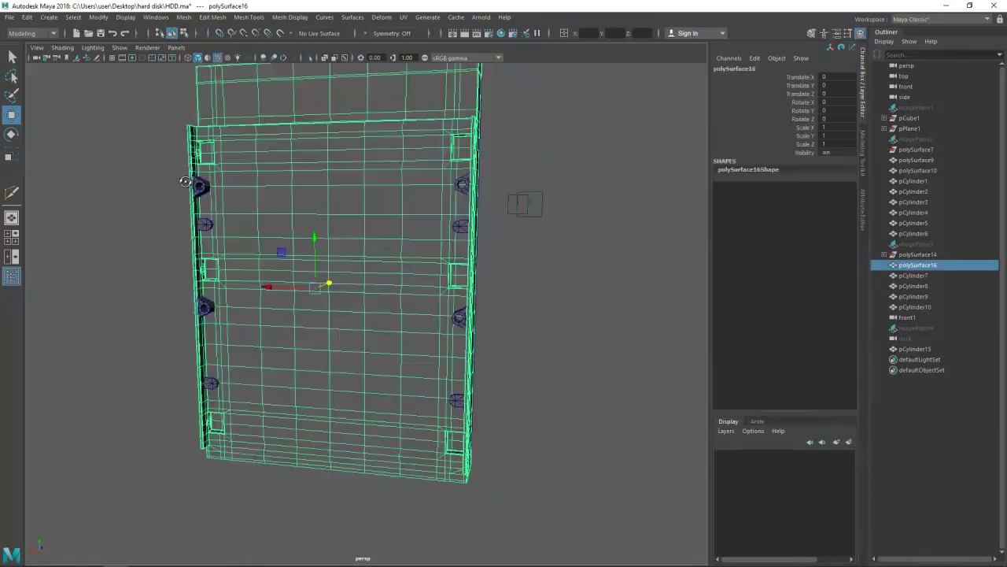
scroll("up", 3)
scroll("up", 3)
- Insert an edge loop on the casing beside the screw boss and select faces on the side column
left_click_drag(396, 296, 252, 187)
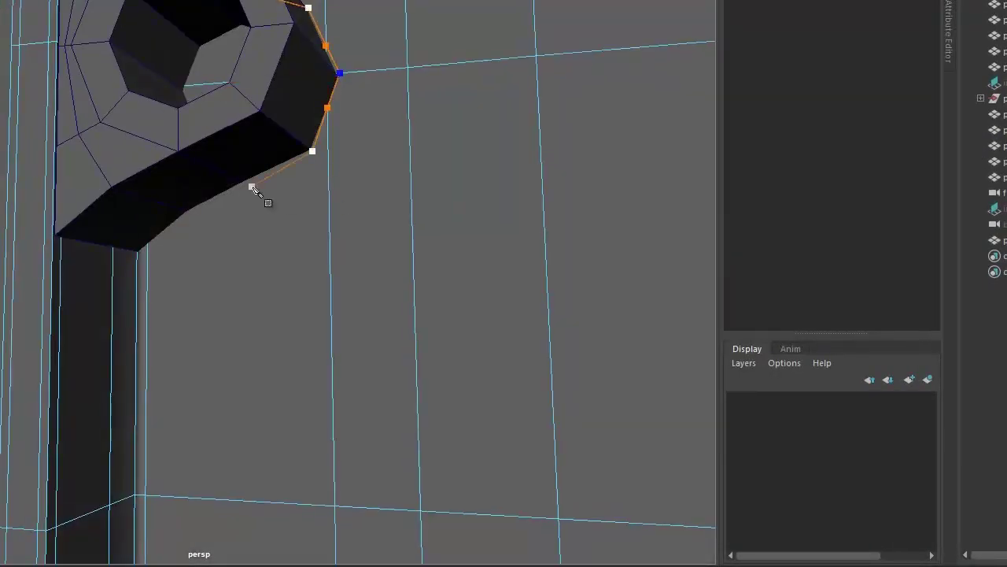
left_click(141, 257)
key("f")
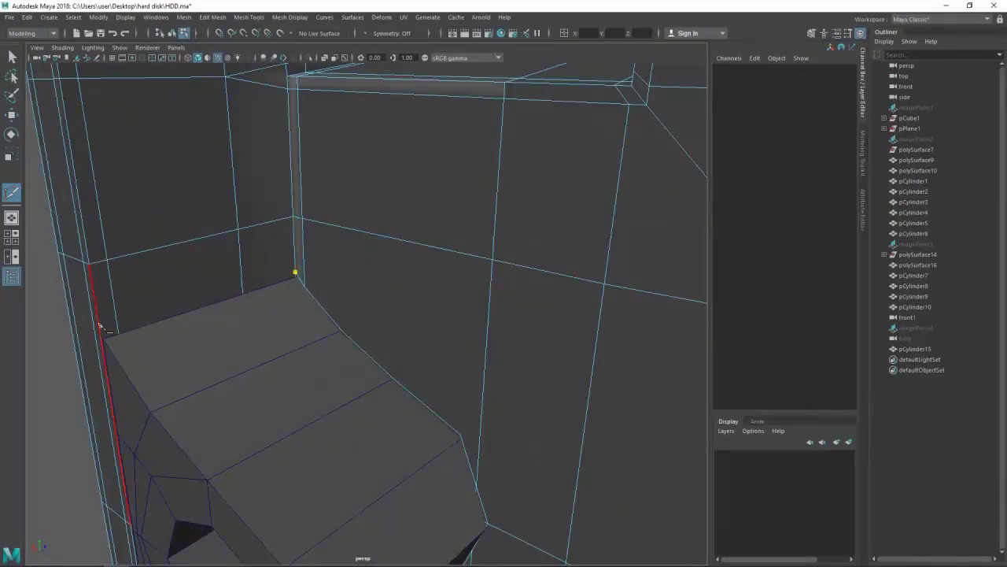
key("w")
left_click(227, 270)
left_click_drag(276, 255, 331, 236)
left_click_drag(140, 370, 207, 517)
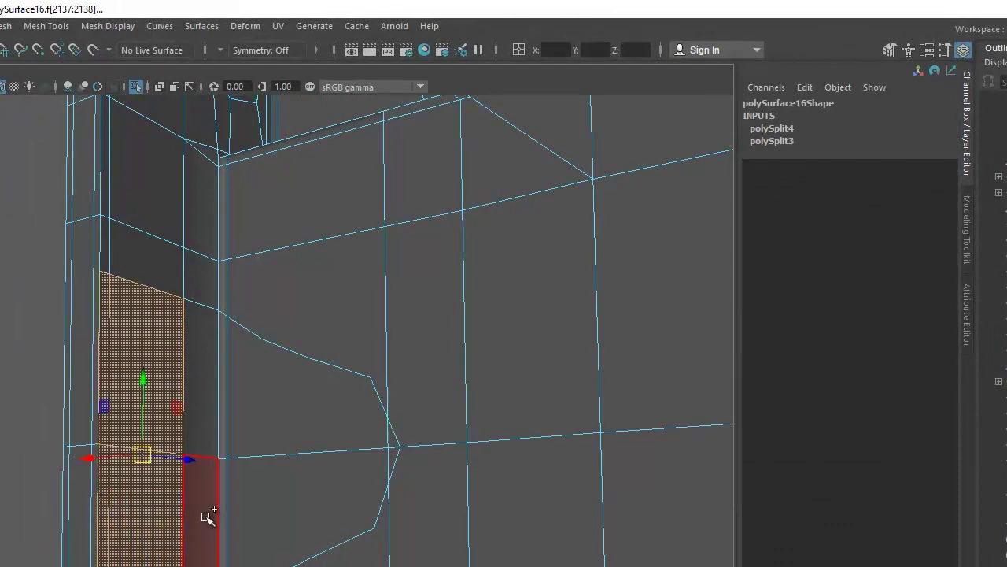
left_click_drag(234, 101, 242, 298)
- Multi-Cut new edges on the casing from beside the screw boss toward it
left_click_drag(373, 336, 457, 310)
left_click_drag(210, 259, 330, 285)
left_click_drag(426, 262, 334, 254)
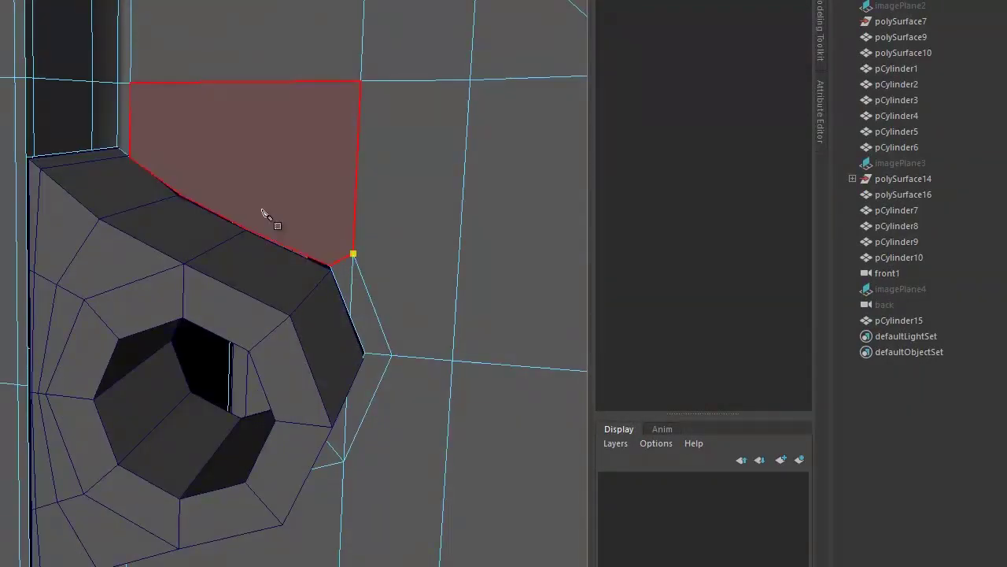
left_click_drag(190, 189, 250, 194)
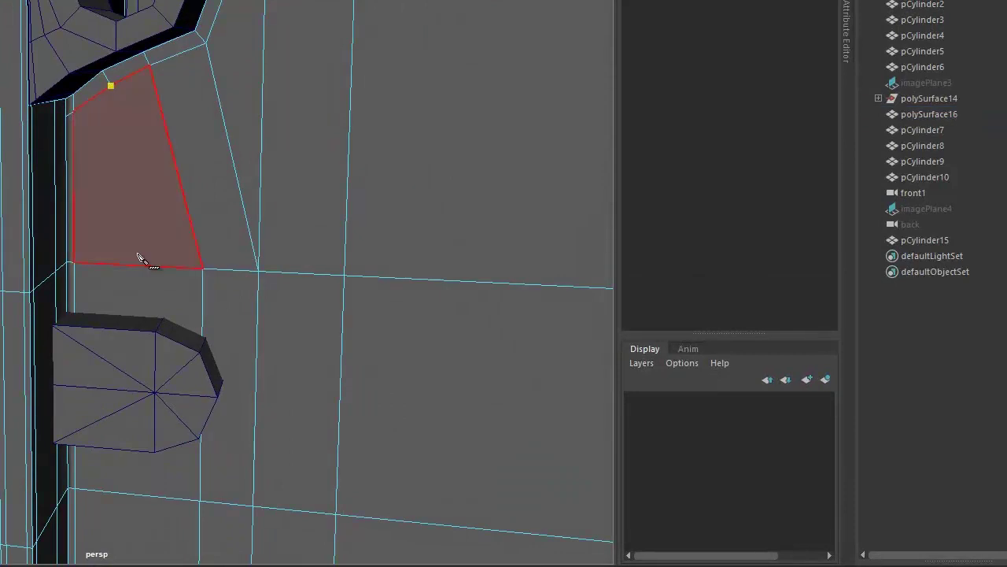
left_click_drag(440, 313, 304, 394)
- Select faces on the combined bosses and inspect them in isolation
left_click(304, 394)
key("ctrl+1")
left_click_drag(435, 244, 445, 276)
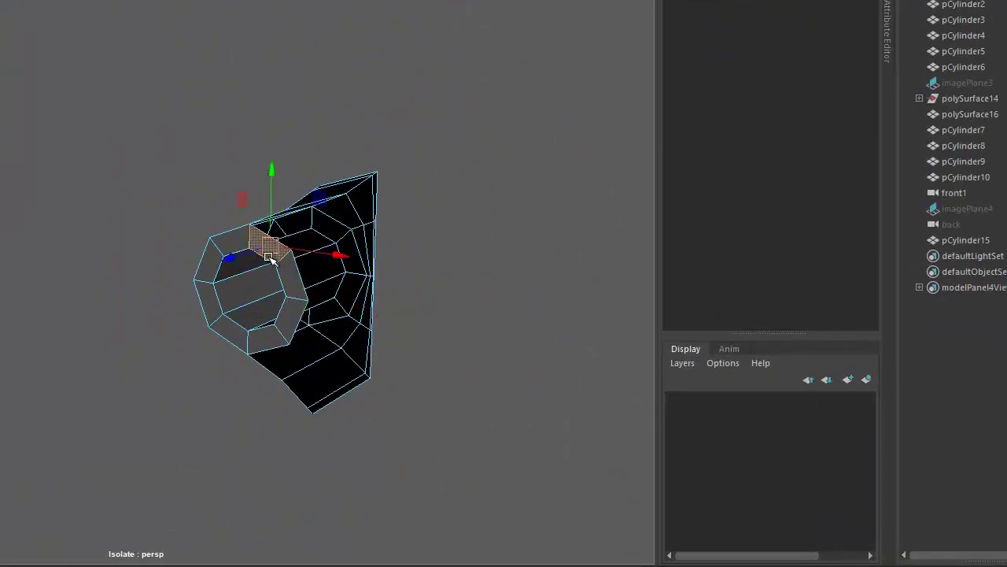
key("ctrl+1")
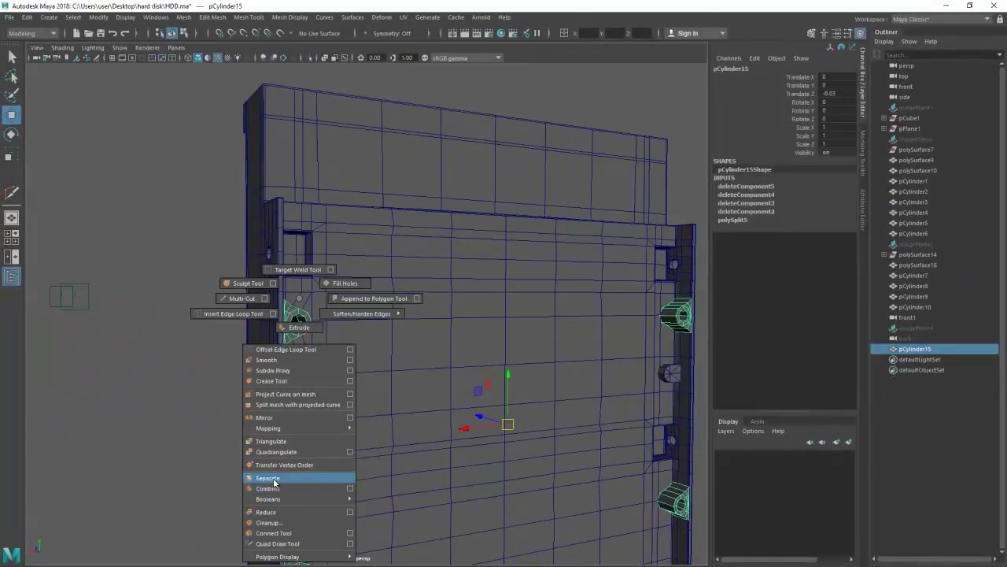
- Separate the combined bosses, cap the boss's open hole and extrude the cap face
left_click(275, 482)
key("f")
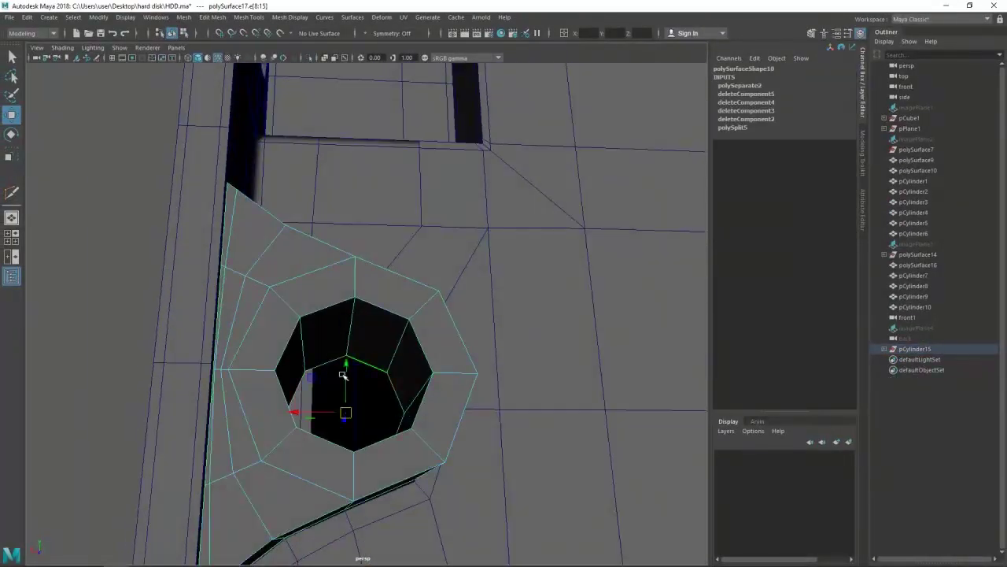
left_click_drag(353, 394, 346, 413)
key("ctrl+e")
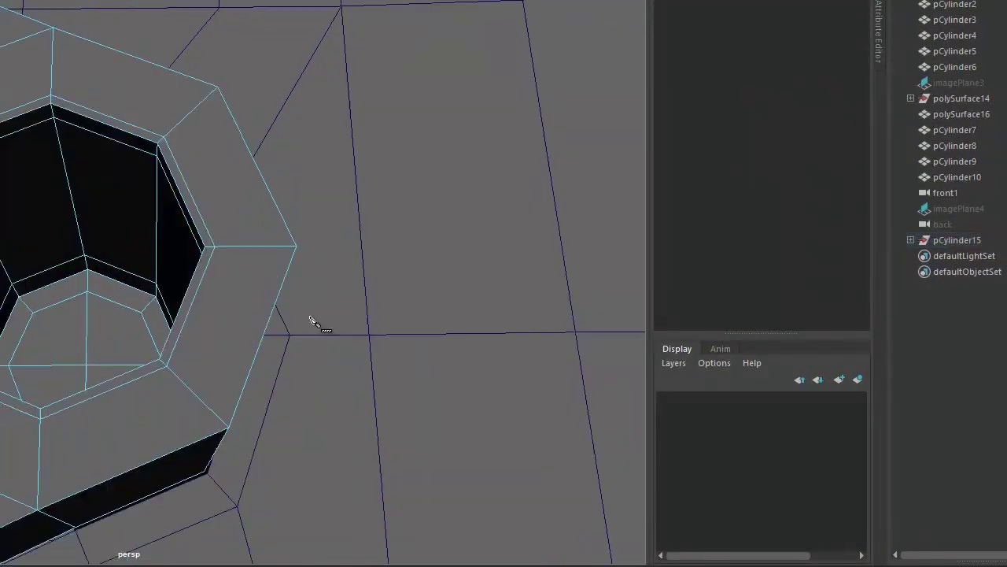
left_click_drag(371, 441, 227, 313)
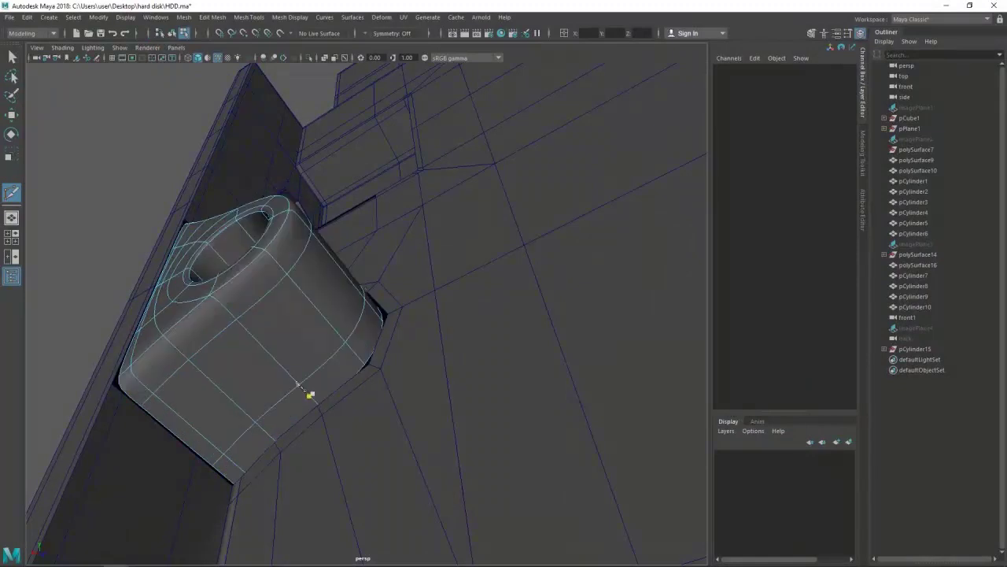
left_click_drag(299, 386, 117, 338)
- Pick and reposition the casing edges beside and below the boss
left_click(292, 354)
left_click_drag(292, 353, 371, 353)
left_click(367, 303)
key("w")
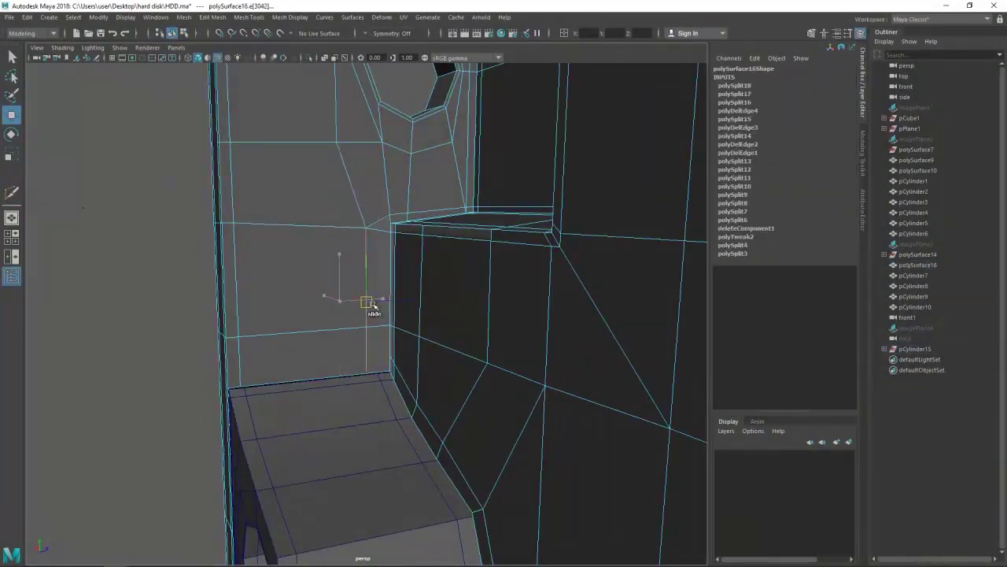
left_click_drag(374, 305, 378, 400)
left_click(371, 472)
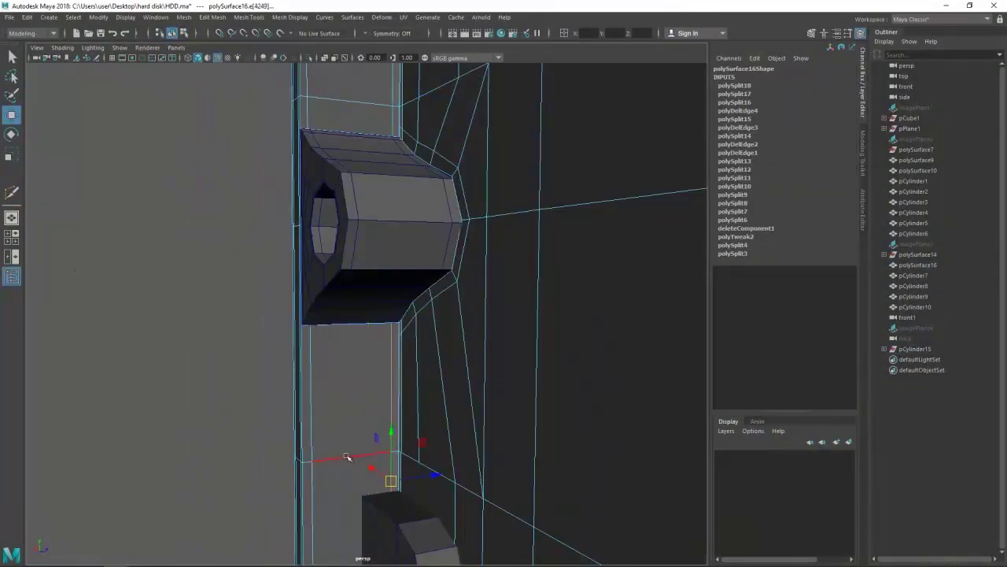
left_click_drag(346, 456, 371, 443)
left_click_drag(371, 443, 299, 285)
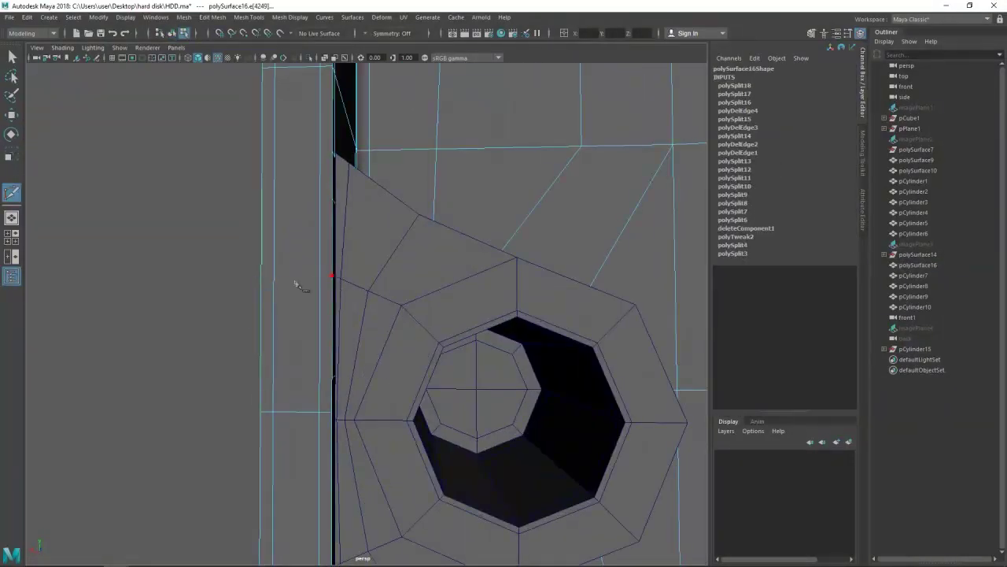
key("w")
left_click_drag(299, 285, 334, 339)
key("w")
- Cut new edges at the boss corner and select its corner vertices
left_click(319, 378)
left_click_drag(320, 378, 325, 344)
left_click_drag(326, 344, 354, 415)
key("y")
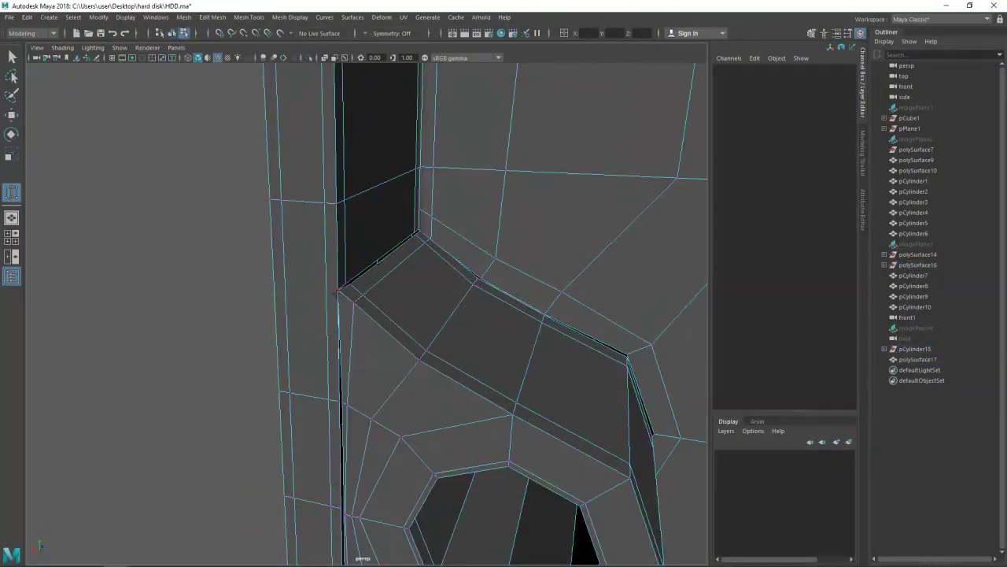
scroll("up", 3)
left_click_drag(338, 291, 425, 339)
key("w")
left_click(419, 323)
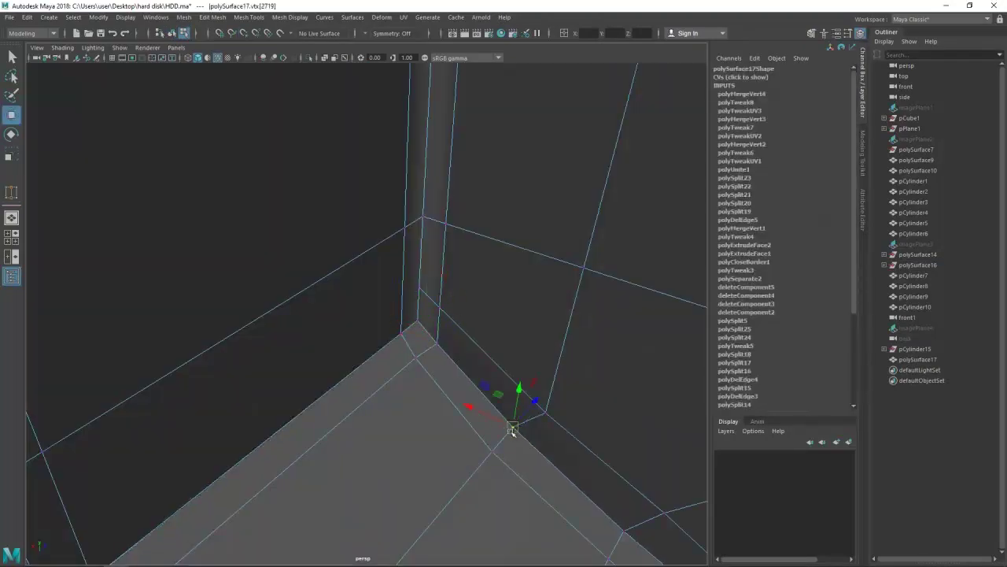
left_click(515, 431)
left_click_drag(515, 431, 411, 315)
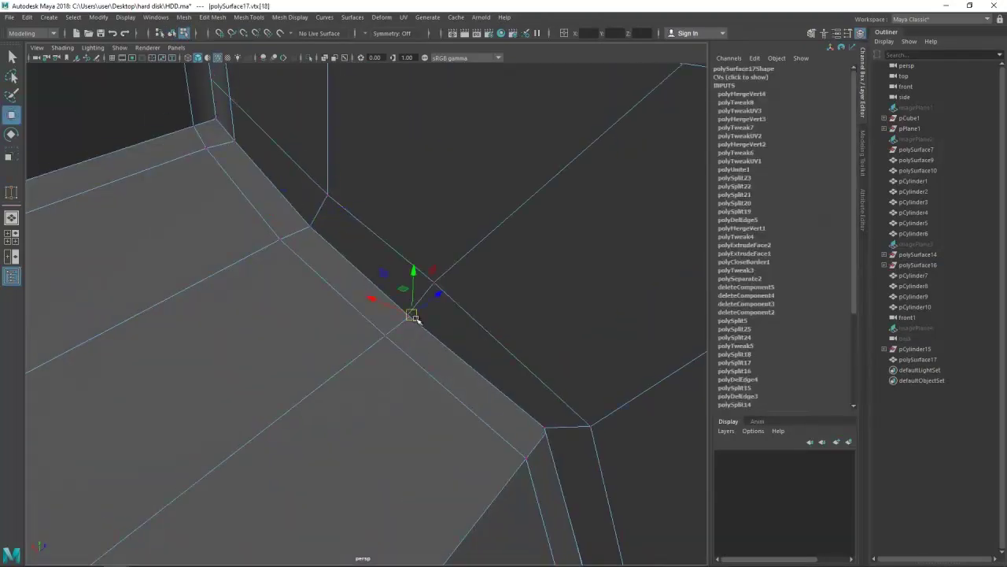
left_click(412, 316)
scroll("down", 3)
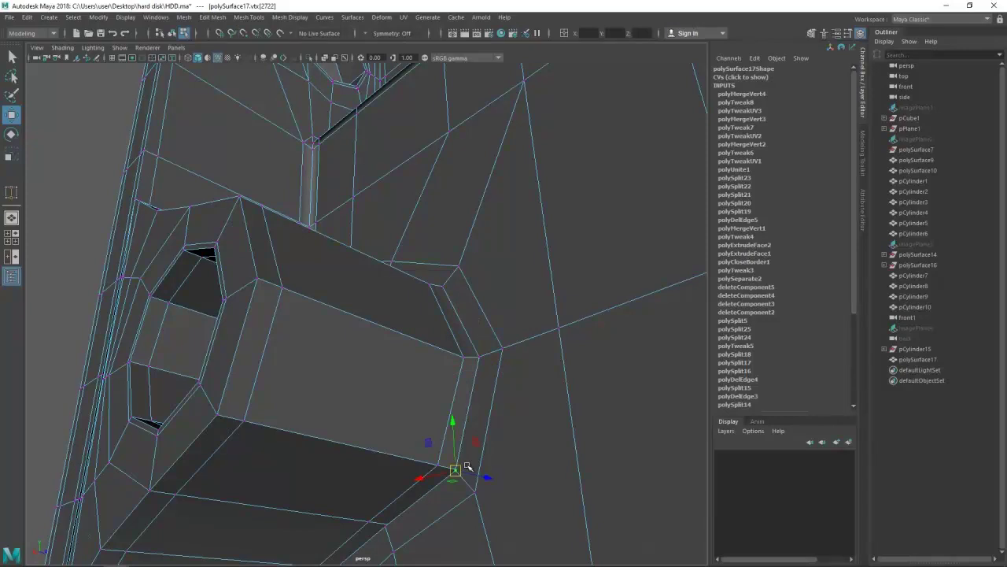
- Merge the stray corner vertices at the boss, checking the result in wireframe
key("4")
left_click_drag(467, 466, 433, 446)
left_click_drag(431, 493, 383, 435)
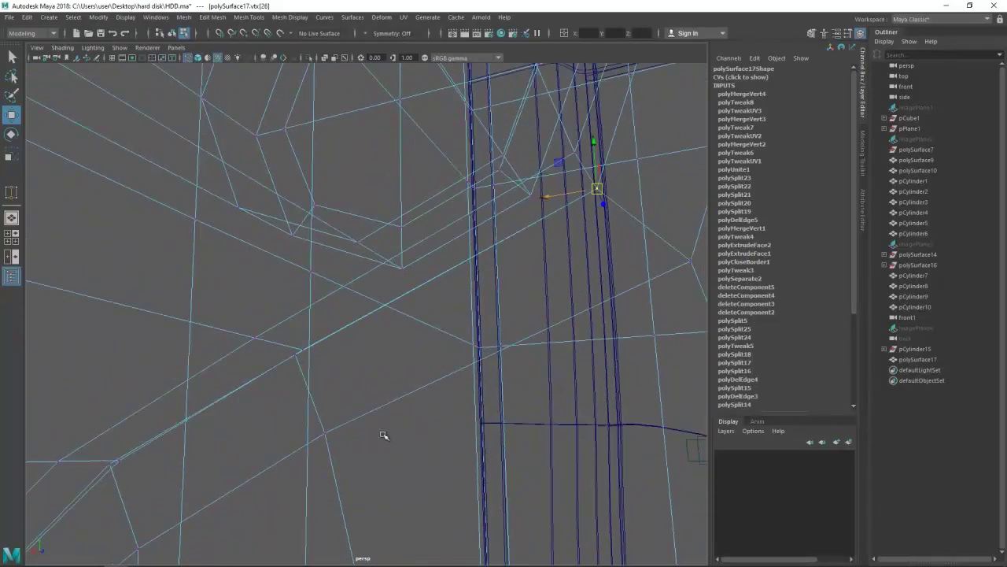
left_click_drag(123, 458, 256, 375)
left_click_drag(138, 269, 156, 341)
key("5")
left_click(157, 341)
left_click_drag(157, 183, 138, 235)
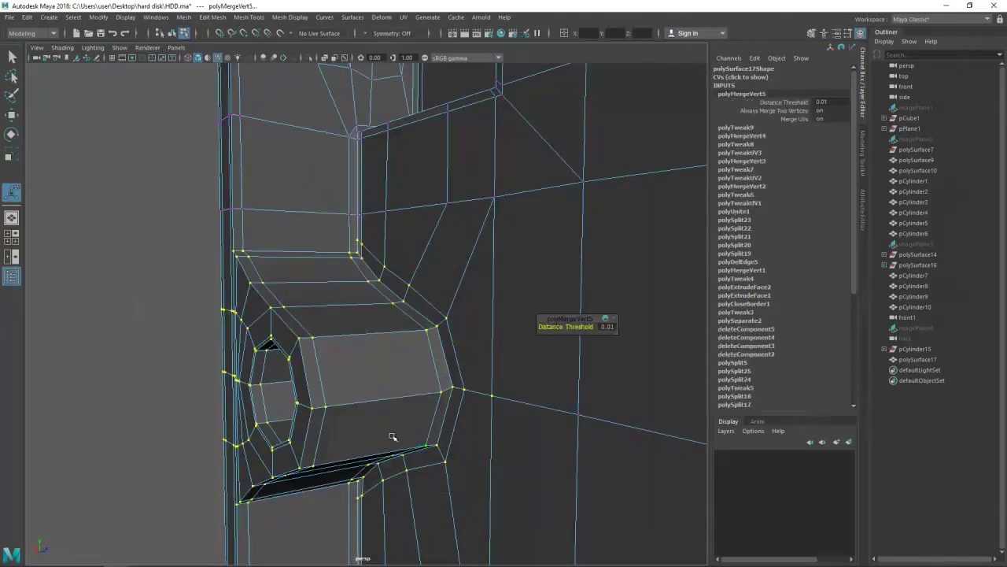
left_click_drag(609, 342, 268, 242)
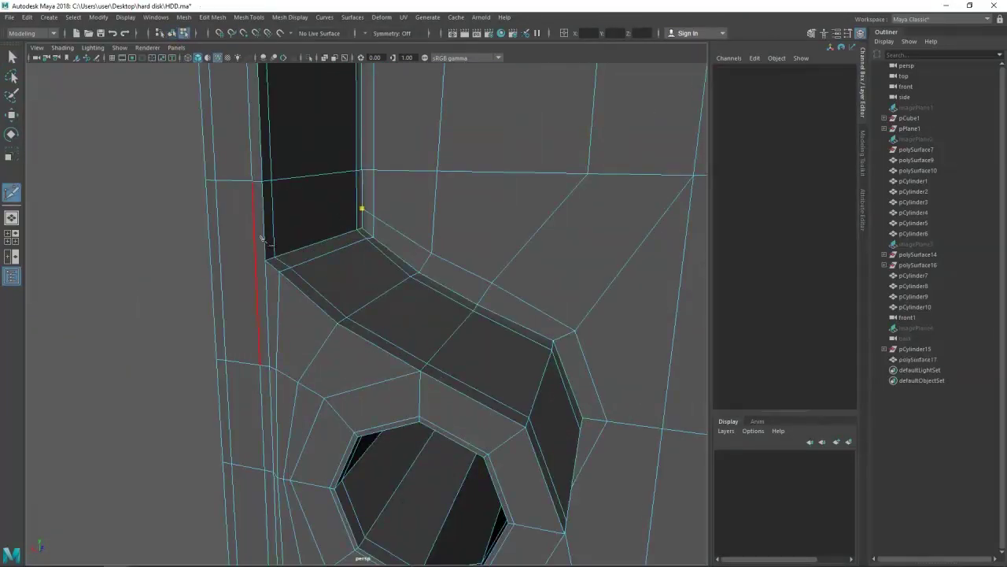
left_click_drag(263, 111, 135, 368)
- Check the smooth preview and select the edges beside and below the hole
left_click(399, 397)
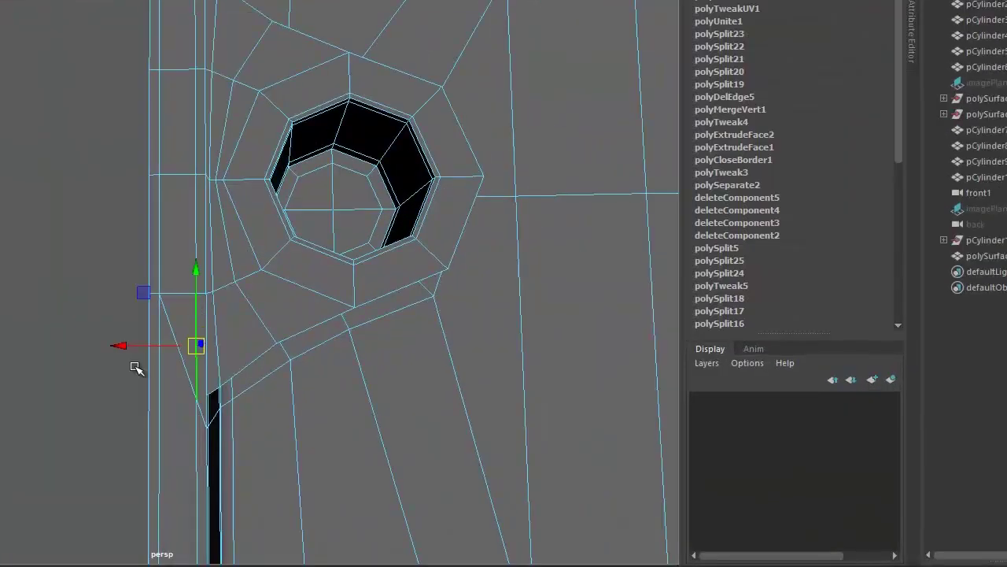
key("3")
left_click_drag(191, 412, 91, 268)
key("1")
left_click_drag(331, 375, 405, 428)
left_click(429, 421)
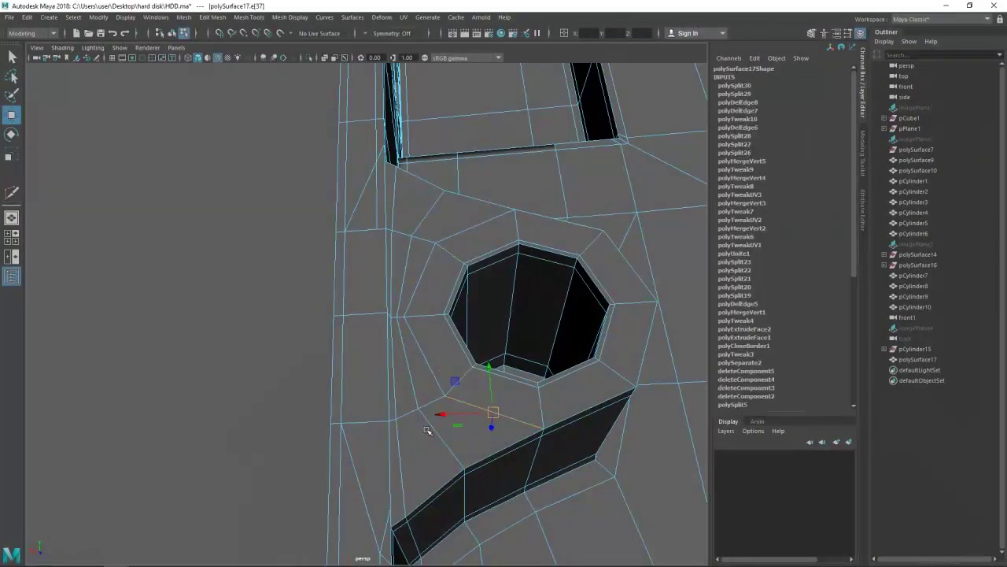
left_click_drag(404, 319, 382, 478)
- Cut a supporting edge along the groove below the screw hole and preview it smoothed
key("y")
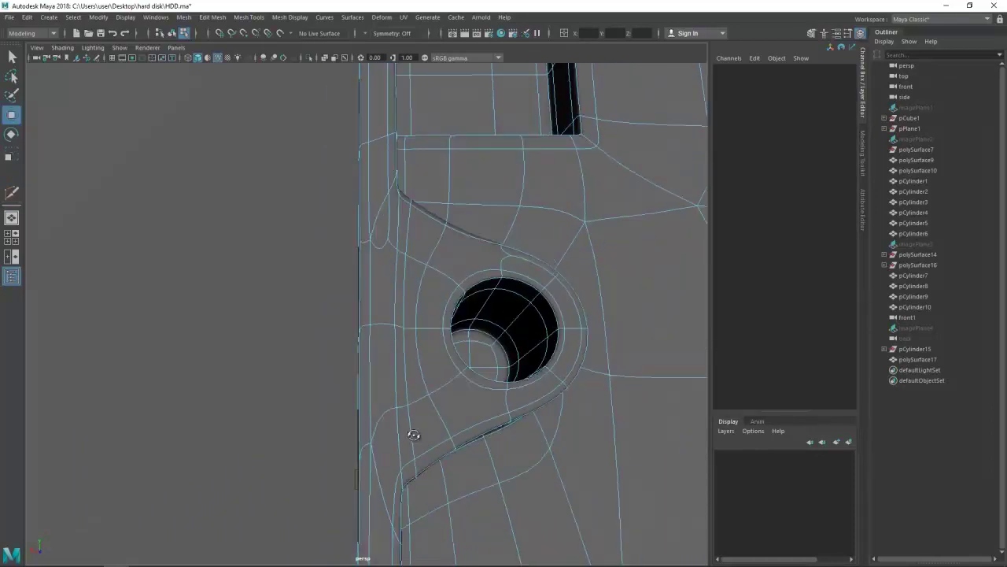
left_click_drag(413, 435, 409, 472)
left_click(409, 472)
left_click_drag(400, 436, 353, 281)
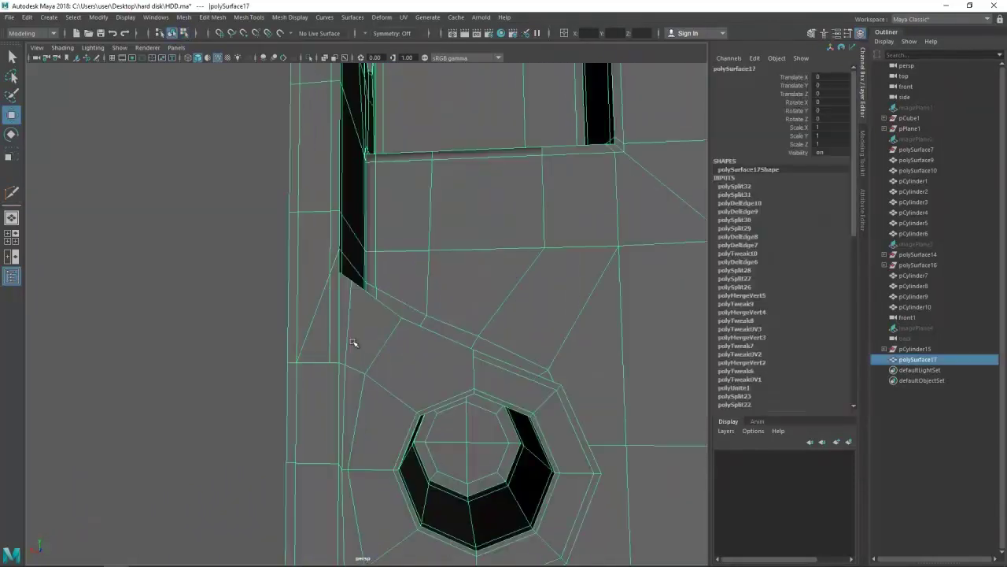
key("y")
key("Return")
key("w")
key("3")
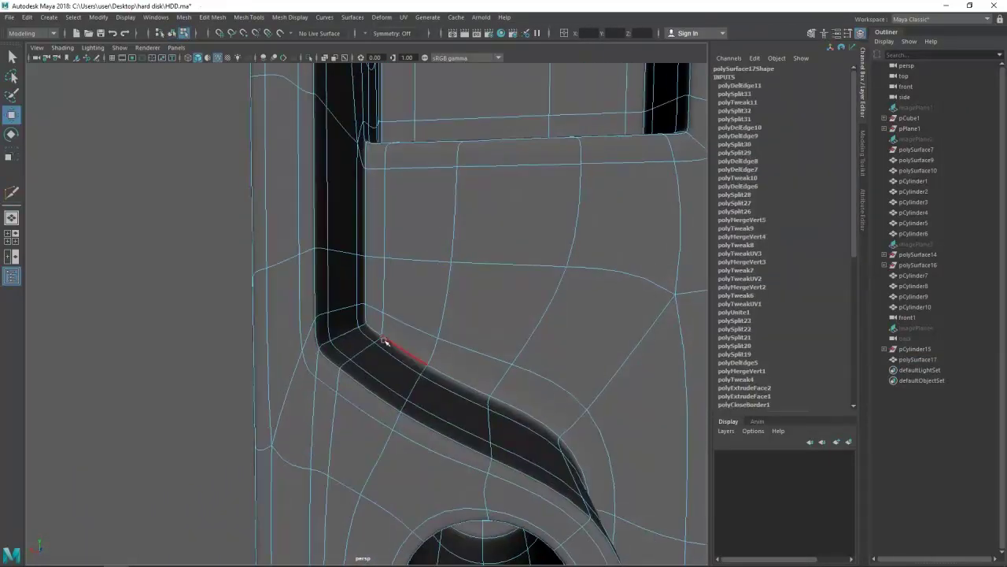
left_click_drag(365, 318, 318, 384)
left_click(318, 383)
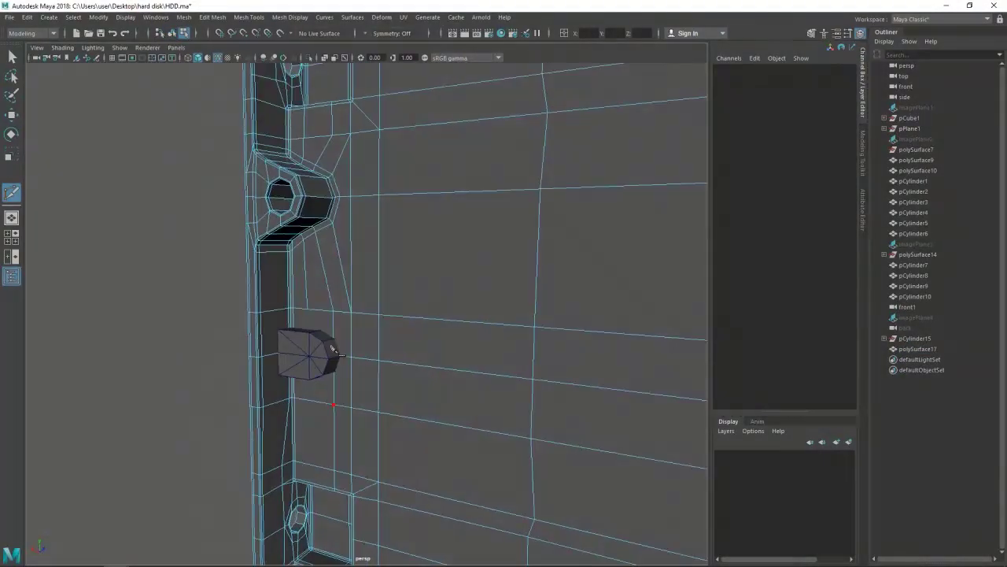
- Multi-Cut new edges along the top of pCylinder10's nub and the casing beside it
left_click(380, 370)
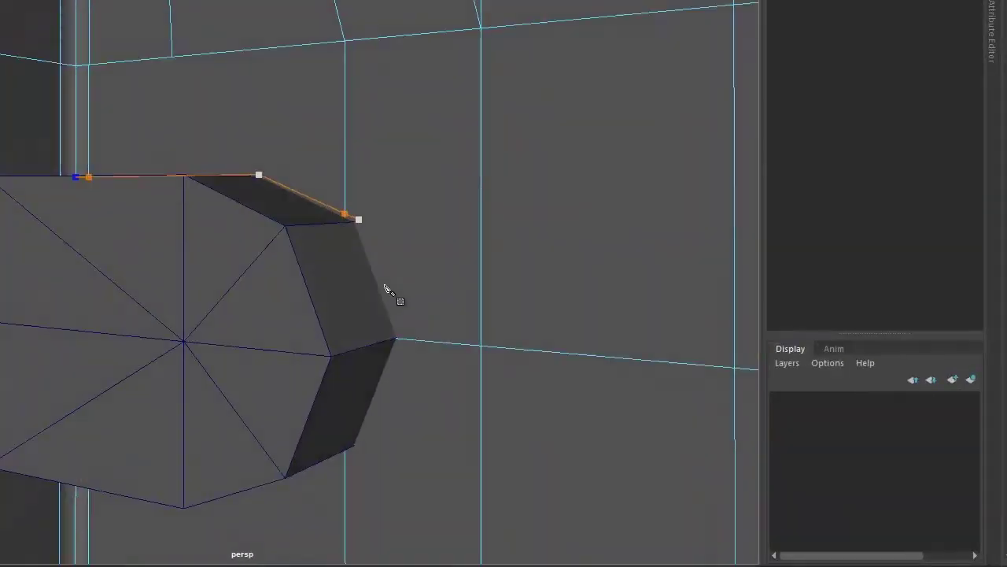
left_click(474, 390)
left_click_drag(159, 499, 145, 126)
key("Return")
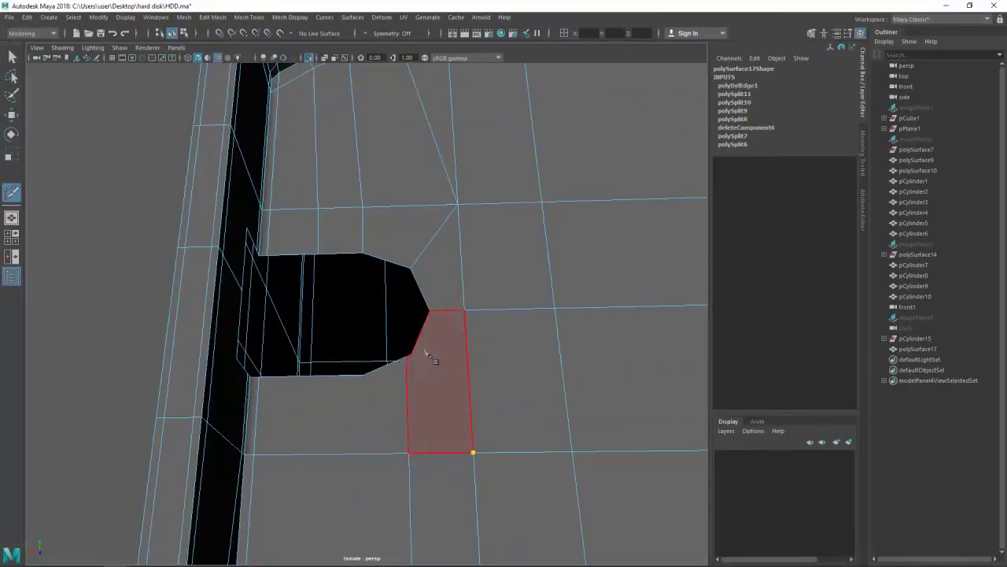
left_click_drag(375, 446, 388, 293)
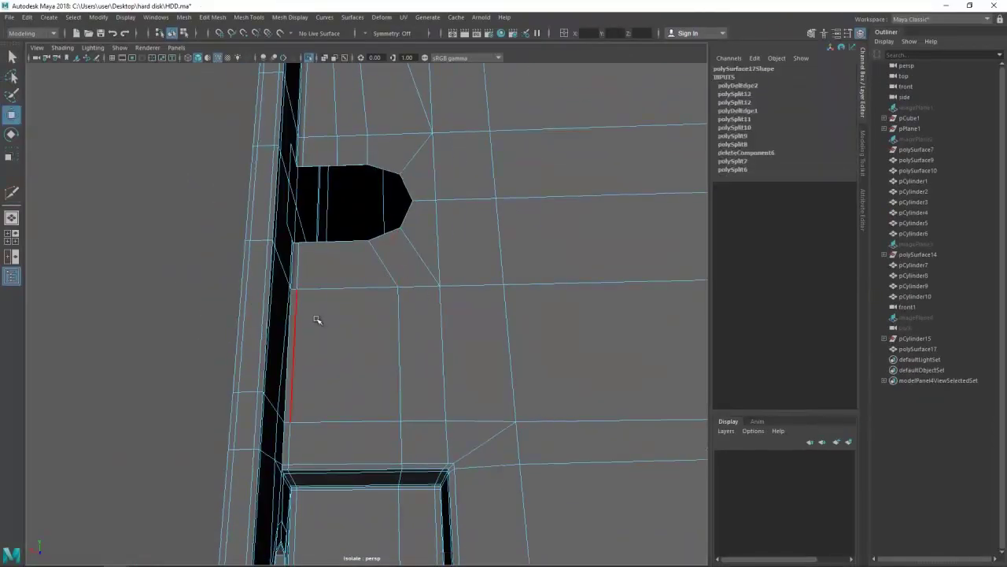
left_click_drag(316, 320, 359, 317)
left_click_drag(360, 317, 350, 282)
key("w")
- Frame the pCylinder10 nub and delete its inner faces so it opens toward the casing
left_click_drag(343, 468, 270, 360)
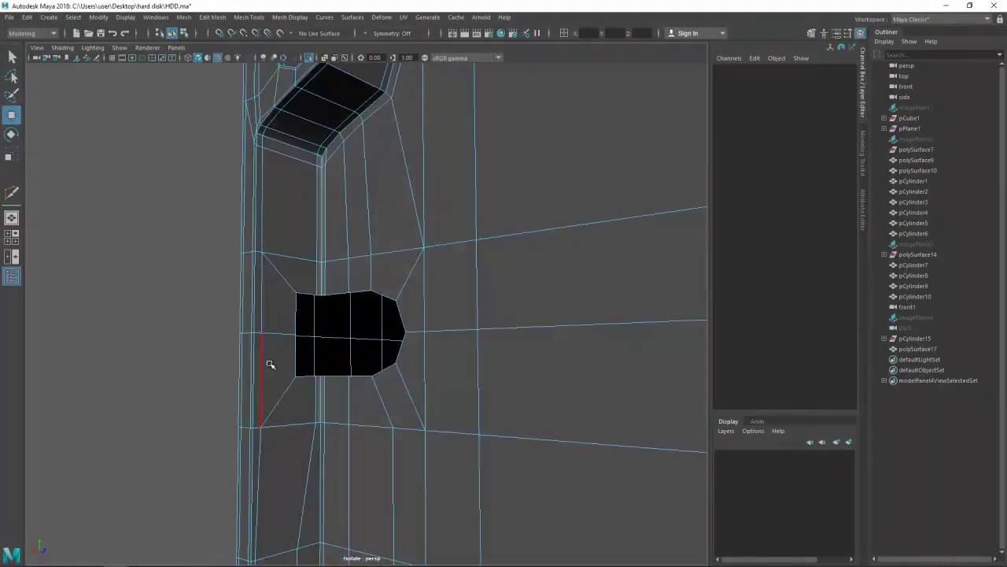
left_click(307, 346)
key("f")
scroll("up", 3)
left_click_drag(366, 379, 360, 394)
left_click_drag(359, 394, 247, 260)
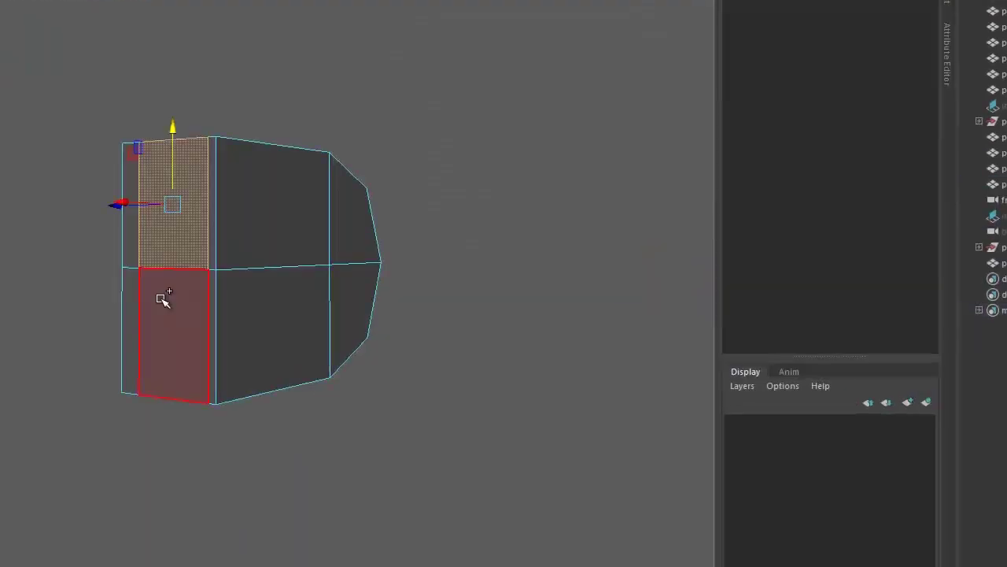
left_click(172, 182)
key("Delete")
left_click(386, 103)
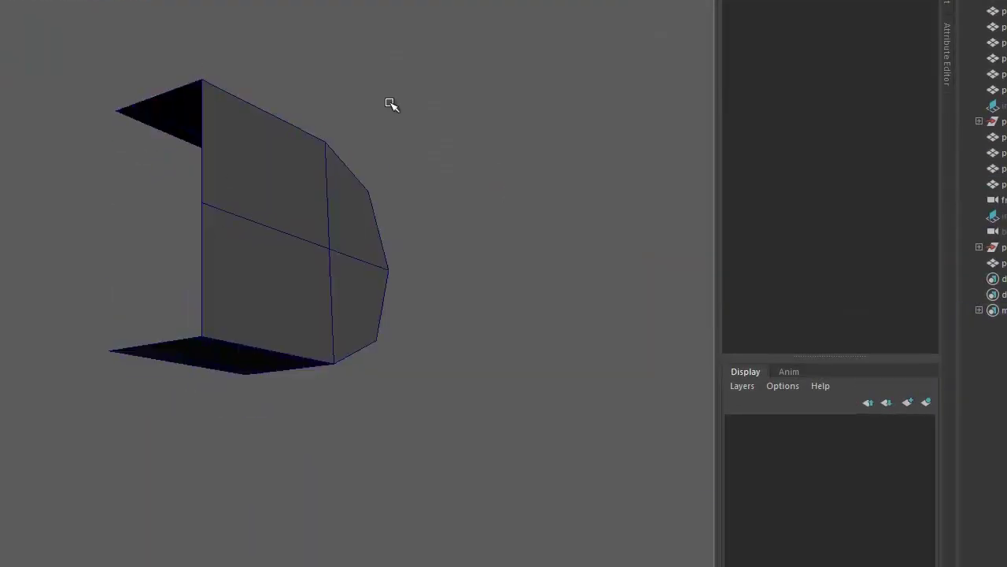
left_click_drag(386, 103, 101, 135)
- Start another cut down the boss's side and pick a vertex on the new edge
left_click_drag(449, 371, 317, 276)
key("w")
key("F9")
left_click(291, 433)
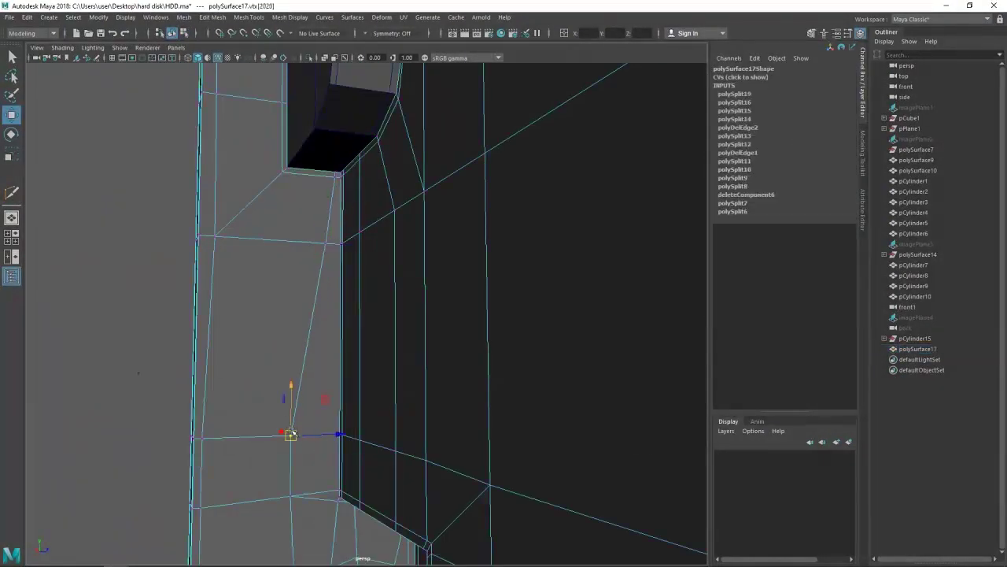
left_click_drag(221, 391, 301, 229)
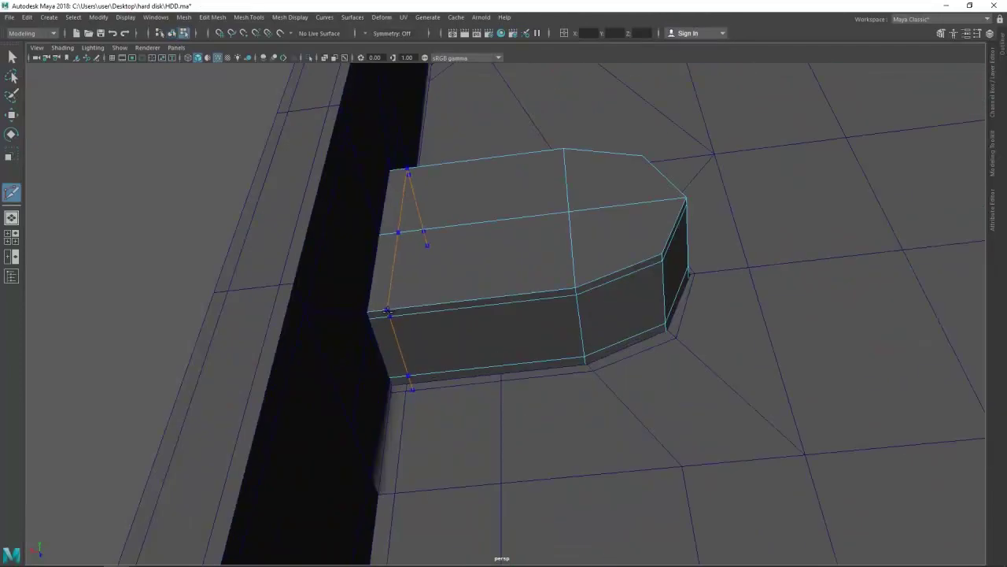
- Add a new cut edge loop on the boss and pick a vertex on its top edge
left_click_drag(459, 329, 453, 371)
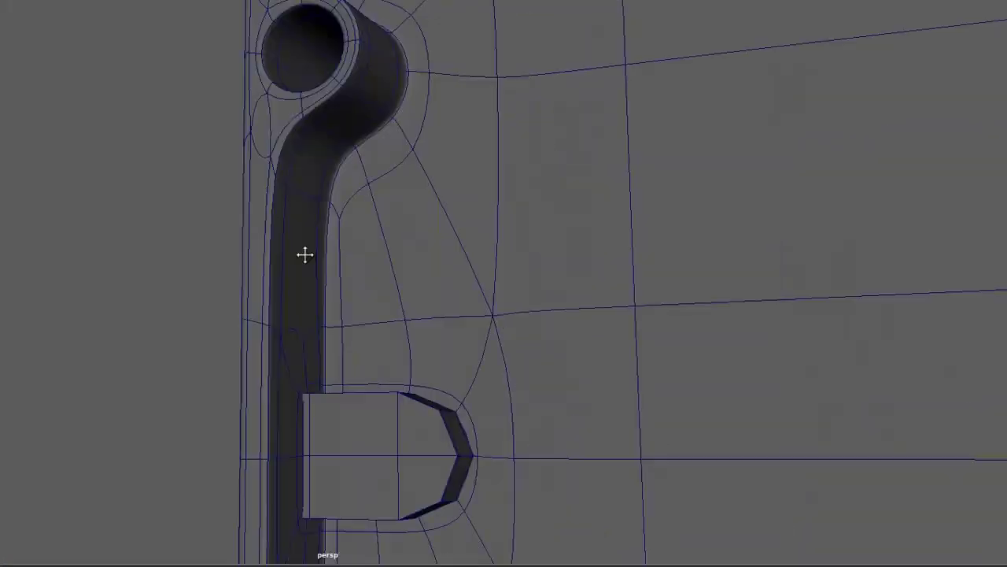
key("Return")
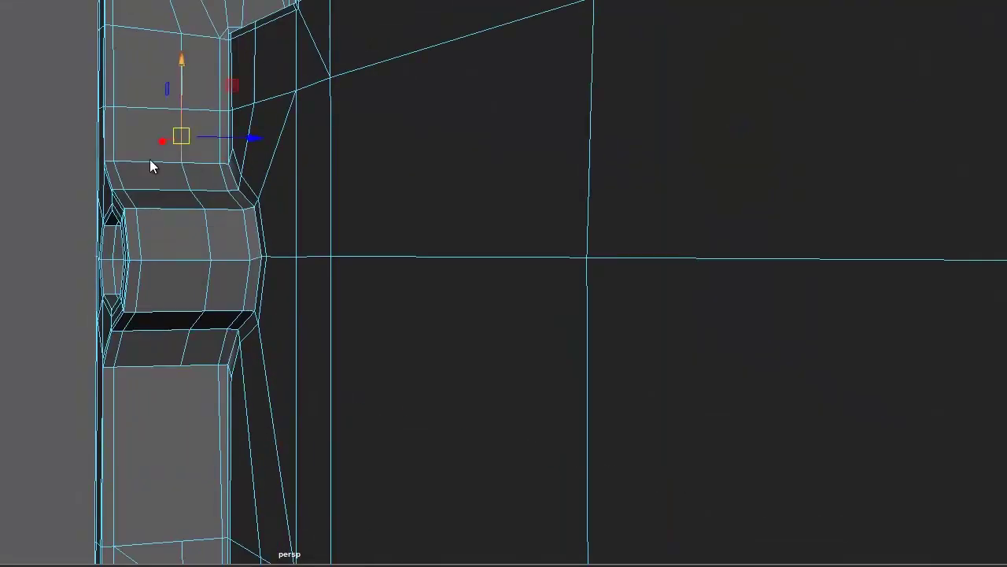
left_click_drag(153, 164, 132, 307)
left_click_drag(107, 395, 62, 385)
left_click(62, 386)
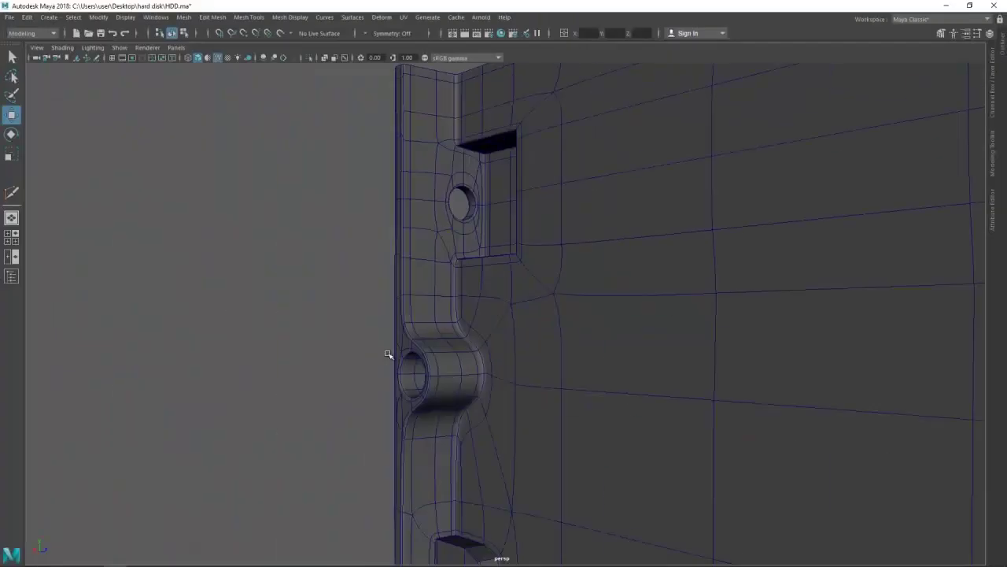
left_click(308, 58)
left_click_drag(378, 197, 428, 280)
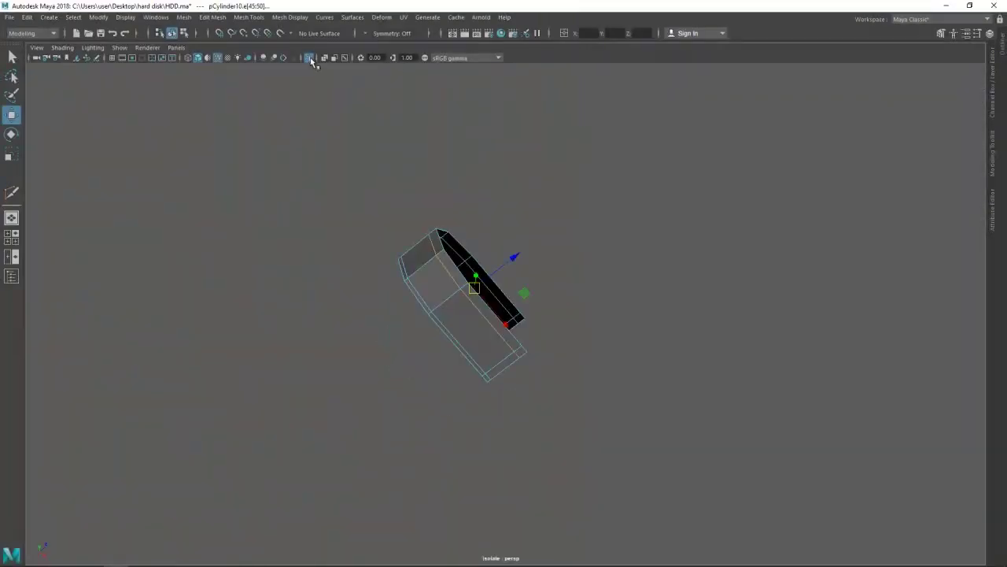
left_click(309, 58)
left_click_drag(473, 315, 417, 346)
key("w")
scroll("up", 3)
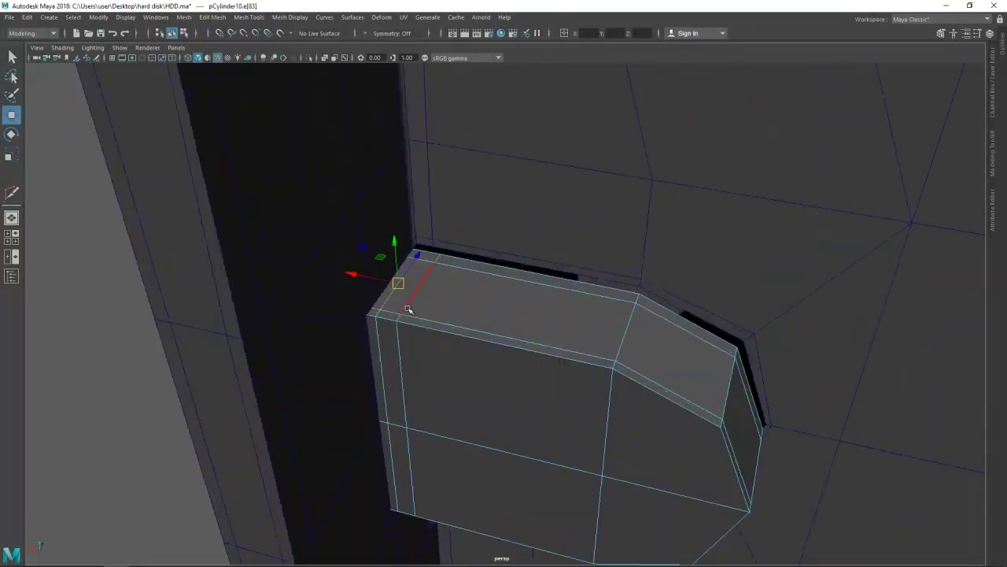
left_click_drag(461, 304, 429, 290)
left_click(618, 331)
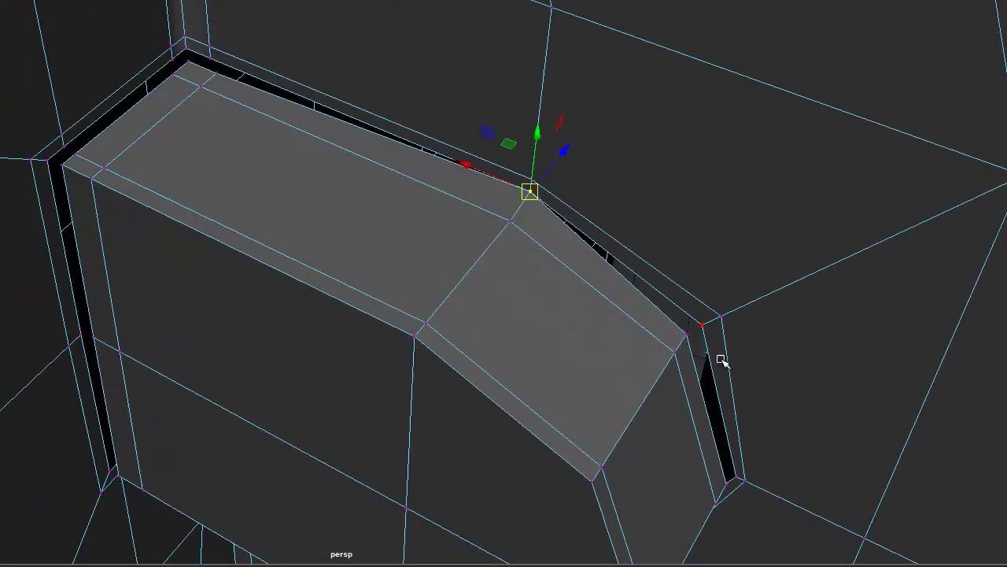
- Merge the overlapping vertices at the casing corner and preview the smoothed mesh
left_click_drag(69, 177, 132, 160)
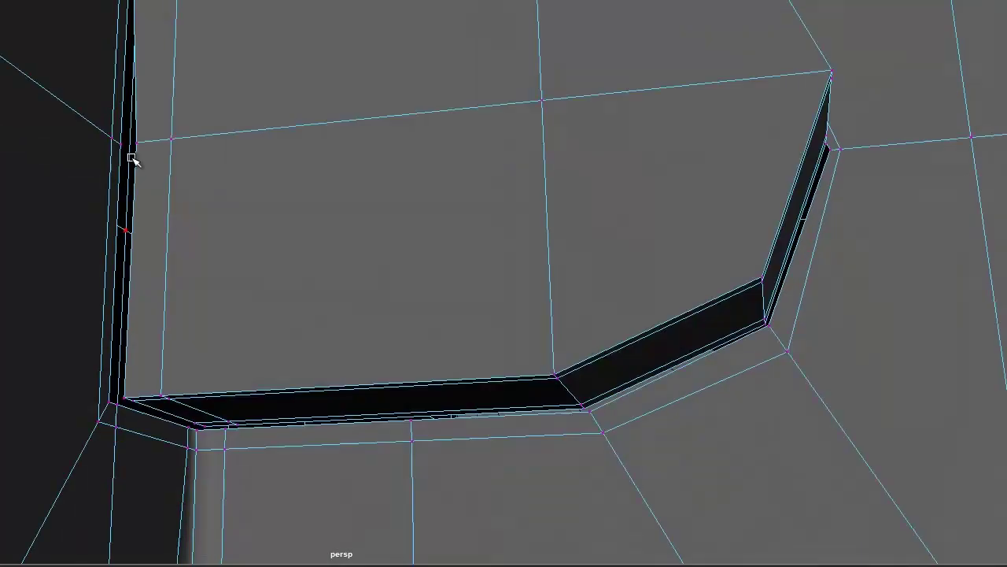
left_click_drag(126, 397, 56, 176)
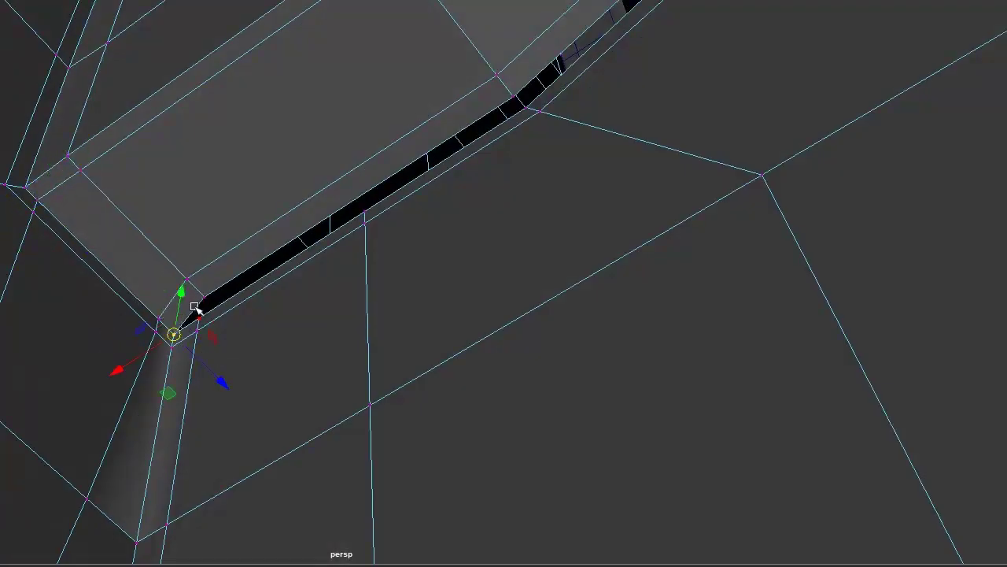
left_click_drag(596, 339, 606, 308)
left_click_drag(433, 218, 761, 207)
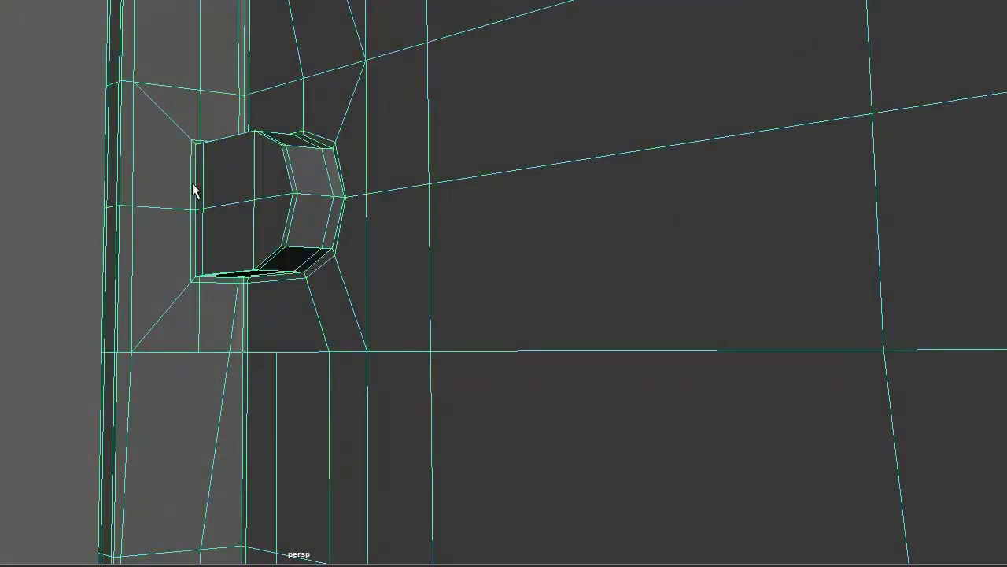
key("3")
left_click_drag(259, 283, 191, 315)
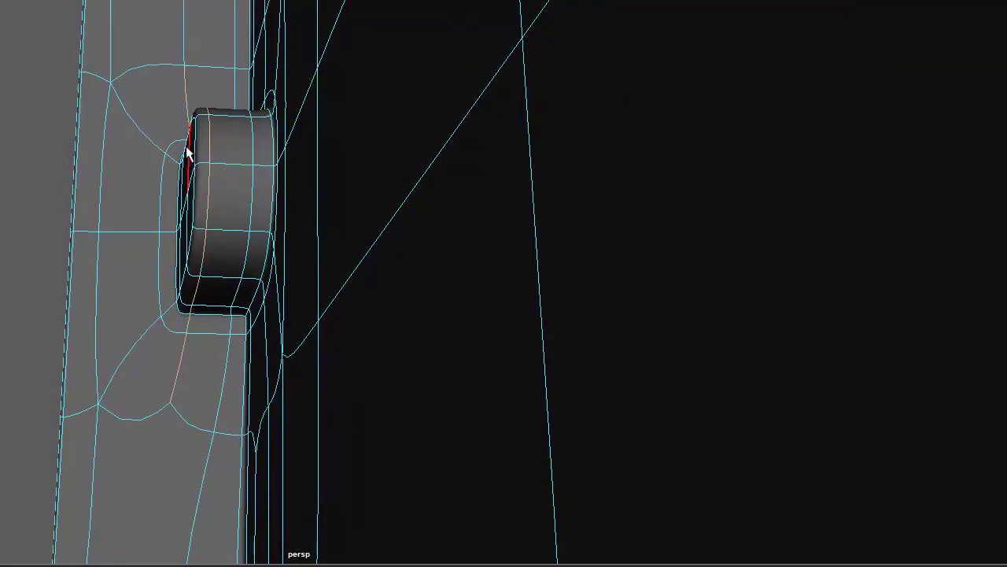
- Inspect the rounded side notch, return to the faceted cage, and select the casing mesh
left_click_drag(267, 219, 367, 233)
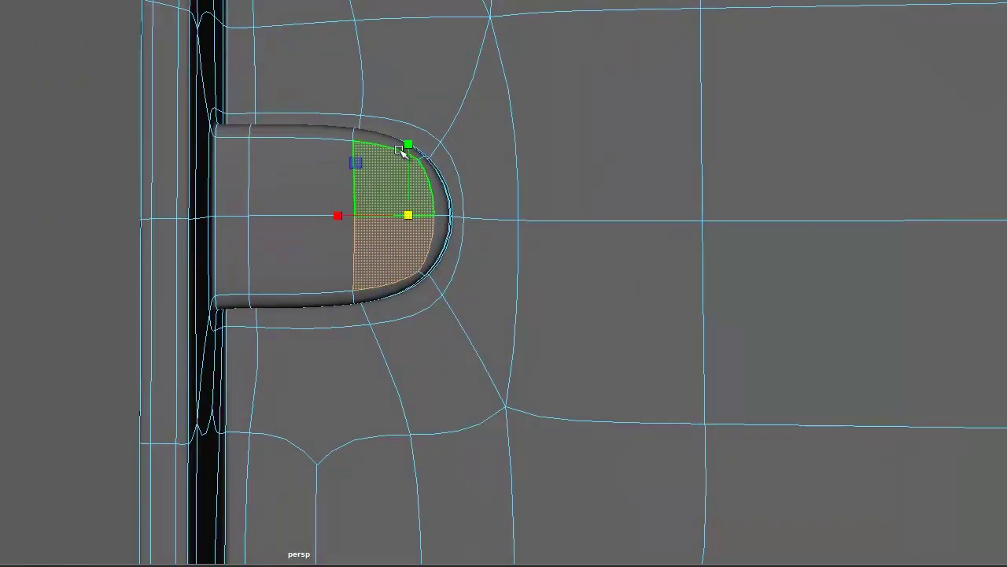
key("F8")
left_click_drag(349, 144, 434, 352)
key("1")
left_click_drag(433, 353, 472, 403)
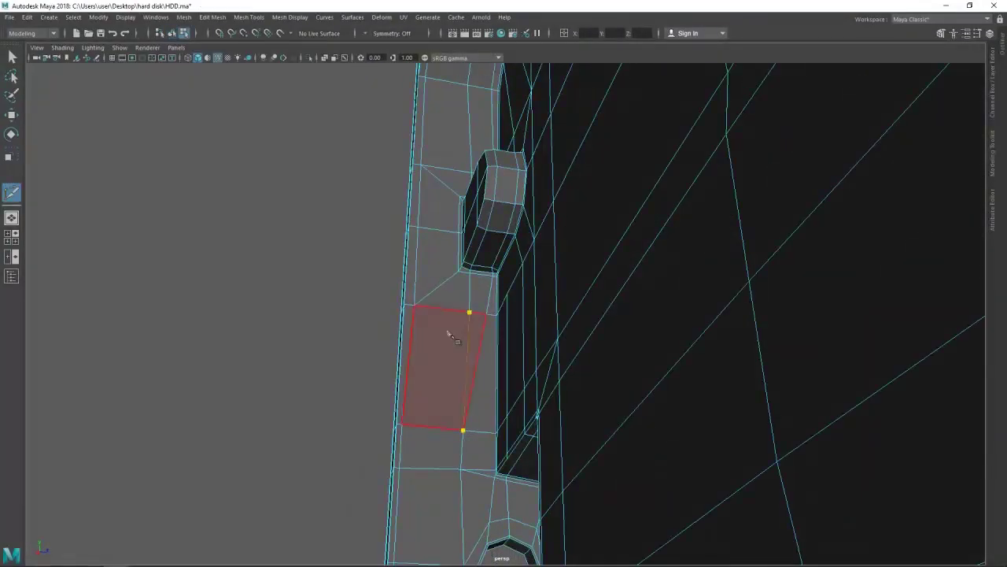
key("w")
scroll("down", 3)
left_click_drag(529, 405, 491, 442)
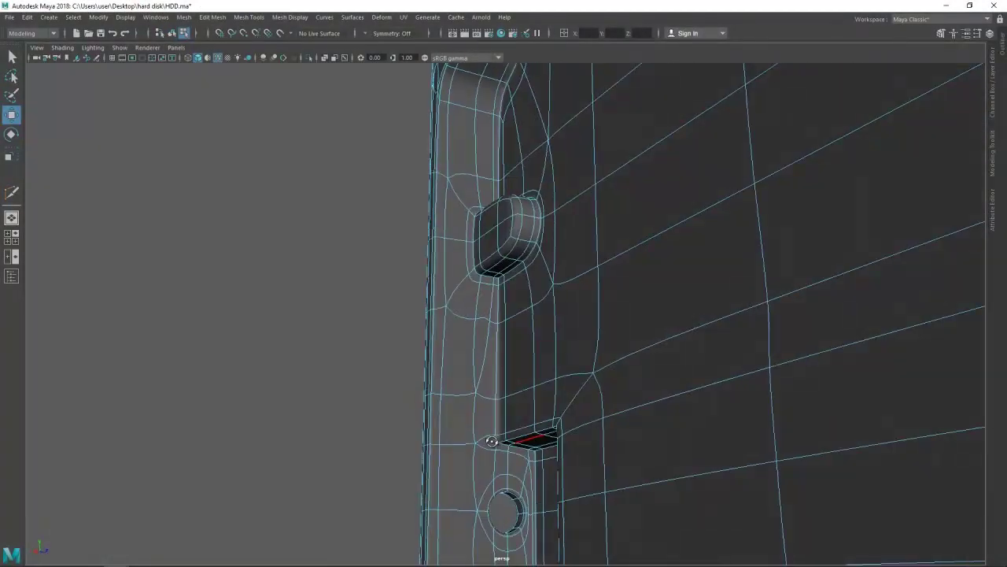
key("F8")
left_click_drag(505, 333, 428, 386)
left_click(429, 386)
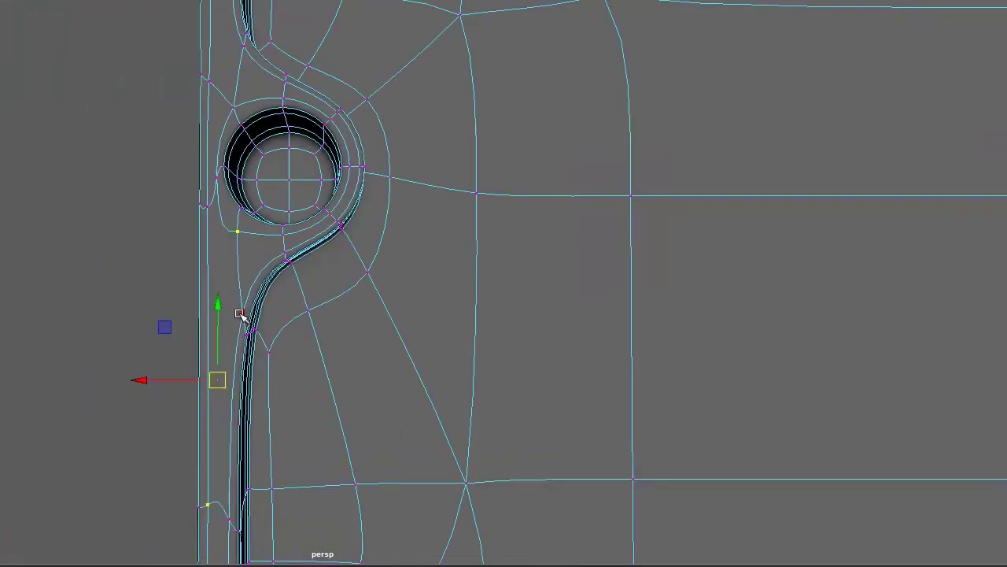
left_click_drag(349, 428, 439, 389)
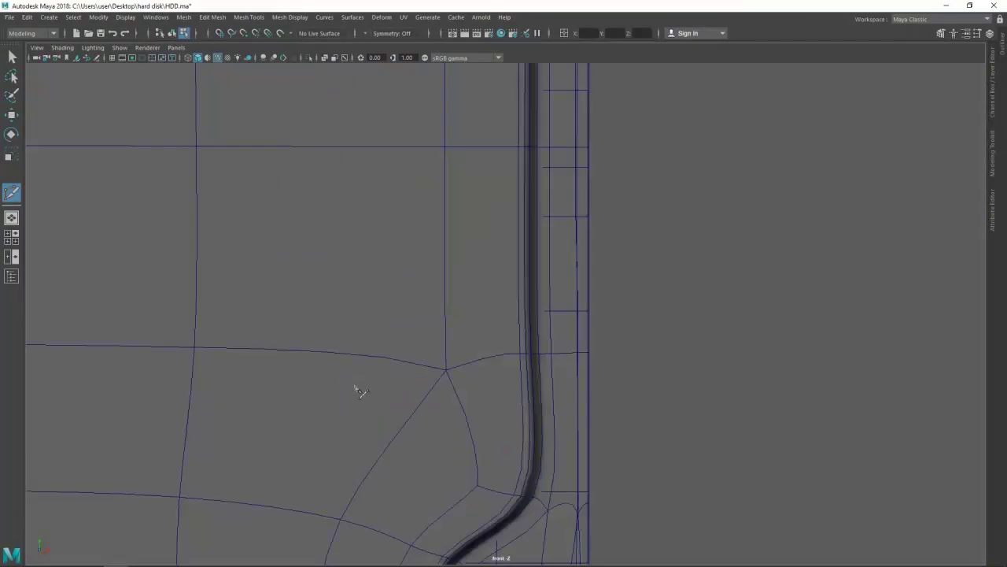
- Delete an edge from the boss piece and inspect the cutout's depth
left_click(433, 98)
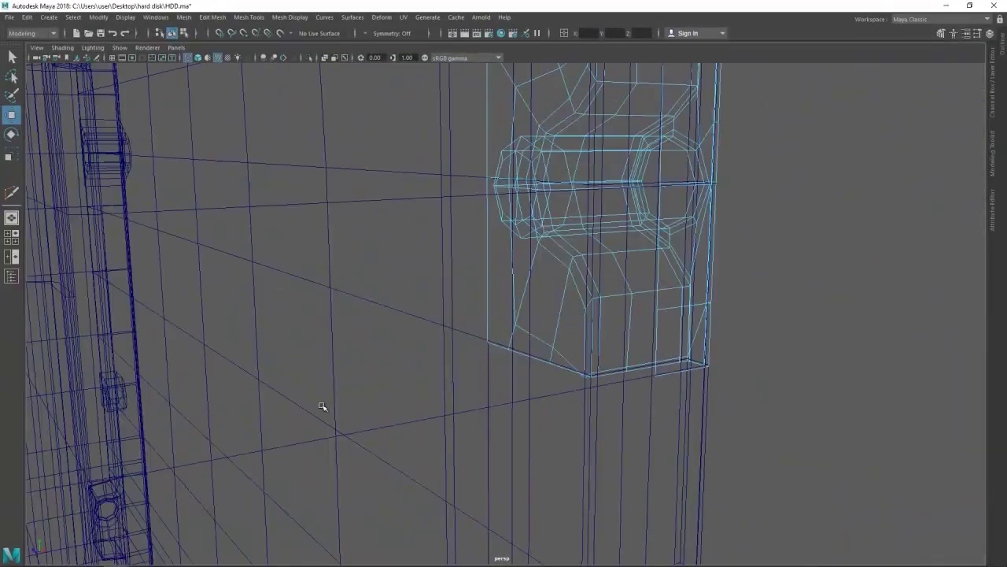
scroll("down", 3)
left_click_drag(503, 354, 515, 343)
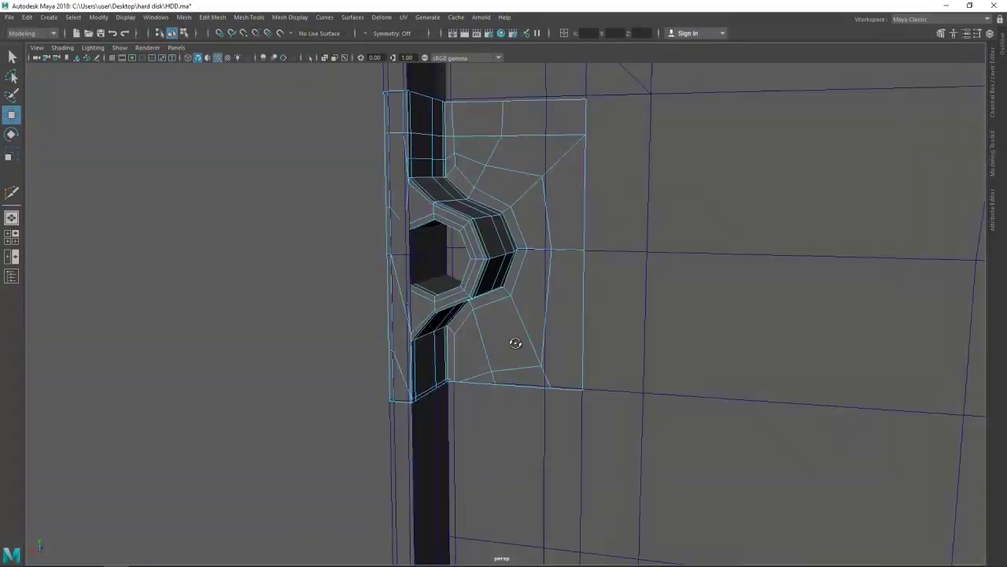
left_click_drag(438, 197, 527, 296)
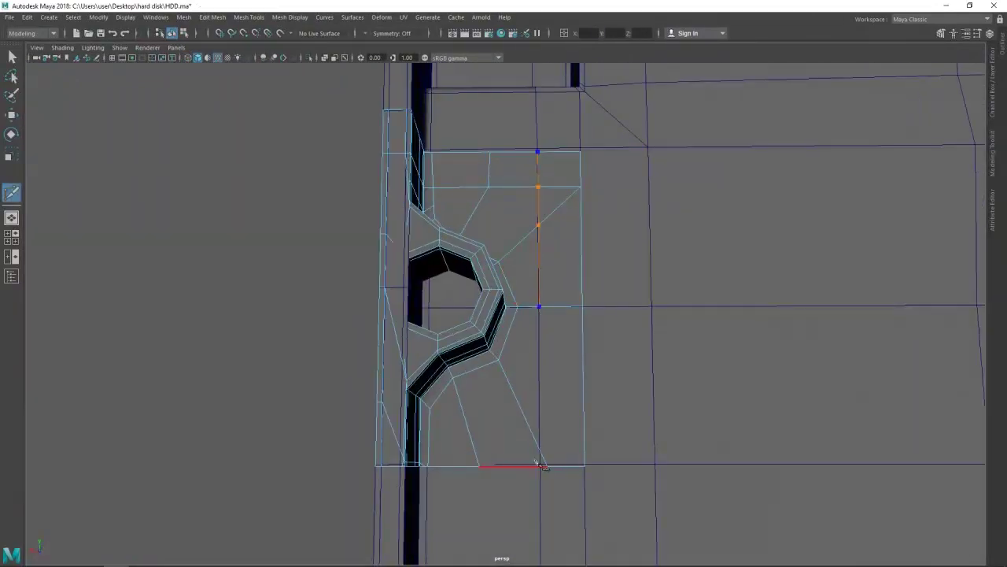
left_click_drag(607, 502, 457, 391)
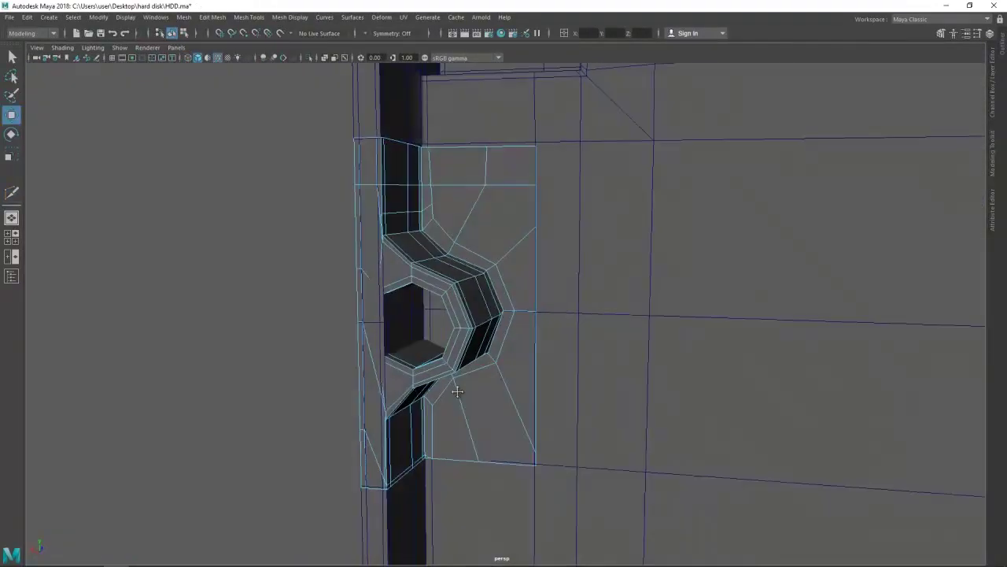
key("w")
left_click_drag(504, 317, 340, 437)
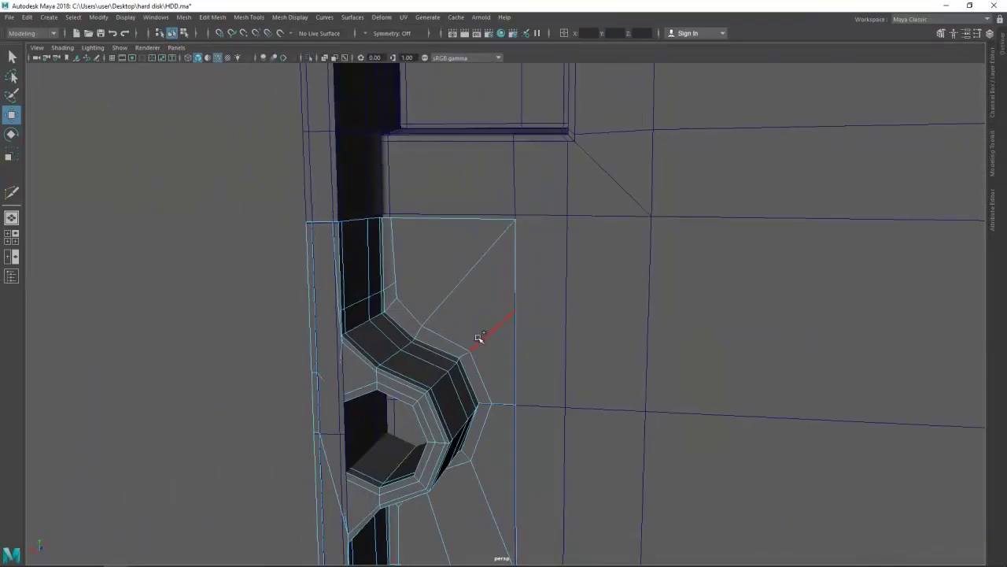
- Cut a new edge beside the hexagonal cutout, then show the casing in wireframe
key("y")
left_click_drag(488, 333, 357, 388)
key("w")
key("ctrl+z")
key("5")
key("4")
scroll("up", 3)
scroll("up", 3)
- Pull the first groove vertex up-left to straighten the edge below the boss
left_click_drag(338, 283, 311, 283)
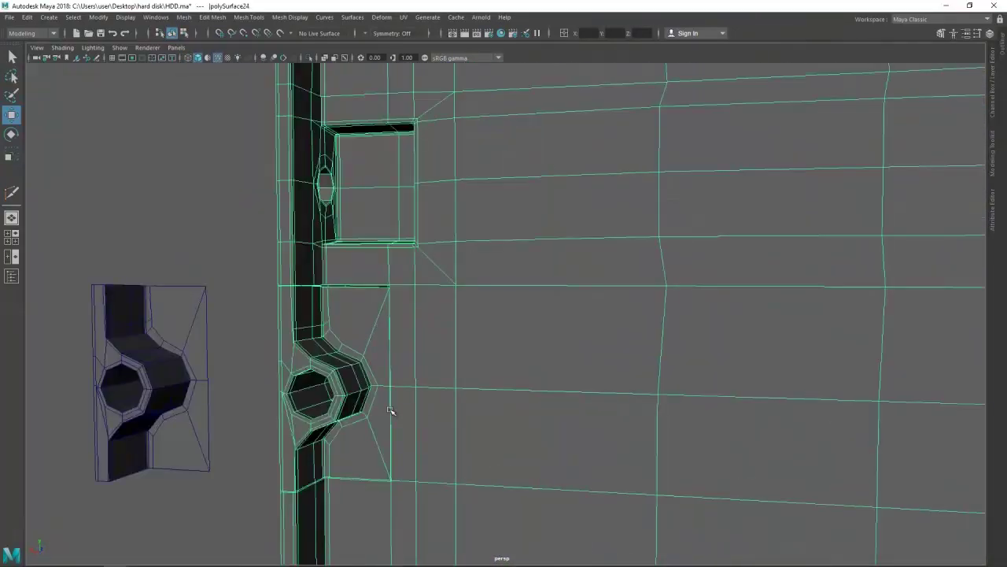
scroll("up", 3)
left_click(360, 289)
key("f")
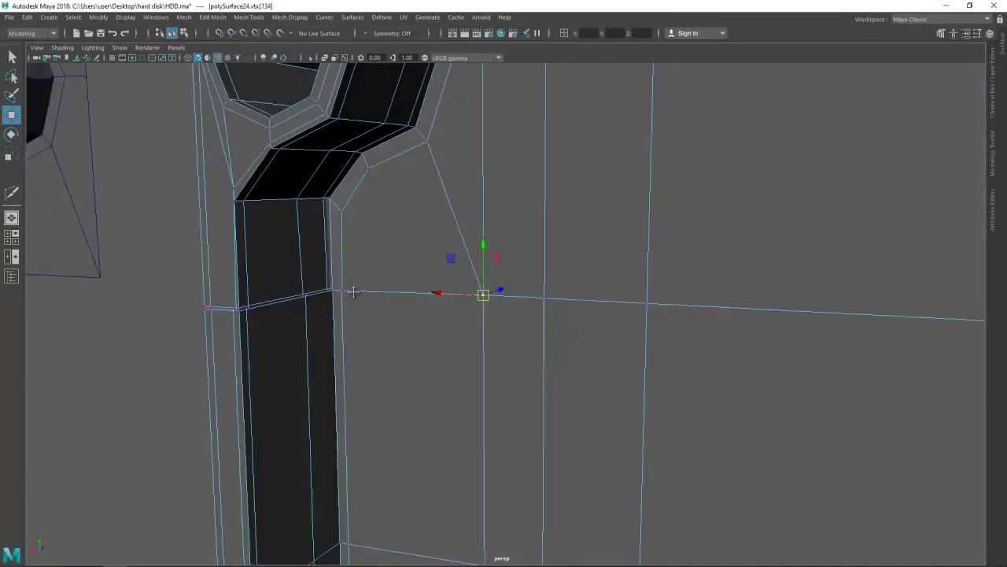
left_click_drag(223, 167, 267, 161)
key("d")
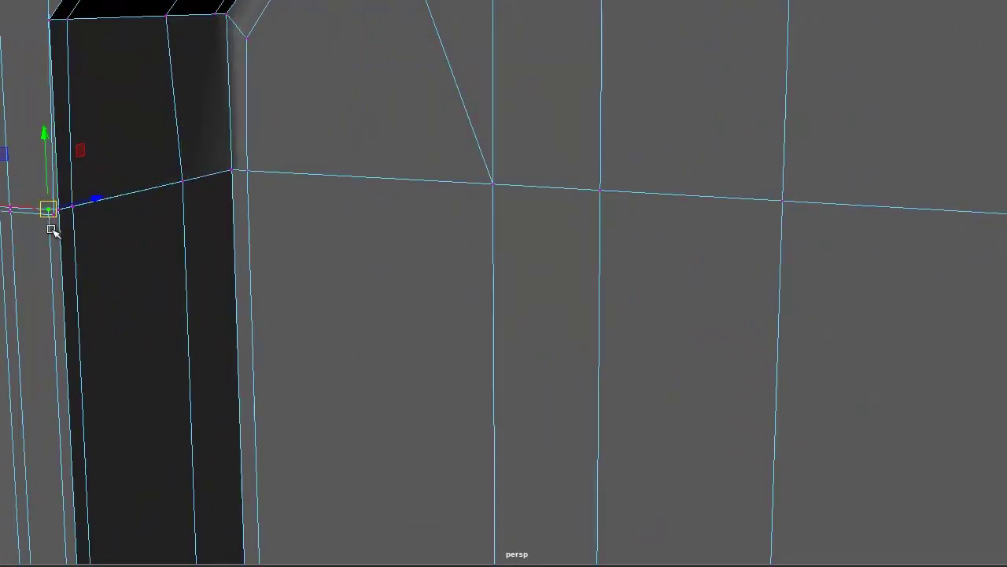
left_click_drag(288, 353, 113, 359)
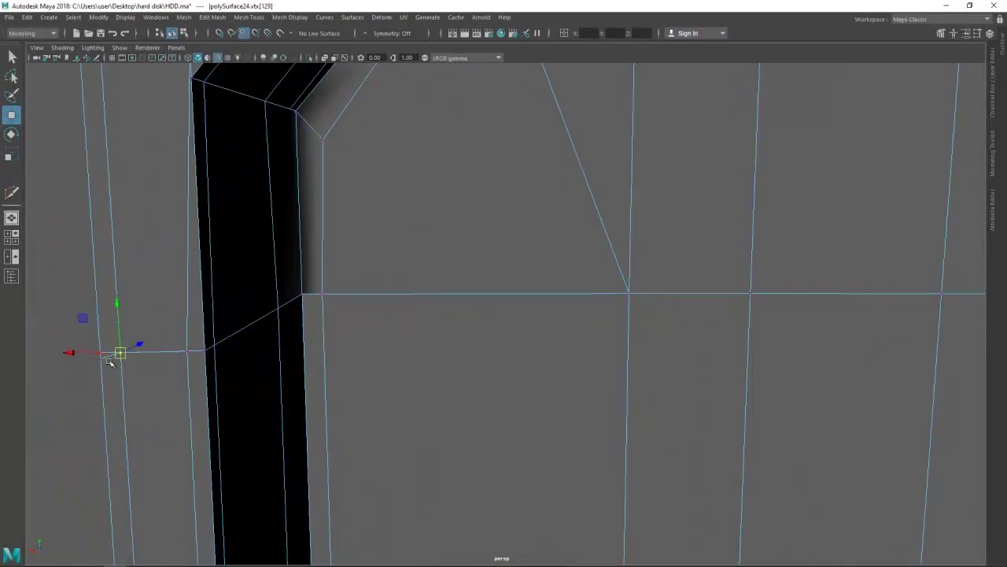
key("f")
left_click_drag(444, 371, 355, 385)
- Slide the remaining groove vertices into line with the neighbouring casing edges
left_click(373, 315)
left_click(487, 396)
left_click_drag(487, 396, 363, 351)
left_click(265, 353)
left_click_drag(265, 354, 237, 359)
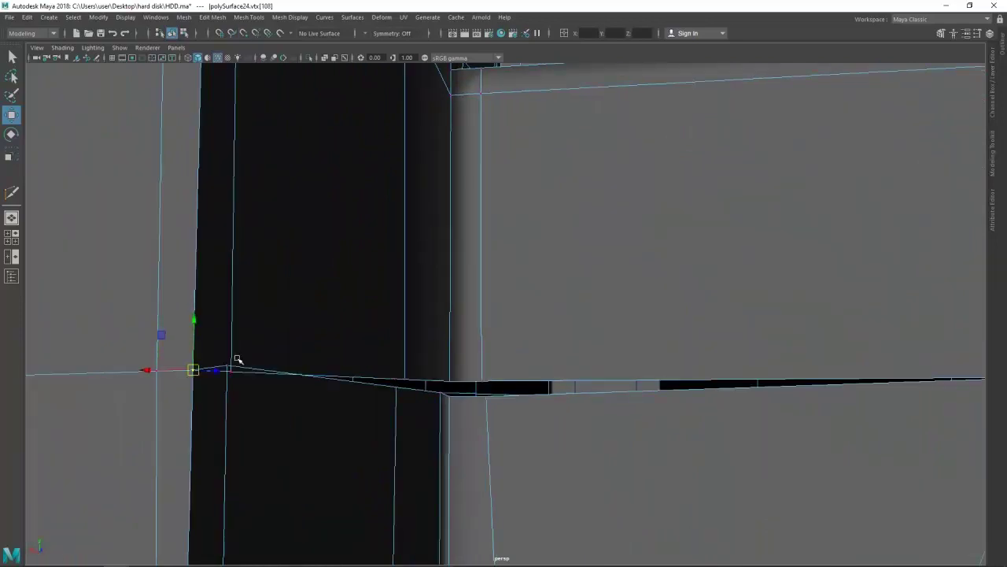
scroll("down", 3)
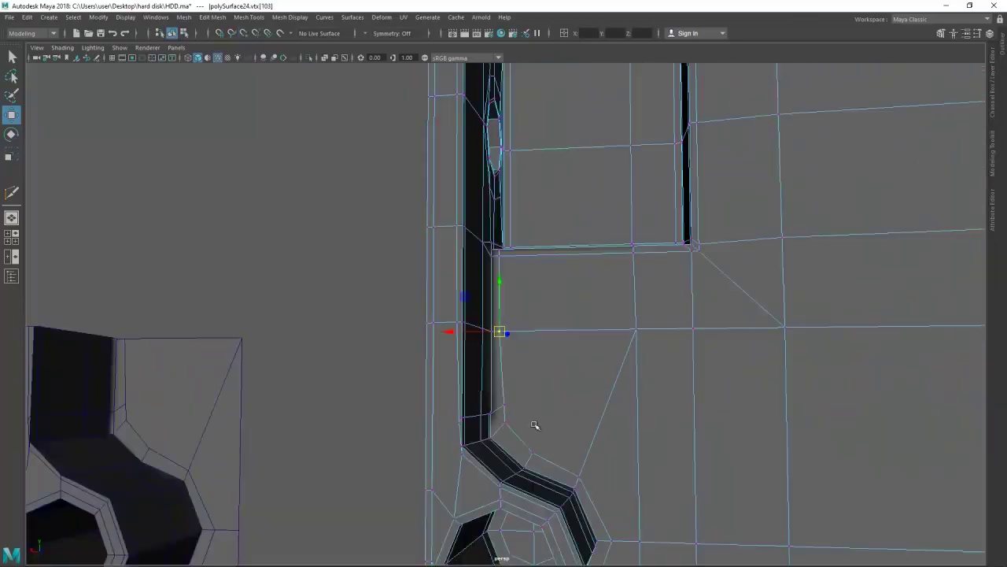
left_click_drag(535, 422, 382, 263)
key("F8")
- Select an edge beside the casing's side hole in edge mode
key("q")
left_click_drag(467, 416, 512, 412)
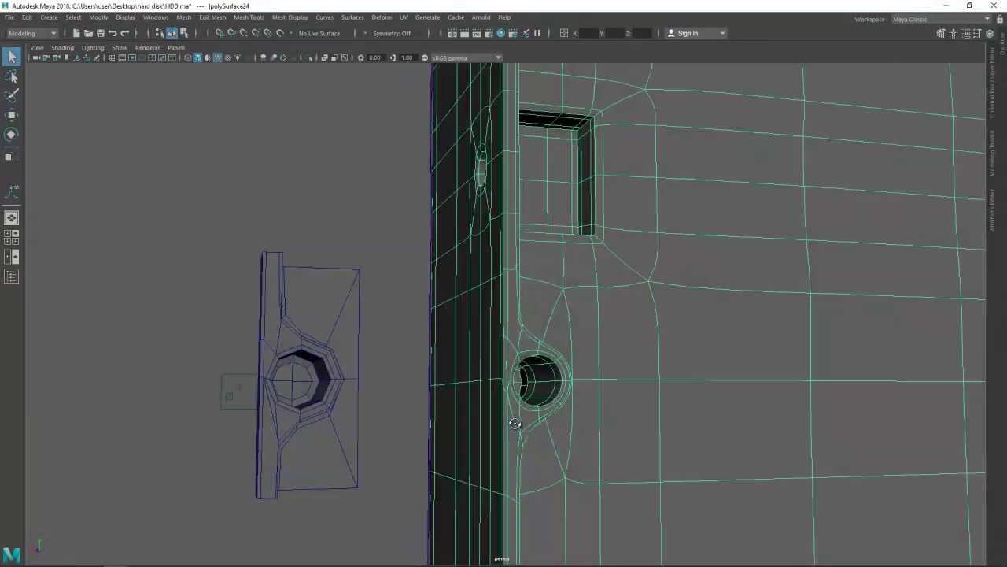
key("ctrl+space")
key("F9")
scroll("up", 3)
key("F10")
left_click(197, 225)
key("ctrl+space")
key("f")
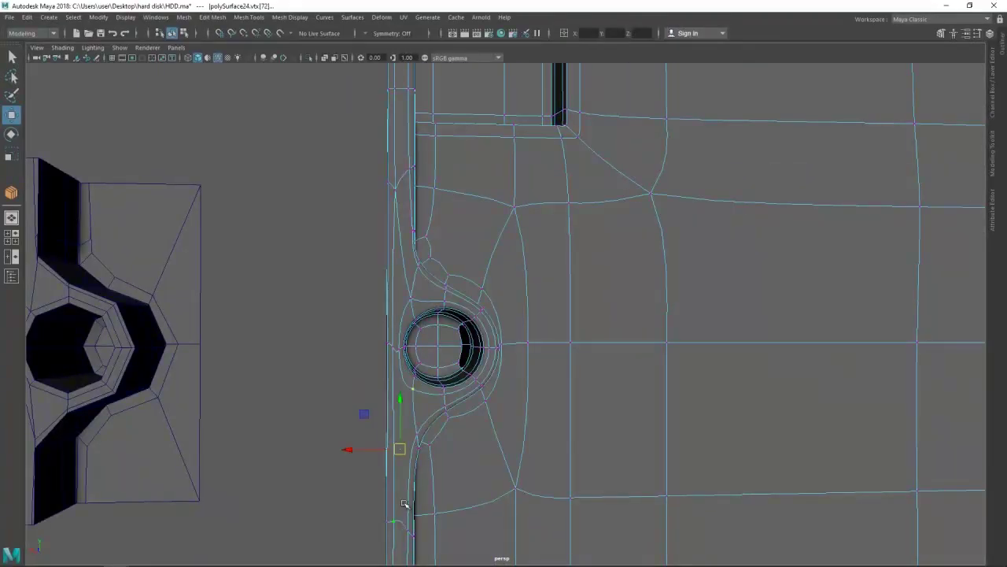
left_click_drag(336, 403, 461, 473)
scroll("up", 3)
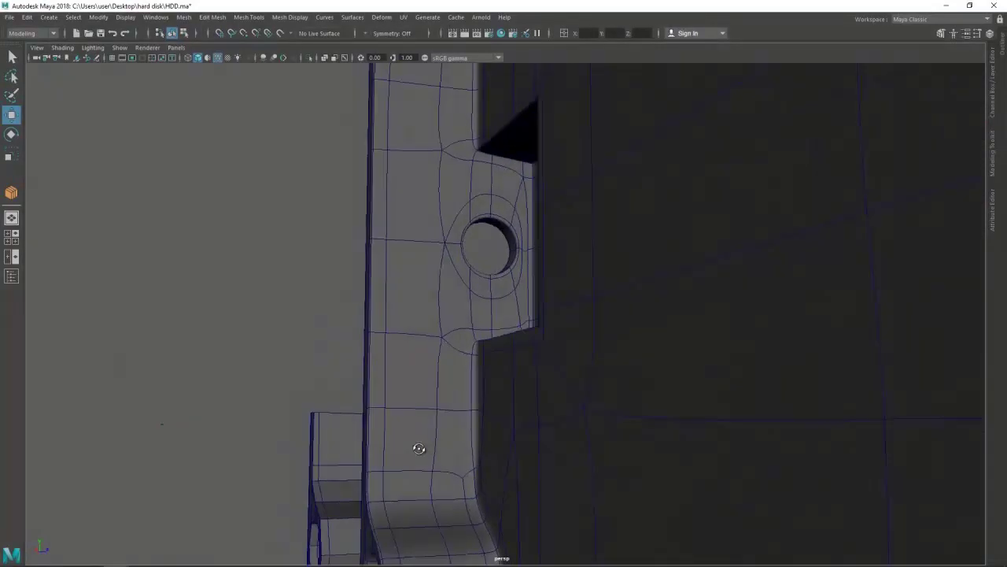
left_click_drag(417, 445, 465, 500)
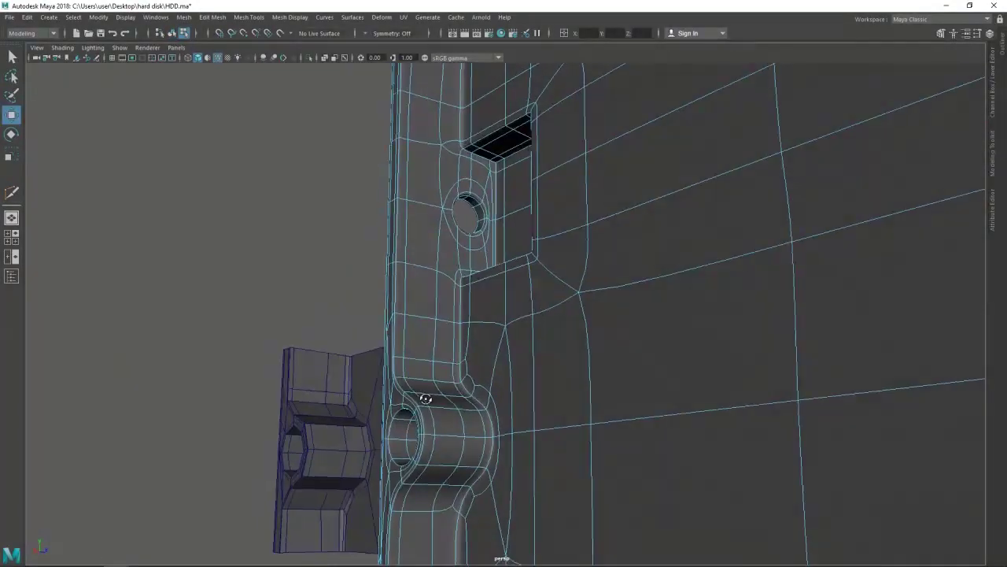
- Multi-Cut supporting edges beside the side hole and return to the faceted cage
left_click(445, 424)
left_click_drag(378, 423, 362, 377)
left_click(407, 410)
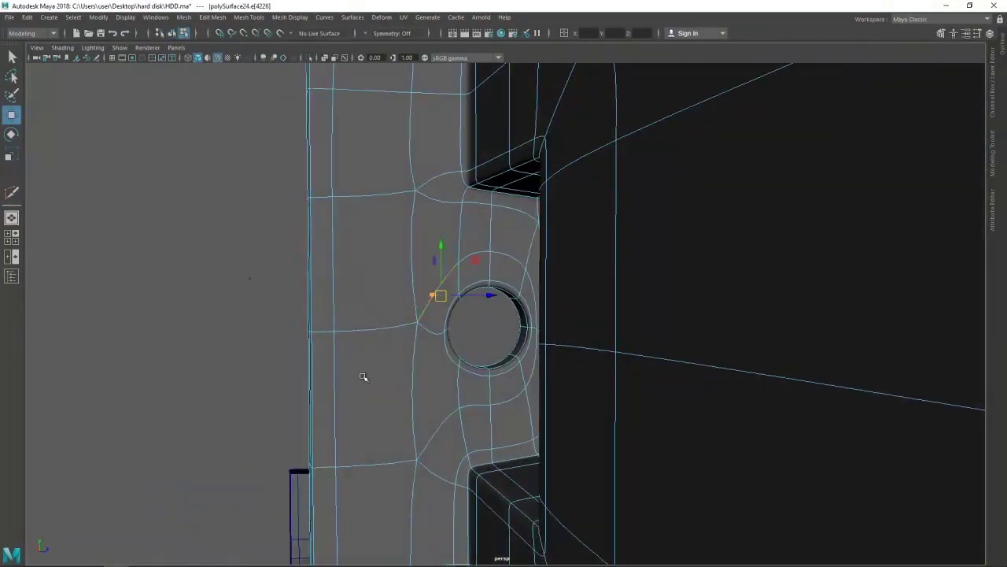
left_click(442, 350)
left_click_drag(402, 392, 461, 418)
key("1")
key("w")
- Start a supporting cut at the slot's rounded end from a vertex there
left_click(472, 395)
left_click_drag(462, 418, 482, 418)
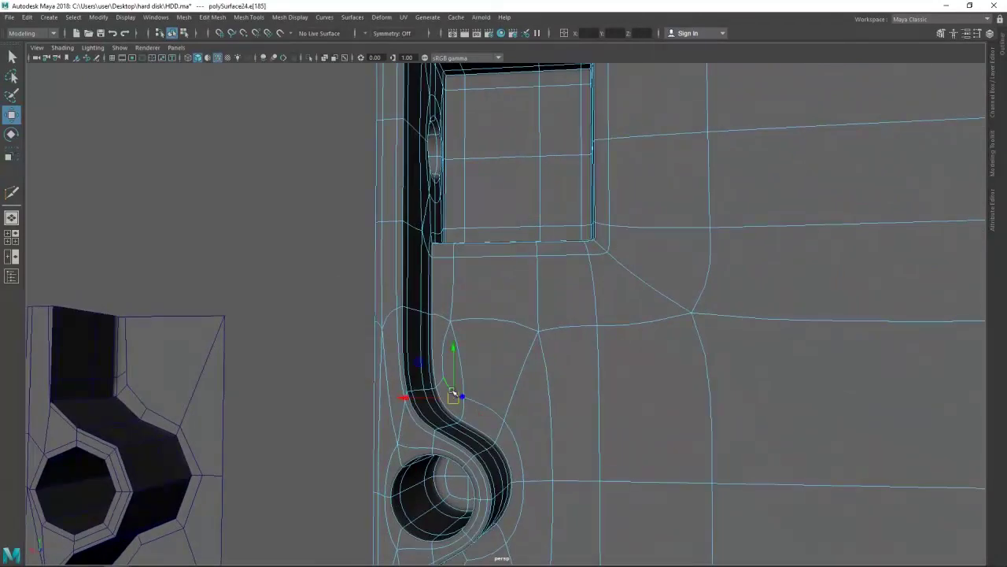
left_click(371, 333)
left_click_drag(371, 333, 192, 165)
left_click(174, 258)
left_click(197, 265)
left_click_drag(192, 165, 177, 411)
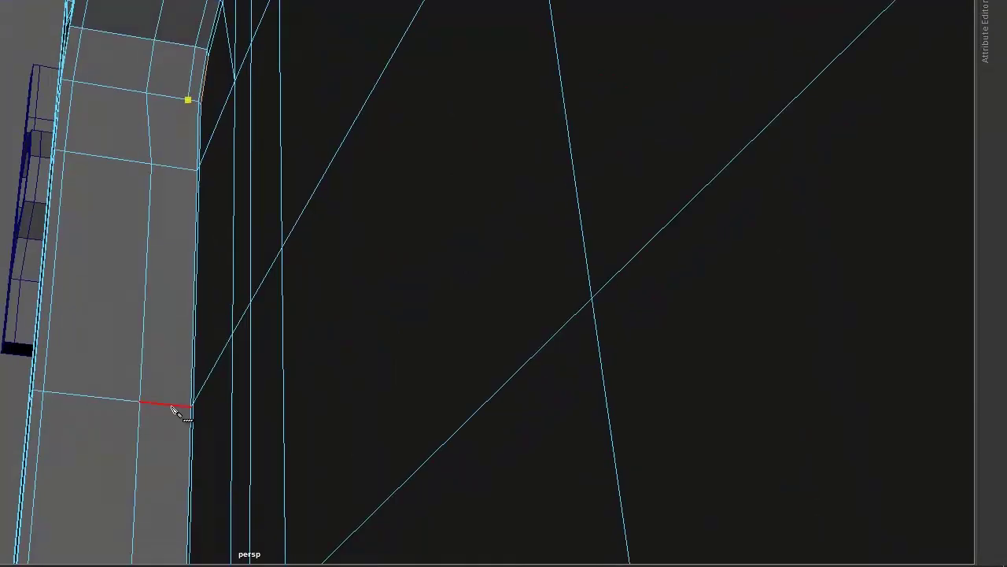
left_click(173, 407)
left_click_drag(173, 406, 260, 196)
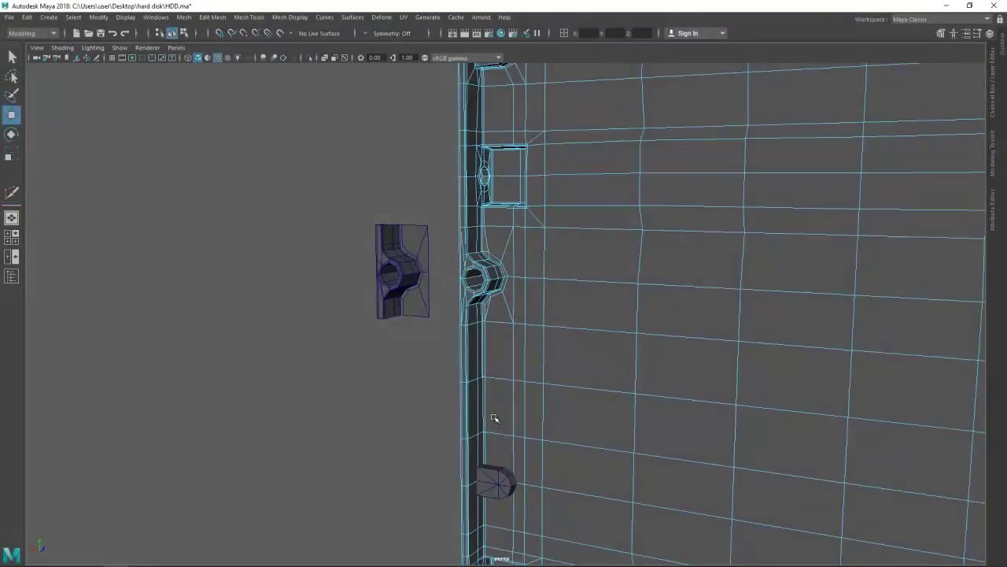
- Extract the faces around the hexagonal boss as a separate piece
left_click(494, 418)
left_click_drag(495, 418, 460, 409)
left_click_drag(239, 68, 397, 180)
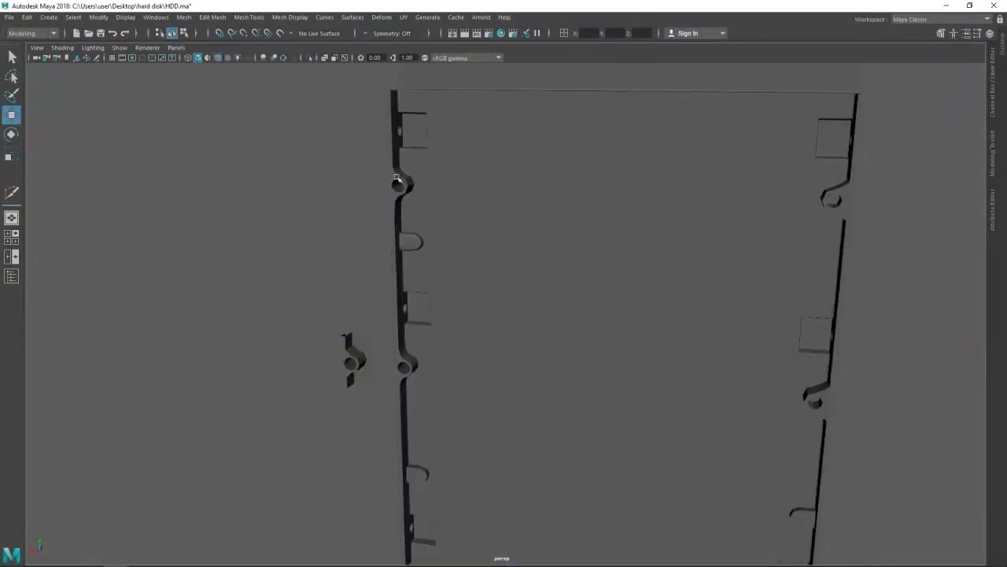
left_click_drag(459, 372, 450, 254)
key("F11")
left_click_drag(334, 254, 457, 307)
left_click_drag(458, 307, 444, 442)
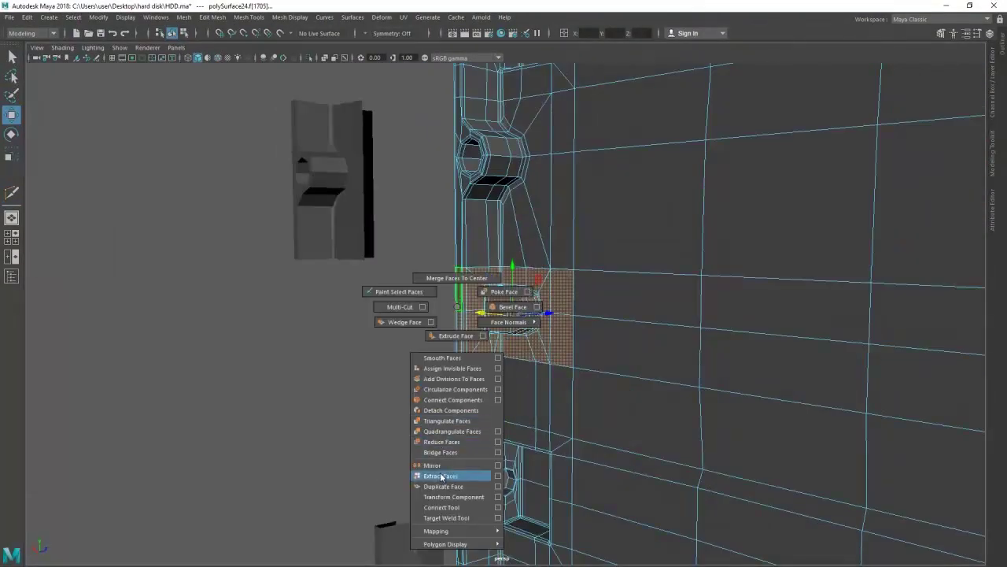
left_click_drag(442, 476, 441, 476)
left_click_drag(442, 476, 461, 281)
left_click_drag(461, 281, 512, 342)
left_click(512, 342)
left_click_drag(512, 341, 601, 384)
left_click_drag(600, 384, 508, 360)
left_click_drag(508, 359, 601, 363)
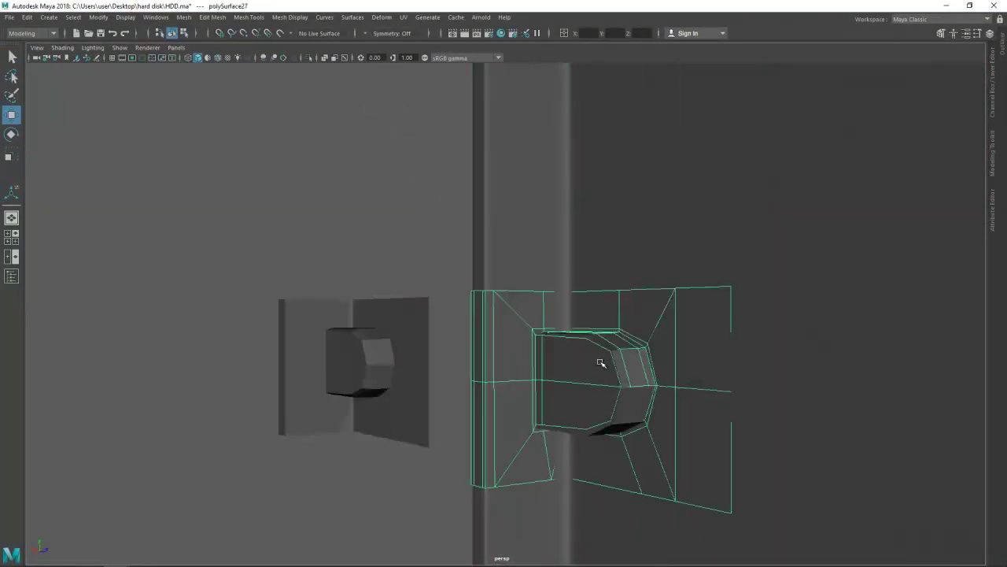
- Browse the Modify menu's alignment options and frame the extracted boss piece
left_click(99, 16)
scroll("down", 3)
left_click(98, 16)
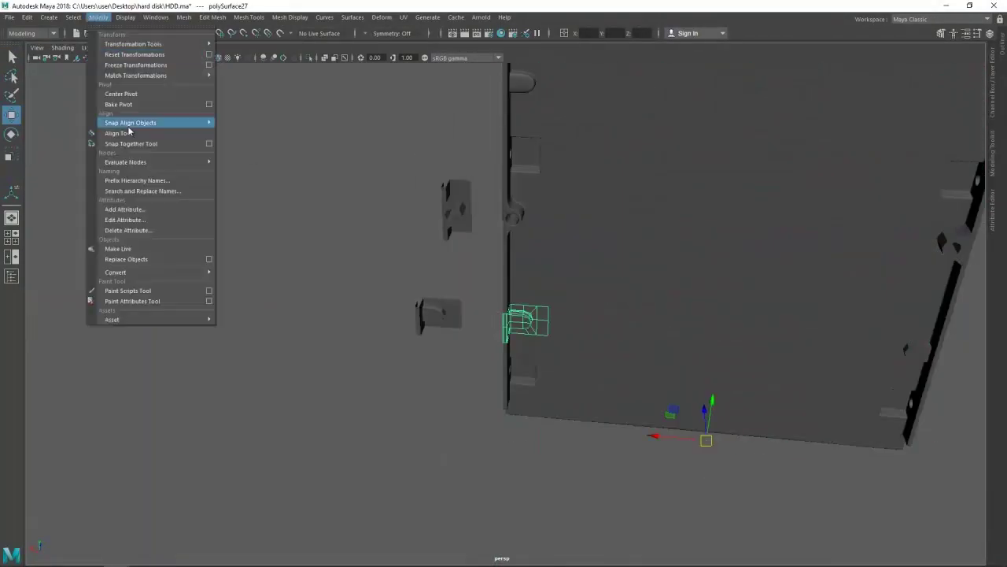
key("f")
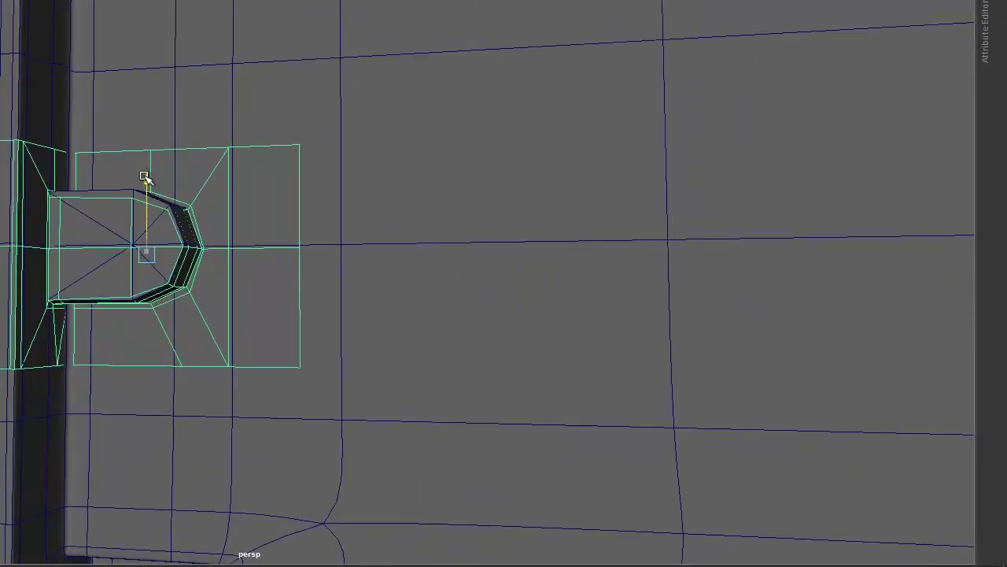
left_click_drag(312, 116, 281, 192)
- Move the boss's corner vertices onto the casing wall to close the black gaps
key("F9")
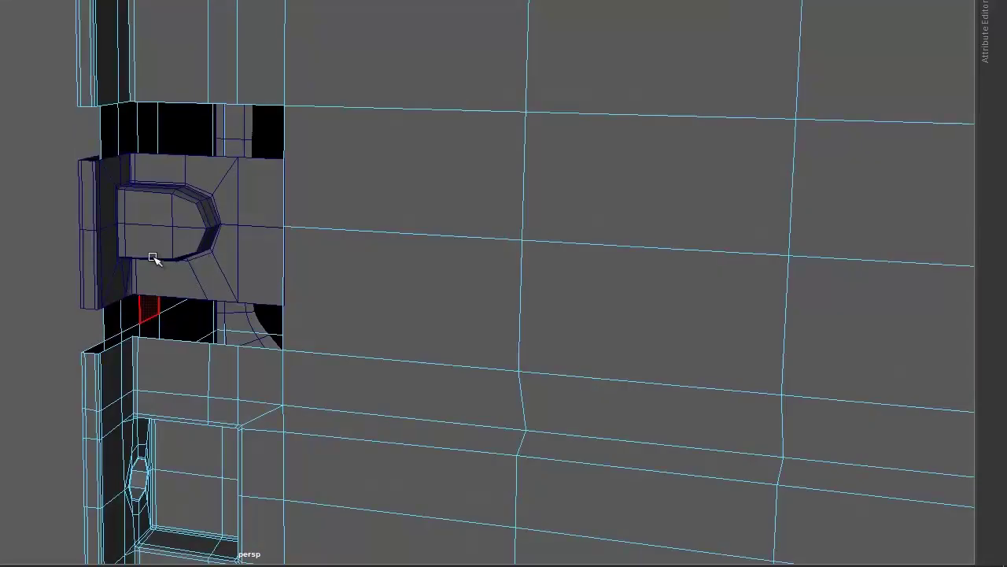
left_click_drag(273, 130, 185, 95)
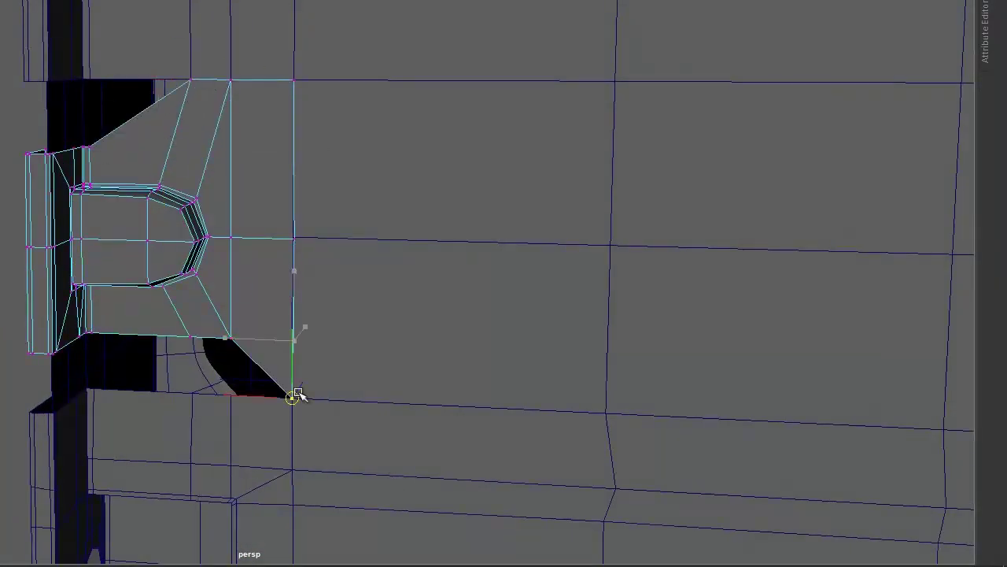
left_click_drag(190, 340, 171, 388)
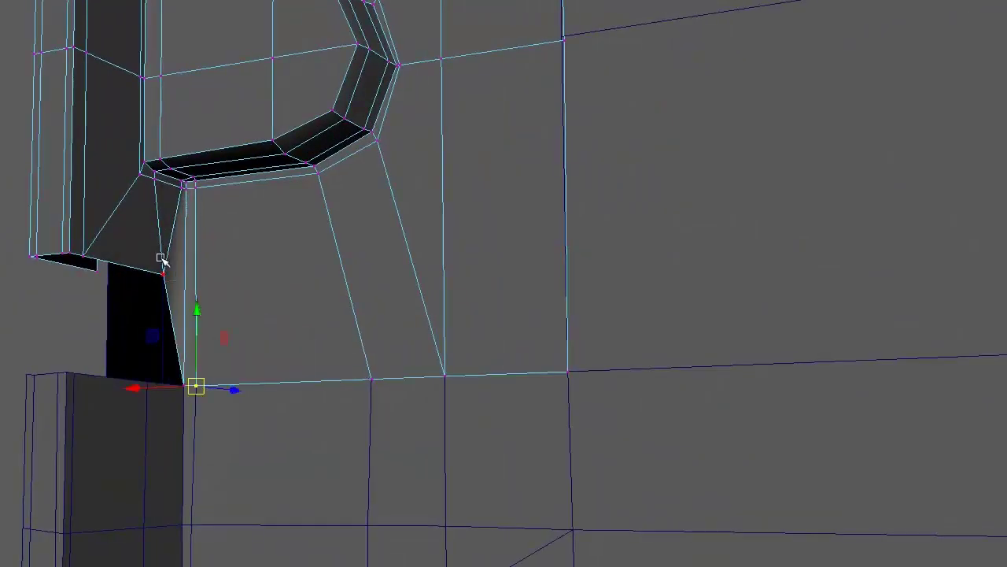
left_click_drag(50, 333, 283, 210)
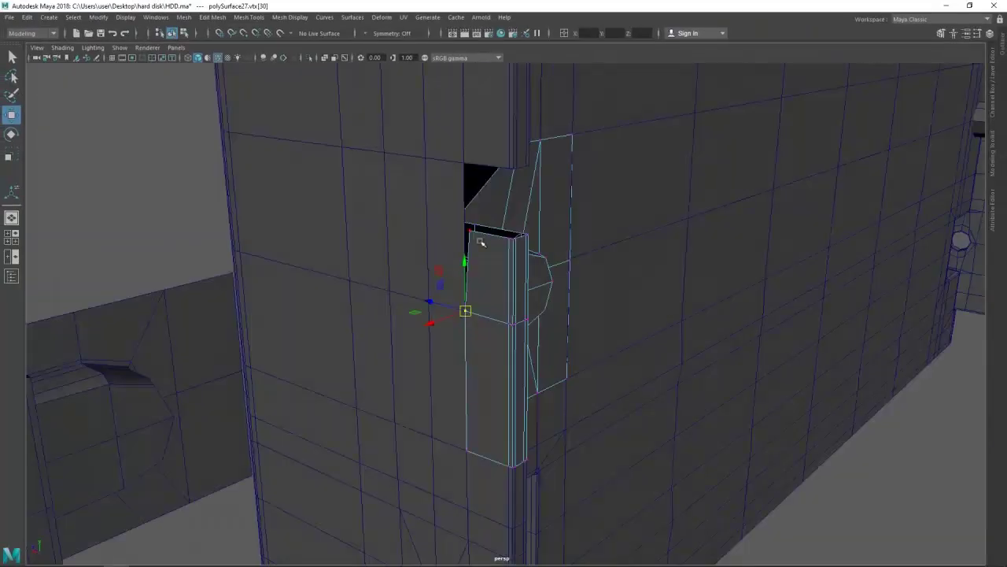
left_click_drag(499, 191, 420, 281)
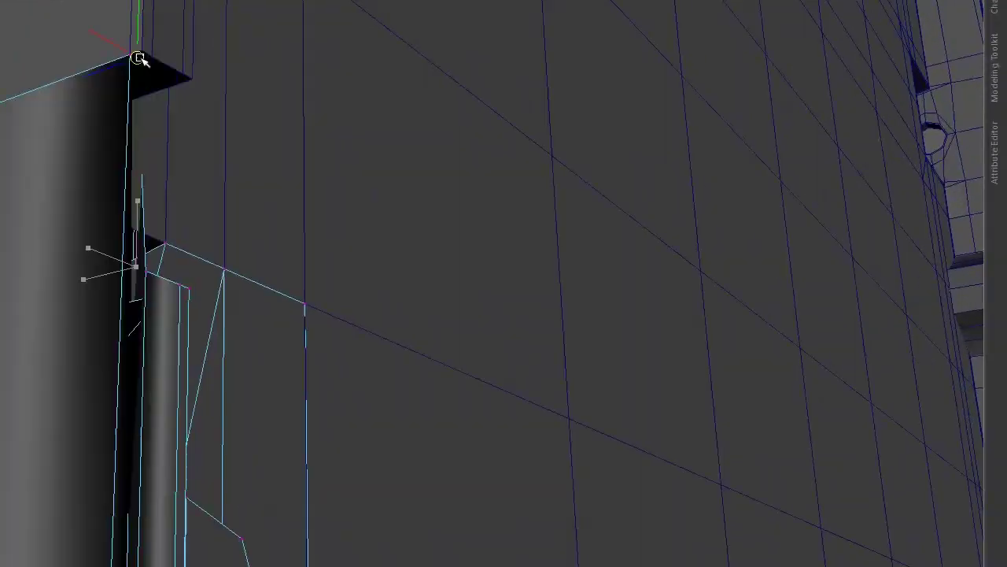
left_click_drag(83, 266, 109, 343)
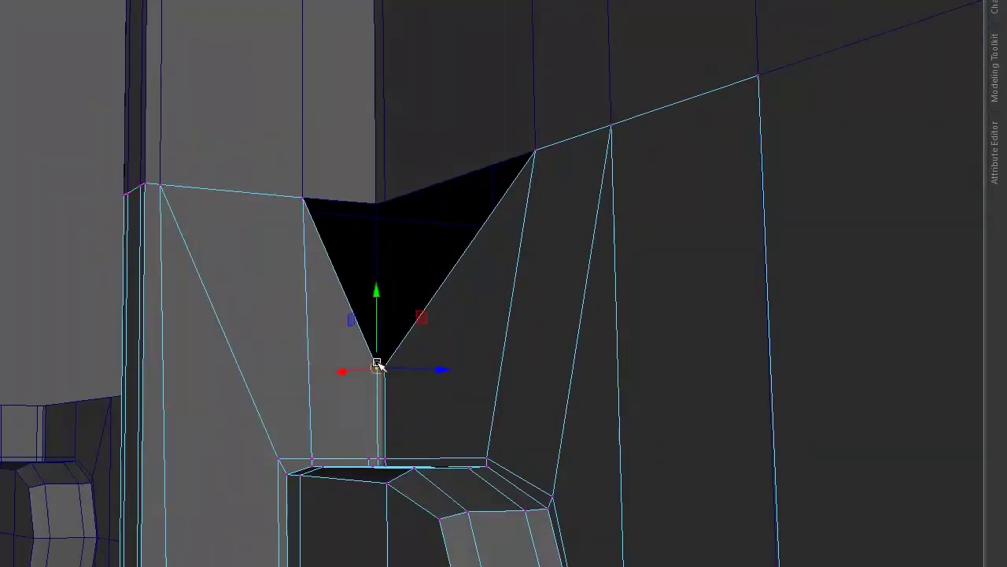
left_click_drag(517, 338, 492, 457)
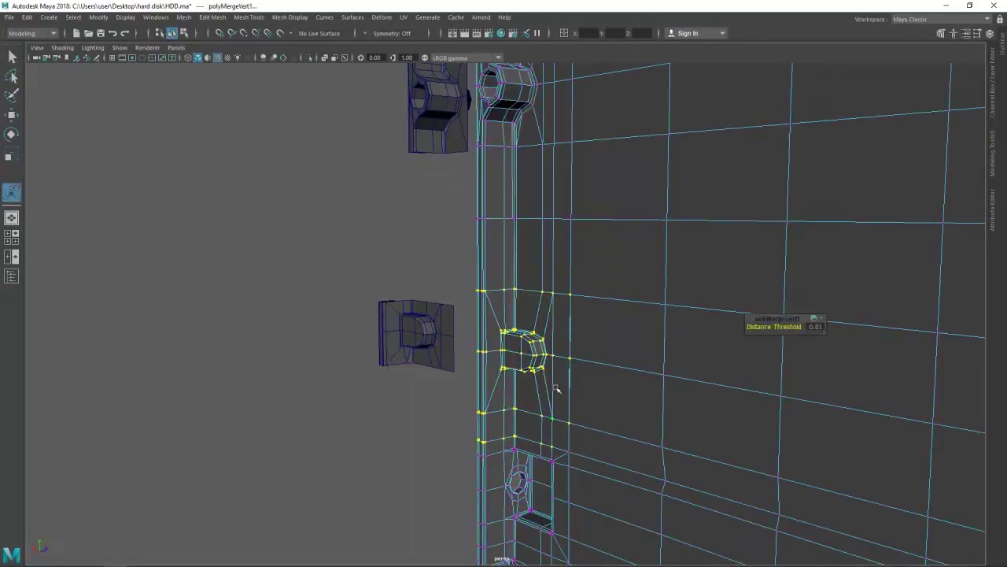
- Select the casing mesh and bring the board slot into a close, shaded view
key("w")
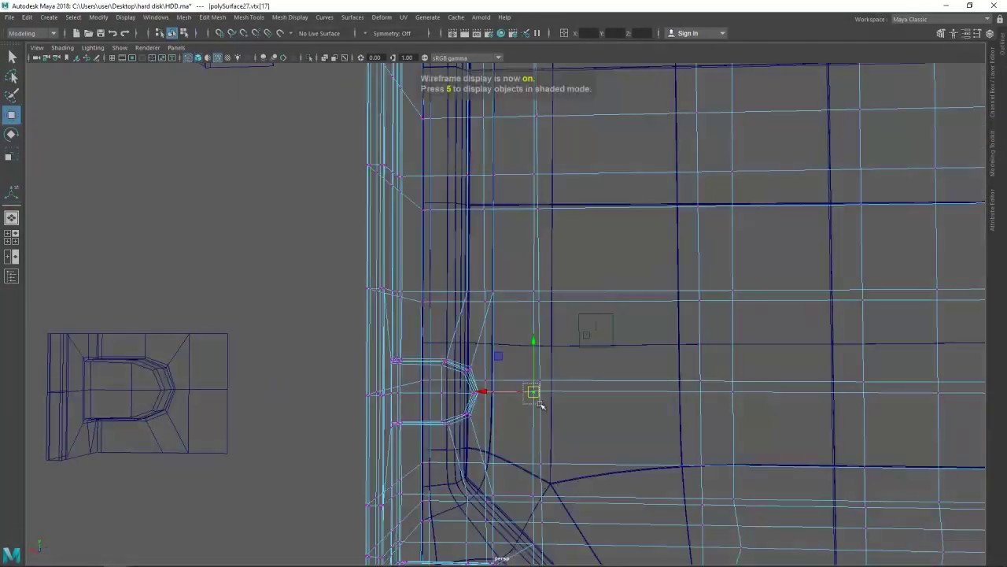
scroll("down", 3)
key("F8")
left_click(569, 401)
scroll("up", 3)
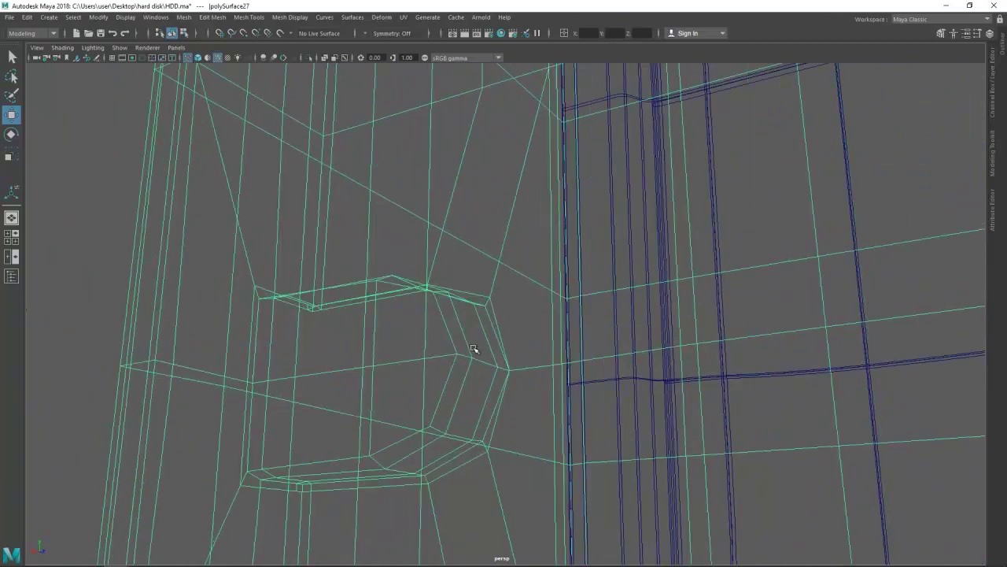
key("5")
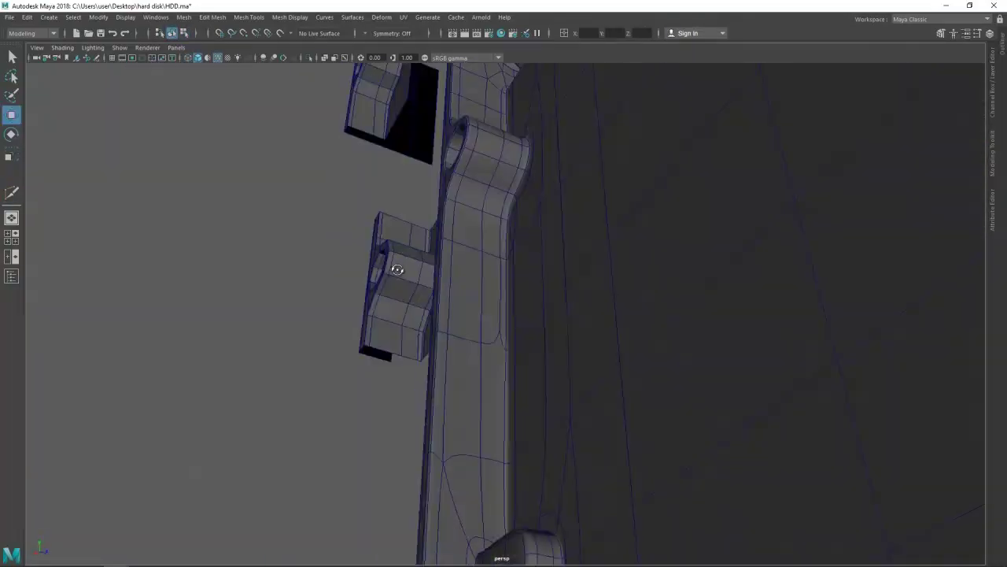
left_click_drag(593, 423, 521, 412)
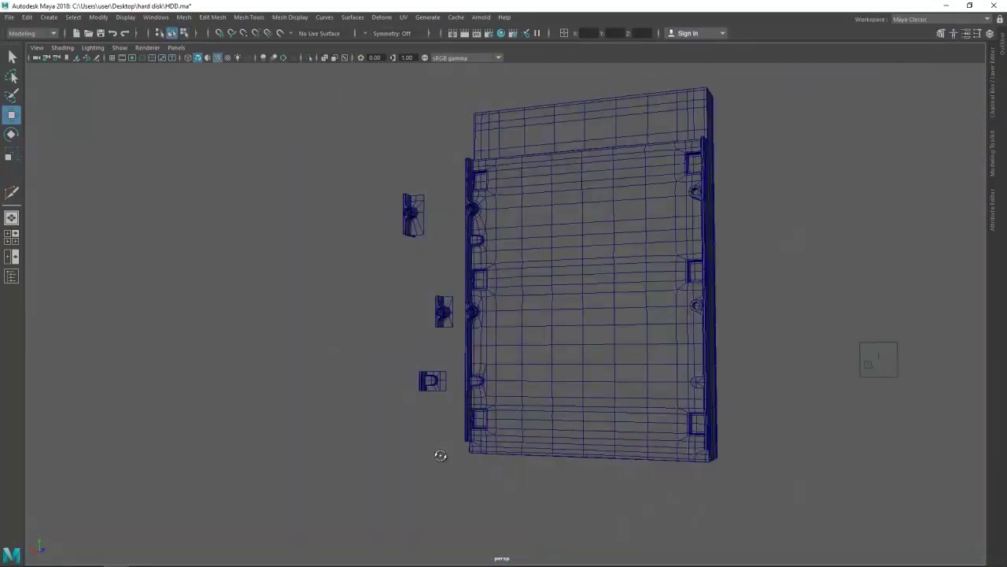
left_click_drag(466, 387, 420, 406)
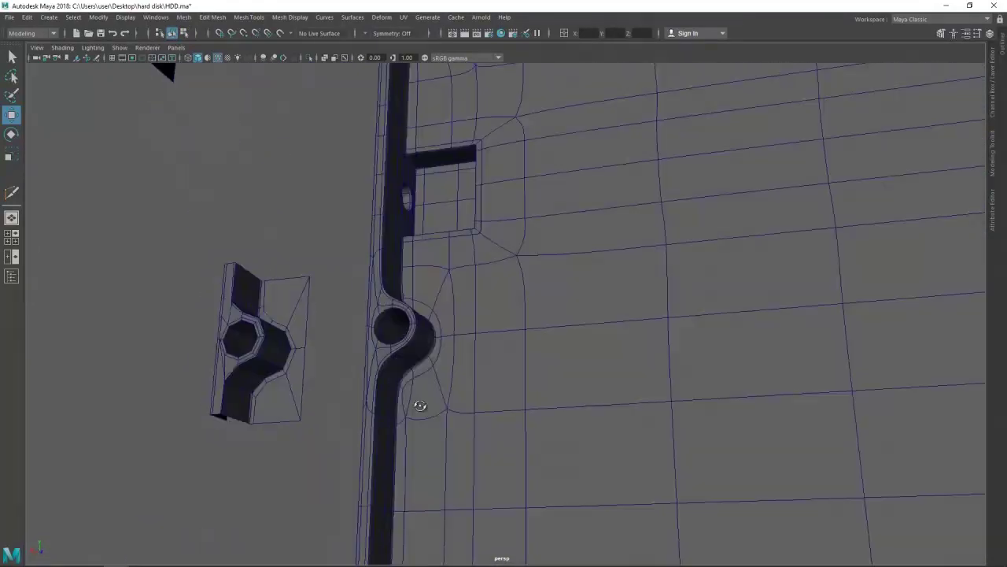
left_click_drag(484, 422, 414, 439)
left_click(454, 364)
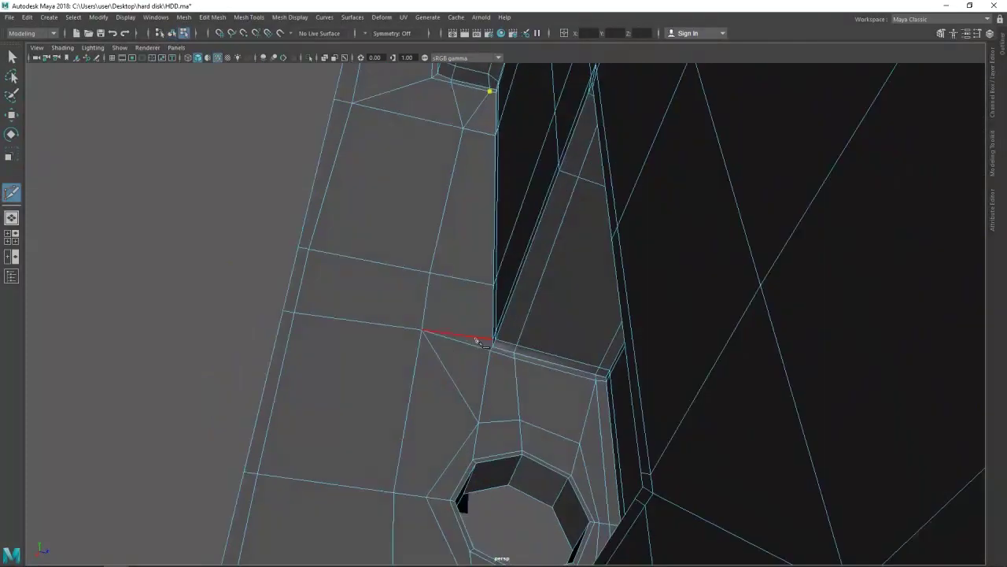
key("r")
left_click(466, 382)
left_click_drag(466, 383, 529, 457)
- Multi-Cut a new edge across the board slot and raise a vertex to straighten it
key("y")
left_click(568, 500)
key("y")
left_click_drag(532, 366, 493, 360)
left_click_drag(564, 355, 383, 348)
left_click_drag(382, 349, 479, 351)
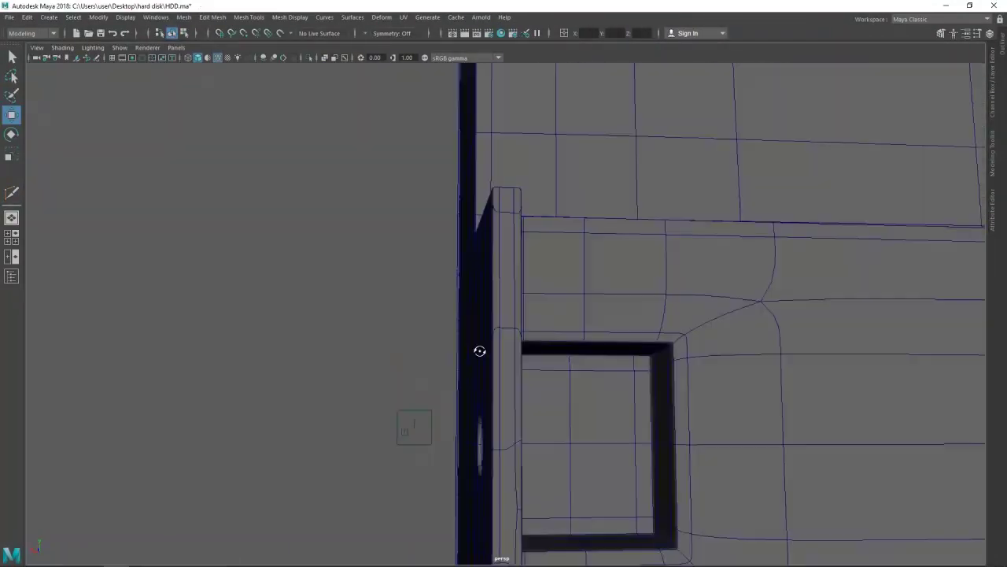
left_click_drag(479, 351, 506, 365)
left_click_drag(314, 192, 261, 194)
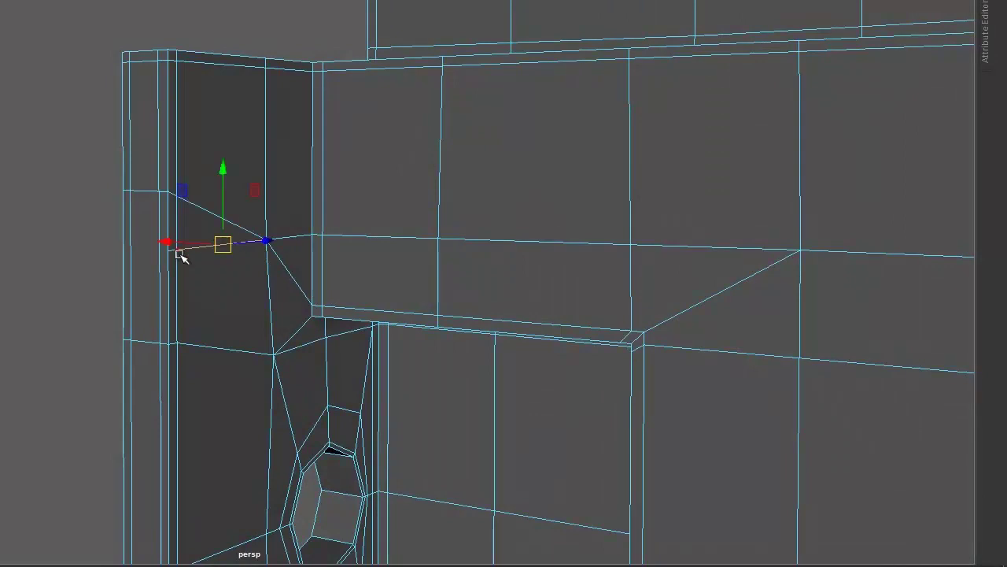
left_click_drag(266, 263, 266, 219)
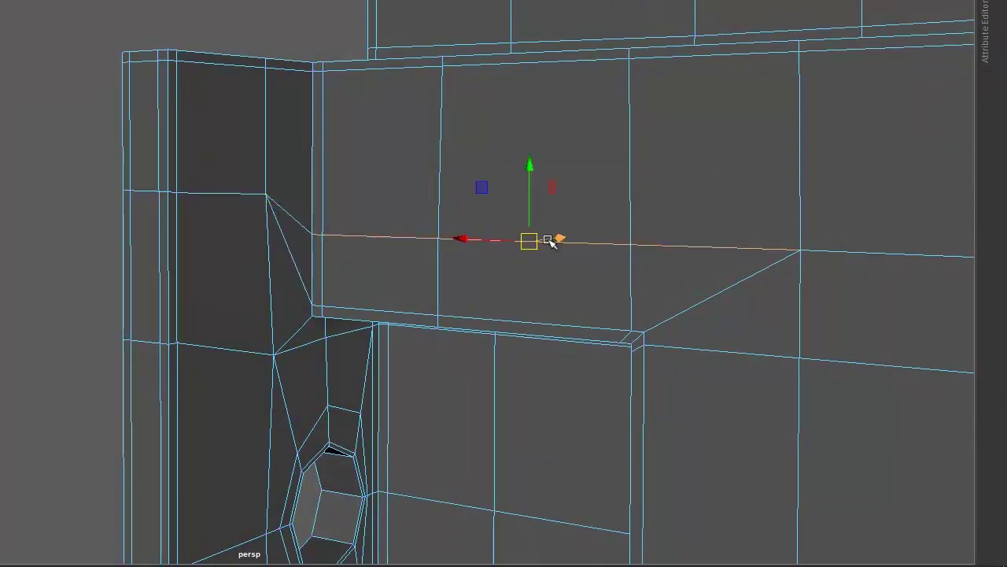
- Select the left half of the casing mesh and bring back the tool shelf
left_click_drag(688, 367, 686, 355)
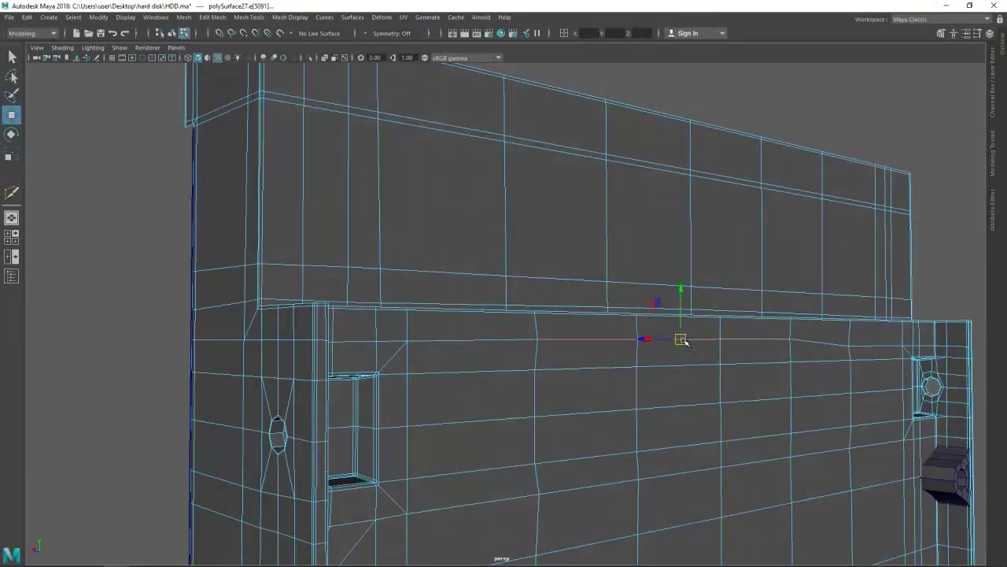
left_click_drag(683, 340, 542, 410)
left_click_drag(516, 326, 579, 403)
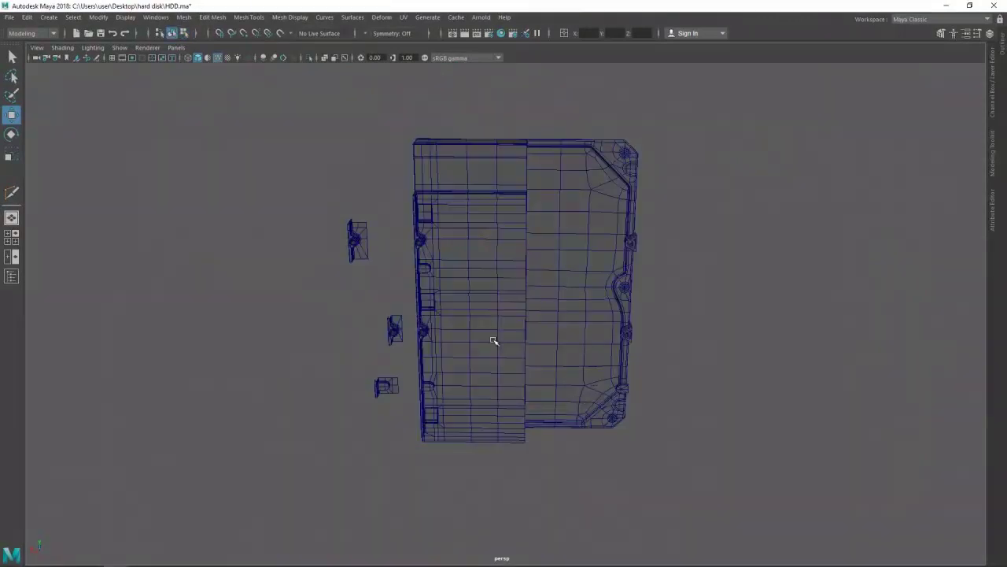
left_click(493, 340)
left_click(156, 17)
left_click(285, 125)
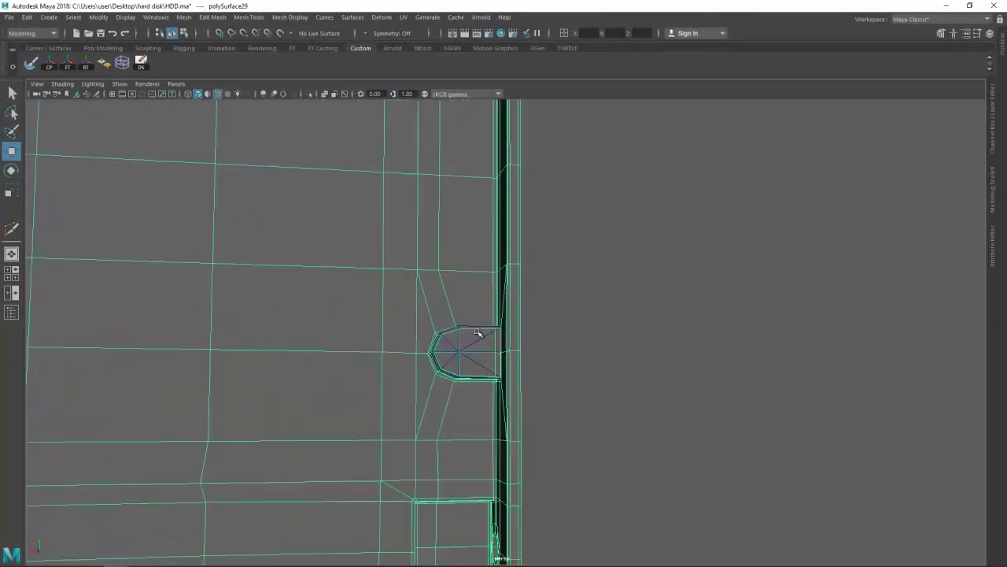
- Centre the whole drive frame in wireframe and show the hidden reference image planes
key("4")
scroll("down", 3)
left_click_drag(449, 360, 558, 282)
key("6")
scroll("up", 3)
scroll("down", 3)
left_click_drag(535, 385, 803, 409)
left_click(126, 17)
left_click_drag(612, 337, 551, 299)
left_click(158, 91)
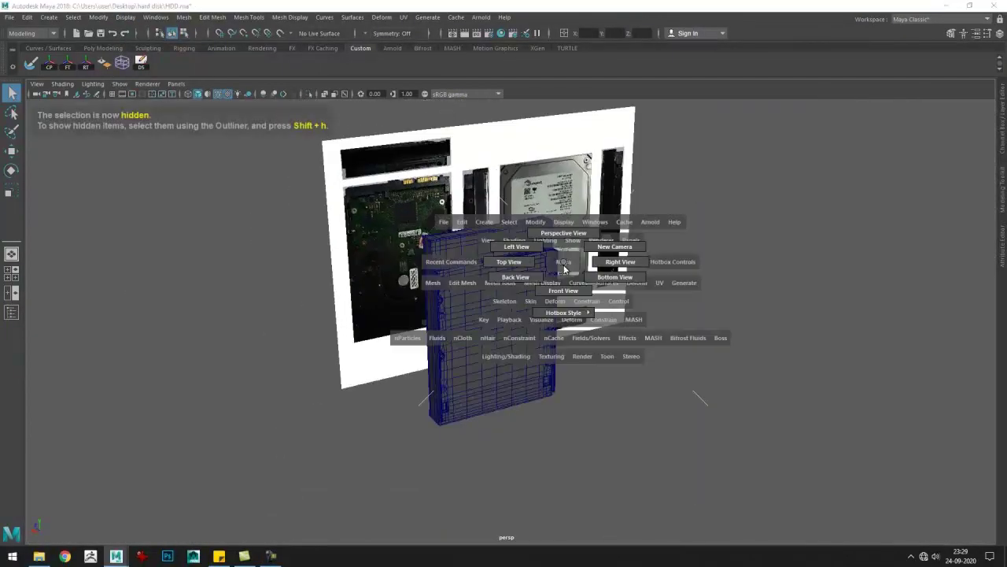
- Draw a new cube over the casing's bottom notch in the front view
key("4")
scroll("up", 3)
scroll("up", 3)
left_click_drag(465, 259, 417, 295)
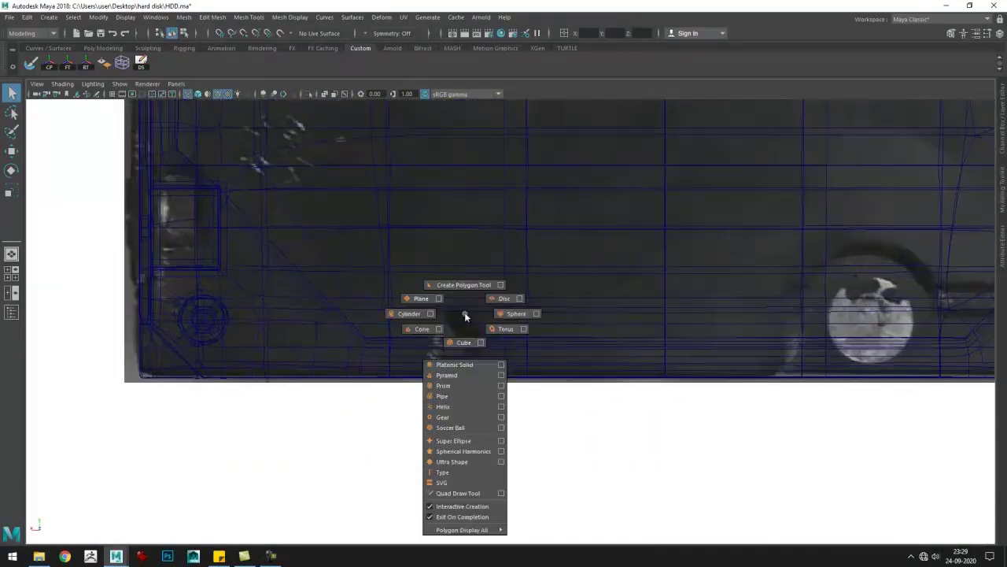
left_click_drag(229, 271, 320, 349)
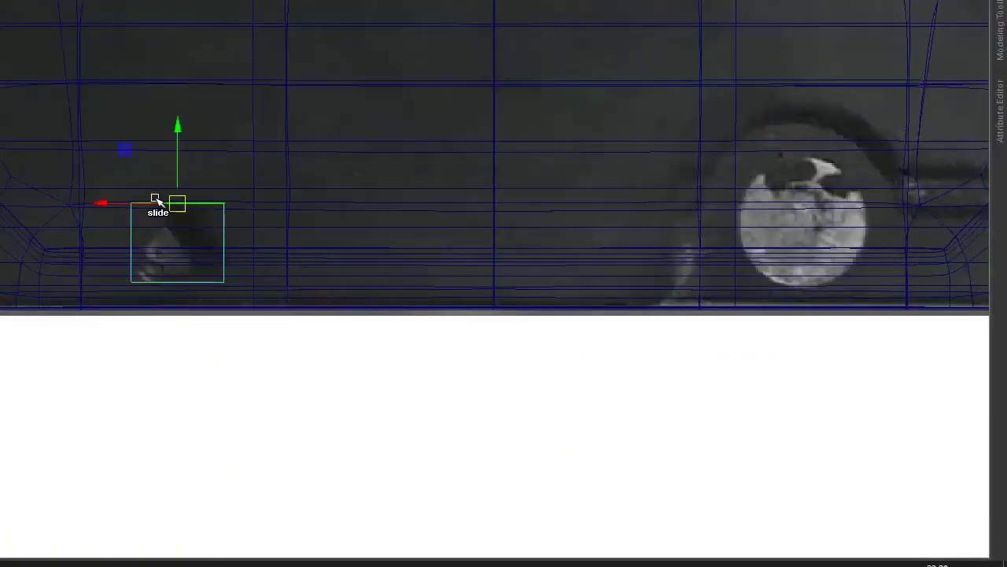
scroll("up", 3)
key("5")
- Shape pCube2's edges into a small bevelled wedge, checking it against the reference photo
key("F8")
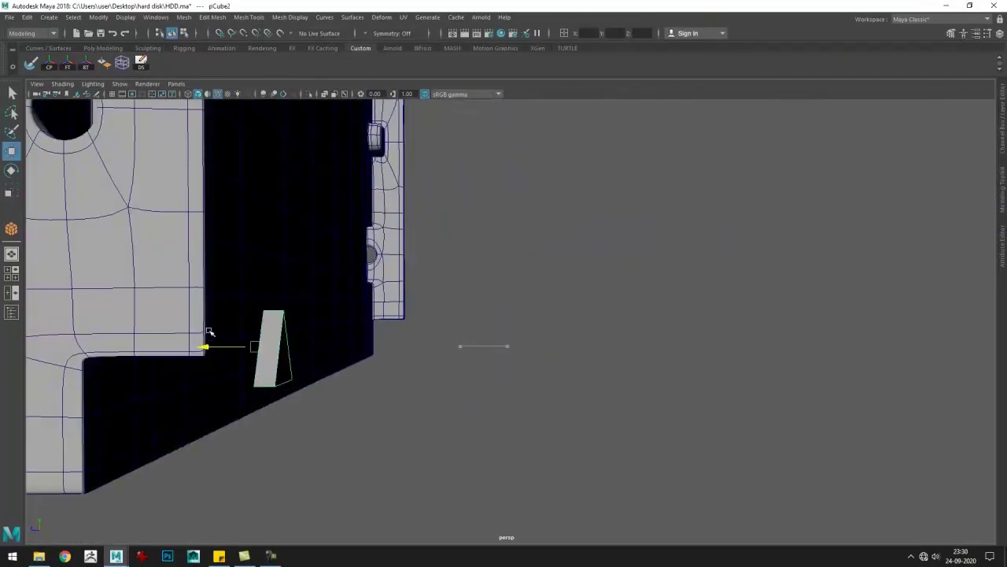
left_click_drag(209, 332, 414, 292)
scroll("up", 3)
left_click(370, 452)
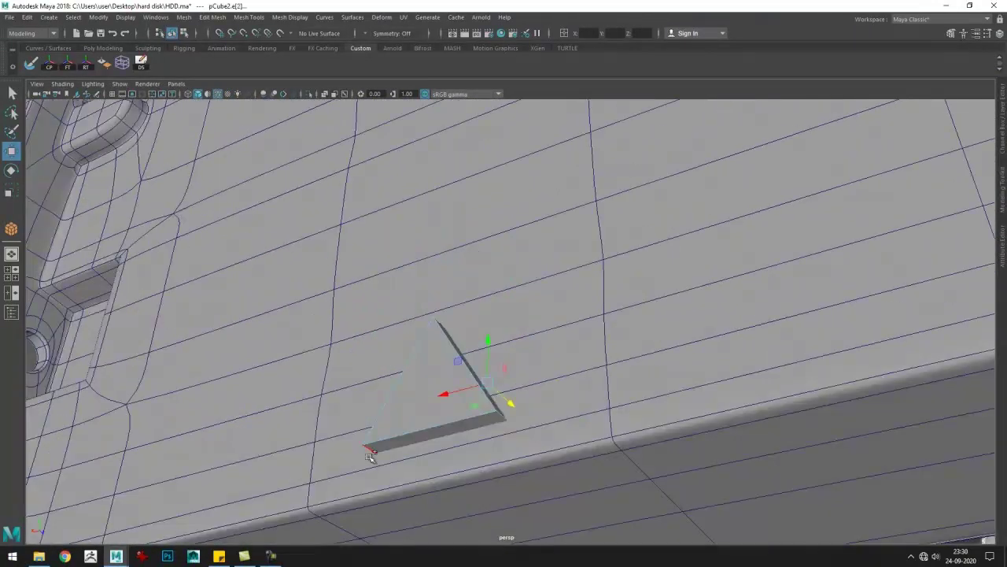
scroll("down", 3)
left_click_drag(495, 371, 487, 266)
key("4")
key("5")
left_click_drag(617, 388, 451, 386)
scroll("up", 3)
- Reduce the cylinder's axis subdivisions and flatten its lower vertices onto the casing's bottom edge
key("4")
left_click_drag(548, 351, 457, 333)
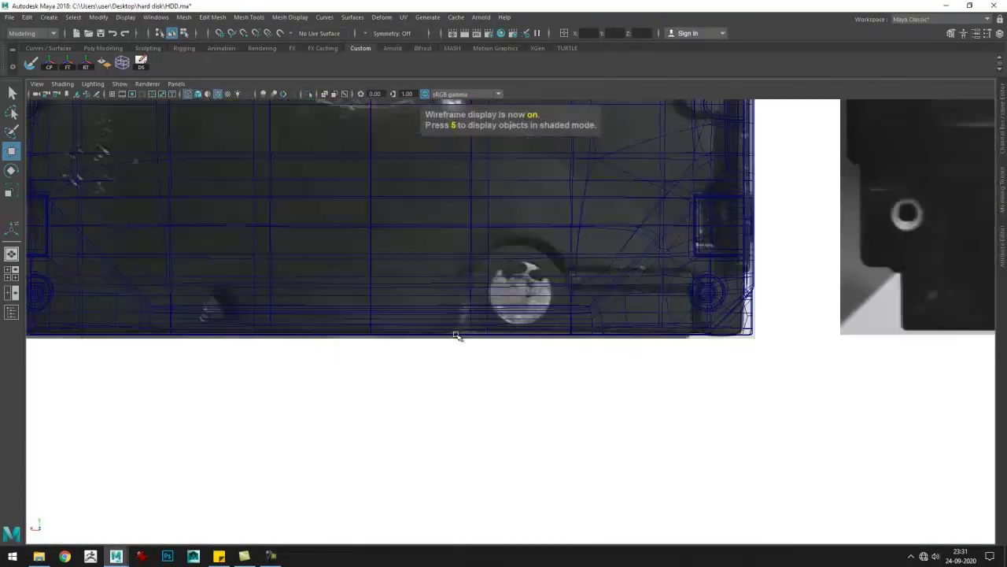
key("ctrl+a")
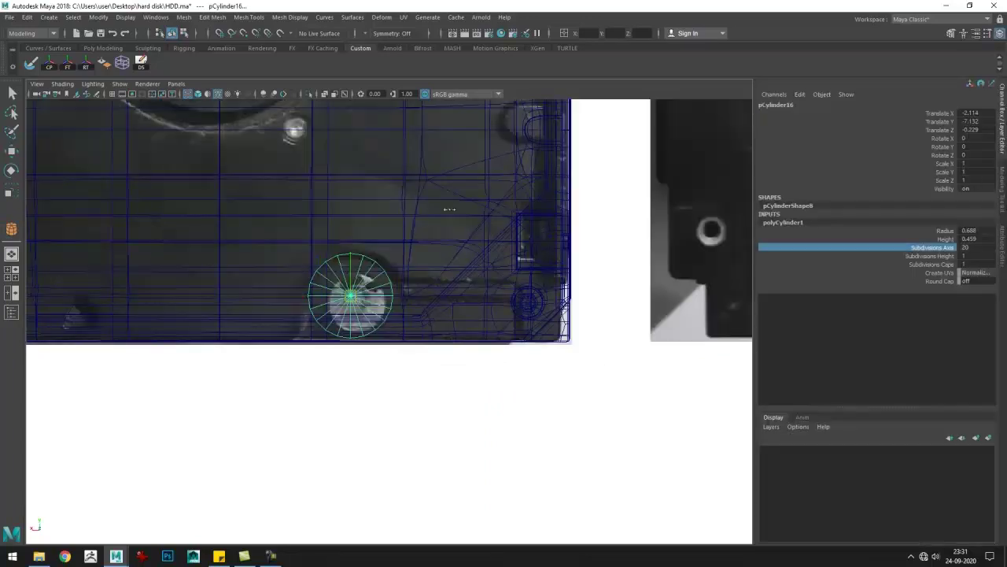
left_click_drag(391, 298, 406, 284)
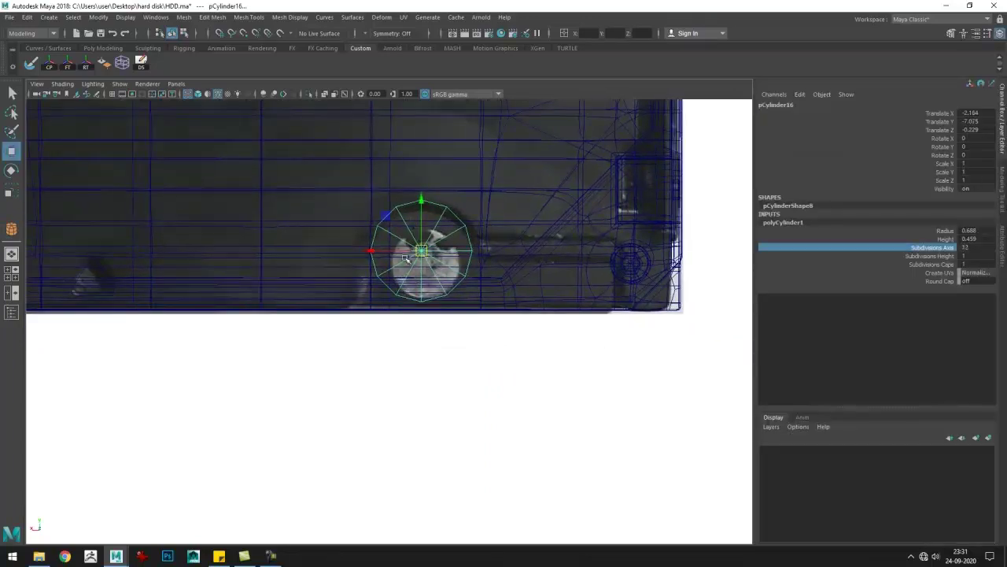
key("F9")
left_click(372, 250)
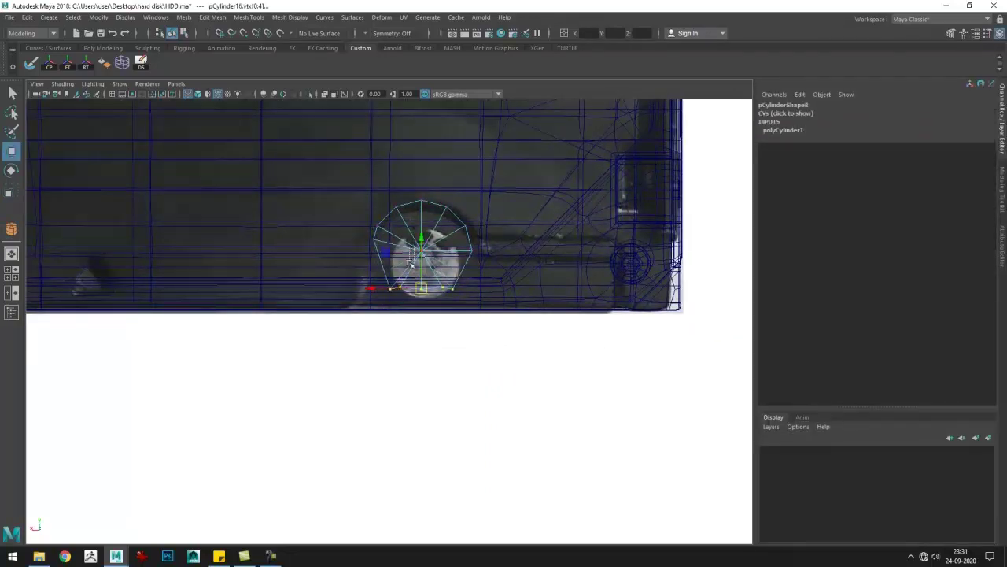
left_click_drag(359, 290, 355, 310)
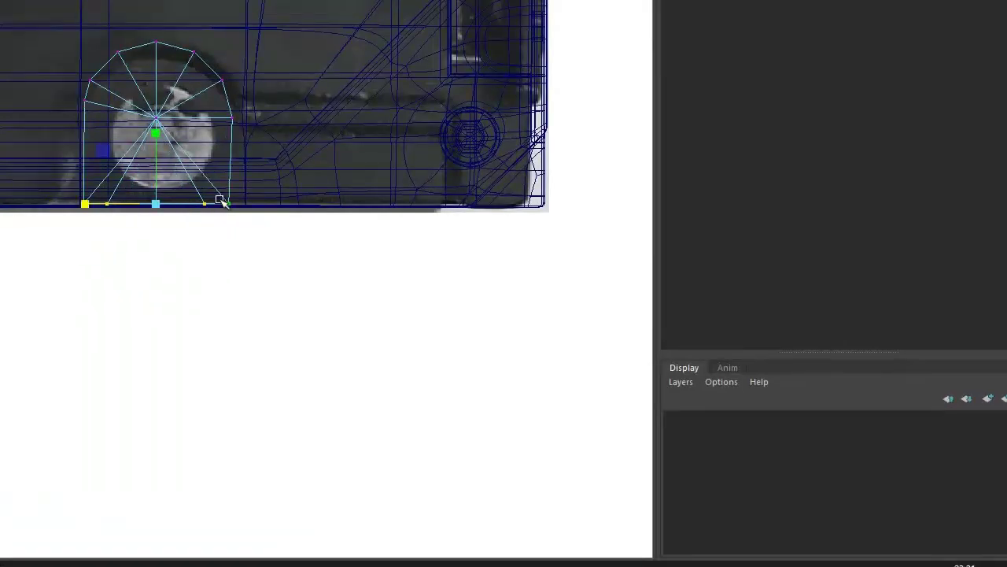
- Combine the arch piece with the casing into polySurface30, merging vertices at 0.01
key("F8")
left_click_drag(488, 321, 416, 330)
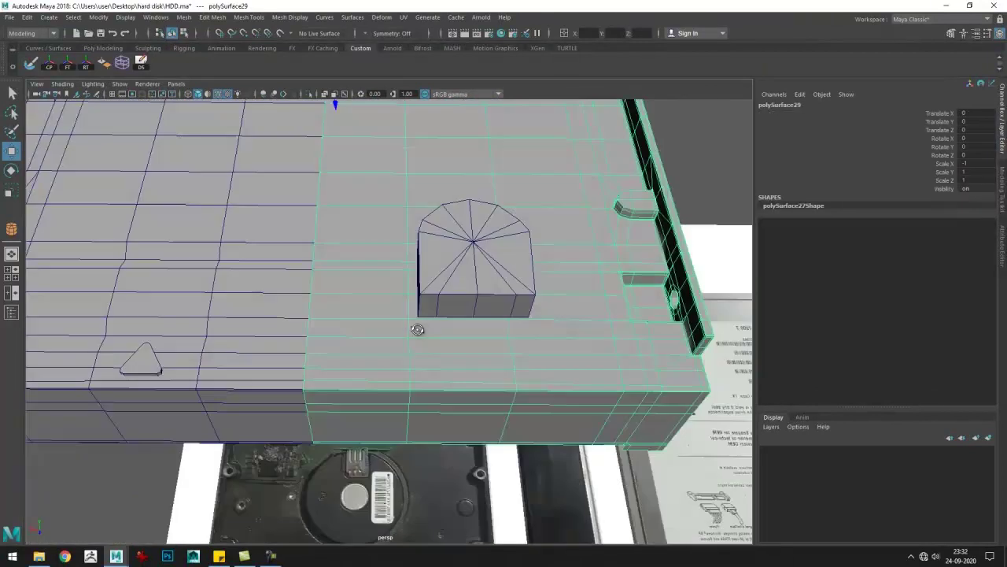
left_click_drag(415, 331, 380, 257)
left_click(381, 257)
right_click(381, 257)
key("ctrl+1")
left_click_drag(549, 179, 457, 299)
left_click(581, 325)
- Extrude pCylinder16's cap face twice, pull it outward into a long block, then hide it
key("ctrl+1")
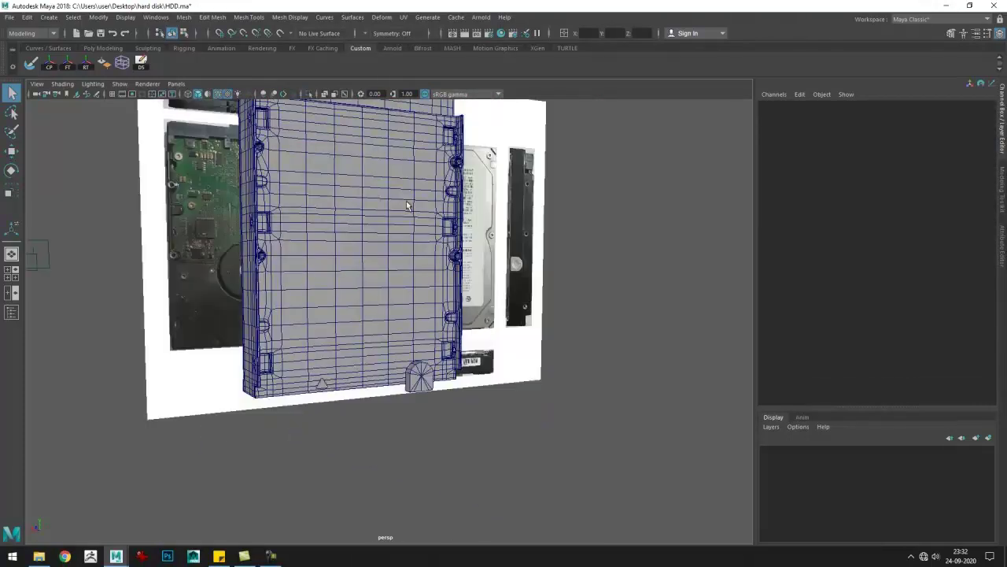
scroll("up", 3)
left_click_drag(360, 304, 366, 296)
key("4")
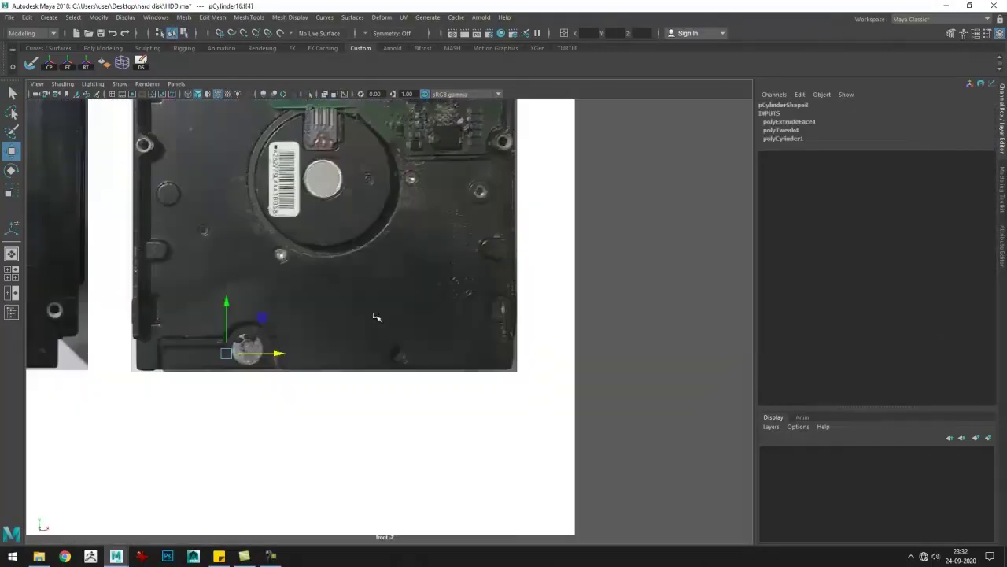
key("ctrl+e")
left_click_drag(435, 313, 632, 272)
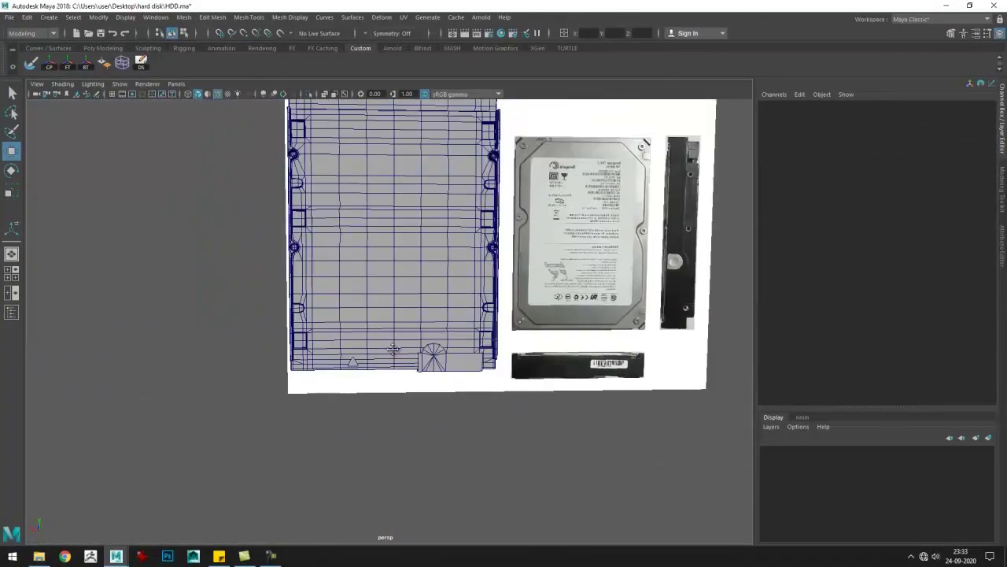
key("ctrl+h")
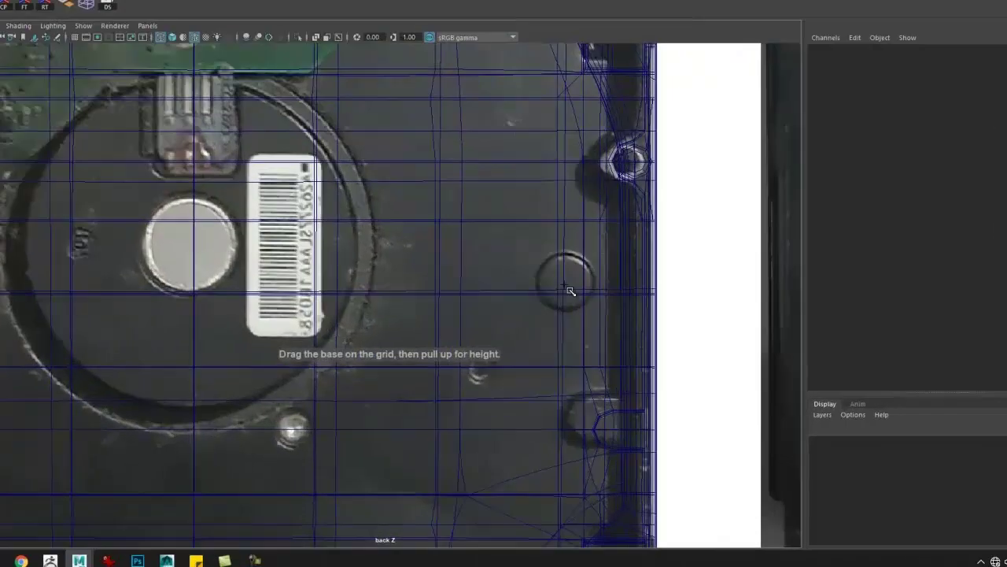
- Draw a new 8-sided screw cylinder and move it into place on the casing
left_click_drag(624, 207, 658, 197)
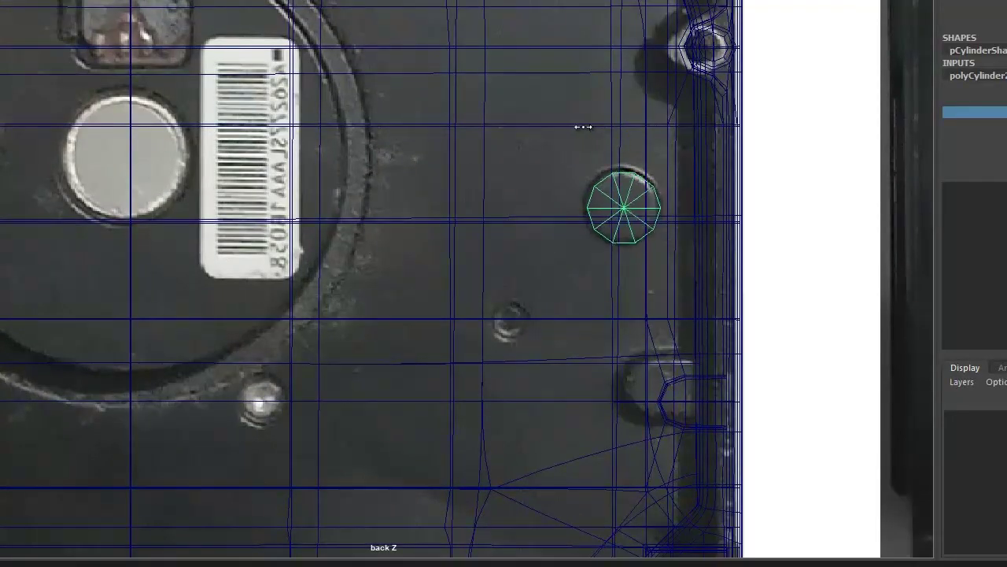
key("w")
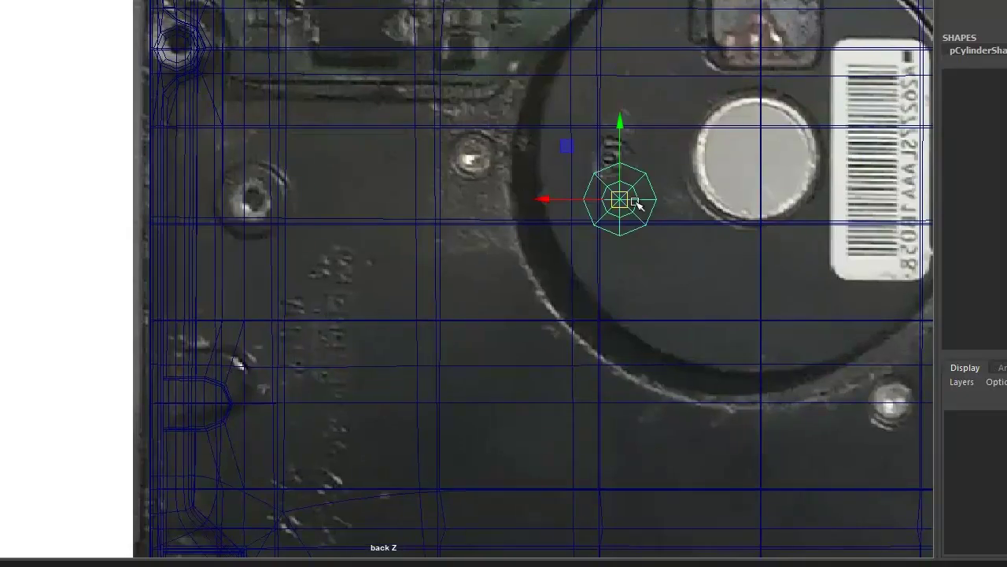
scroll("up", 3)
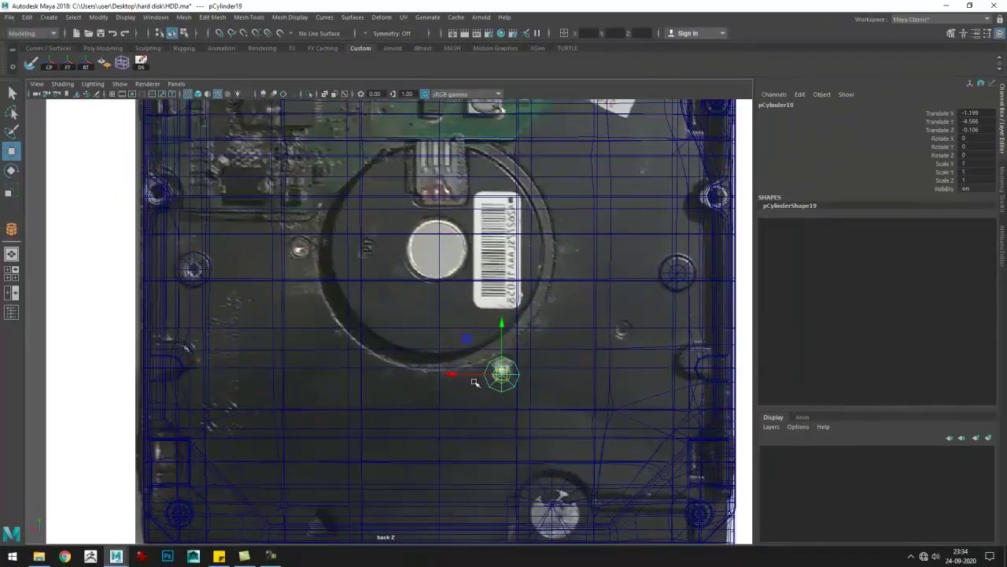
scroll("down", 3)
scroll("up", 3)
left_click(477, 310)
scroll("down", 3)
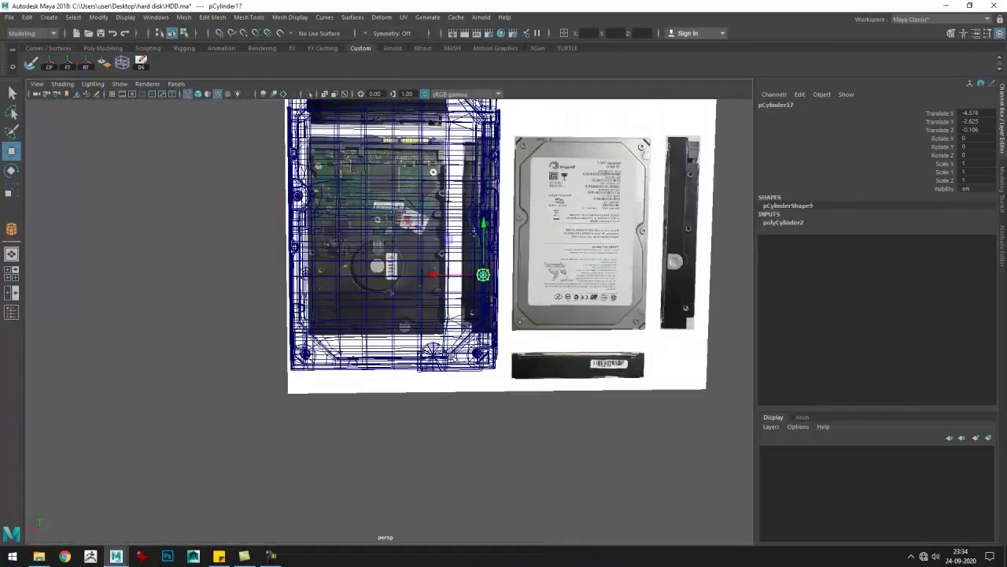
key("5")
left_click_drag(476, 309, 389, 438)
- Inset the screw-hole face with an extrude, then extrude it again inward to recess it
left_click(393, 432)
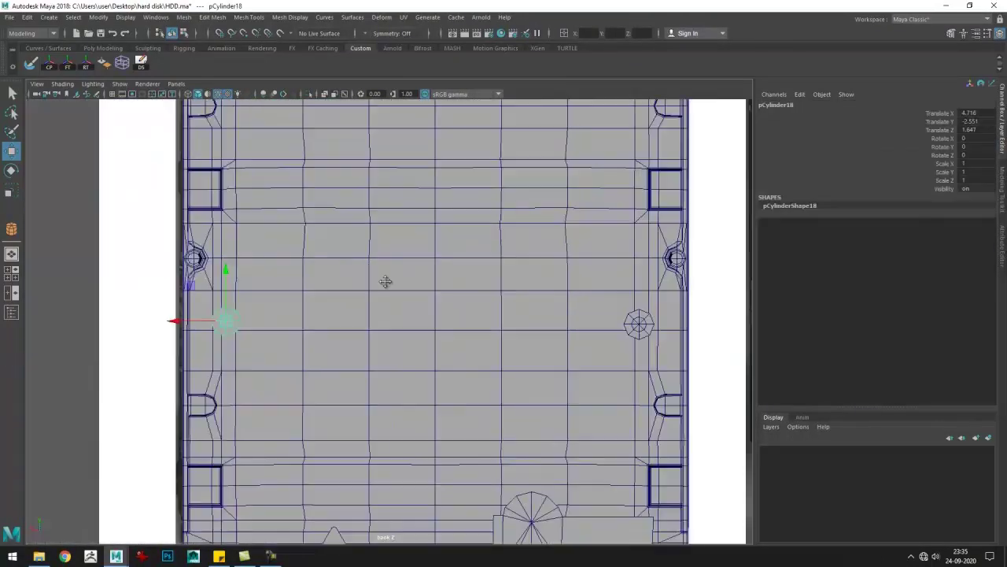
key("ctrl+e")
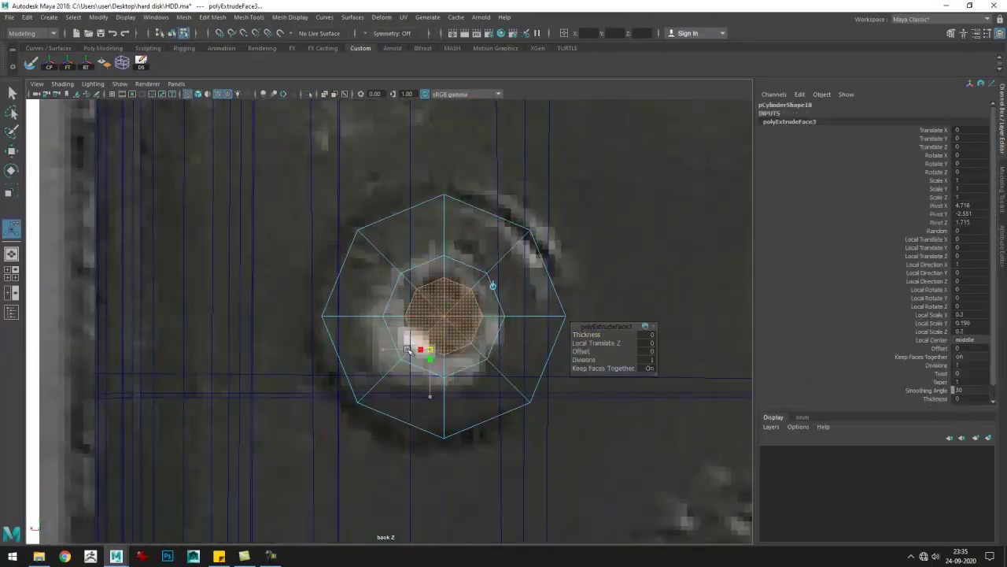
key("5")
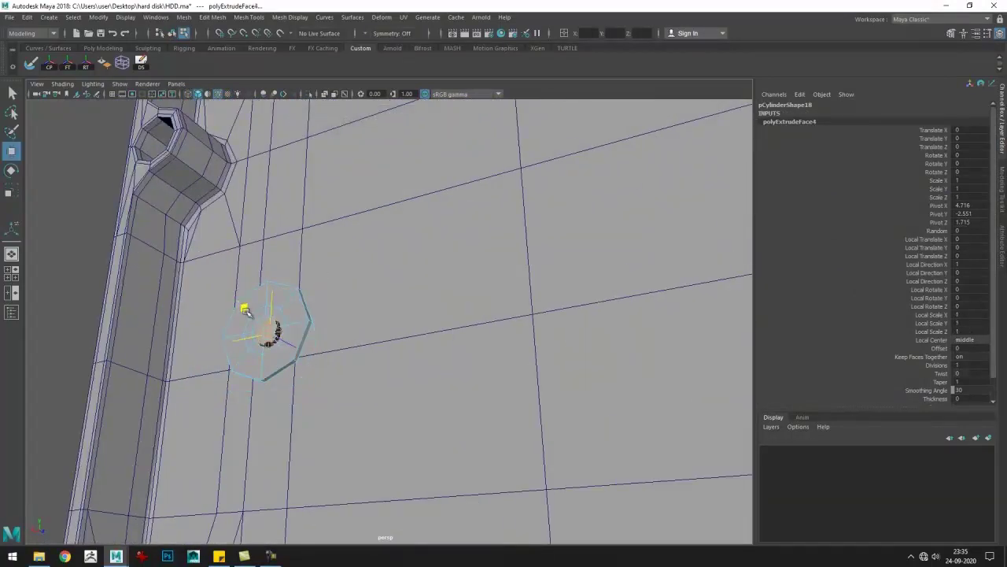
left_click_drag(246, 309, 410, 284)
left_click_drag(180, 168, 501, 264)
key("ctrl+1")
left_click_drag(444, 280, 435, 447)
key("ctrl+1")
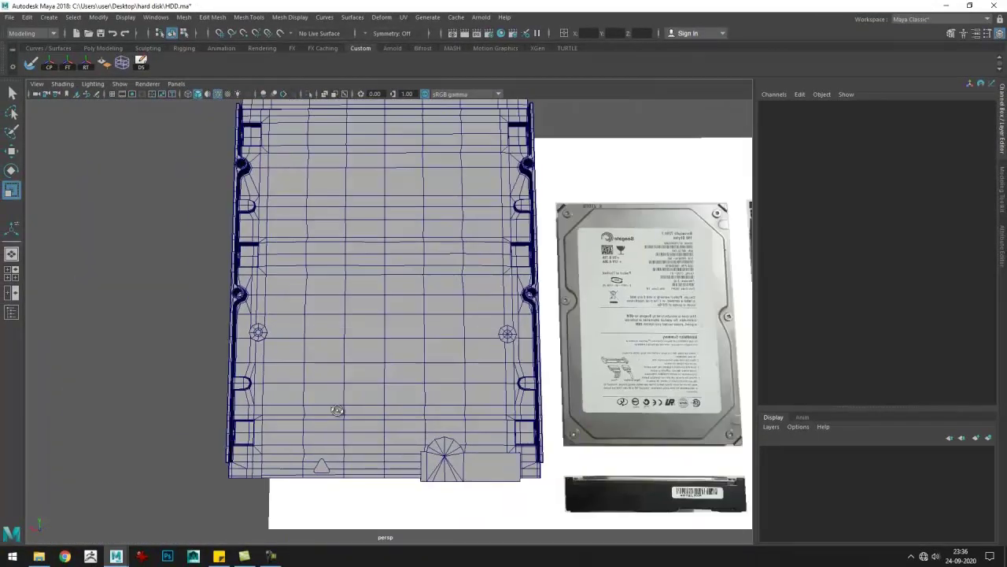
- In the back view, draw a 12-sided cylinder over the motor spindle with 4 cap subdivisions
key("space")
left_click(339, 344)
scroll("up", 3)
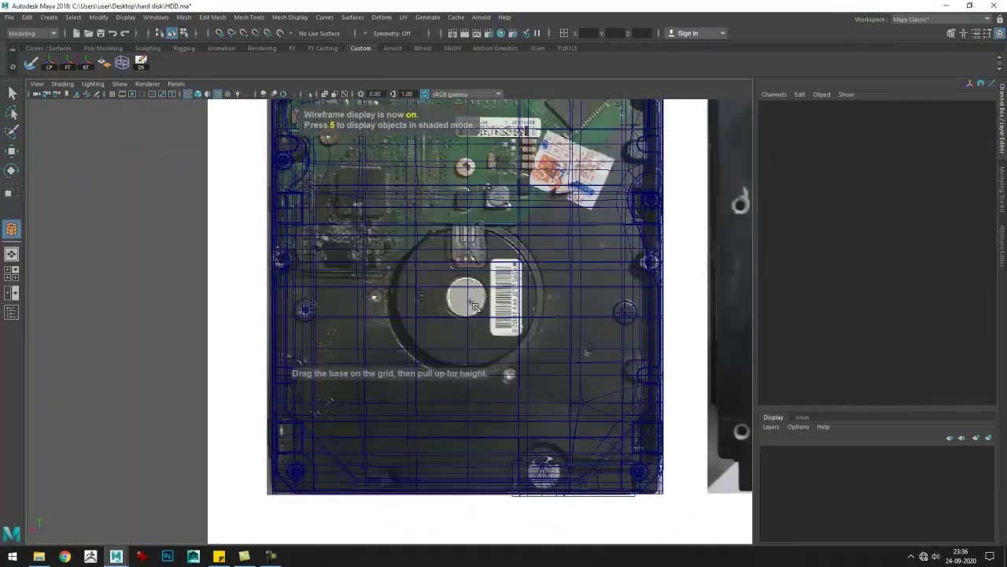
left_click_drag(490, 288, 584, 288)
left_click(936, 247)
key("w")
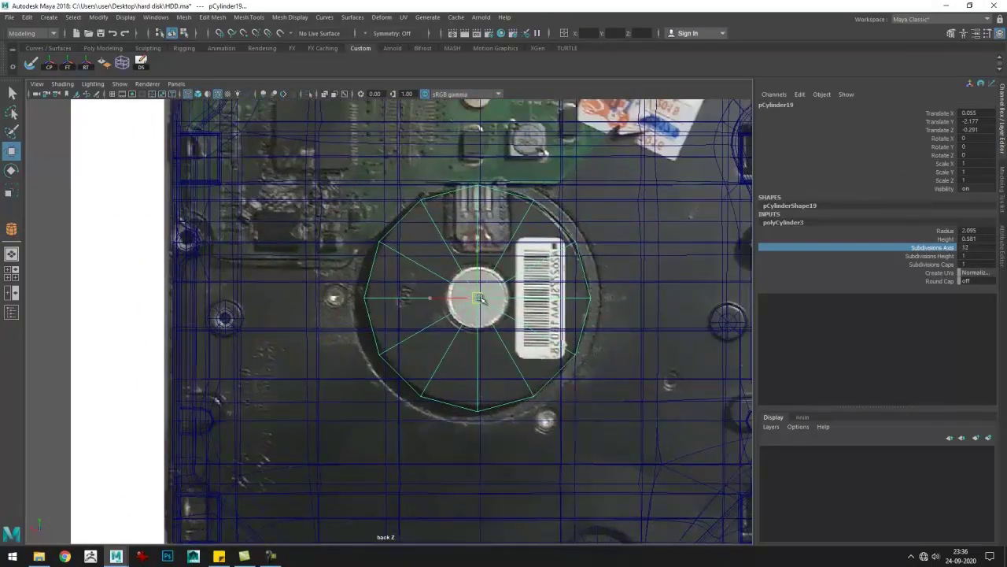
left_click_drag(471, 135, 491, 134)
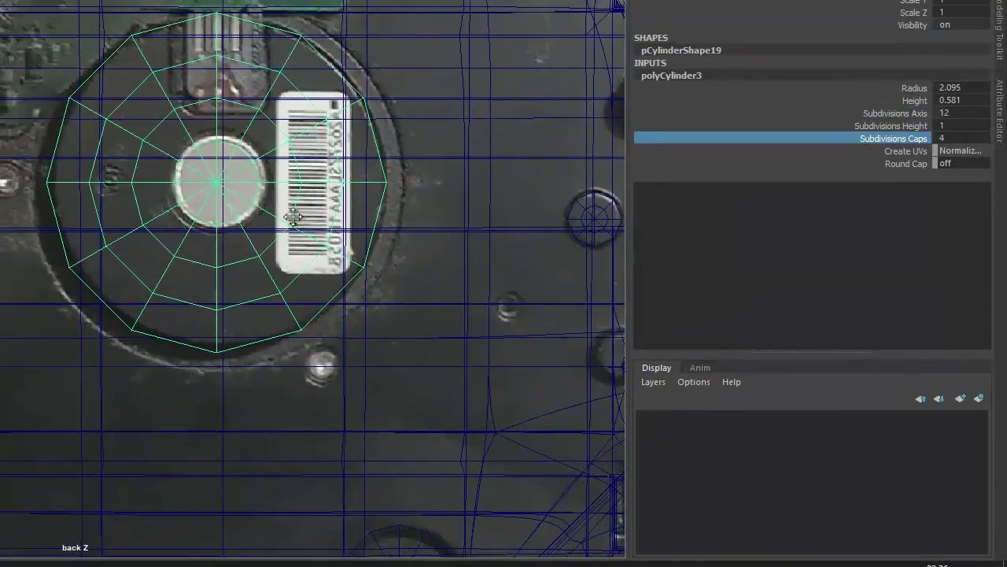
- Select and delete the unneeded inner cap faces of the hub disc
left_click_drag(484, 340, 386, 386)
left_click(382, 337)
key("4")
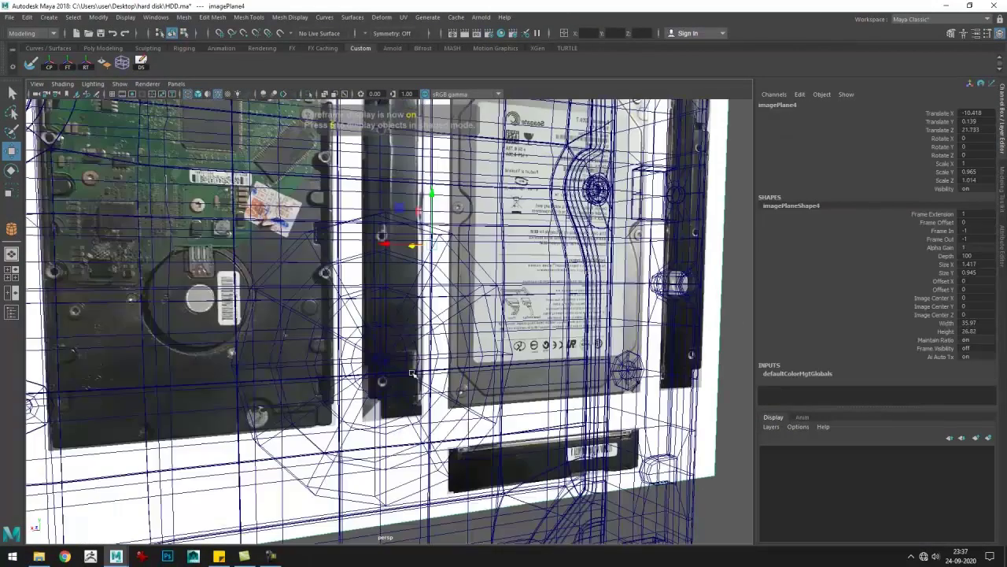
key("F9")
left_click_drag(385, 352, 490, 326)
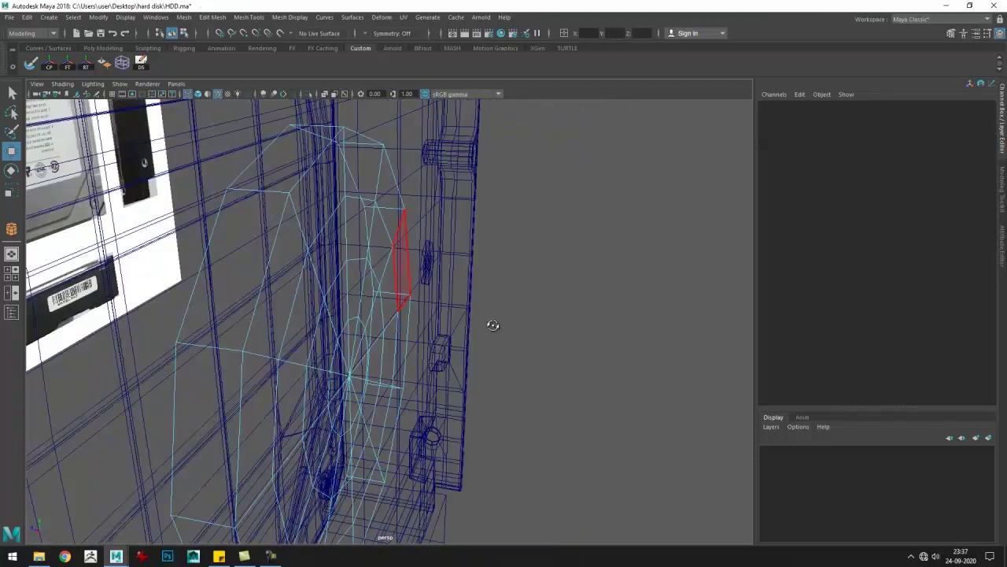
key("4")
key("Delete")
- Extrude the disc's centre faces downward into a recess, then select its bottom edge loop
scroll("up", 3)
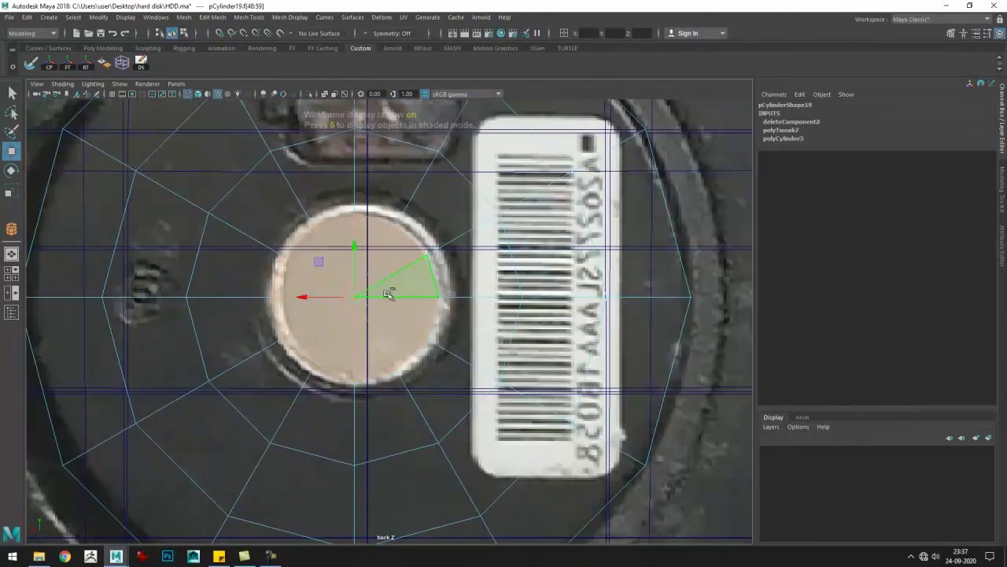
key("ctrl+e")
key("5")
left_click_drag(374, 368, 508, 254)
left_click_drag(507, 254, 504, 263)
key("4")
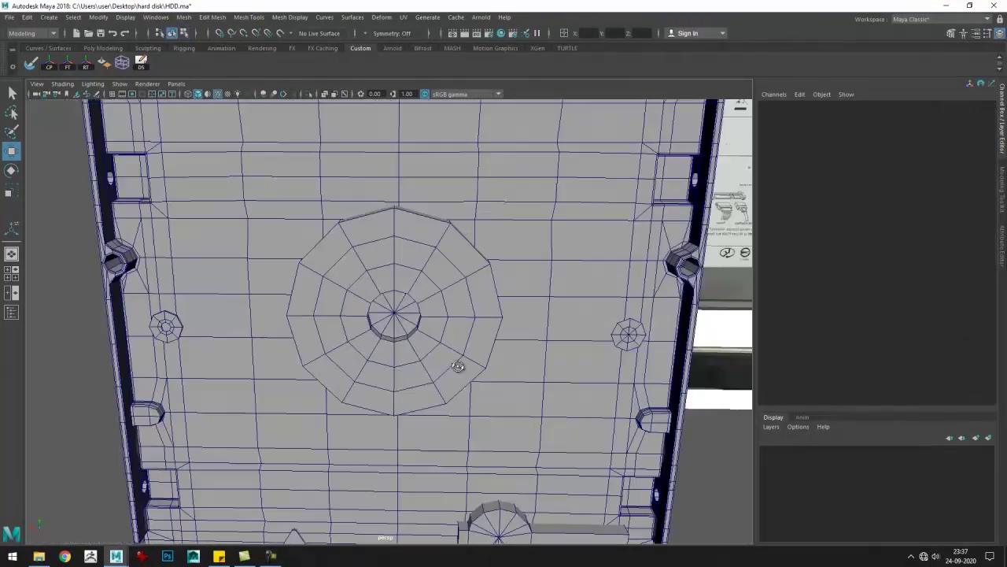
left_click(420, 355)
key("5")
left_click_drag(420, 355, 560, 323)
left_click(394, 356)
- Isolate pCylinder19 and extrude its base faces outward into a stepped rim
key("ctrl+1")
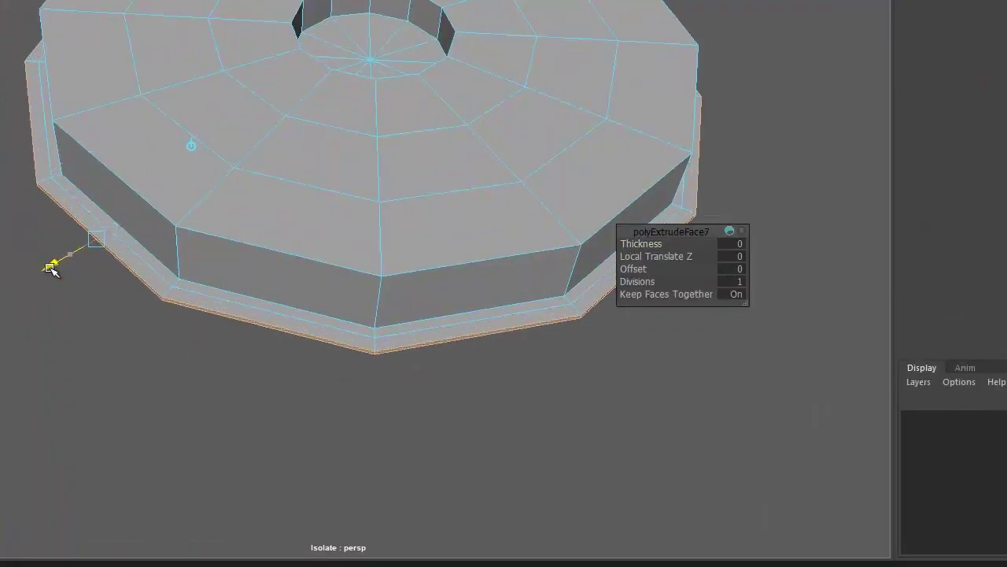
key("ctrl+e")
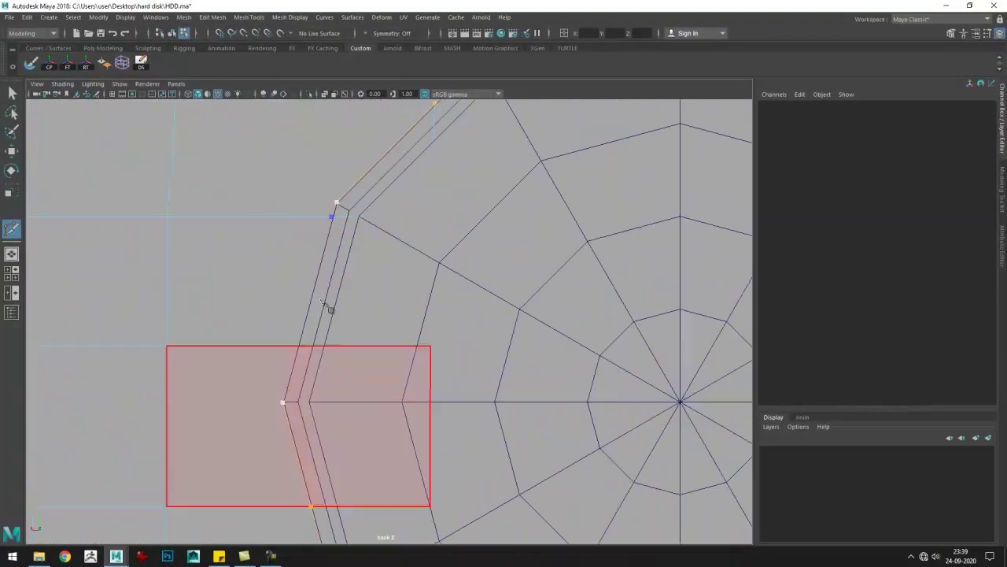
- Delete the stray edges beside the 12-sided hole, cut new edges to its rim, and check with smooth preview
key("w")
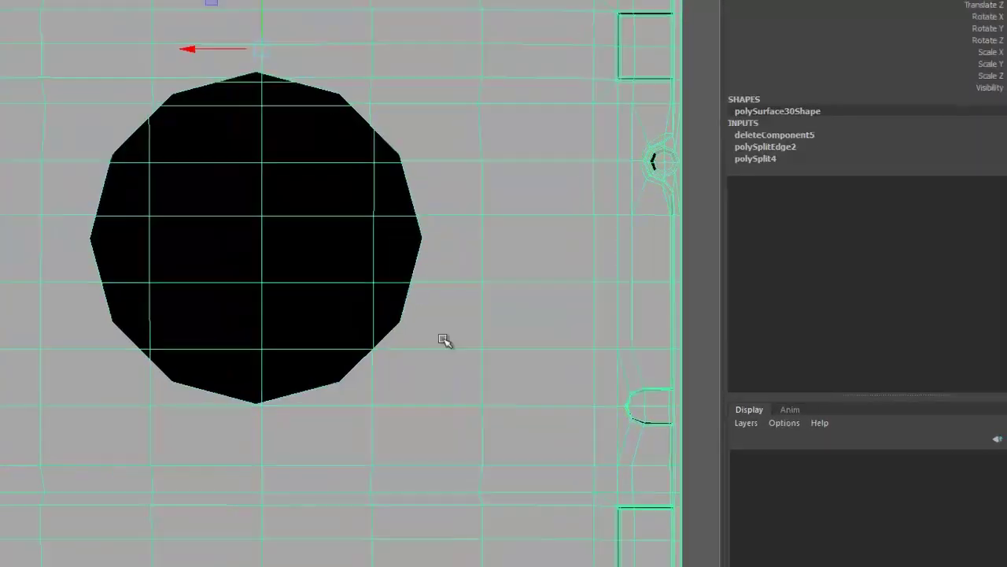
left_click(468, 265)
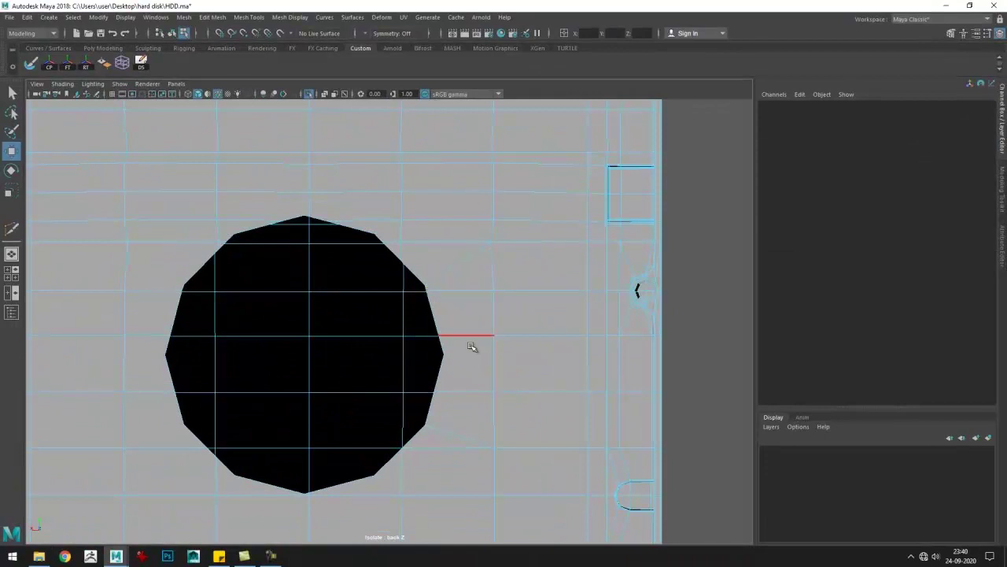
left_click_drag(412, 373, 411, 372)
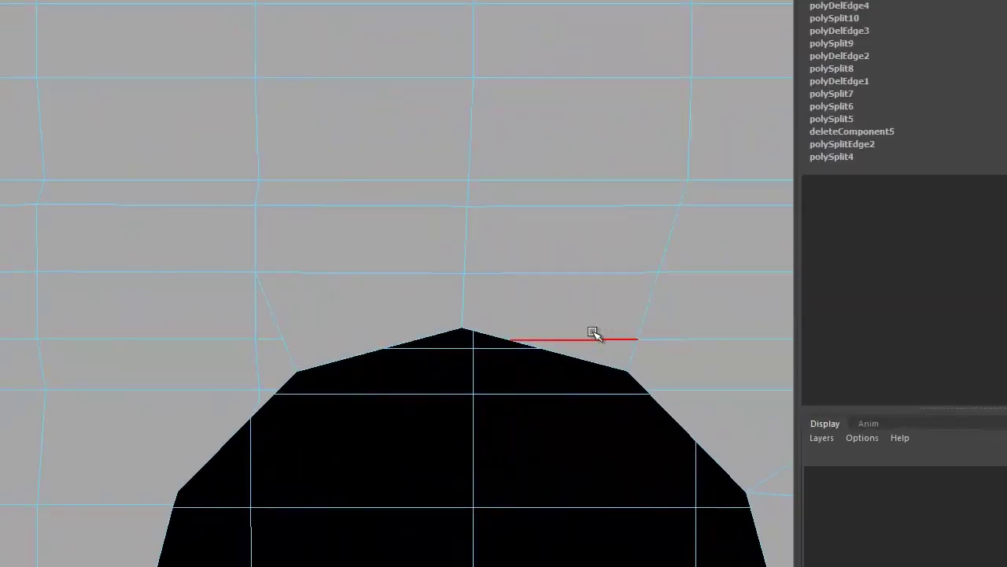
left_click(592, 338)
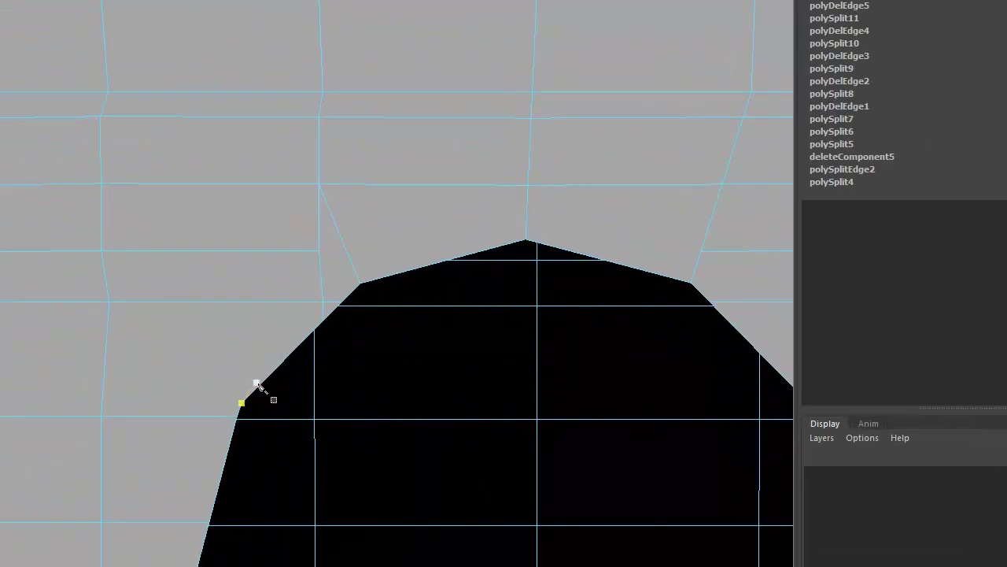
left_click(185, 303)
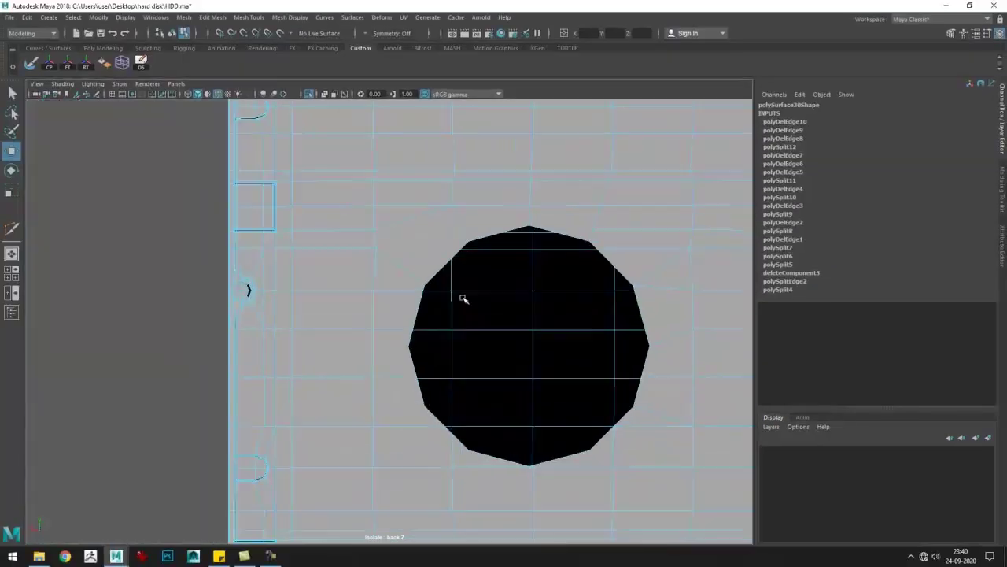
scroll("up", 3)
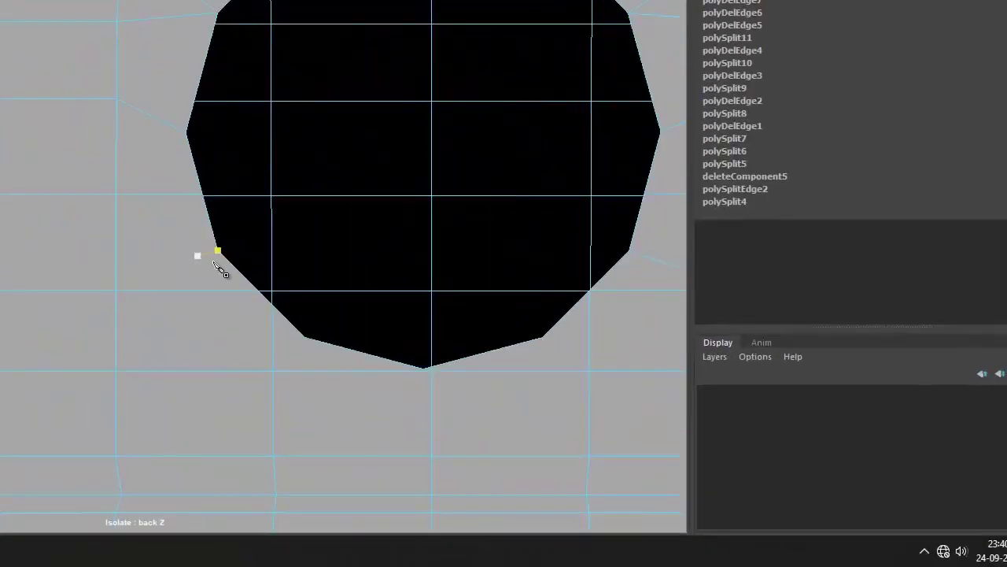
left_click(257, 394)
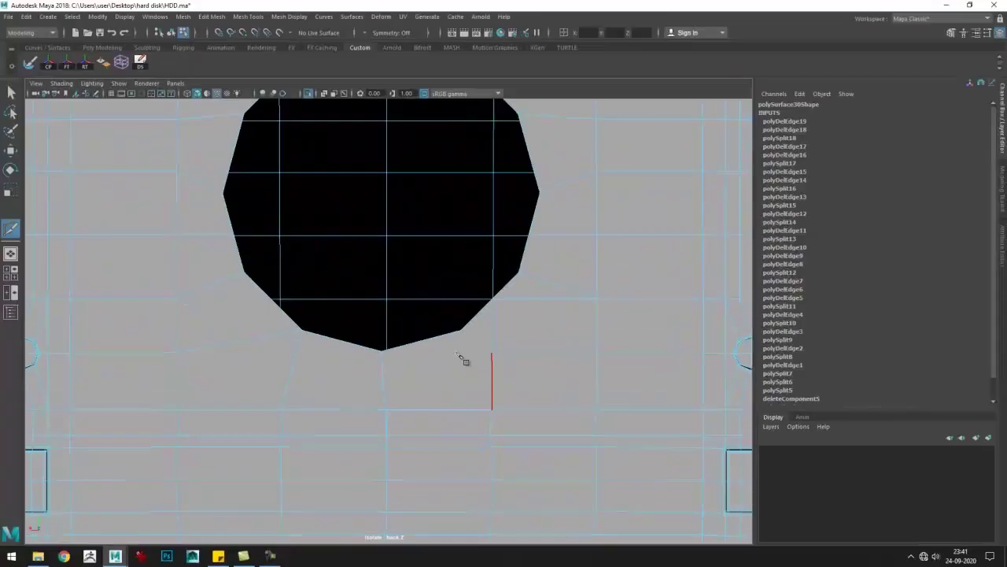
scroll("down", 3)
scroll("up", 3)
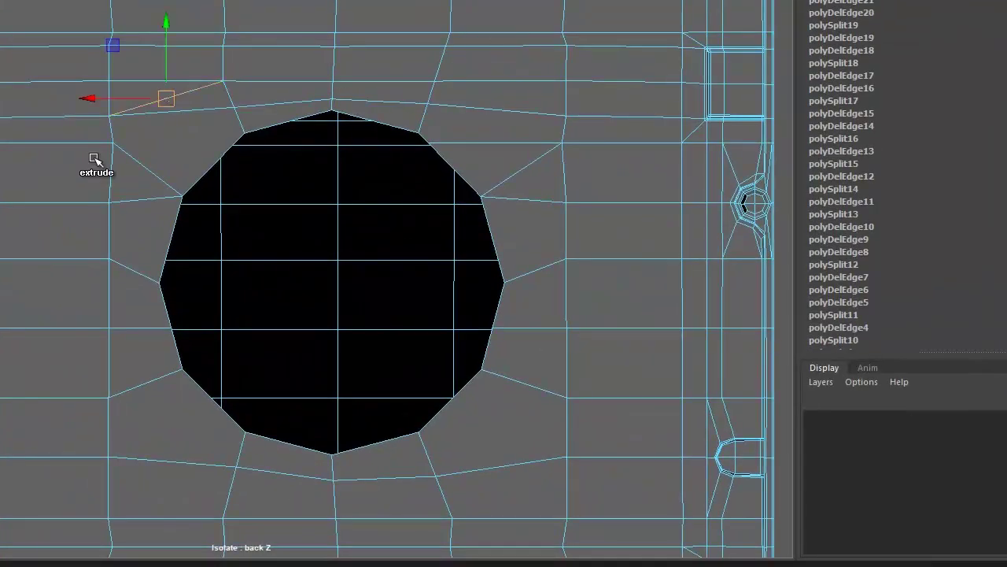
key("3")
key("1")
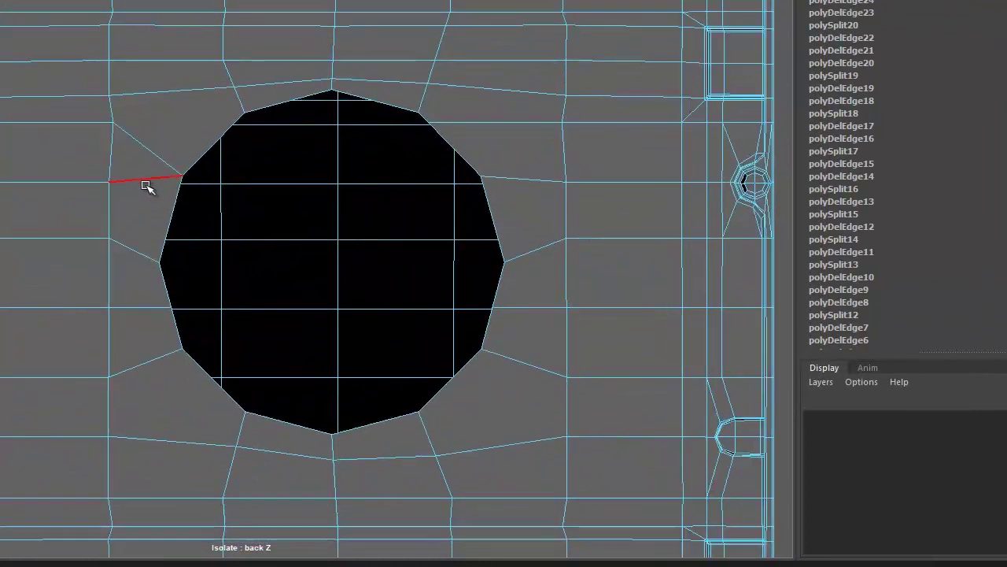
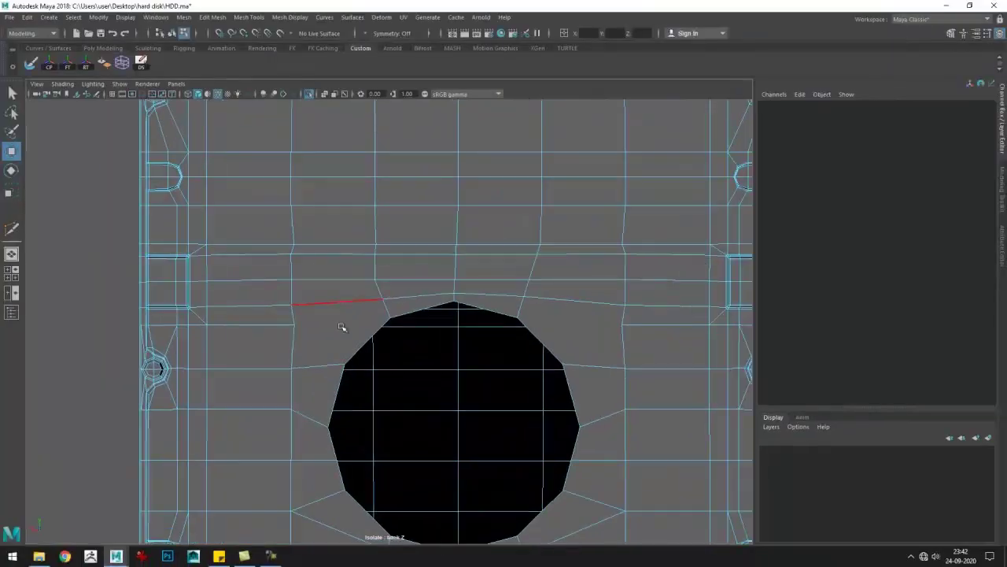
- Commit the new cut edge and delete the unwanted edges around the plate's central hole
scroll("down", 3)
scroll("up", 3)
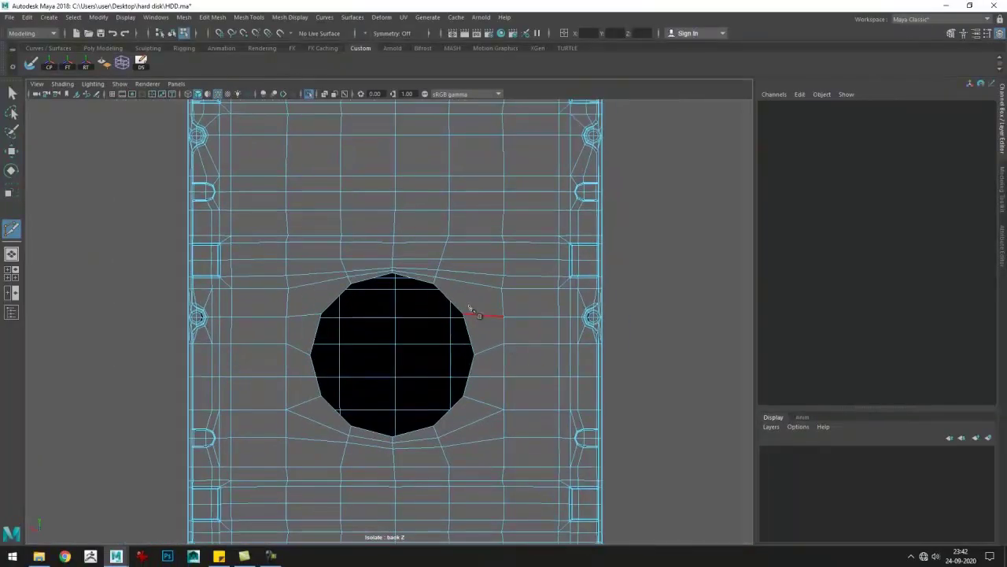
key("Return")
left_click_drag(306, 314, 342, 309)
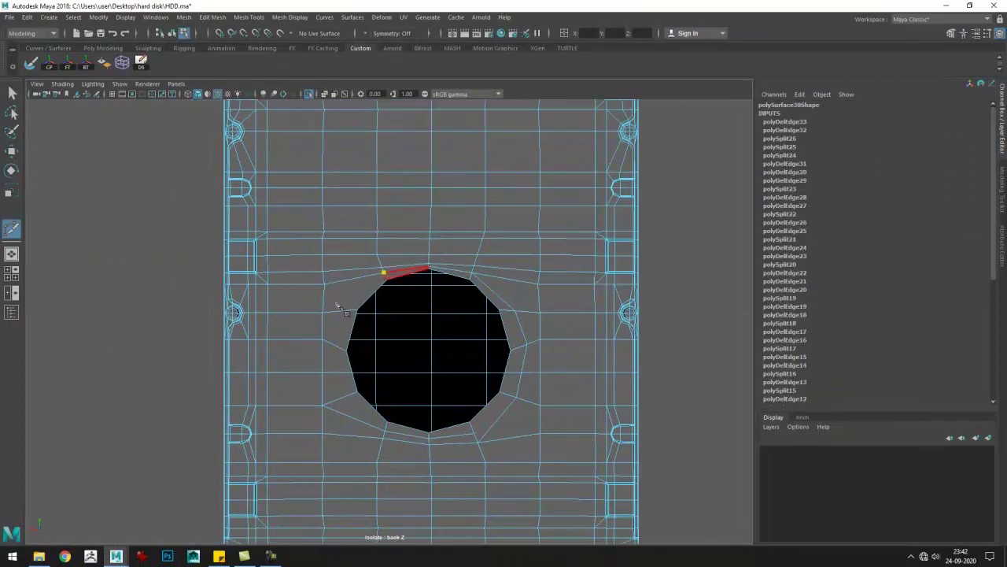
key("Delete")
key("3")
left_click_drag(354, 417, 412, 438)
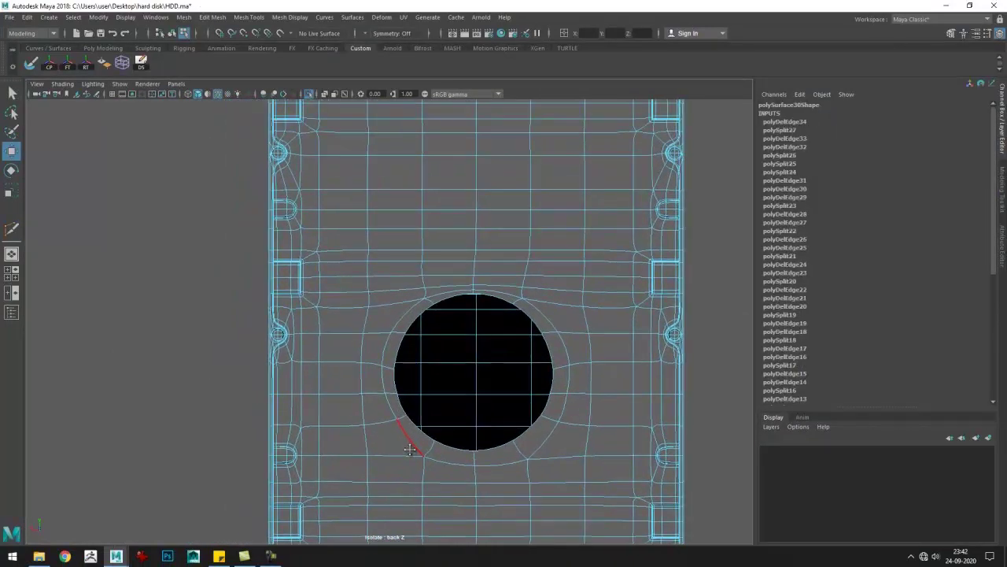
left_click_drag(562, 303, 490, 359)
key("1")
scroll("up", 3)
key("Delete")
key("3")
- Connect a vertex beside the hole to a vertex near the side notch with a new edge
key("1")
scroll("up", 3)
key("F9")
left_click(513, 315)
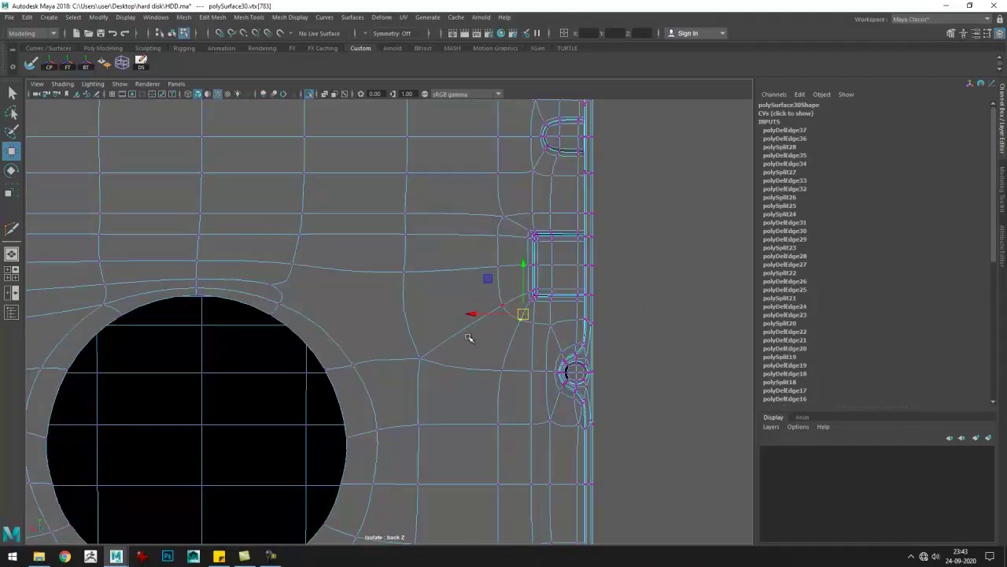
scroll("down", 3)
left_click(253, 307)
scroll("up", 3)
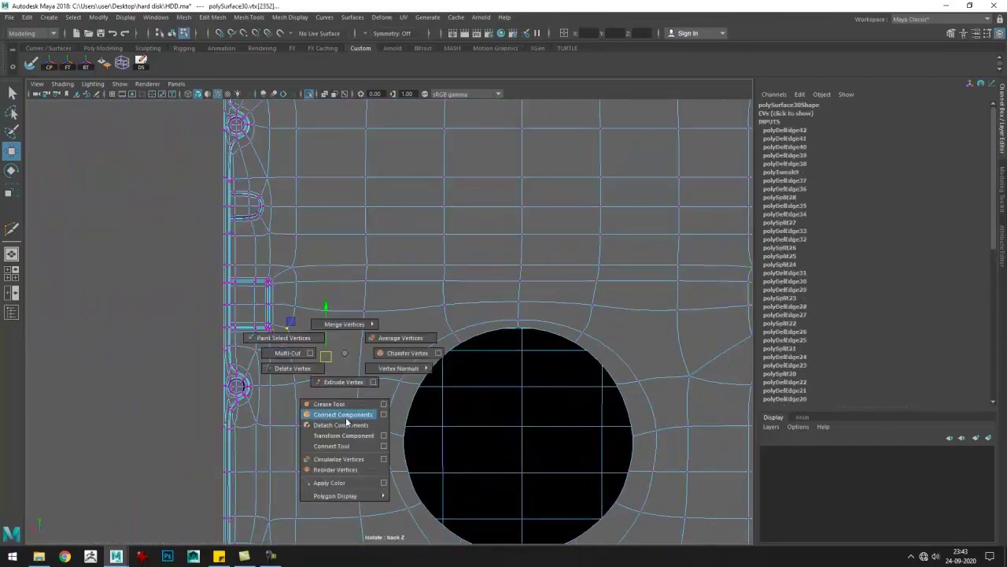
left_click(345, 416)
scroll("up", 3)
scroll("down", 3)
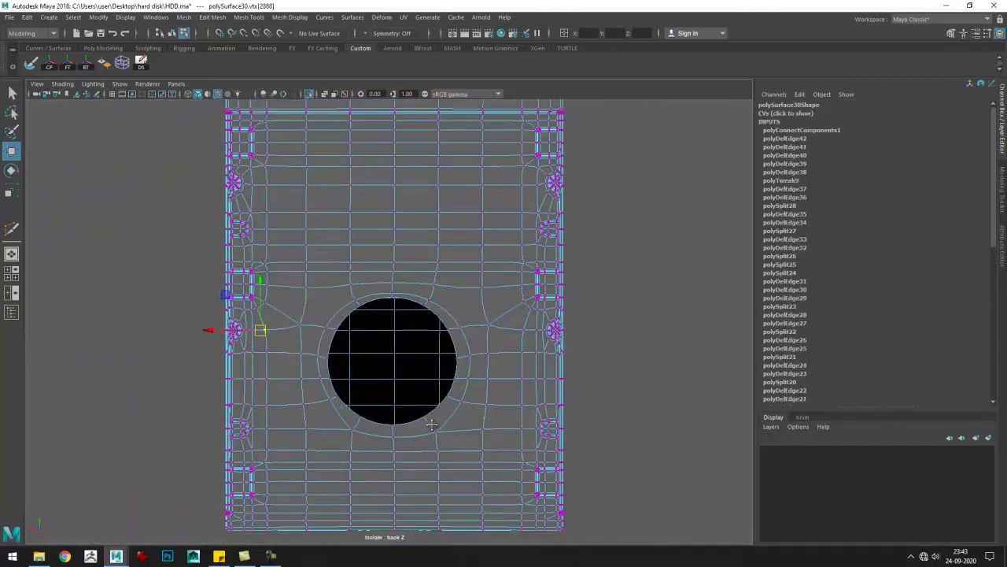
scroll("up", 3)
left_click(401, 323)
- Undo back to vertex editing and slide the vertex right of the hole along its edge
key("F8")
scroll("down", 3)
key("ctrl+z")
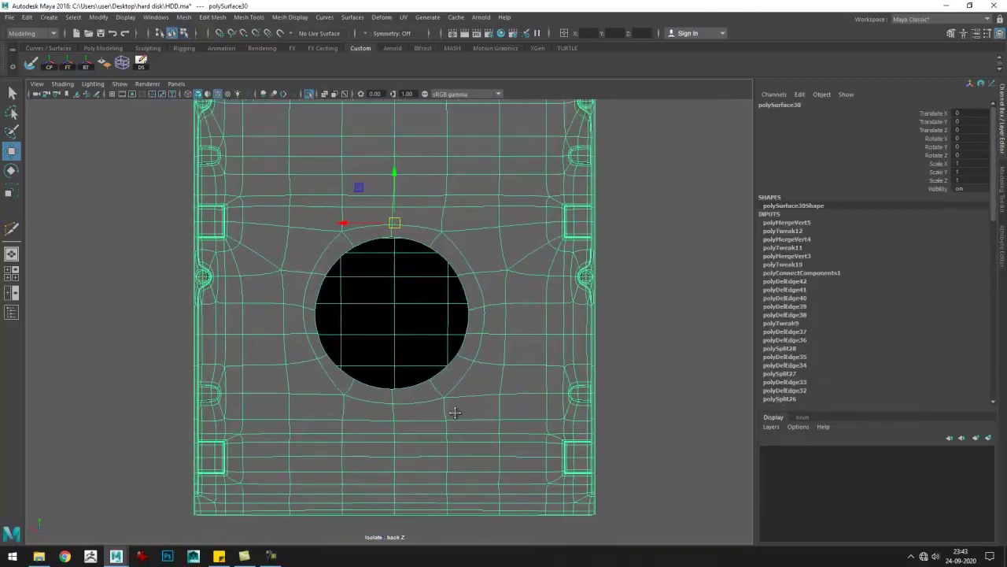
key("ctrl+z")
key("ctrl+z")
key("ctrl+z")
left_click_drag(535, 410, 487, 330)
left_click(477, 309)
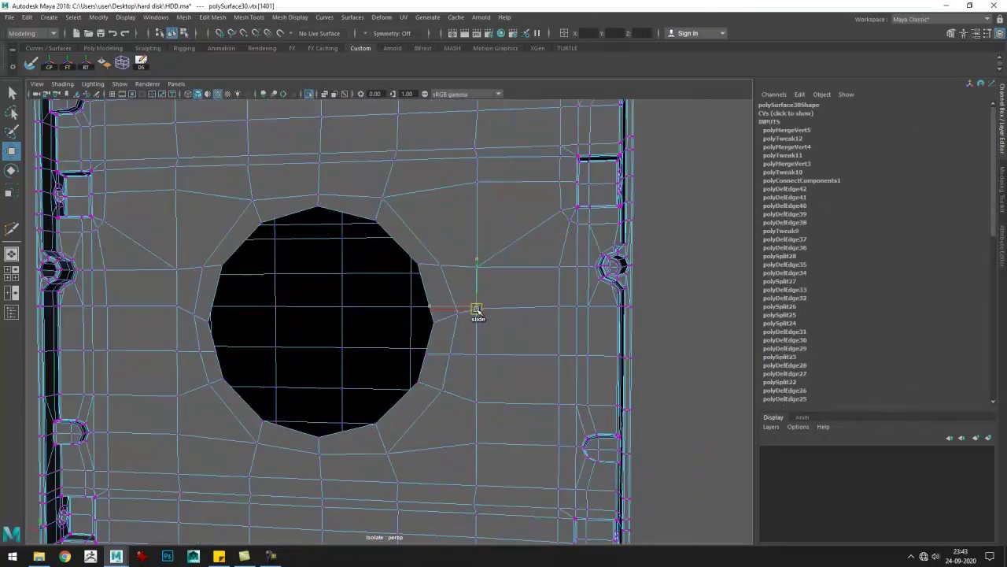
scroll("down", 3)
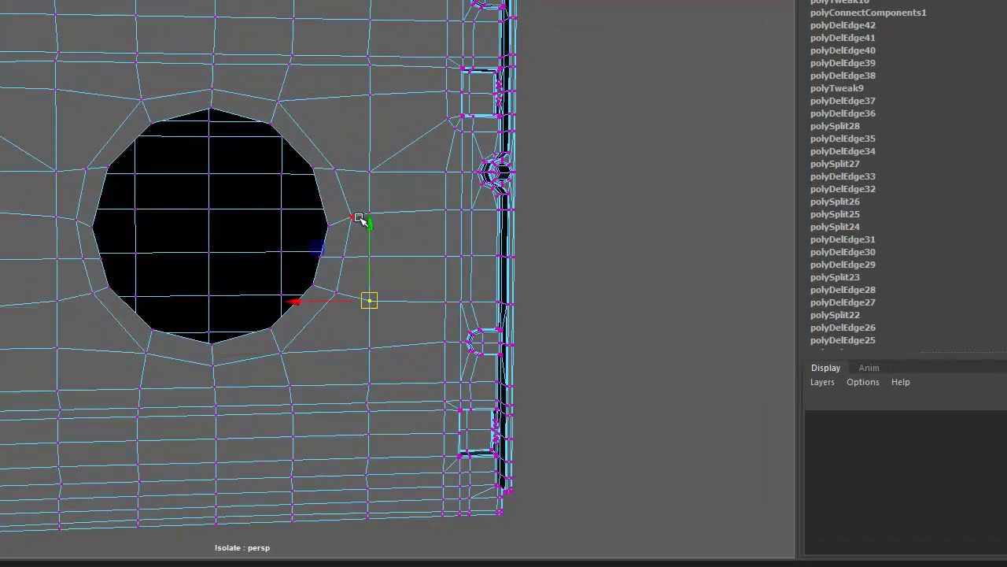
key("F8")
scroll("up", 3)
- Merge the edges at the left side notch to their center and weld a vertex onto its neighbour
key("F10")
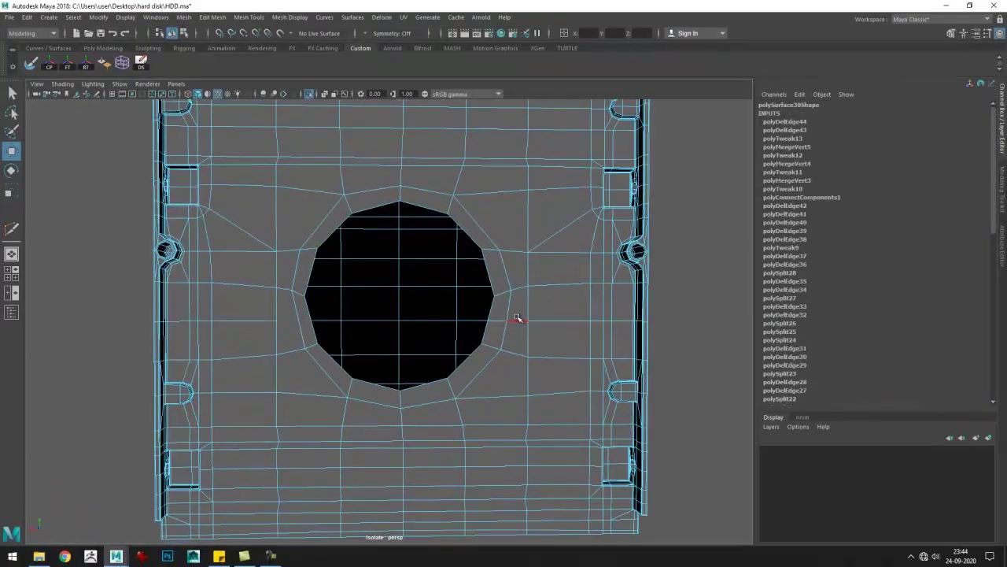
left_click_drag(518, 317, 467, 391)
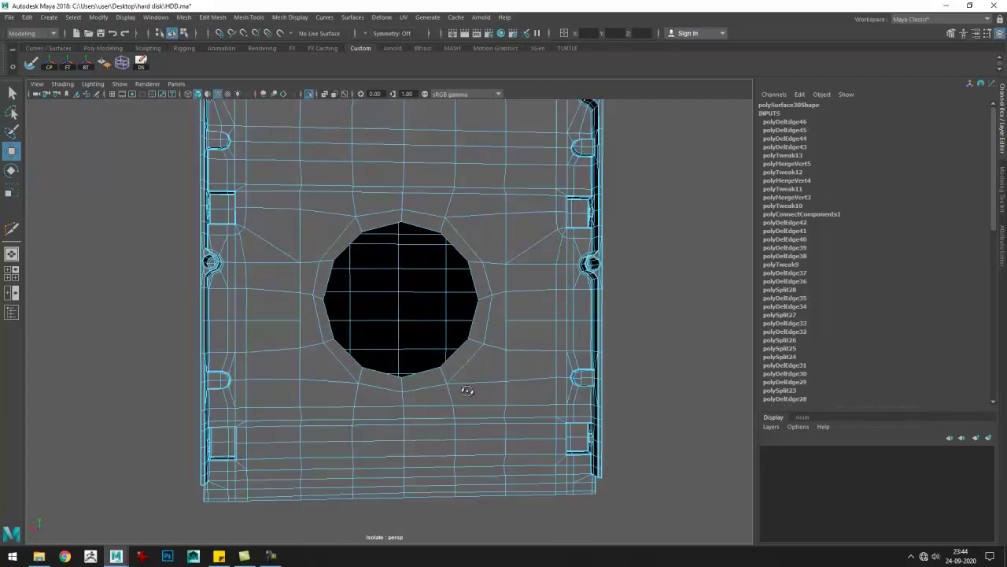
scroll("up", 3)
key("y")
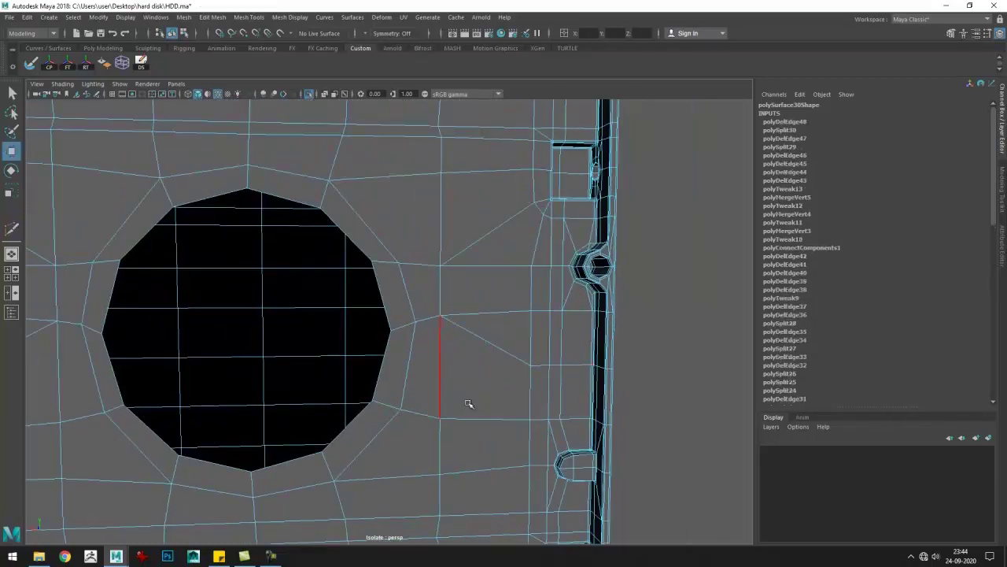
left_click_drag(467, 403, 310, 366)
left_click_drag(311, 365, 298, 344)
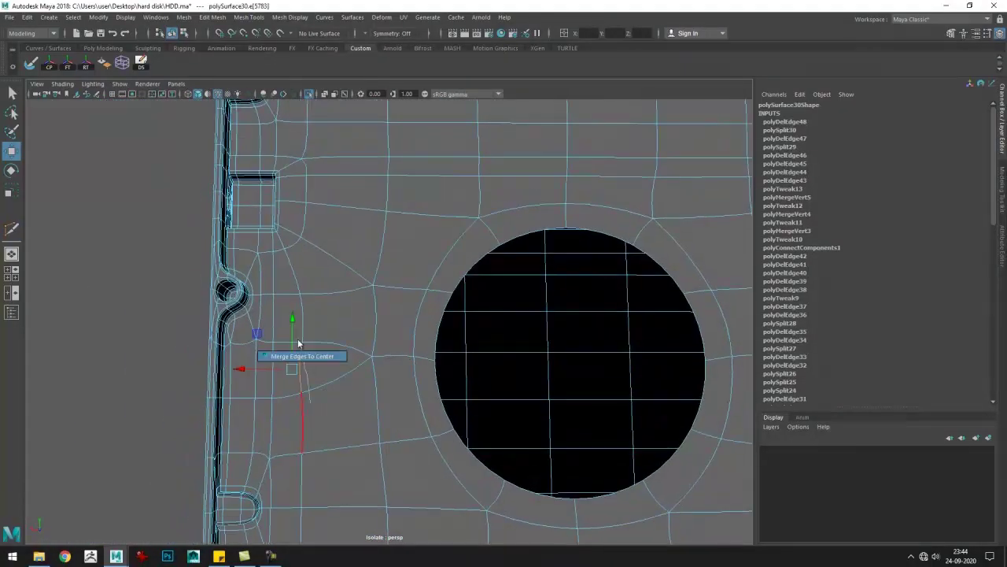
scroll("up", 3)
left_click_drag(252, 306, 246, 380)
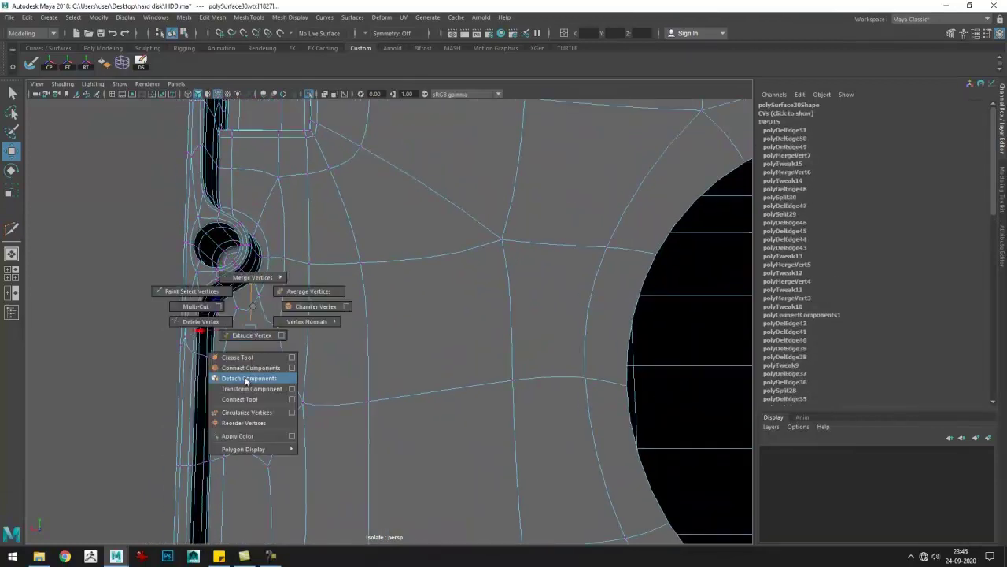
left_click_drag(311, 413, 281, 417)
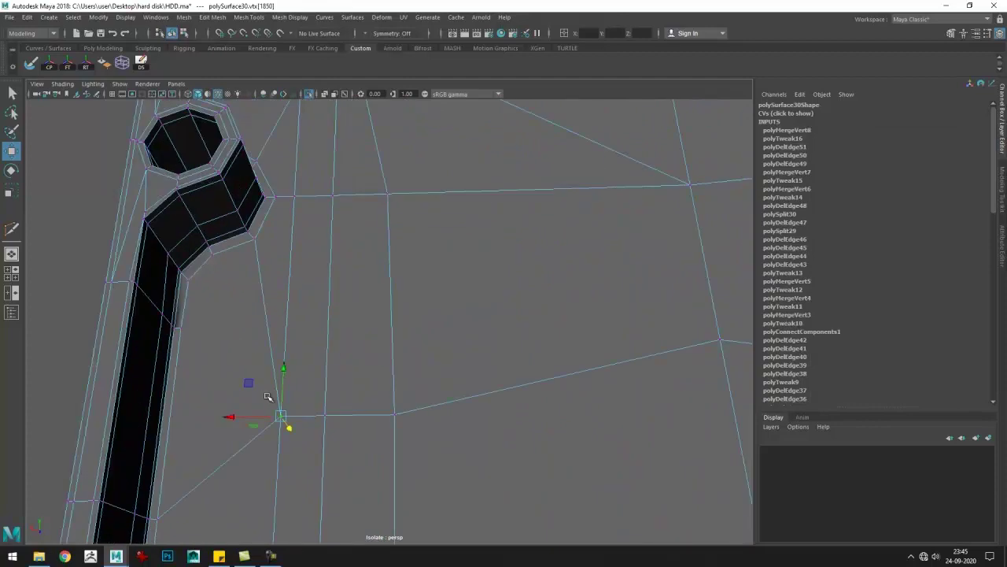
left_click_drag(281, 416, 224, 244)
scroll("down", 3)
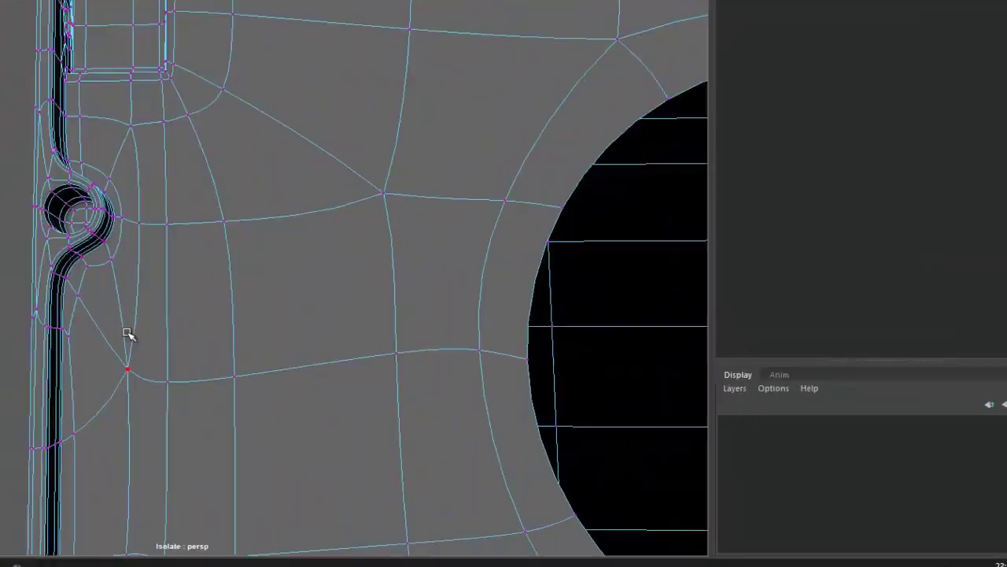
- Adjust a vertex near the side notch and bump, then clear the vertex selection
left_click_drag(134, 350, 157, 323)
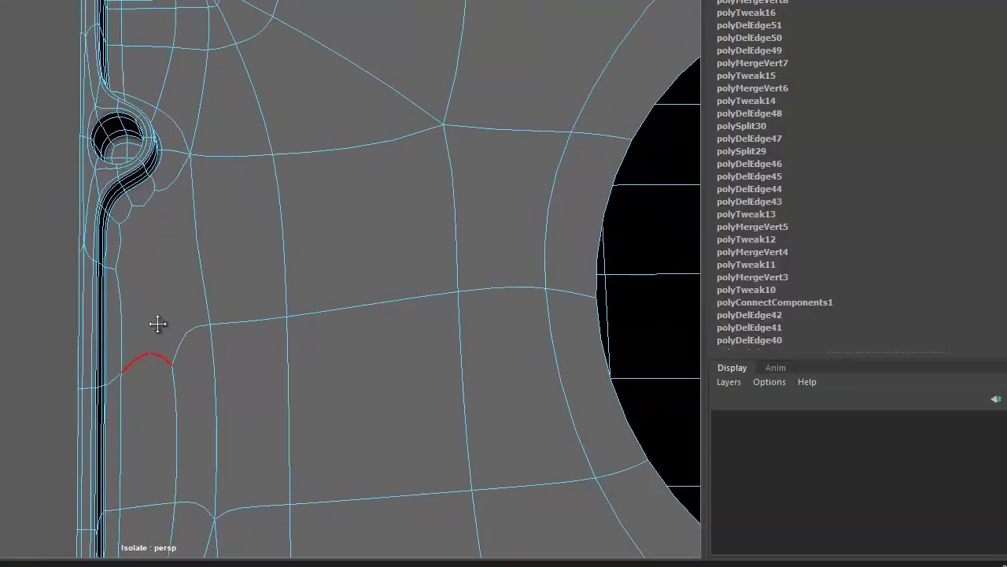
left_click_drag(164, 371, 206, 316)
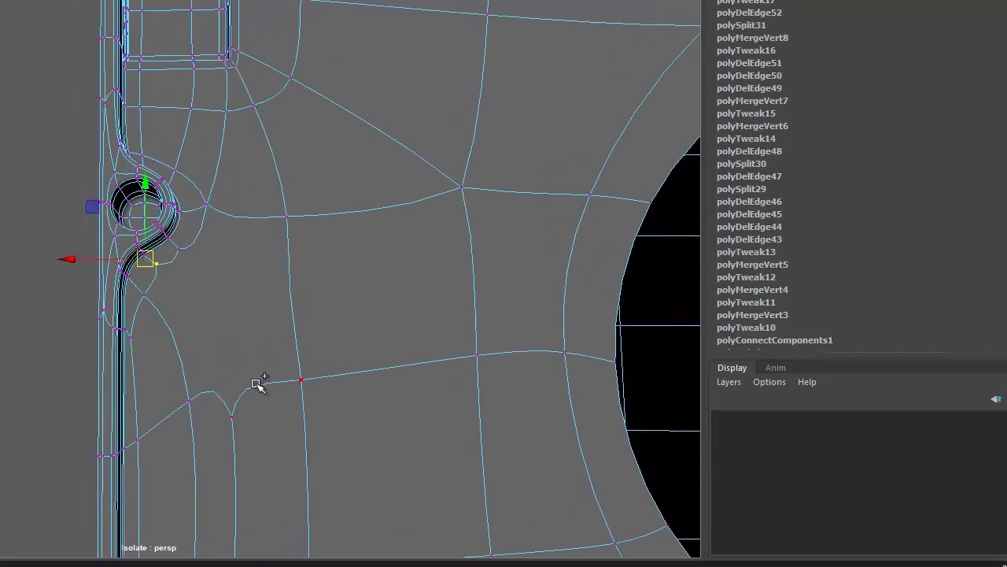
left_click(220, 429)
scroll("down", 3)
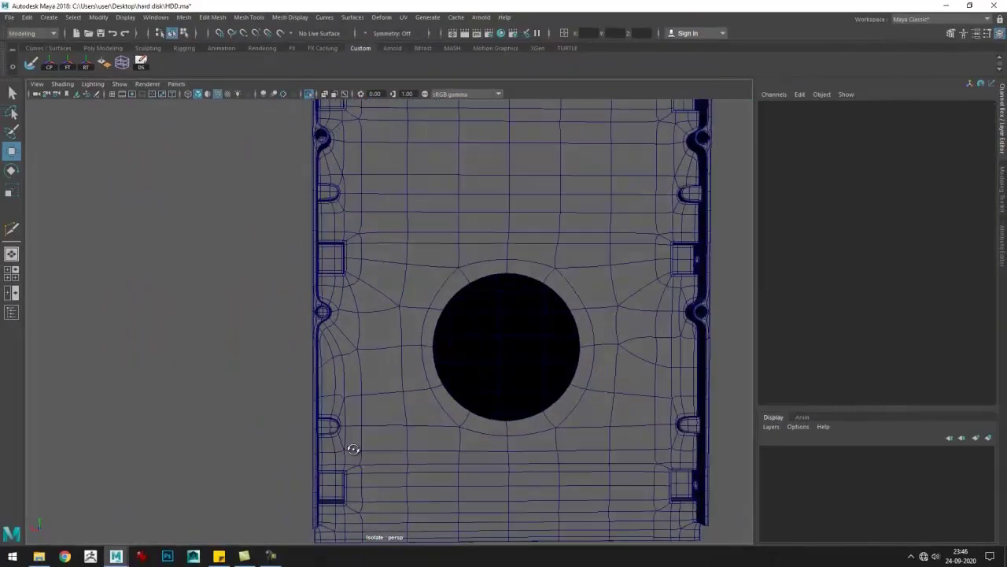
scroll("up", 3)
scroll("up", 3)
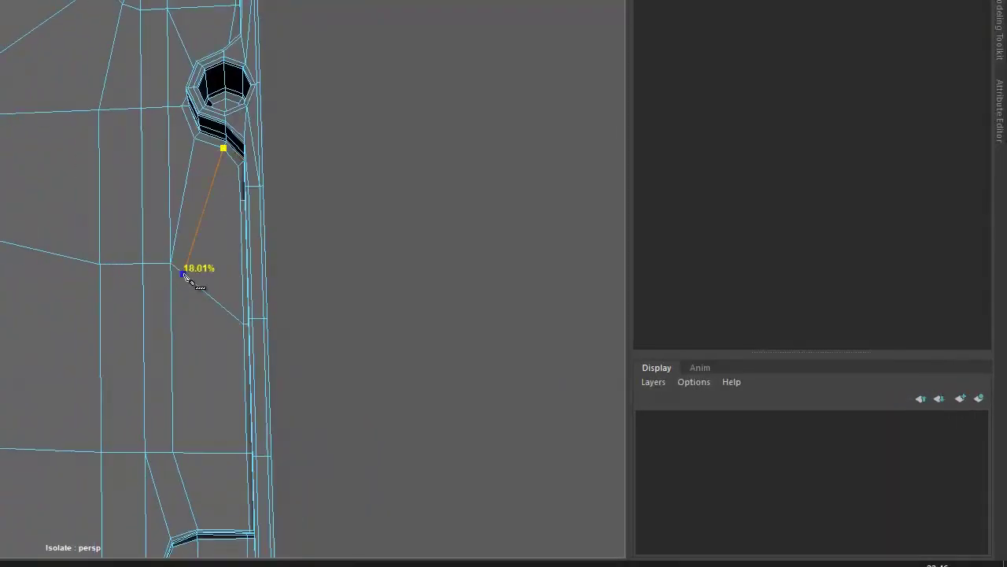
left_click_drag(211, 154, 145, 244)
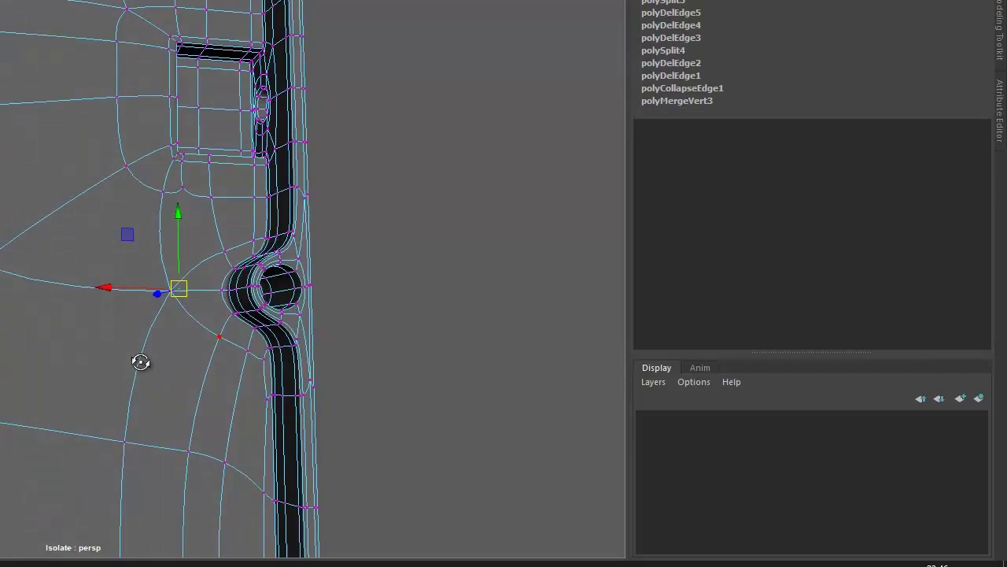
left_click(450, 336)
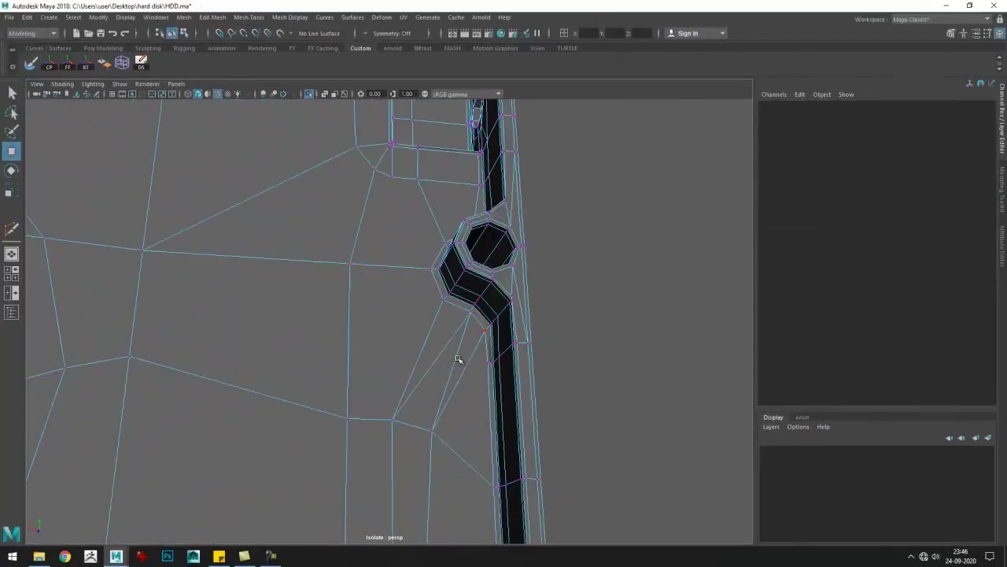
scroll("down", 3)
- Return the plate to object mode and select the raised cylinder on the drive top
left_click_drag(320, 418, 484, 355)
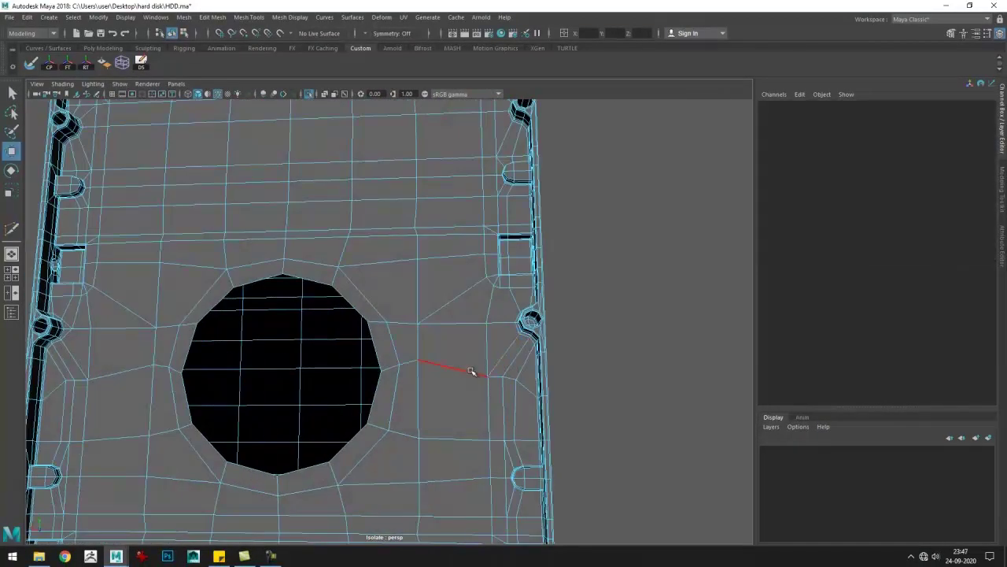
scroll("up", 3)
left_click_drag(443, 362, 551, 307)
scroll("down", 3)
left_click(489, 327)
left_click_drag(489, 328, 303, 333)
left_click(304, 349)
left_click_drag(292, 283, 292, 504)
left_click_drag(292, 503, 446, 344)
- Merge the cylinder's overlapping vertices and select a single vertex on its rim
key("6")
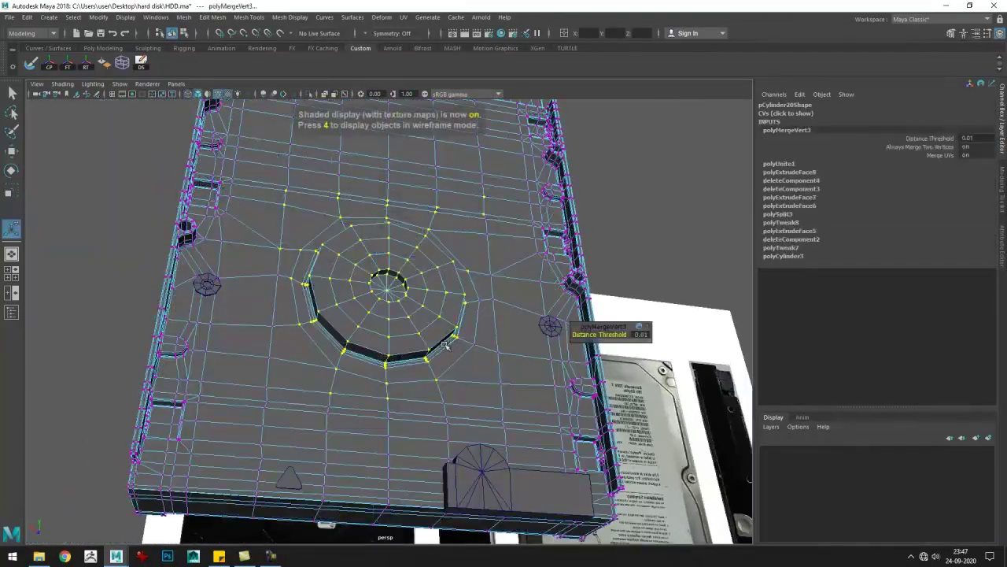
scroll("up", 3)
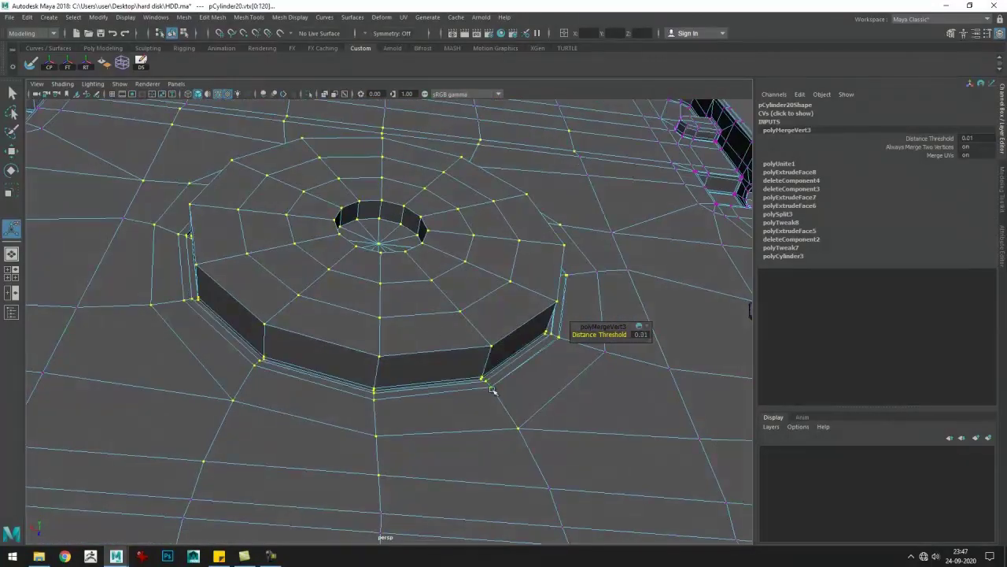
scroll("up", 3)
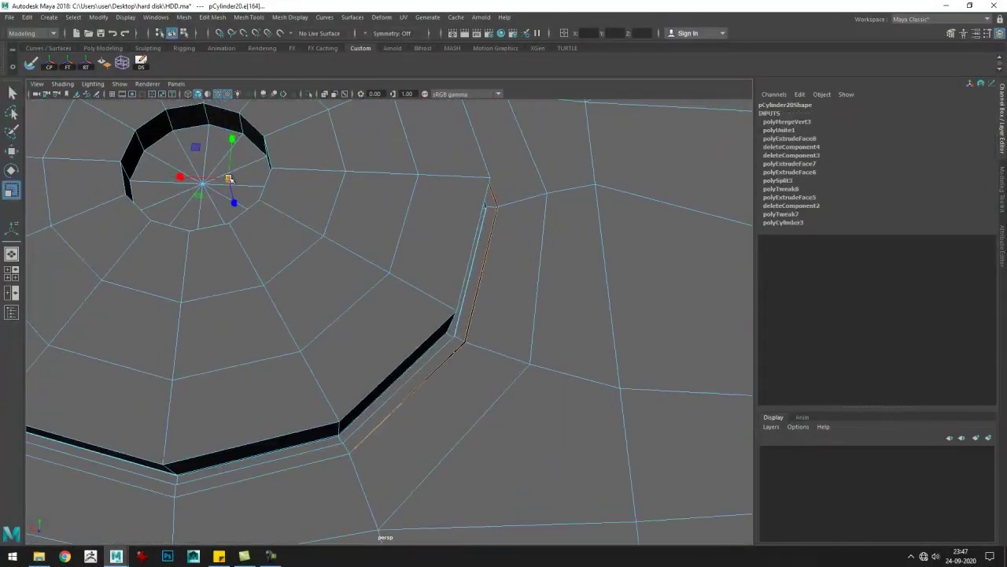
scroll("down", 3)
scroll("up", 3)
right_click(370, 268)
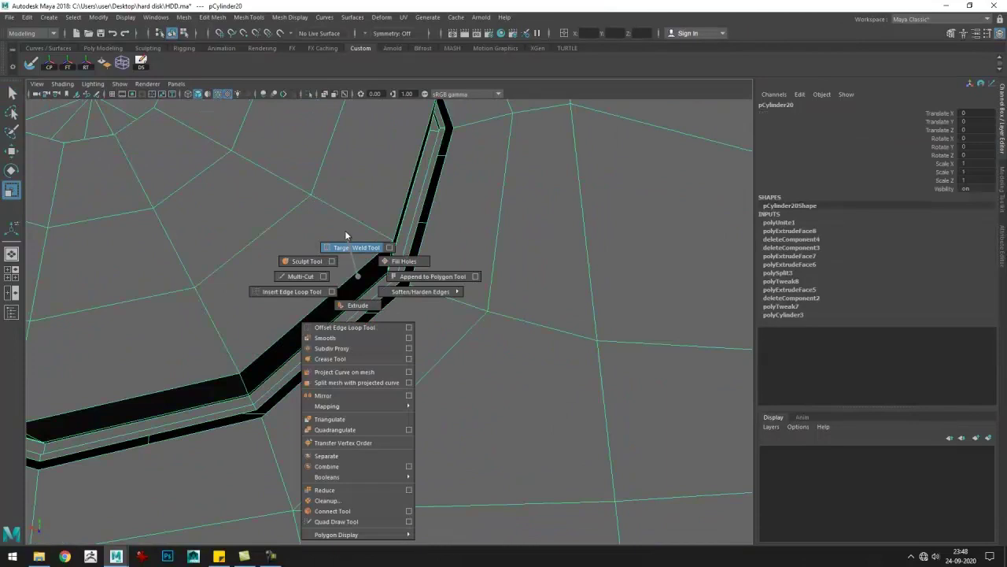
left_click(403, 281)
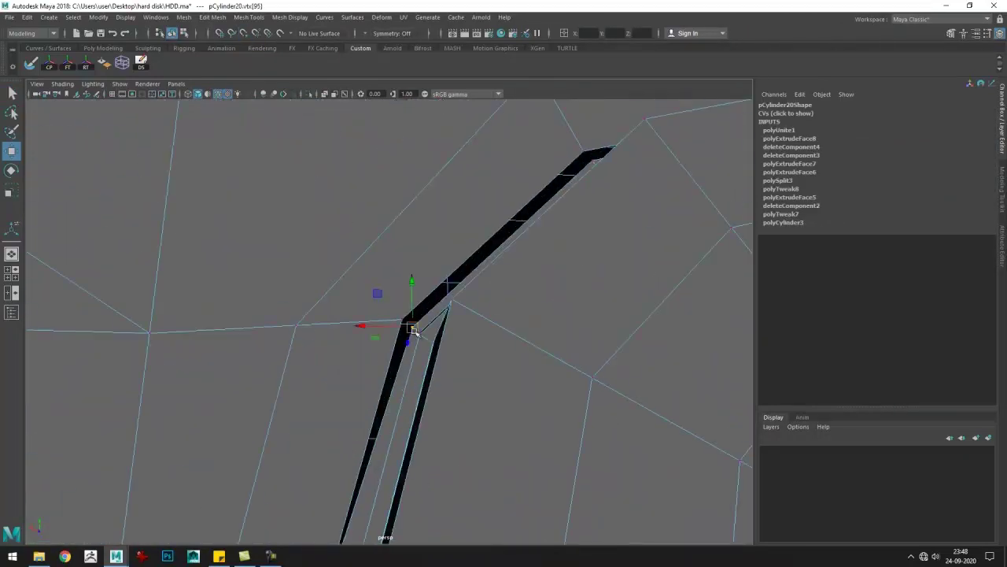
- Cut a new edge from the rim vertices and scale the edge loop around the hole
left_click_drag(413, 330, 440, 387)
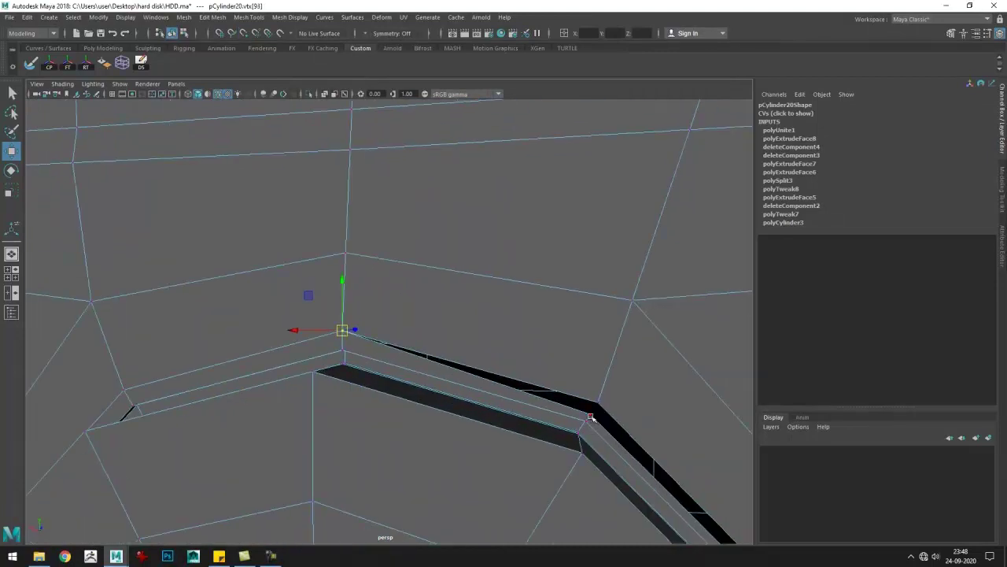
scroll("down", 3)
scroll("down", 3)
left_click_drag(254, 241, 436, 355)
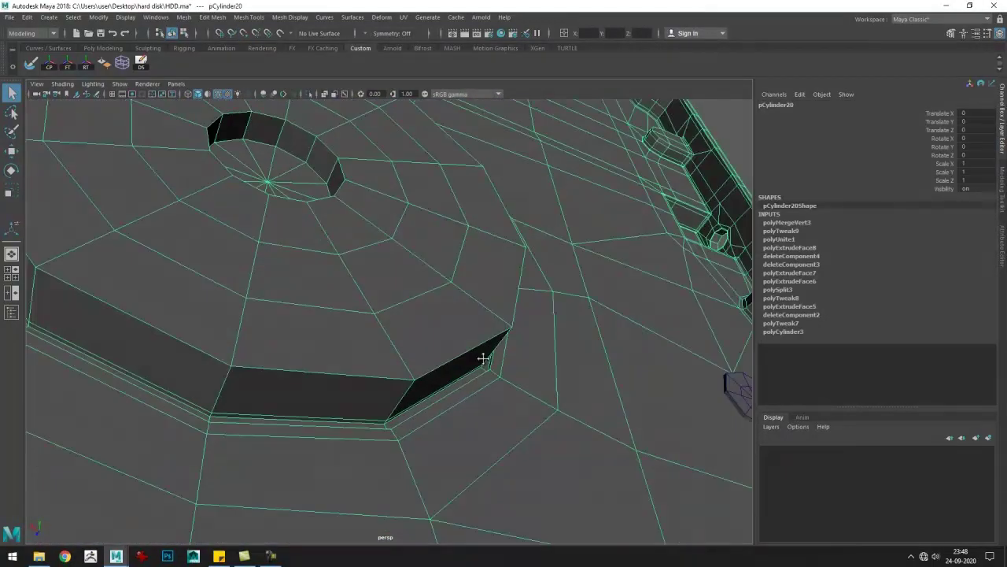
left_click(446, 341)
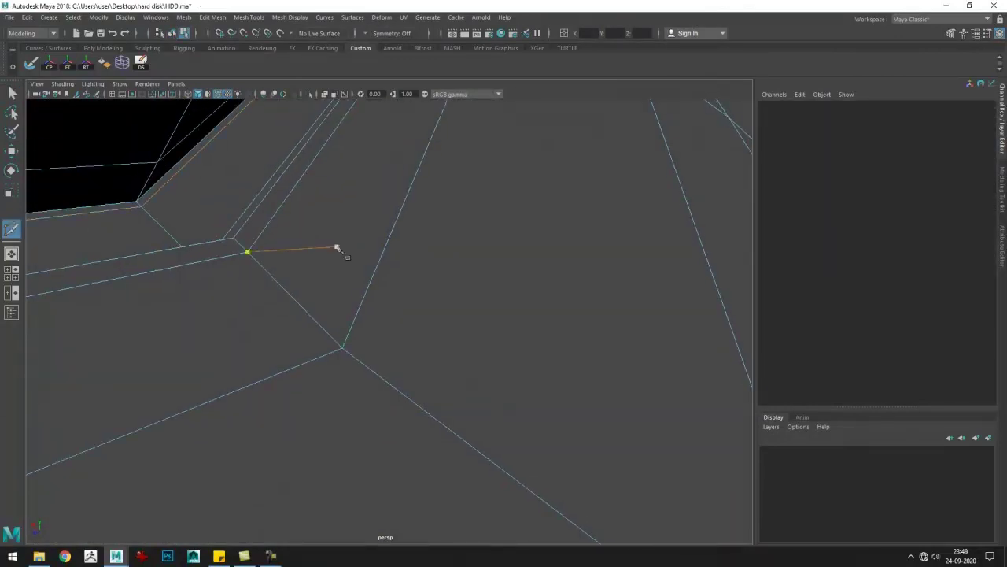
key("w")
scroll("down", 3)
left_click_drag(371, 276, 468, 342)
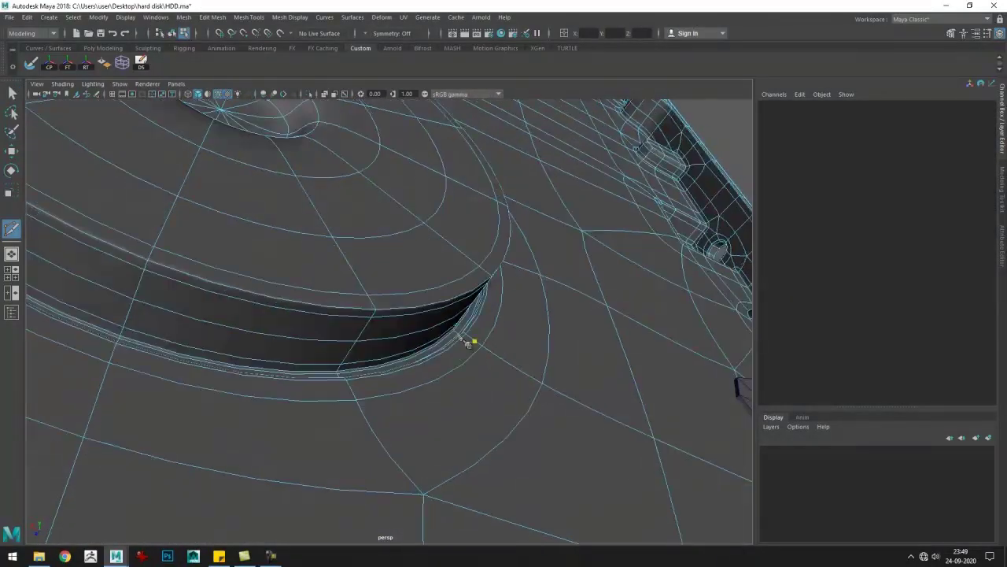
double_click(374, 370)
key("r")
- Cut a new edge from the hub vertex and scale an edge near the hub
left_click_drag(228, 234, 434, 281)
scroll("up", 3)
left_click(361, 265)
scroll("down", 3)
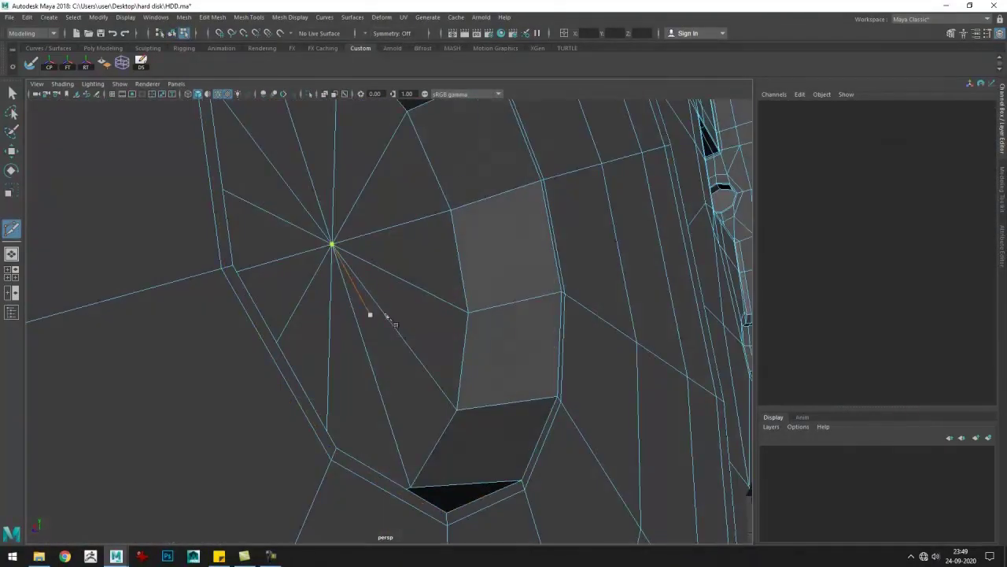
left_click_drag(371, 314, 509, 330)
scroll("up", 3)
left_click_drag(370, 339, 349, 321)
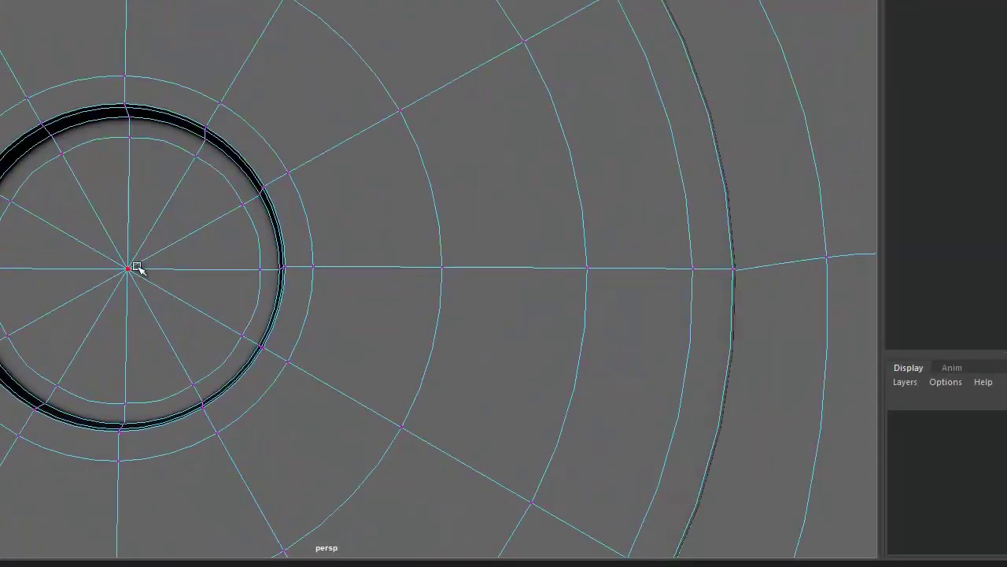
key("q")
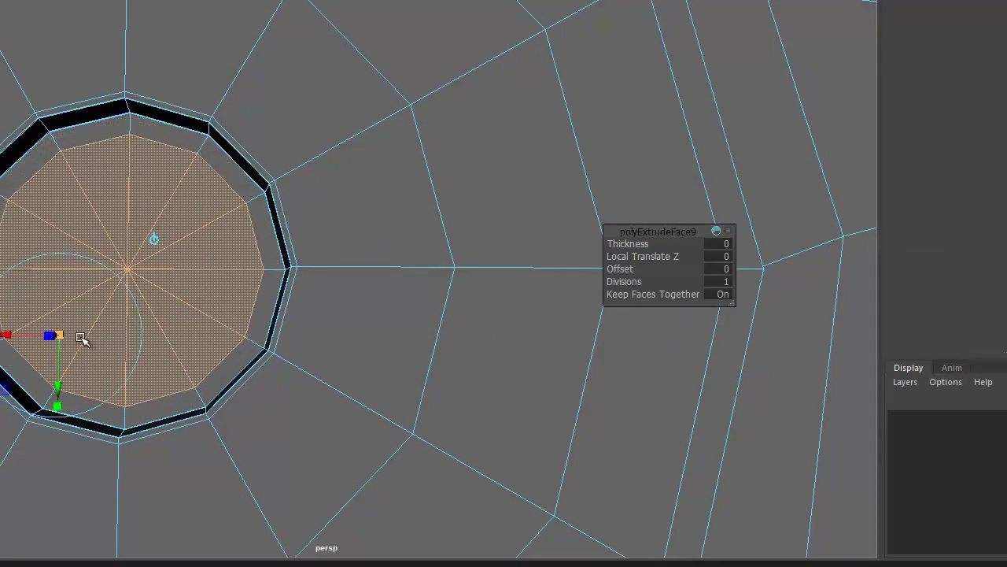
left_click(318, 321)
key("r")
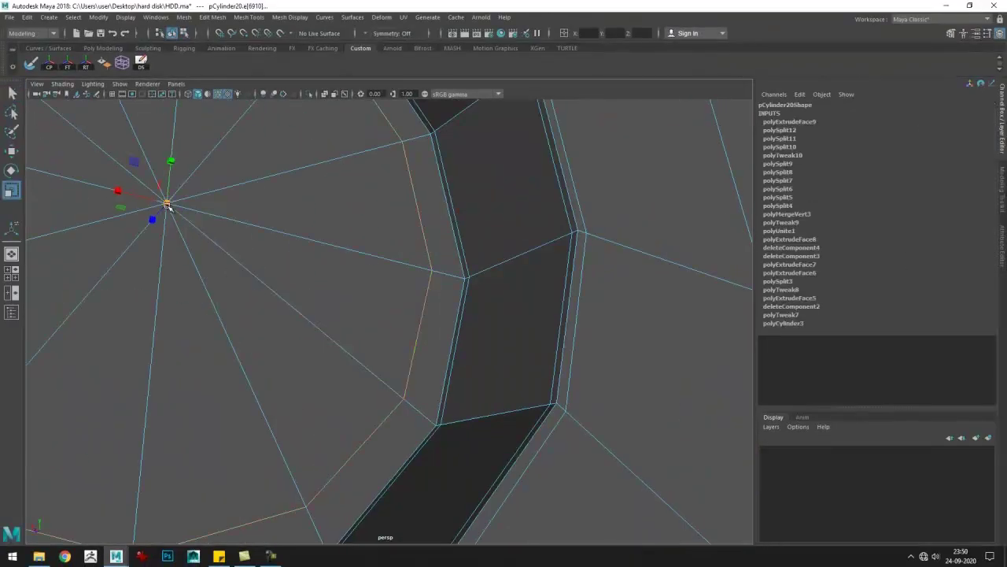
- Select a strip of faces on the disc rim, then clear the selection
left_click_drag(548, 407, 452, 371)
left_click_drag(451, 371, 222, 149)
left_click_drag(222, 149, 320, 286)
left_click_drag(319, 286, 333, 370)
left_click(425, 330)
left_click(333, 371)
- Select the pCylinder20 mesh and pick a face on the hole's rim
left_click_drag(412, 270, 525, 371)
left_click(362, 242)
left_click_drag(524, 370, 401, 337)
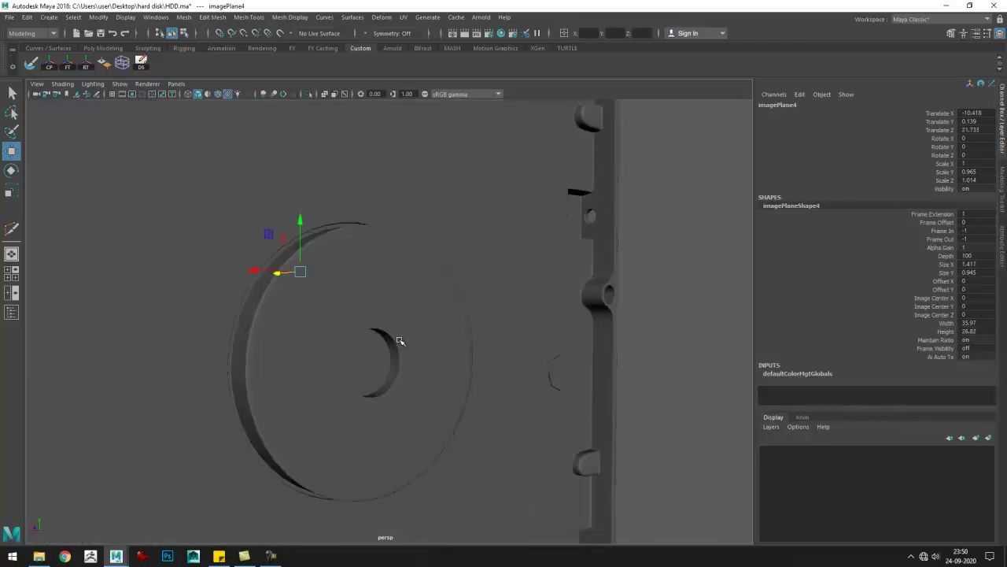
left_click(415, 358)
key("F10")
left_click_drag(414, 358, 547, 344)
scroll("up", 3)
left_click(462, 368)
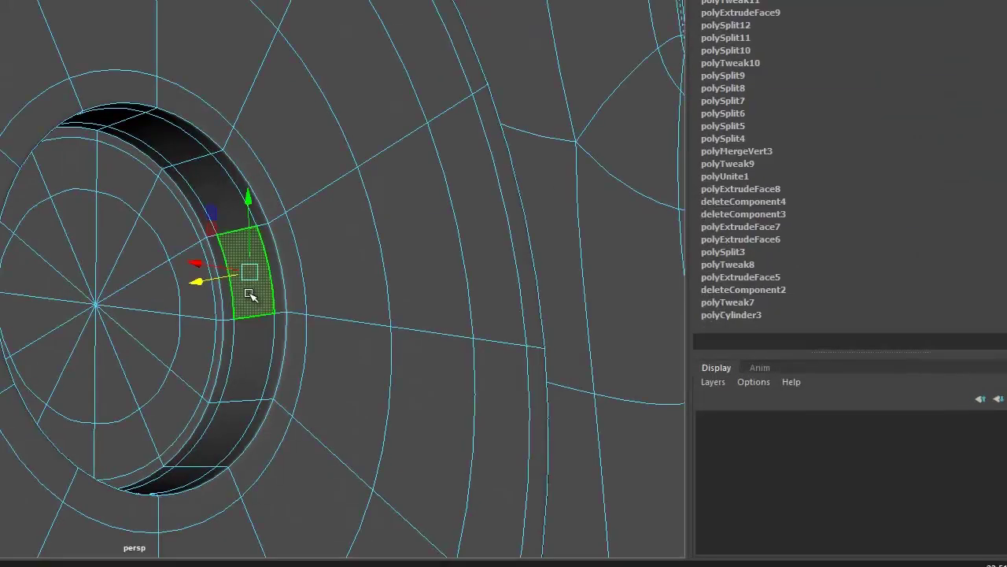
- Extract the ring faces as a separate mesh, isolate it, and fill its open borders
left_click_drag(152, 461, 149, 473)
key("ctrl+1")
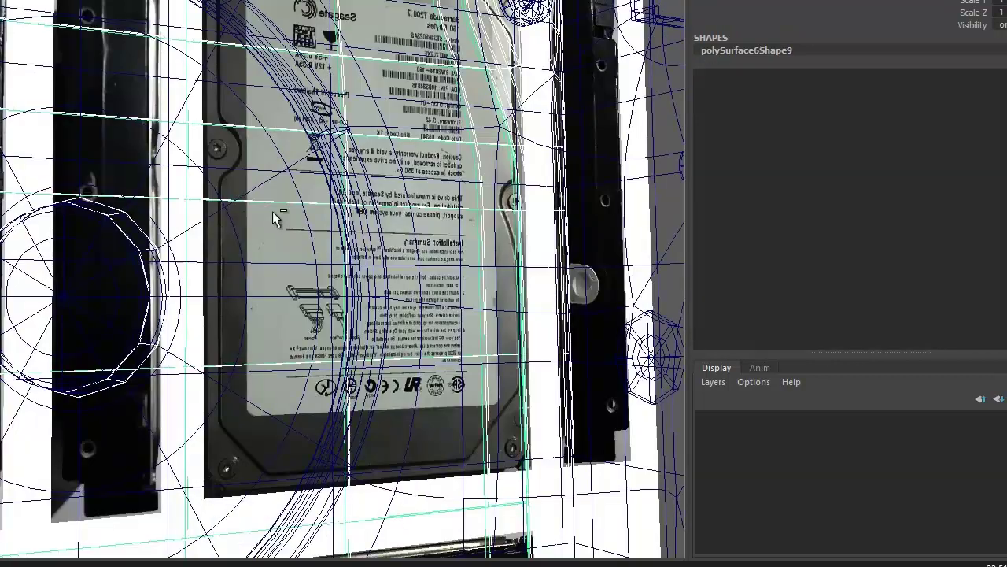
key("ctrl+1")
scroll("up", 3)
left_click_drag(216, 216, 530, 189)
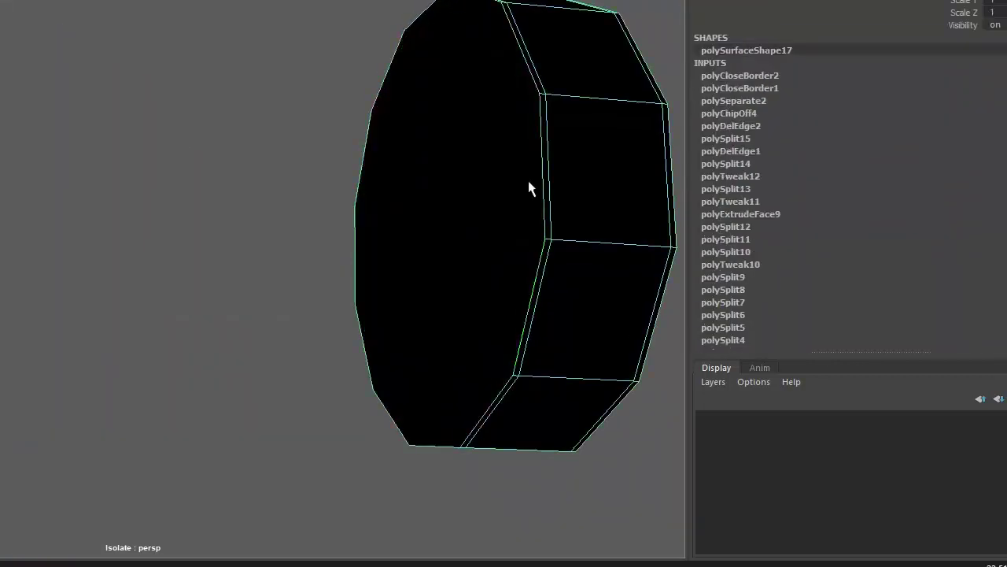
- Extrude the ring's cap face and scale it inward to form an inset
left_click_drag(236, 267, 119, 427)
key("ctrl+e")
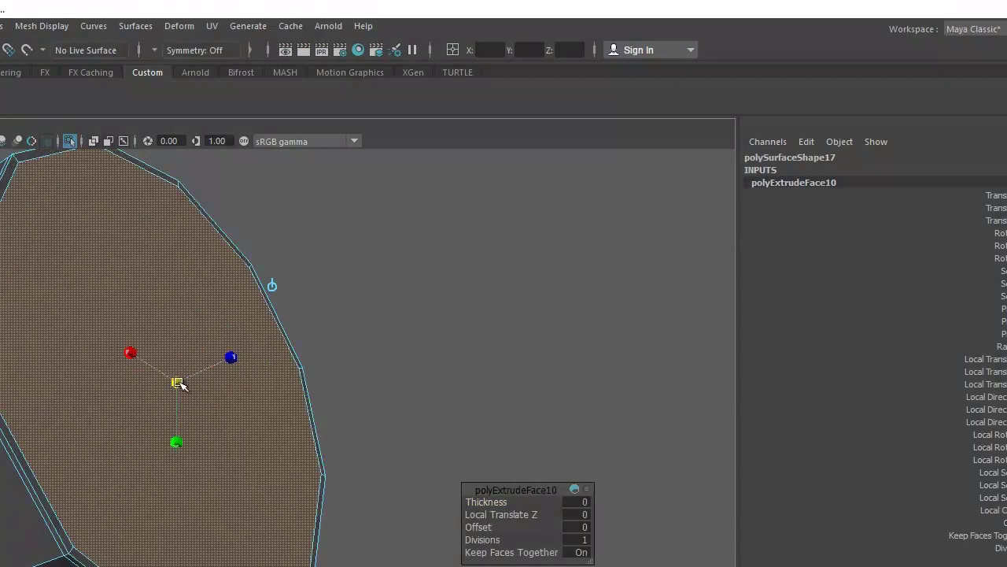
left_click_drag(175, 384, 176, 383)
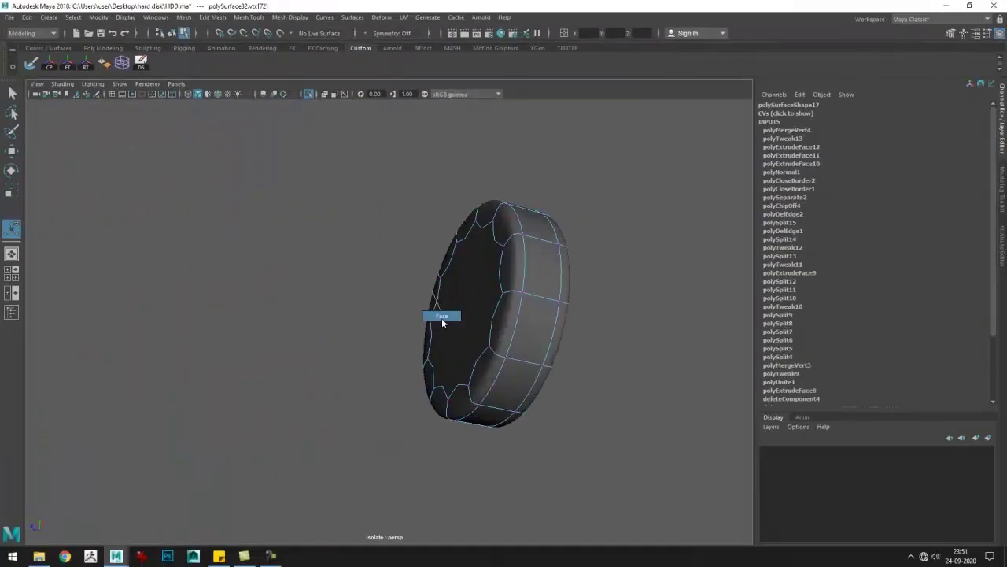
left_click_drag(441, 318, 321, 107)
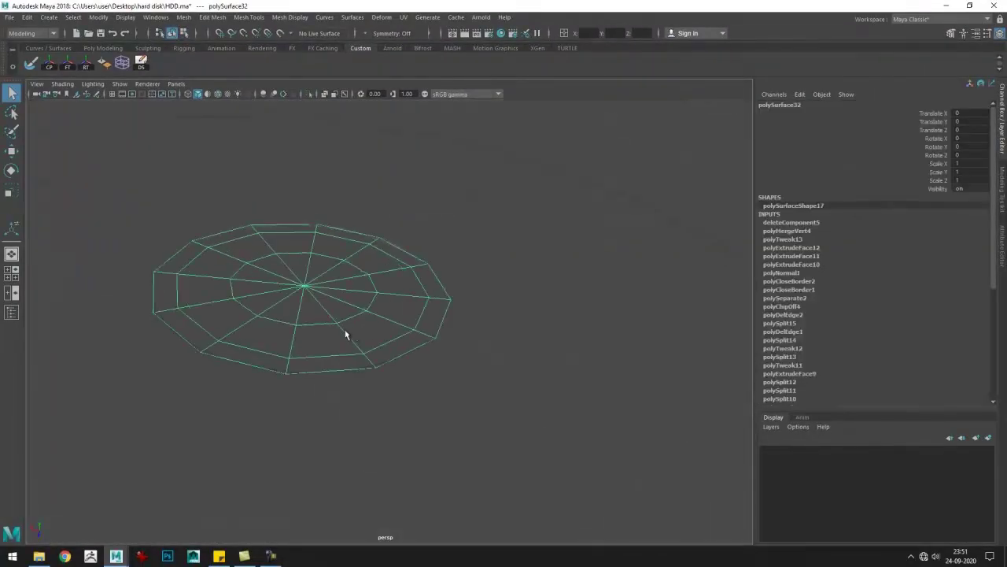
left_click_drag(66, 340, 92, 422)
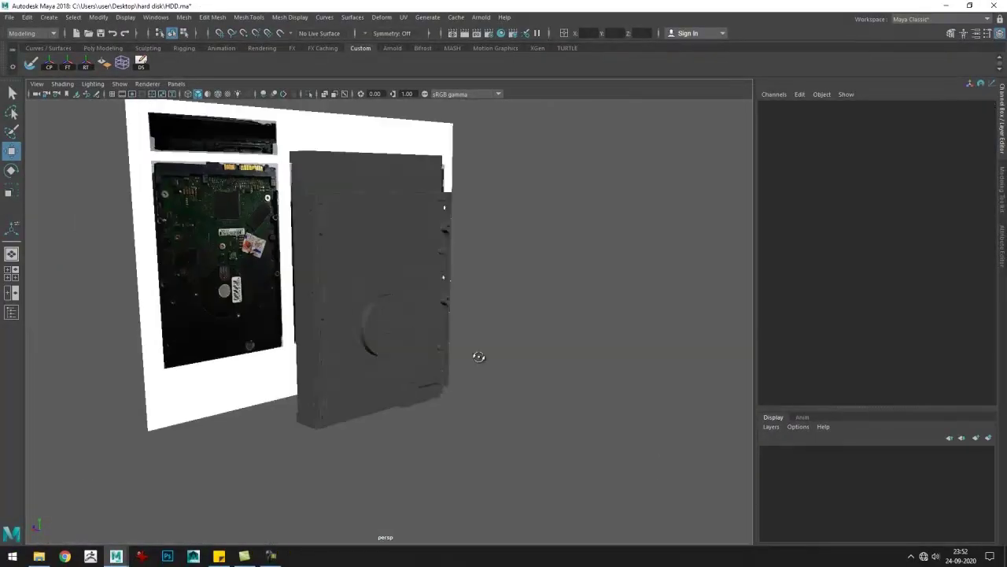
- Start the Create Polygon Tool over the back reference, undoing an accidental plane
right_click(312, 253)
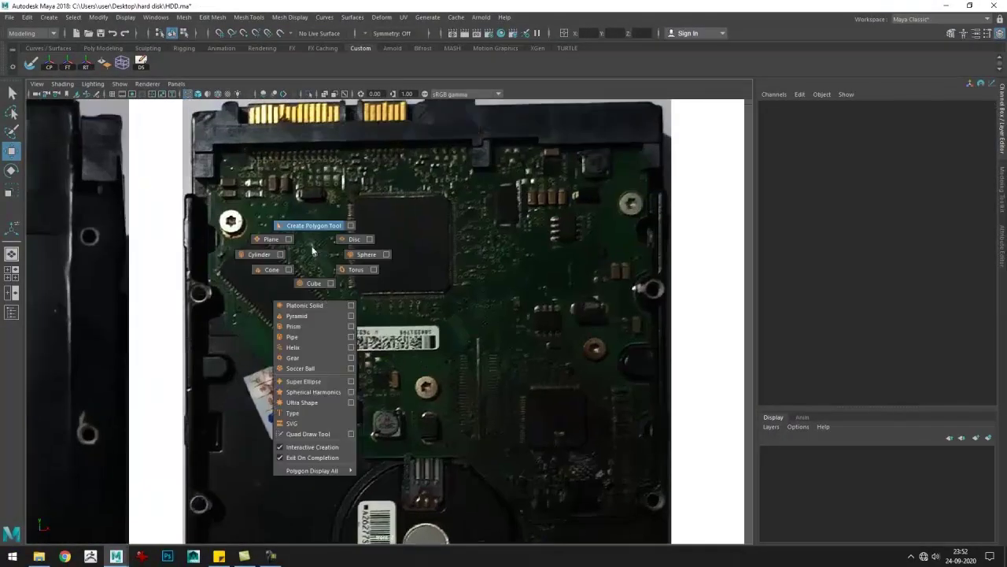
left_click(313, 225)
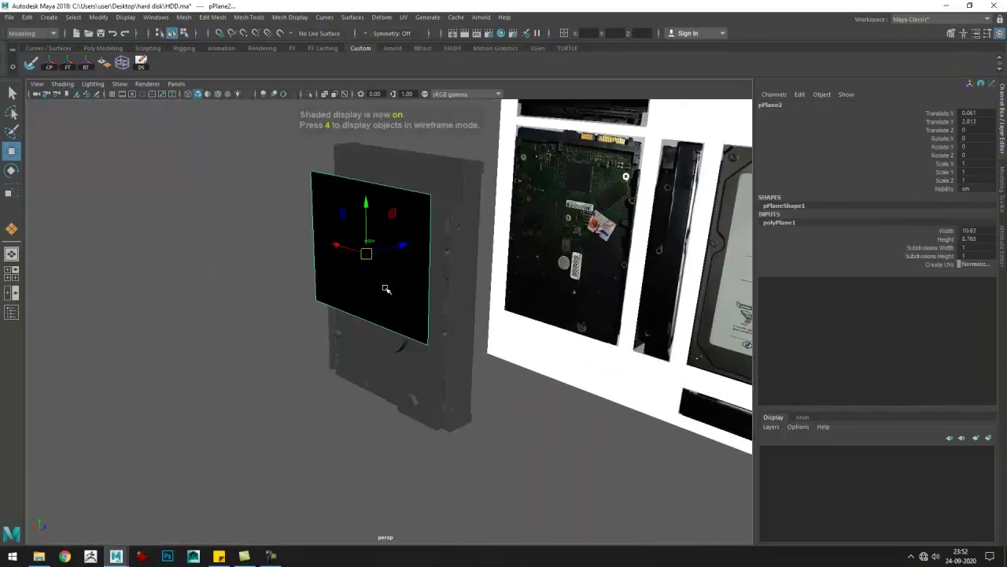
key("ctrl+z")
key("ctrl+z")
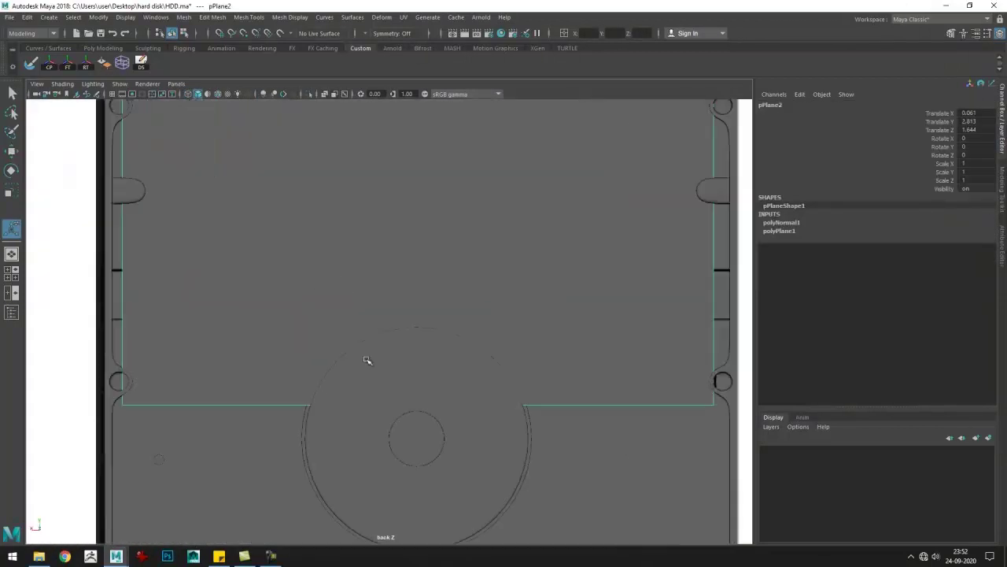
key("ctrl+z")
key("ctrl+z")
scroll("down", 3)
scroll("down", 3)
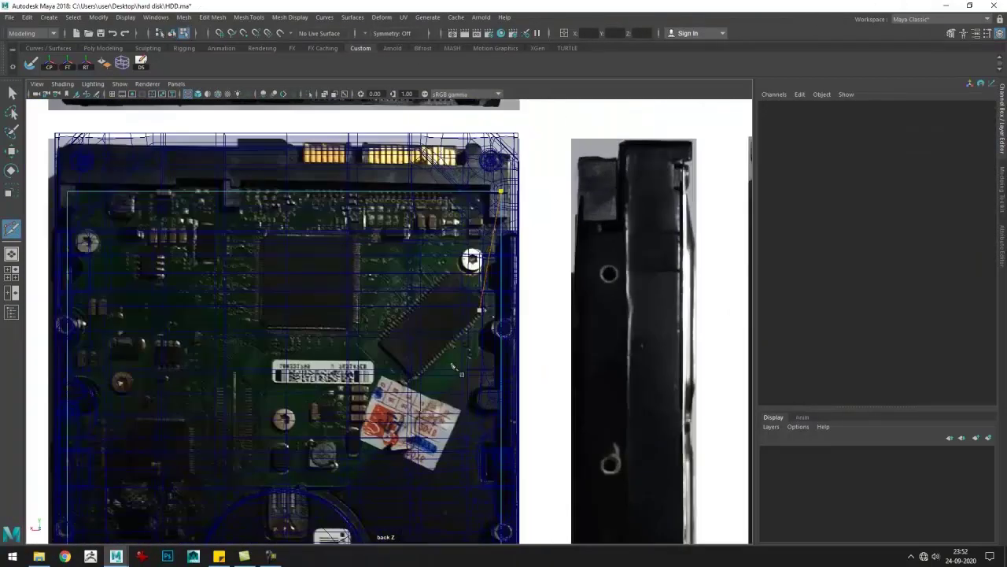
scroll("up", 3)
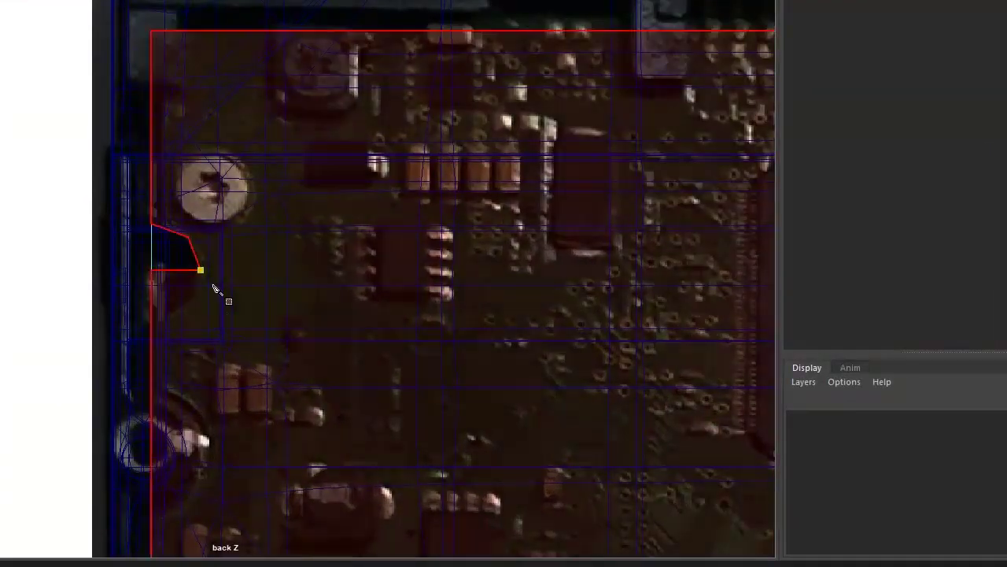
- Place outline vertices at the board's notch and its top corner
left_click(186, 303)
left_click(153, 317)
scroll("down", 3)
scroll("up", 3)
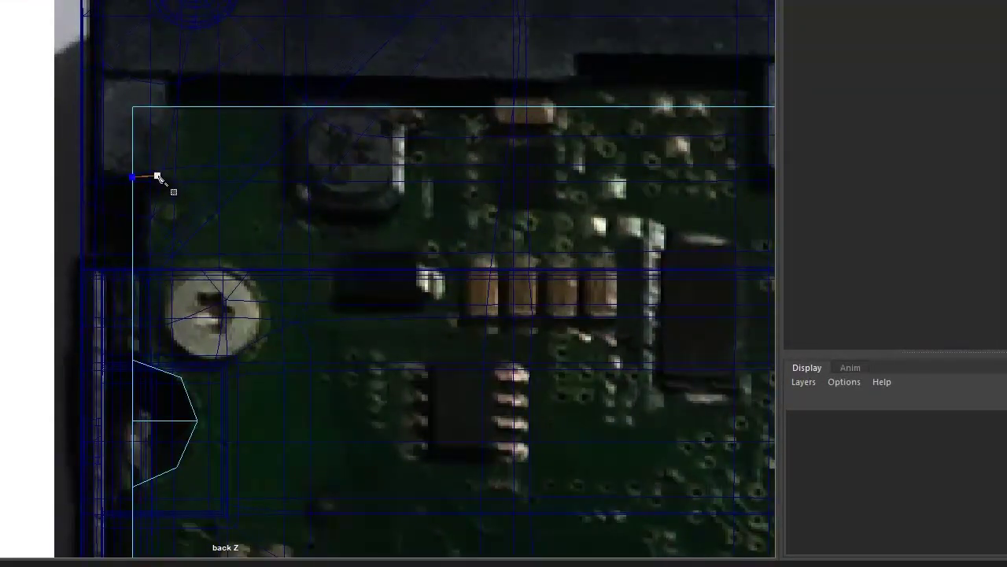
scroll("down", 3)
left_click_drag(327, 327, 186, 333)
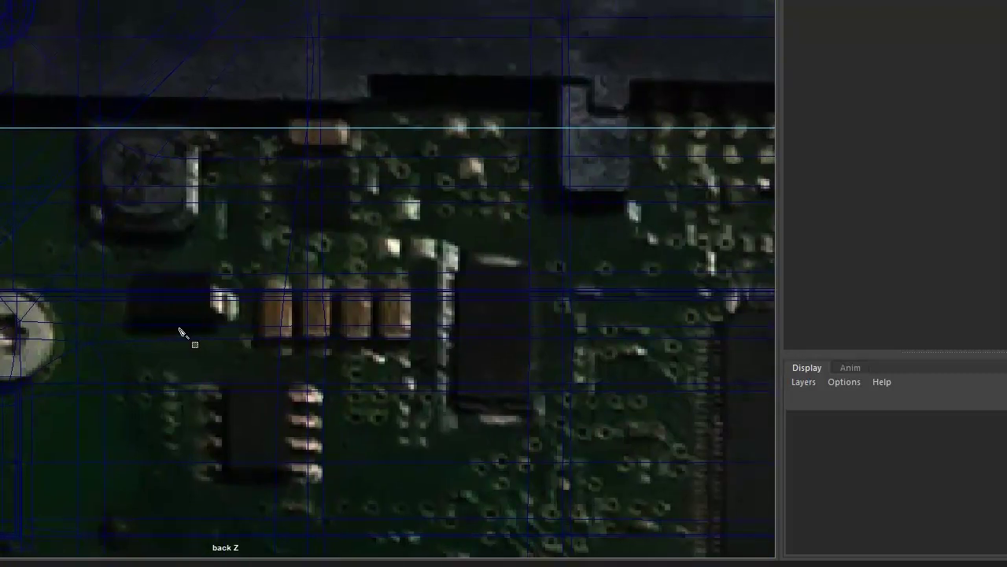
scroll("up", 3)
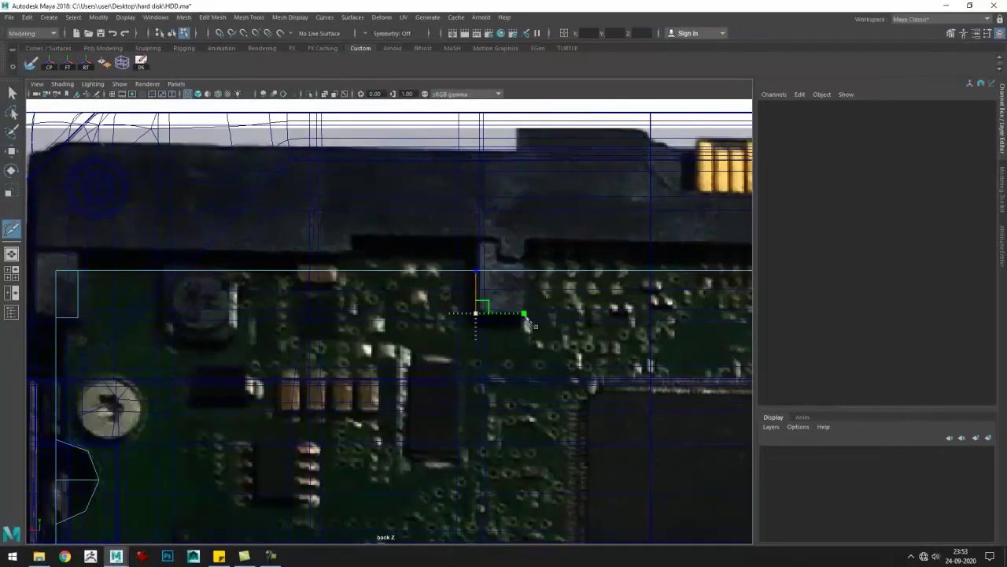
scroll("down", 3)
left_click_drag(583, 311, 455, 307)
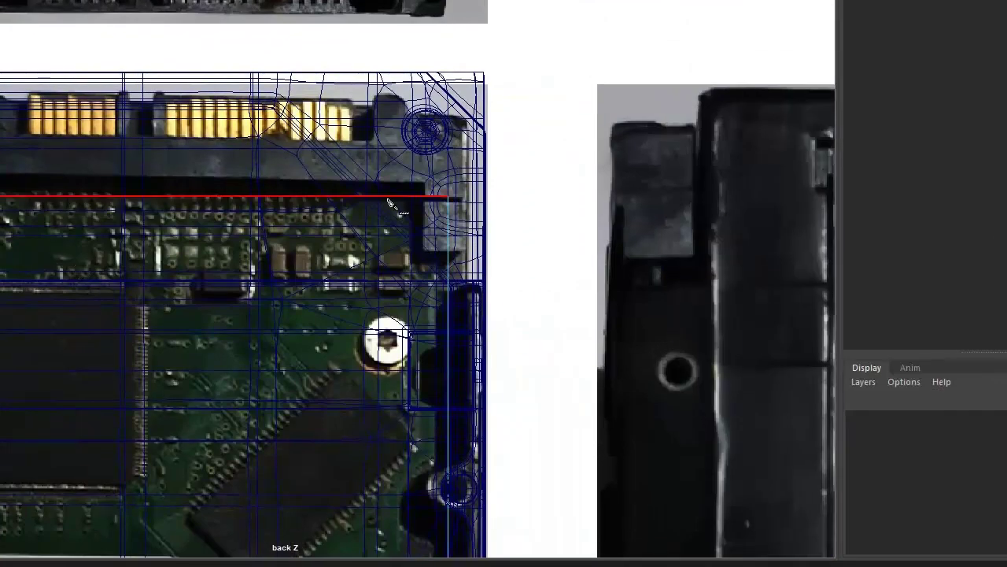
left_click(446, 258)
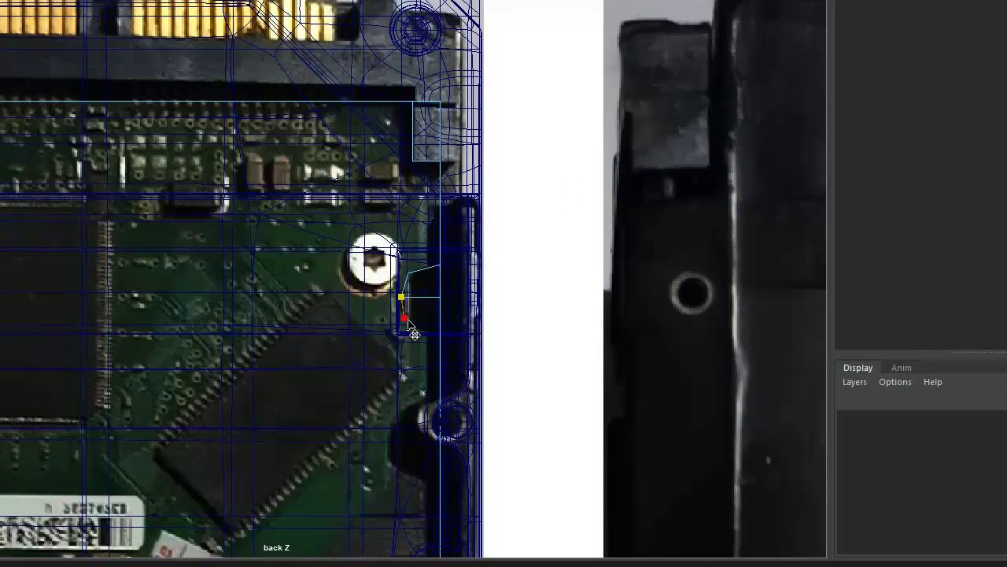
left_click_drag(409, 325, 411, 291)
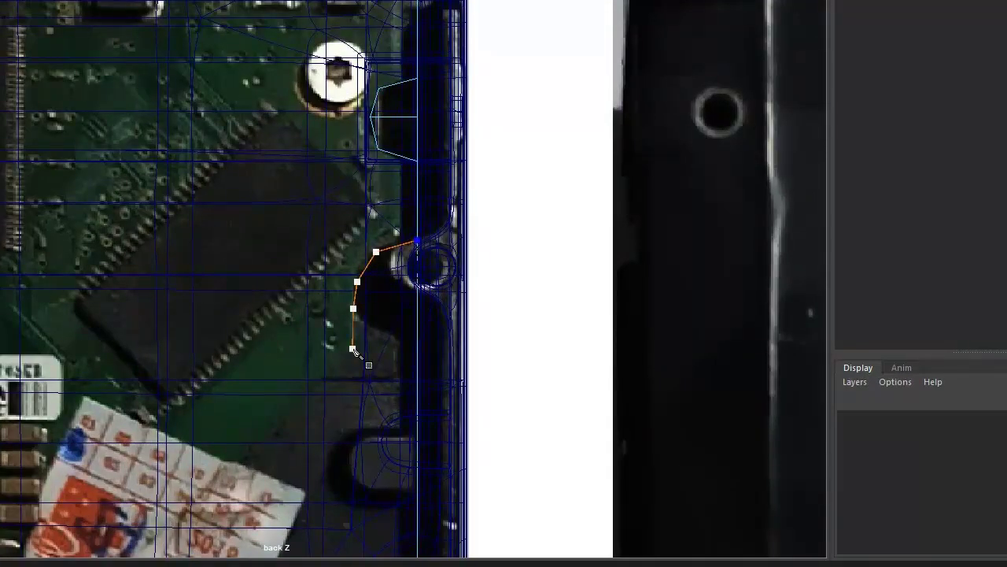
left_click_drag(354, 352, 389, 175)
- Trace the side notch and the bump near the spindle, then review the outline
left_click(130, 412)
left_click_drag(130, 412, 275, 354)
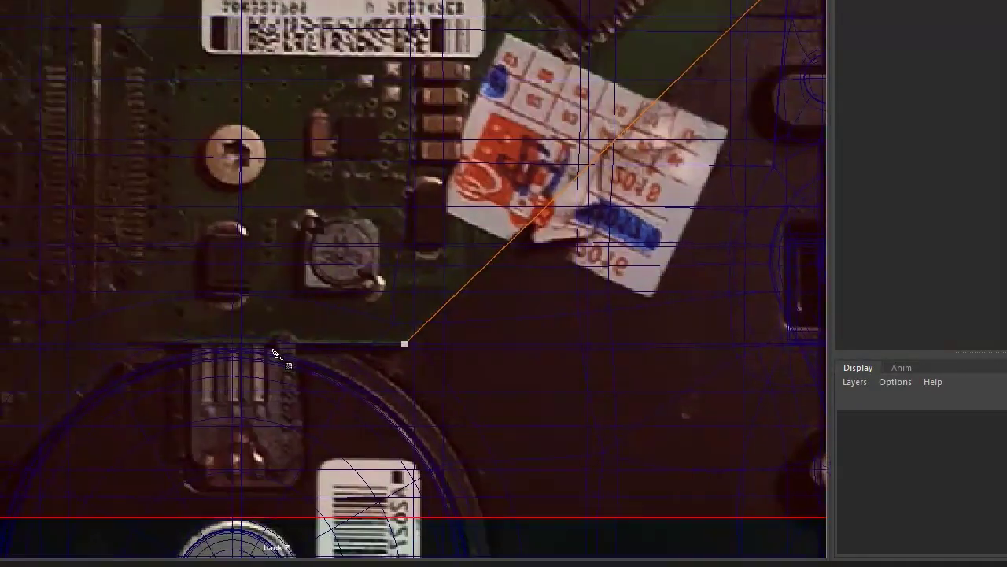
left_click(276, 354)
scroll("up", 3)
left_click(305, 345)
left_click(291, 358)
left_click_drag(25, 380, 249, 337)
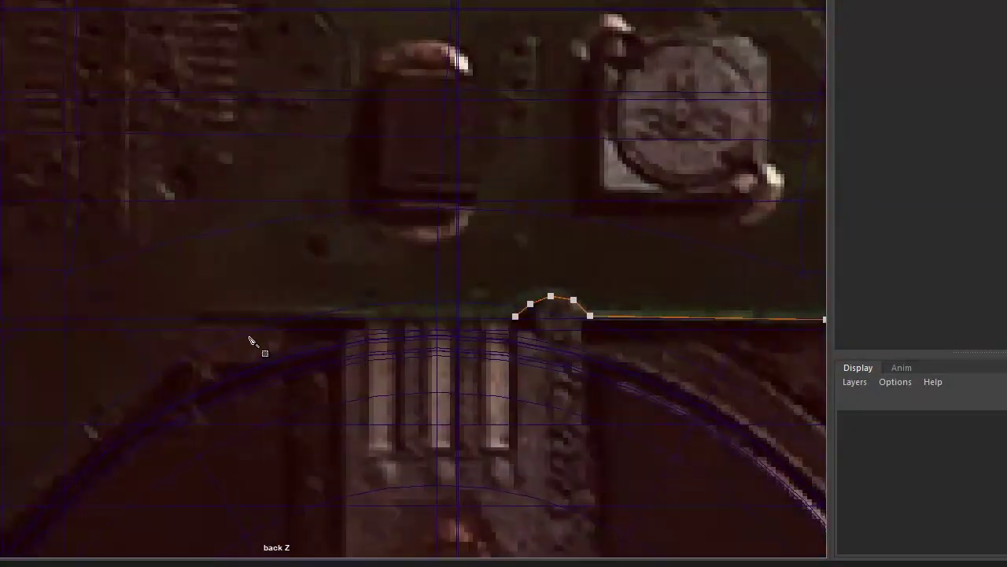
left_click_drag(206, 311, 288, 263)
scroll("down", 3)
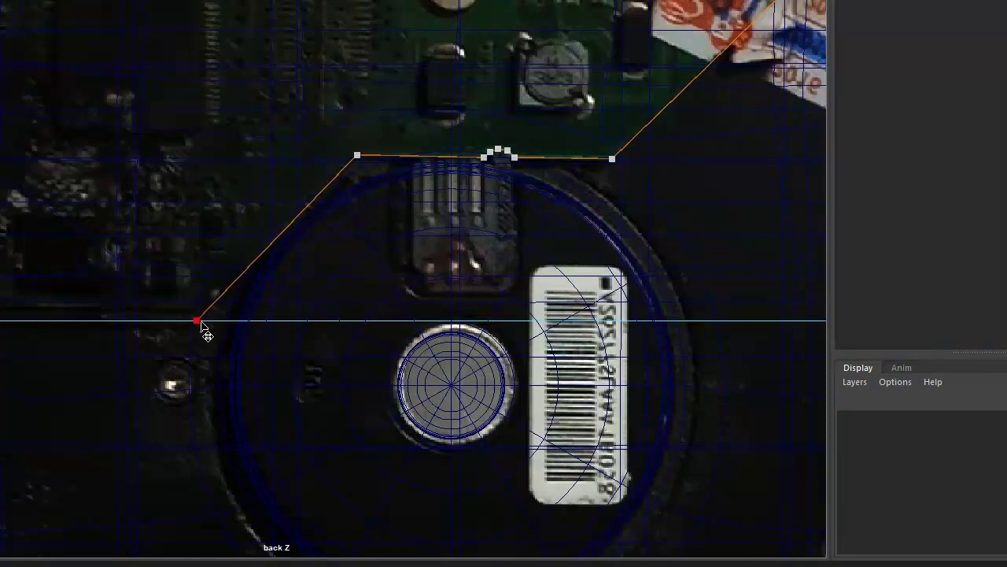
scroll("up", 3)
scroll("down", 3)
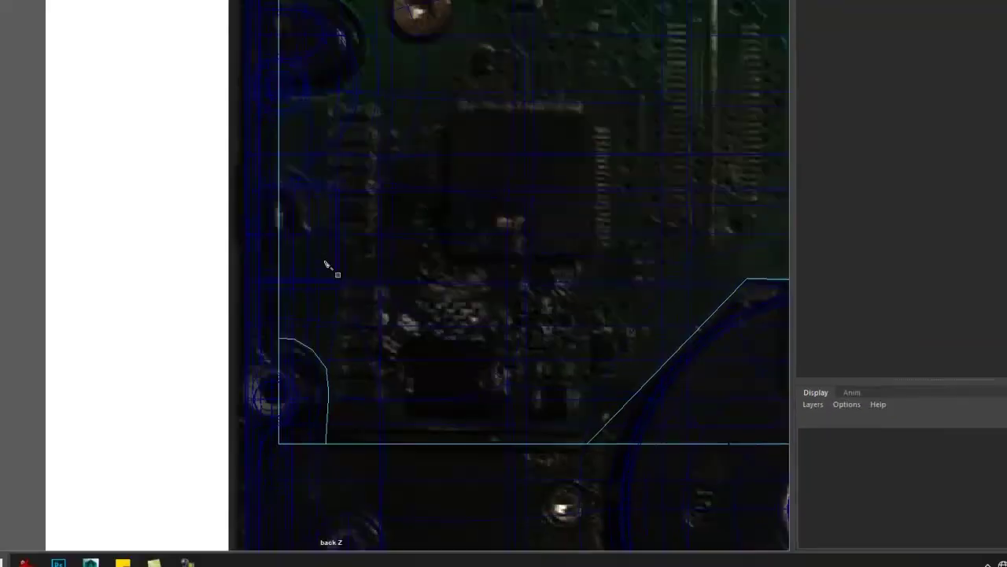
scroll("up", 3)
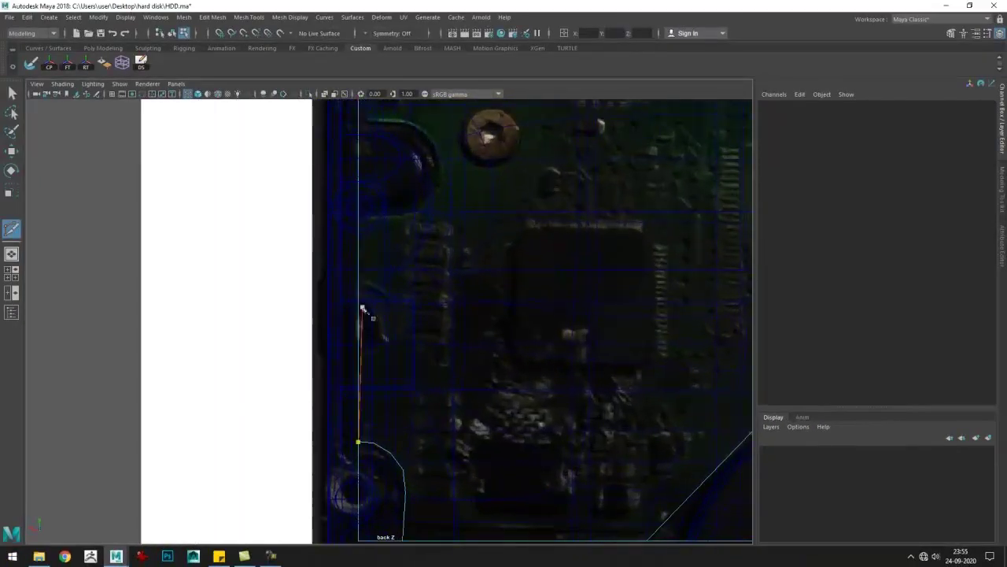
scroll("up", 3)
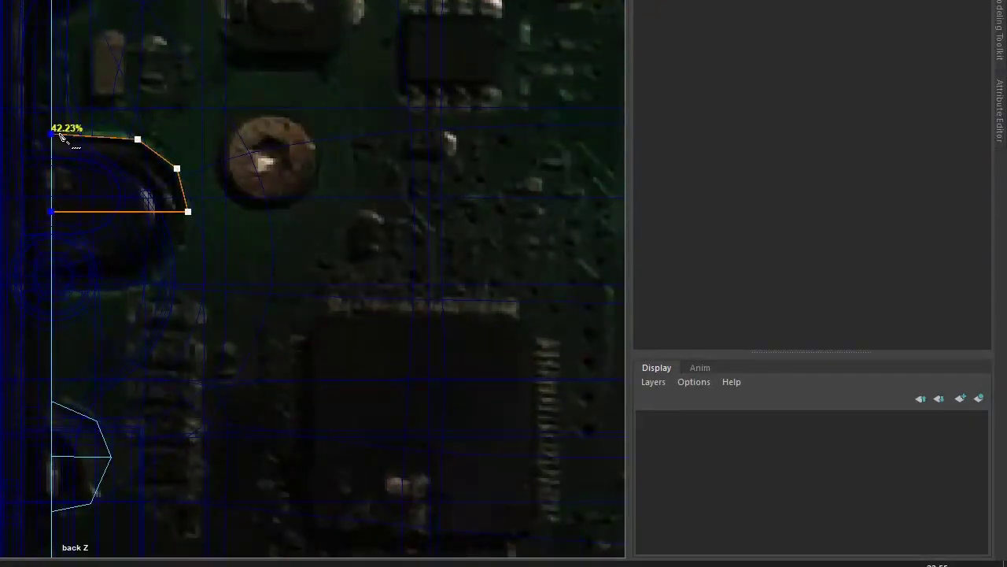
scroll("down", 3)
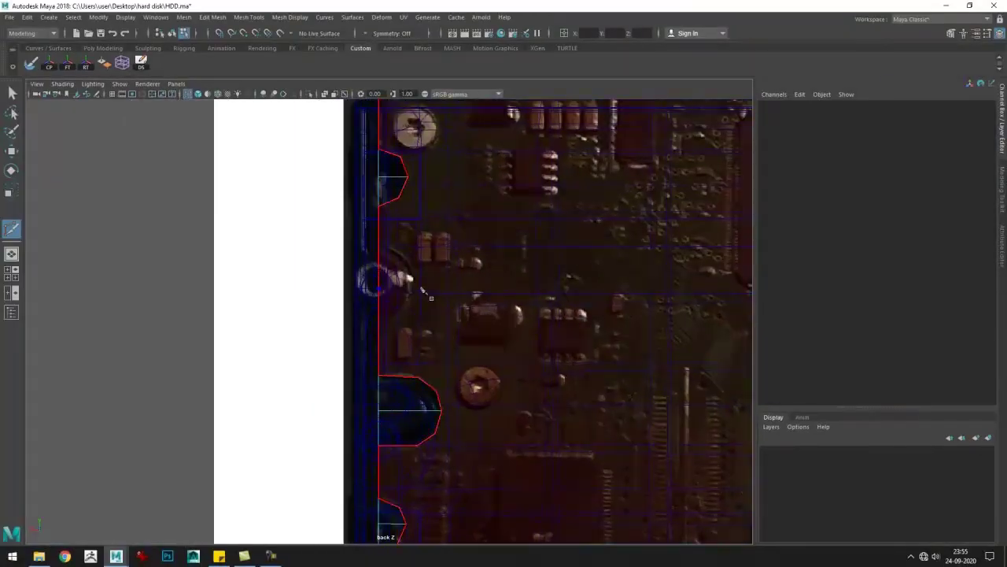
scroll("down", 3)
- Assign a new Blinn material to the pCylinder4 part of the drive
key("5")
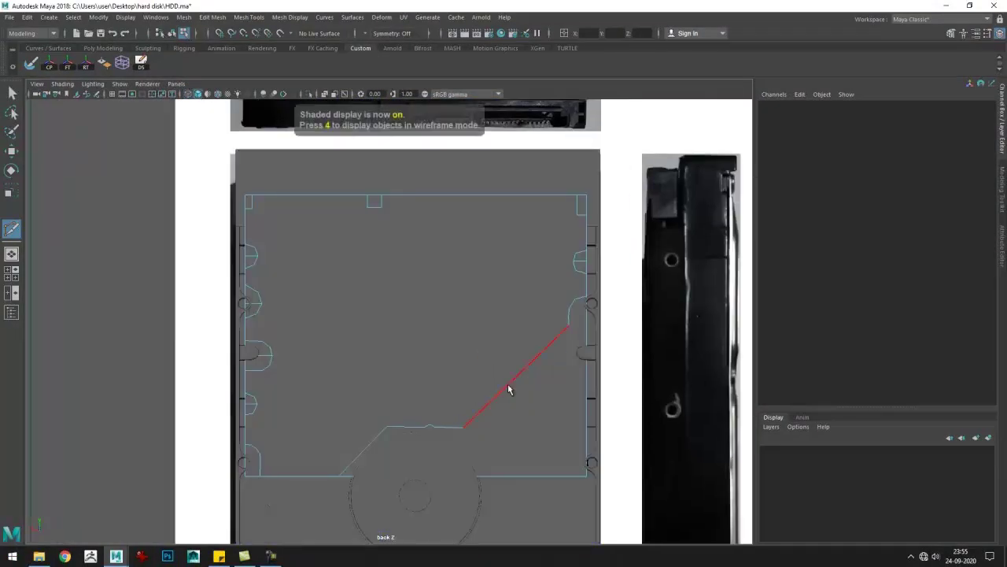
key("q")
left_click(508, 384)
key("space")
left_click_drag(512, 384, 512, 346)
left_click_drag(427, 367, 418, 359)
left_click(393, 330)
key("w")
left_click(418, 360)
left_click(378, 342)
left_click_drag(378, 342, 512, 374)
left_click_drag(513, 375, 507, 425)
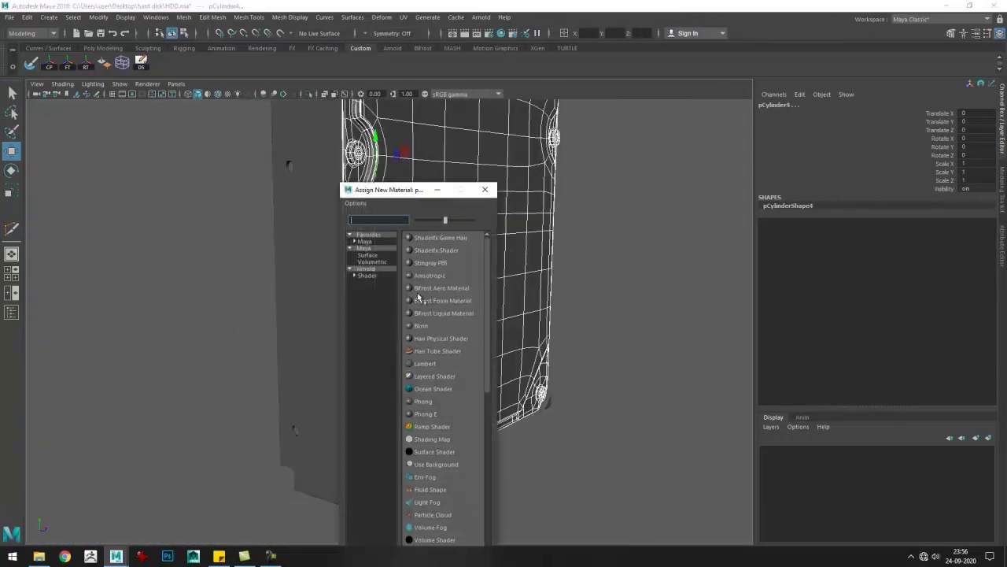
left_click(422, 299)
- Assign a new Lambert material to the drive shell mesh polySurface31
left_click(522, 284)
left_click_drag(522, 284, 439, 285)
left_click(464, 314)
left_click(440, 523)
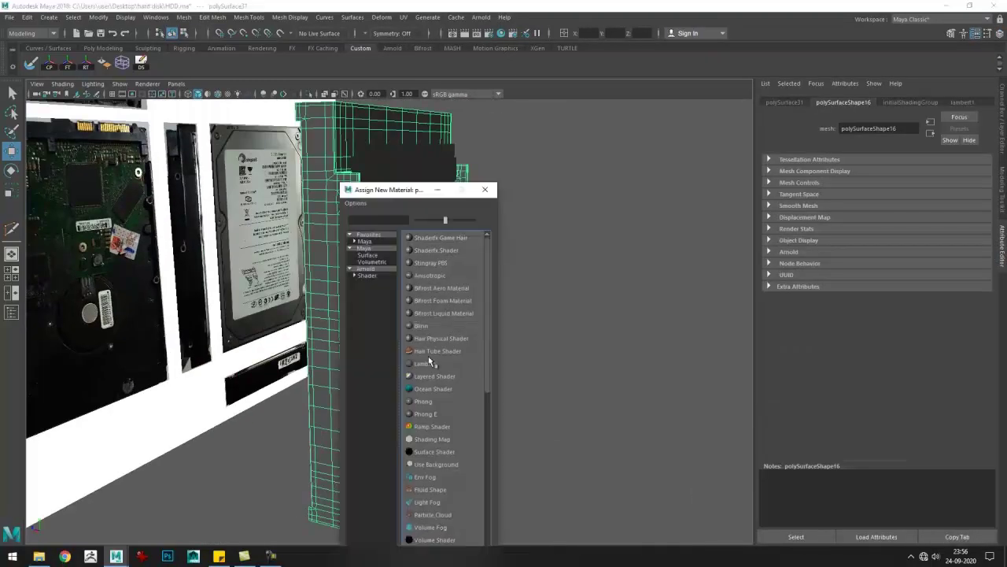
left_click(425, 366)
- Reselect the drive mesh and frame the triangle piece from the back
left_click(551, 330)
left_click_drag(551, 330, 459, 332)
left_click(339, 246)
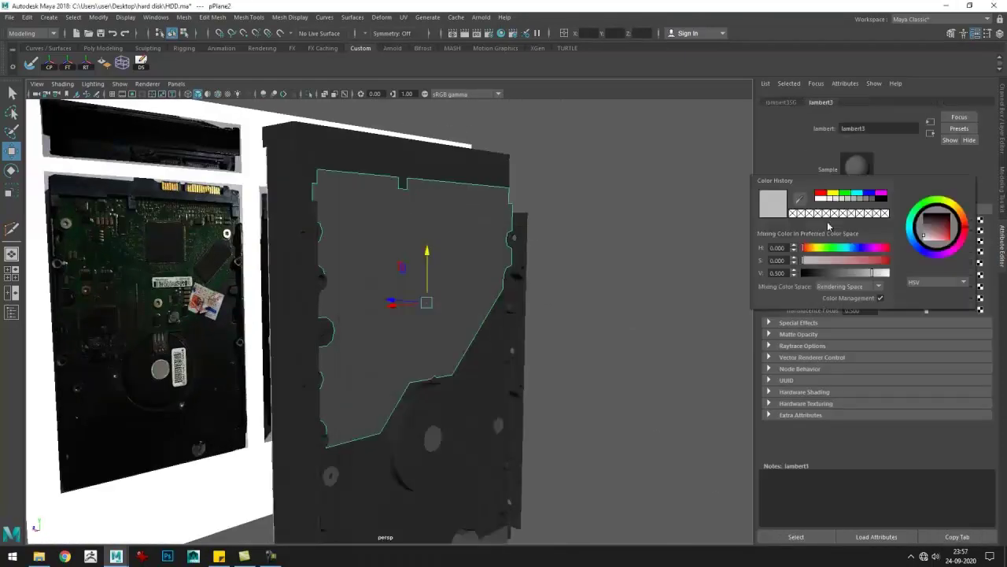
left_click_drag(112, 244, 428, 308)
right_click(441, 270)
left_click_drag(441, 270, 409, 315)
scroll("down", 3)
left_click(409, 314)
scroll("up", 3)
scroll("up", 3)
left_click_drag(322, 353, 394, 405)
- Frame the triangular notch in perspective and switch to face selection
scroll("up", 3)
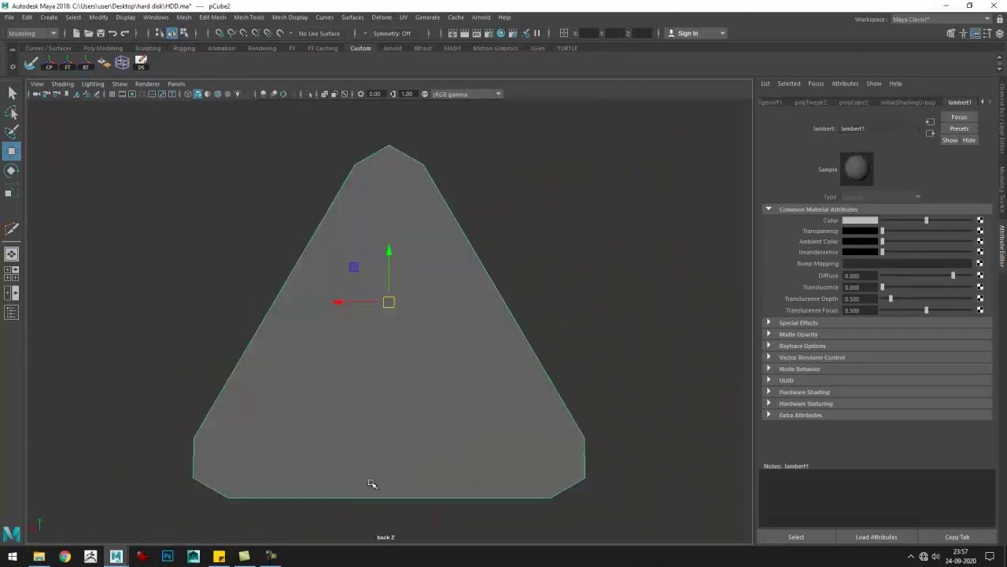
key("y")
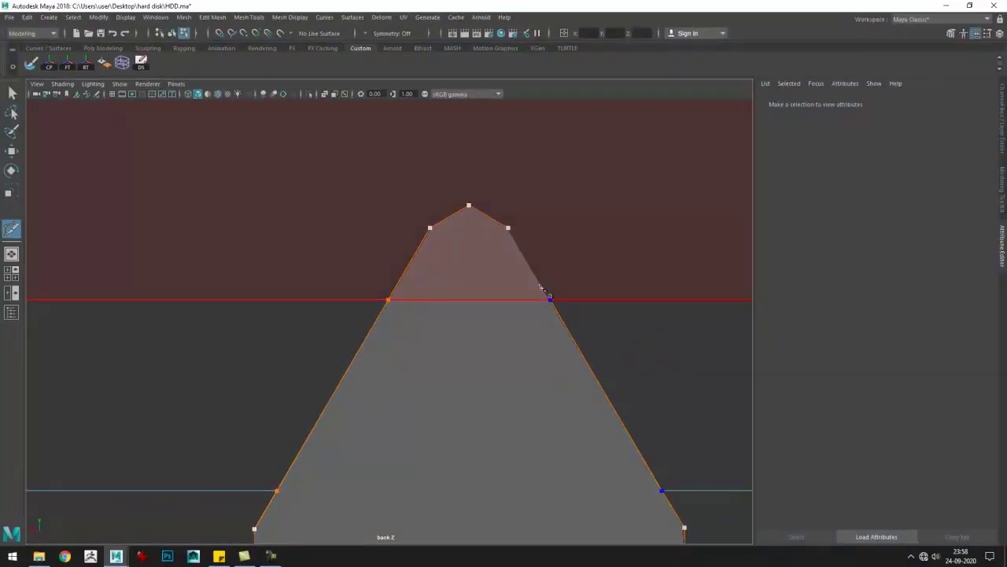
key("5")
key("space")
left_click(411, 317)
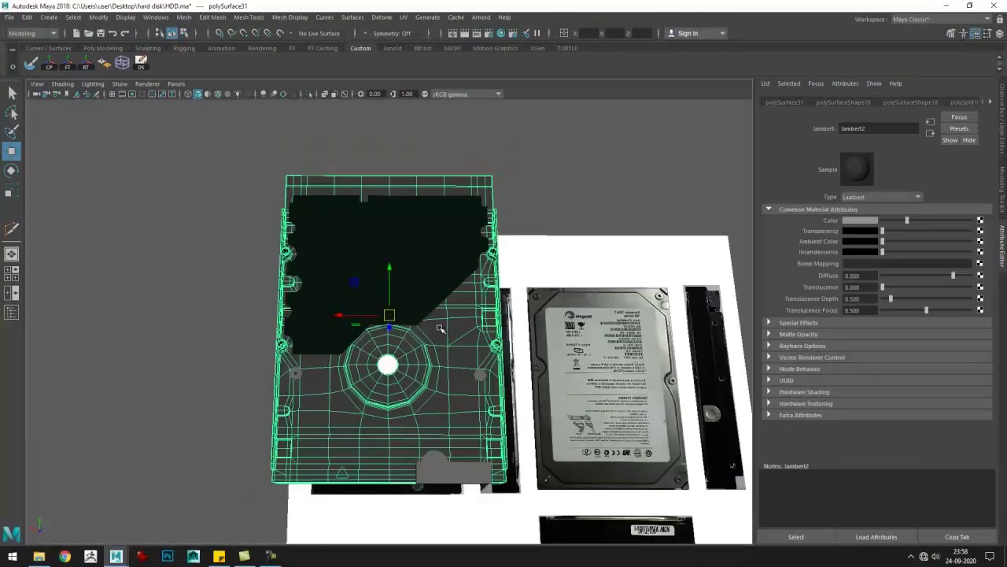
key("f")
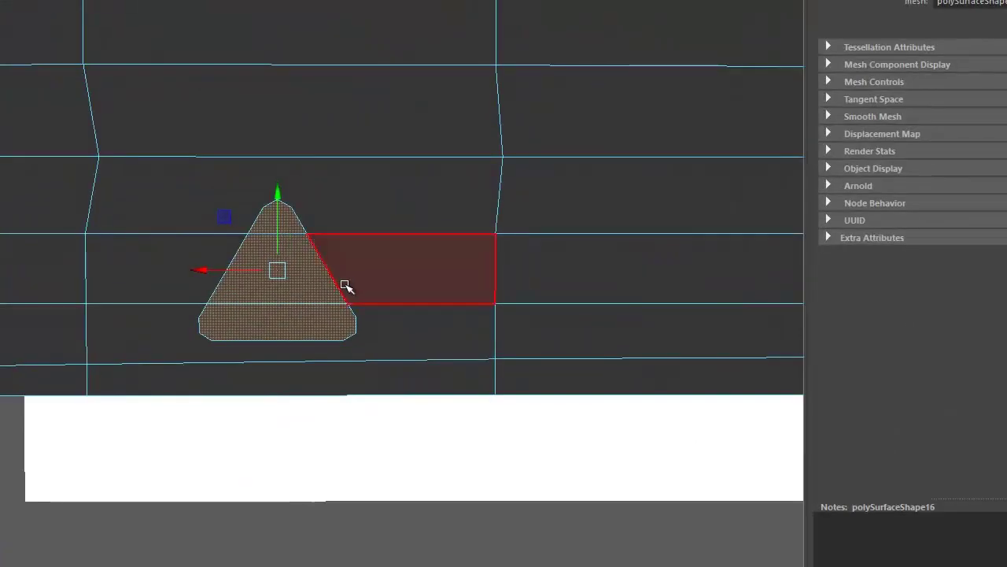
left_click(385, 347)
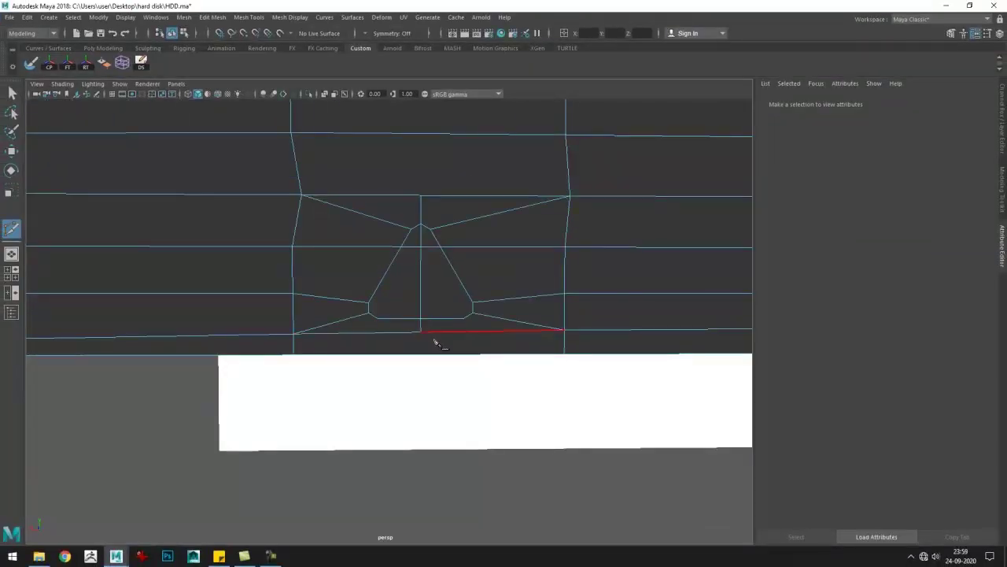
left_click_drag(435, 343, 371, 301)
scroll("up", 3)
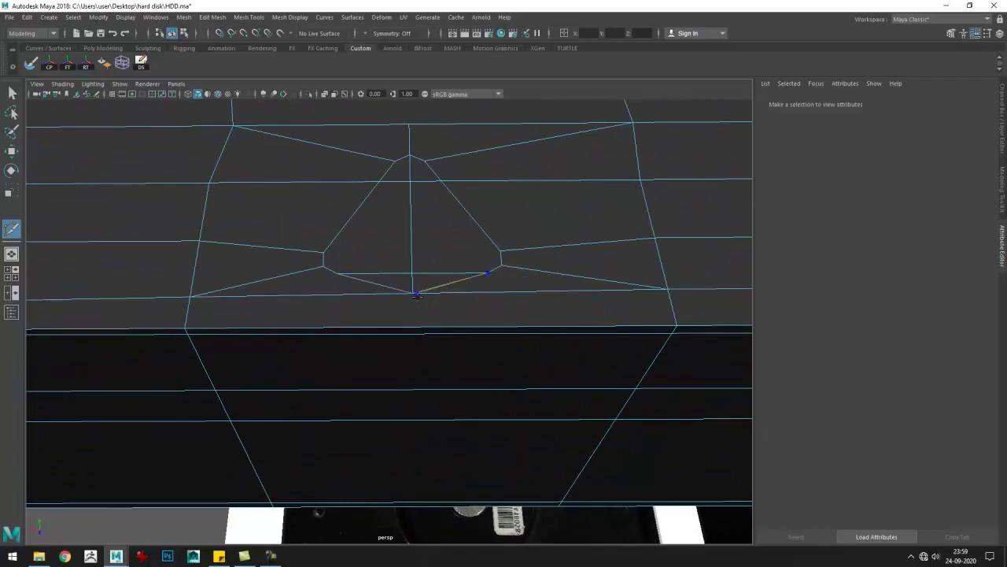
scroll("down", 3)
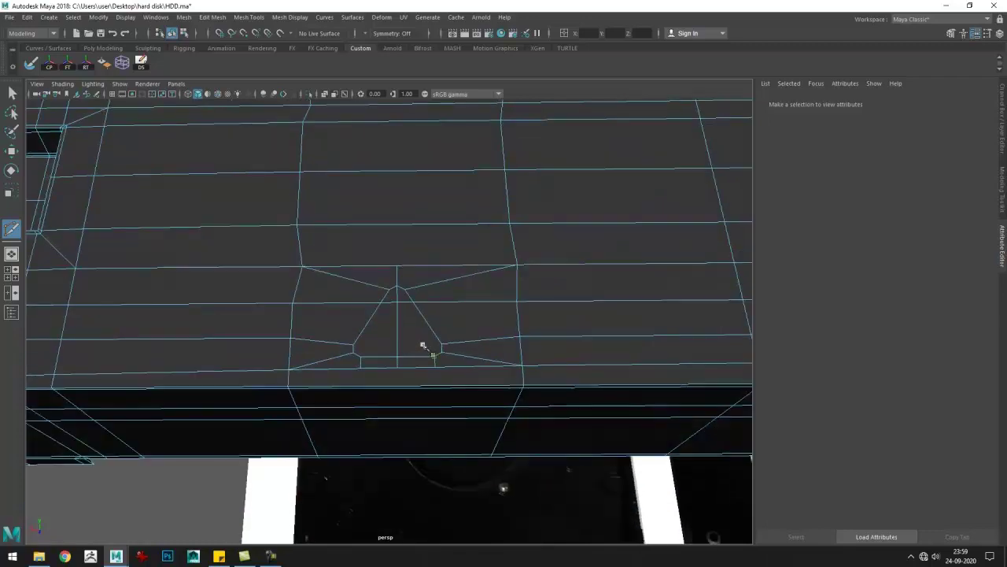
scroll("up", 3)
key("w")
scroll("down", 3)
key("F11")
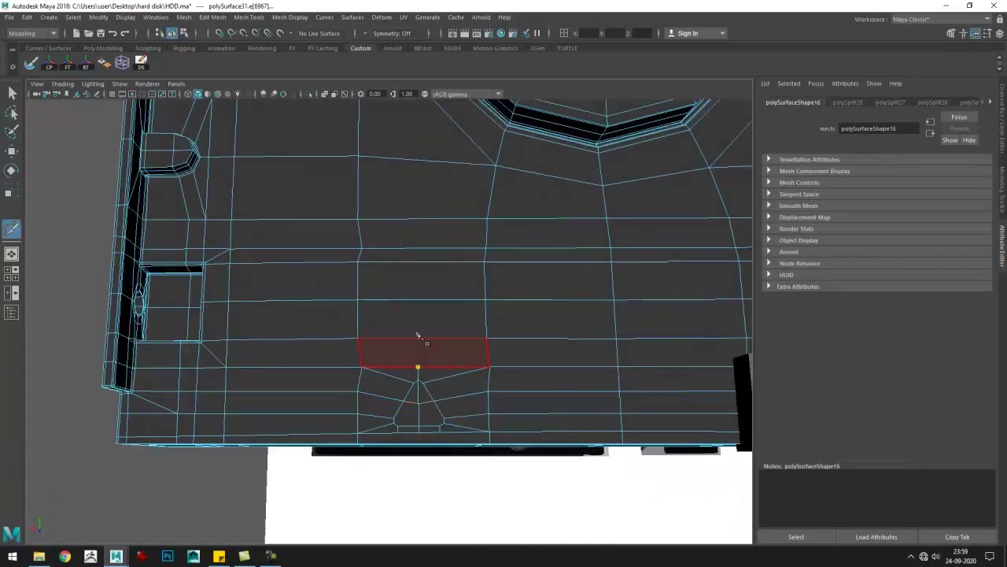
scroll("up", 3)
- Cut supporting edges around the triangle face with Multi-Cut
left_click(426, 358)
left_click_drag(426, 360, 312, 300)
key("y")
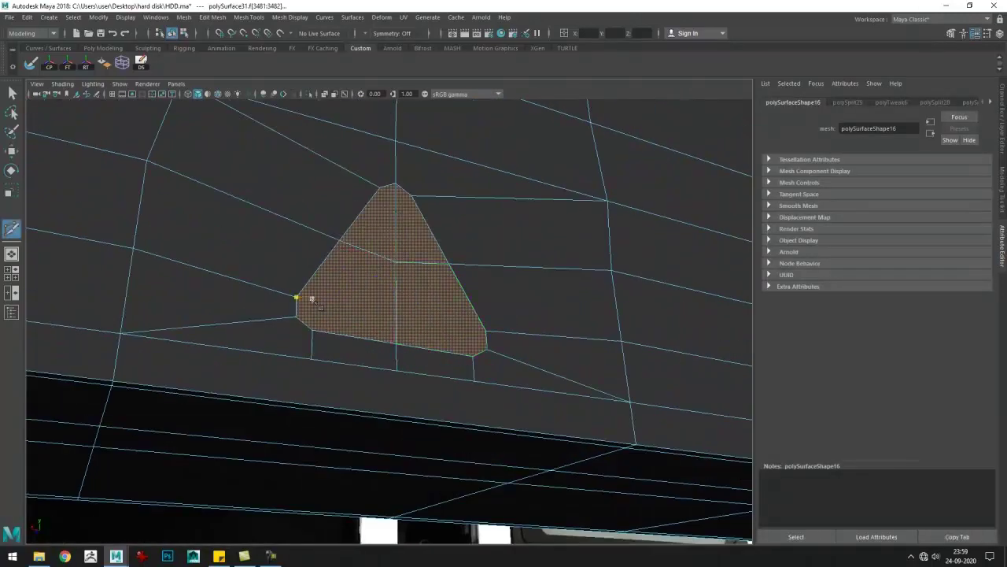
left_click_drag(504, 349, 362, 338)
scroll("up", 3)
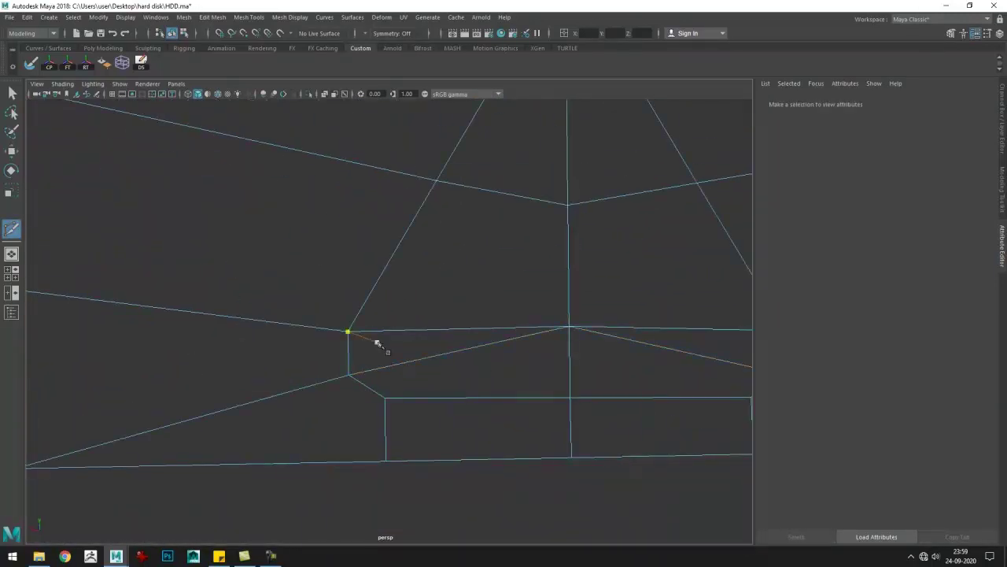
scroll("down", 3)
left_click(562, 330)
key("w")
scroll("down", 3)
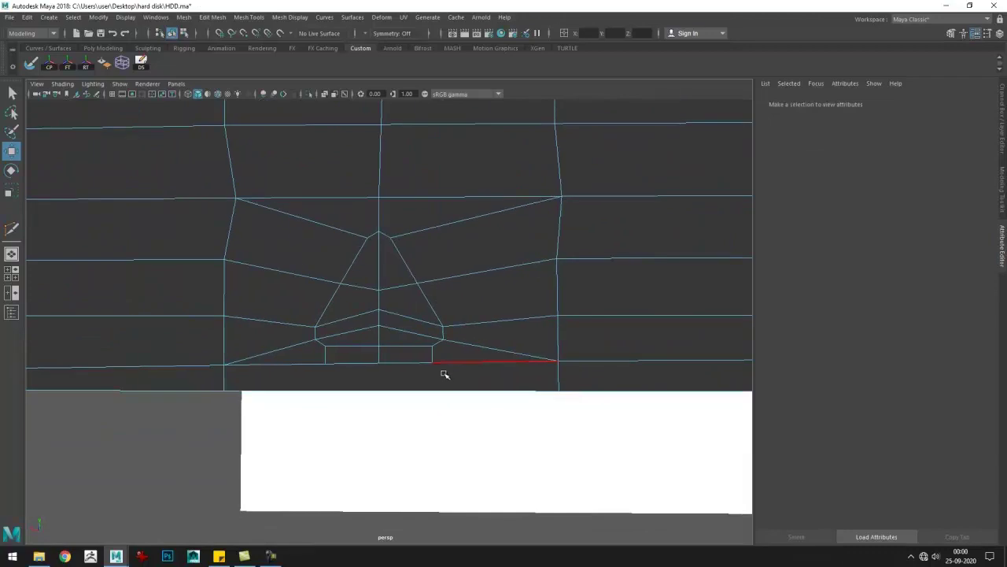
scroll("up", 3)
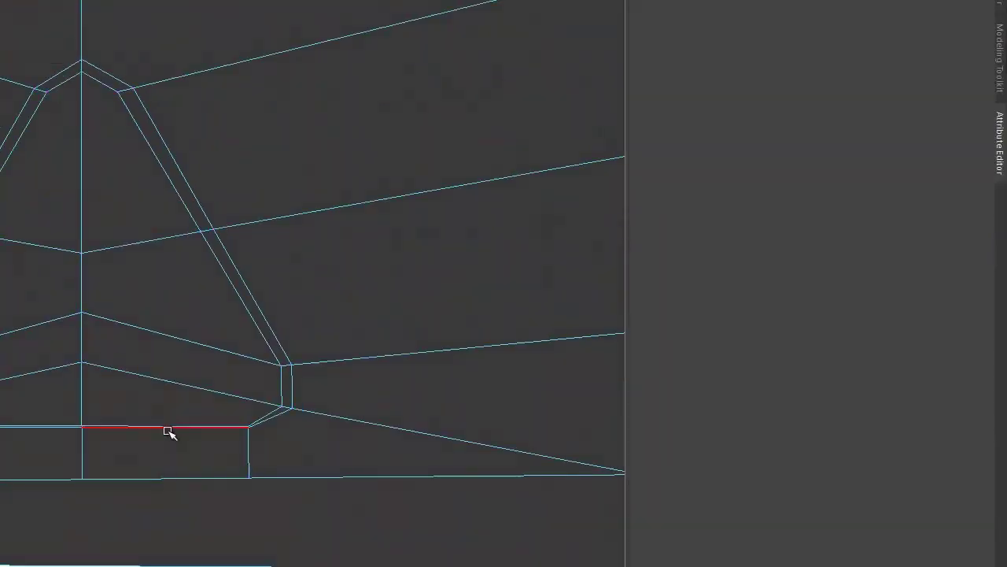
left_click(85, 230)
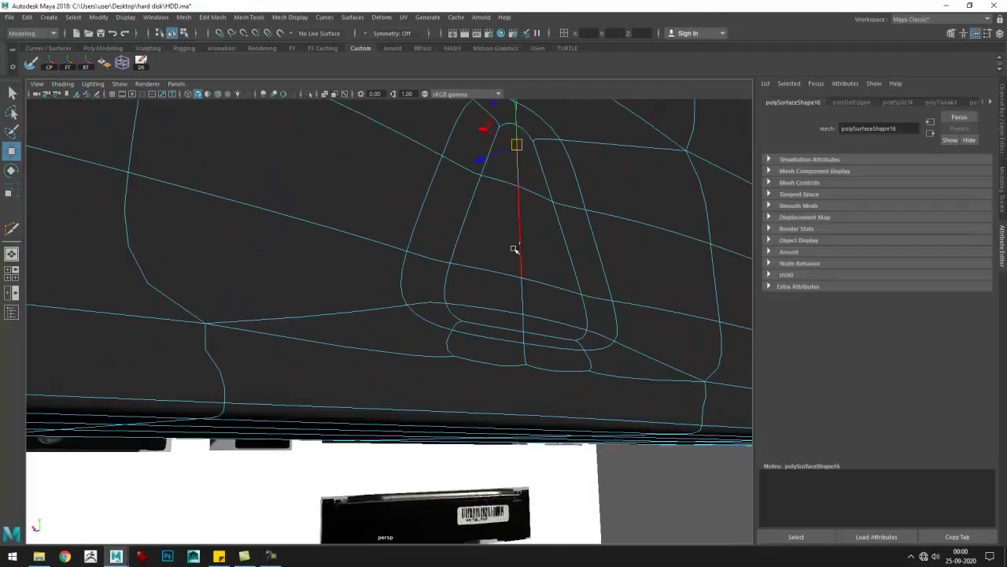
- Extrude the triangle face into a recess and inspect the drive's underside
left_click_drag(439, 302, 426, 185)
key("ctrl+e")
scroll("up", 3)
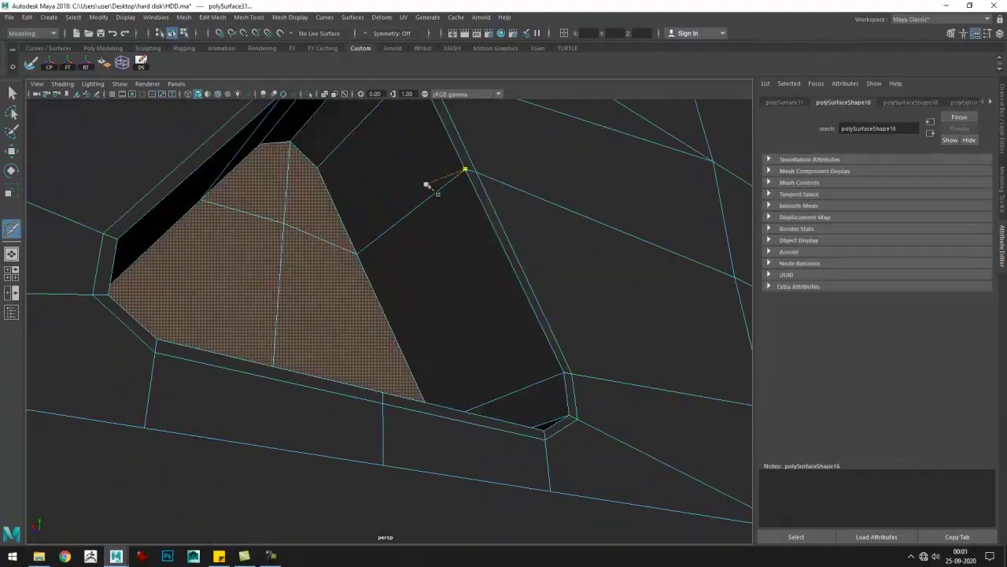
scroll("down", 3)
scroll("down", 3)
key("w")
left_click_drag(189, 461, 385, 368)
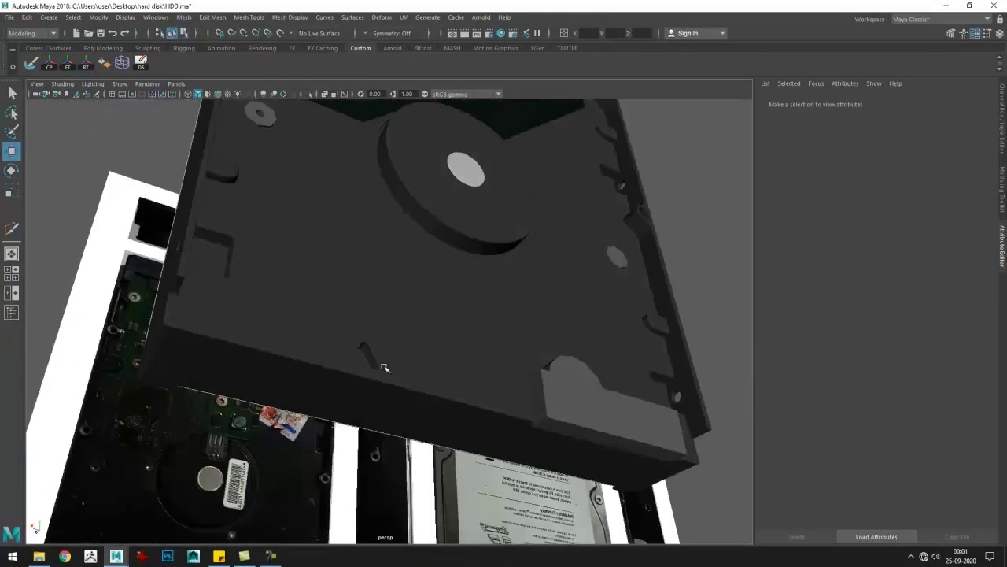
left_click_drag(417, 406, 401, 399)
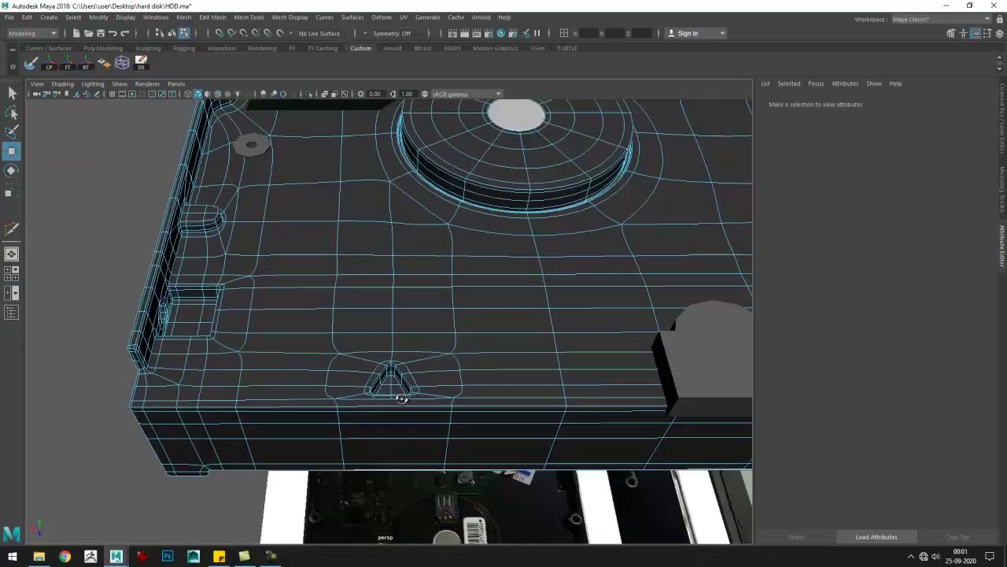
- Place Multi-Cut points across the bottom faces beside the notch and along the drive's edge
scroll("up", 3)
key("y")
left_click(405, 392)
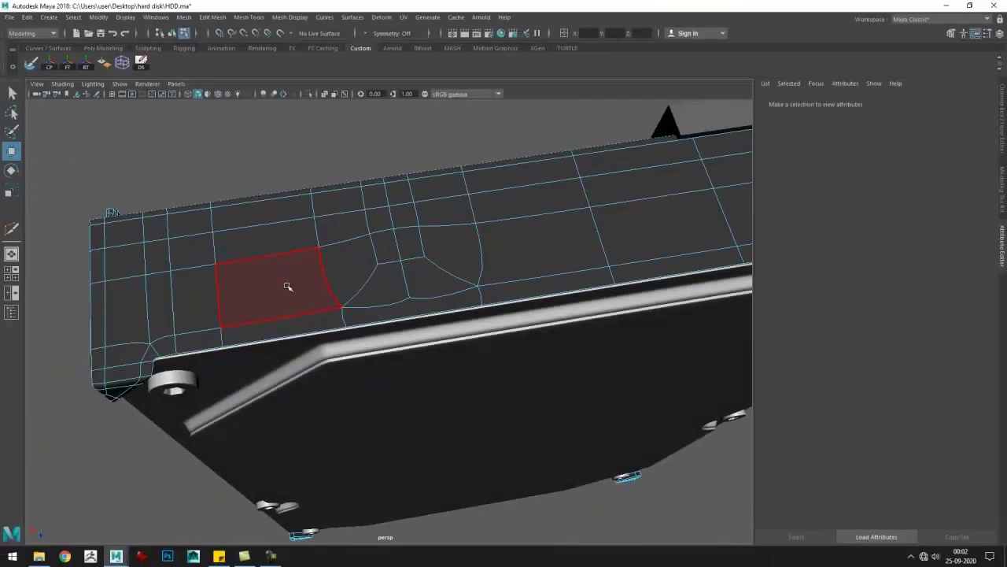
key("y")
left_click(409, 231)
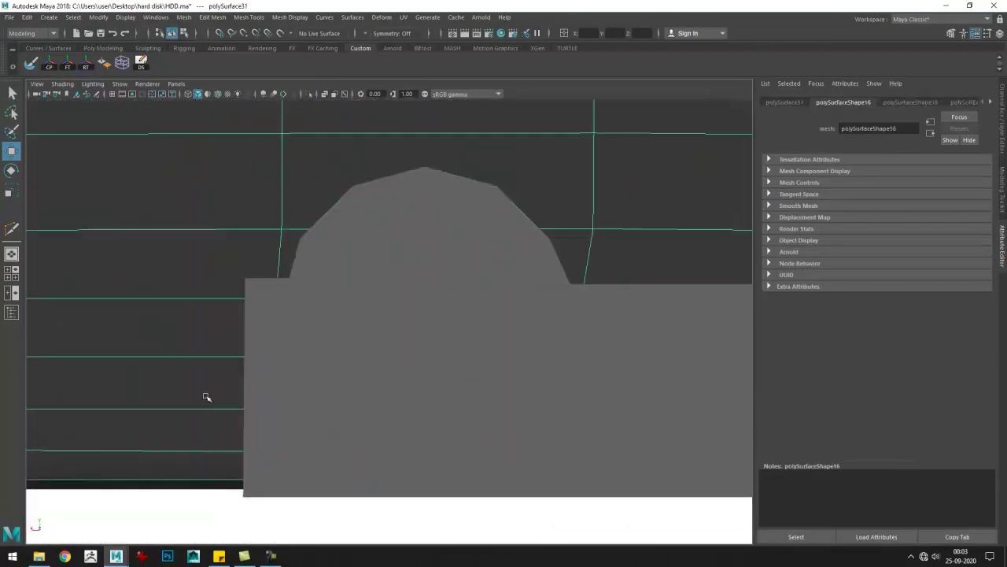
- Commit a cut ending on the mesh's left edge
left_click(245, 324)
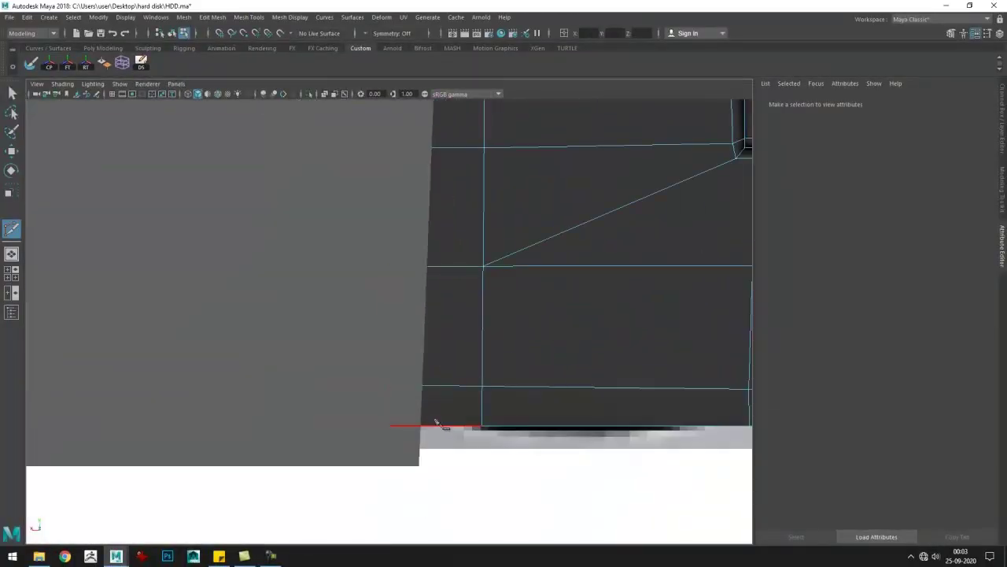
scroll("down", 3)
scroll("up", 3)
key("Return")
key("w")
key("4")
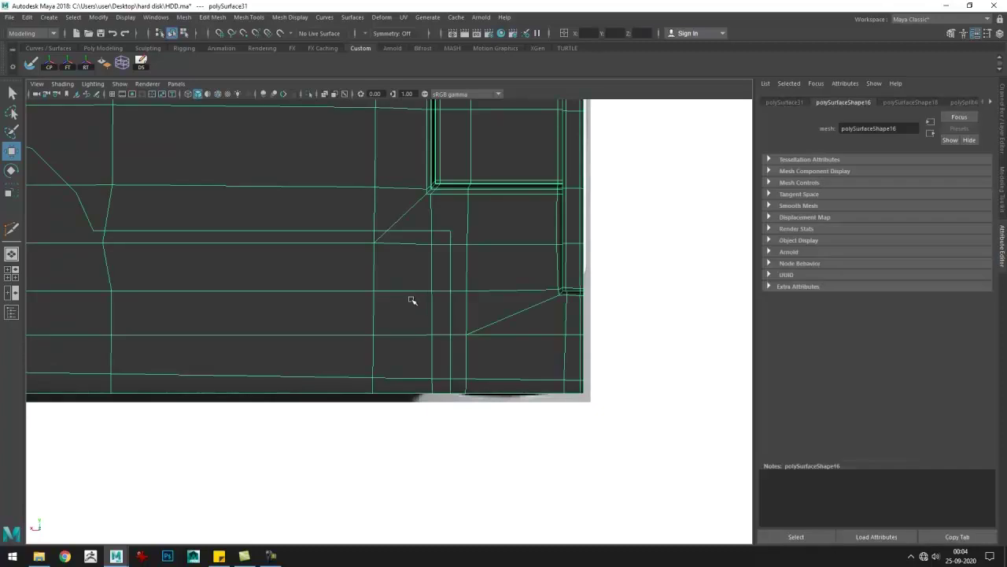
scroll("up", 3)
- Cut a new edge straight across below the arch
key("g")
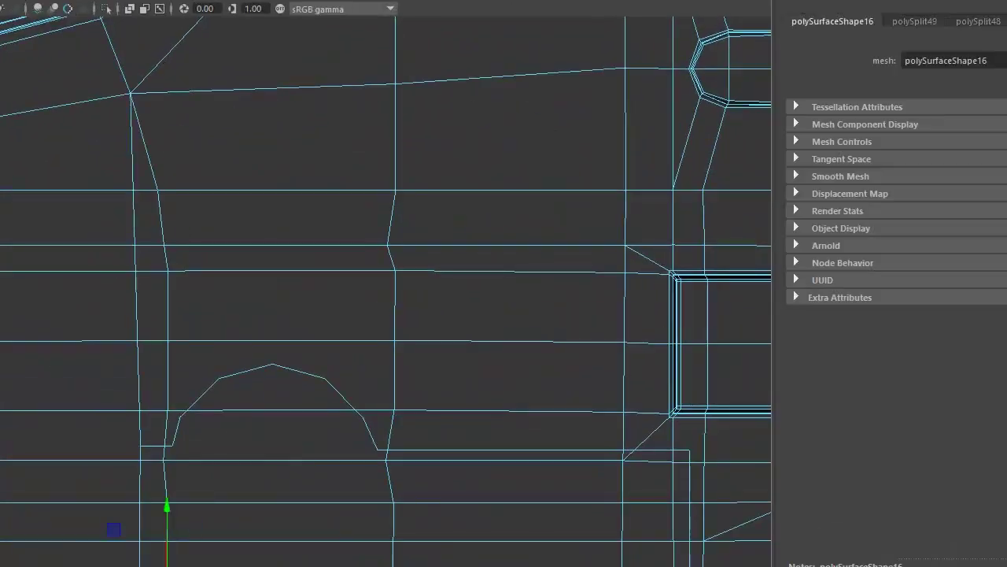
scroll("up", 3)
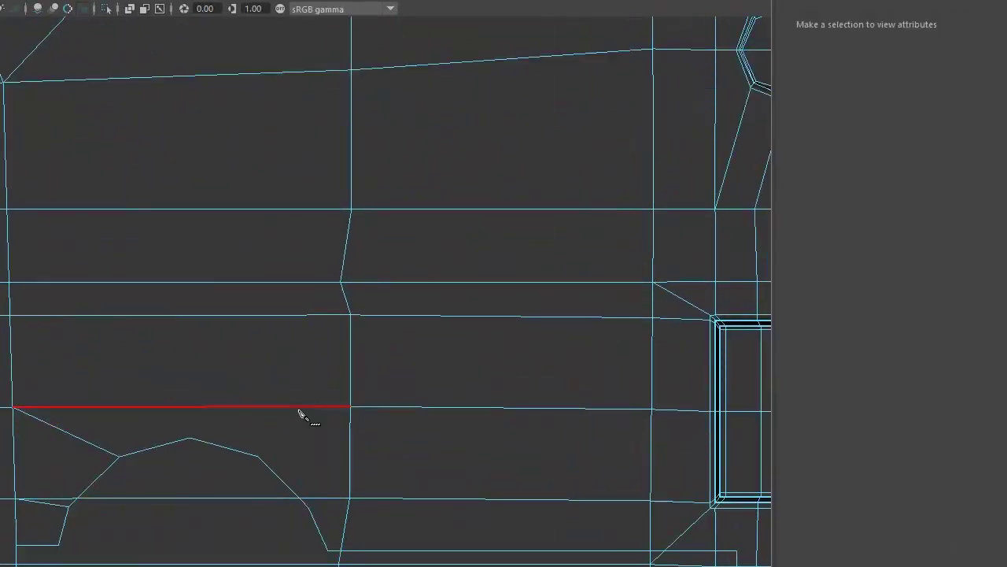
left_click(443, 426)
left_click(283, 426)
key("Return")
scroll("down", 3)
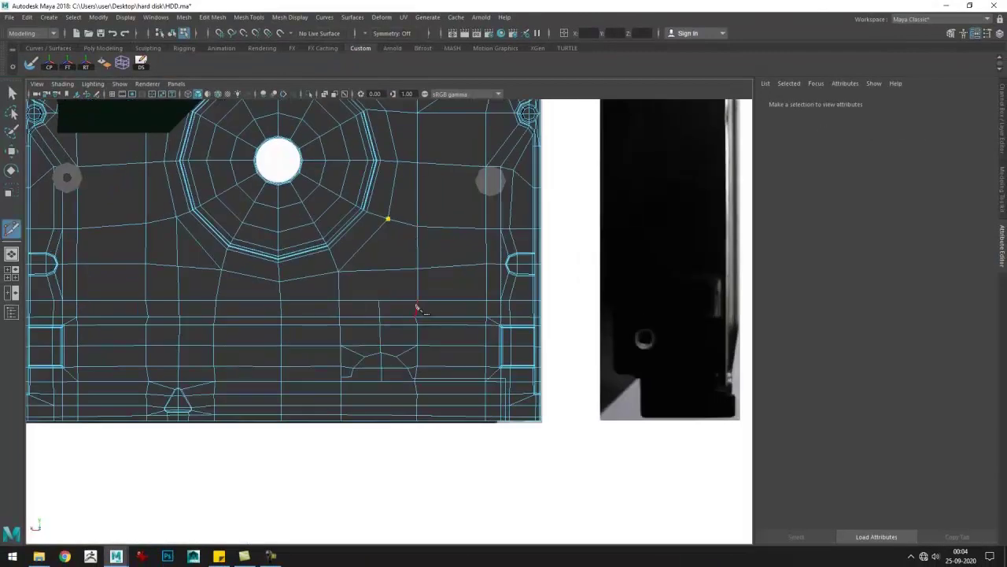
scroll("up", 3)
scroll("up", 3)
scroll("up", 3)
key("g")
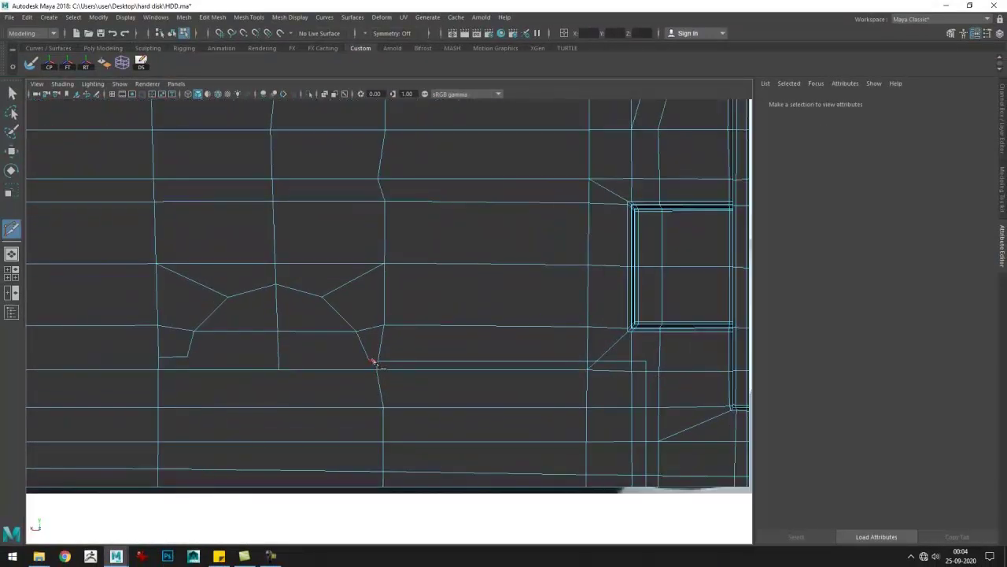
key("Return")
scroll("up", 3)
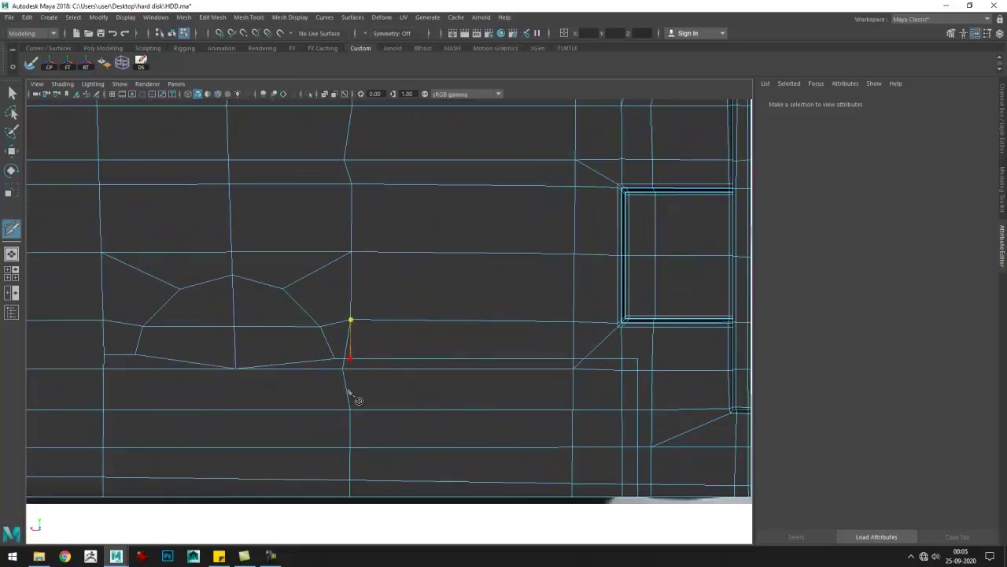
- Cut an edge from the diagonal to the left edge and select the faces below the arch
left_click_drag(337, 385, 461, 367)
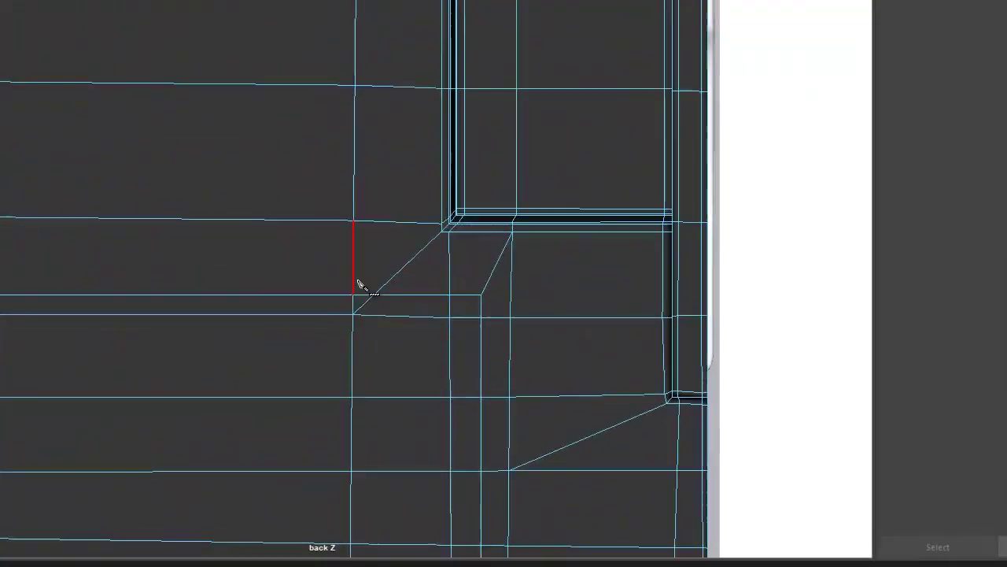
left_click(492, 292)
left_click(48, 291)
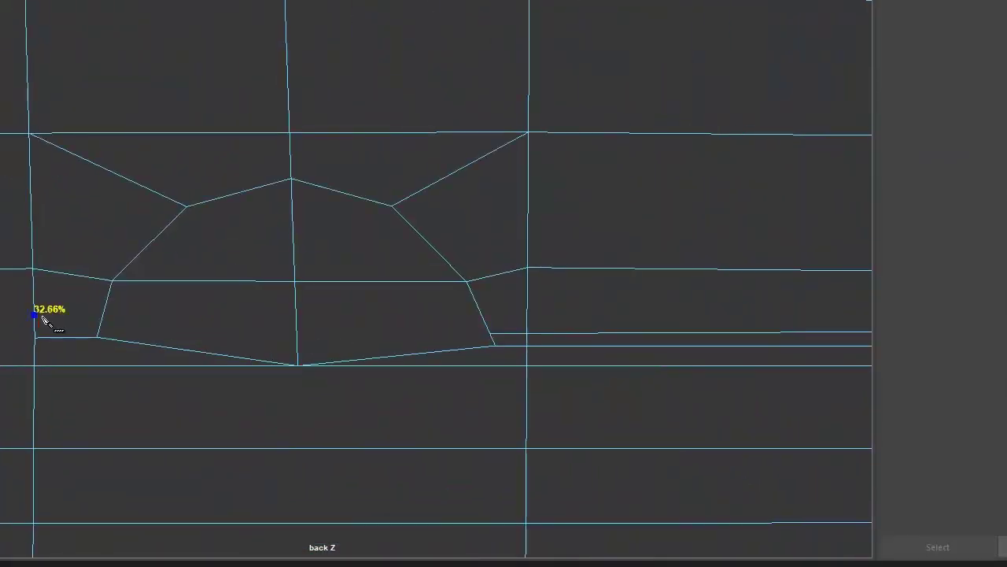
key("Return")
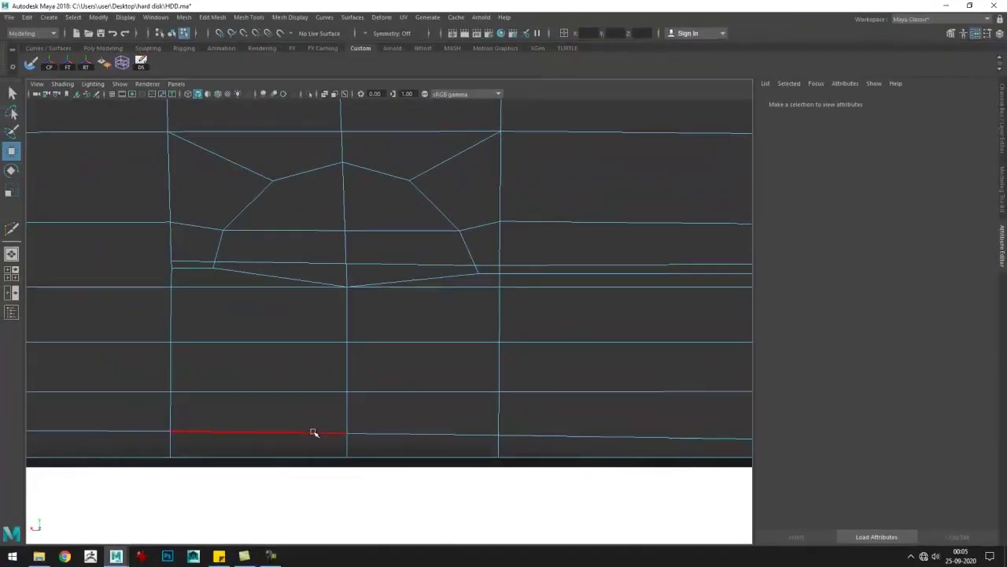
left_click(352, 335)
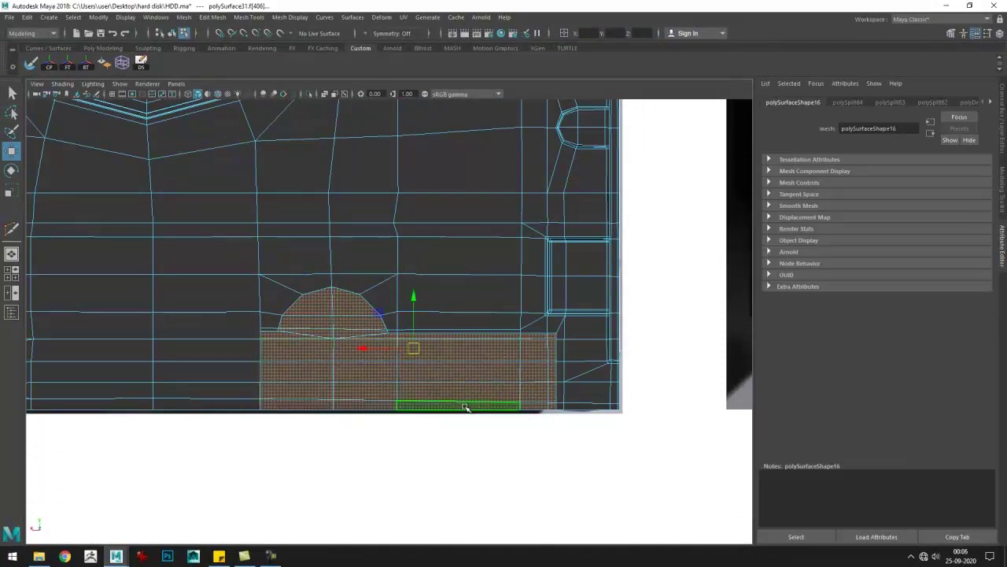
left_click_drag(465, 407, 403, 390)
- Extrude the selected strip inward with negative Local Translate Z, then inspect the groove
key("5")
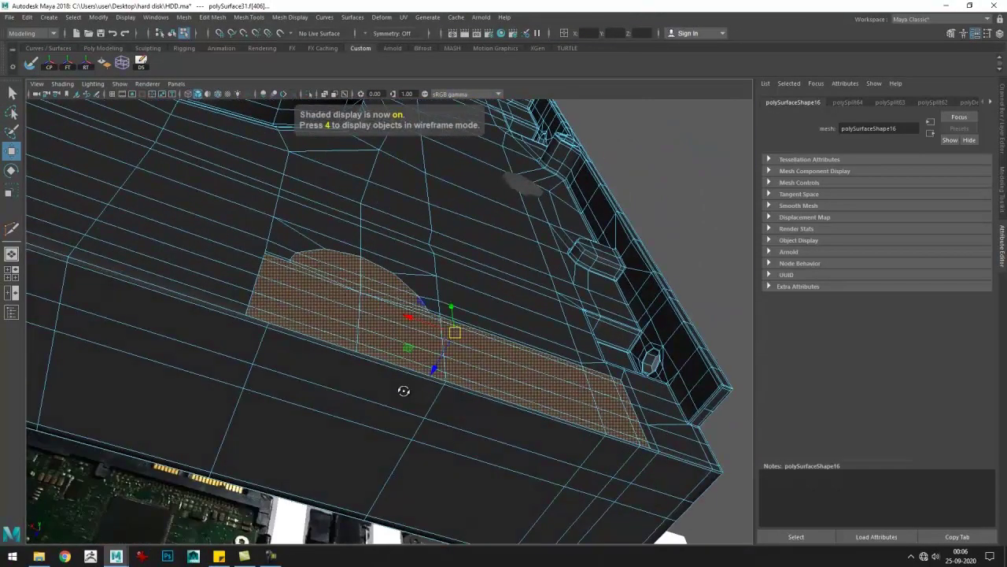
key("ctrl+e")
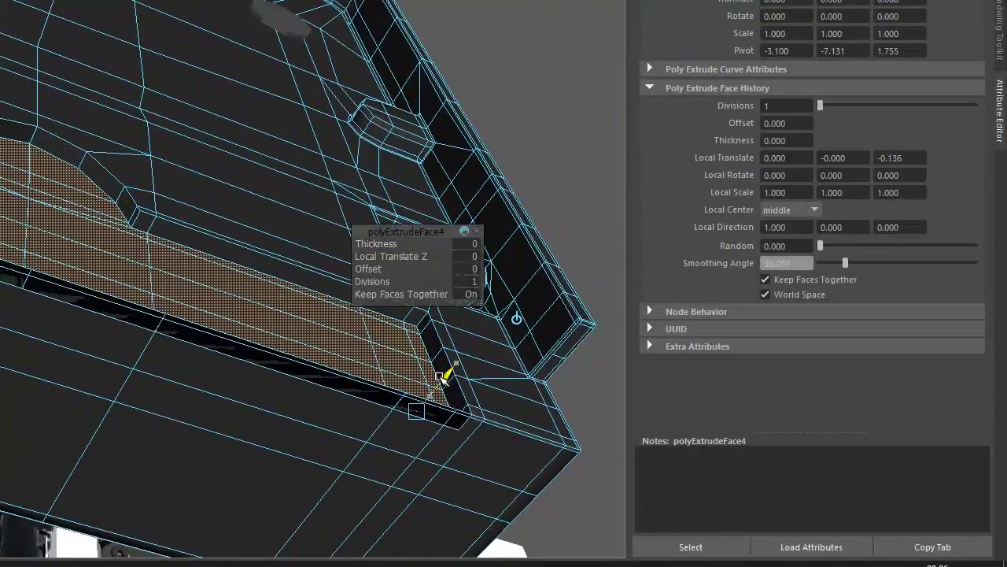
left_click_drag(330, 425, 298, 201)
left_click_drag(363, 450, 438, 288)
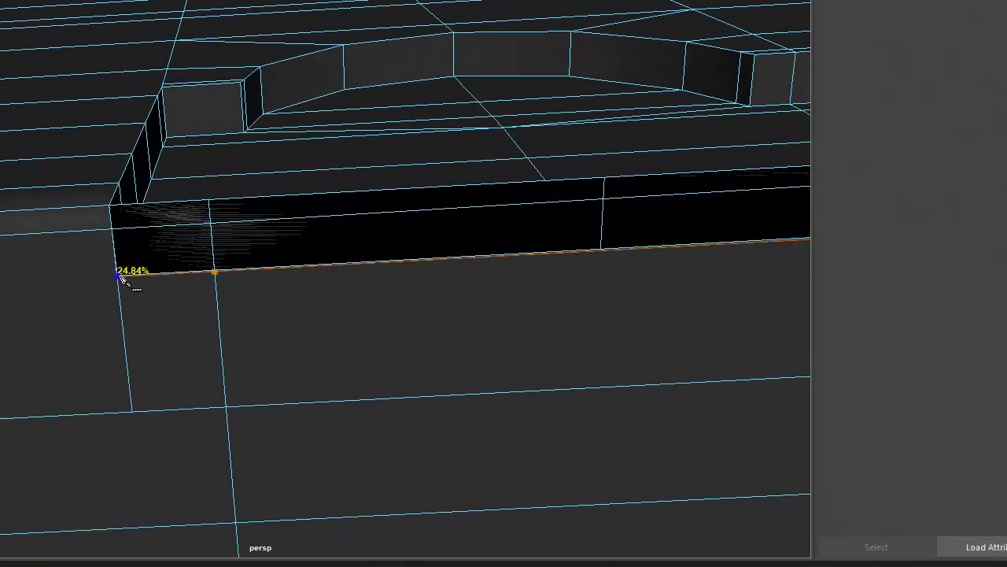
left_click_drag(283, 378, 317, 362)
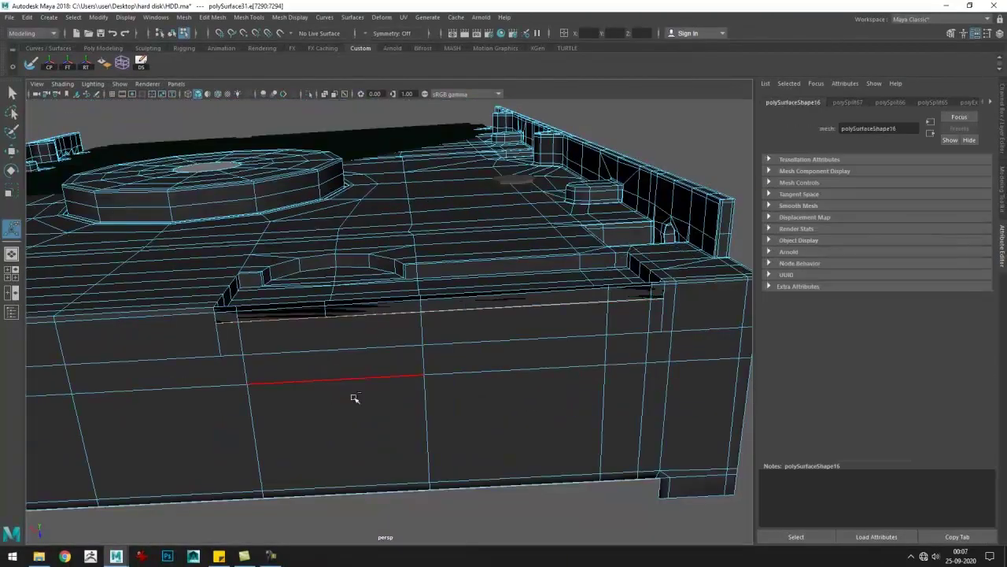
left_click_drag(661, 364, 214, 312)
scroll("up", 3)
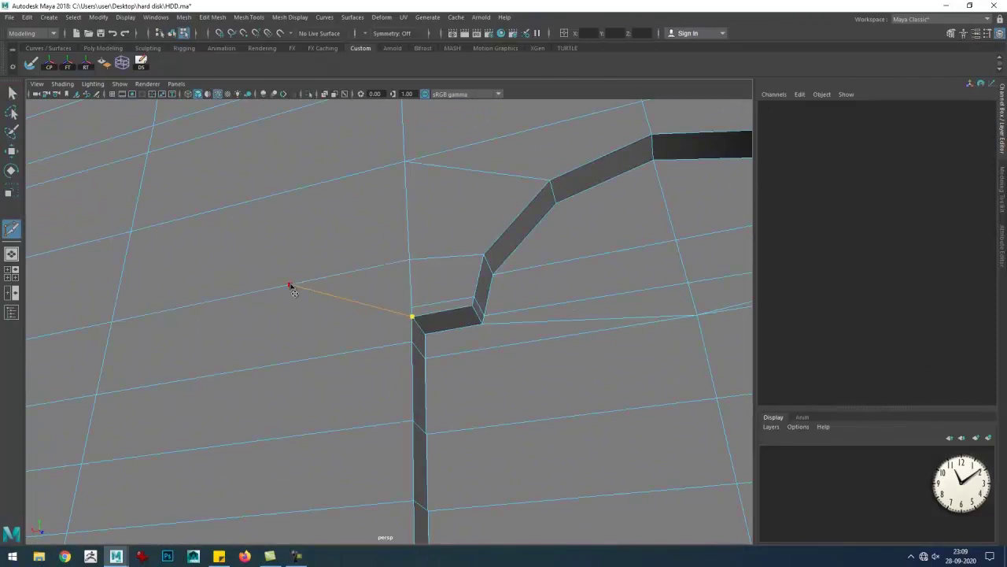
- Finish the cut across the face and insert a vertical edge loop on the groove wall
left_click(290, 285)
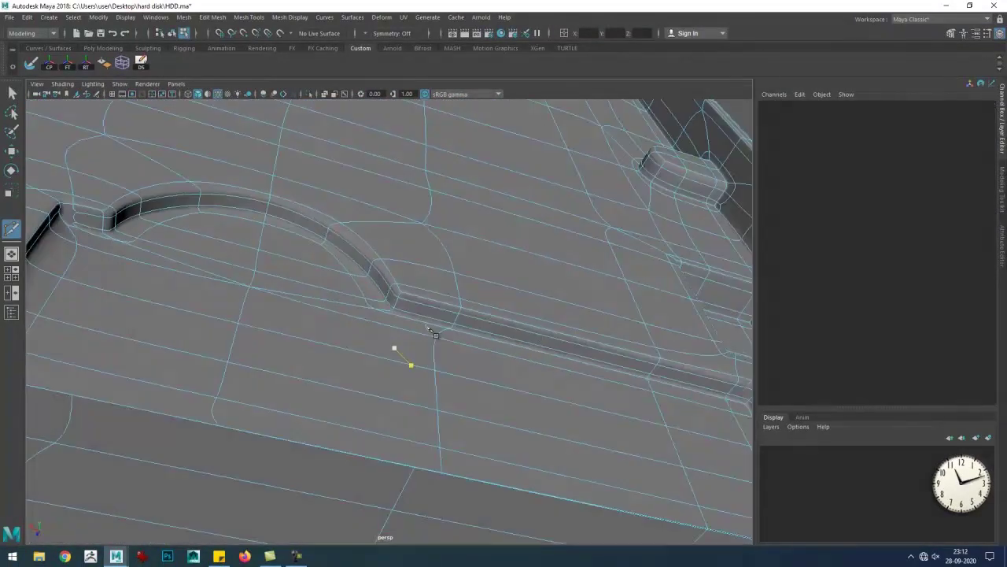
left_click_drag(223, 403, 292, 353)
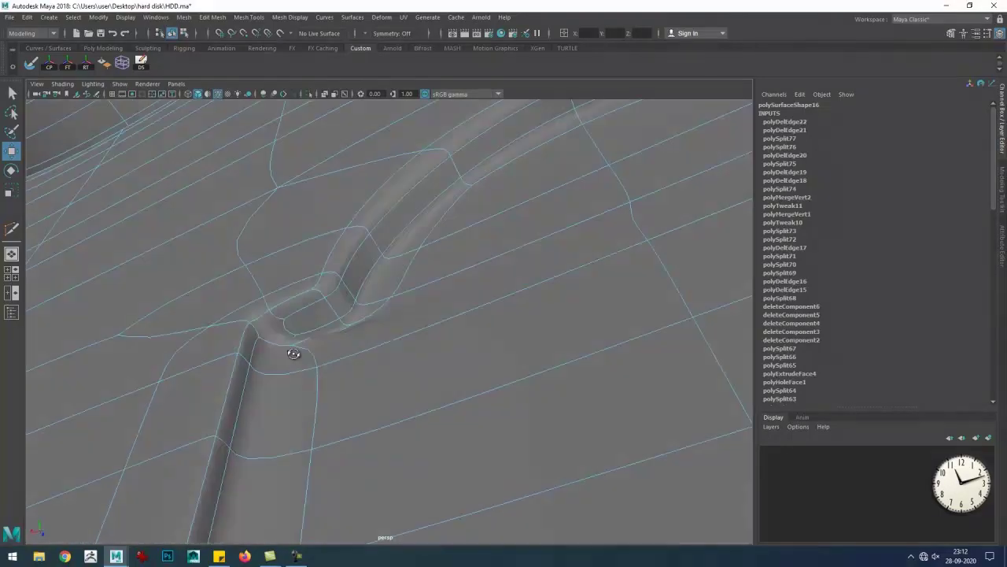
left_click_drag(323, 187, 467, 292)
left_click_drag(352, 213, 434, 394)
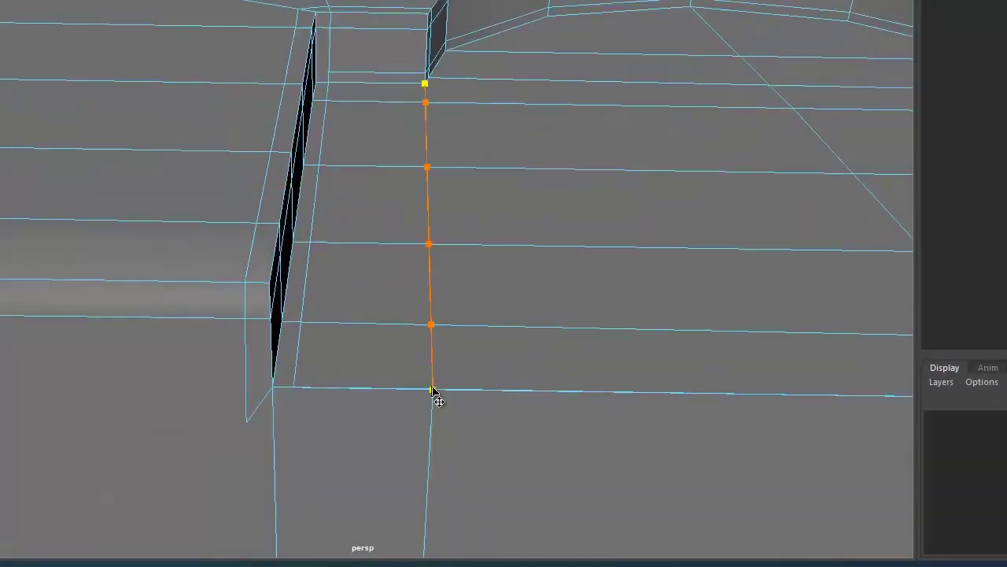
left_click(434, 394)
- Bridge the two selected open edges and delete the leftover stray faces
left_click(179, 453)
left_click(349, 428)
left_click_drag(349, 427, 181, 488)
left_click_drag(341, 284, 312, 481)
left_click(313, 475)
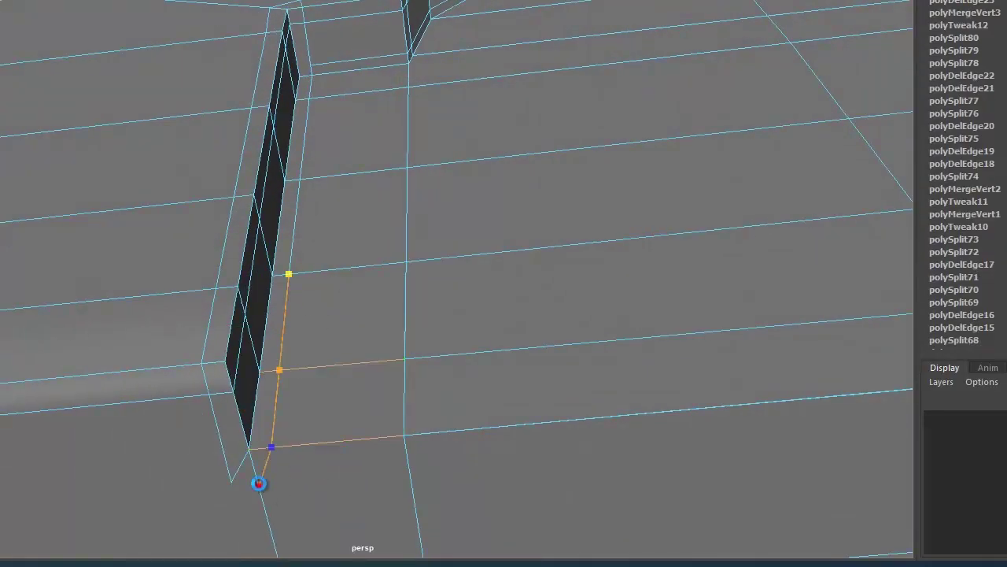
key("Delete")
scroll("down", 3)
- Cut a new edge from the groove corner across the face
left_click_drag(265, 466, 457, 243)
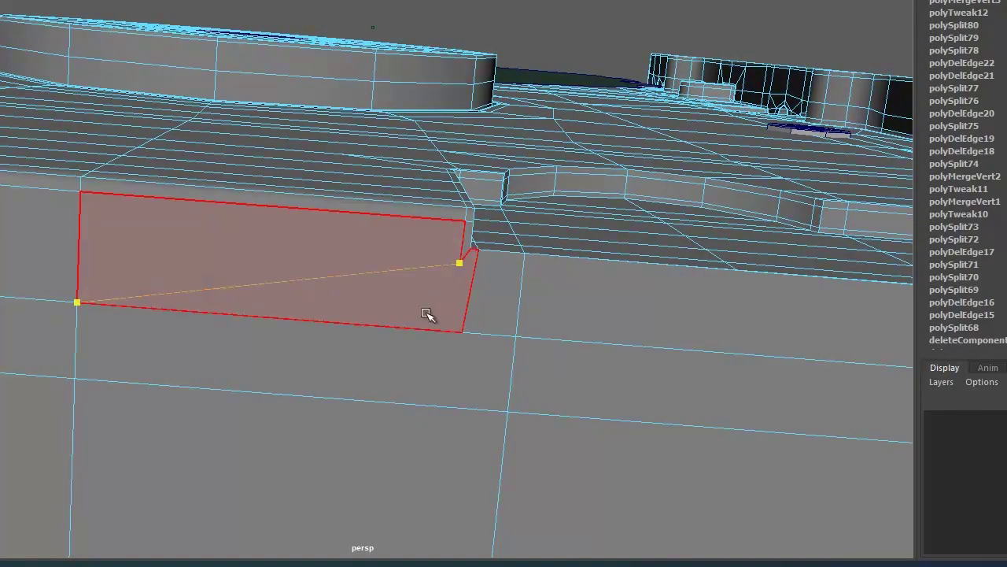
left_click(538, 344)
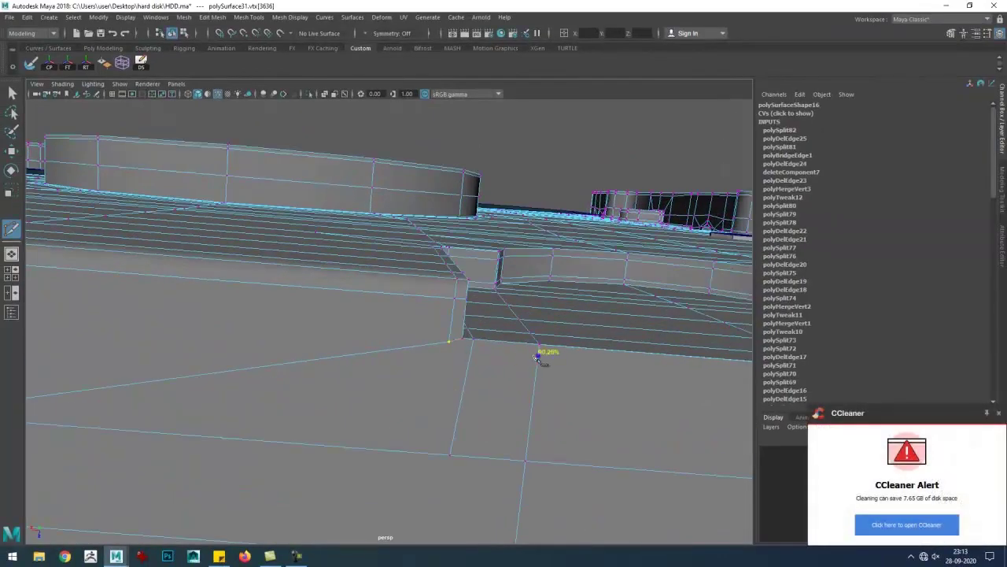
left_click(446, 342)
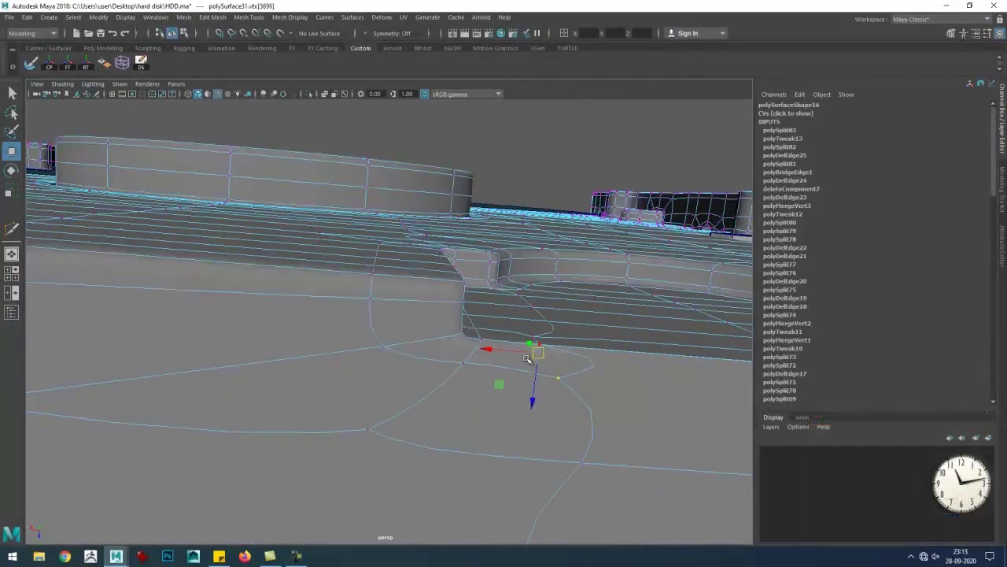
scroll("up", 3)
left_click_drag(528, 358, 397, 360)
left_click_drag(432, 292, 493, 216)
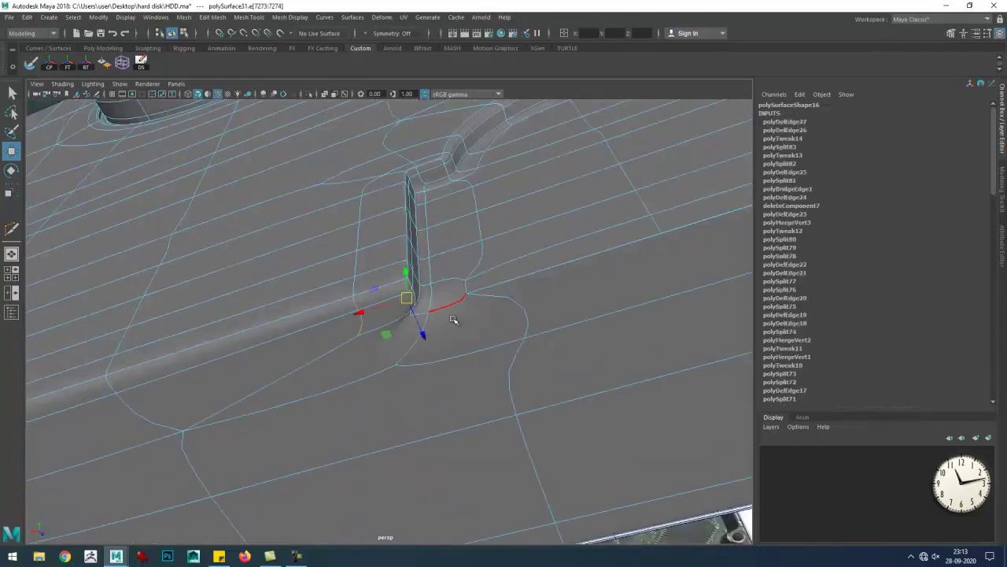
- Toggle smooth preview (3, then 1) to check how the groove smooths
key("w")
left_click_drag(418, 343, 438, 360)
key("3")
key("w")
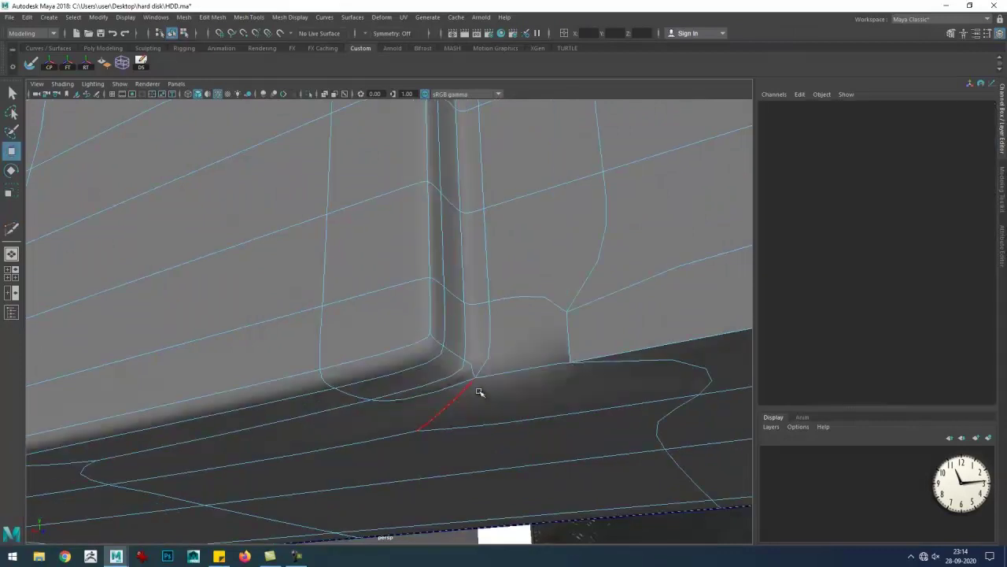
key("1")
key("w")
left_click_drag(407, 423, 462, 476)
- Resume Multi-Cut and add one more cut at the groove corner
key("ctrl+shift+x")
left_click(223, 461)
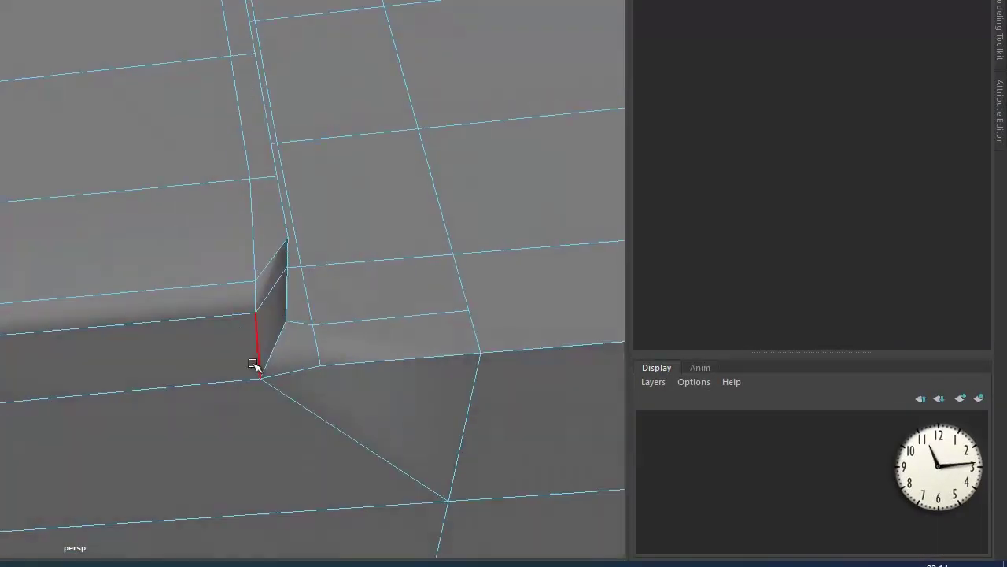
key("w")
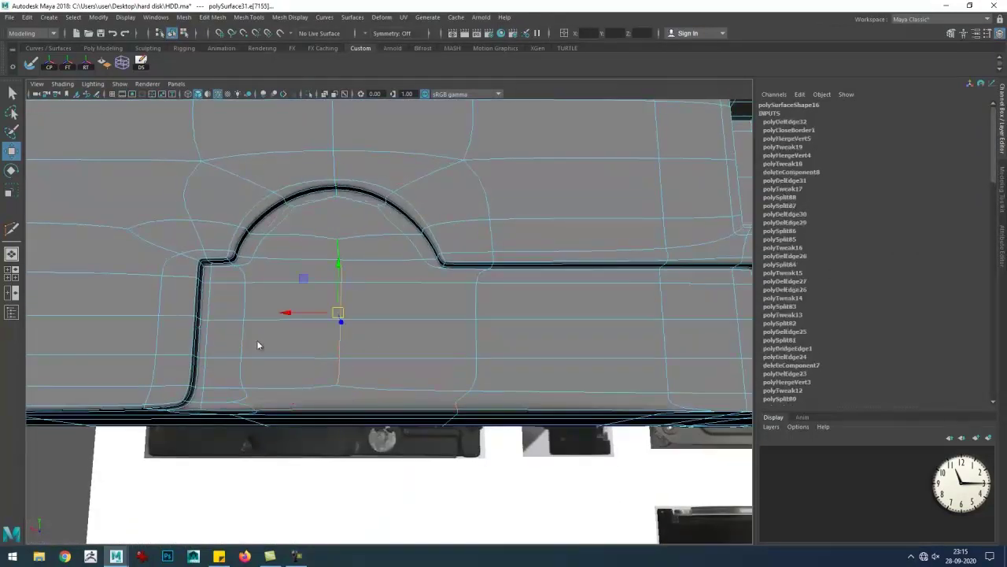
- Insert an edge loop along the slot wall, then tumble around the groove's arc to inspect edges
left_click_drag(328, 340, 296, 329)
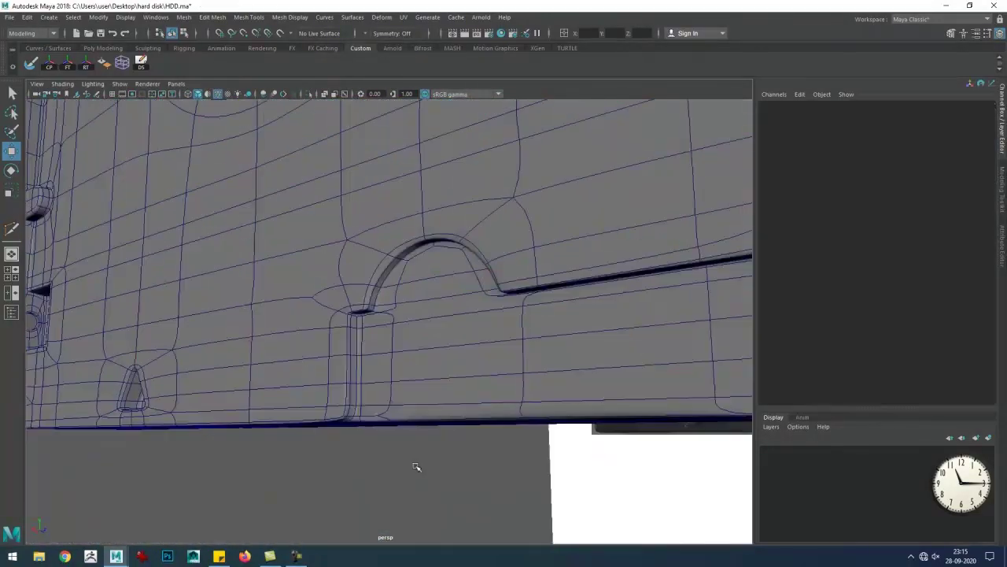
key("w")
left_click_drag(283, 405, 205, 384)
left_click(182, 374)
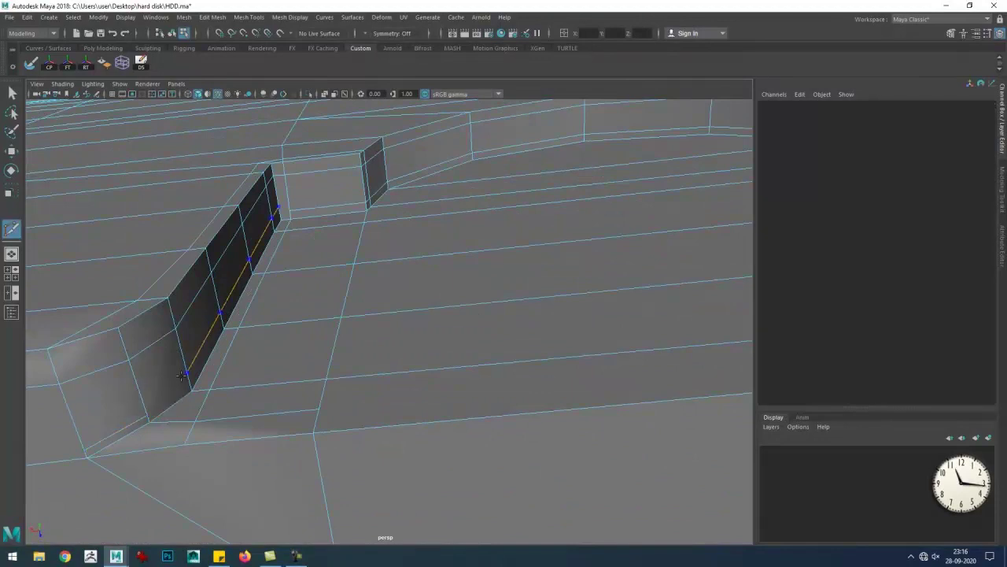
left_click_drag(264, 340, 285, 325)
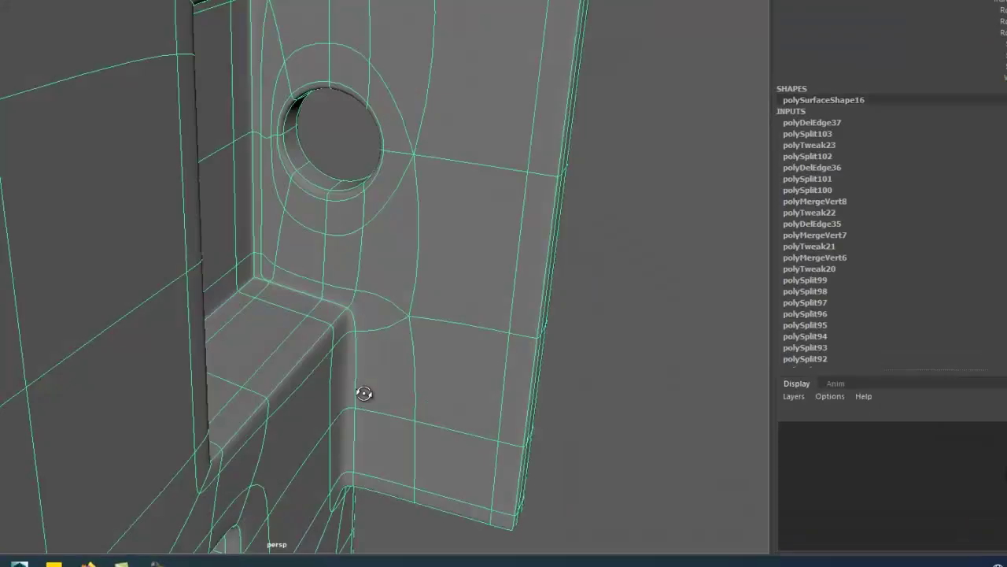
left_click_drag(58, 407, 299, 354)
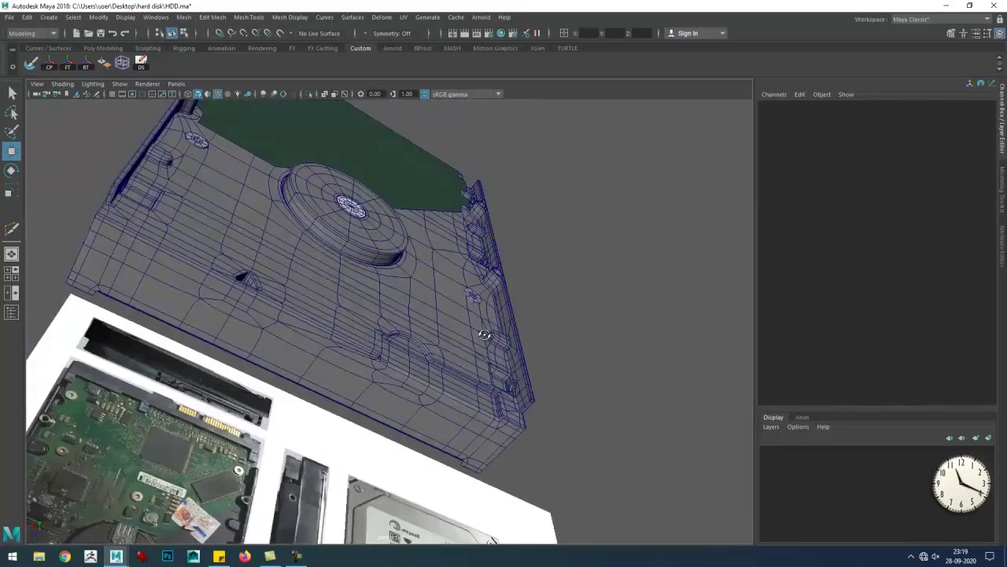
- Create a new polygon cube beside the arched groove
left_click_drag(462, 396, 429, 351)
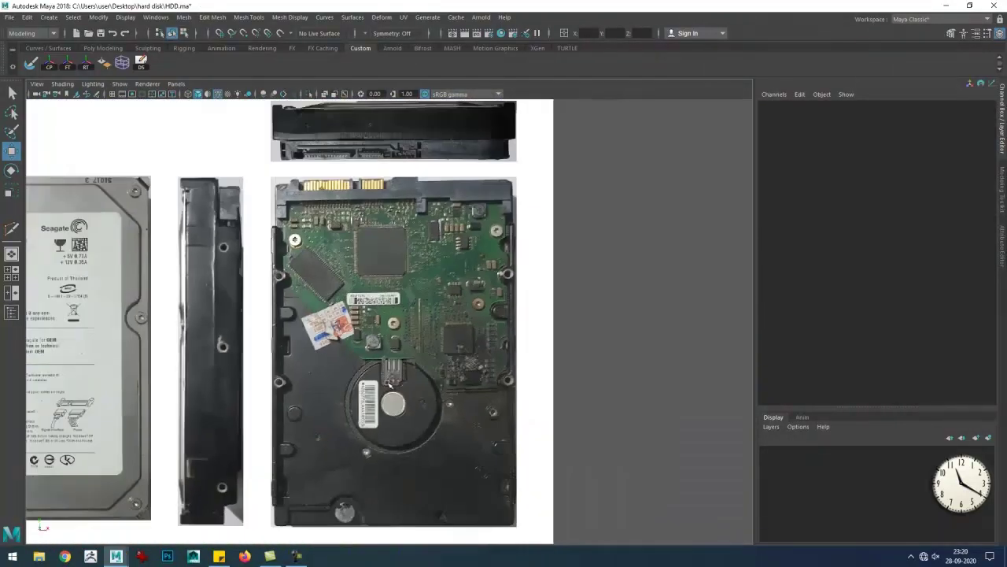
left_click(416, 327)
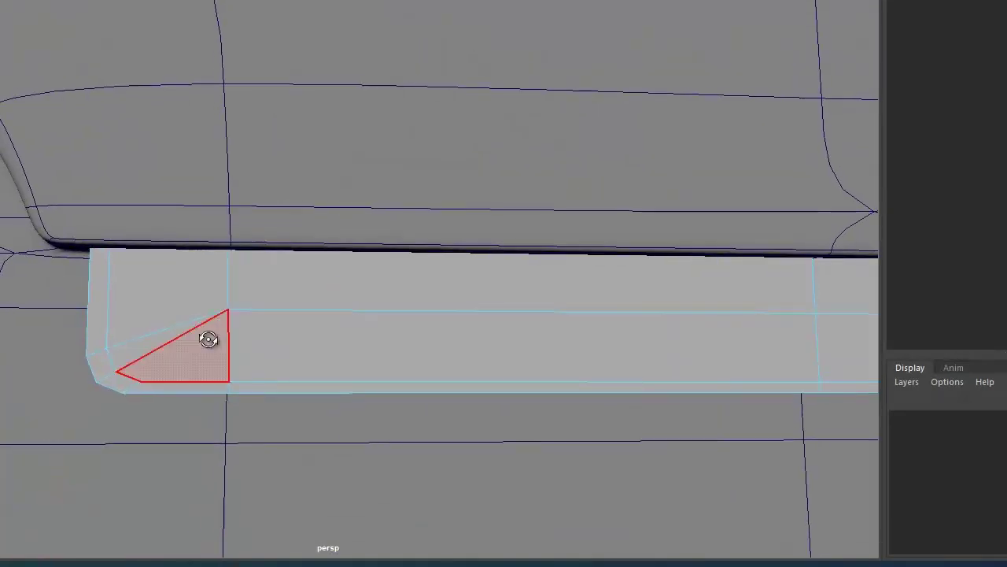
left_click_drag(208, 339, 277, 301)
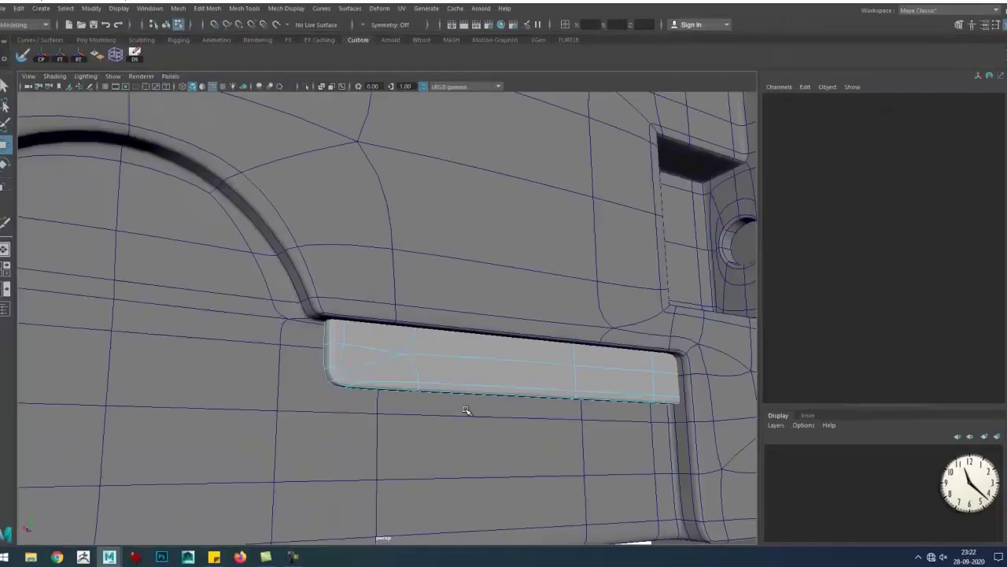
- Fit the thin slab into the recess beside the arch, checking it with Isolate Select
key("ctrl+1")
left_click_drag(501, 259, 441, 330)
key("alt+shift+d")
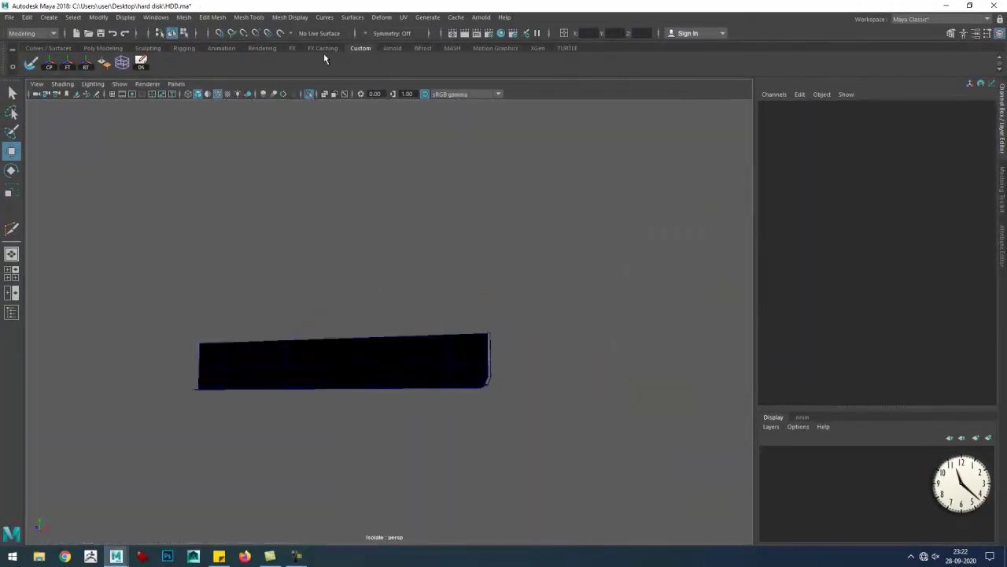
key("ctrl+1")
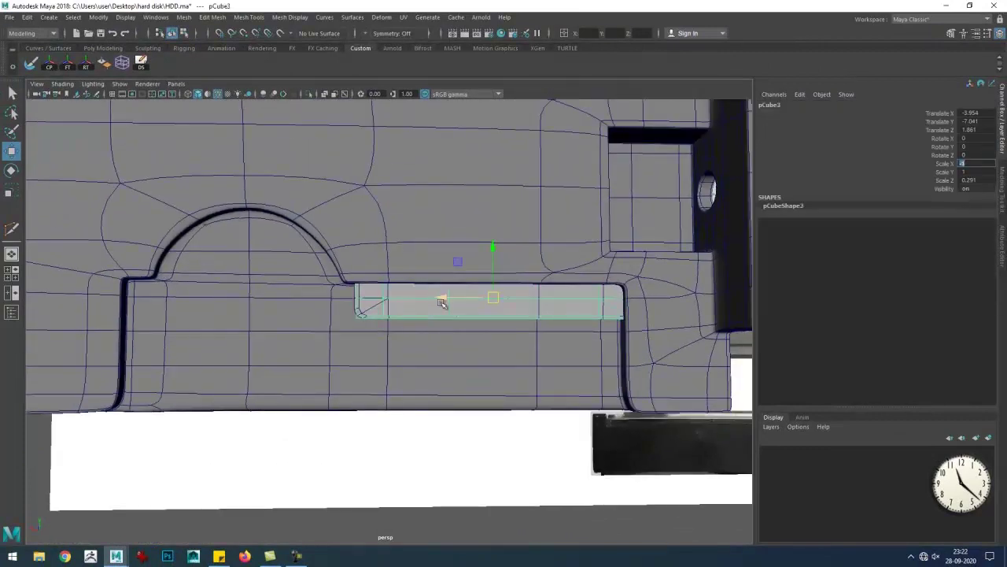
left_click_drag(441, 303, 208, 317)
scroll("down", 3)
left_click_drag(424, 254, 469, 544)
key("ctrl+1")
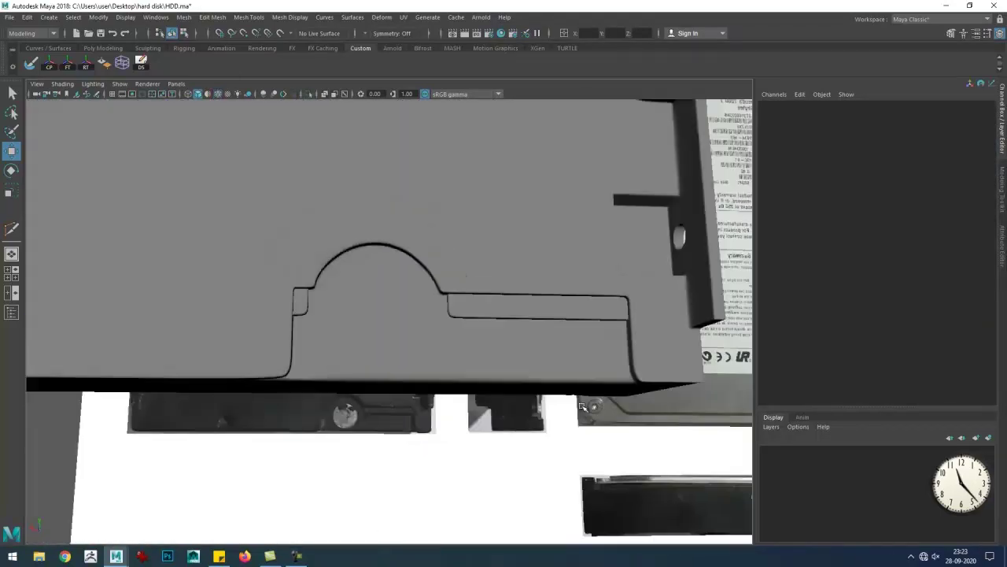
scroll("up", 3)
scroll("up", 3)
- Select the drive body's face beside the octagon and isolate that area
scroll("up", 3)
left_click(403, 351)
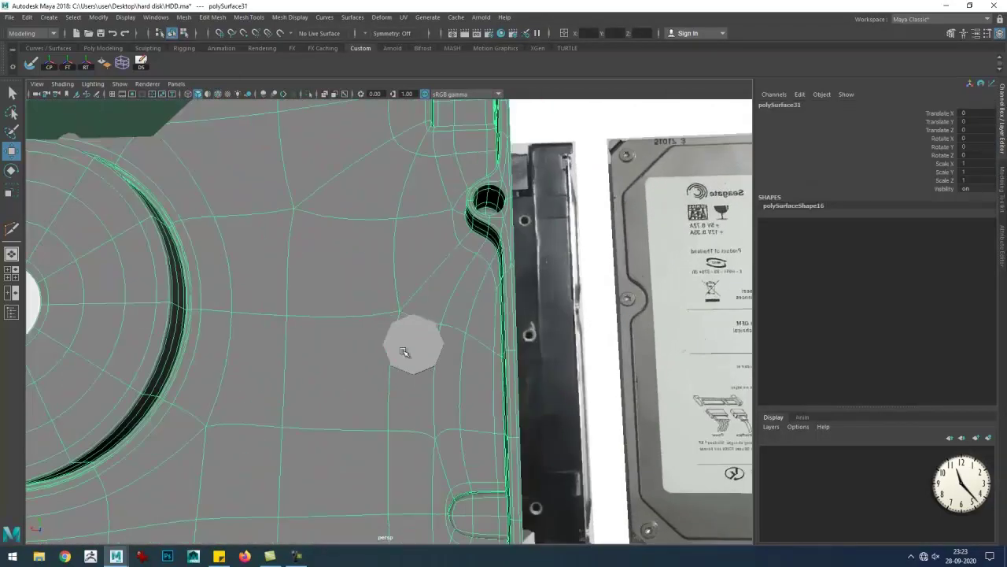
left_click(404, 352)
left_click_drag(404, 386, 373, 360)
scroll("up", 3)
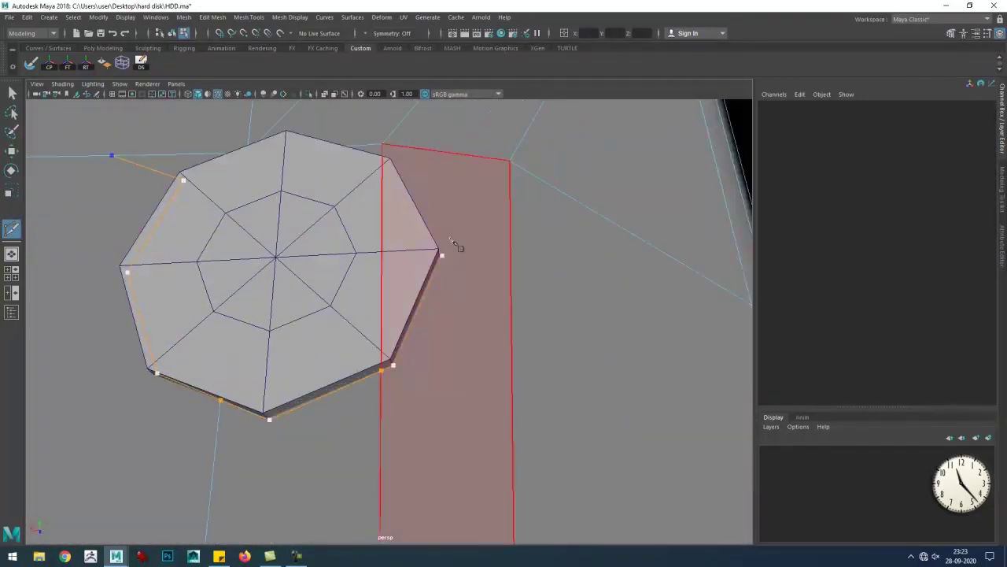
left_click_drag(454, 244, 505, 394)
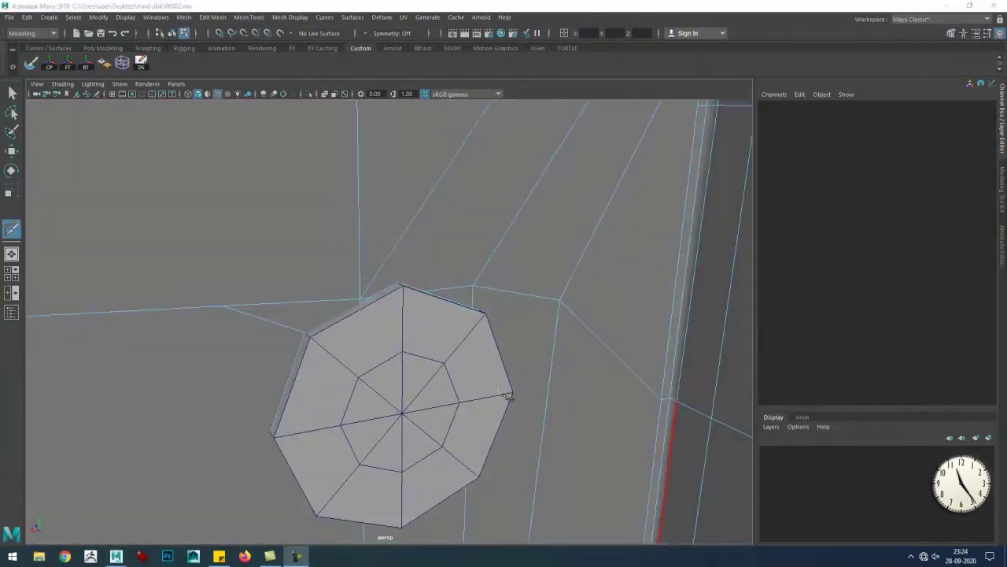
key("w")
left_click(427, 326)
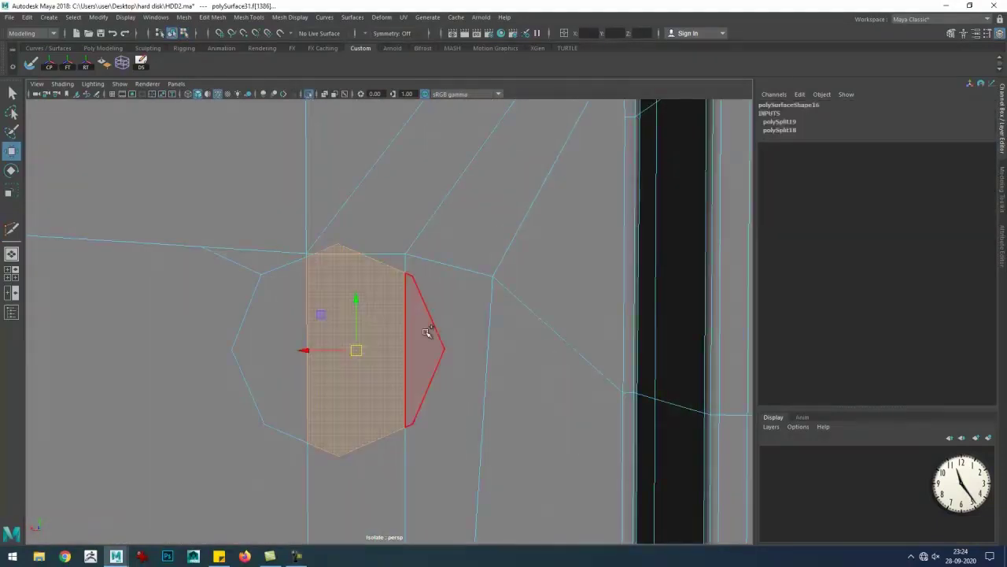
key("ctrl+1")
left_click_drag(446, 363, 414, 327)
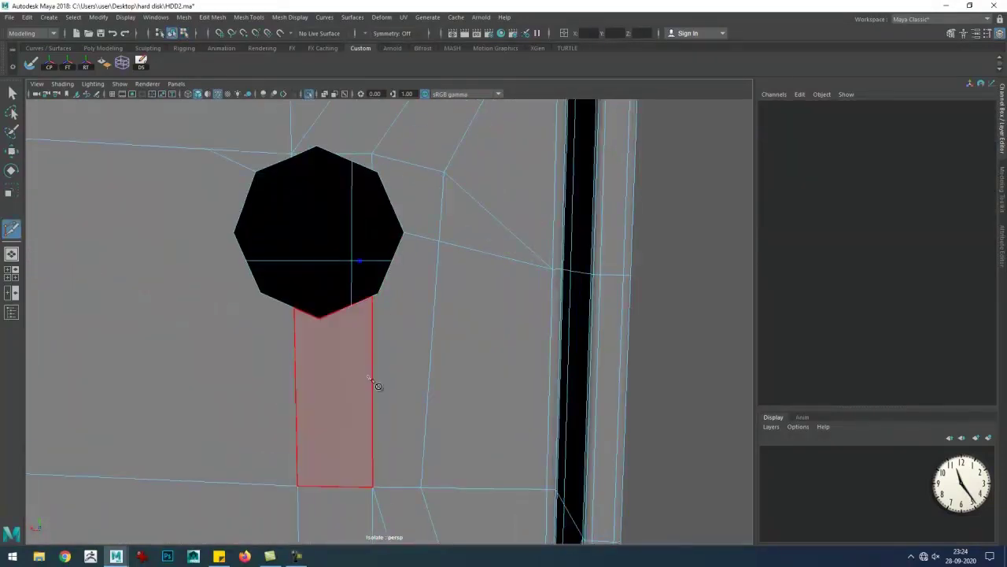
left_click_drag(517, 491, 360, 334)
- Multi-Cut new edges from the hole's edge to the surrounding edges and commit them
left_click(404, 418)
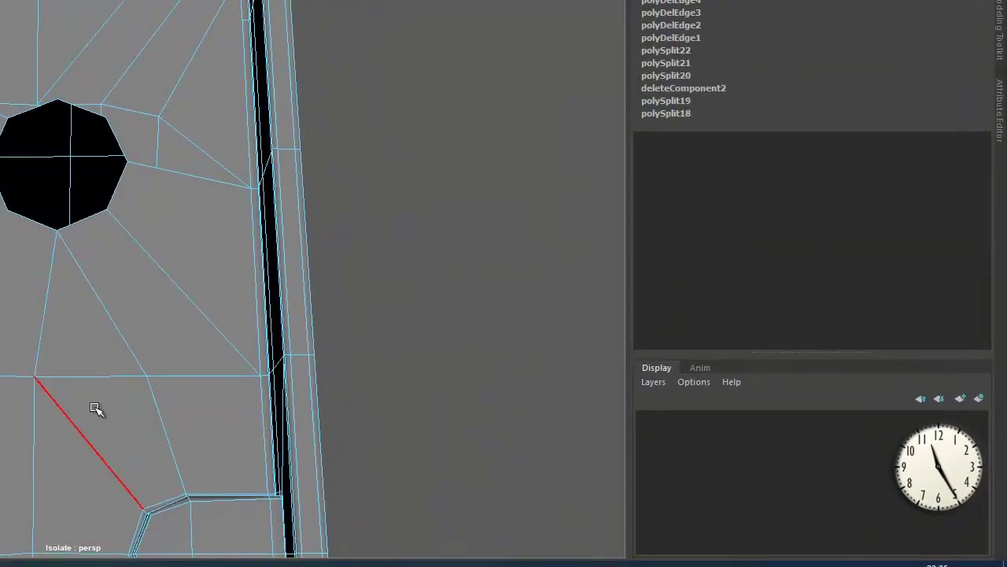
key("Return")
left_click_drag(108, 375, 207, 213)
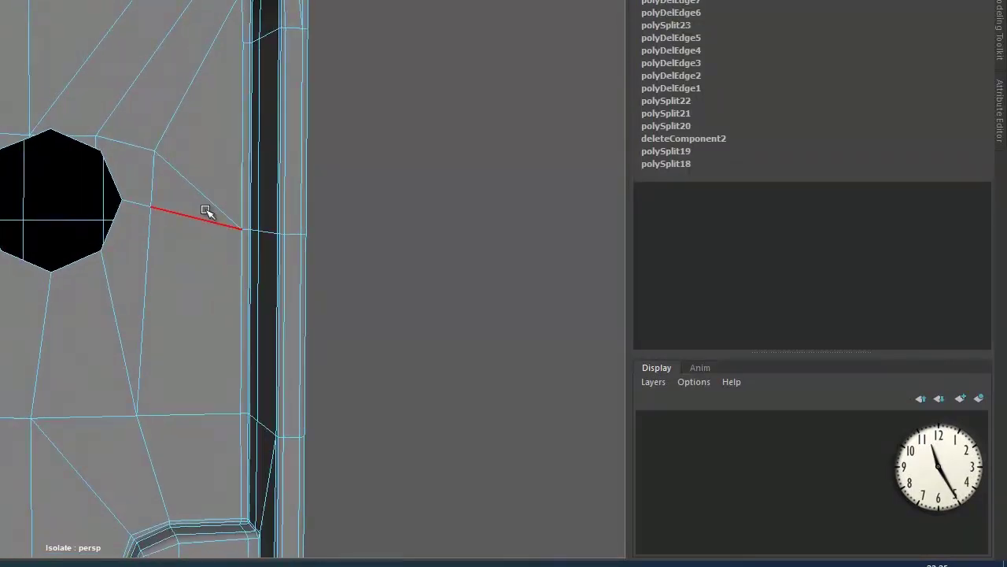
scroll("down", 3)
key("y")
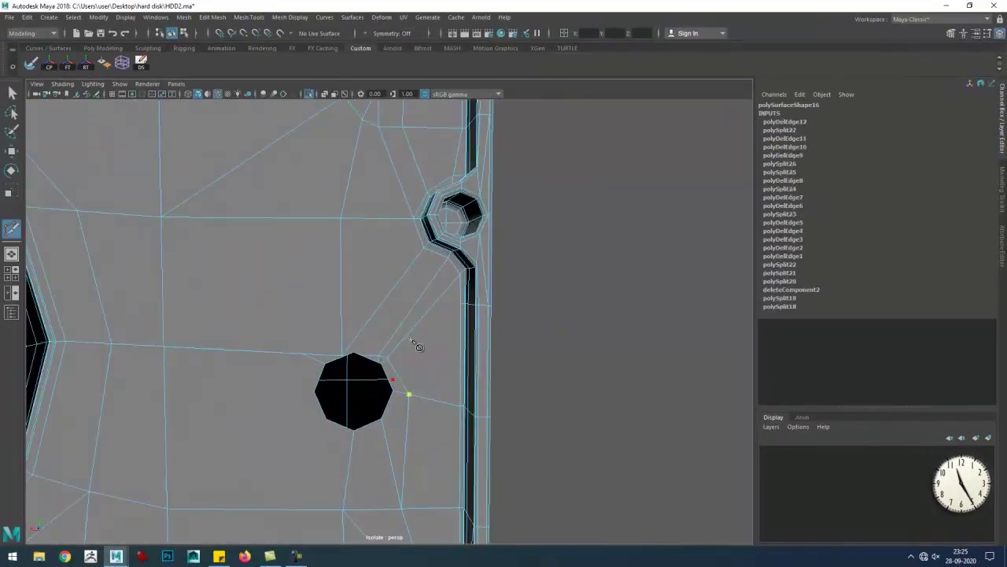
left_click(321, 266)
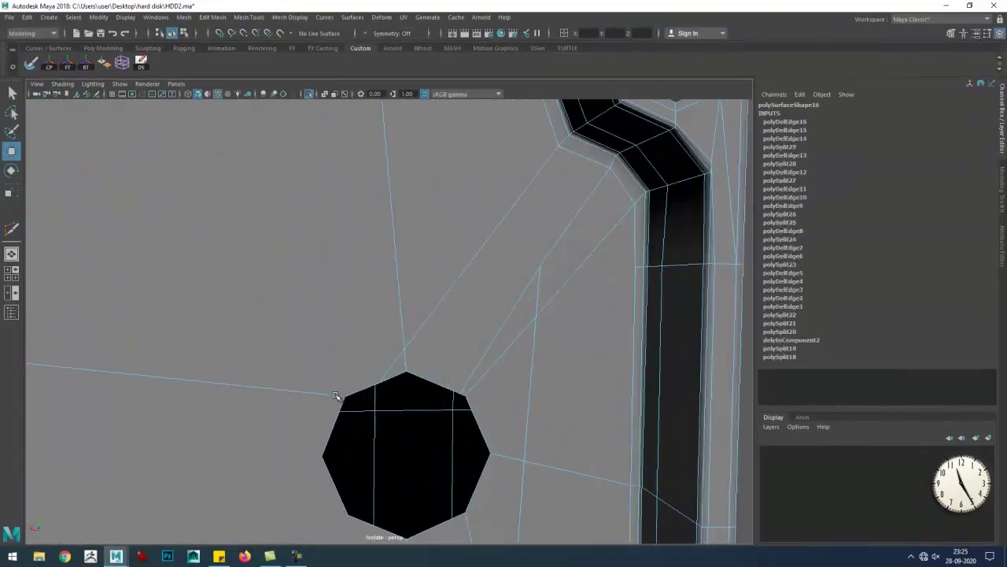
left_click(388, 388)
left_click(191, 212)
key("Return")
- Cut from a vertex beside the hole to the side channel edge
scroll("up", 3)
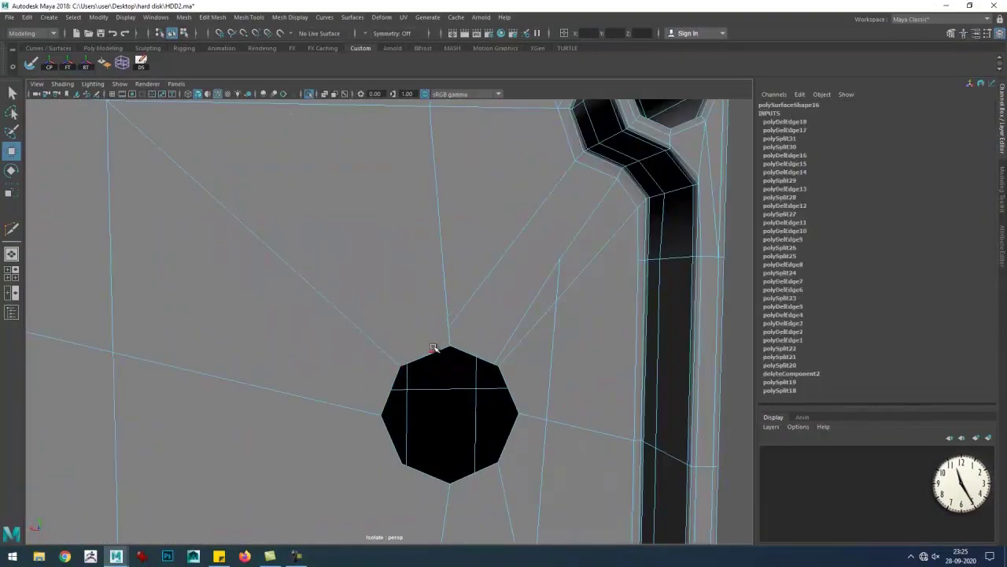
key("w")
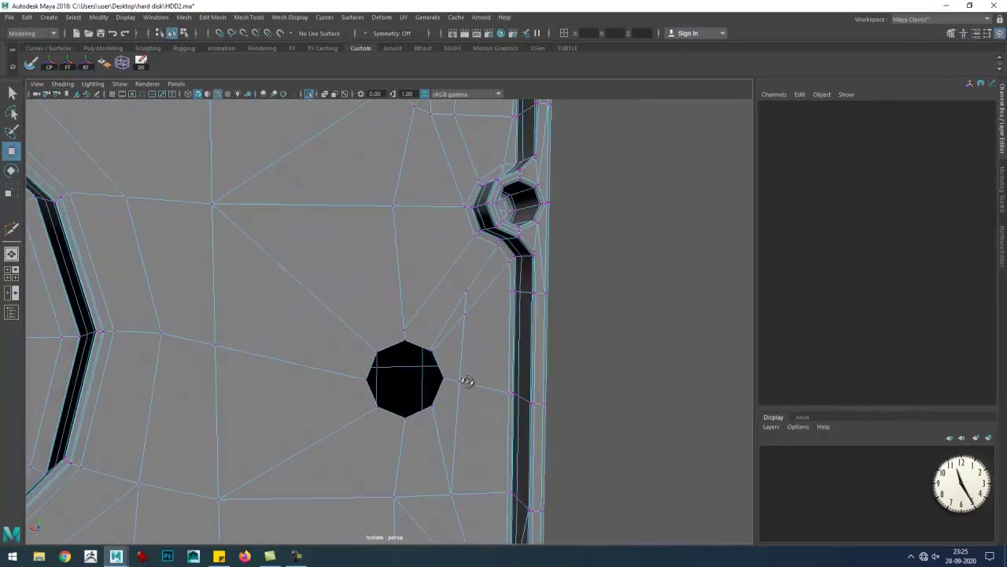
left_click(412, 349)
key("F10")
left_click_drag(128, 259, 58, 271)
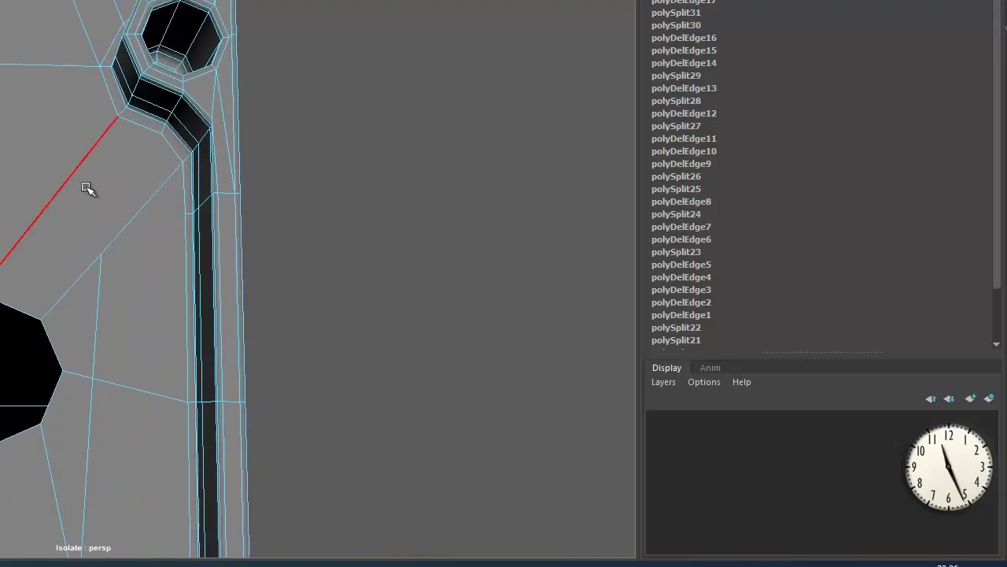
left_click(44, 315)
key("Return")
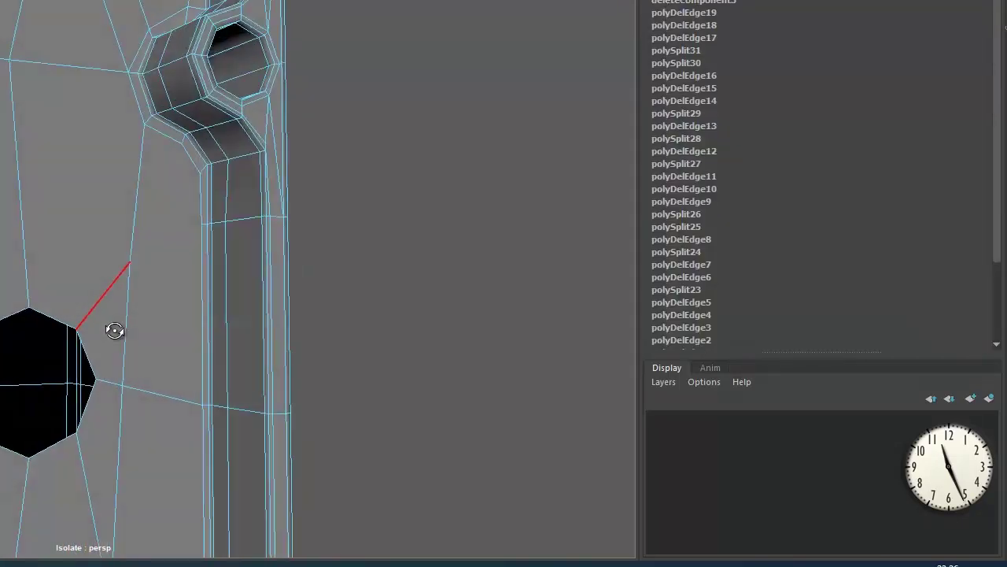
- Select and tweak the plate vertices below and near the round hole
scroll("down", 3)
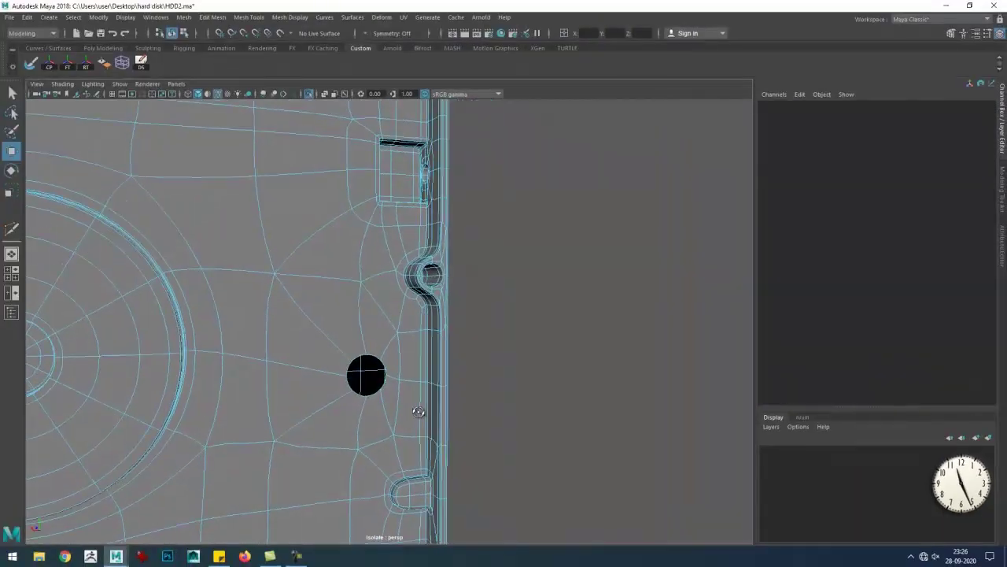
scroll("up", 3)
key("F8")
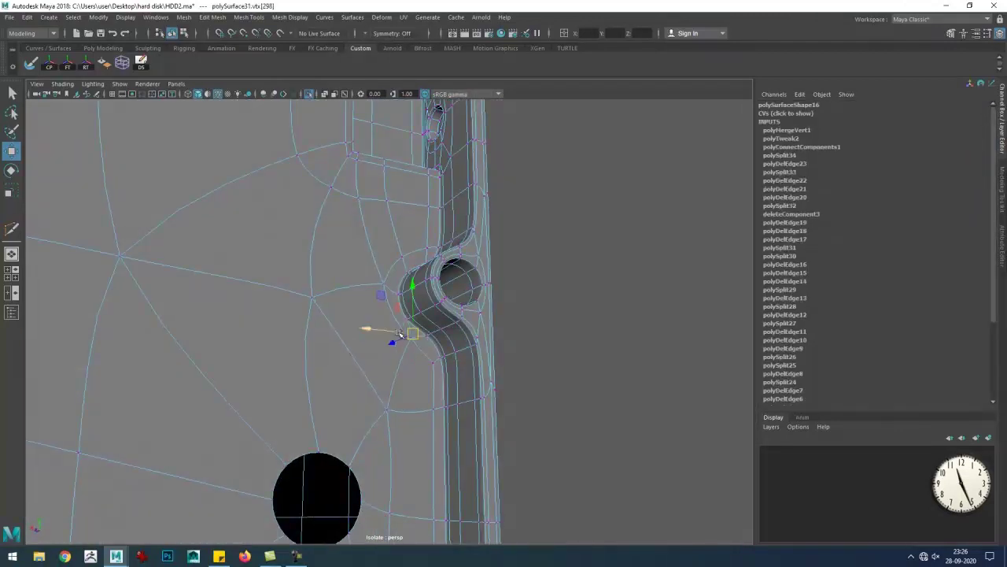
scroll("down", 3)
scroll("up", 3)
key("F9")
scroll("down", 3)
left_click(304, 401)
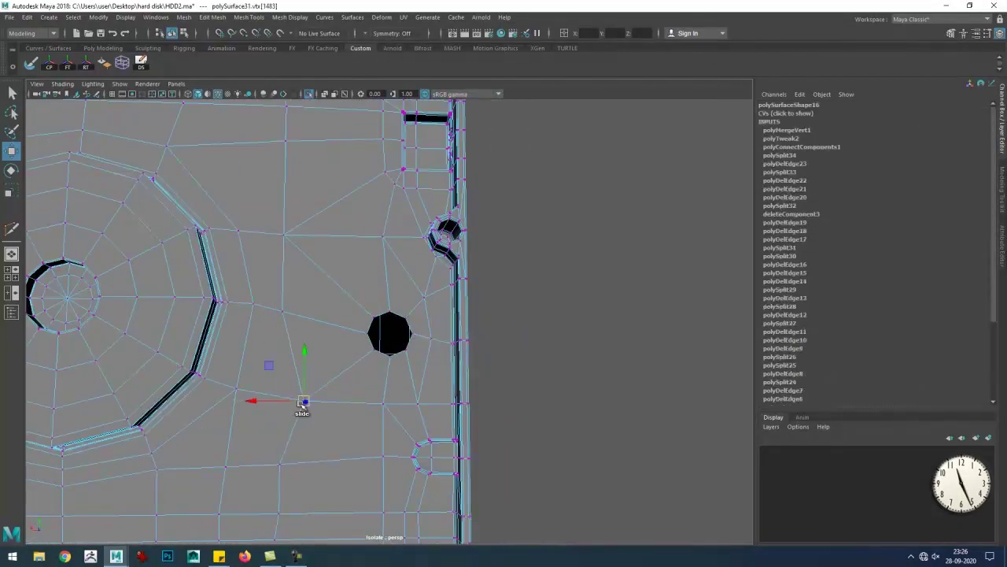
scroll("down", 3)
left_click(327, 416)
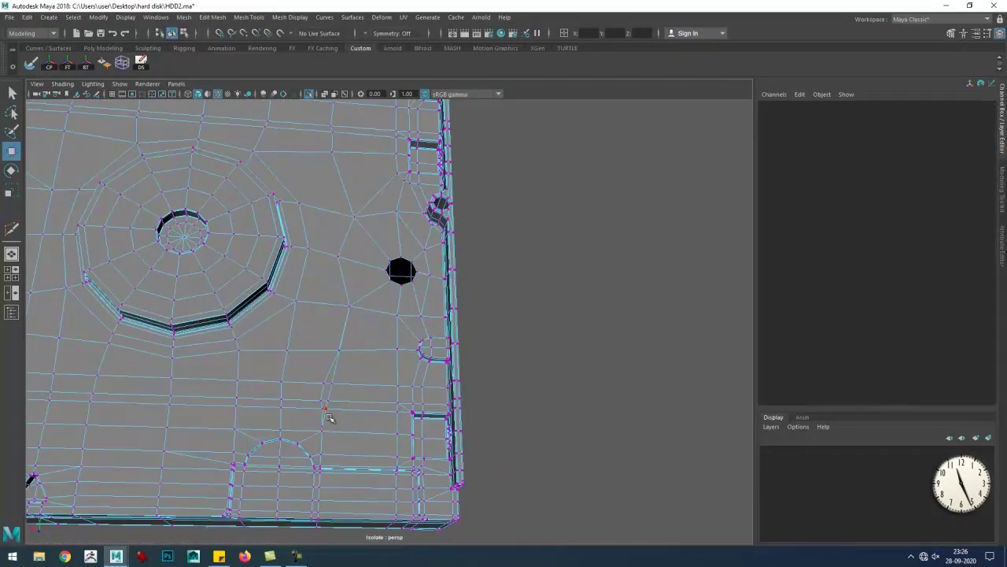
scroll("up", 3)
key("F9")
left_click(372, 293)
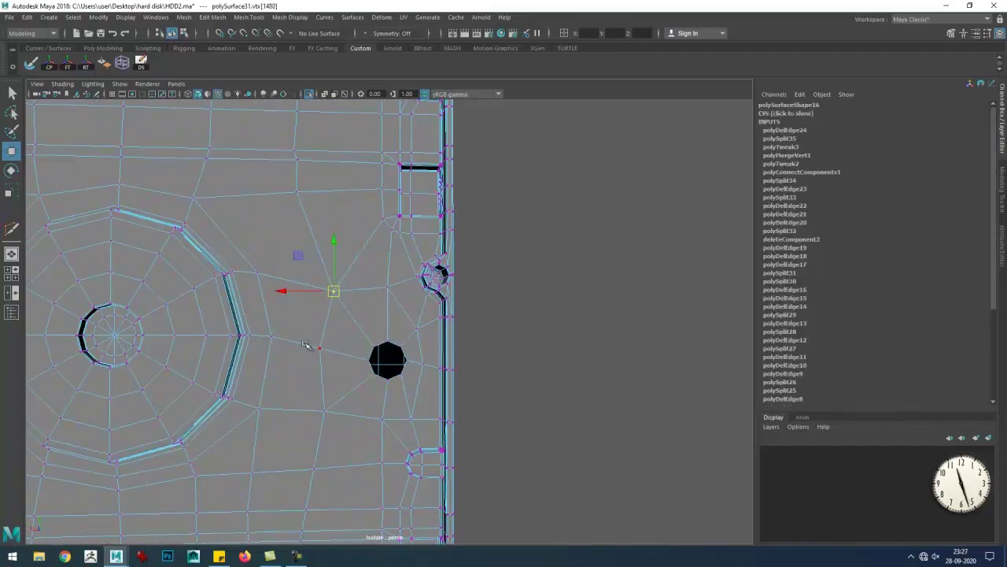
scroll("up", 3)
- Slide an edge along the surface and bridge the selected edges across the hole
left_click_drag(347, 351, 389, 435)
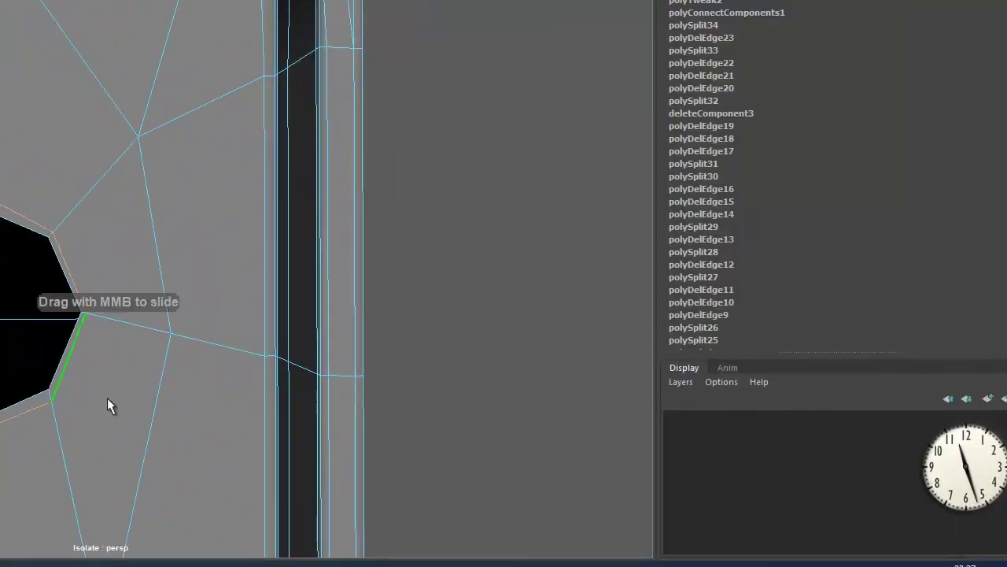
scroll("down", 3)
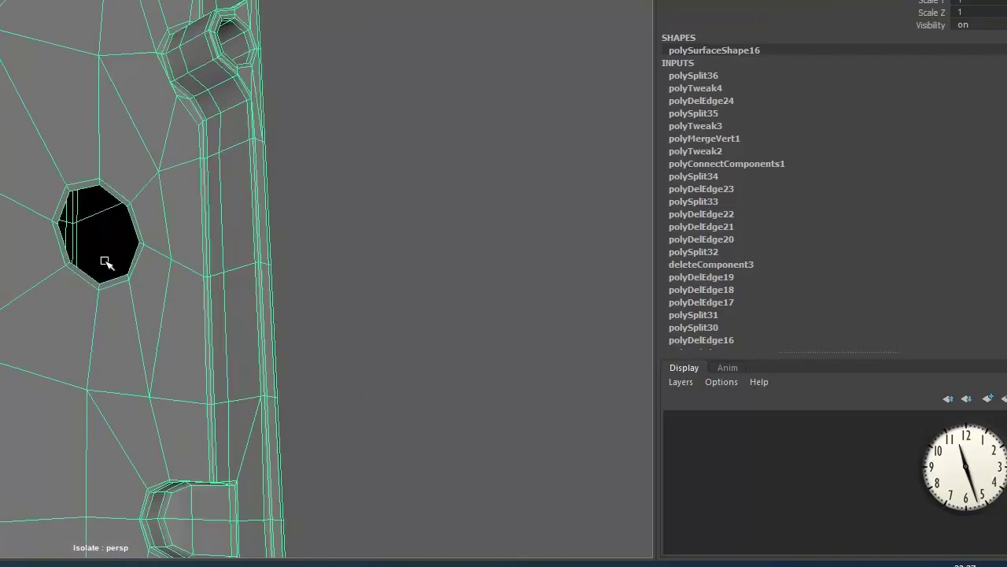
left_click_drag(101, 263, 135, 218)
left_click(153, 211)
scroll("up", 3)
left_click_drag(238, 181, 259, 379)
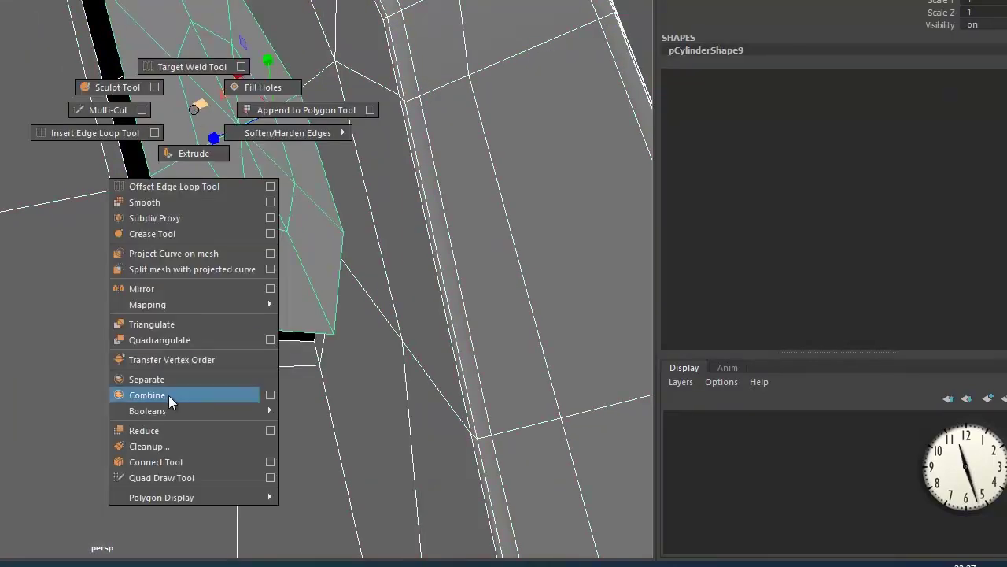
left_click(519, 417)
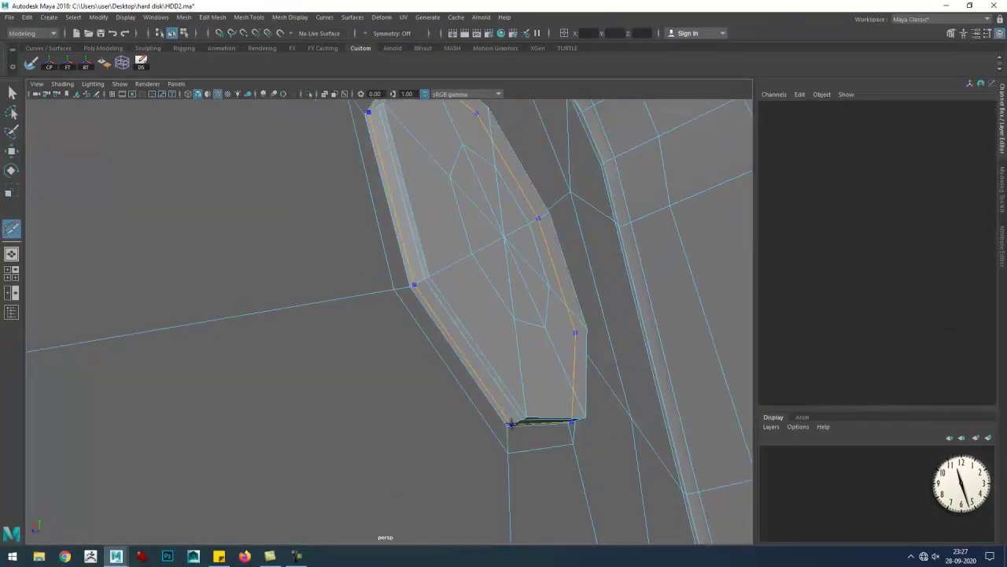
left_click_drag(514, 420, 441, 384)
scroll("down", 3)
key("w")
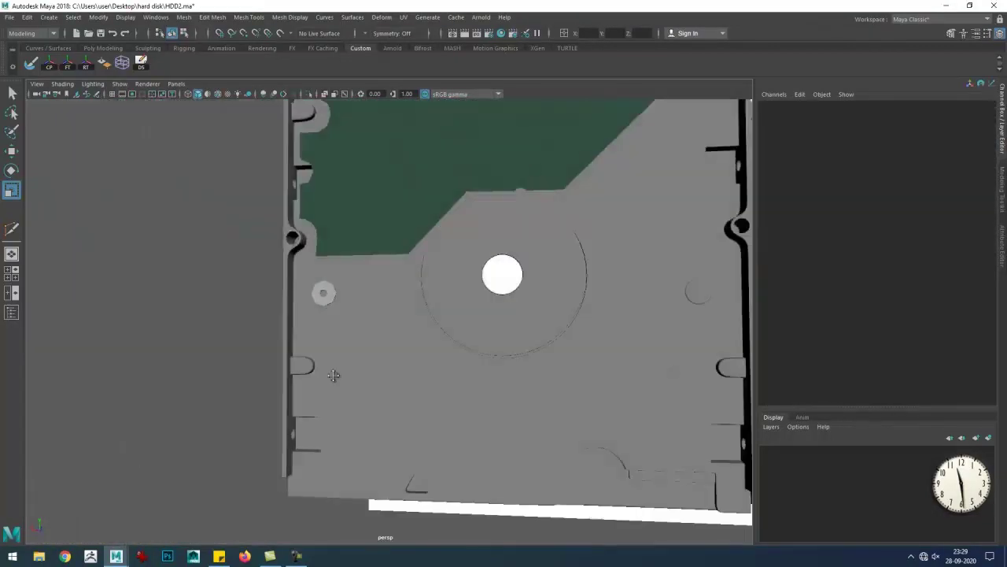
- Multi-Cut a new edge across the pCylinder18 octagon and commit it
left_click(331, 338)
key("f")
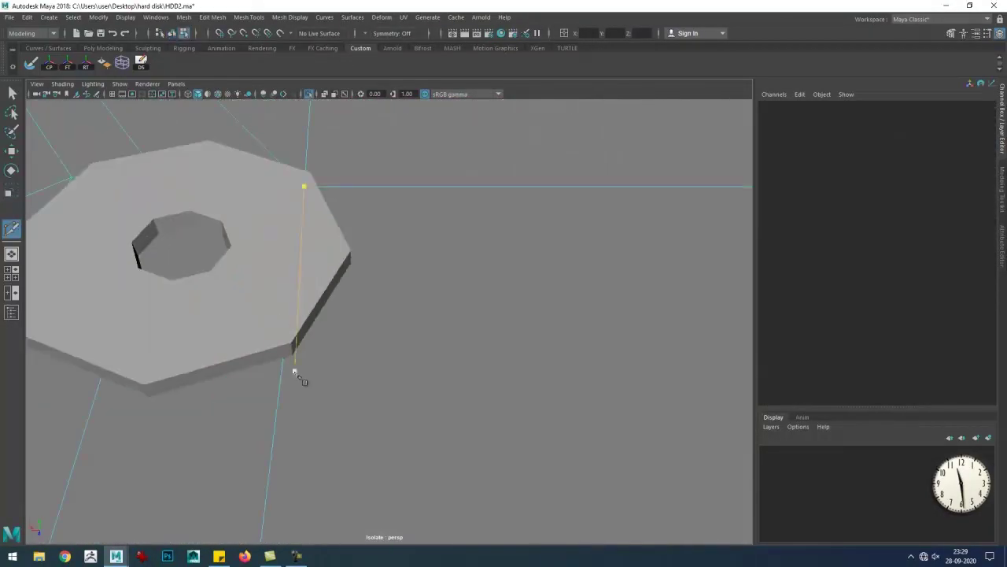
left_click(497, 342)
left_click_drag(378, 364, 288, 311)
scroll("up", 3)
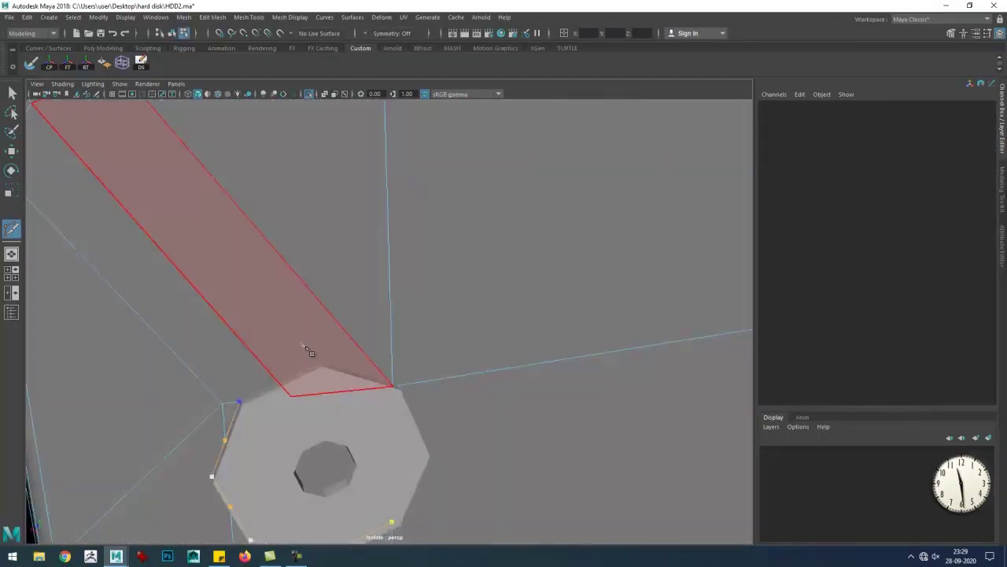
left_click(398, 386)
key("w")
left_click(409, 259)
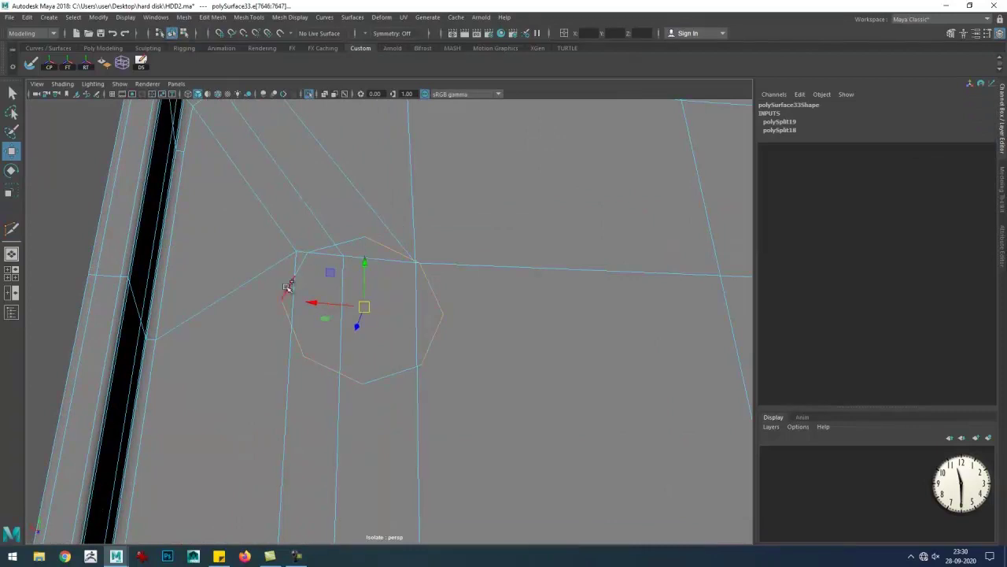
left_click(369, 331)
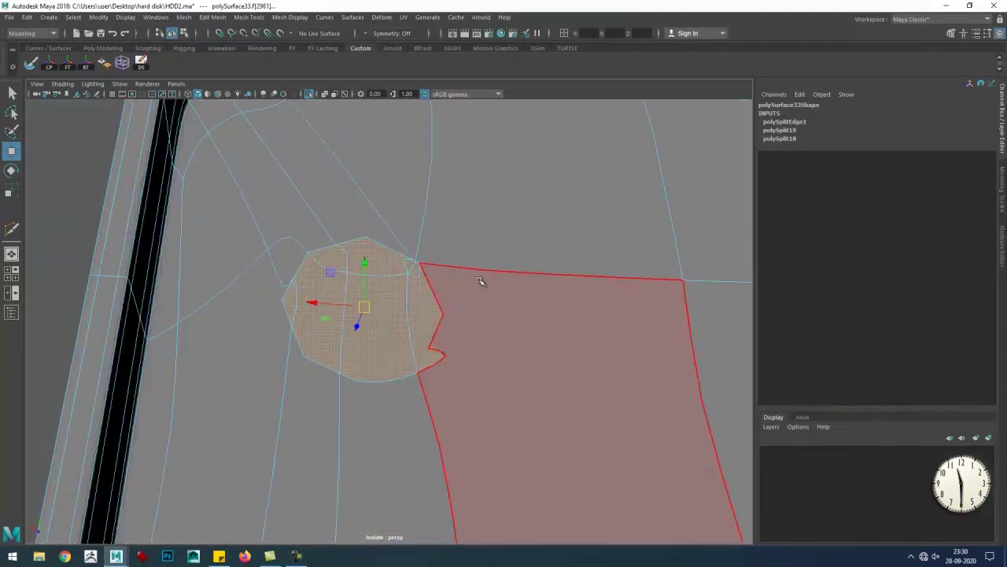
left_click_drag(480, 281, 353, 341)
left_click_drag(353, 342, 555, 437)
left_click_drag(393, 270, 400, 330)
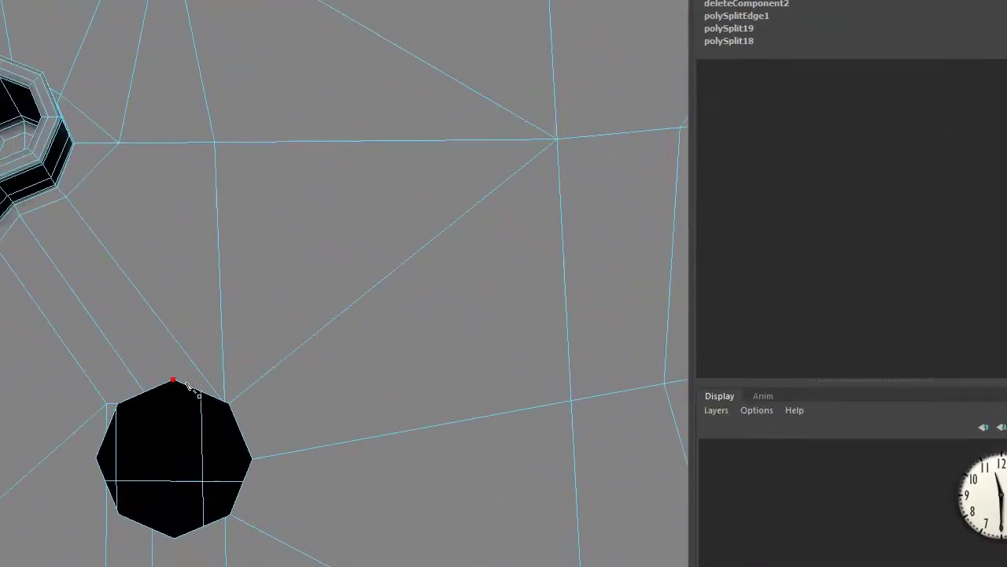
key("Return")
- Add a cut on the plate edge near the hole, abandoning the channel-corner attempt
left_click_drag(234, 362, 231, 480)
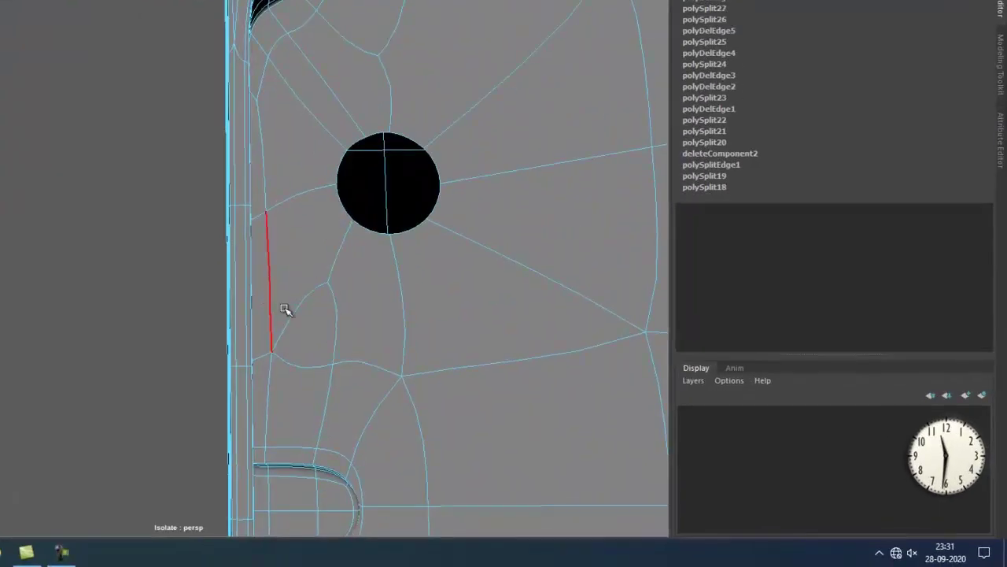
left_click_drag(203, 293, 218, 178)
left_click(216, 63)
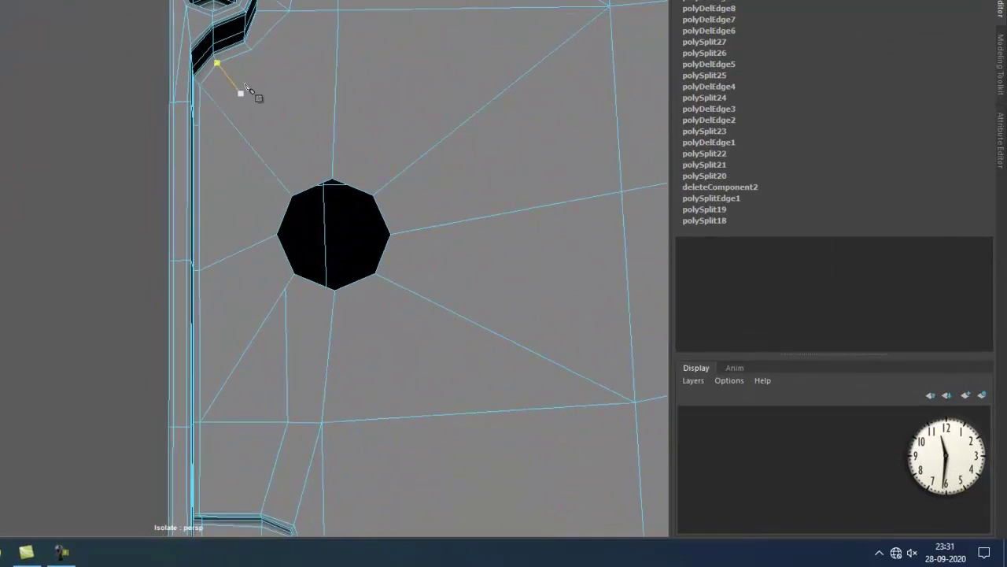
left_click(250, 422)
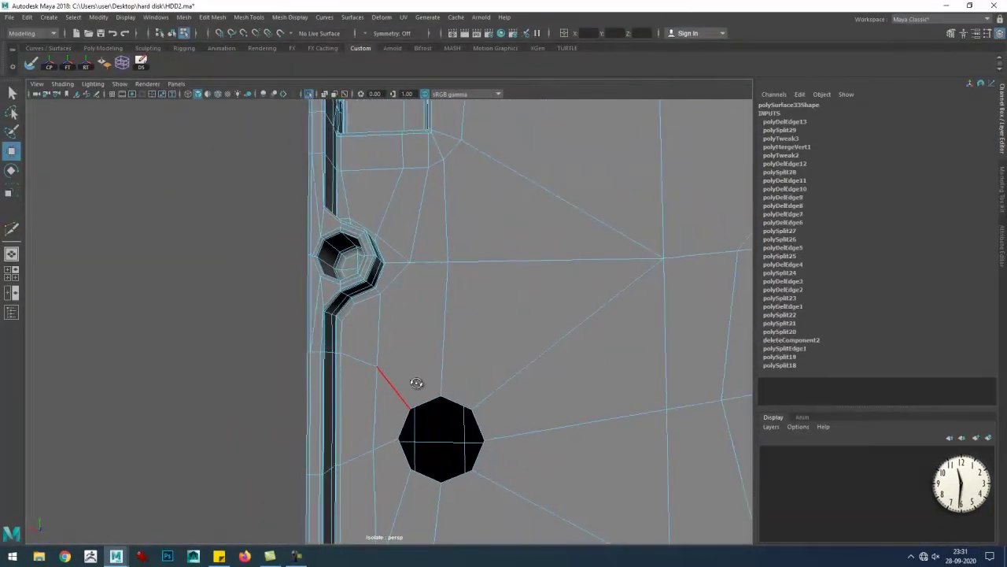
left_click(378, 367)
key("Return")
left_click_drag(226, 152, 59, 278)
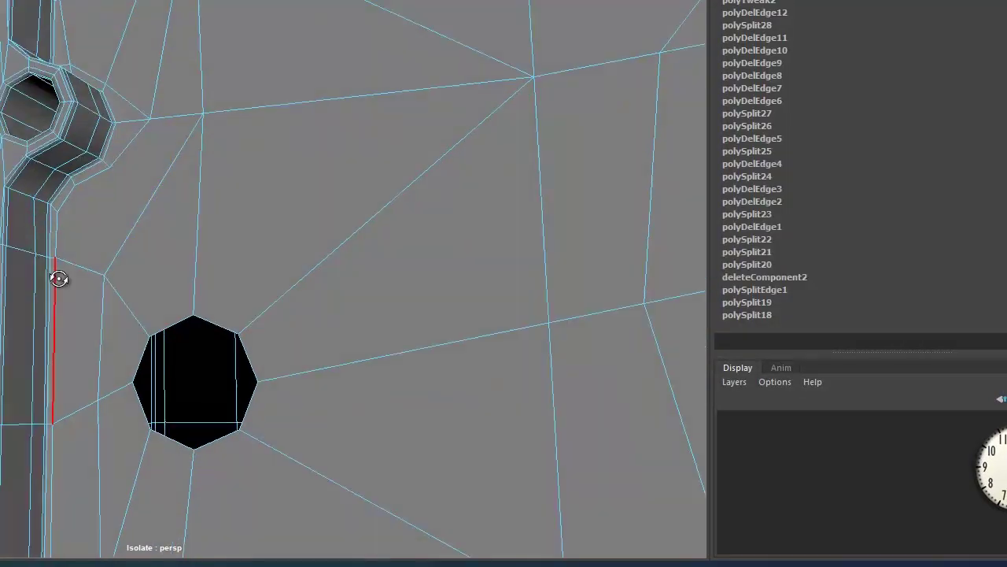
scroll("down", 3)
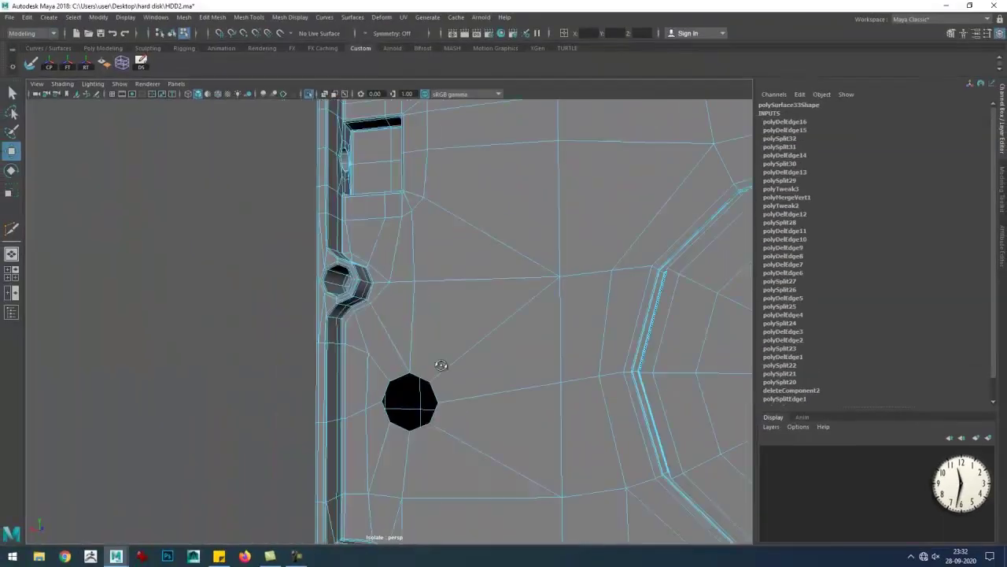
- Select the whole plate mesh and inspect it from below
key("w")
left_click_drag(451, 279, 468, 399)
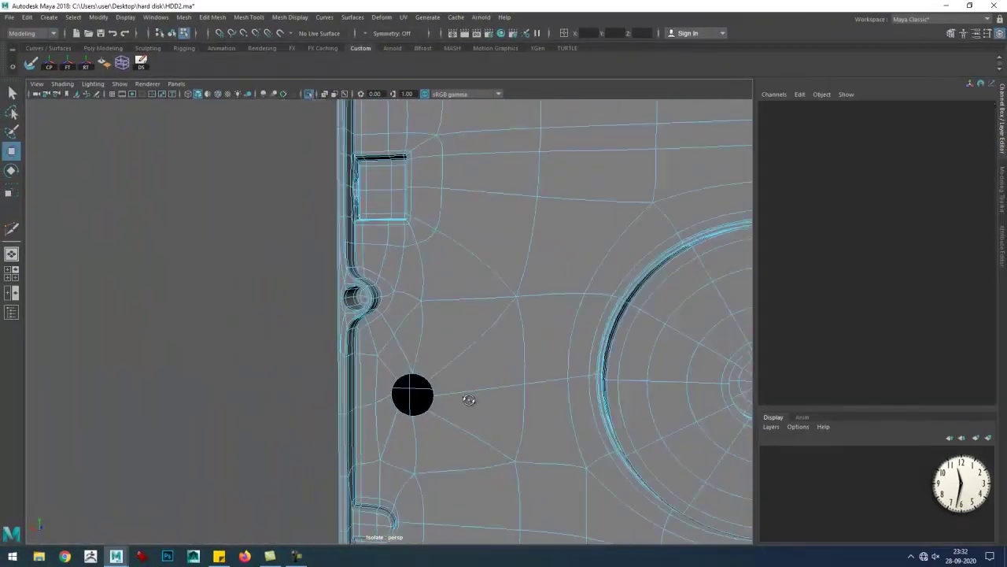
left_click(411, 321)
left_click_drag(427, 342, 400, 409)
scroll("down", 3)
scroll("up", 3)
- Select the pCylinder18 octagon's open side edges and Bridge them
key("y")
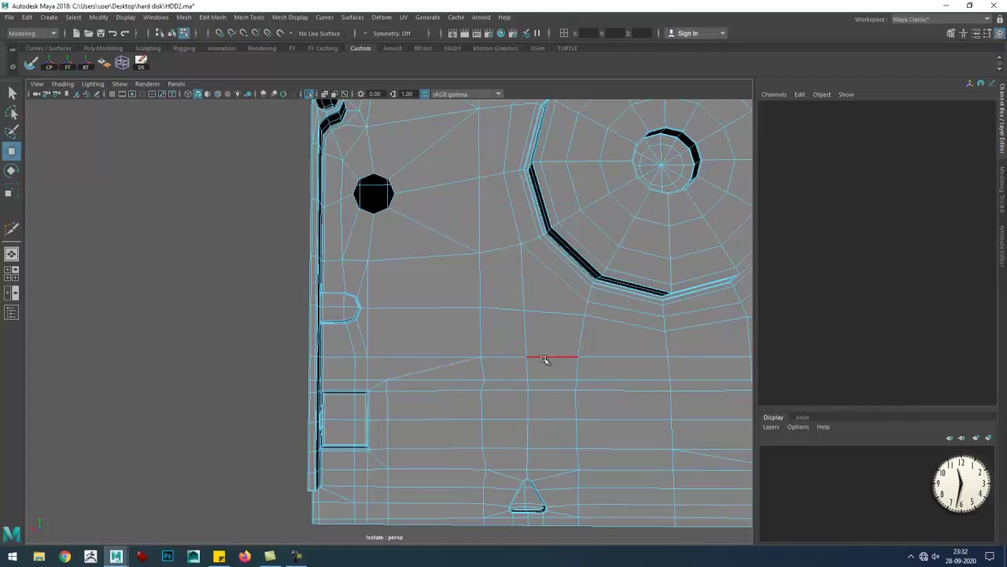
left_click_drag(544, 360, 333, 418)
scroll("up", 3)
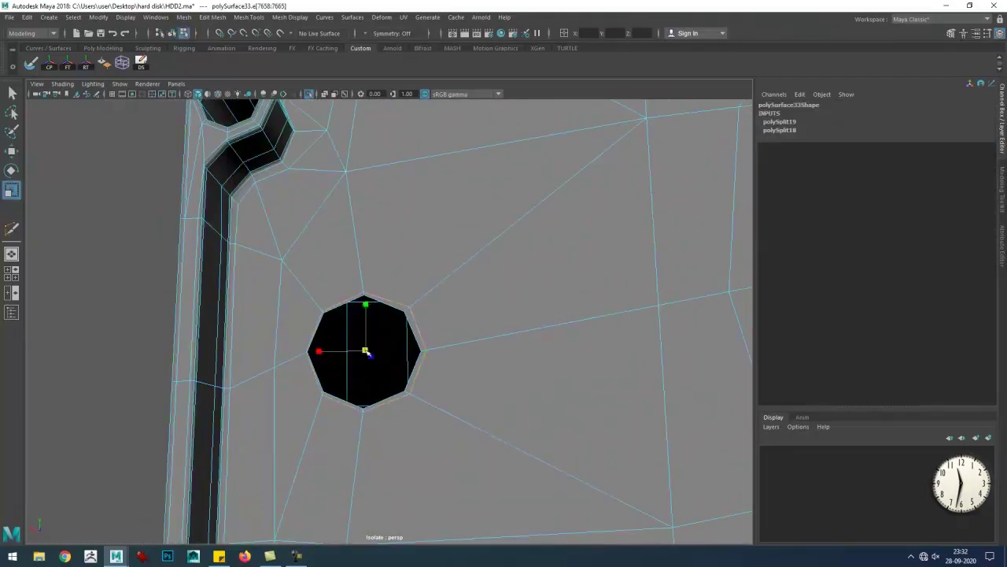
scroll("up", 3)
key("y")
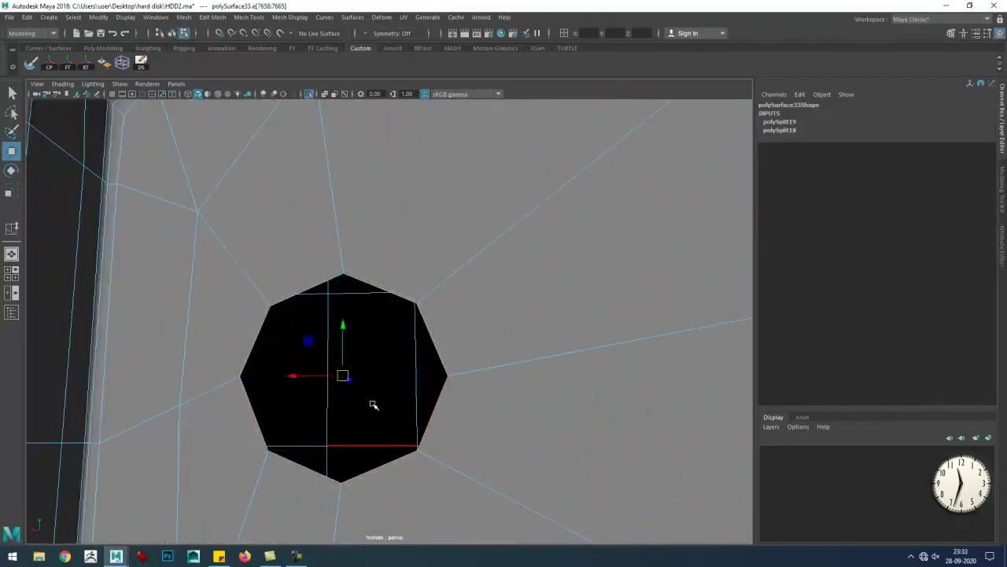
scroll("down", 3)
left_click(395, 336)
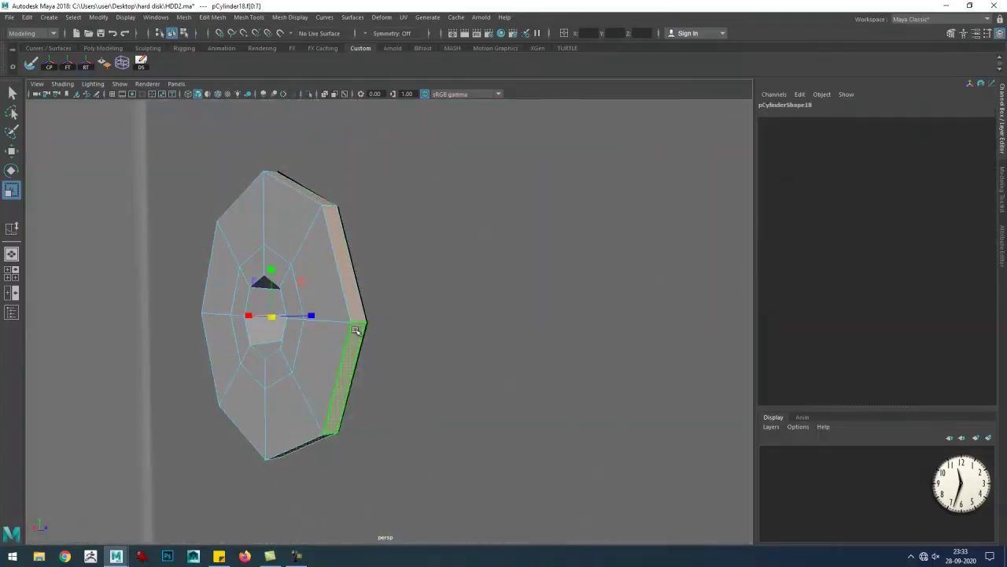
left_click_drag(355, 330, 346, 457)
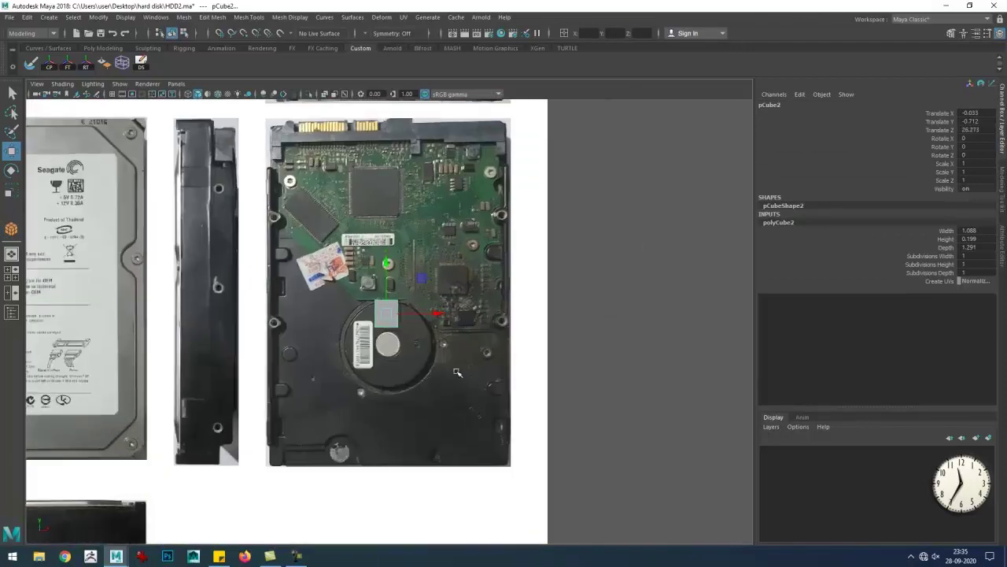
- Frame pCube4 in wireframe and select a face on the thin post's side
scroll("up", 3)
key("4")
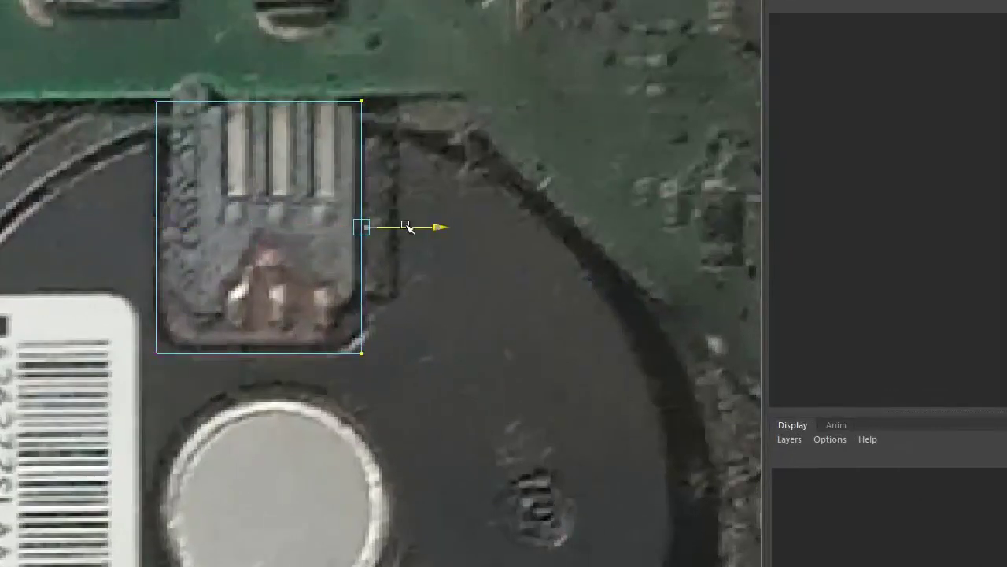
key("ctrl+z")
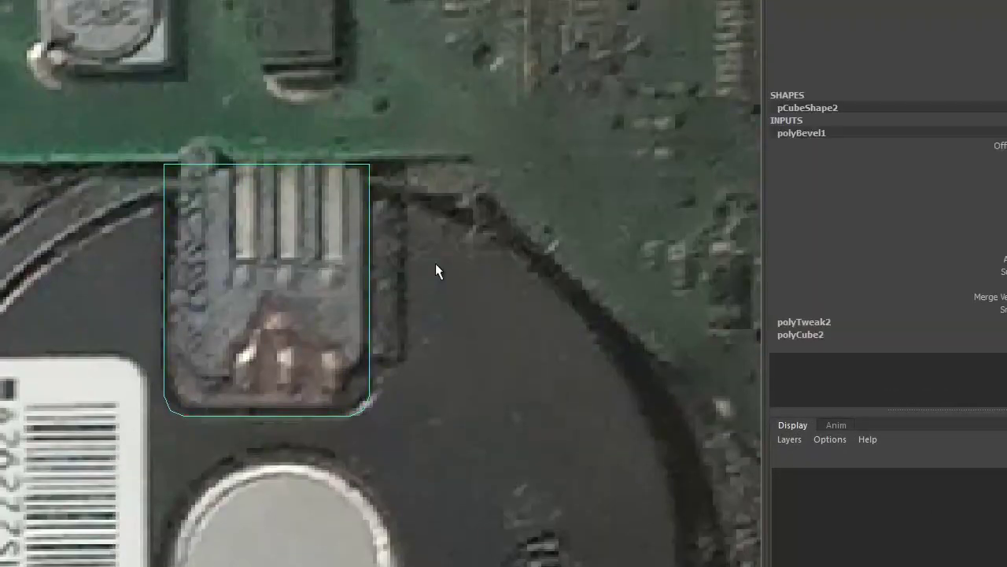
key("5")
key("f")
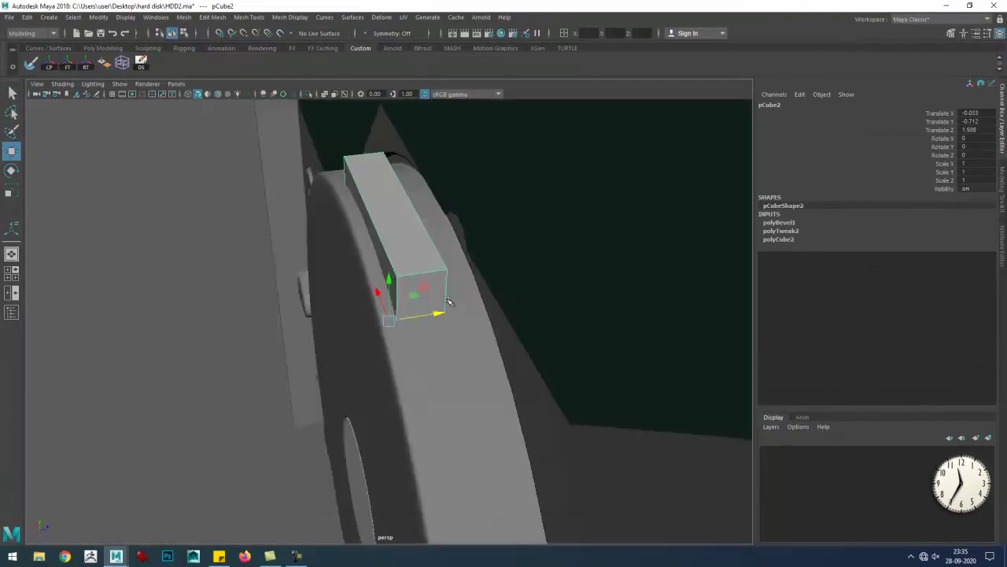
left_click_drag(403, 317, 406, 340)
key("4")
scroll("down", 3)
scroll("up", 3)
scroll("up", 3)
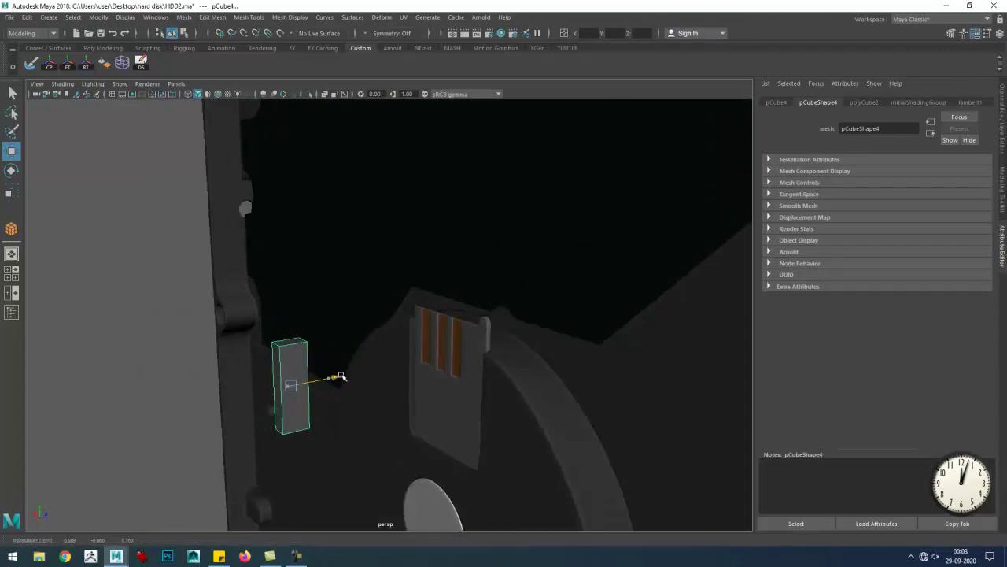
left_click_drag(433, 376, 304, 386)
left_click(252, 331)
left_click_drag(252, 331, 344, 314)
left_click_drag(344, 315, 314, 275)
- Add edge loops near pCube4's ends and detach the selected components
left_click_drag(338, 284, 401, 355)
key("w")
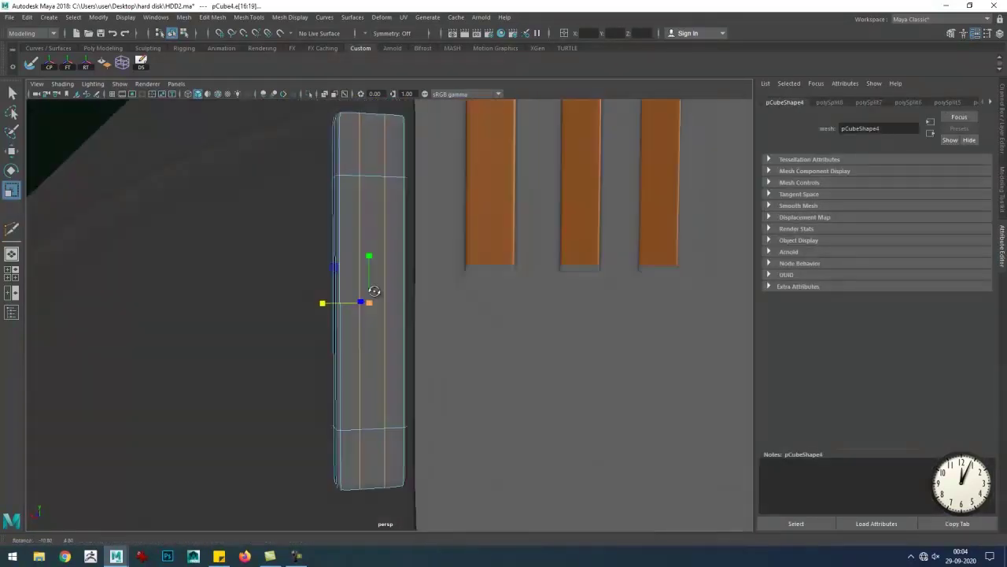
left_click_drag(374, 291, 392, 265)
left_click(352, 381)
left_click_drag(352, 381, 339, 324)
key("w")
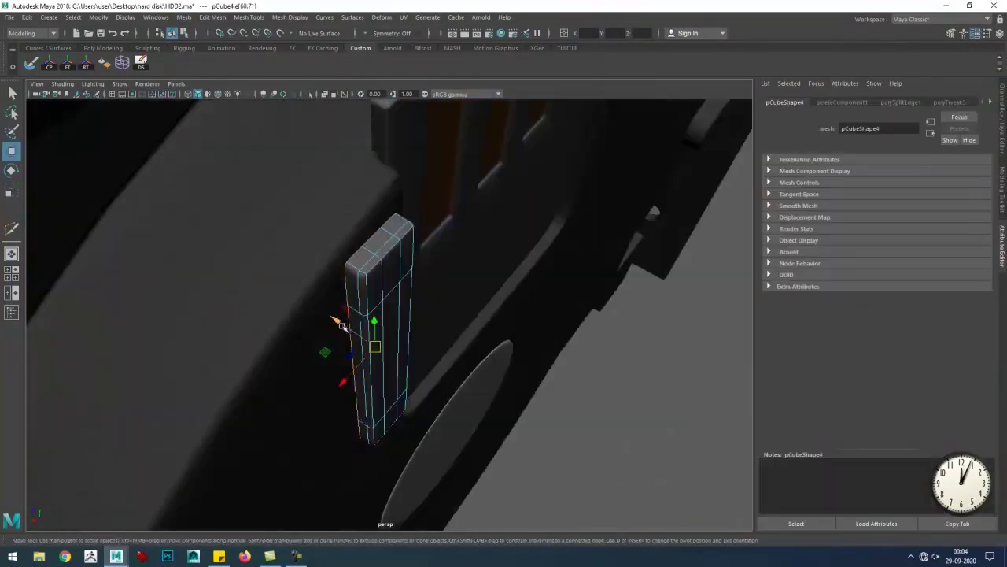
- Collapse the post's top edges and return to object mode with the Move tool
left_click(337, 363)
left_click_drag(338, 363, 373, 261)
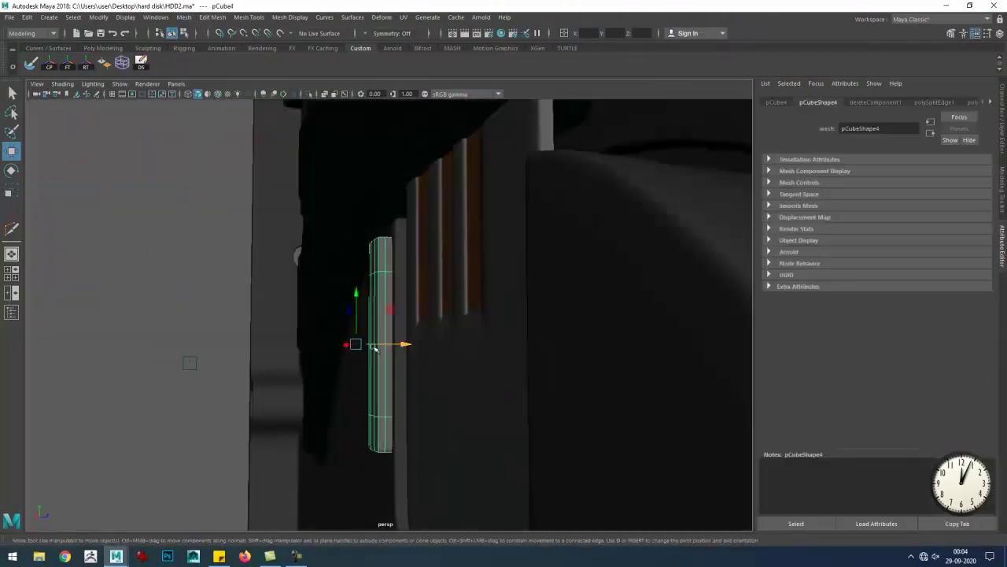
left_click_drag(108, 318, 348, 375)
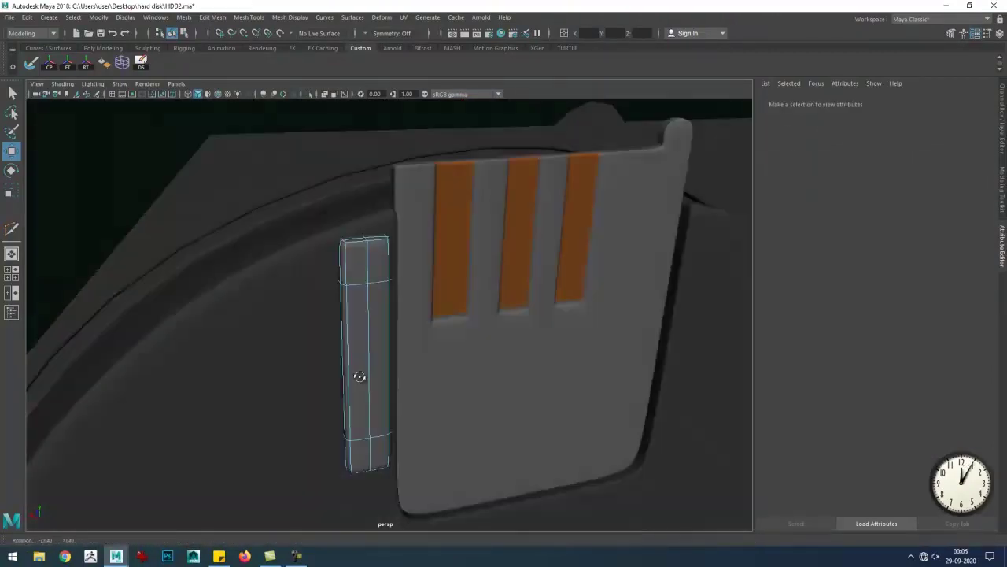
left_click(349, 376)
left_click(349, 420)
left_click_drag(349, 421, 369, 387)
left_click_drag(411, 334, 379, 347)
key("F8")
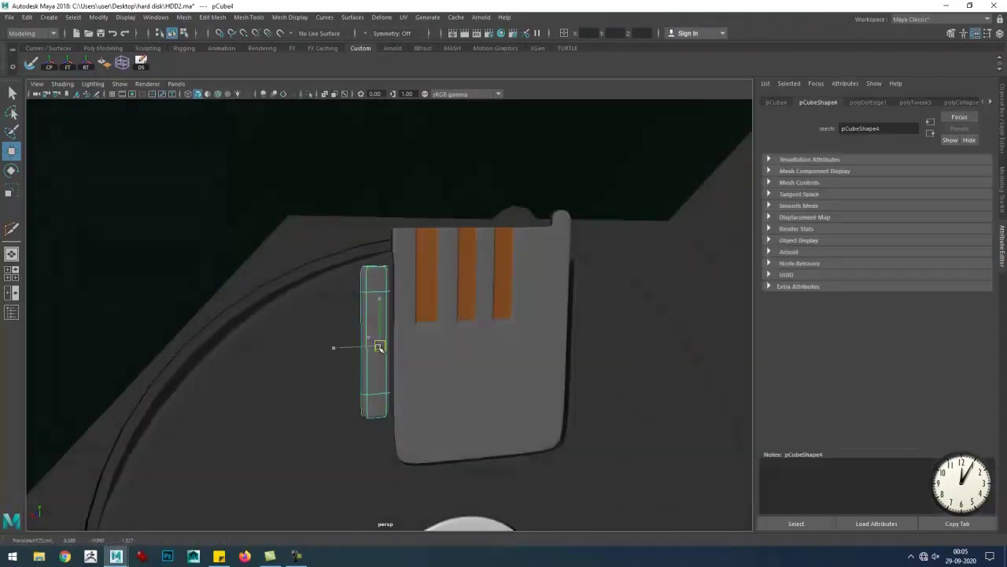
left_click_drag(635, 349, 641, 424)
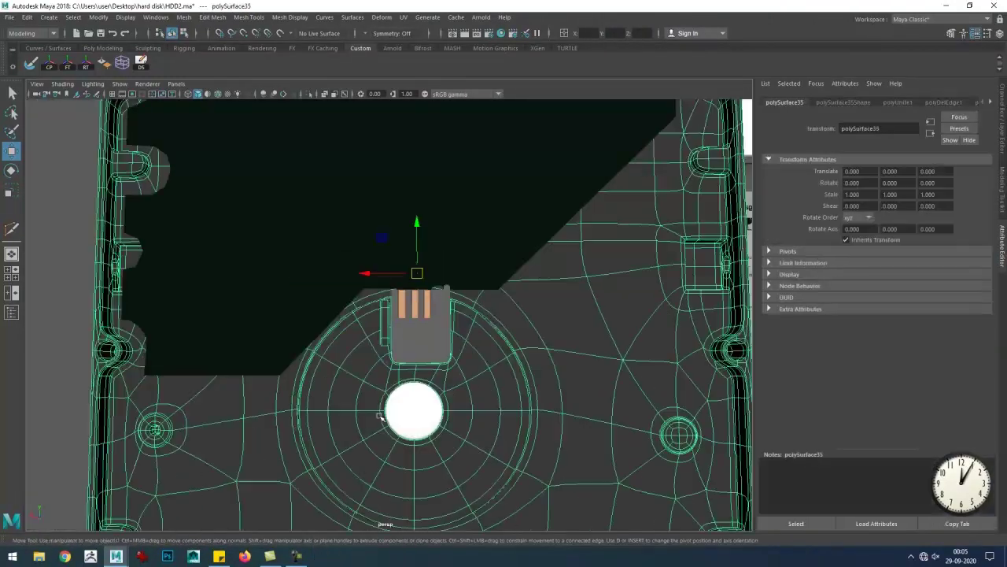
- Select the strip plane pPlane3 and view it straight from the front
left_click(393, 315)
right_click(438, 288)
left_click_drag(438, 288, 362, 110)
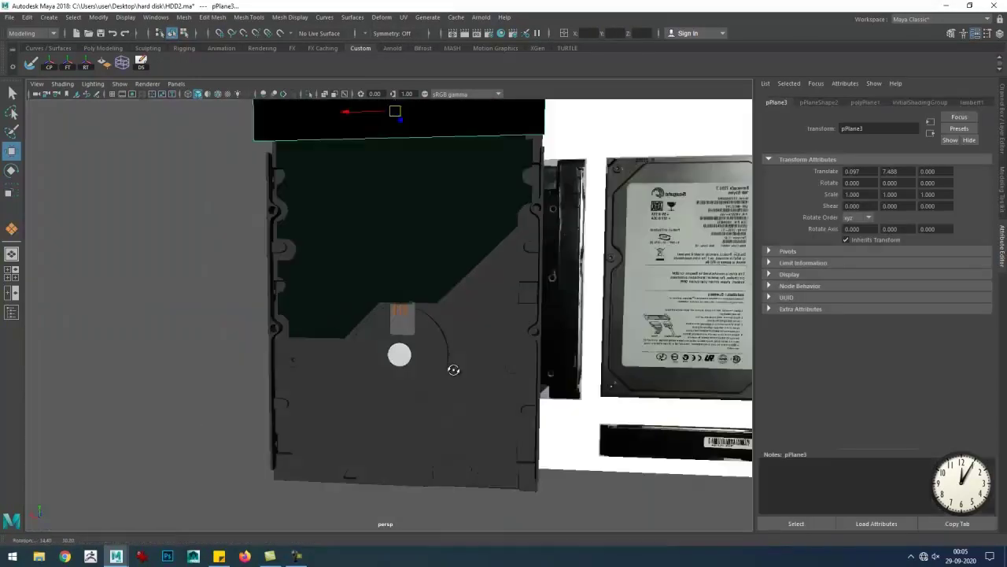
left_click_drag(568, 130, 277, 258)
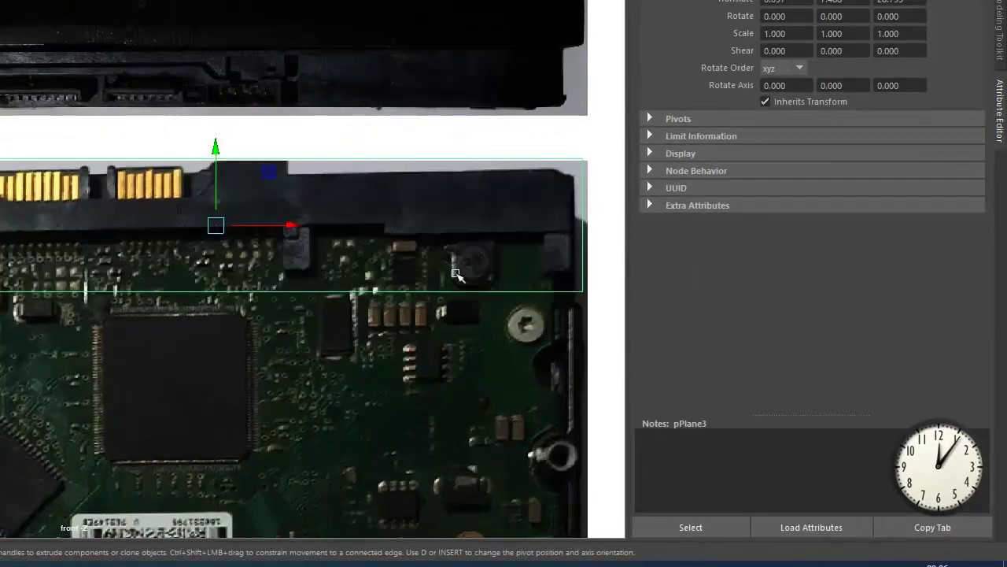
- Raise pPlane3's top vertices to the top edge of the connector
left_click(456, 274)
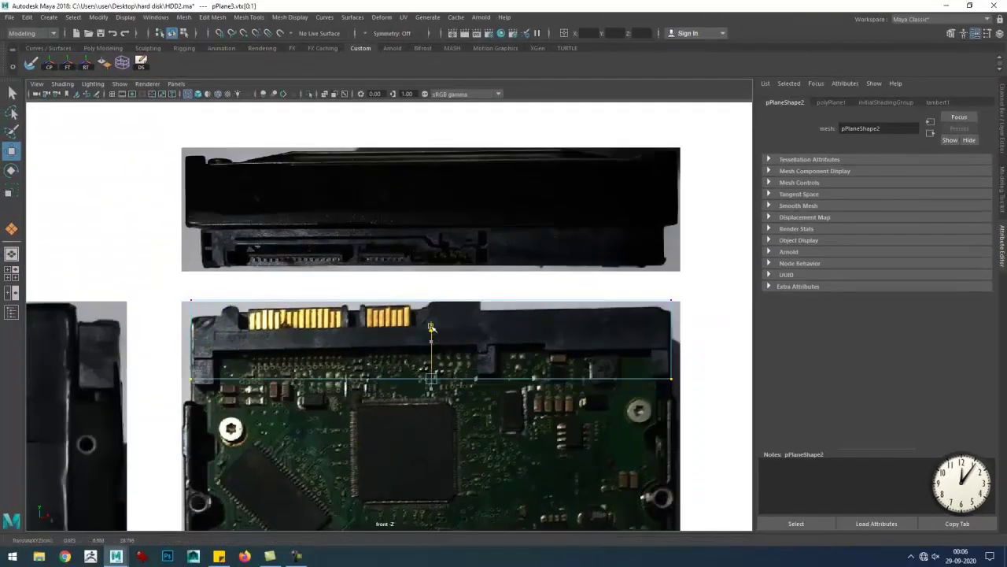
left_click_drag(429, 332, 463, 335)
left_click(694, 348)
scroll("up", 3)
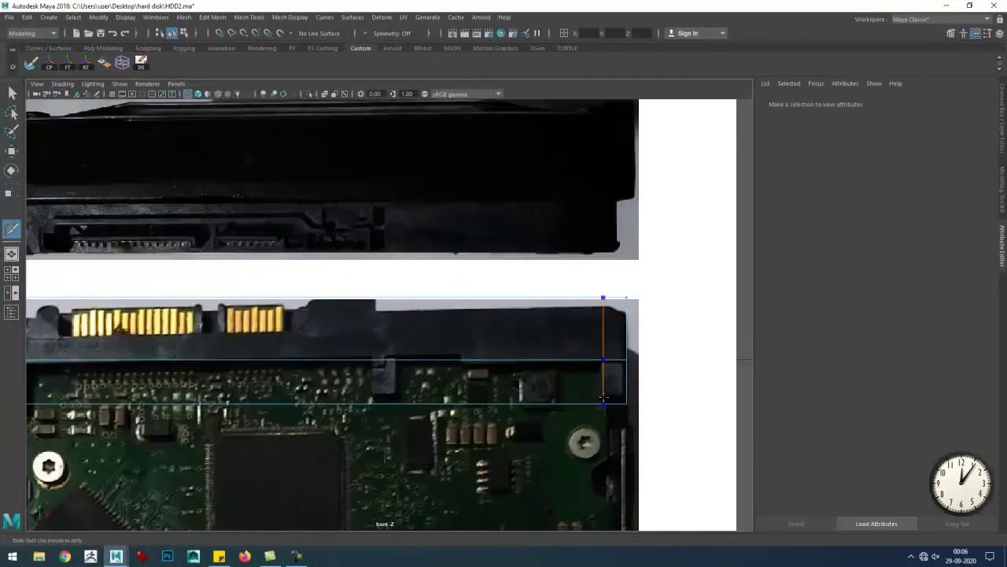
scroll("up", 3)
scroll("down", 3)
left_click_drag(407, 432, 202, 393)
scroll("up", 3)
key("w")
- Multi-Cut a new edge along the connector's top edge on the strip plane
left_click(535, 406)
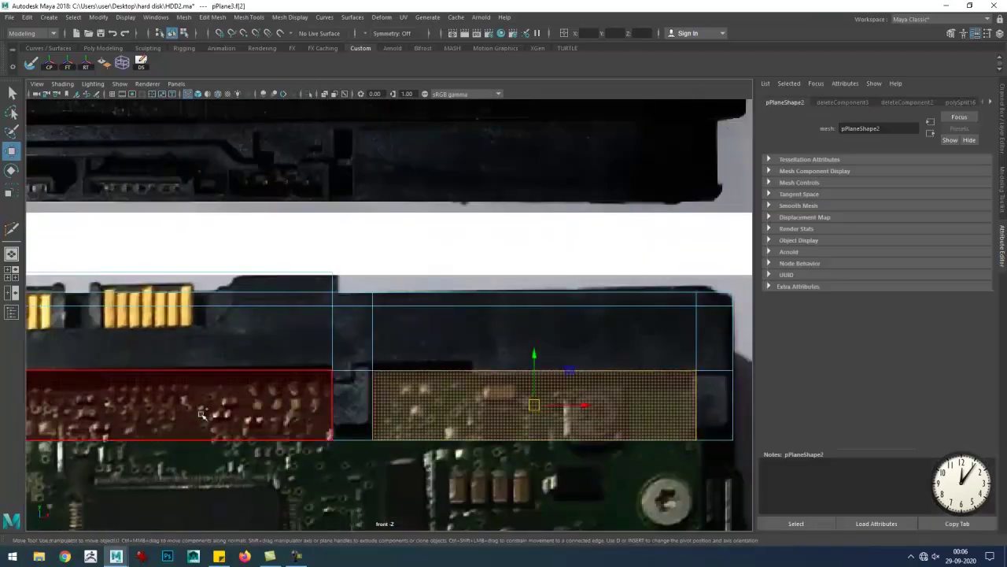
scroll("down", 3)
scroll("up", 3)
scroll("up", 3)
scroll("down", 3)
left_click(427, 368)
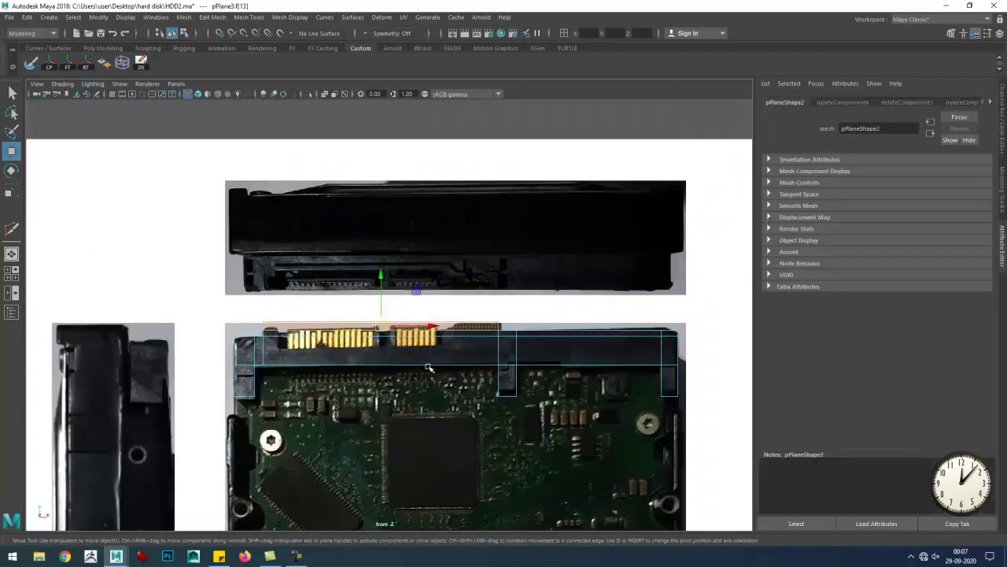
scroll("up", 3)
scroll("up", 3)
key("ctrl+shift+x")
left_click_drag(630, 354, 431, 372)
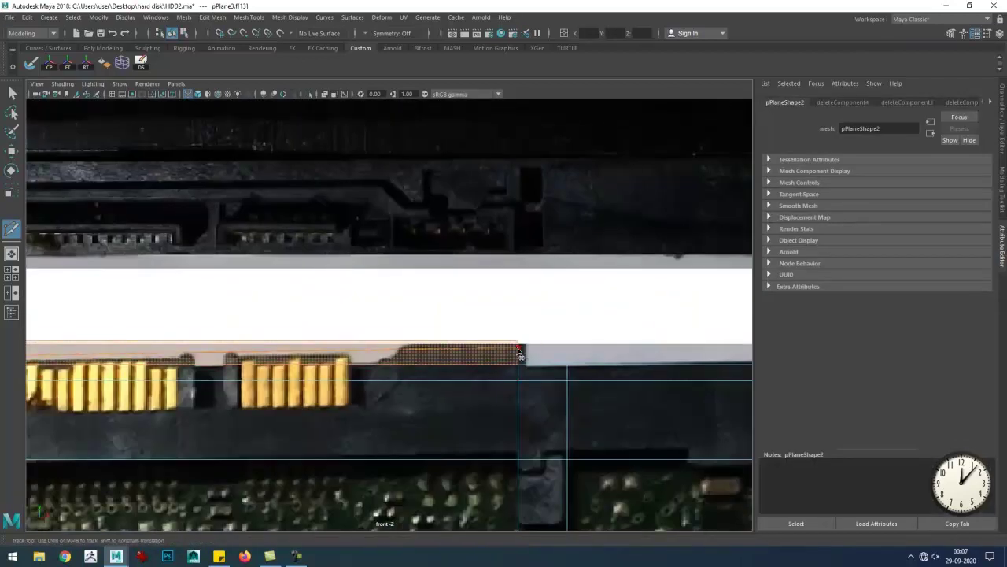
scroll("down", 3)
scroll("up", 3)
- Select the top strip face and pan along the connector
left_click(392, 300)
left_click_drag(404, 380, 422, 376)
left_click_drag(611, 407, 496, 386)
key("w")
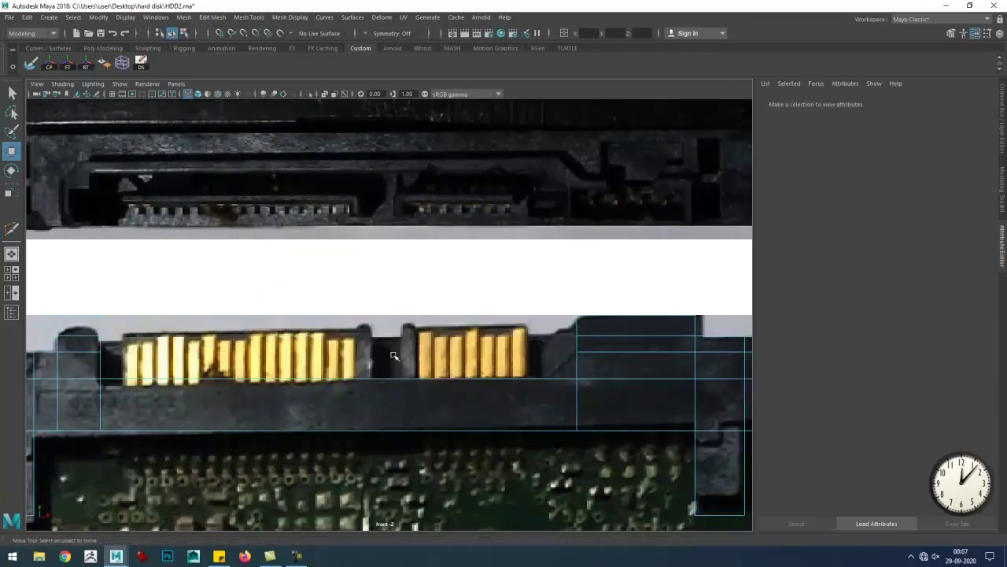
scroll("down", 3)
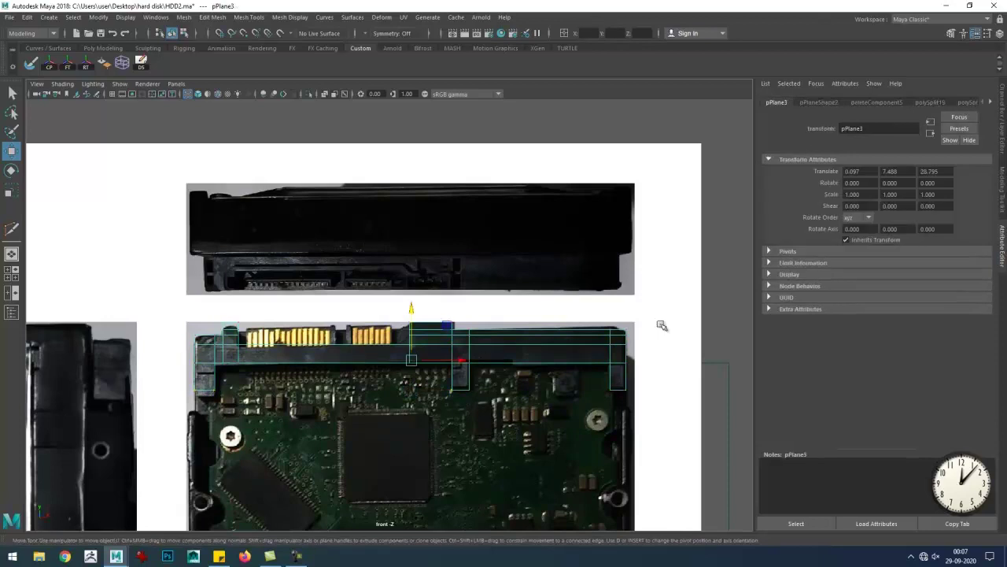
- Extrude pPlane3's strip faces into a rail (Local Translate Z -0.477) and assign it a new grey material
key("5")
key("f")
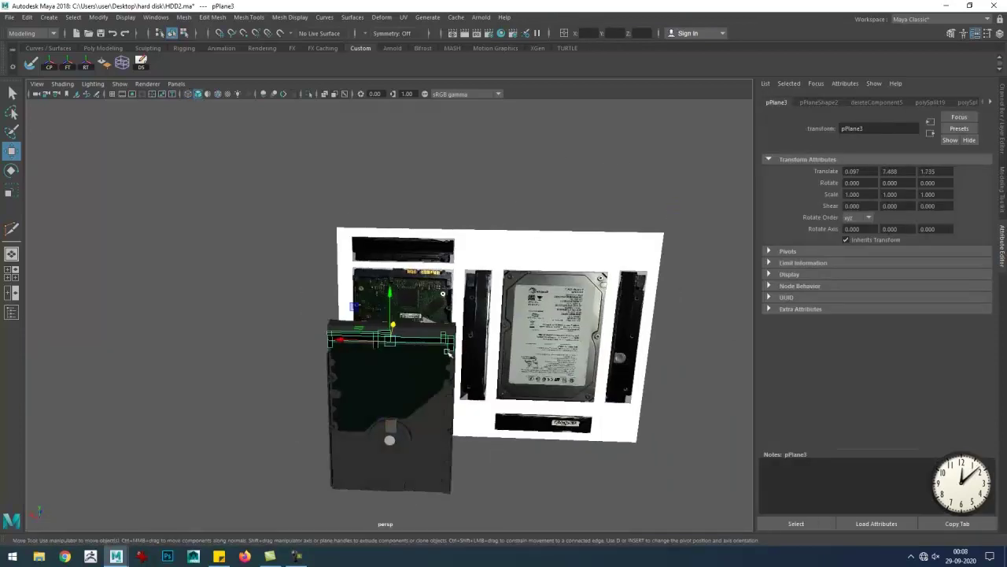
left_click_drag(387, 296, 383, 340)
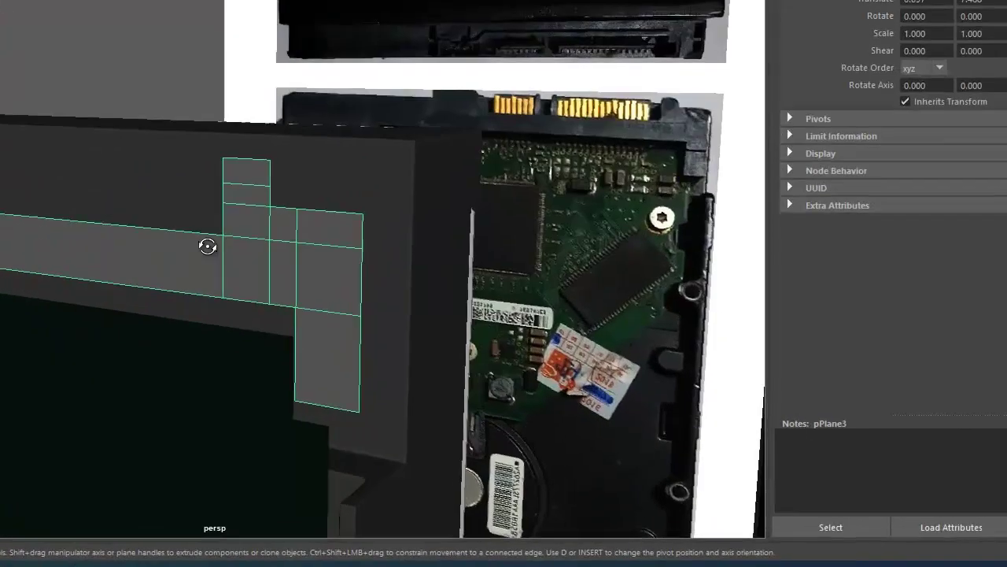
key("ctrl+e")
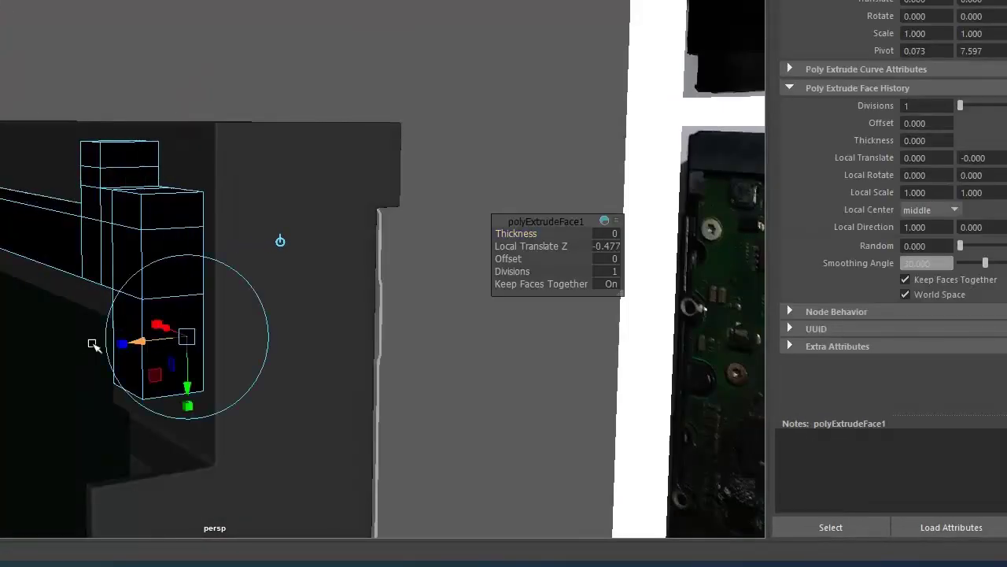
key("space")
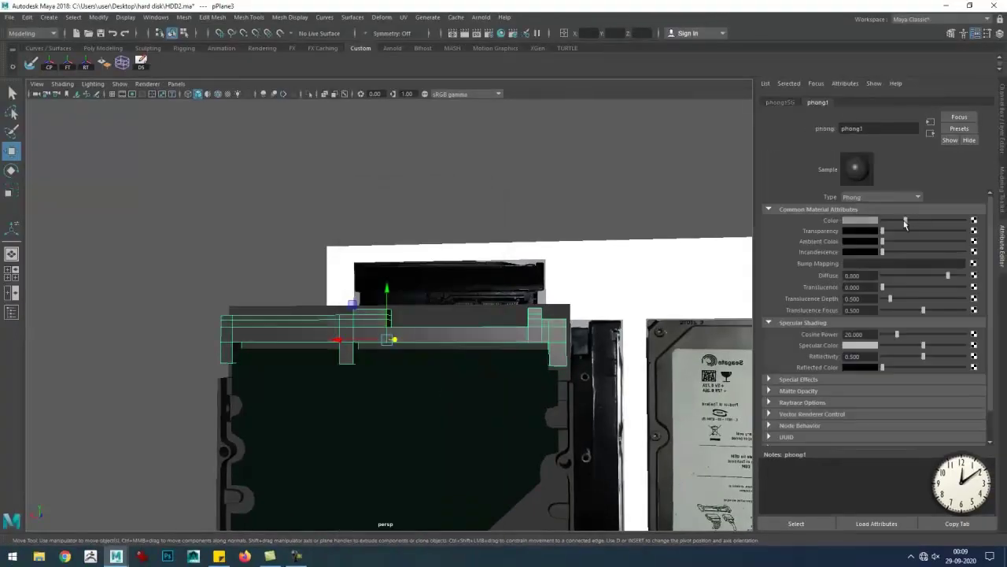
left_click_drag(472, 268, 383, 269)
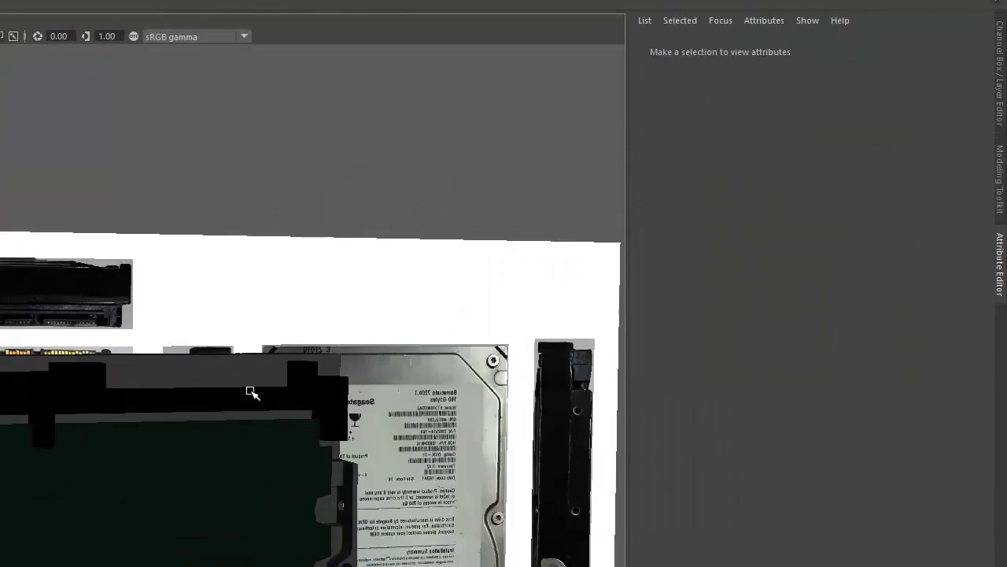
left_click_drag(820, 225, 843, 226)
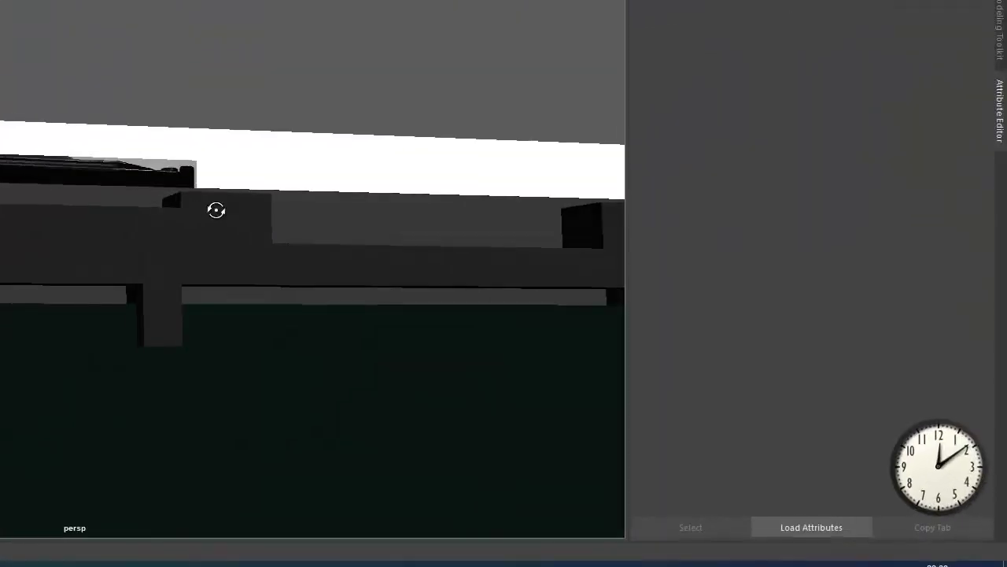
left_click_drag(189, 285, 442, 287)
- Delete two faces of the strip and reselect the strip plane
left_click(344, 332)
key("Delete")
left_click(387, 288)
key("Delete")
left_click(442, 287)
left_click(608, 300)
left_click_drag(608, 300, 417, 306)
left_click(275, 339)
left_click(416, 306)
scroll("up", 3)
- Add edge loops across the rail block
left_click(490, 407)
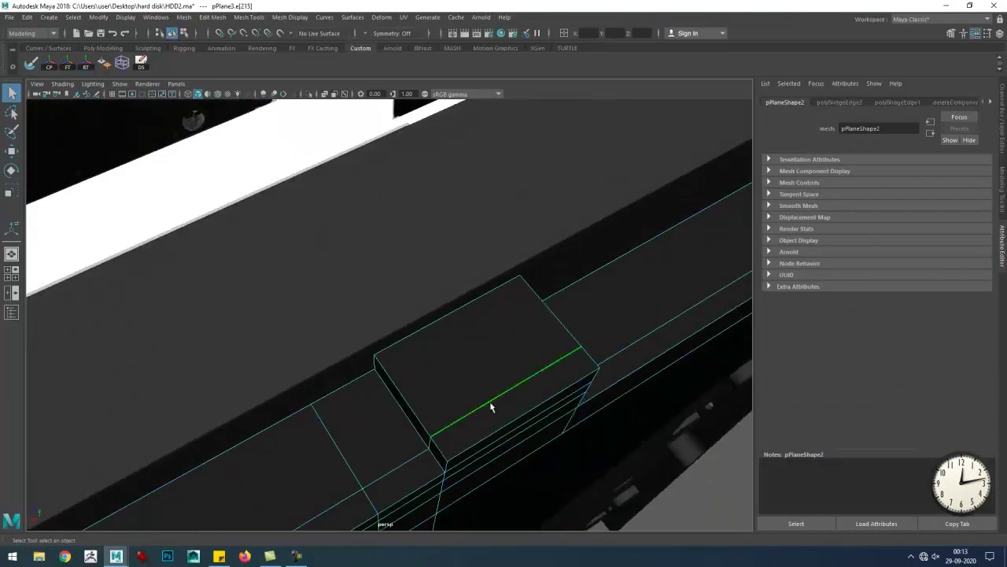
left_click_drag(490, 370, 290, 359)
left_click(405, 346)
key("w")
- Bevel a diagonal edge on the block and adjust the bevel
left_click(311, 303)
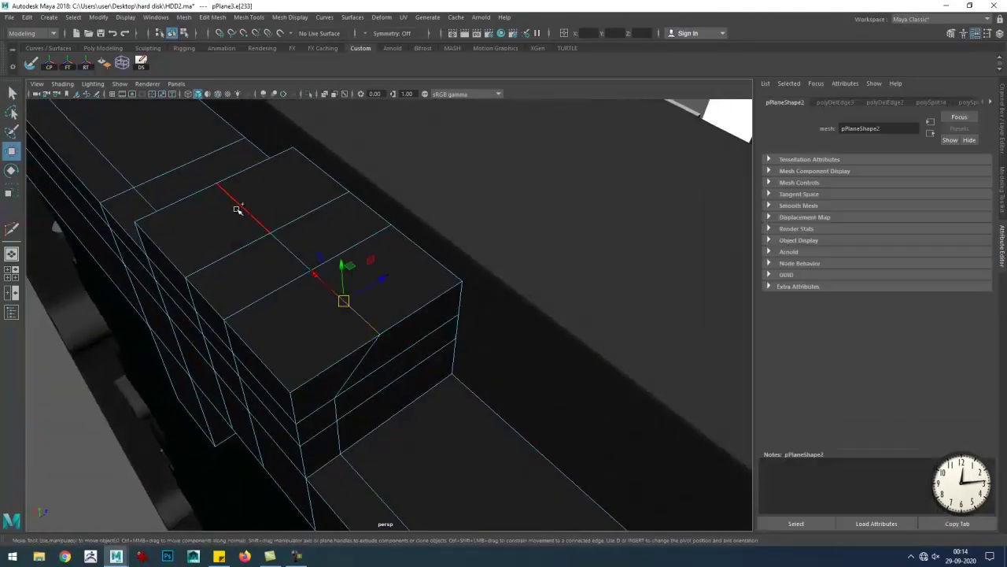
left_click_drag(234, 301, 336, 293)
left_click_drag(183, 191, 183, 192)
left_click_drag(183, 191, 24, 41)
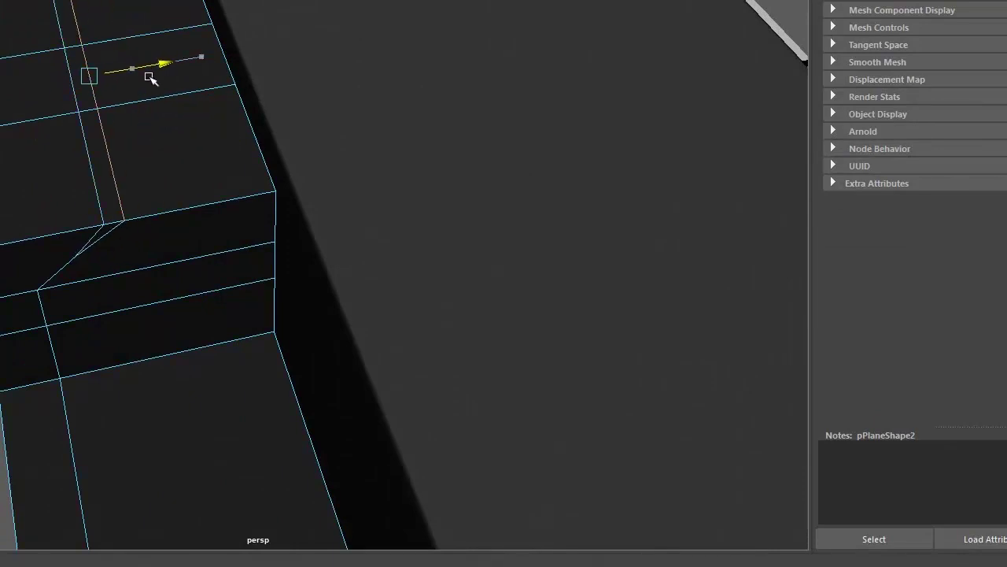
- Start a cut across the box face, then cancel it unfinished
left_click_drag(367, 236, 317, 283)
left_click(317, 283)
left_click_drag(386, 299, 506, 320)
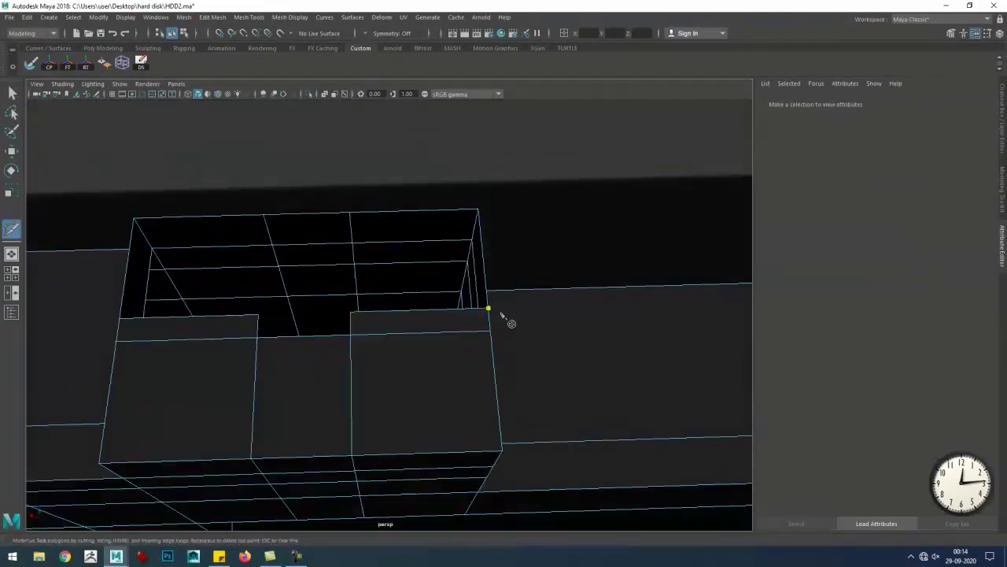
left_click(488, 308)
left_click(468, 332)
left_click_drag(555, 422, 416, 399)
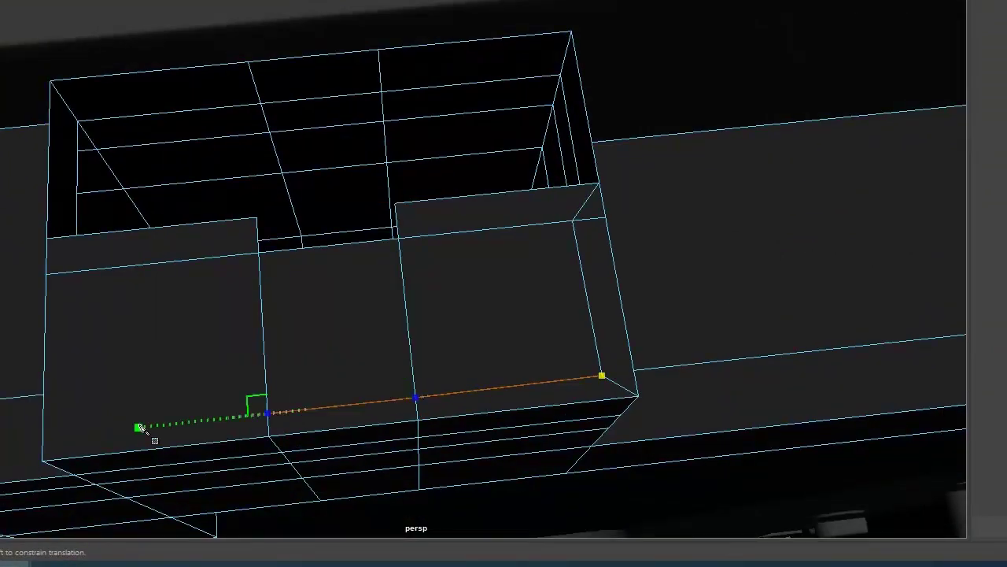
left_click_drag(54, 449, 197, 358)
key("Escape")
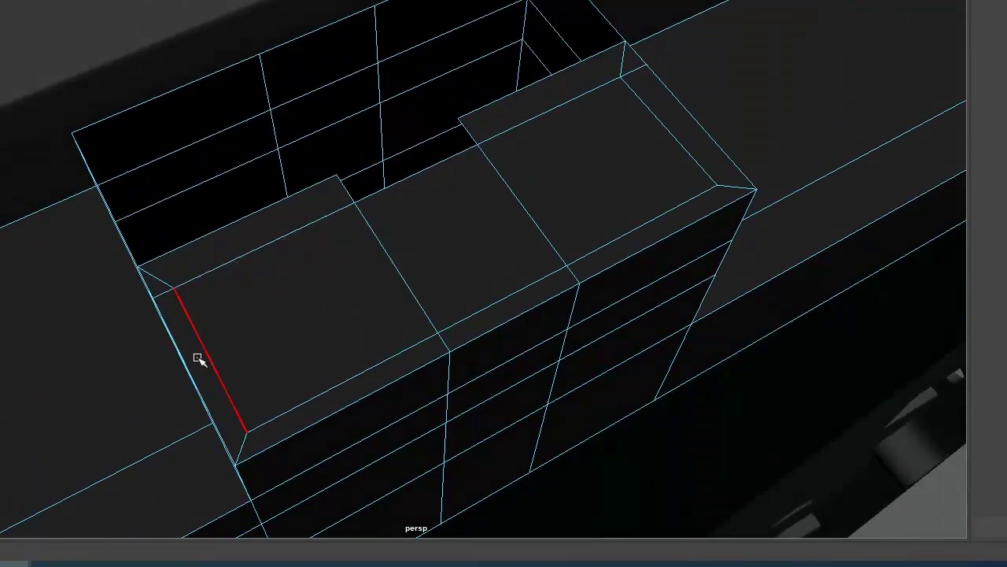
- Select an inner edge of the walled recess and extrude it into polyExtrudeEdge1
left_click_drag(477, 337, 456, 322)
left_click(309, 395)
left_click_drag(457, 322, 413, 339)
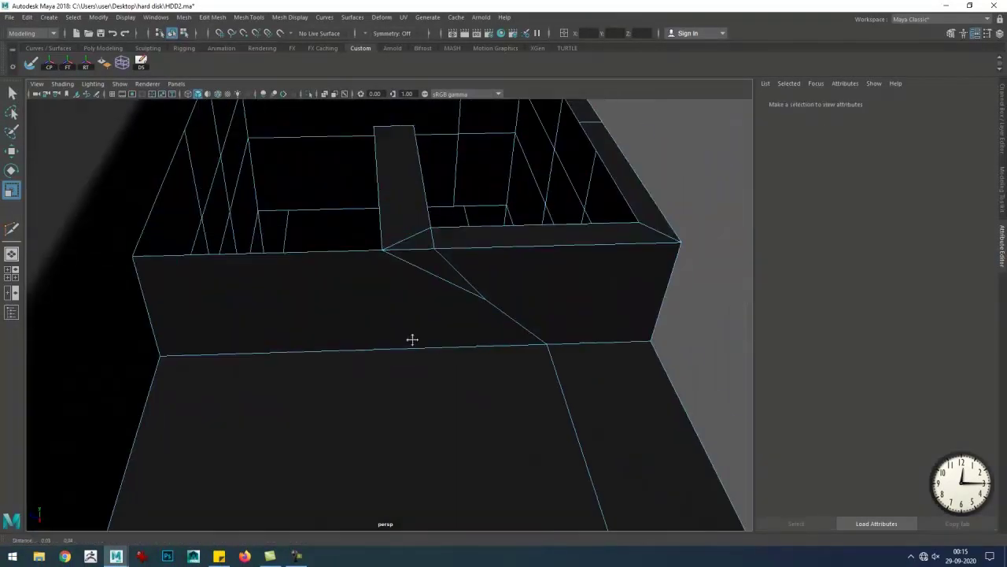
left_click_drag(431, 343, 404, 296)
left_click_drag(380, 244, 428, 310)
left_click_drag(428, 310, 394, 360)
key("w")
left_click(326, 348)
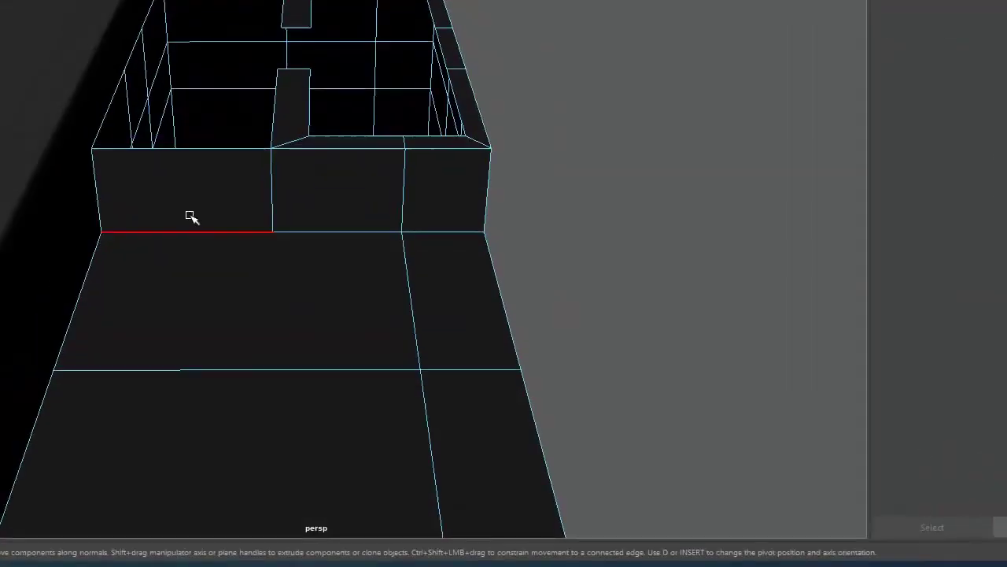
left_click_drag(242, 55, 389, 310)
key("ctrl+e")
key("ctrl+e")
key("ctrl+e")
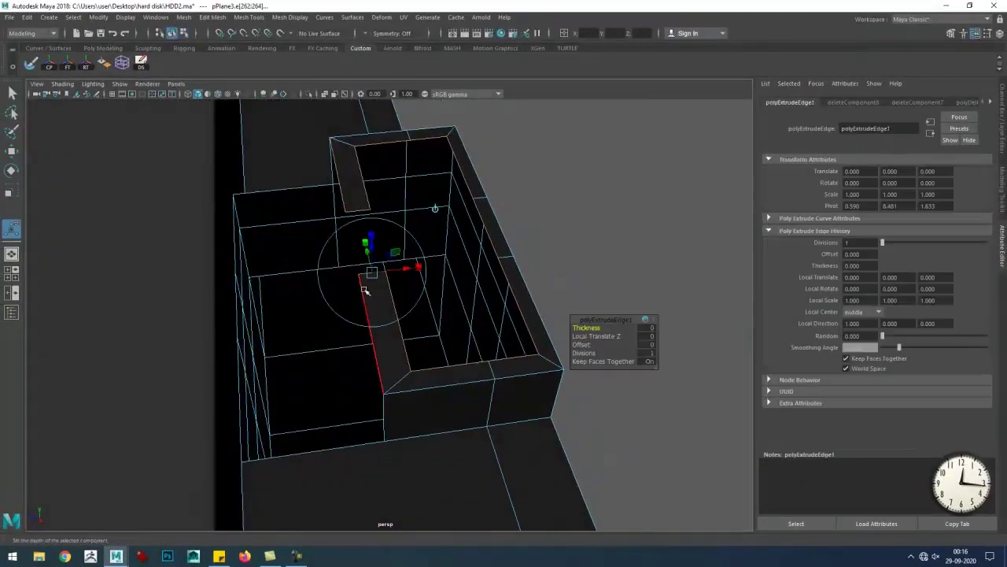
- Pull the extruded edge out into an inner wall and insert an edge loop across the face
left_click_drag(376, 274, 404, 252)
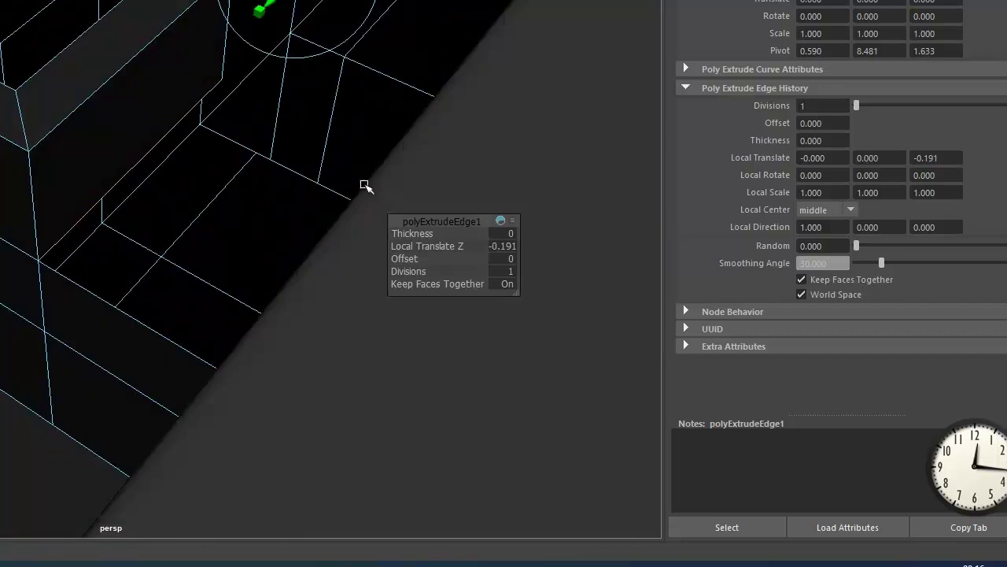
left_click_drag(315, 205, 247, 360)
left_click(421, 260)
left_click_drag(406, 303, 397, 407)
left_click_drag(432, 402, 430, 341)
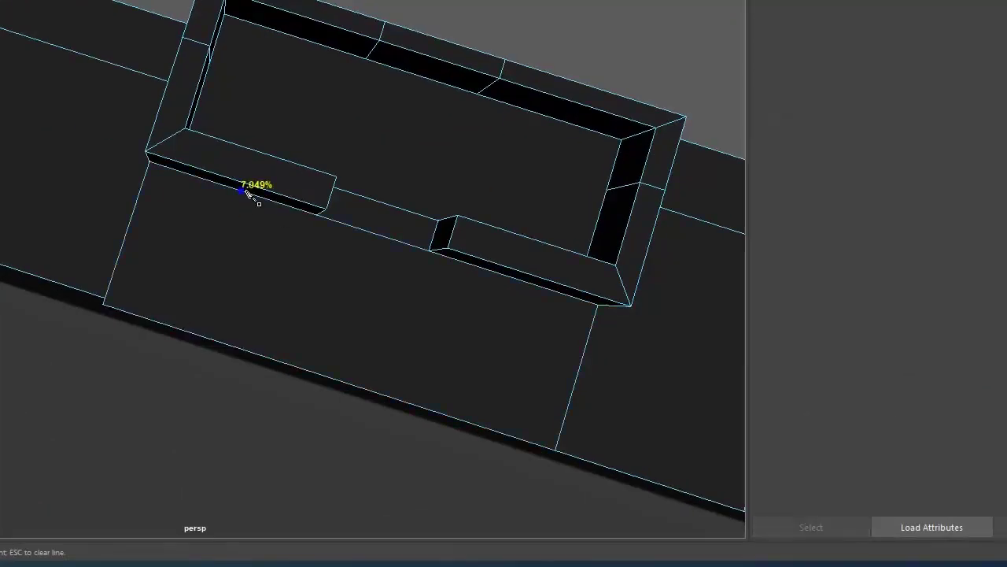
left_click(219, 282)
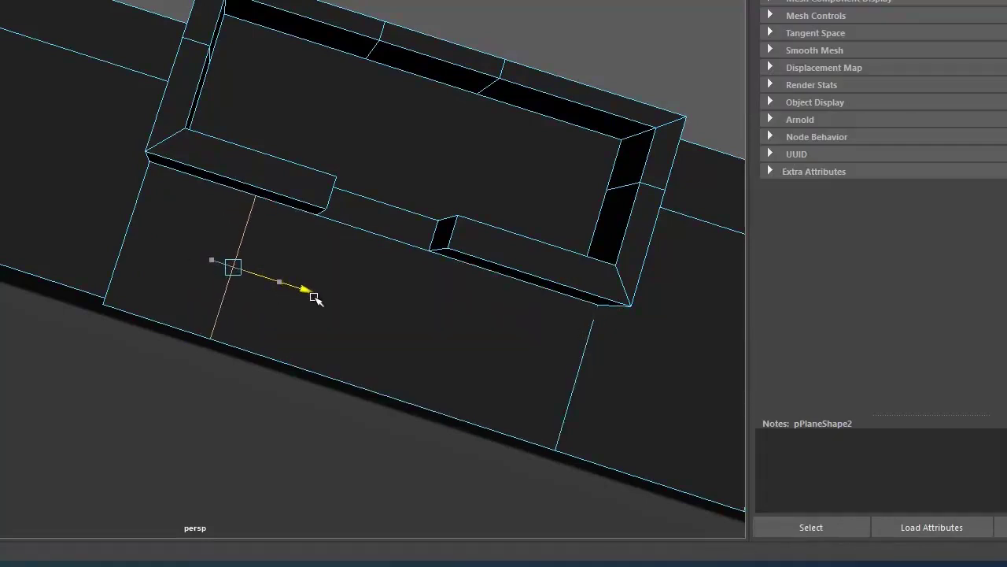
- Extrude a face at the wall corner, then undo back through the recent edits
left_click_drag(337, 303, 138, 293)
left_click_drag(137, 293, 97, 479)
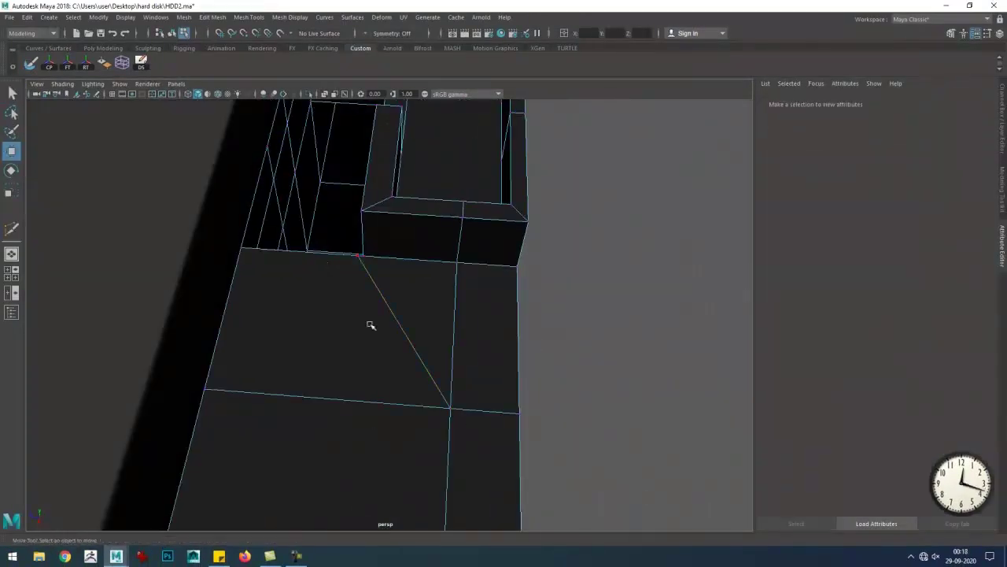
scroll("up", 3)
left_click(334, 242)
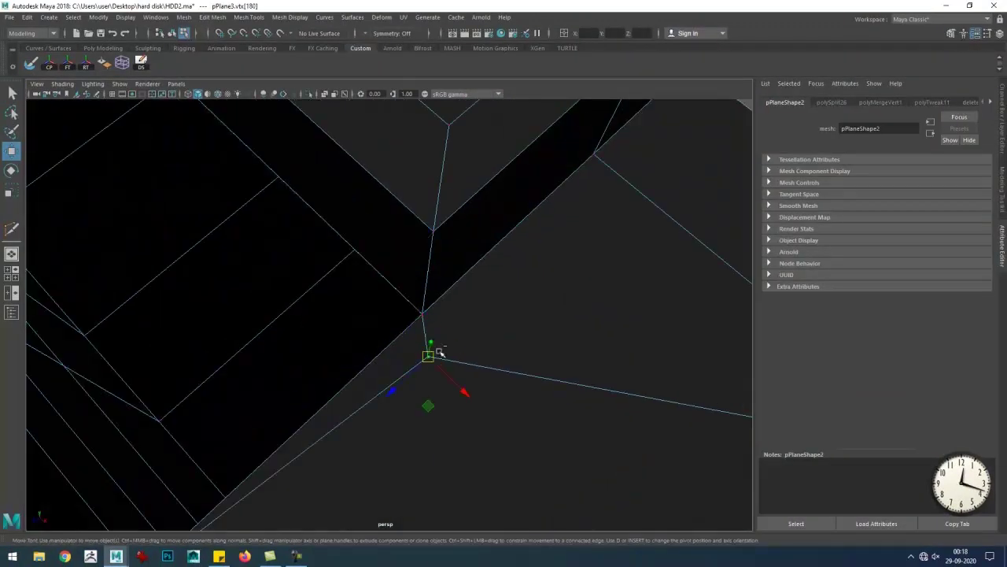
key("4")
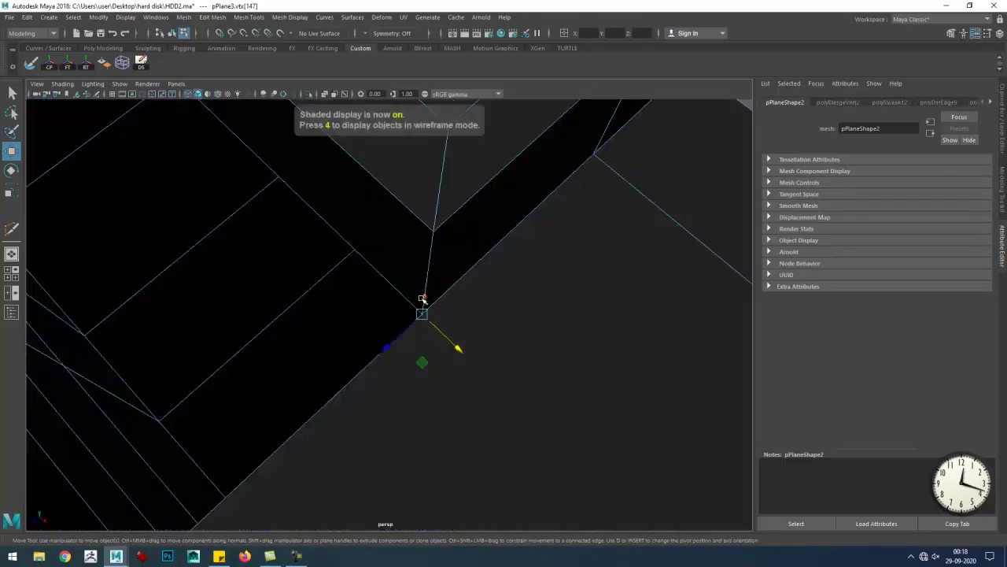
key("ctrl+z")
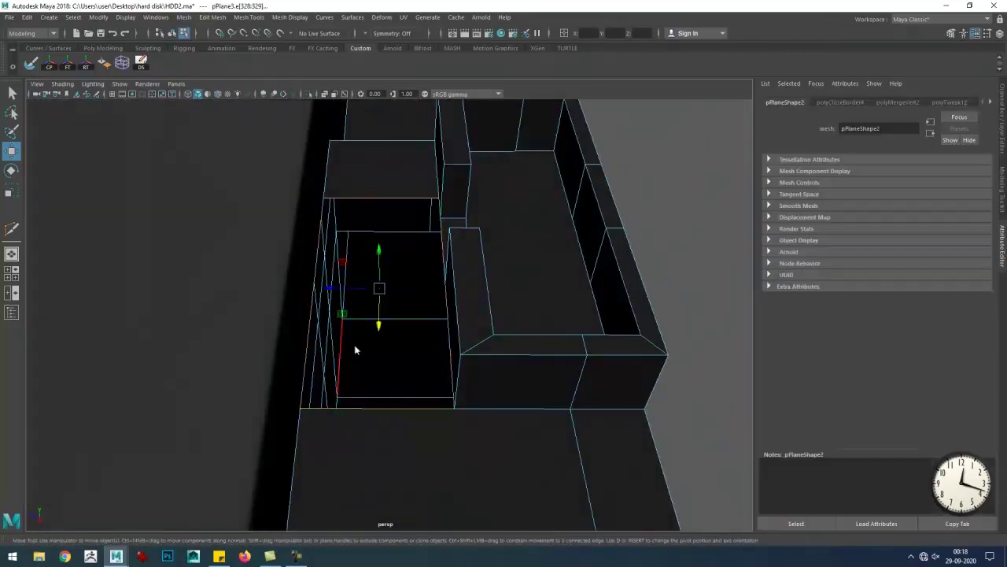
key("ctrl+z")
key("ctrl+z")
key("ctrl+z")
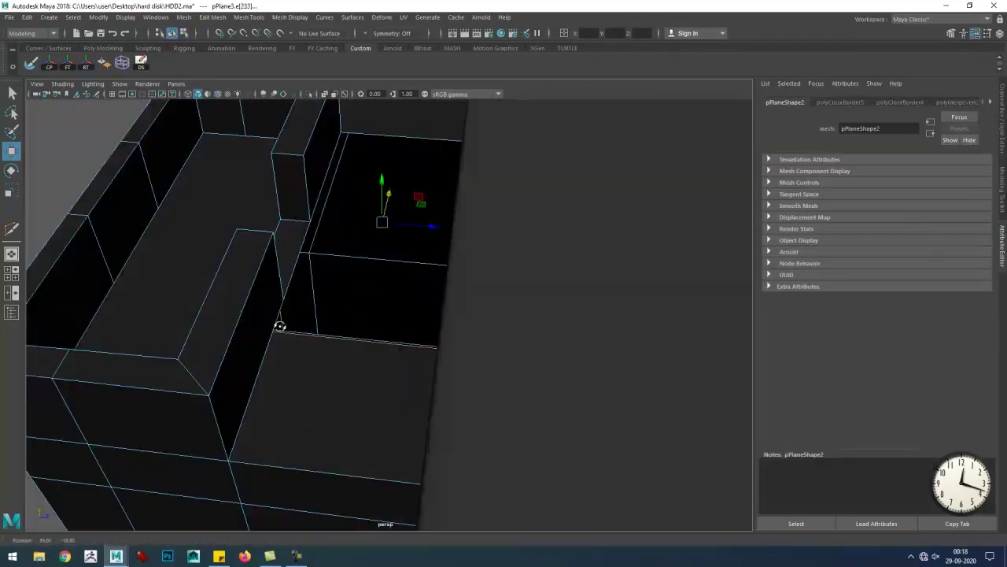
key("ctrl+z")
key("ctrl+z")
key("ctrl+z")
key("ctrl+z")
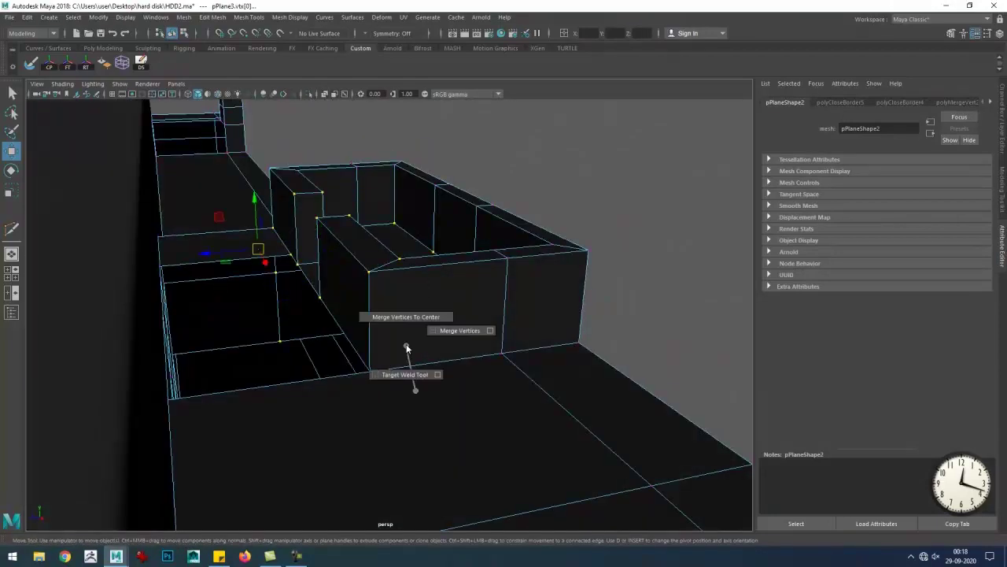
key("ctrl+z")
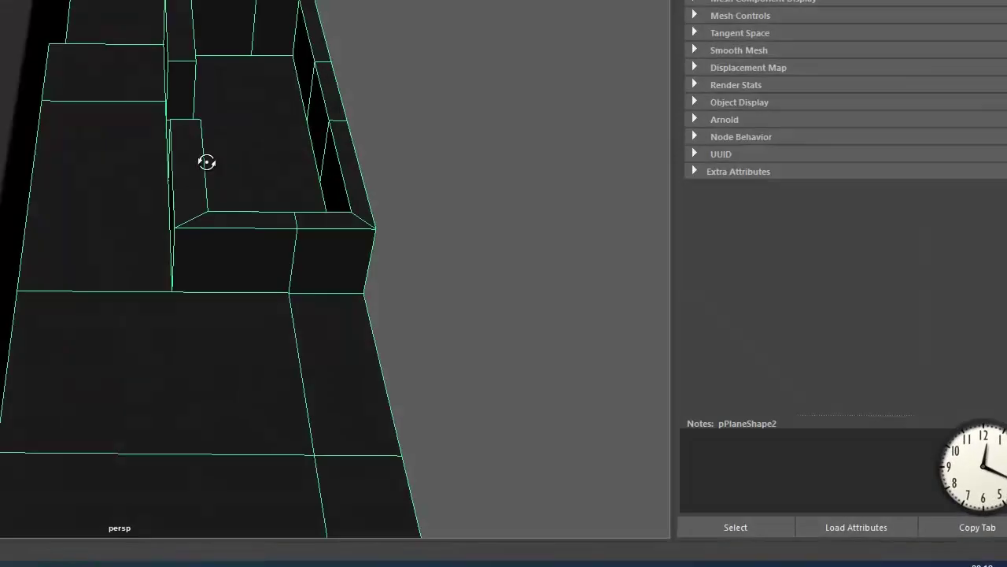
key("ctrl+z")
key("ctrl+z")
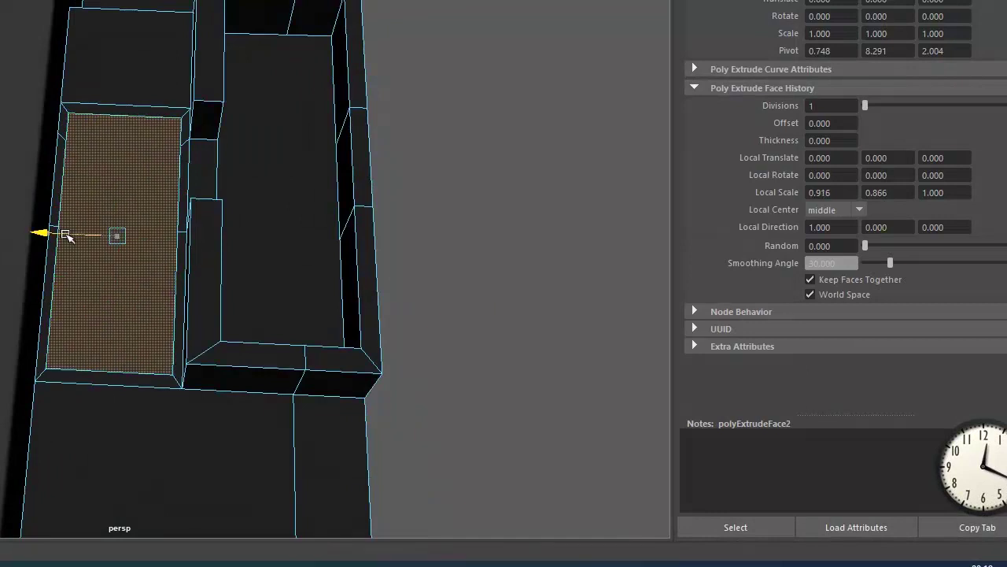
- Select a vertex on the recess's front wall from a top-down view
left_click_drag(67, 236, 116, 256)
left_click_drag(82, 201, 138, 207)
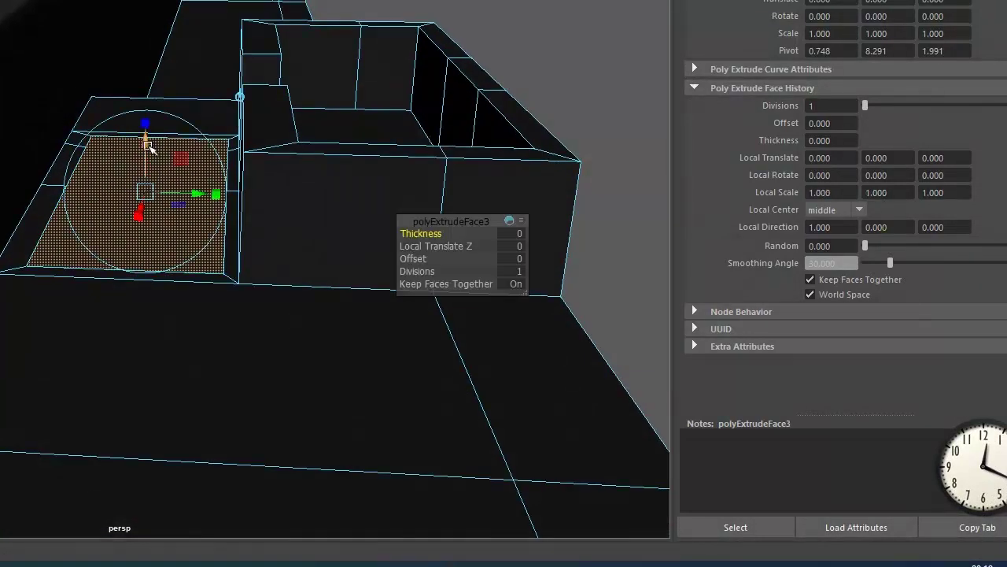
left_click_drag(449, 333, 485, 329)
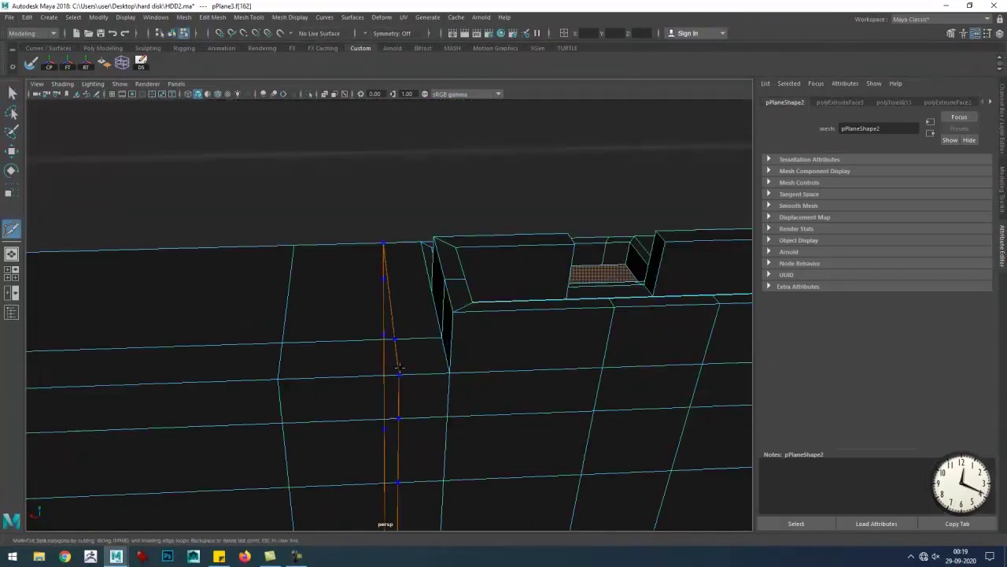
left_click(426, 290)
key("w")
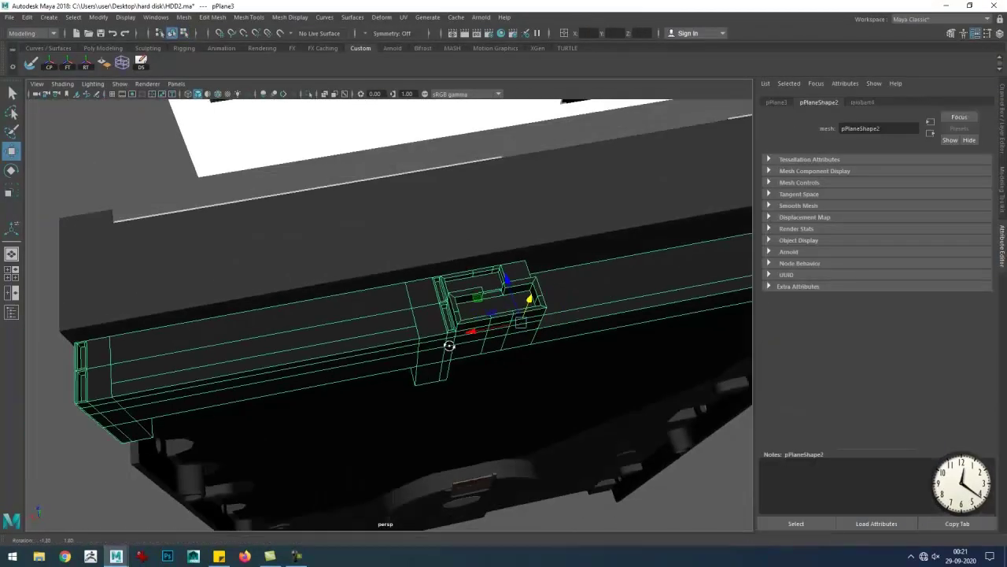
- Create a cylinder pin, shift it along X in top view, and duplicate it into the connector slot
right_click(438, 250)
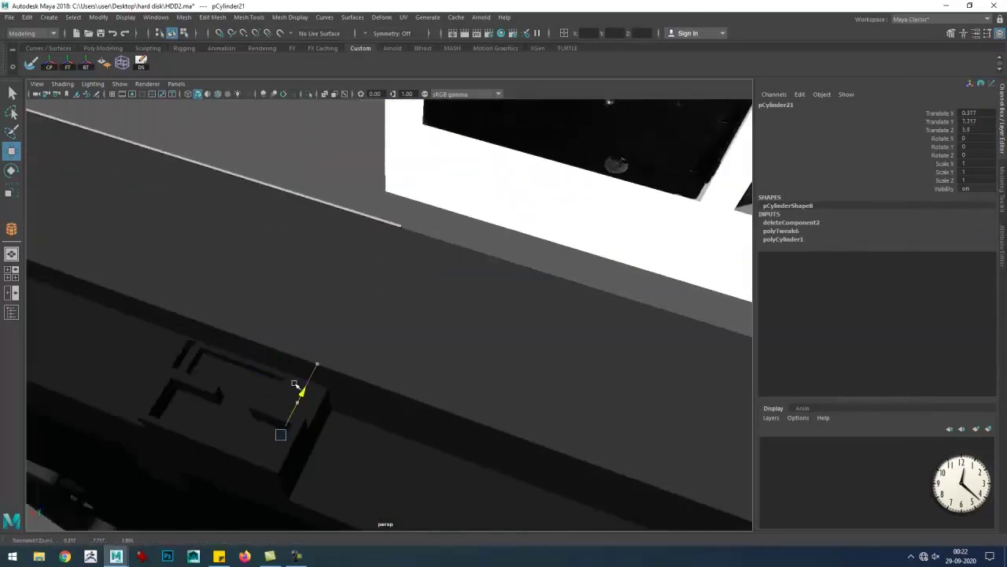
key("4")
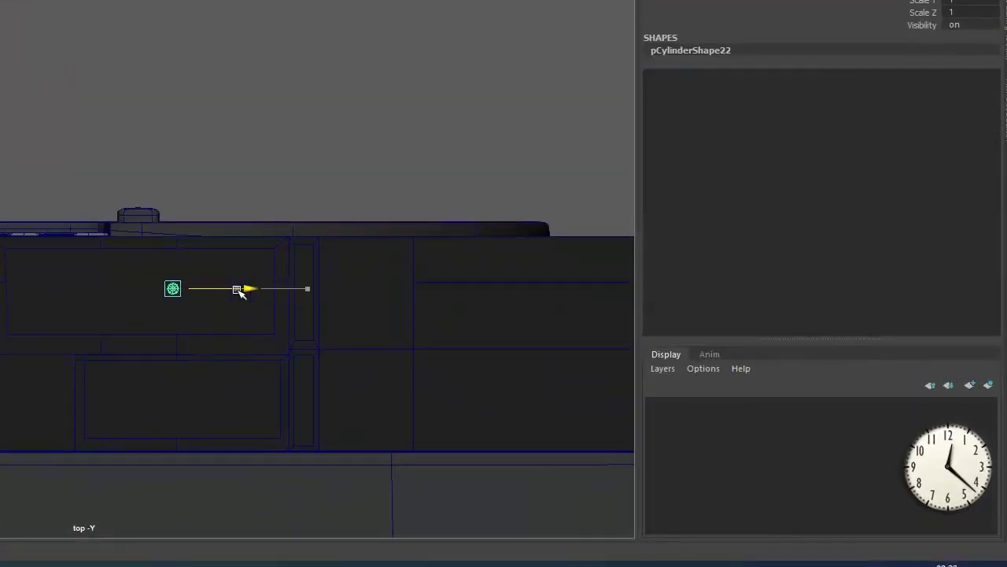
left_click_drag(249, 294, 275, 288)
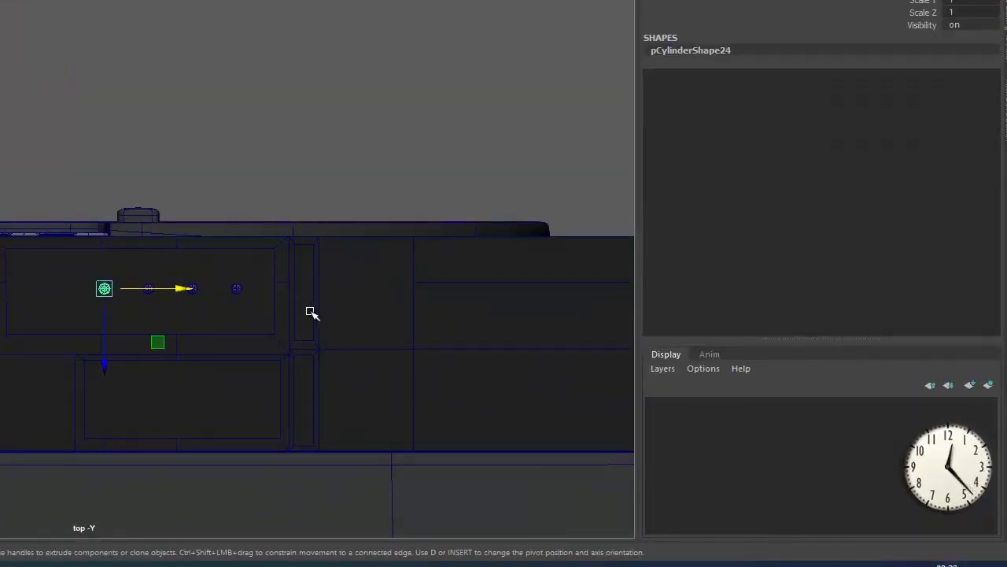
left_click(486, 393)
left_click(567, 371)
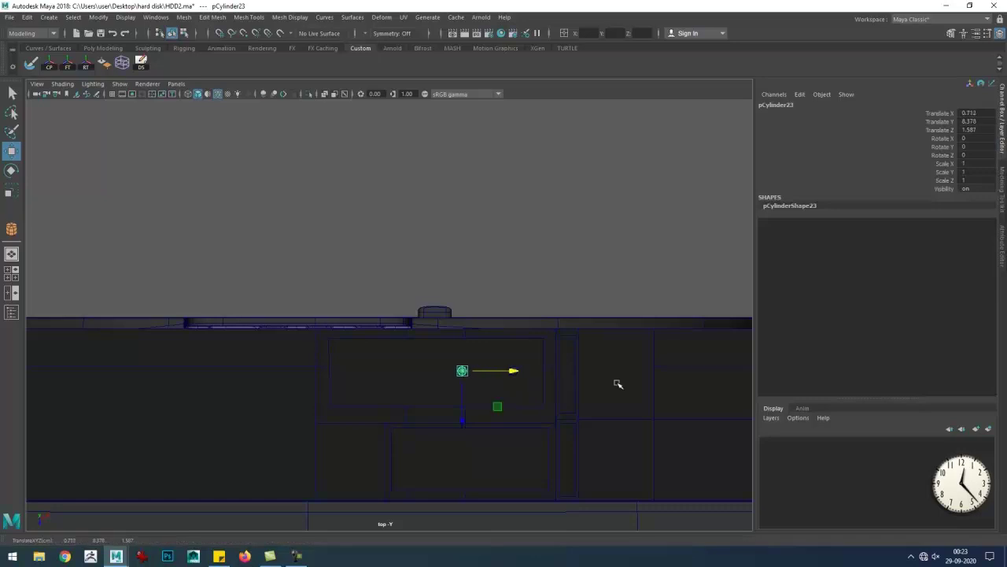
key("shift+d")
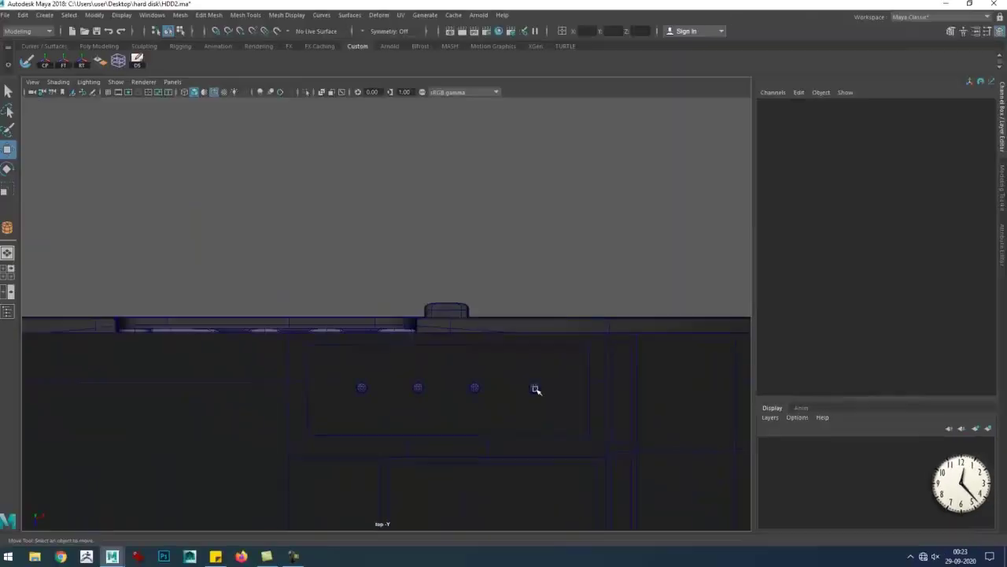
- Isolate the connector strip mesh and start Multi-Cut points on the tall end block's edge
left_click_drag(475, 398, 328, 416)
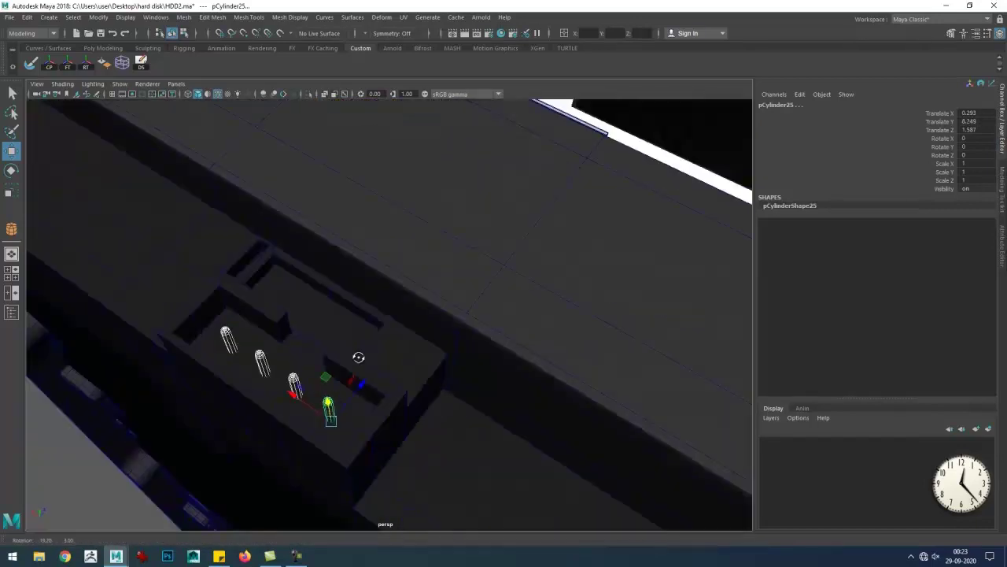
left_click_drag(469, 247, 508, 288)
key("ctrl+1")
scroll("up", 3)
left_click_drag(532, 348, 492, 343)
left_click_drag(492, 342, 278, 382)
left_click_drag(495, 359, 448, 368)
key("Return")
left_click_drag(596, 382, 333, 324)
left_click(318, 374)
left_click_drag(318, 374, 197, 376)
- Cut a diagonal edge from the end post's corner across the rail face
left_click(137, 344)
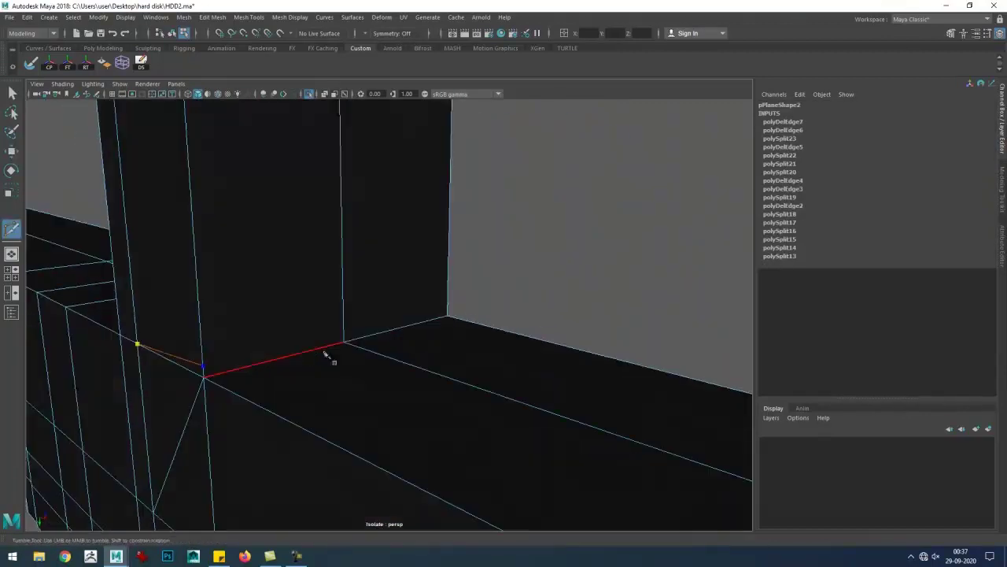
left_click(447, 307)
key("w")
left_click_drag(447, 307, 314, 345)
left_click_drag(381, 402, 484, 389)
left_click_drag(483, 389, 270, 327)
left_click_drag(269, 327, 465, 433)
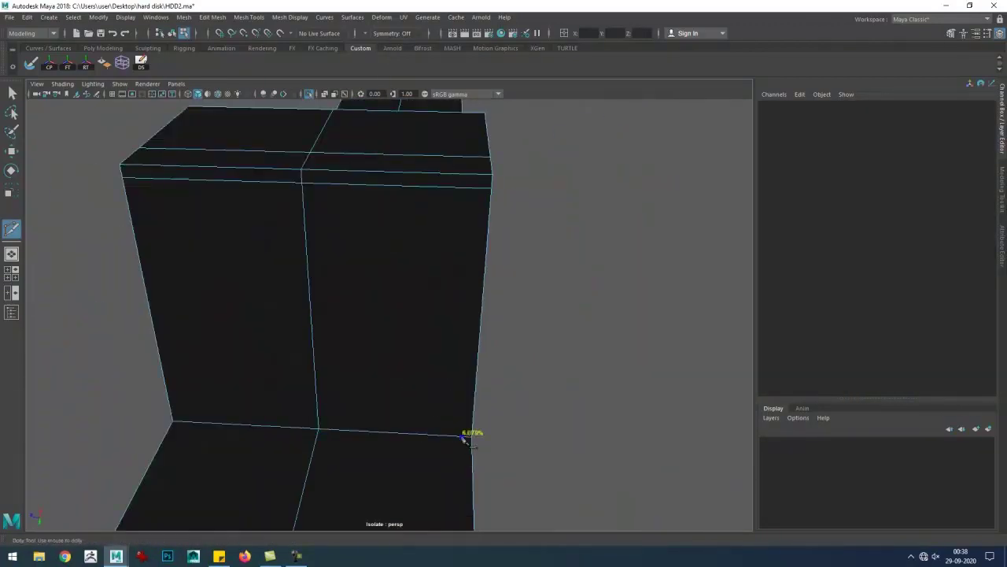
left_click_drag(488, 173, 339, 256)
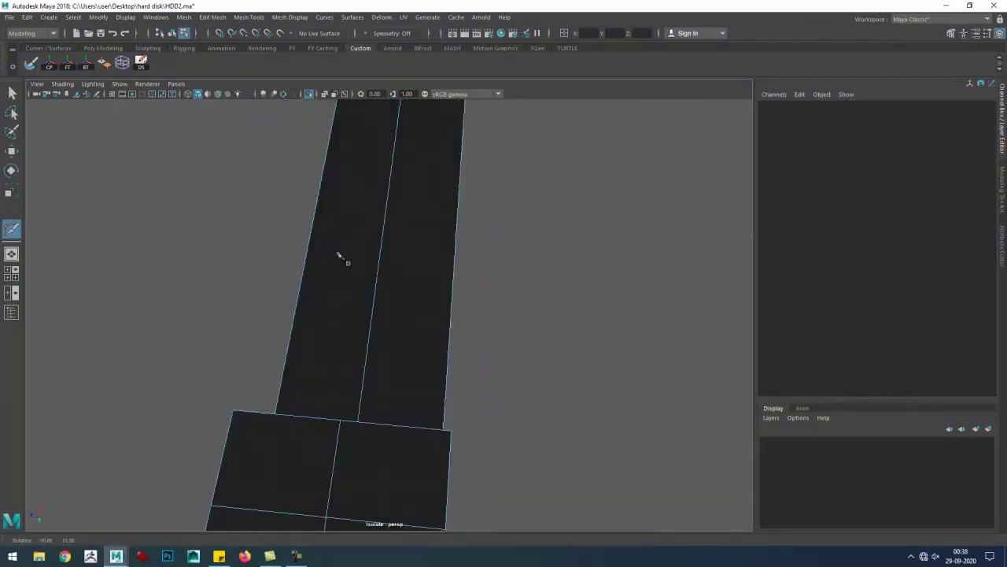
left_click_drag(342, 306, 176, 329)
left_click_drag(274, 360, 295, 348)
left_click_drag(295, 349, 493, 293)
left_click_drag(493, 294, 416, 331)
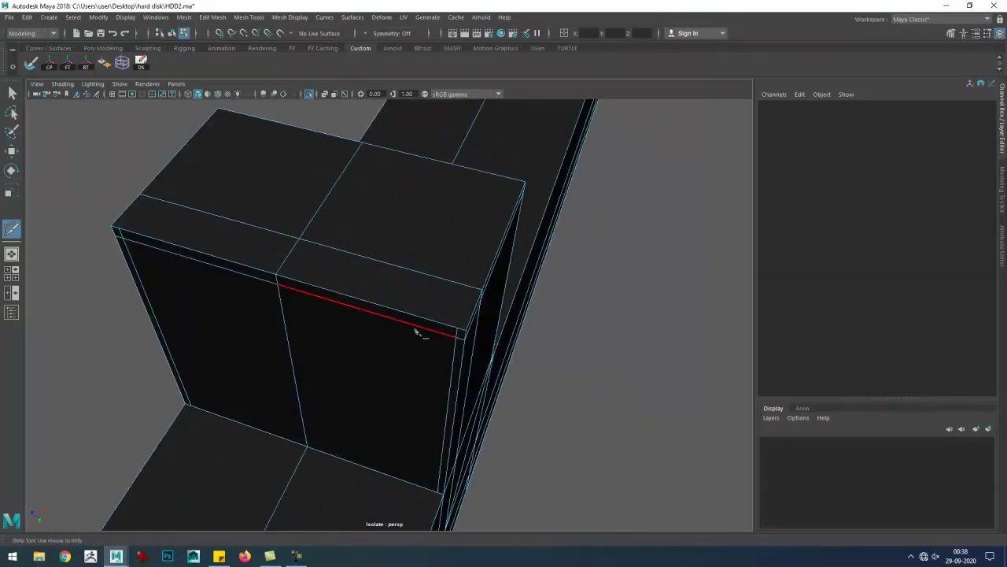
left_click_drag(481, 296, 225, 433)
left_click_drag(225, 434, 401, 256)
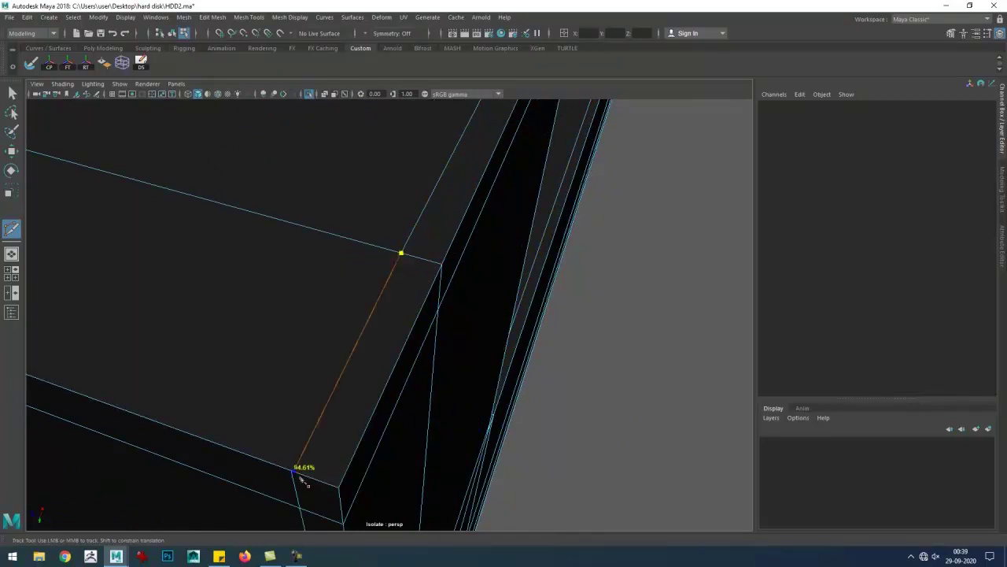
left_click_drag(302, 479, 462, 388)
key("w")
- Add a cut line starting at the box's corner vertex, viewed from underneath the strip
left_click_drag(475, 368, 370, 344)
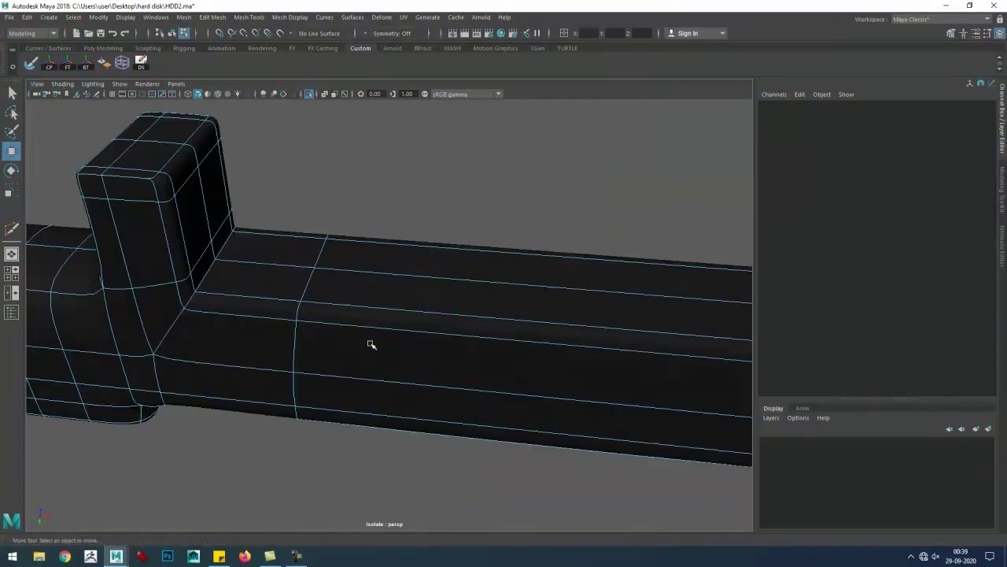
left_click_drag(371, 344, 370, 355)
left_click_drag(322, 299, 514, 294)
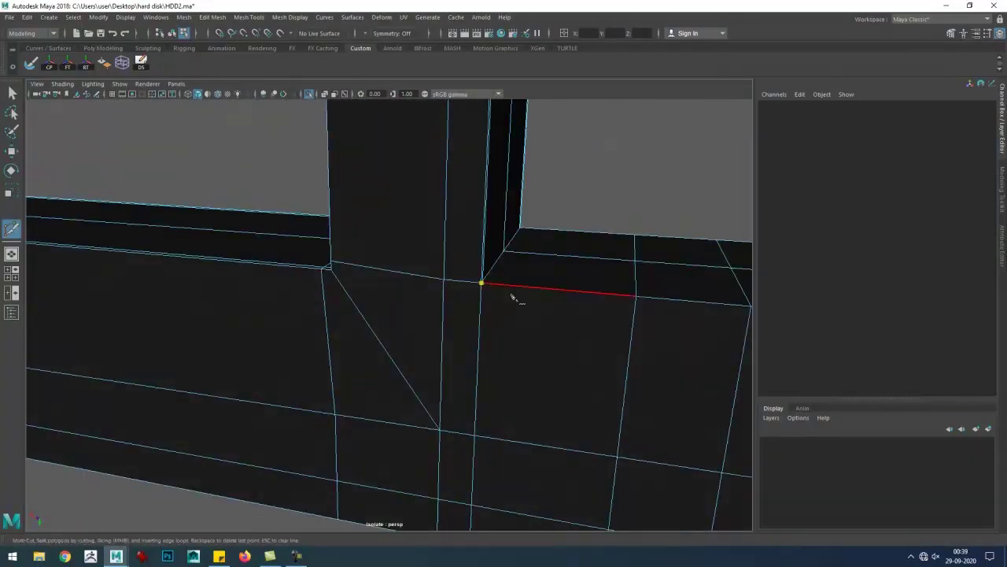
scroll("up", 3)
left_click_drag(472, 370, 426, 402)
left_click_drag(576, 346, 507, 349)
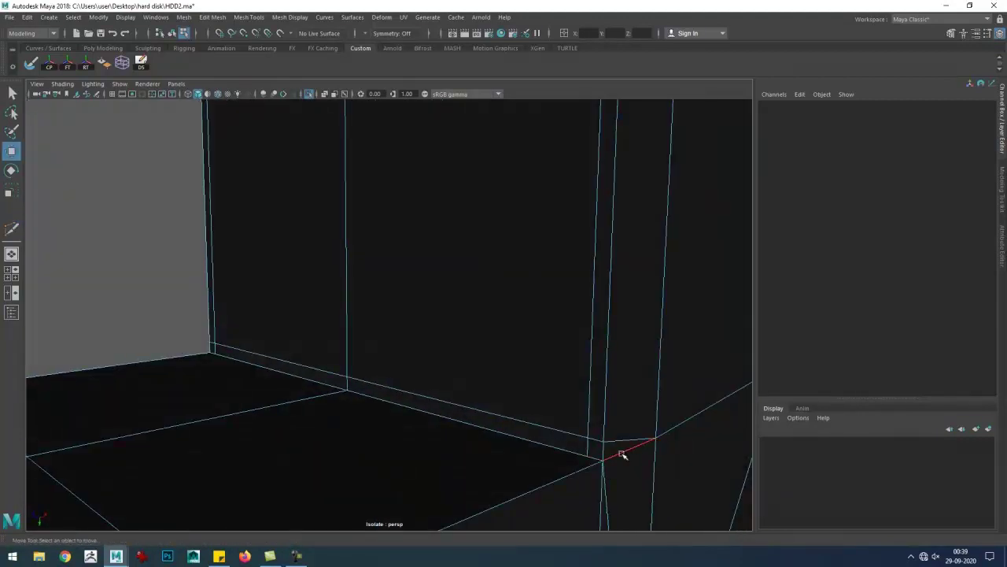
left_click_drag(622, 455, 398, 391)
left_click_drag(398, 391, 461, 416)
left_click_drag(462, 417, 461, 372)
key("Return")
left_click_drag(384, 382, 333, 325)
key("w")
- Place another cut point on the block's left corner edge and inspect the new diagonal edge
left_click(372, 289)
scroll("down", 3)
scroll("up", 3)
left_click_drag(329, 365, 293, 384)
left_click_drag(292, 383, 292, 383)
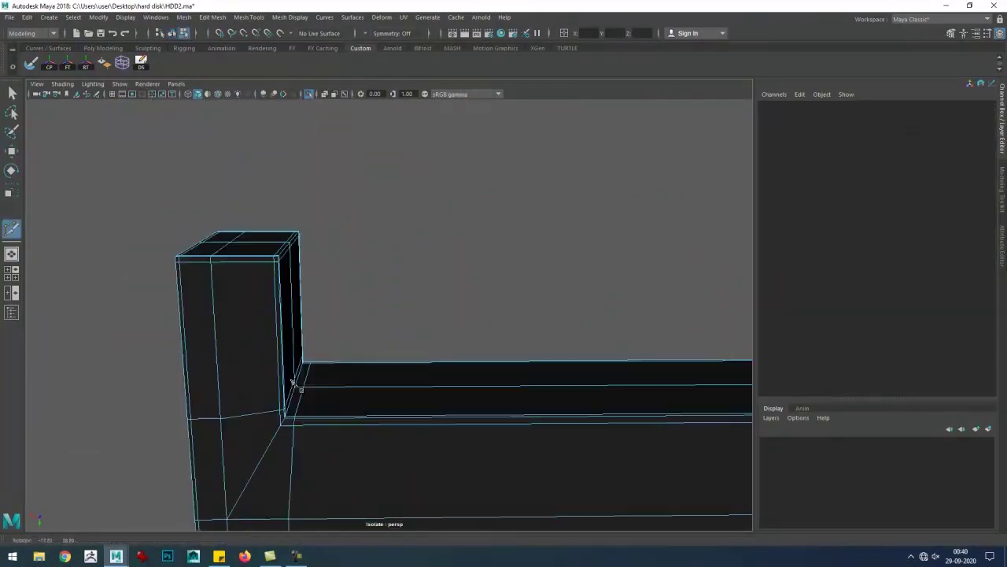
scroll("down", 3)
left_click_drag(388, 274, 398, 342)
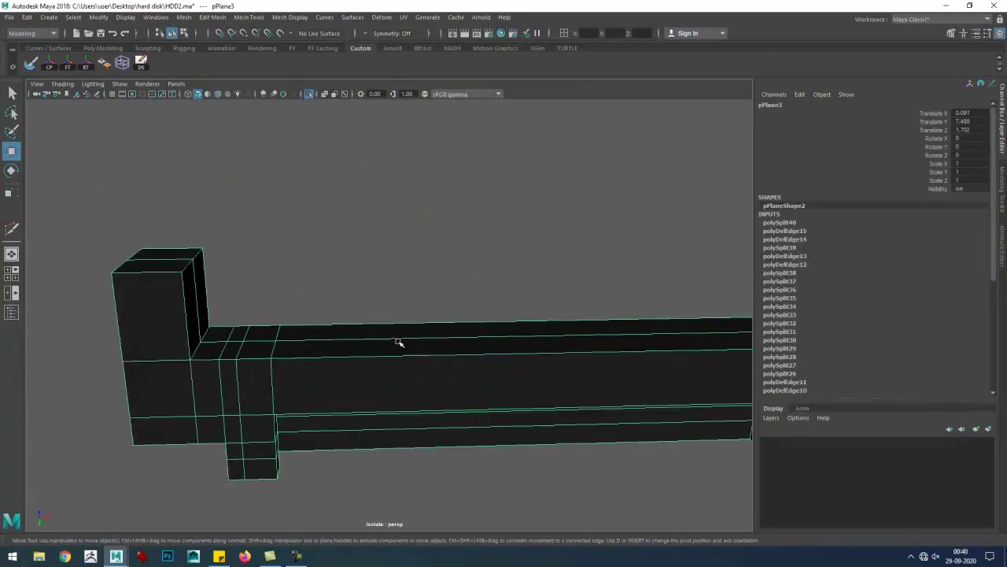
scroll("up", 3)
left_click(329, 270)
left_click_drag(329, 268, 432, 287)
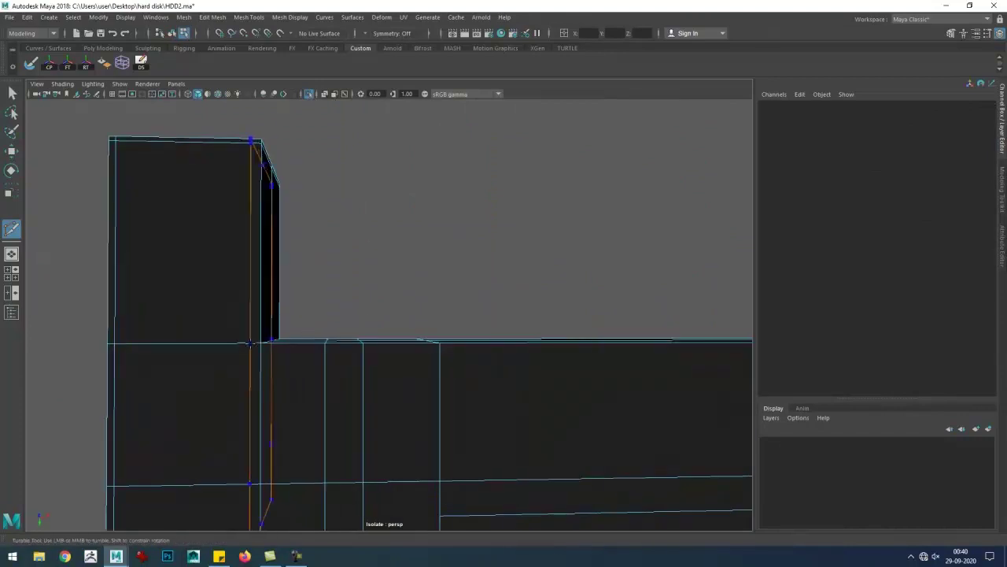
scroll("down", 3)
left_click_drag(310, 378, 394, 373)
scroll("up", 3)
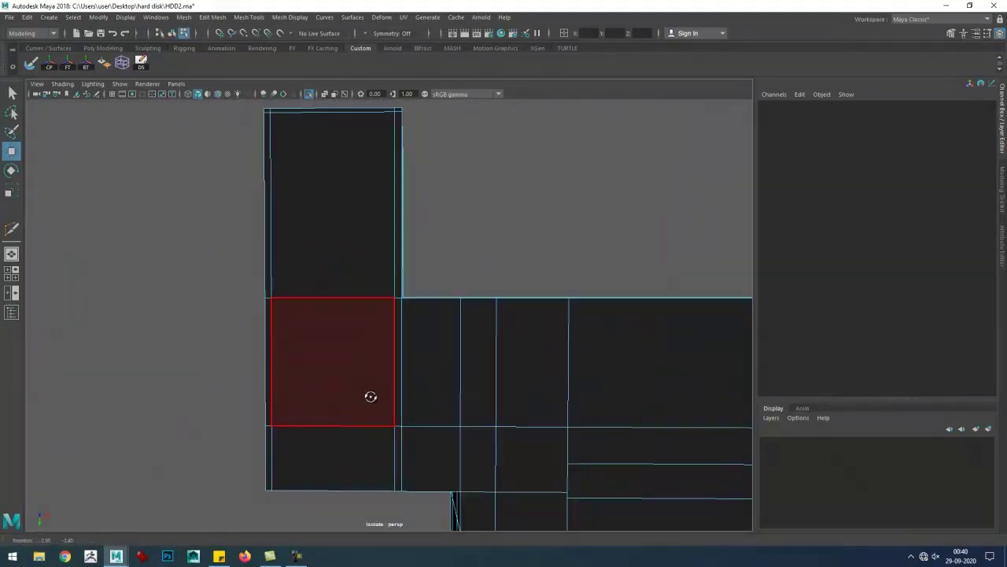
left_click_drag(448, 322, 319, 385)
key("w")
scroll("up", 3)
left_click(347, 353)
left_click_drag(299, 295, 340, 307)
key("w")
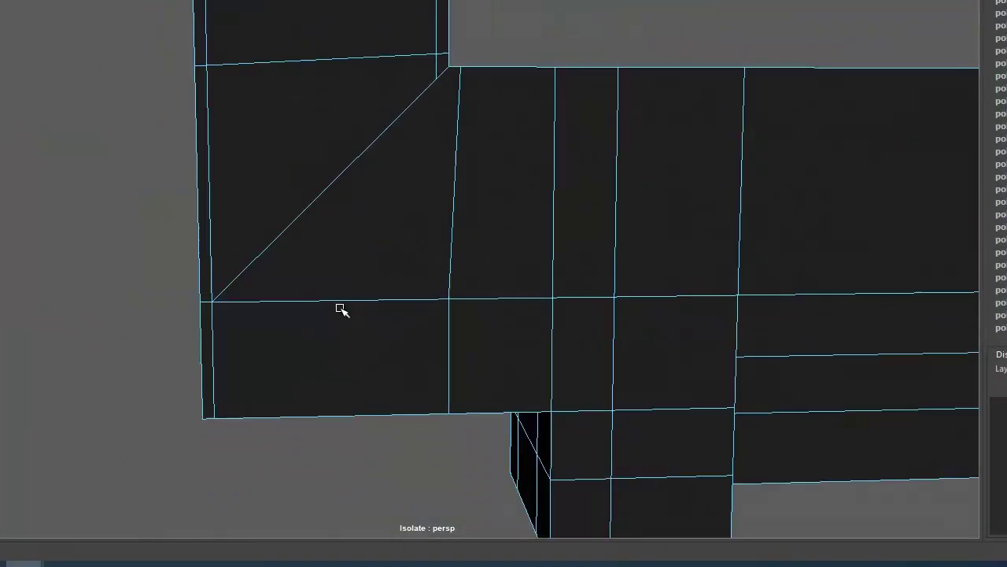
left_click_drag(387, 164, 263, 366)
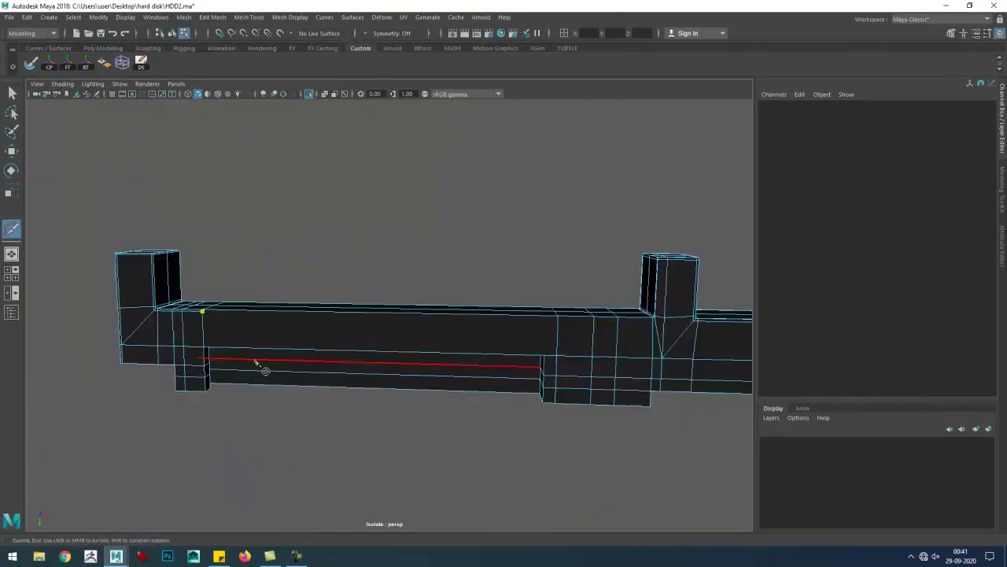
- Delete the two diagonal edges at the end block's T-junction
scroll("up", 3)
scroll("up", 3)
left_click_drag(472, 362, 436, 309)
key("w")
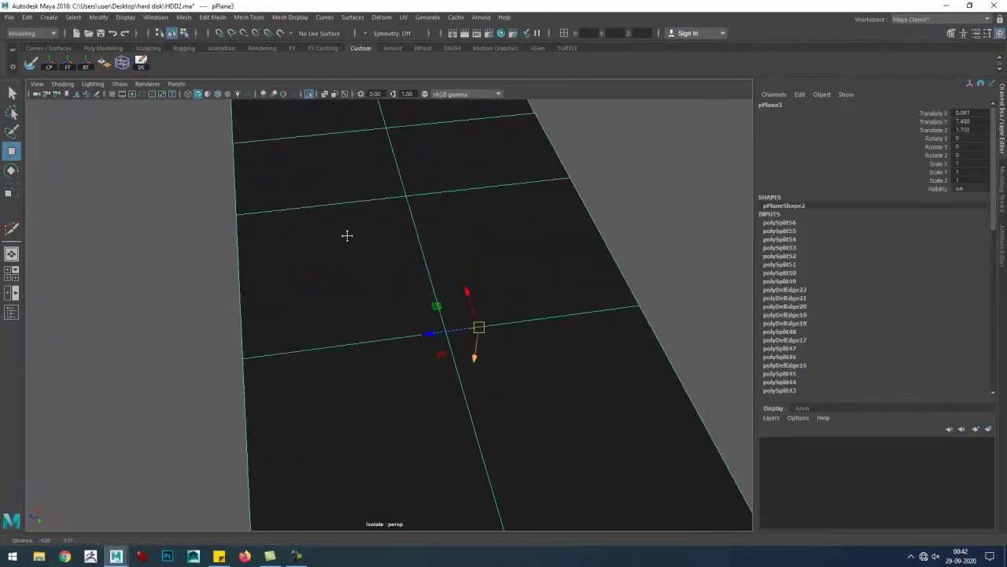
left_click(355, 162)
left_click_drag(398, 336, 472, 344)
left_click_drag(472, 344, 475, 283)
left_click(510, 336)
key("Delete")
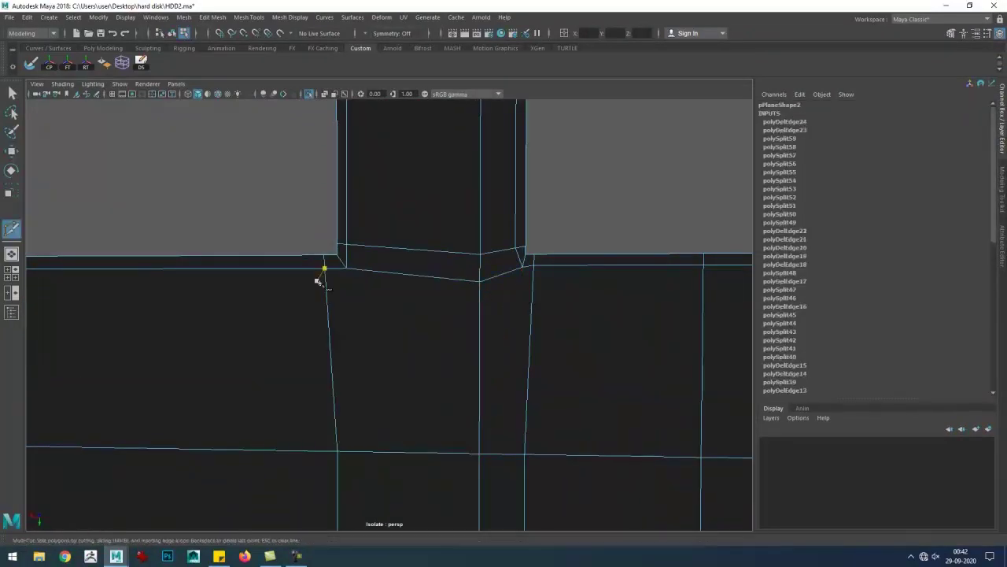
- Add several new cuts from the top edge across the beam near its end
right_click(538, 293)
left_click_drag(546, 241, 299, 355)
left_click(270, 294)
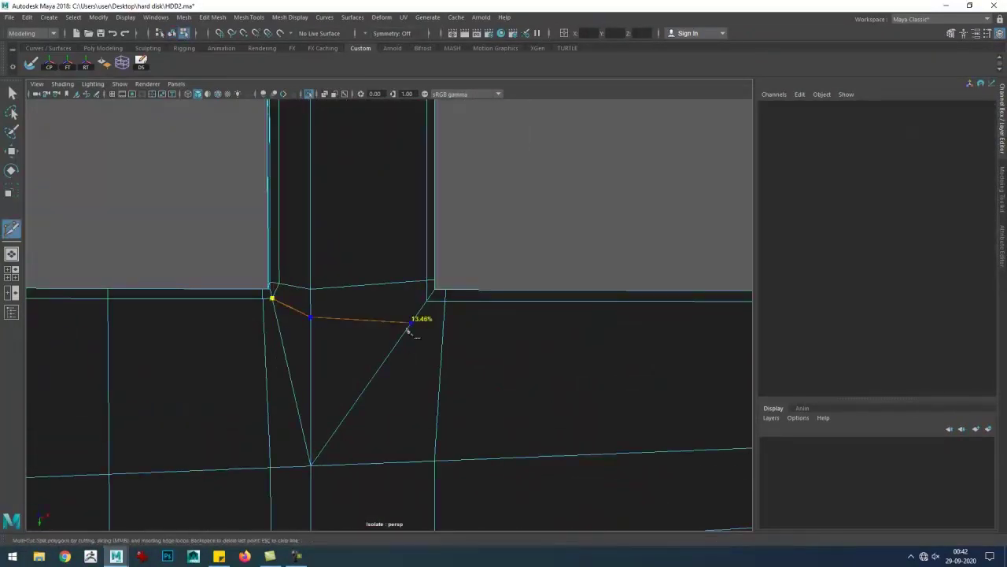
left_click_drag(409, 325, 246, 334)
right_click(441, 306)
left_click_drag(440, 305, 416, 365)
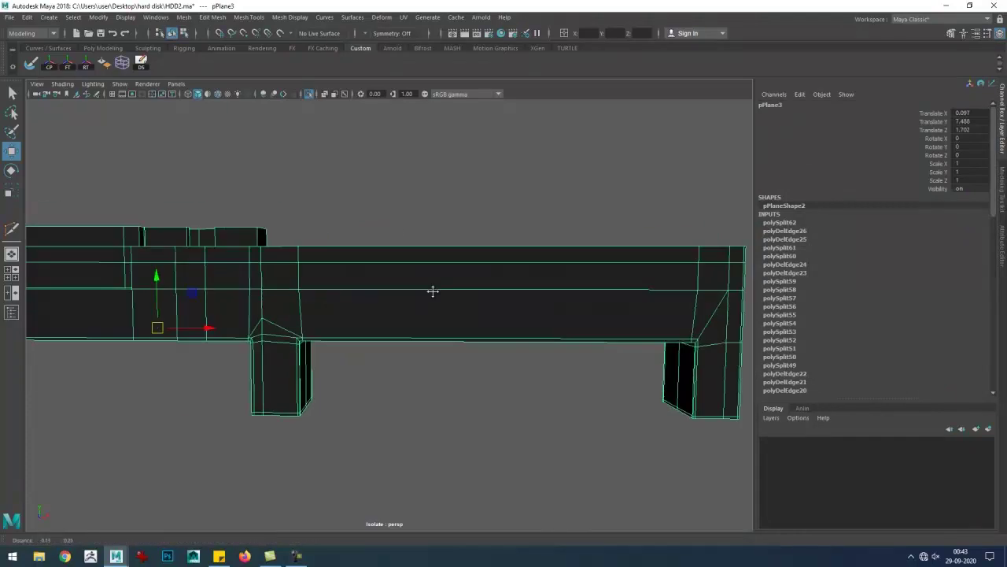
left_click(491, 293)
left_click_drag(507, 315, 372, 341)
right_click(348, 330)
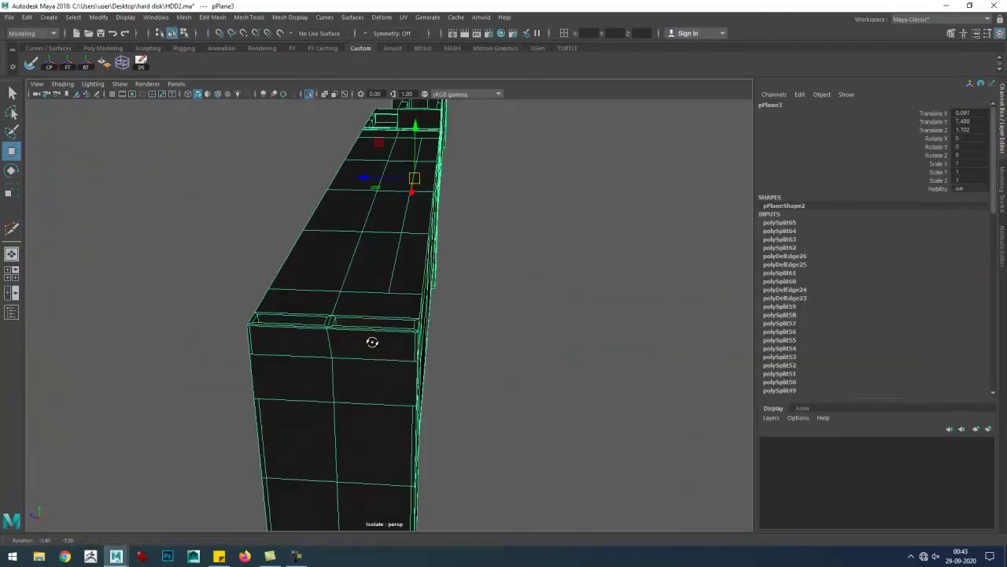
scroll("up", 3)
left_click(413, 390)
left_click_drag(153, 281, 16, 272)
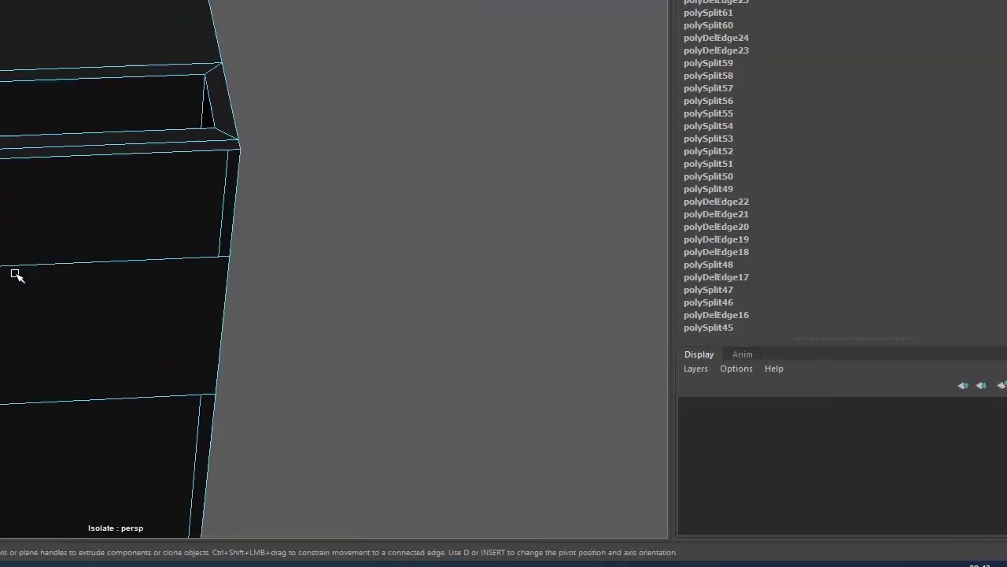
left_click_drag(243, 175, 360, 355)
scroll("up", 3)
- Try a cut across the beam corner, undo it, and re-examine the box corner
key("g")
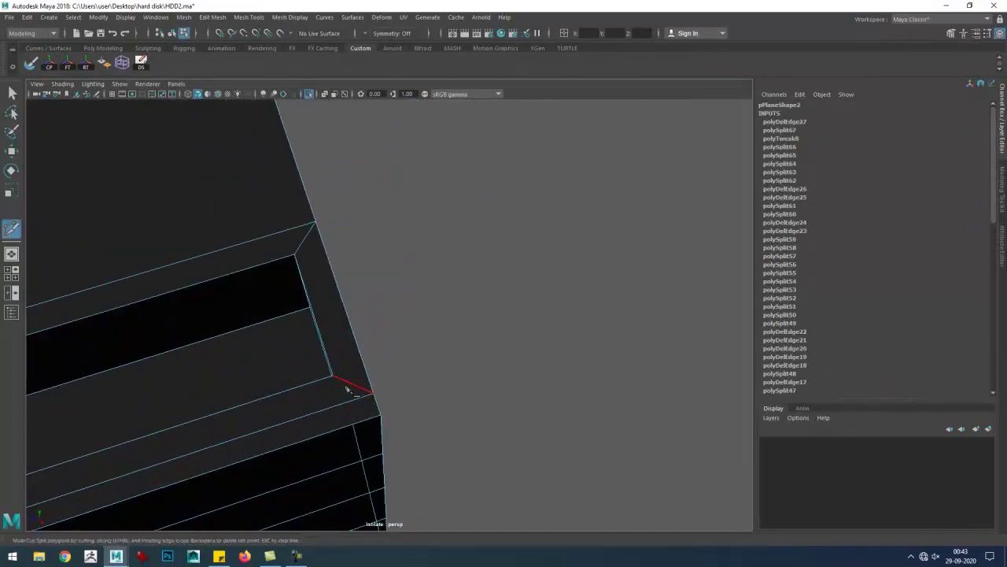
left_click_drag(283, 430, 332, 347)
left_click_drag(272, 375, 358, 353)
key("ctrl+z")
left_click_drag(421, 457, 418, 413)
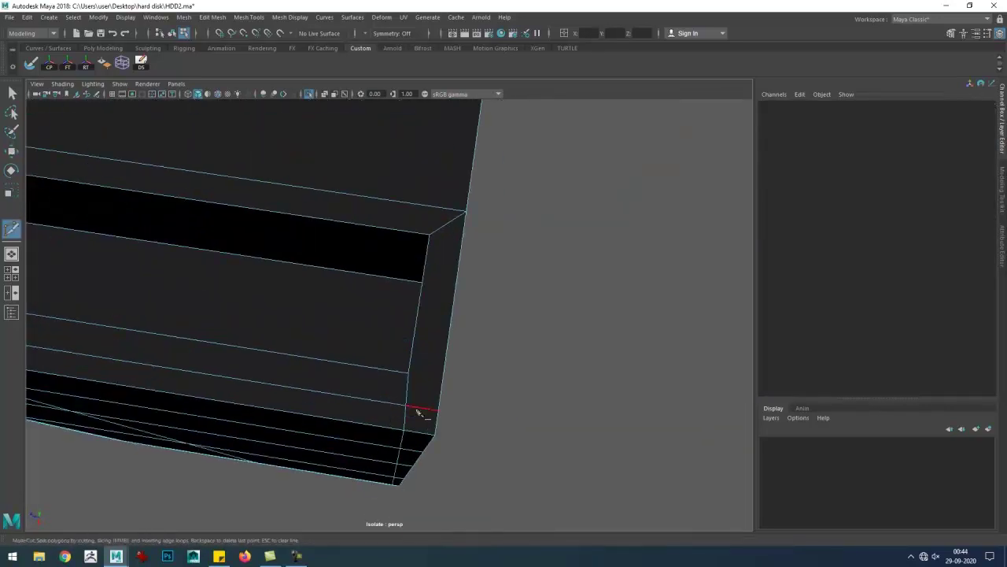
key("w")
left_click_drag(378, 376, 389, 413)
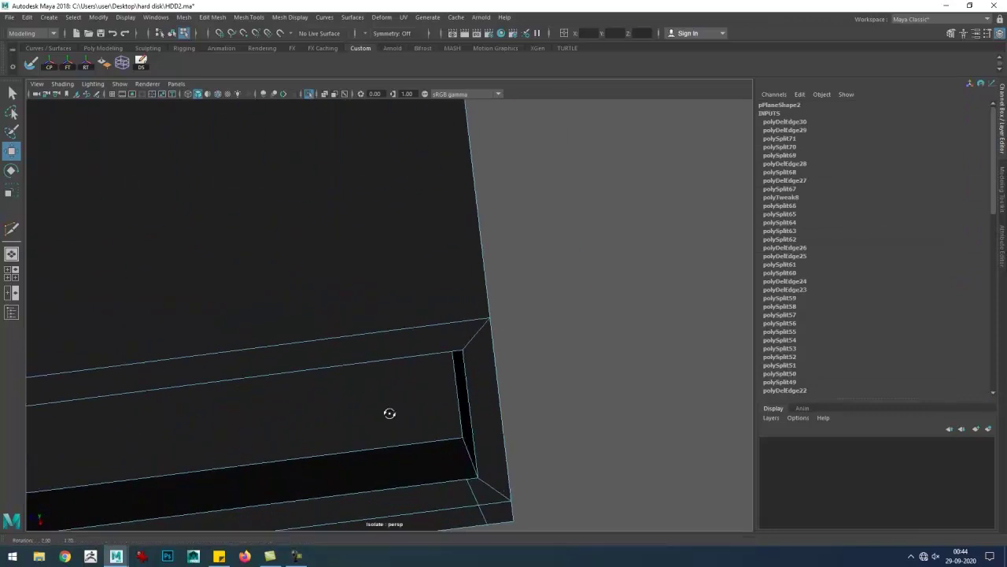
left_click_drag(457, 448, 392, 377)
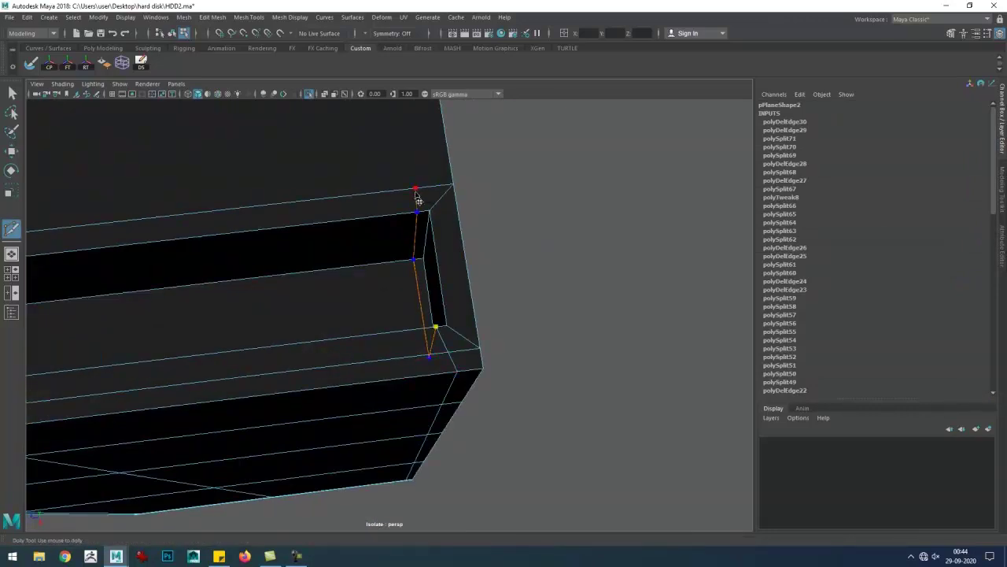
left_click_drag(418, 200, 321, 452)
left_click_drag(322, 452, 315, 319)
left_click_drag(315, 320, 477, 423)
- Turn on smooth preview and commit a three-point cut at the box corner
key("3")
left_click_drag(271, 376, 226, 325)
left_click_drag(149, 350, 239, 395)
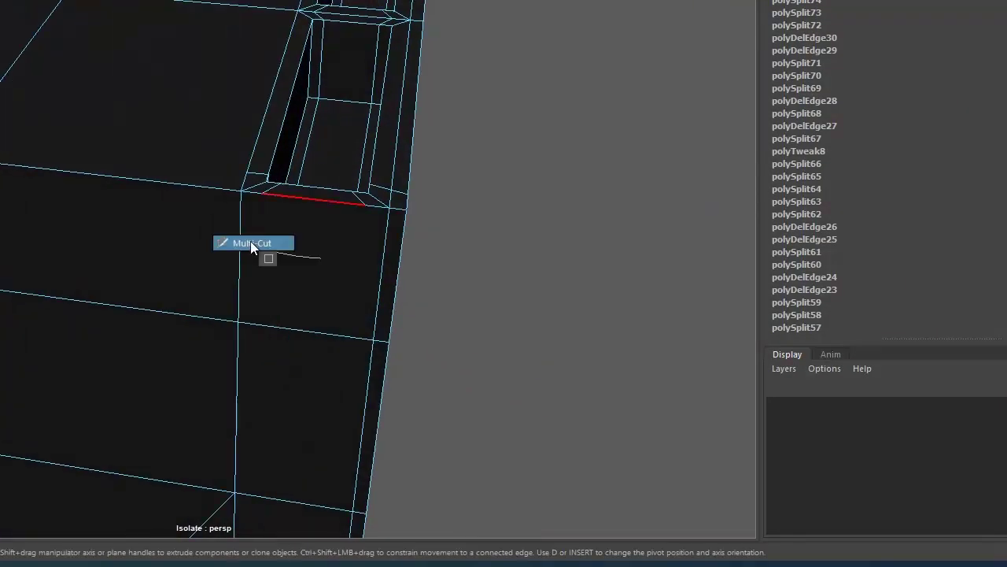
left_click(252, 457)
key("Return")
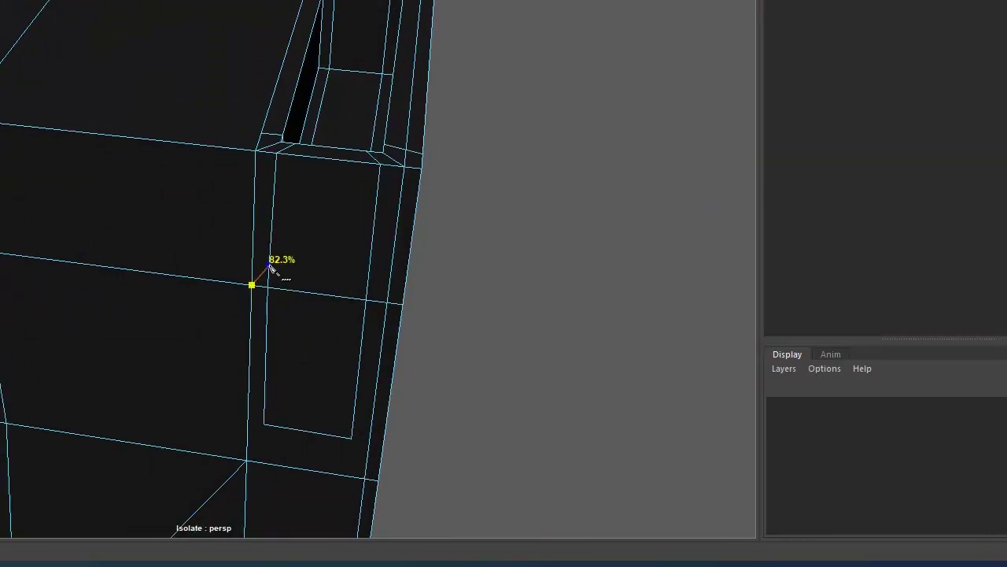
left_click_drag(361, 349, 279, 288)
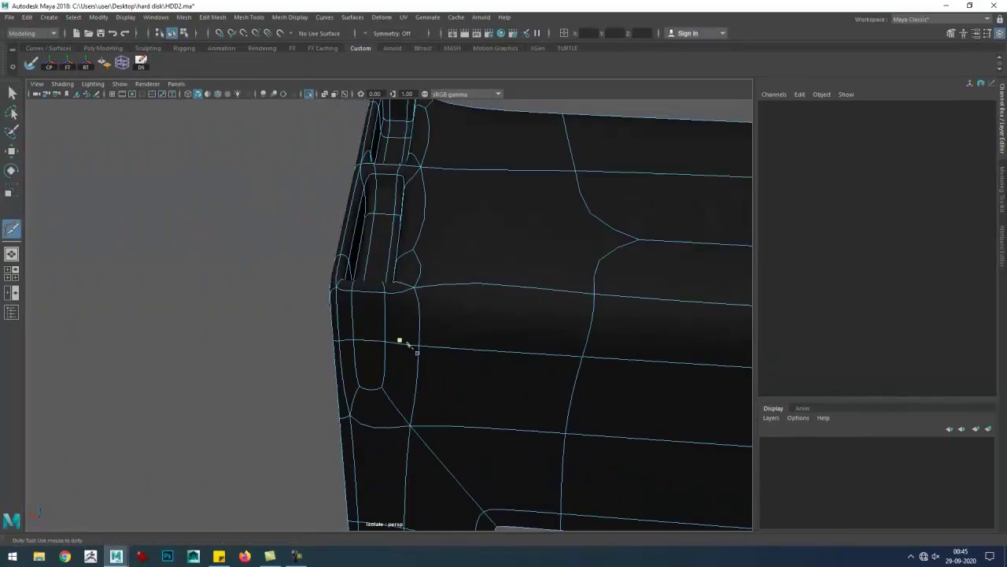
left_click_drag(400, 338, 480, 358)
left_click_drag(459, 414, 659, 413)
key("w")
- Delete the unwanted edge loop and stray edges at the strip's end
key("ctrl+shift+x")
left_click_drag(660, 412, 276, 420)
left_click_drag(276, 420, 199, 423)
left_click(359, 247)
left_click_drag(378, 321, 416, 349)
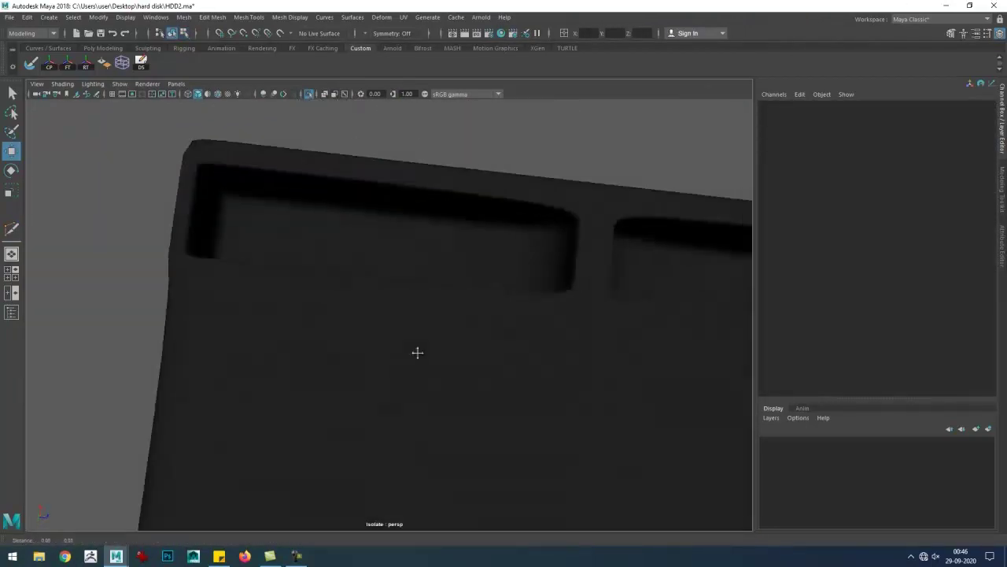
key("Return")
left_click_drag(496, 332, 355, 353)
key("w")
key("Delete")
left_click_drag(307, 309, 317, 345)
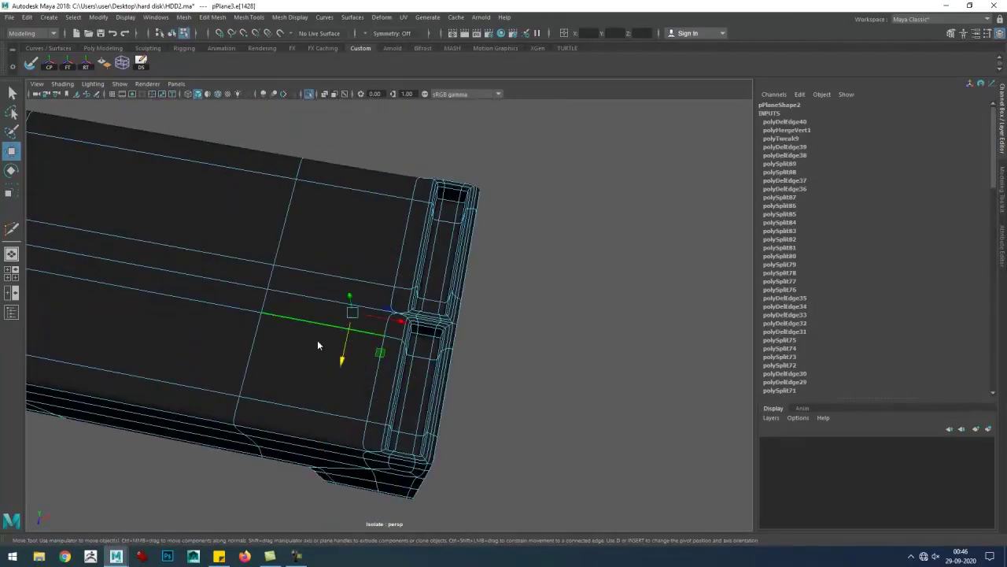
left_click_drag(323, 299, 307, 324)
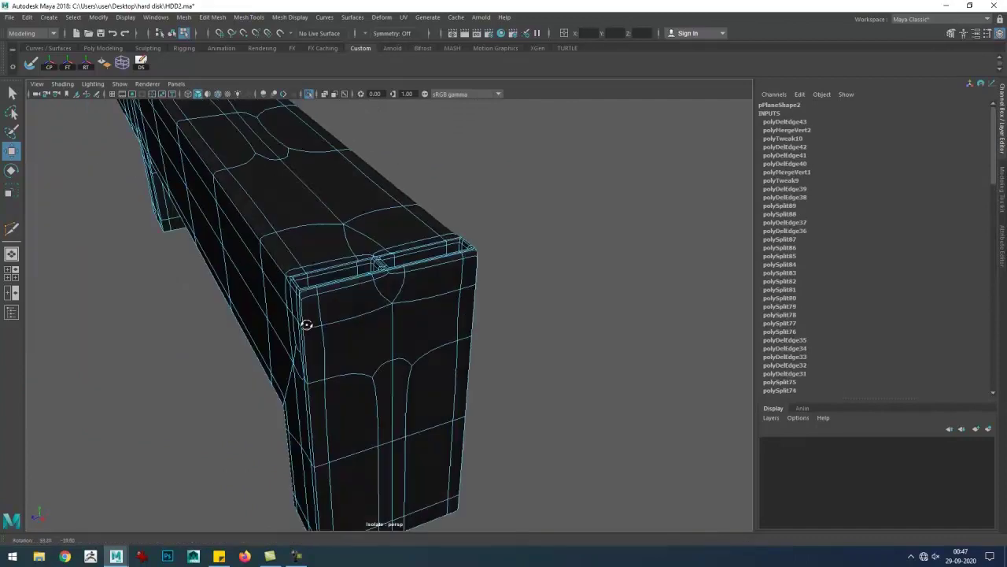
left_click_drag(338, 386, 386, 360)
left_click(420, 405)
key("Delete")
- Commit a cut at the strip's other end and review the cleaned mesh in shaded view
left_click_drag(386, 360, 344, 297)
left_click_drag(344, 298, 200, 315)
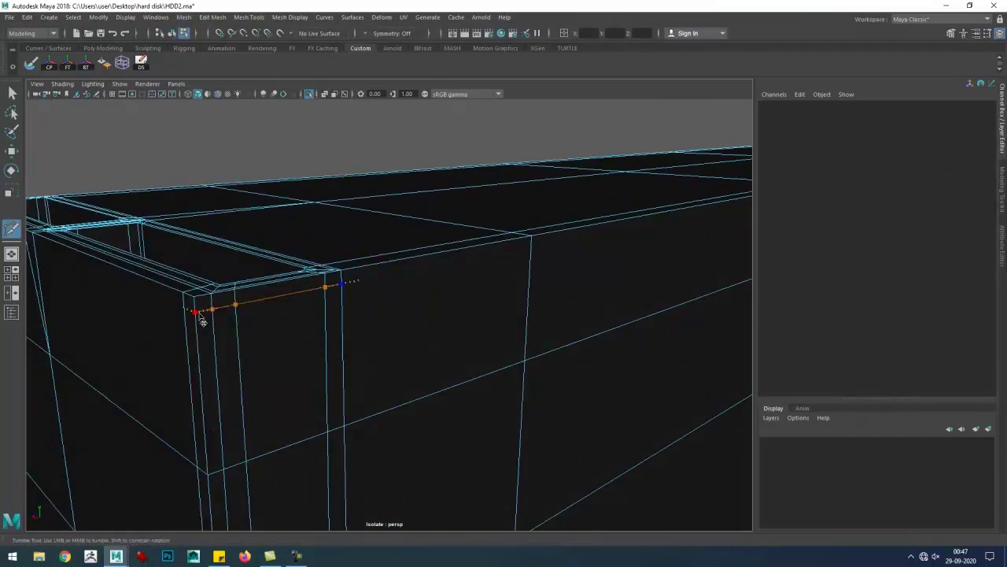
left_click_drag(200, 315, 222, 305)
key("Return")
left_click_drag(410, 369, 580, 322)
left_click_drag(580, 322, 482, 340)
left_click_drag(397, 354, 306, 380)
left_click_drag(306, 380, 450, 365)
left_click_drag(449, 365, 475, 394)
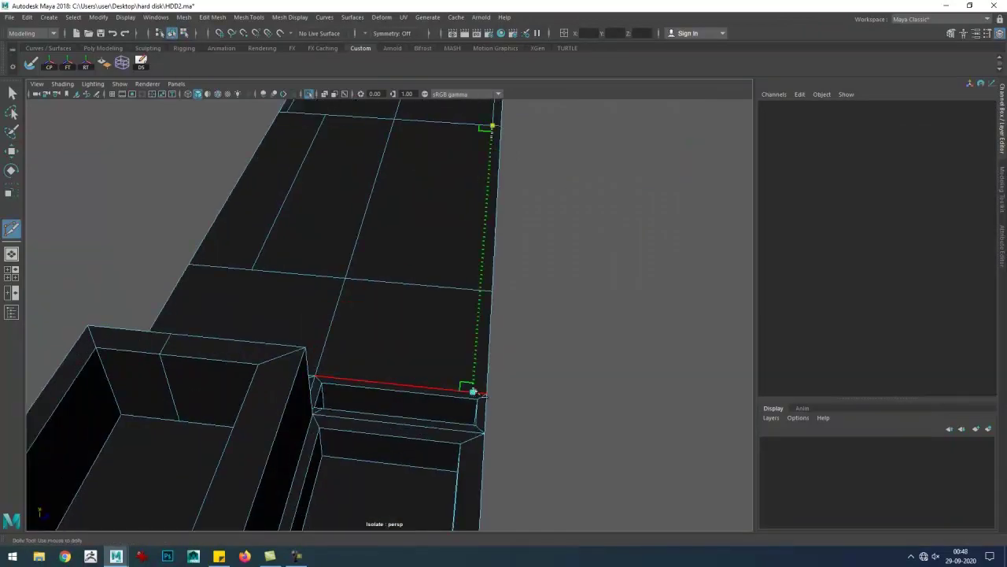
left_click_drag(472, 391, 421, 417)
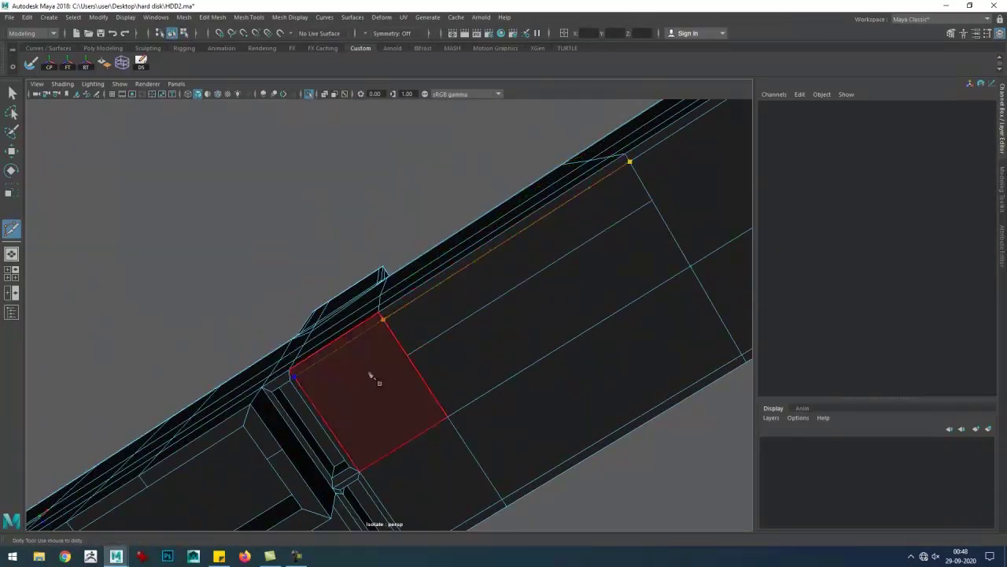
key("w")
left_click_drag(374, 377, 483, 341)
left_click_drag(483, 341, 451, 297)
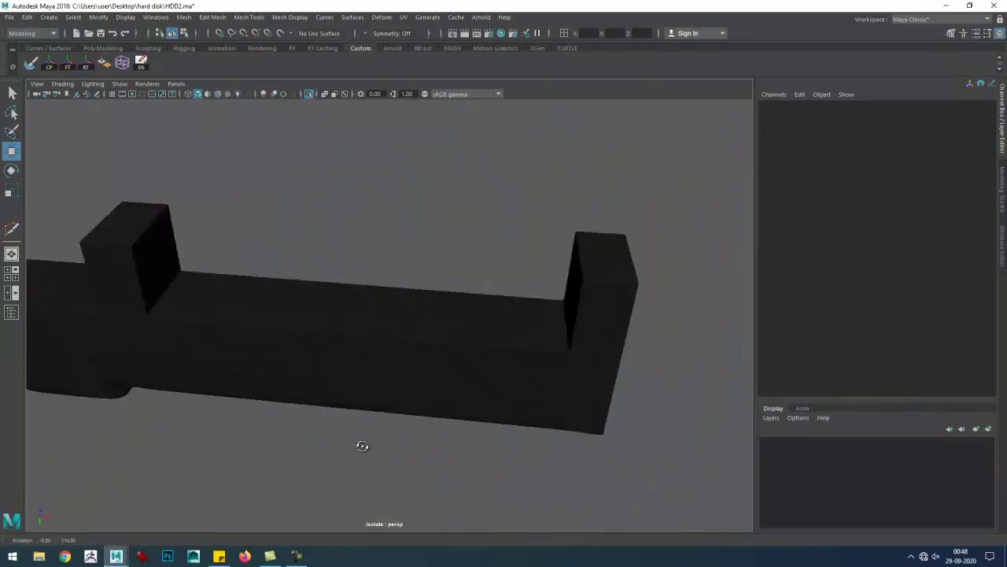
- Select the connector strip and switch to Multi-Cut, bringing its top face into view
left_click(366, 405)
left_click_drag(366, 405, 459, 369)
key("ctrl+shift+x")
left_click_drag(322, 395, 445, 443)
left_click_drag(446, 443, 322, 462)
left_click_drag(224, 373, 308, 243)
left_click_drag(308, 243, 465, 358)
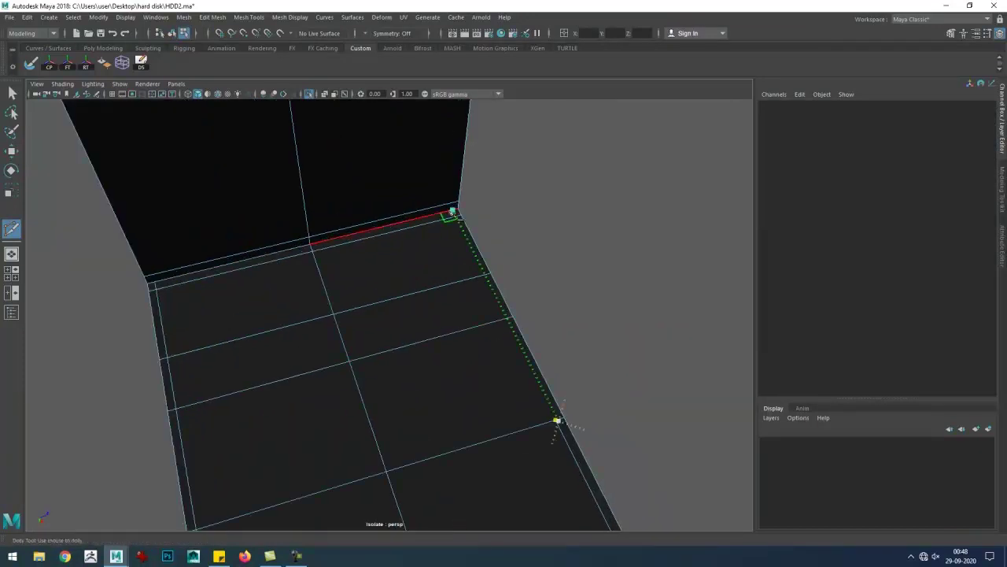
left_click_drag(557, 421, 473, 333)
left_click_drag(472, 333, 412, 367)
left_click_drag(411, 367, 432, 313)
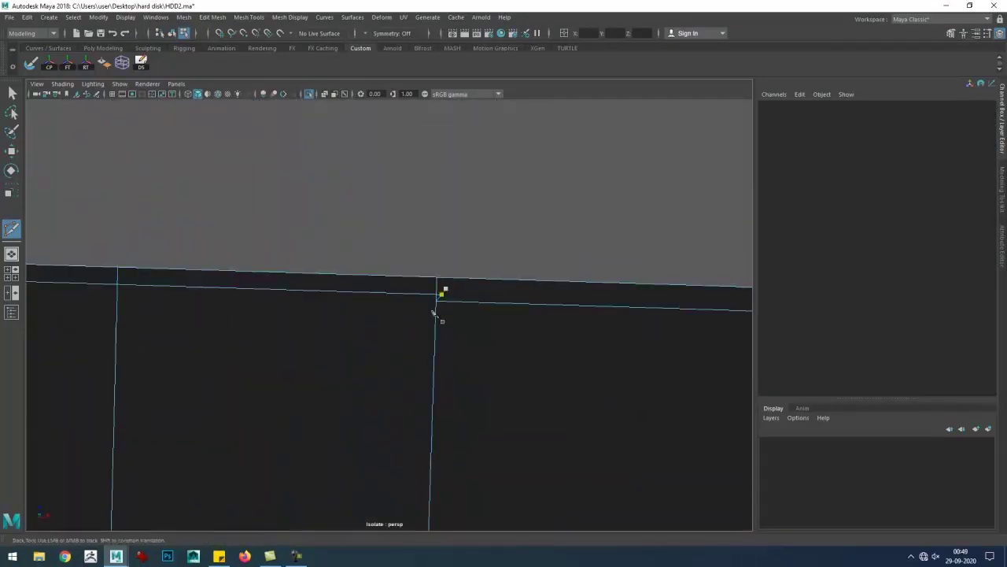
- Close in on the end block's inner corner and select its corner vertex with the Move tool
left_click(465, 278)
left_click_drag(464, 277, 434, 355)
left_click_drag(434, 355, 493, 164)
left_click_drag(493, 165, 354, 307)
left_click_drag(353, 308, 354, 351)
left_click_drag(353, 351, 254, 256)
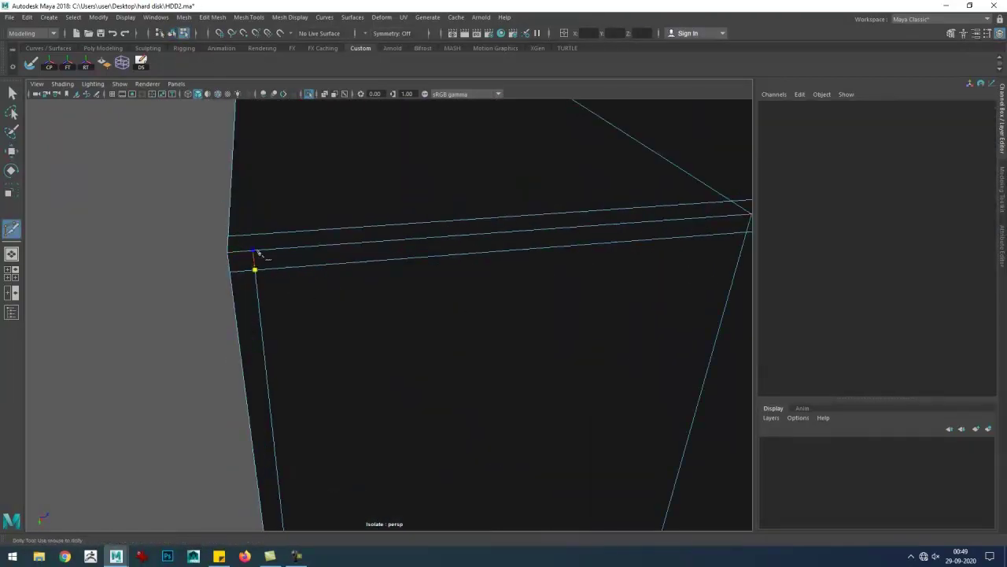
left_click_drag(254, 256, 330, 284)
left_click_drag(330, 284, 343, 272)
left_click_drag(350, 321, 418, 371)
left_click(436, 324)
key("w")
key("w")
left_click(543, 329)
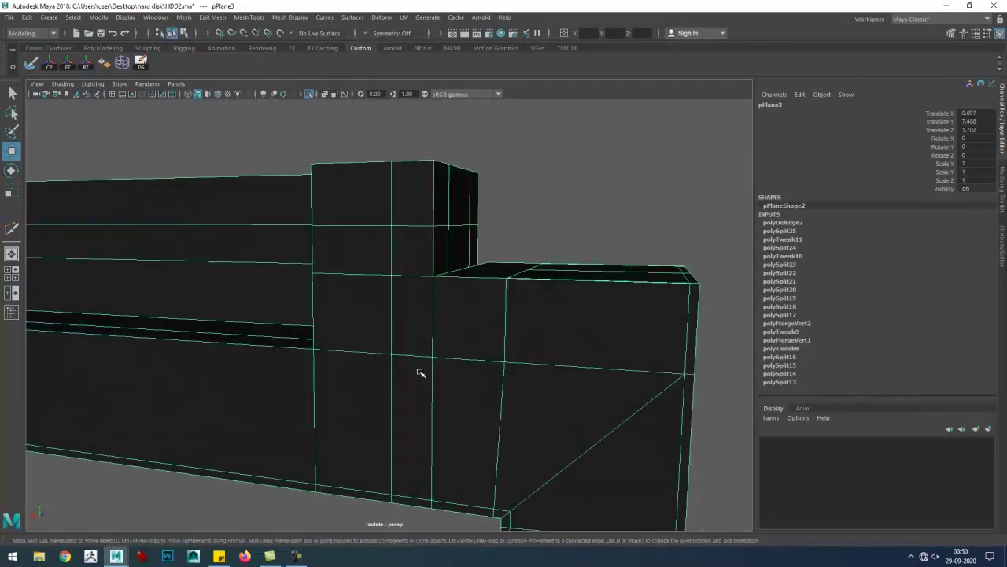
- Split the channel corner with a two-point Multi-Cut along the base edge
scroll("up", 3)
key("y")
left_click_drag(423, 270, 360, 373)
scroll("up", 3)
left_click(180, 299)
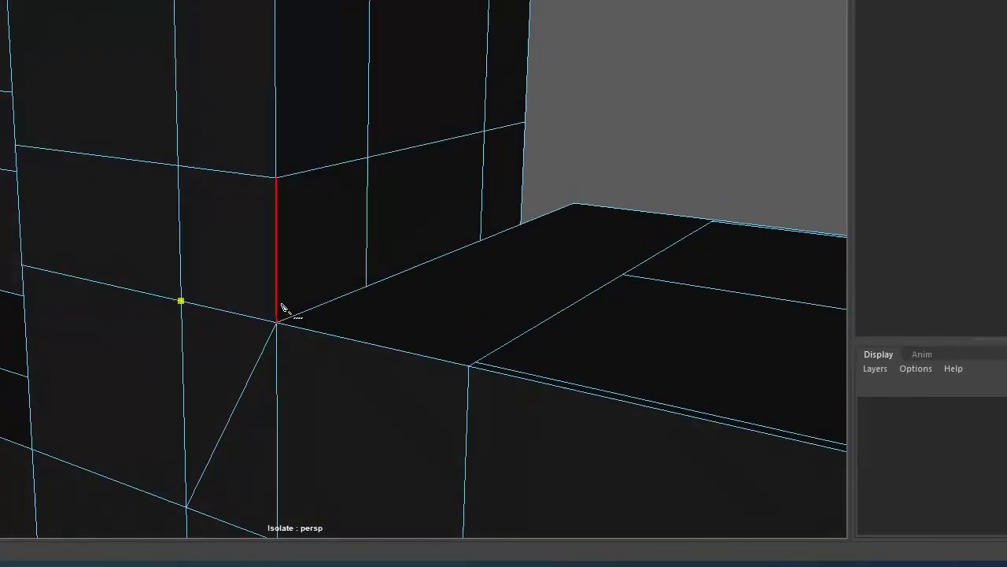
left_click(186, 312)
key("Return")
- Add another cut point between the corner edges and join them with a new edge
left_click_drag(551, 241, 221, 353)
left_click(315, 520)
left_click_drag(338, 342, 343, 458)
left_click_drag(327, 325, 402, 382)
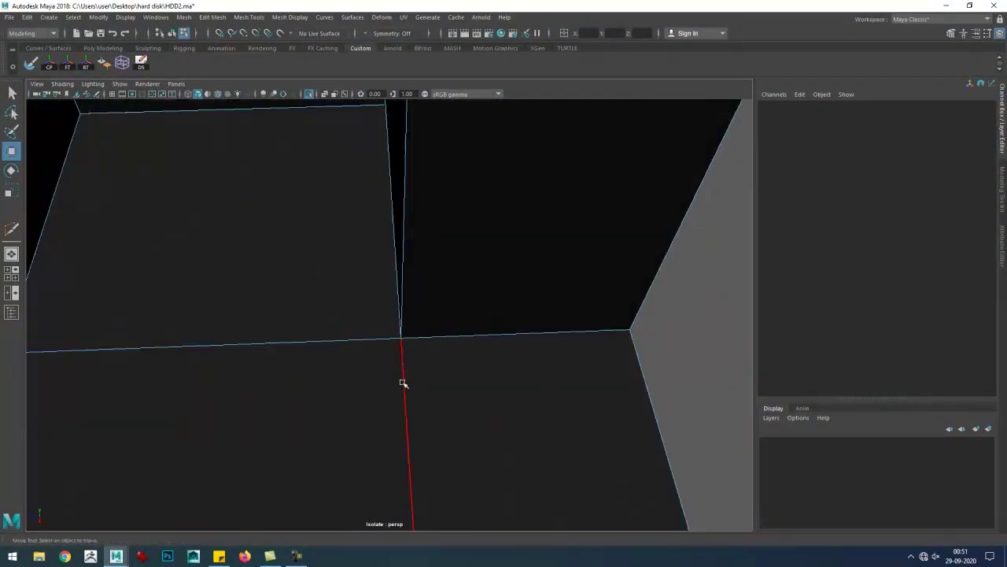
key("w")
left_click(437, 512)
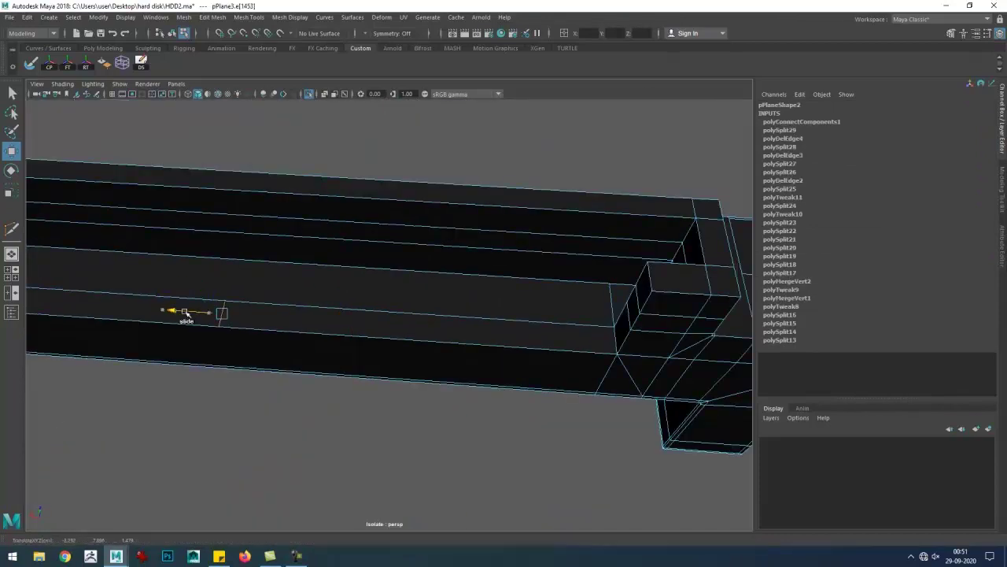
left_click_drag(484, 213, 355, 420)
left_click(447, 387)
- Insert an edge loop across the end block, then move along the channel
left_click_drag(355, 421, 380, 413)
left_click(401, 197)
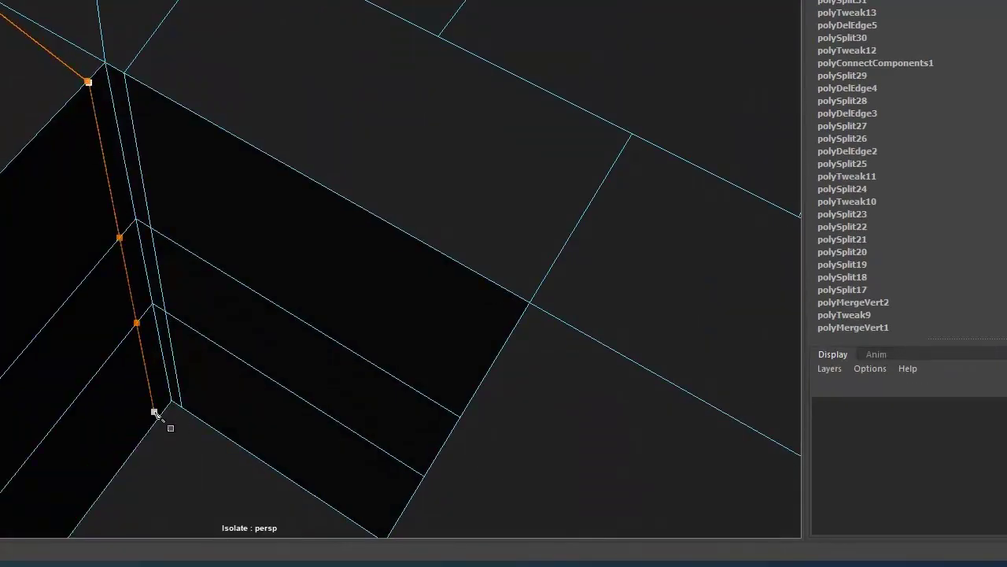
left_click_drag(201, 442, 290, 354)
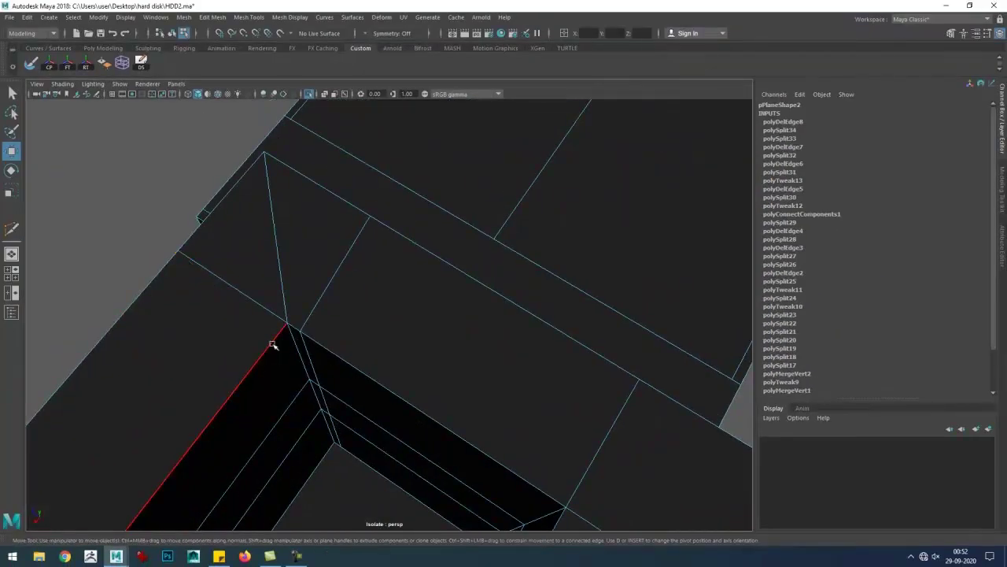
left_click_drag(376, 272, 250, 359)
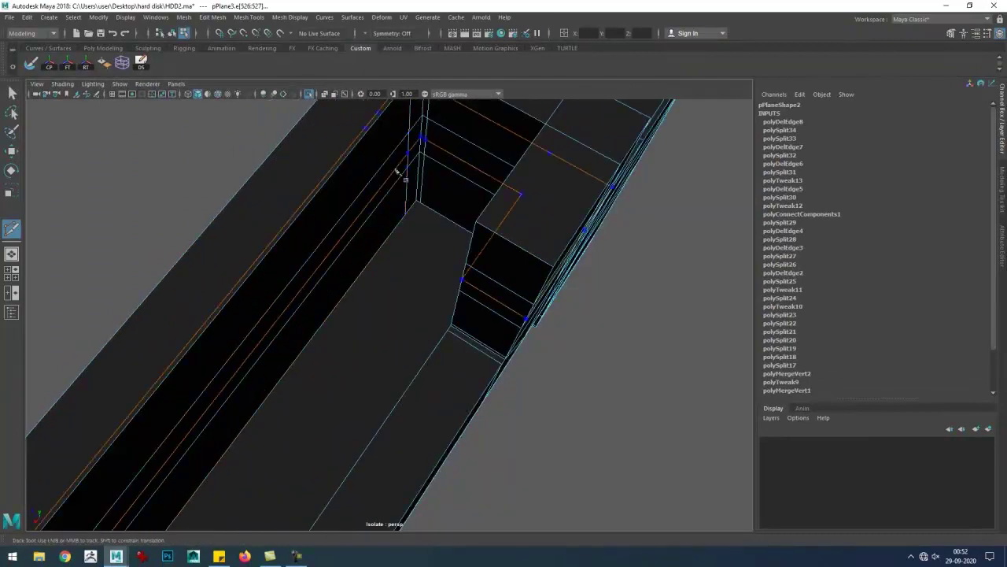
left_click_drag(399, 173, 341, 248)
key("w")
key("w")
left_click_drag(408, 233, 374, 331)
- Delete the unwanted face and cut a new edge across the neighbouring face
key("Delete")
left_click_drag(355, 415, 309, 333)
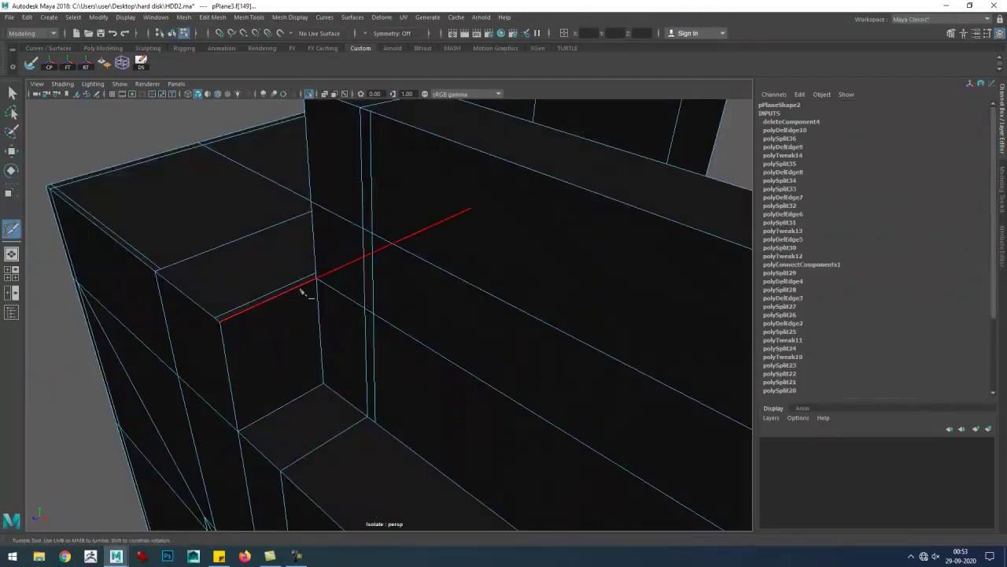
left_click(322, 386)
key("w")
left_click_drag(321, 386, 391, 315)
- Delete the extra edges, slide a vertex, and frame the whole drive with its reference images
key("F8")
key("w")
left_click_drag(391, 315, 484, 350)
left_click_drag(396, 353, 367, 412)
key("F10")
key("ctrl+Delete")
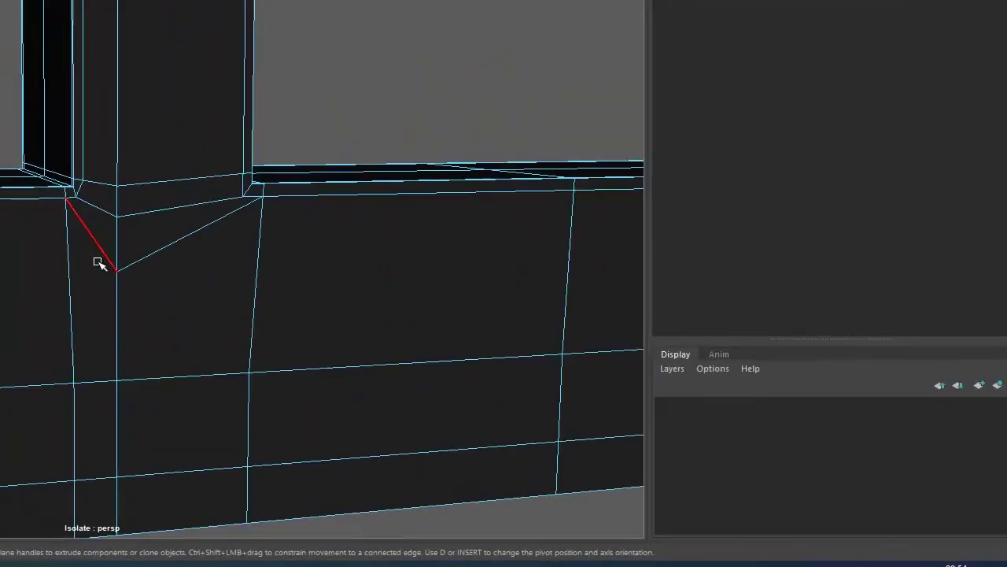
left_click(53, 272)
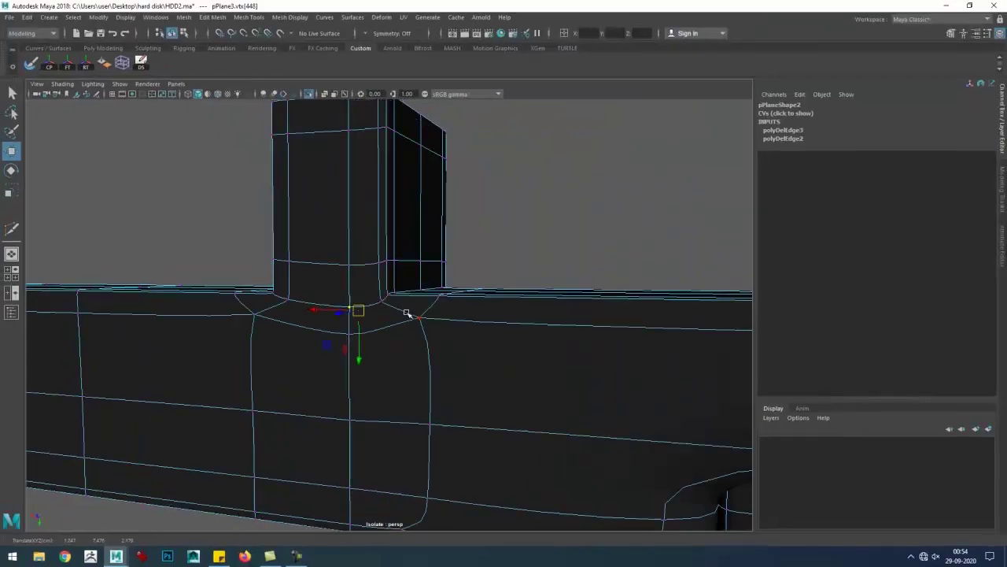
scroll("down", 3)
scroll("down", 3)
key("ctrl+1")
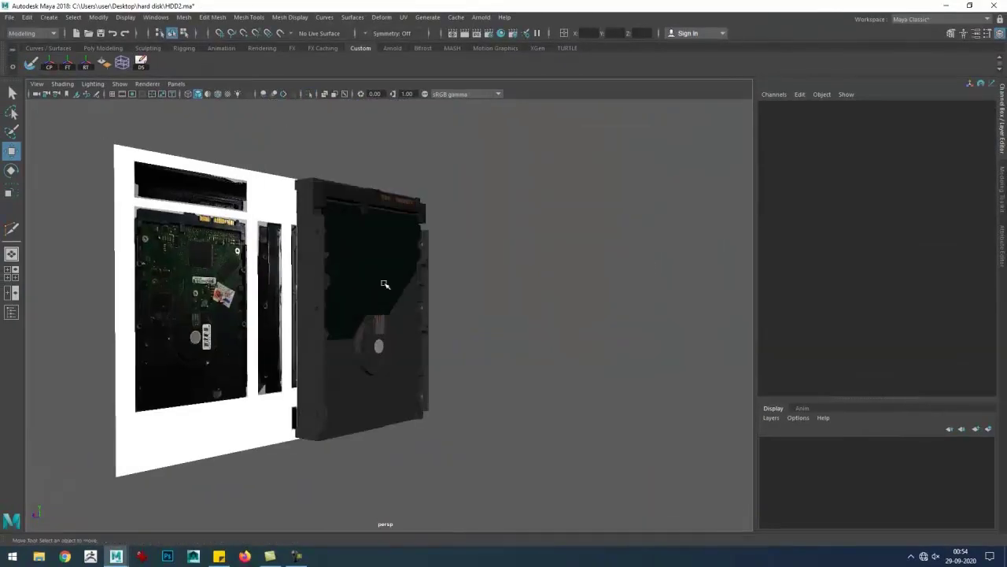
- Isolate pPlane3, select the strip's edge loop, and extract its faces
left_click_drag(372, 339, 337, 369)
key("ctrl+1")
double_click(337, 369)
key("f")
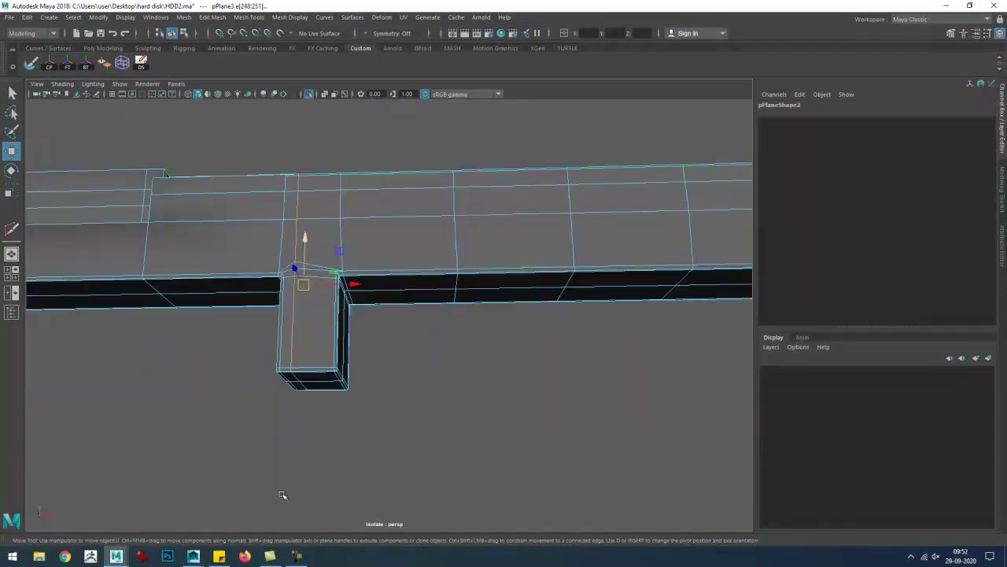
left_click_drag(281, 493, 404, 346)
left_click(465, 427)
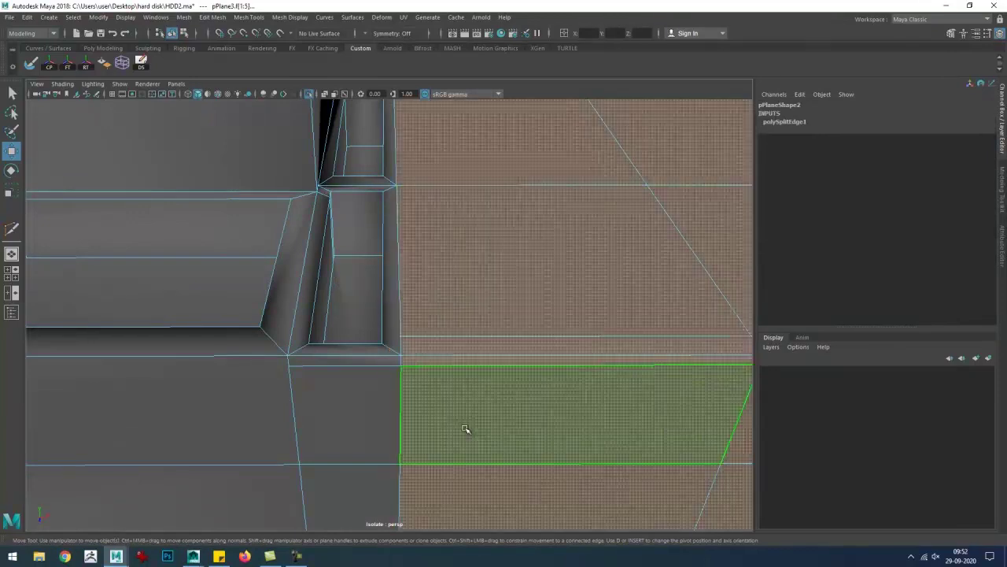
left_click_drag(465, 428, 430, 404)
- Extract the faces again into a separate polySurface and select faces on the isolated piece
left_click_drag(510, 345, 480, 272)
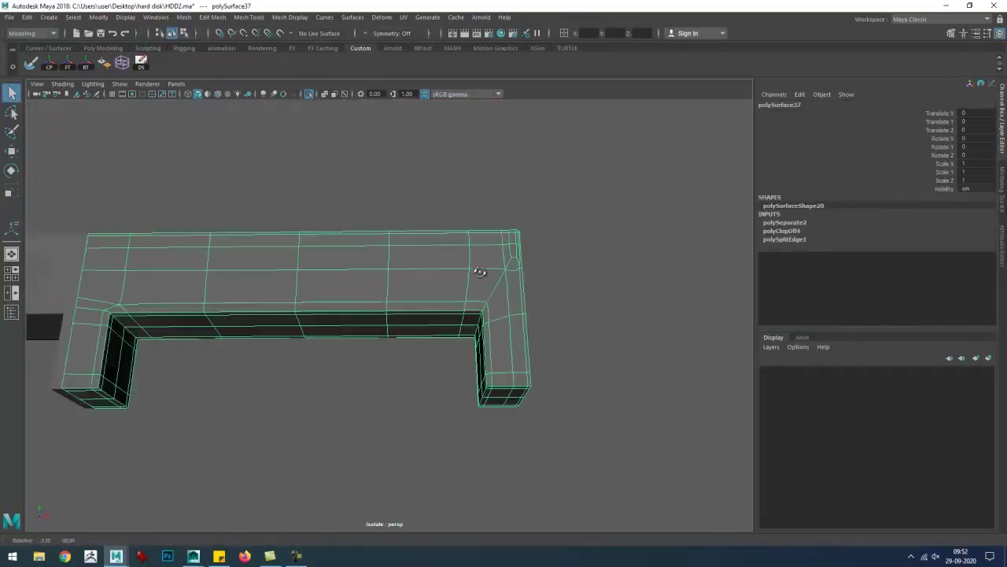
left_click_drag(375, 336, 319, 370)
left_click_drag(462, 272, 450, 499)
left_click(310, 95)
left_click_drag(311, 98, 457, 288)
left_click_drag(456, 288, 354, 386)
left_click_drag(354, 387, 611, 394)
left_click(549, 319)
left_click(540, 304)
left_click_drag(540, 304, 563, 403)
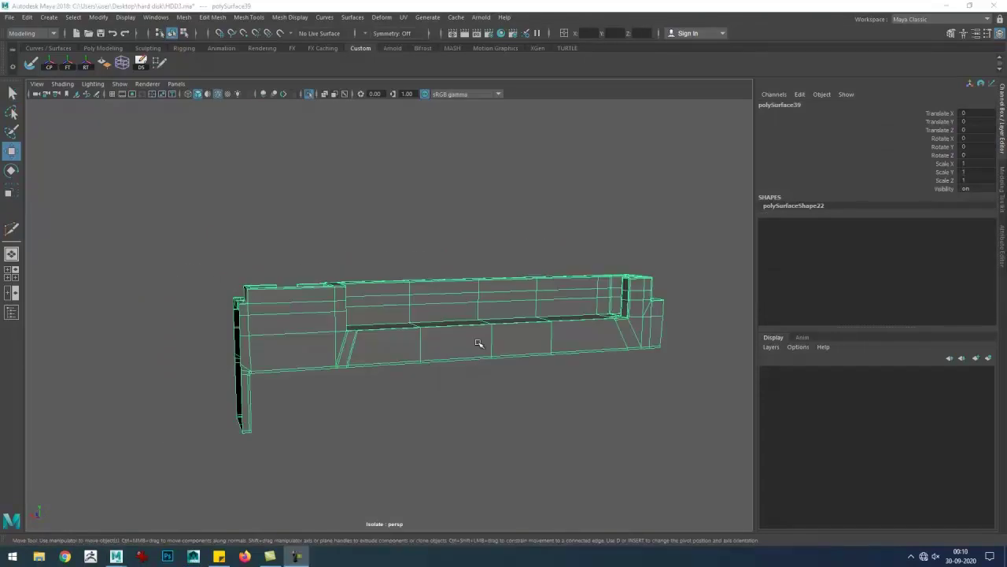
- Check the strip corner in wireframe and add a cut point on its corner edge
key("4")
left_click_drag(419, 362, 472, 383)
key("5")
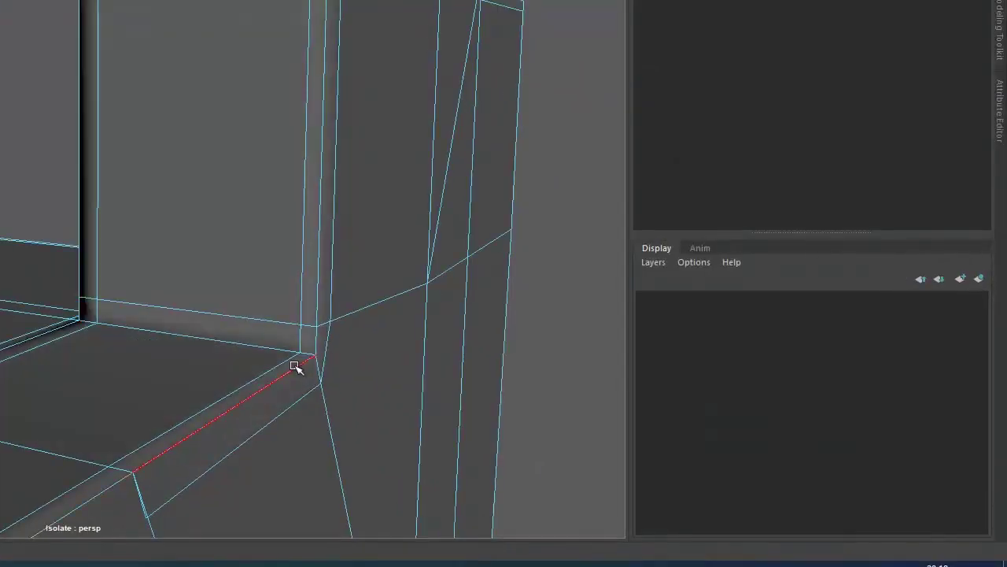
left_click_drag(441, 434, 68, 409)
left_click(277, 390)
key("w")
key("4")
- Select a short stray edge on the strip and delete it
left_click_drag(299, 433, 367, 419)
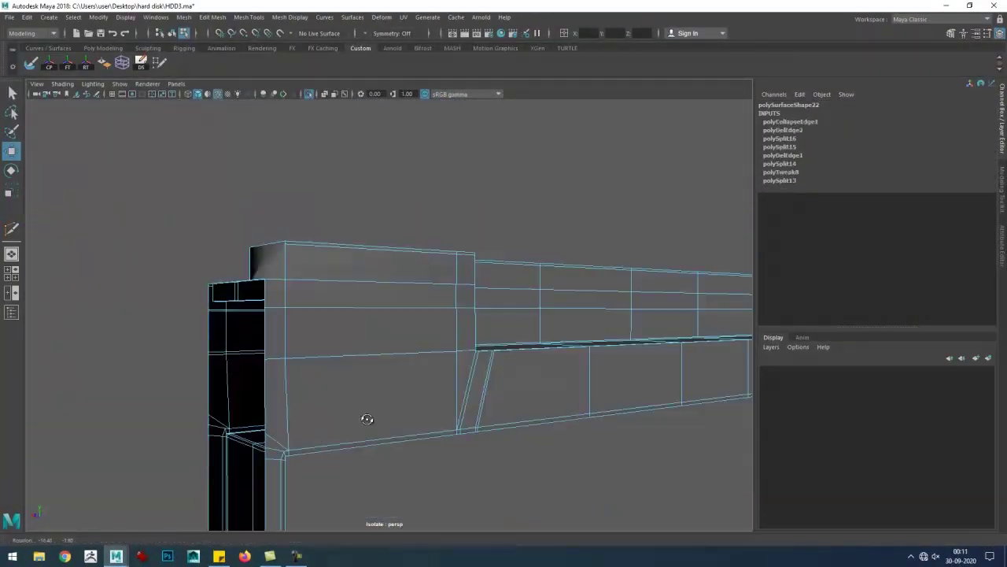
left_click_drag(460, 401, 377, 297)
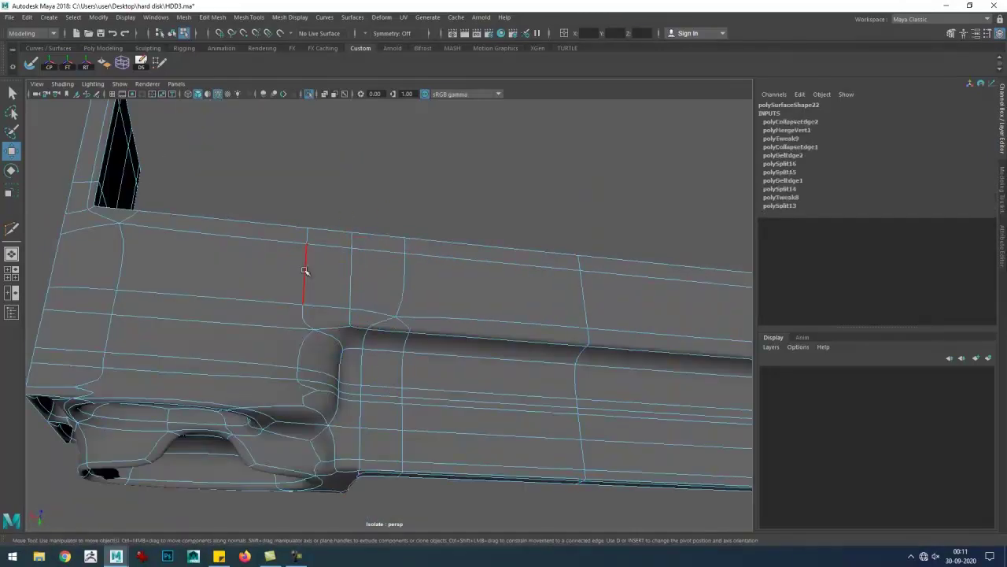
left_click_drag(305, 271, 440, 315)
scroll("up", 3)
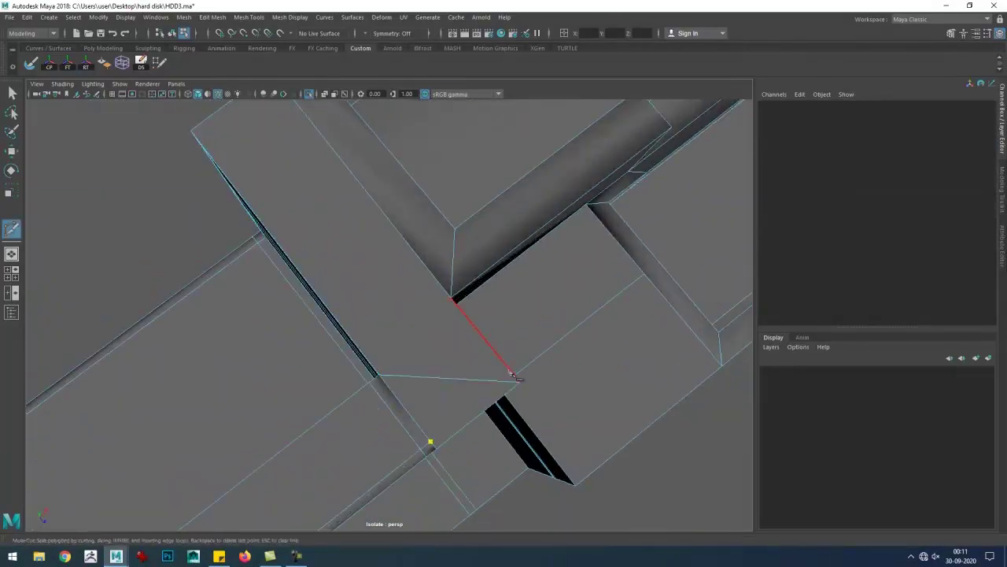
left_click(340, 320)
left_click_drag(340, 320, 351, 359)
key("Delete")
left_click_drag(308, 415, 189, 350)
- Cut from the next corner vertex across the face, then add a cut along the long edge
left_click(249, 400)
left_click_drag(315, 247, 375, 228)
left_click(163, 88)
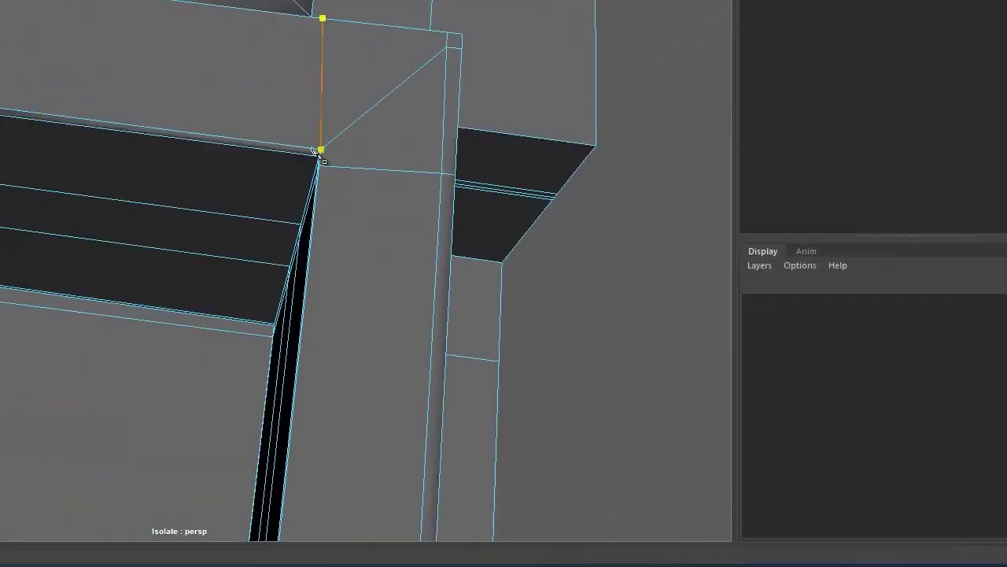
key("w")
left_click_drag(252, 331, 360, 377)
scroll("up", 3)
scroll("up", 3)
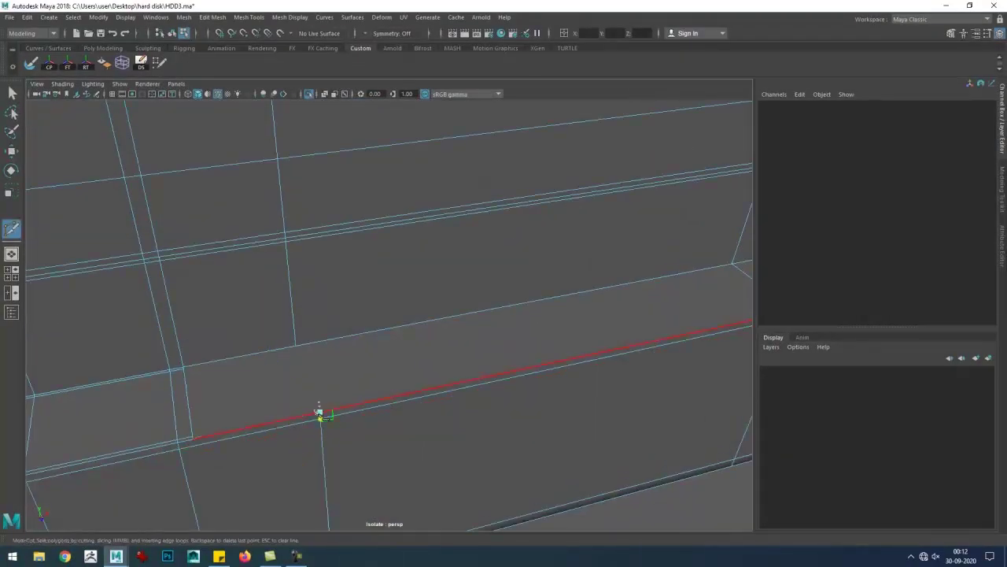
left_click(351, 325)
key("w")
- Select the vertical edge above the step and place a cut point on it
left_click_drag(337, 333, 423, 308)
scroll("down", 3)
scroll("up", 3)
scroll("up", 3)
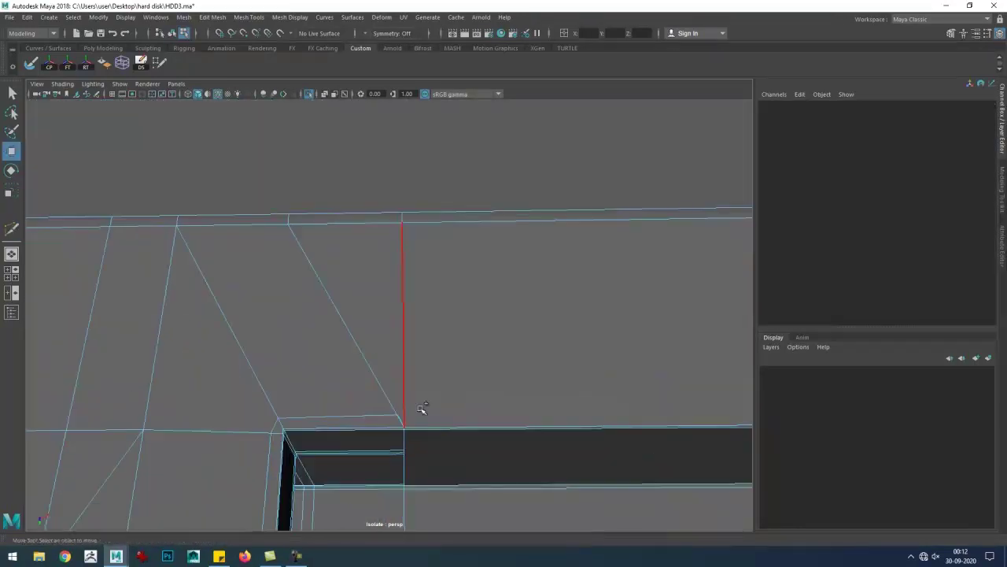
left_click(401, 420)
left_click_drag(401, 420, 295, 420)
left_click_drag(320, 355, 481, 386)
left_click(417, 268)
left_click_drag(418, 268, 449, 215)
key("w")
- Start a new cut on the strip and commit the pending cut
scroll("up", 3)
left_click_drag(431, 290, 410, 323)
left_click(489, 455)
left_click_drag(493, 464, 425, 370)
key("Return")
- Add two more two-point cuts across the strip's edges so its loops run cleanly
left_click_drag(365, 373, 293, 344)
left_click(277, 324)
left_click(488, 197)
key("Return")
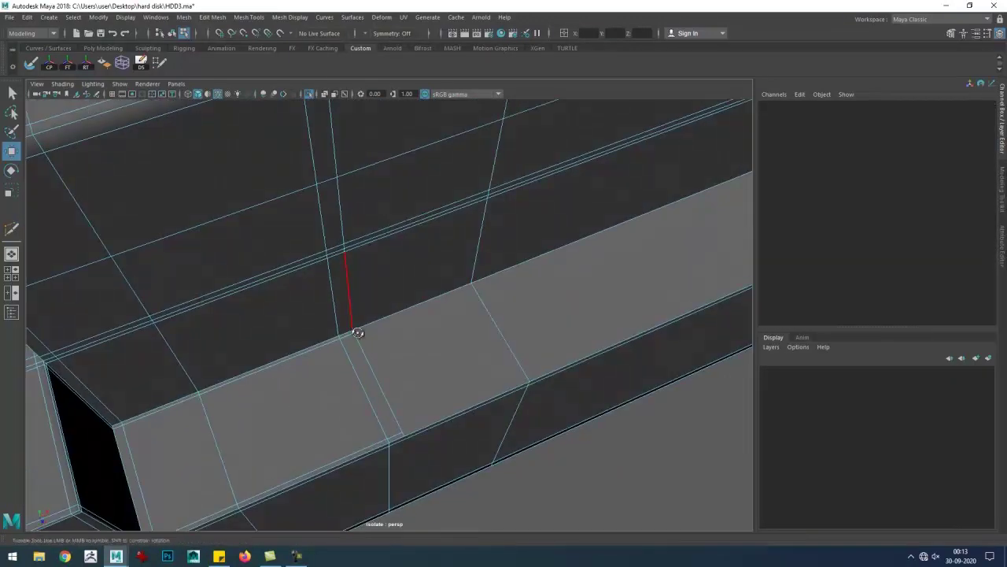
left_click_drag(488, 197, 441, 347)
left_click(461, 354)
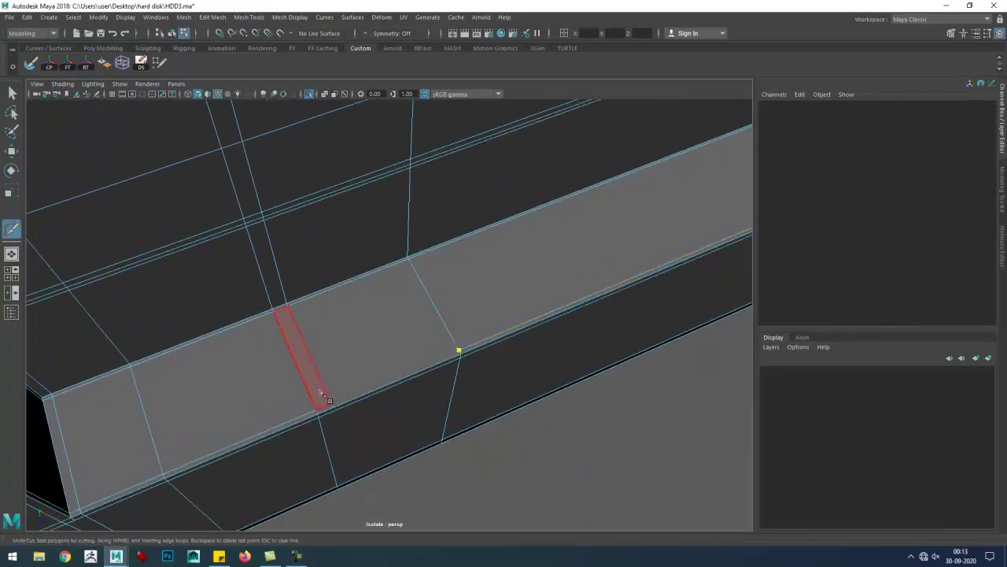
left_click(321, 392)
key("w")
left_click_drag(320, 392, 340, 323)
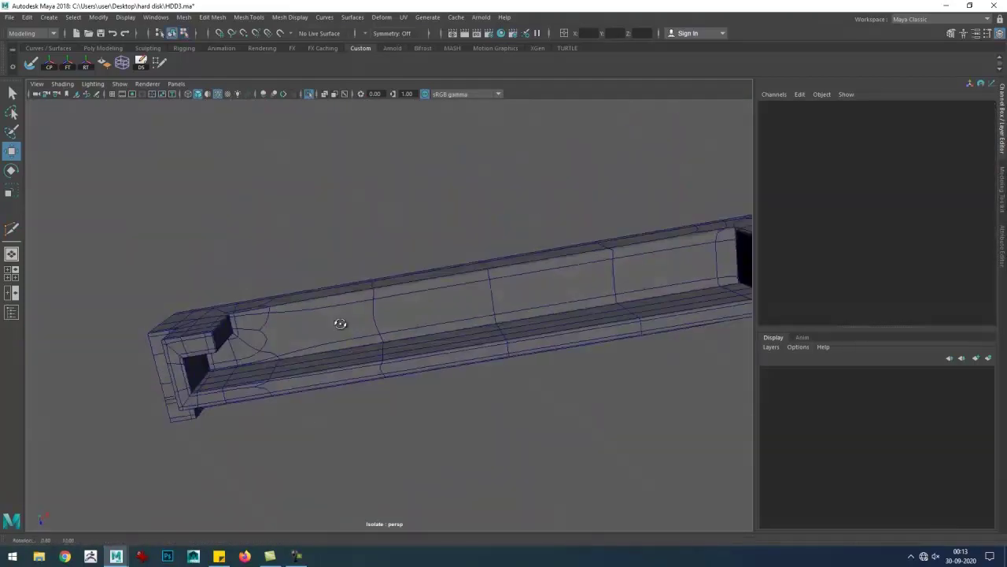
- Cut a new edge across the strip's ledge at the small step face
scroll("up", 3)
key("g")
left_click(409, 358)
left_click(580, 346)
scroll("up", 3)
left_click(426, 324)
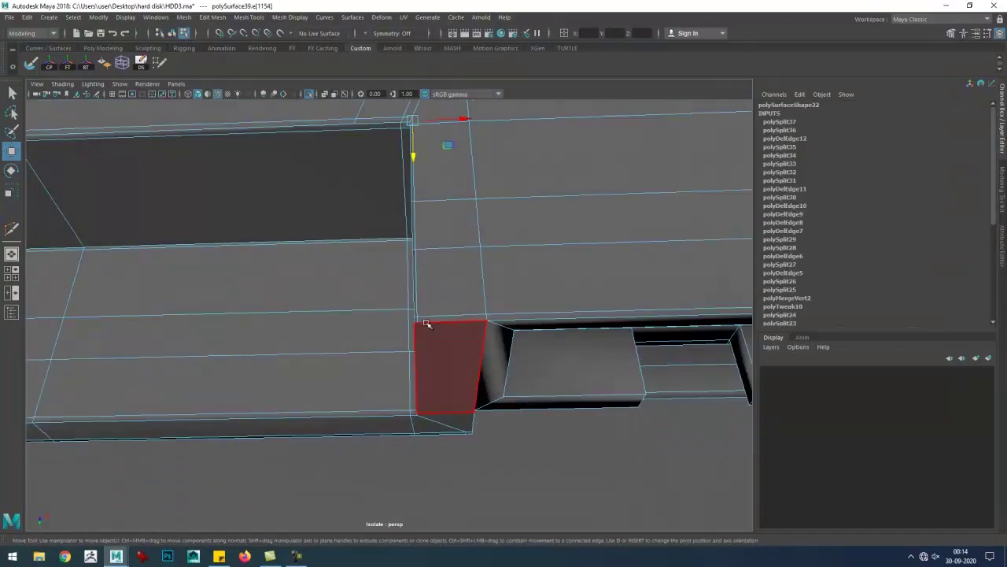
left_click_drag(470, 210, 368, 231)
key("w")
- Add further edge splits across the faces beside the new vertical edge on polySurface39
left_click_drag(317, 405, 376, 315)
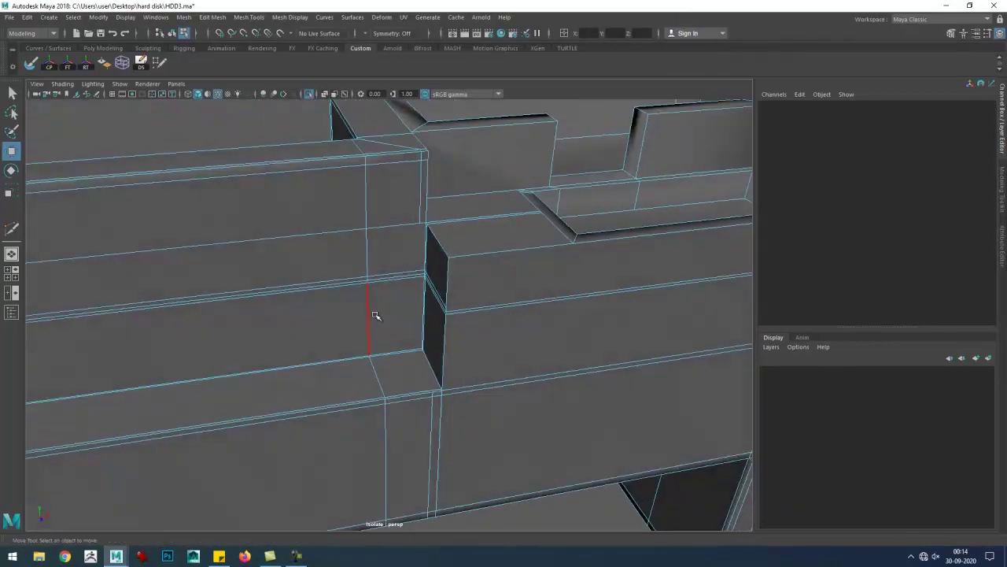
left_click(468, 412)
left_click_drag(423, 357, 404, 283)
key("Return")
key("w")
left_click(478, 353)
left_click_drag(478, 354, 524, 412)
left_click(455, 338)
key("Return")
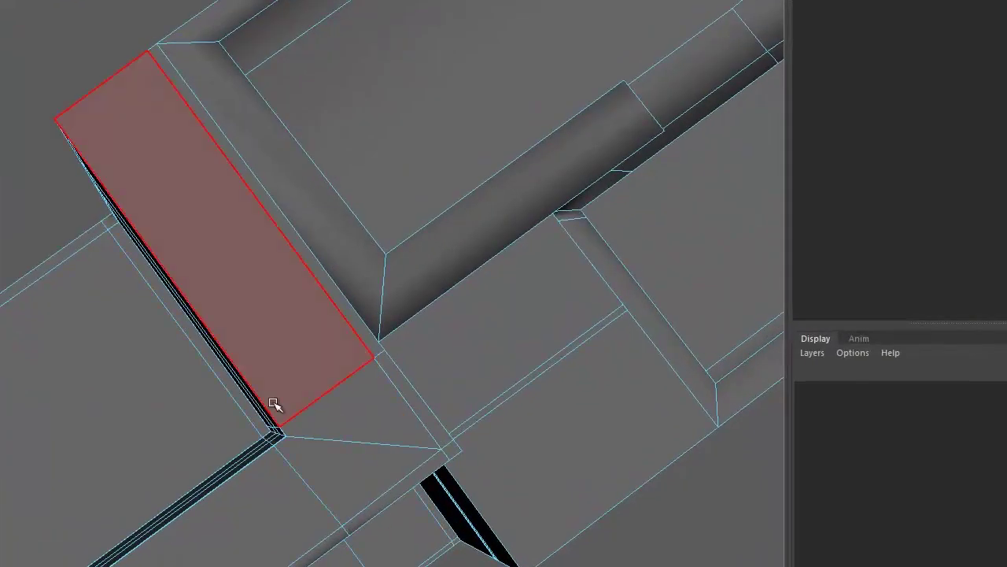
- Delete the stray leftover edge from the strip
key("w")
left_click_drag(279, 478, 288, 360)
key("Delete")
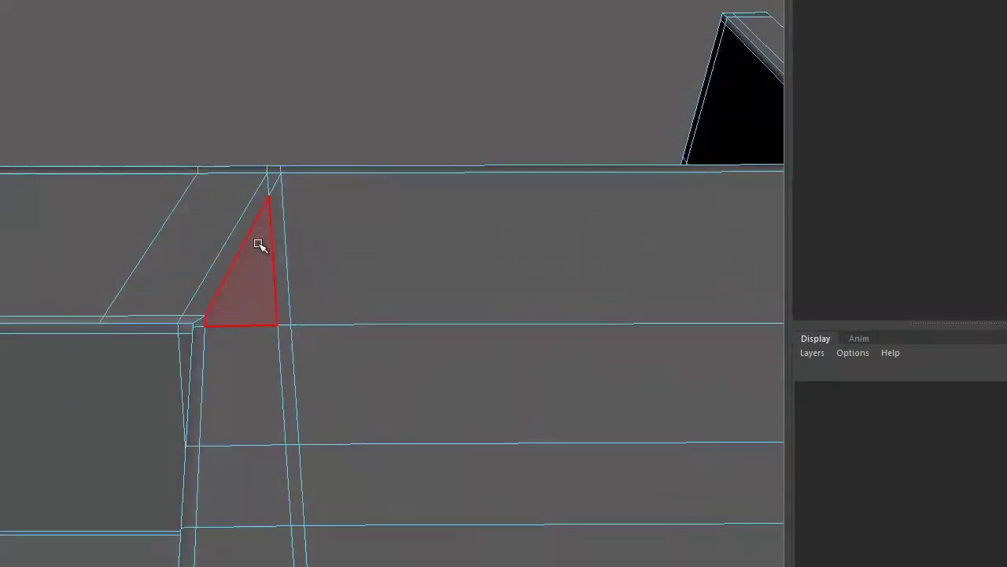
left_click_drag(263, 243, 167, 230)
key("Return")
- Check the strip in smooth preview, then return to the unsmoothed mesh along the tall column
key("w")
left_click_drag(348, 315, 455, 271)
key("3")
scroll("up", 3)
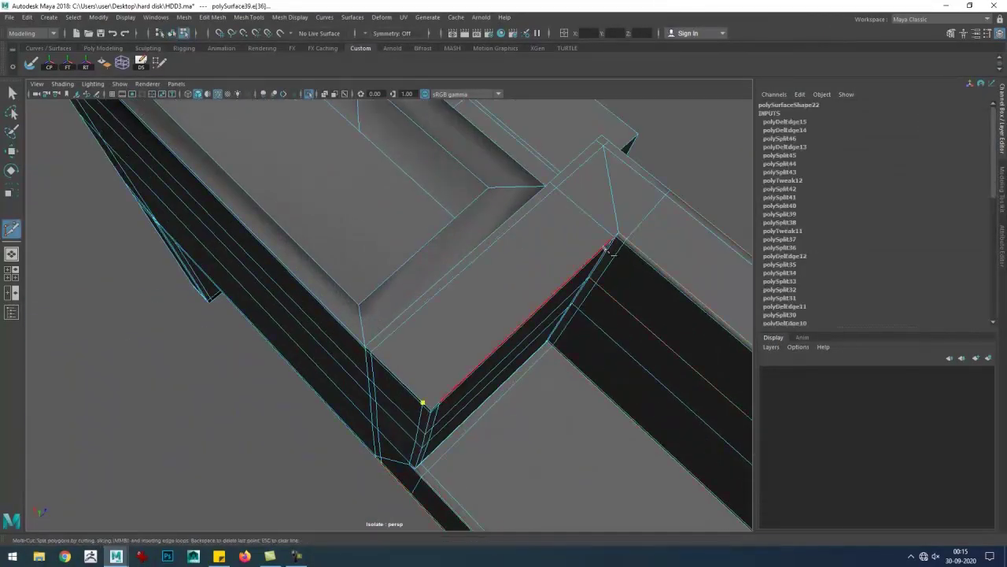
left_click_drag(615, 244, 433, 329)
left_click_drag(438, 294, 394, 387)
- Inspect the bar end and wall corner closely to verify the new cuts
scroll("up", 3)
left_click_drag(553, 289, 286, 407)
left_click_drag(286, 353, 355, 405)
scroll("down", 3)
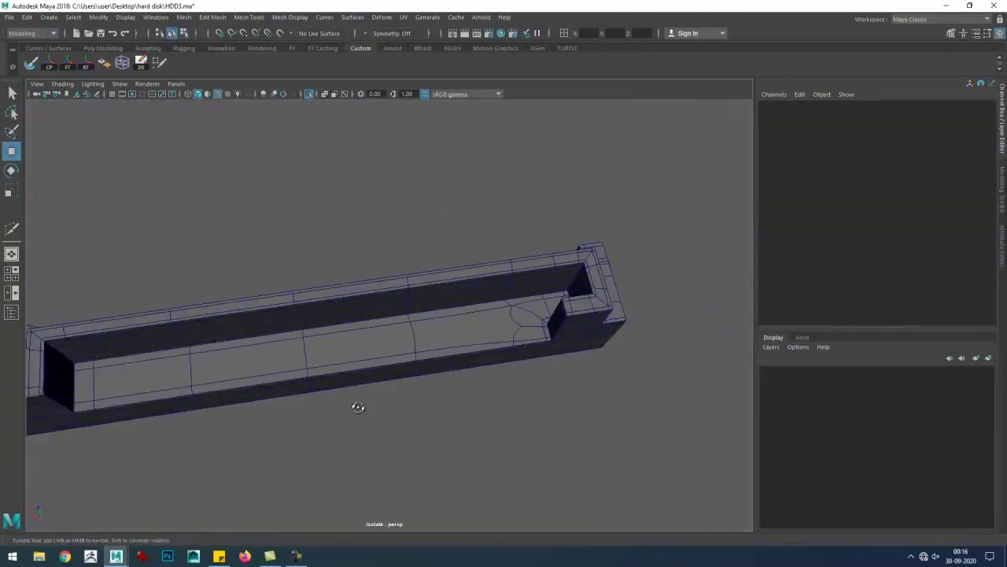
scroll("up", 3)
scroll("up", 3)
key("w")
left_click_drag(270, 356, 331, 383)
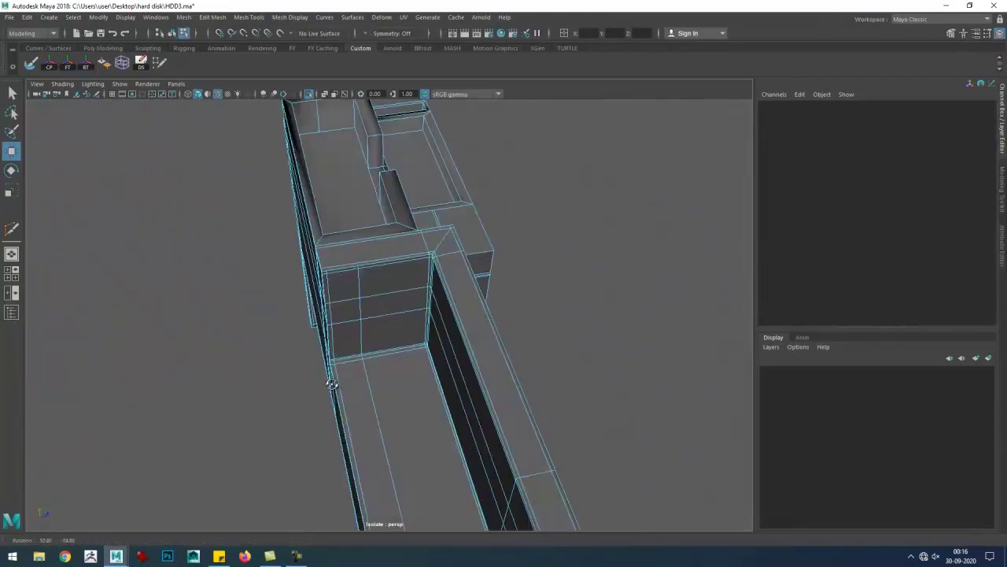
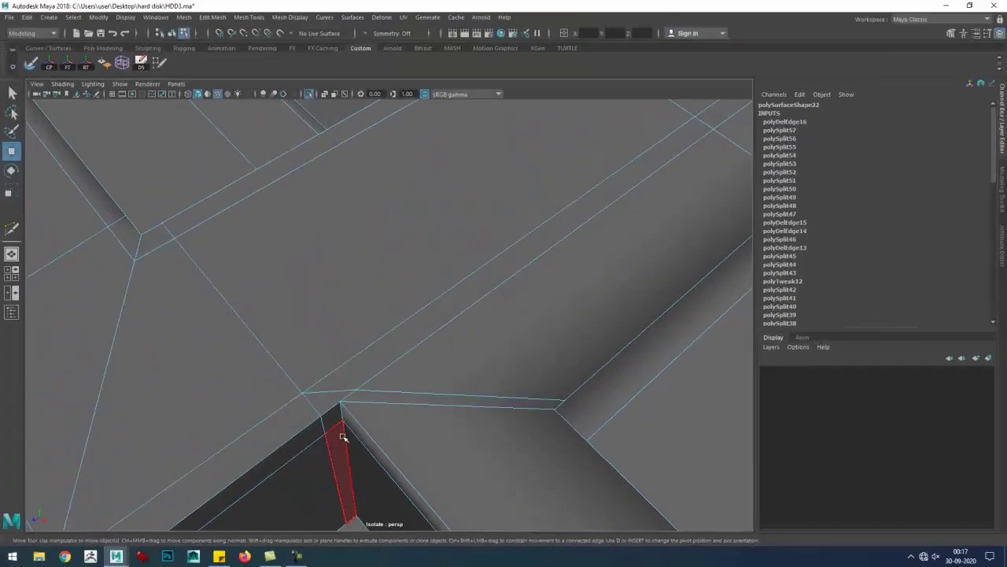
- Drag the corner vertex of the rail's end block toward the lower left
key("w")
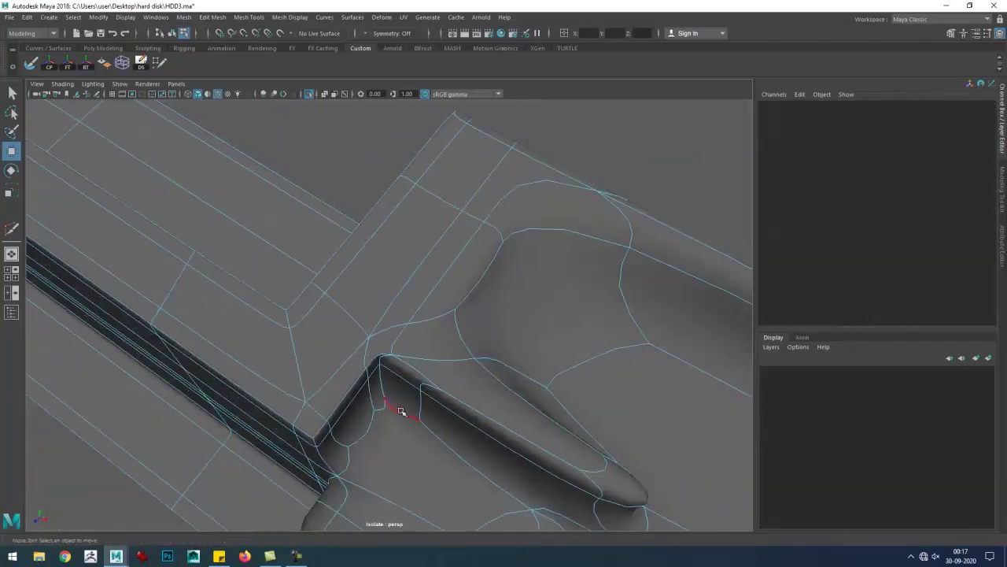
left_click(441, 394)
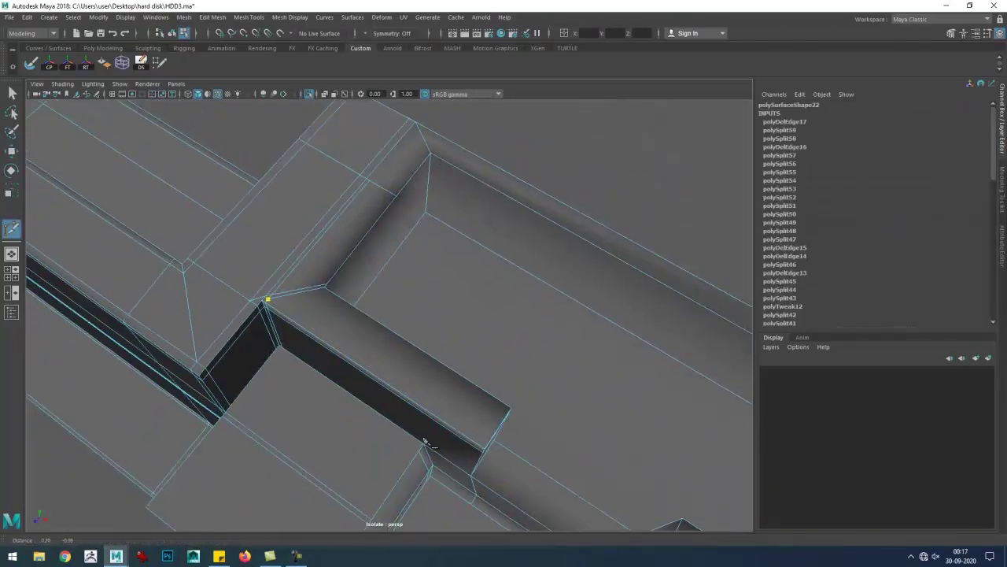
key("w")
scroll("up", 3)
left_click_drag(408, 375, 374, 393)
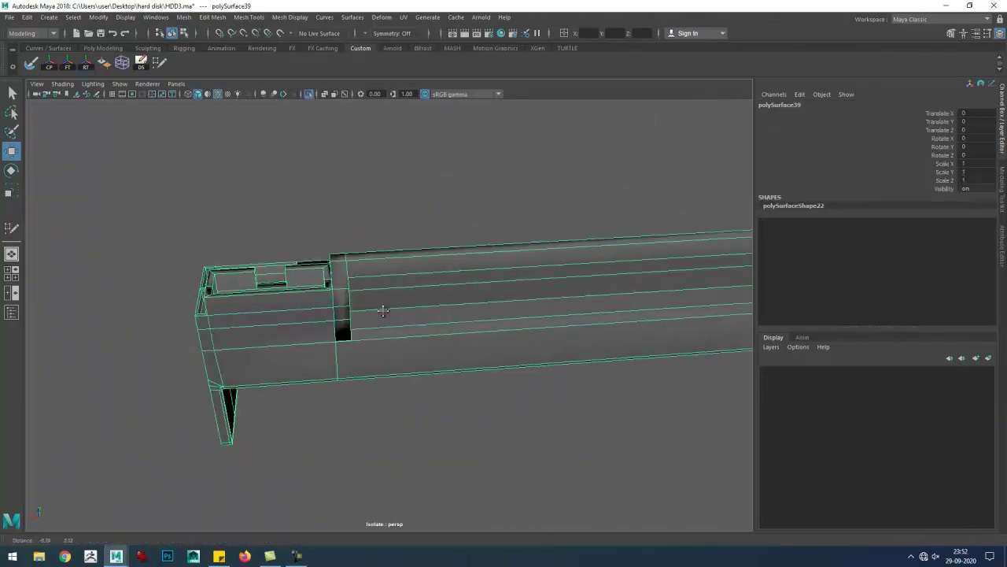
- Check the corner by selecting a rail wall face, the corner vertex and the floor face
left_click_drag(447, 266, 412, 303)
left_click_drag(152, 227, 301, 152)
left_click(254, 274)
left_click_drag(255, 275, 146, 278)
left_click_drag(176, 328, 557, 181)
left_click(173, 123)
left_click_drag(521, 273, 449, 310)
left_click(450, 310)
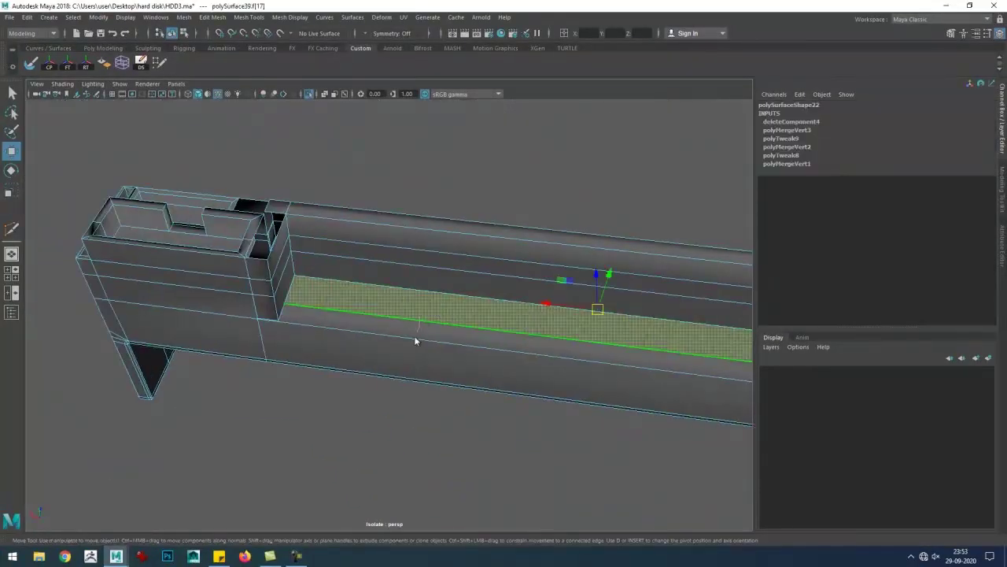
- Add a new edge at the inner corner with Multi-Cut
key("y")
scroll("up", 3)
key("Return")
key("w")
left_click_drag(292, 330, 395, 355)
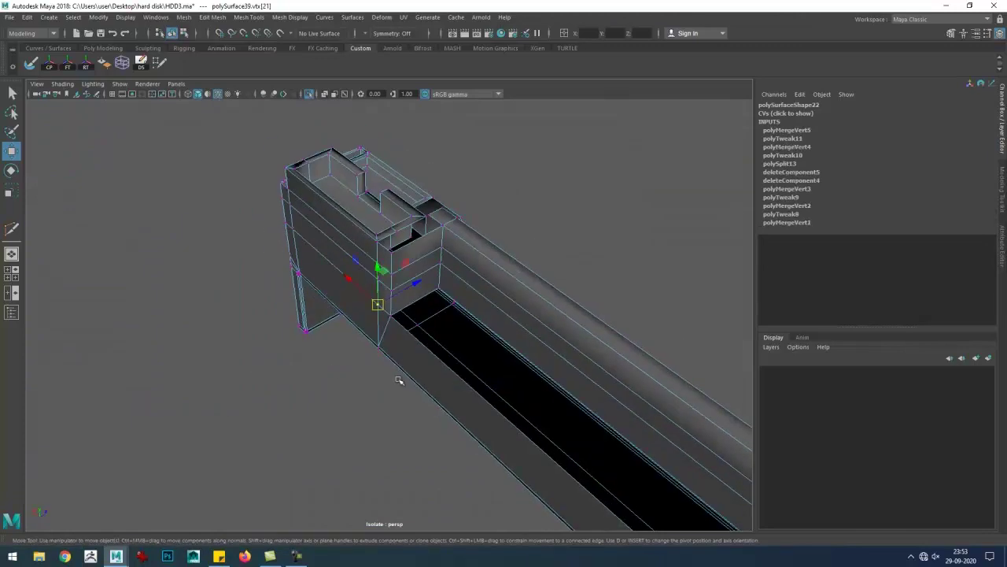
- Delete the stray edges on the rail's end block
key("F10")
left_click_drag(350, 351, 316, 370)
left_click_drag(368, 310, 218, 330)
left_click(255, 295)
left_click_drag(262, 400, 284, 254)
key("Delete")
left_click(284, 255)
left_click_drag(378, 303, 144, 428)
key("Delete")
left_click(234, 403)
left_click_drag(234, 402, 456, 423)
- Delete the unwanted face, bridge the open edges across the gap, and check it in wireframe
left_click(331, 411)
key("Delete")
left_click_drag(457, 423, 431, 478)
left_click_drag(218, 340, 57, 385)
key("4")
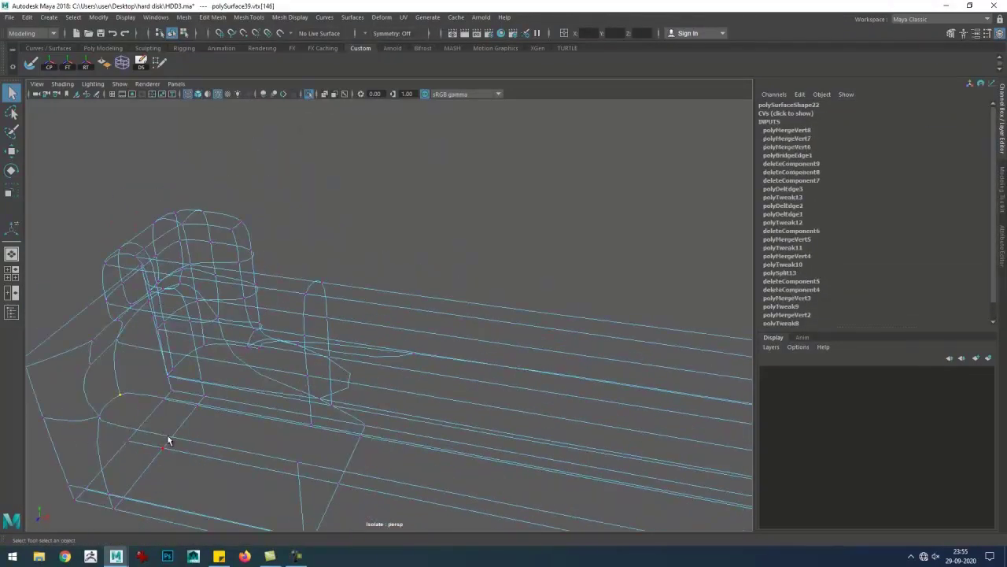
left_click_drag(104, 523, 103, 523)
left_click_drag(103, 523, 273, 263)
- Fill the hole along the selected edge where the end block meets the rail
left_click_drag(414, 354, 405, 330)
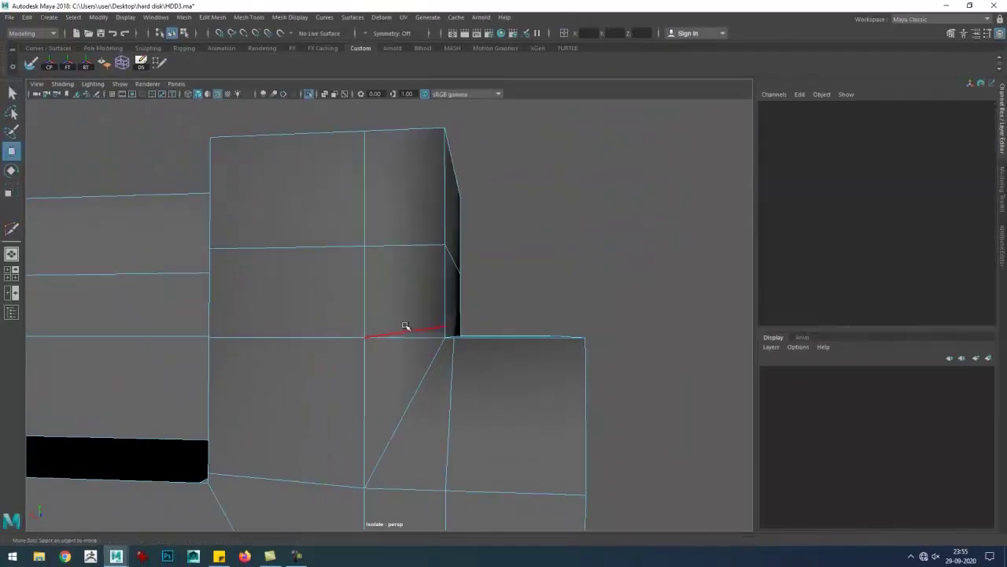
left_click_drag(406, 381, 223, 375)
left_click_drag(304, 346, 296, 483)
left_click_drag(295, 483, 349, 366)
key("w")
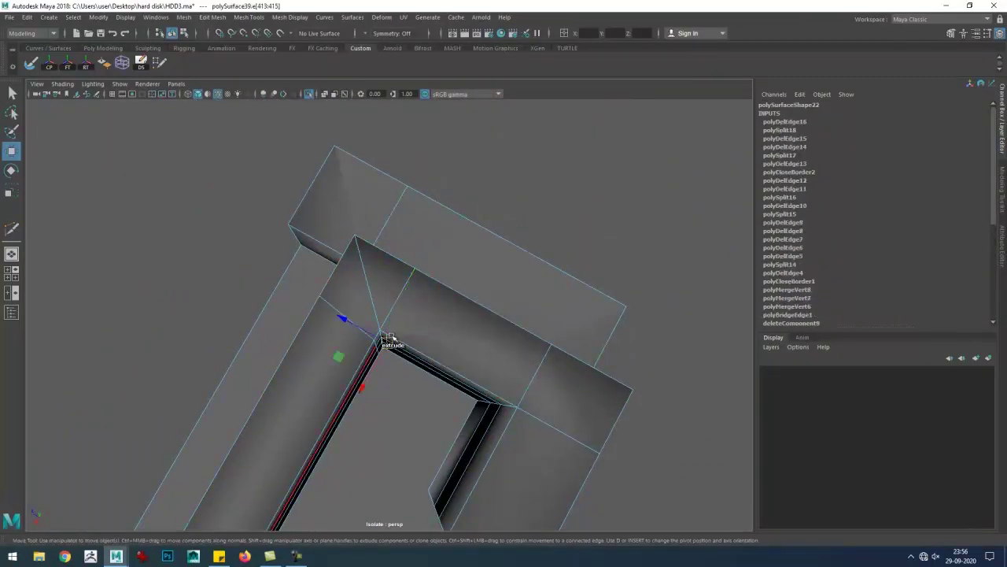
left_click_drag(375, 303, 337, 427)
- Apply another edge operation and check the block in wireframe, then shaded
key("y")
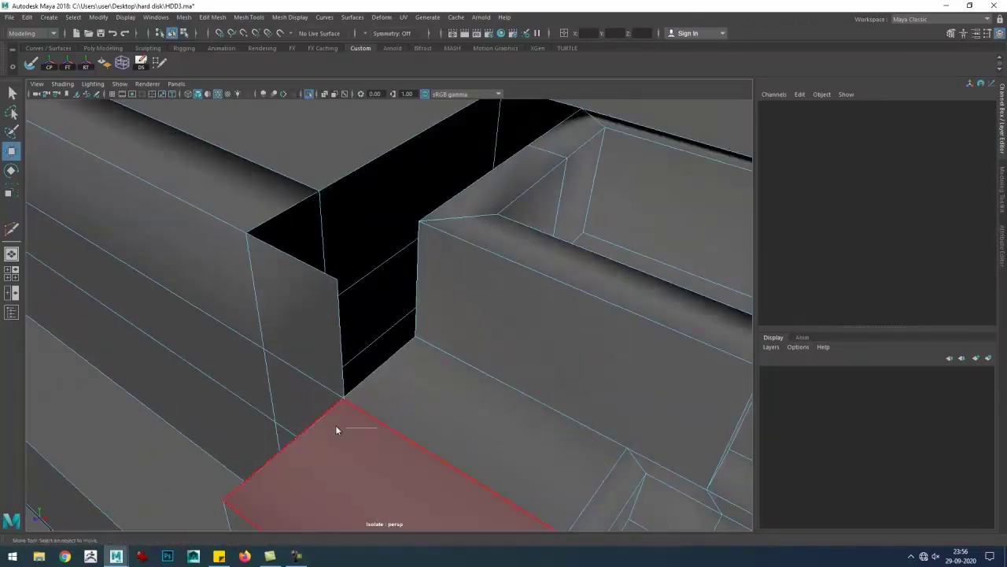
key("w")
left_click_drag(115, 347, 191, 349)
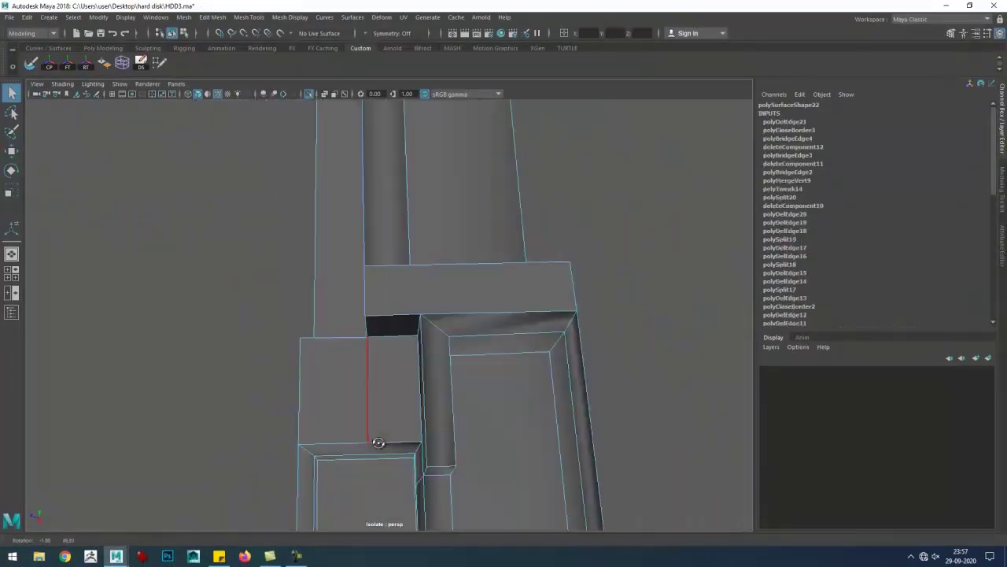
left_click_drag(432, 423, 464, 345)
key("4")
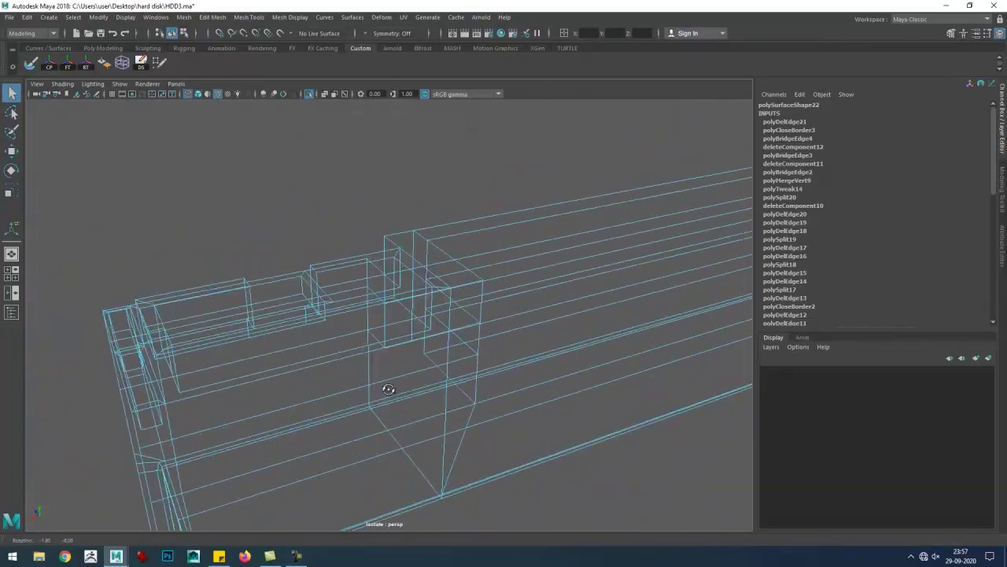
key("5")
- Show the full scene again and reselect the rail object near its end
left_click_drag(355, 393, 540, 184)
left_click(540, 184)
left_click(310, 93)
left_click(307, 325)
left_click_drag(306, 325, 354, 321)
left_click_drag(354, 322, 450, 337)
scroll("up", 3)
scroll("up", 3)
- Isolate the rail mesh and start a Multi-Cut at the box's other end
left_click(310, 94)
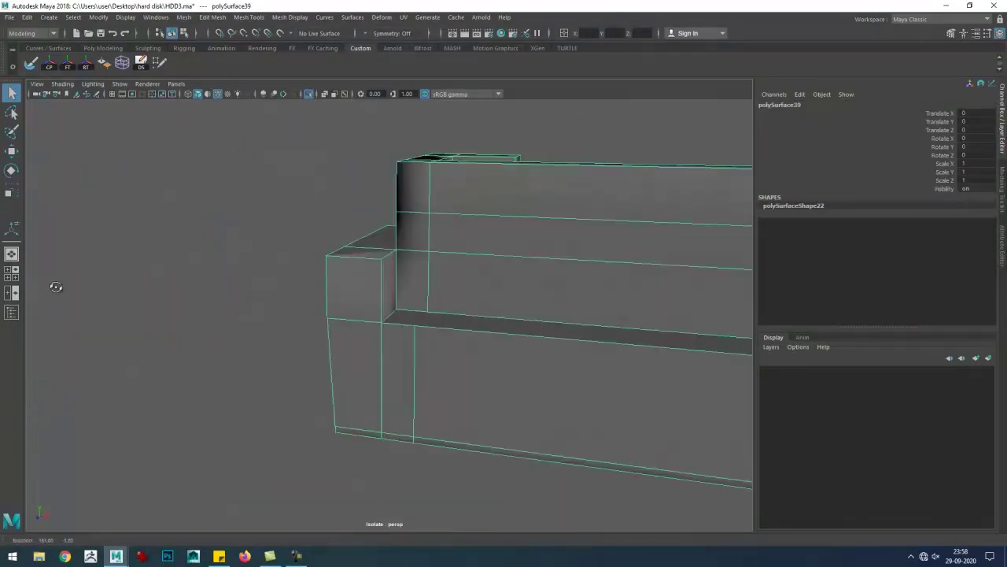
scroll("up", 3)
left_click_drag(381, 288, 451, 359)
key("w")
scroll("down", 3)
key("y")
left_click_drag(401, 409, 320, 395)
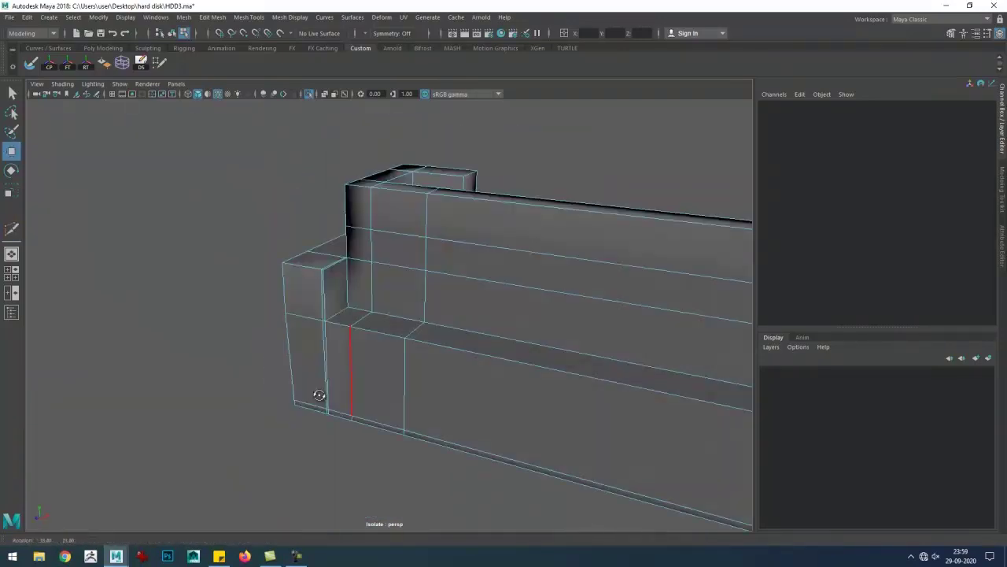
- Insert vertical cut edges across the end block face and its lower face
left_click_drag(383, 339, 521, 304)
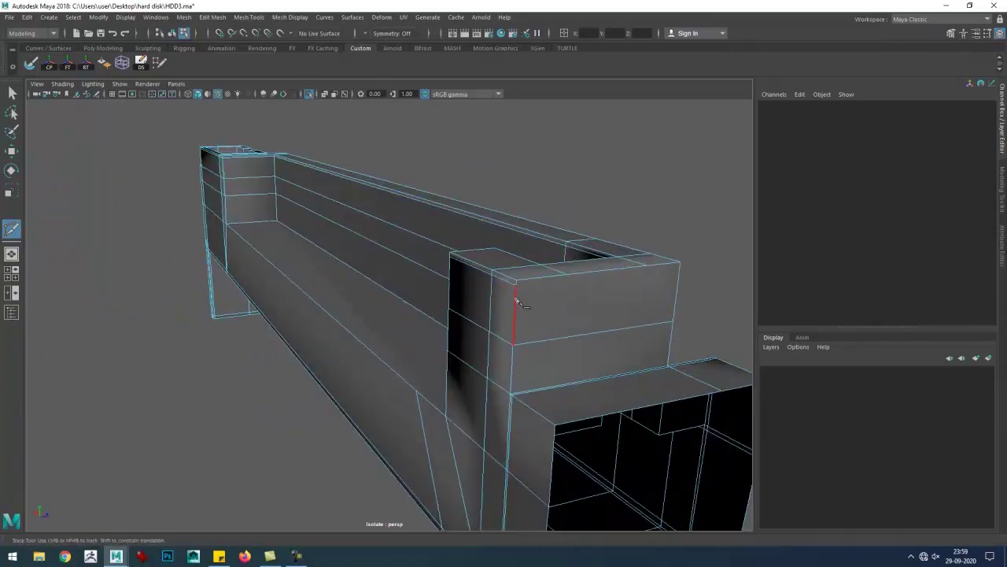
left_click(654, 266)
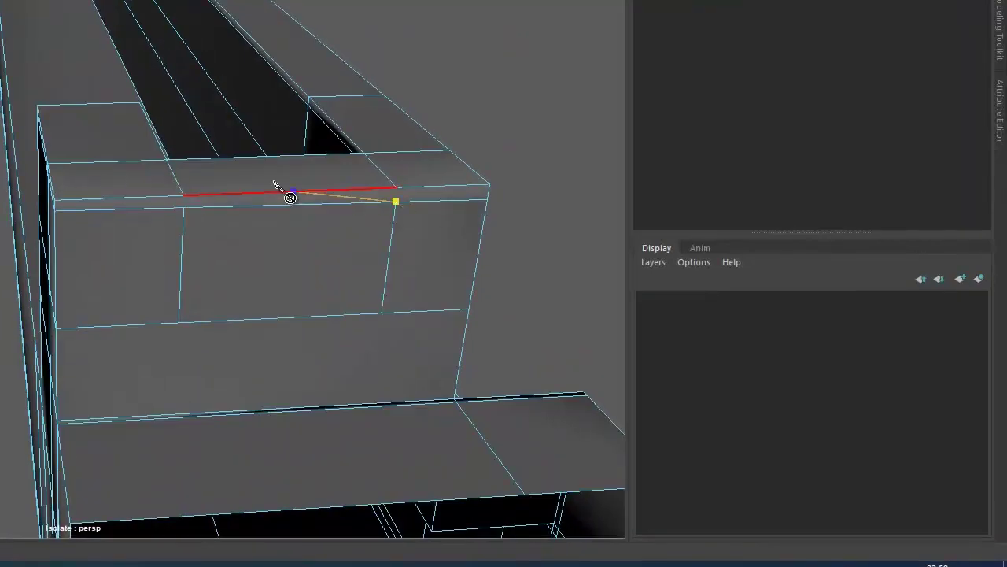
key("w")
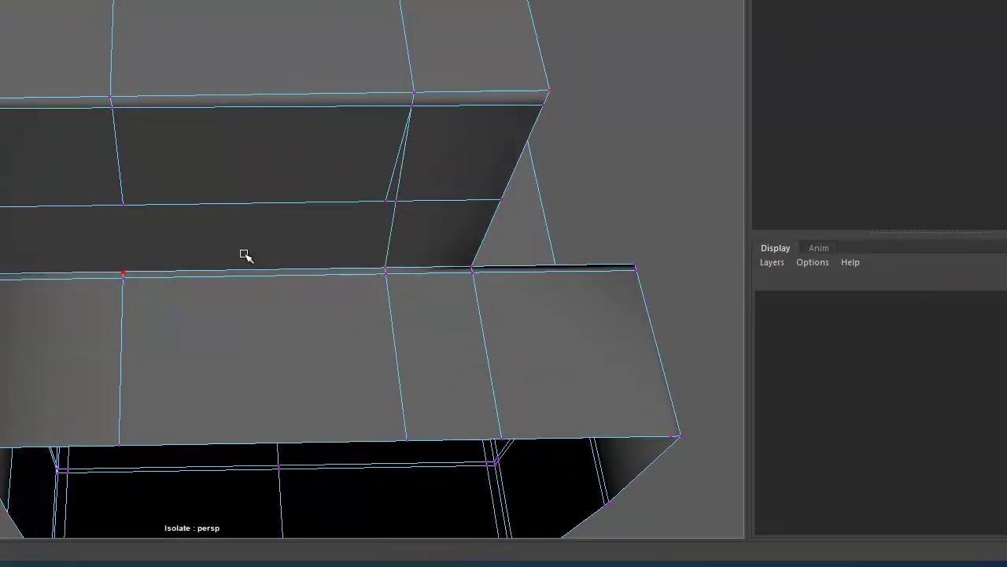
left_click_drag(308, 349, 425, 307)
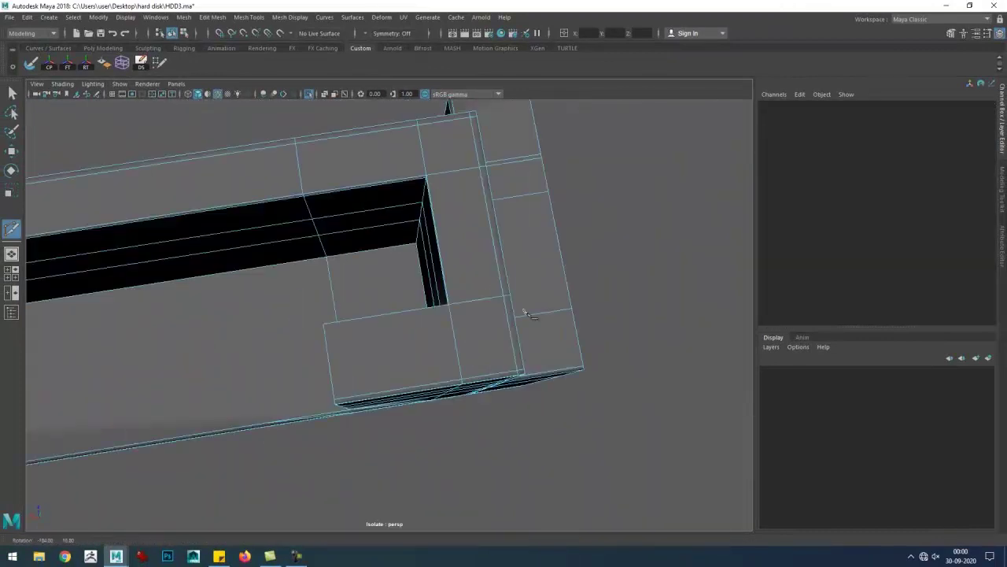
left_click_drag(425, 307, 453, 317)
left_click_drag(453, 317, 464, 297)
left_click_drag(255, 254, 494, 331)
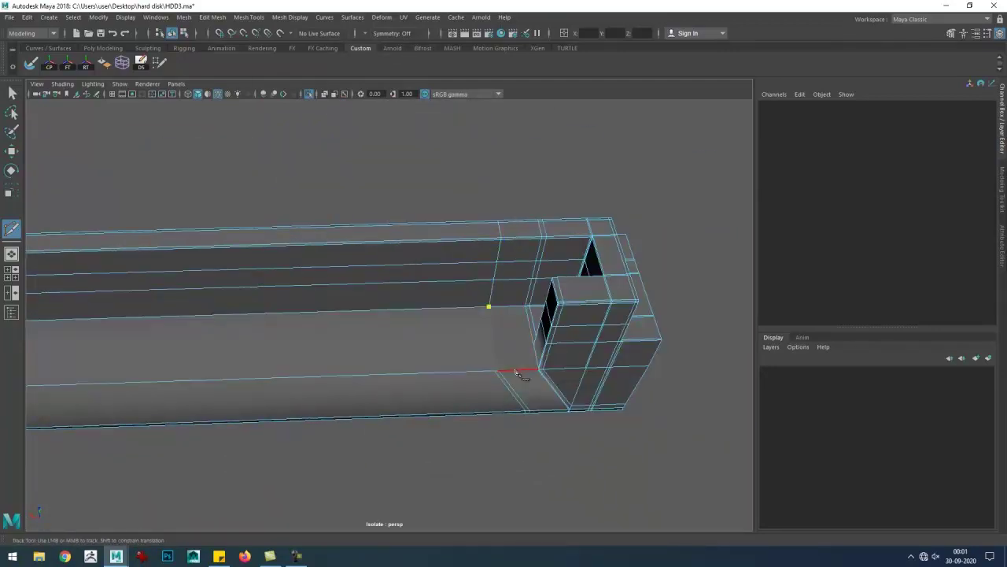
left_click_drag(516, 373, 477, 366)
left_click_drag(477, 367, 562, 320)
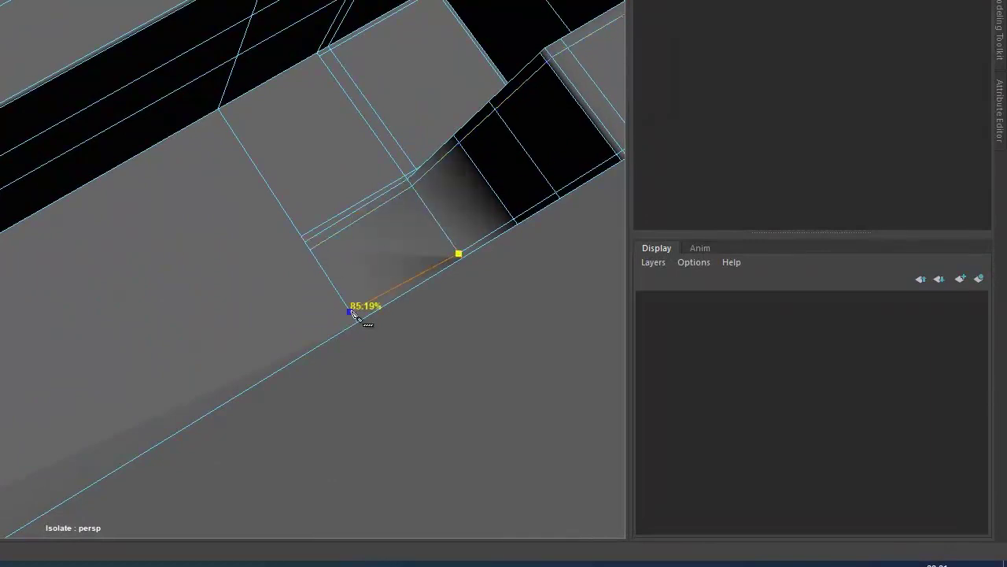
left_click_drag(352, 312, 267, 274)
- Nudge a vertex into line along the rail edge, then begin another cut across the faces
left_click_drag(512, 76, 247, 171)
left_click(383, 162)
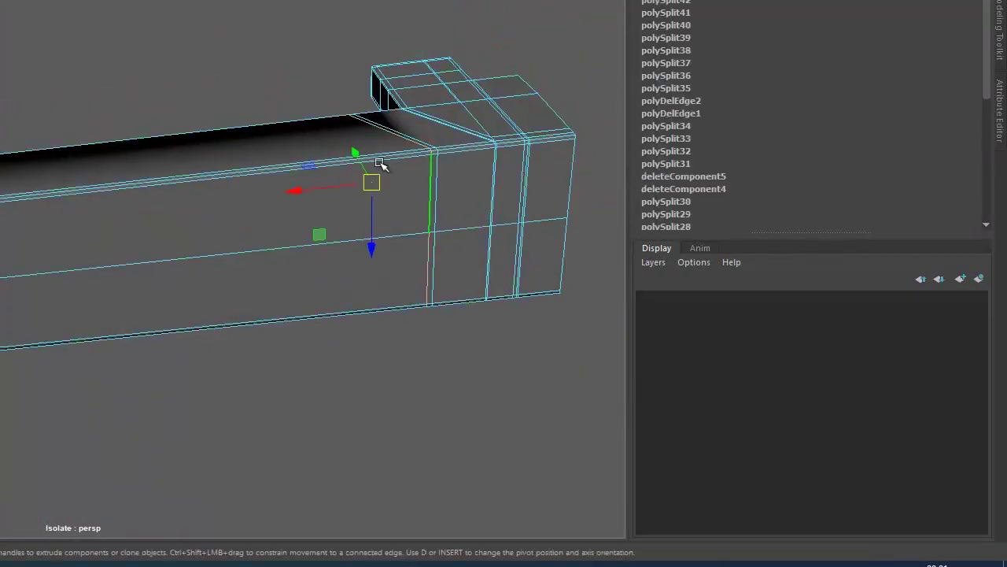
left_click_drag(484, 349, 513, 289)
left_click_drag(546, 248, 462, 338)
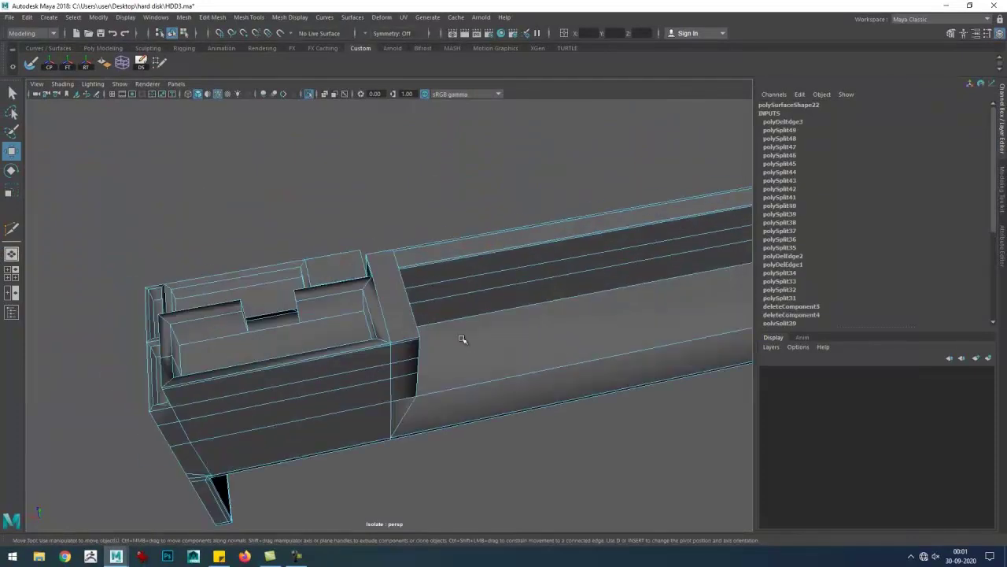
key("y")
left_click(403, 405)
left_click_drag(402, 405, 402, 288)
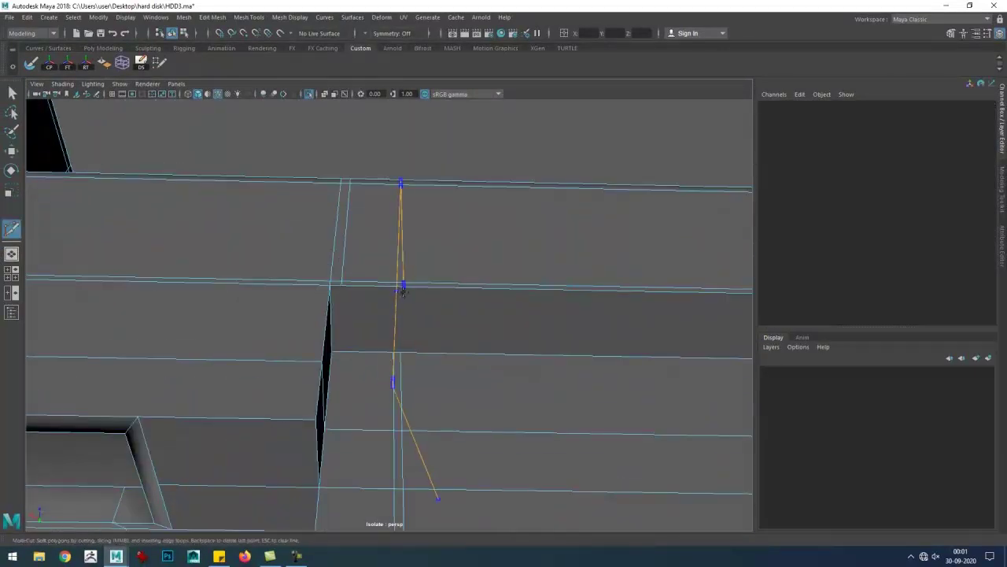
- Add a cut across the dark face of the end block
scroll("down", 3)
left_click_drag(393, 333, 421, 279)
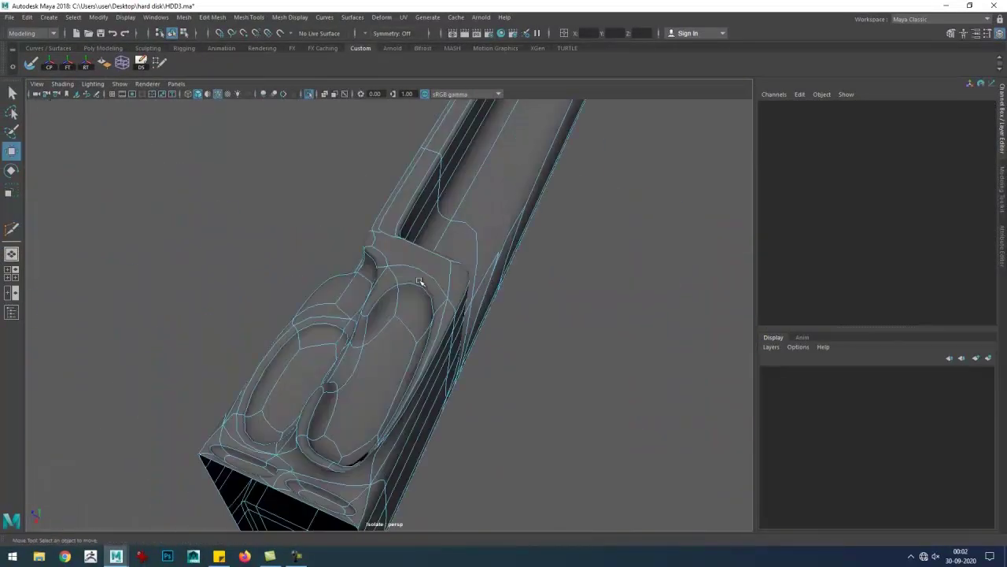
scroll("up", 3)
left_click(291, 384)
scroll("up", 3)
left_click_drag(491, 367, 449, 202)
scroll("down", 3)
key("w")
- Select the rail mesh and an unwanted edge on the ledge
left_click_drag(358, 271, 442, 246)
left_click(442, 246)
left_click_drag(442, 246, 384, 233)
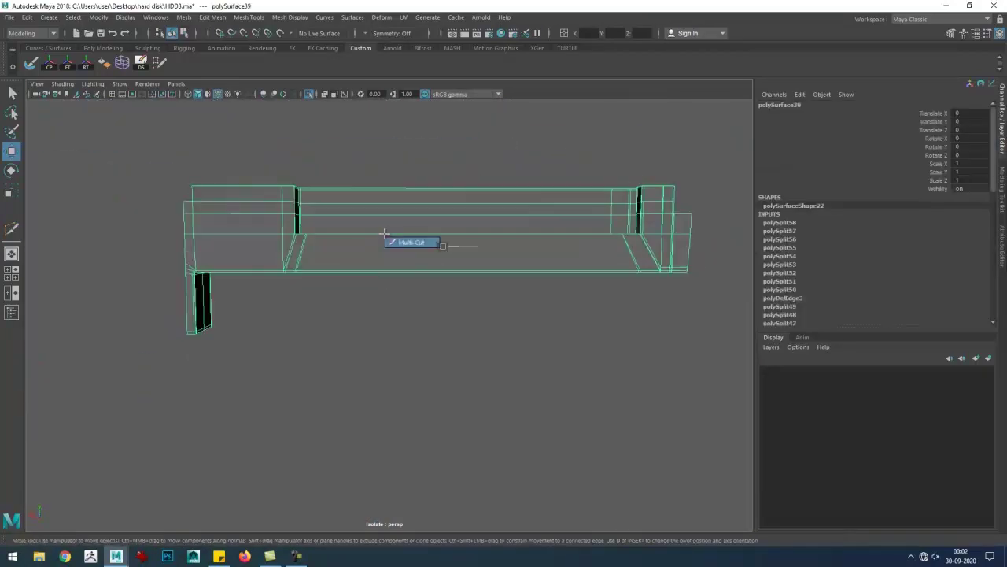
left_click_drag(461, 346, 472, 410)
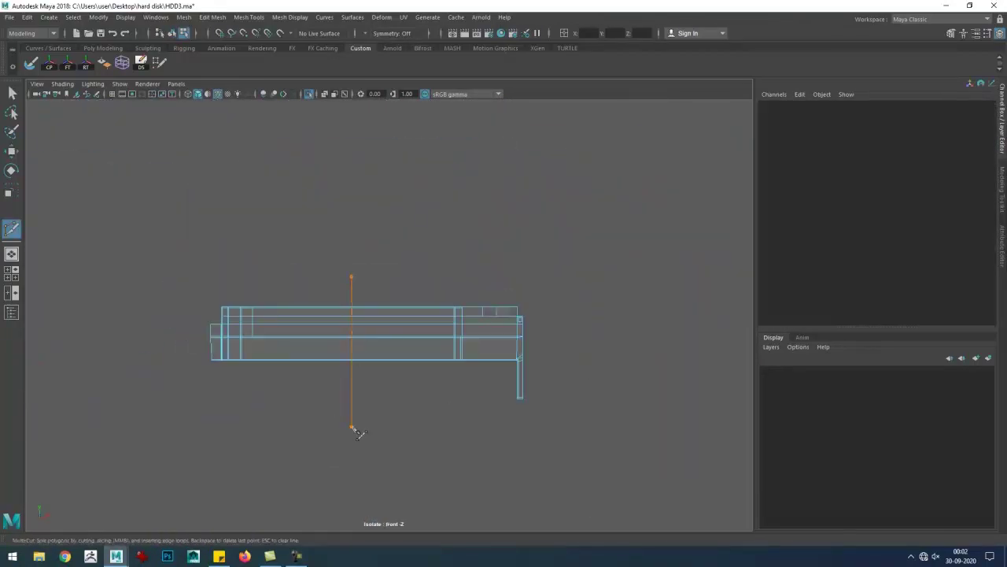
left_click(379, 302)
left_click_drag(379, 302, 466, 336)
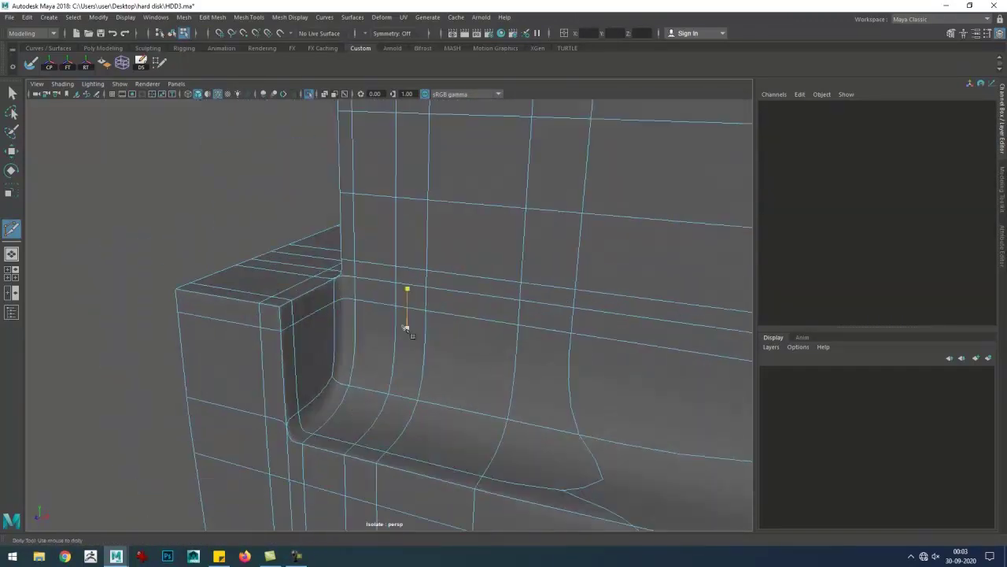
left_click_drag(374, 303, 427, 315)
scroll("up", 3)
left_click(374, 363)
left_click_drag(374, 363, 365, 296)
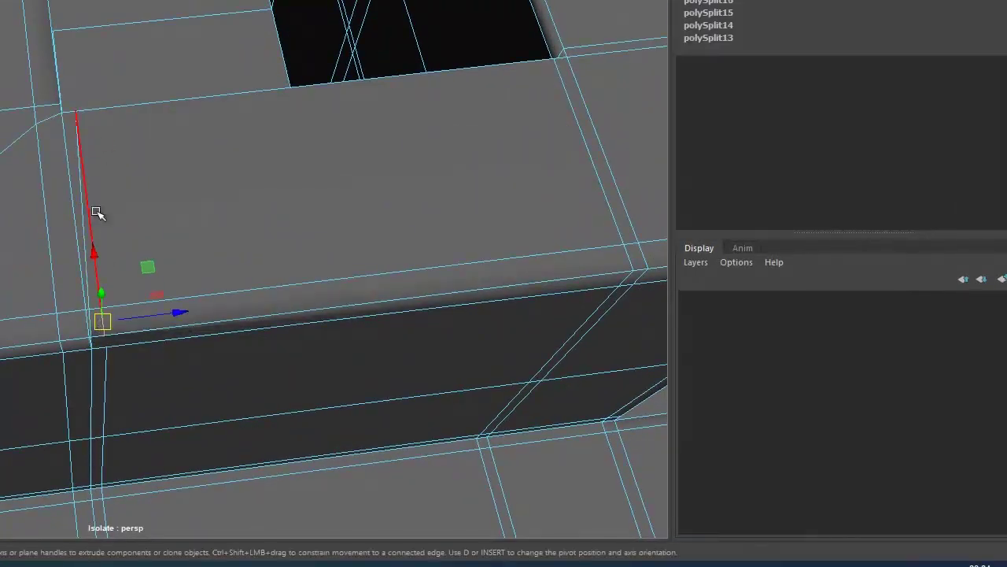
- Draw and commit a new cut line across the wall face
left_click_drag(87, 326, 383, 394)
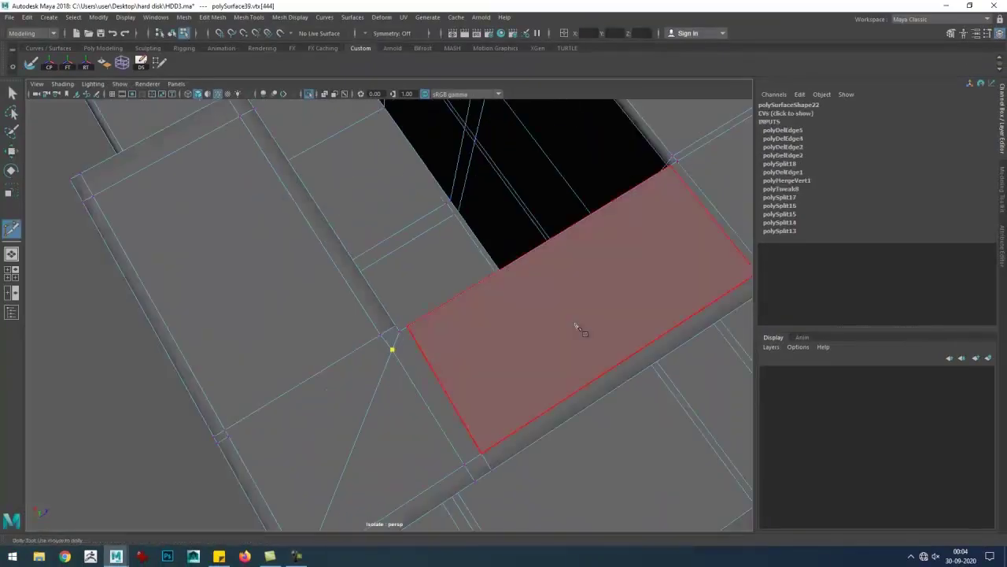
left_click(313, 389)
left_click(570, 226)
key("Return")
key("w")
left_click_drag(583, 226, 361, 296)
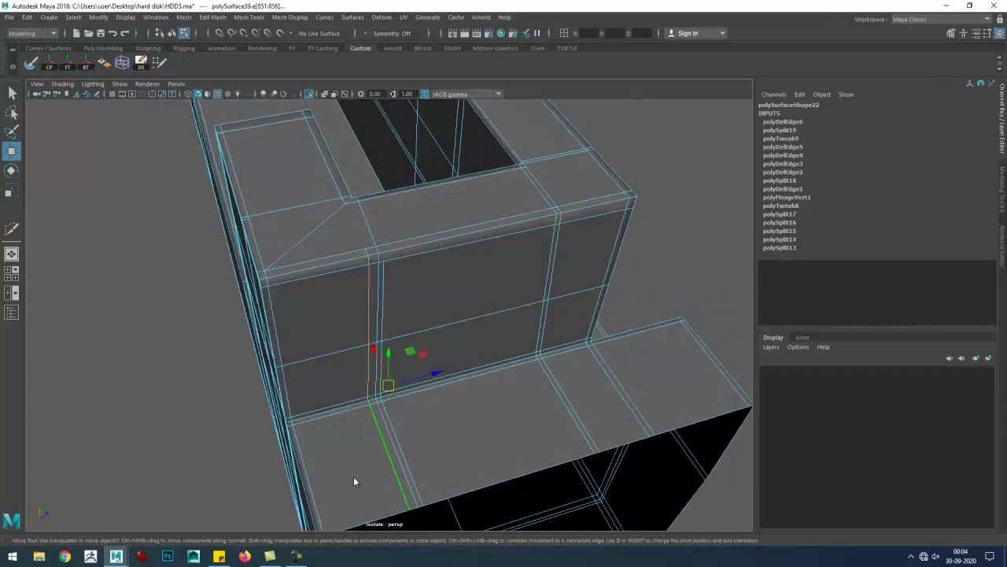
- Inspect the new edge, the dark gap and the block's inner corner on the wall
left_click_drag(325, 382, 399, 418)
left_click_drag(330, 387, 409, 420)
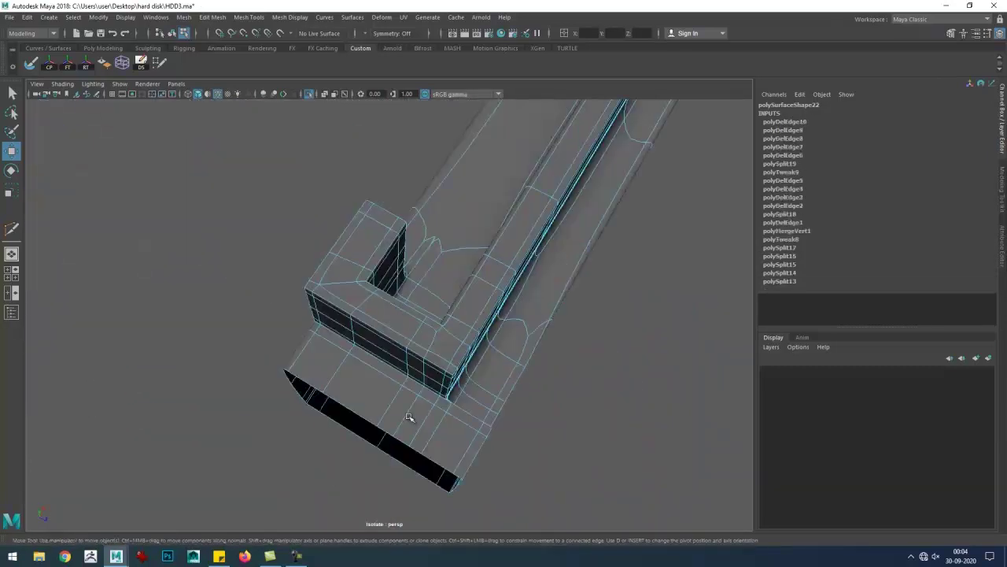
scroll("up", 3)
left_click_drag(382, 35, 93, 378)
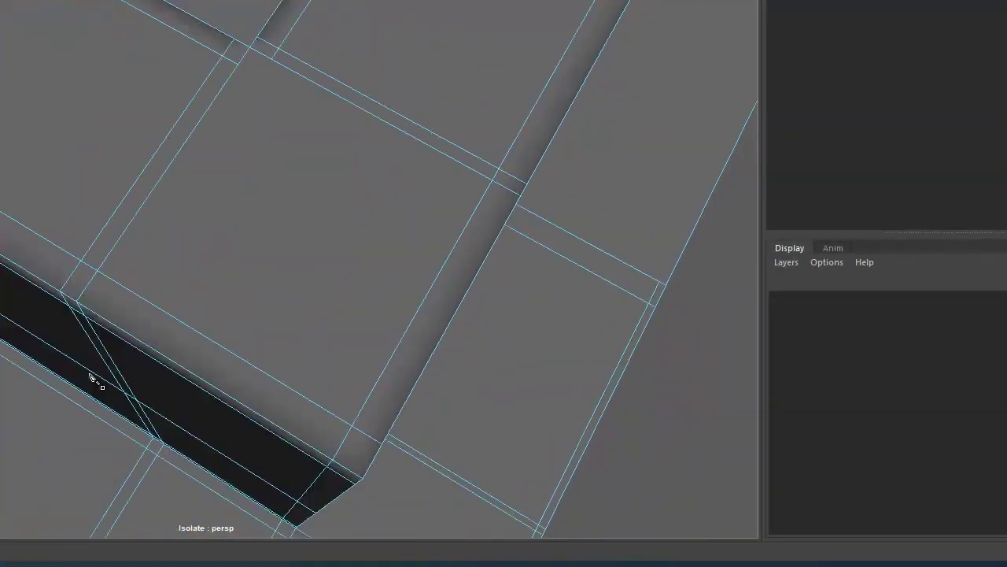
left_click_drag(331, 432, 415, 366)
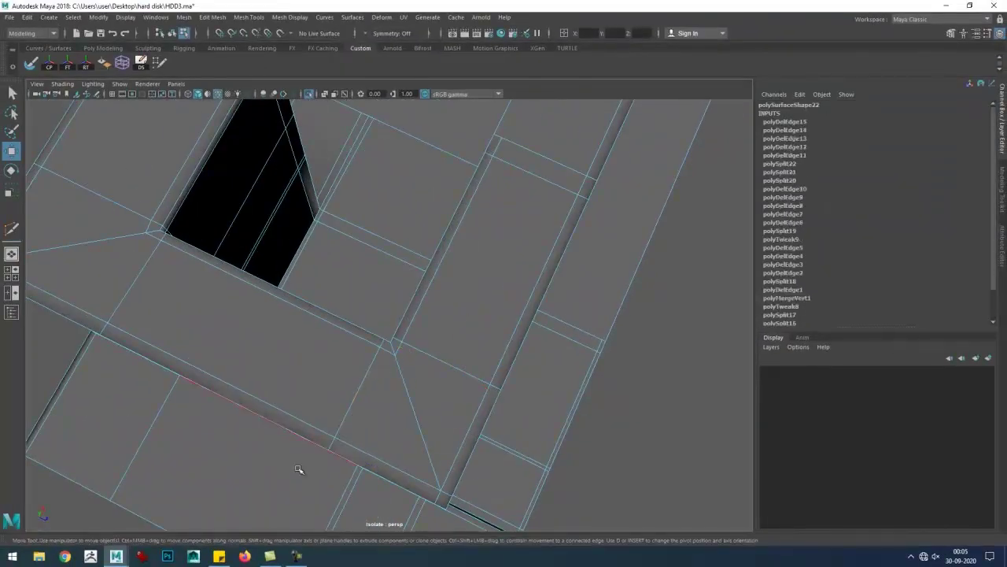
left_click_drag(299, 470, 416, 387)
left_click_drag(299, 288, 482, 357)
- Multi-Cut a new edge from the raised block's corner vertex across to the opposite corner
key("w")
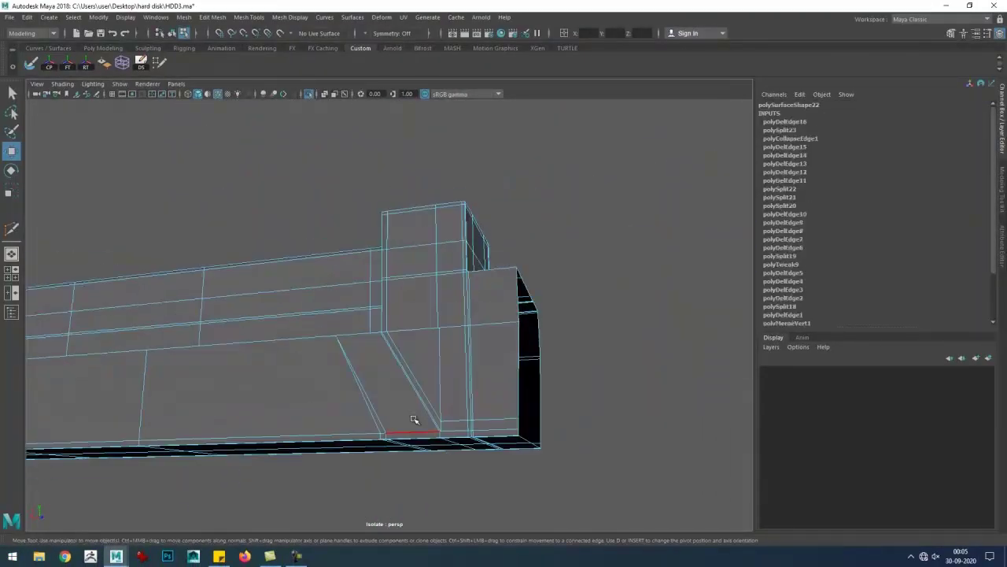
scroll("up", 3)
key("ctrl+shift+x")
left_click(415, 379)
left_click(126, 337)
key("Return")
key("w")
left_click(125, 329)
- Cut another edge on the block's side face, starting from the bottom vertex
left_click_drag(405, 378, 405, 365)
left_click(407, 364)
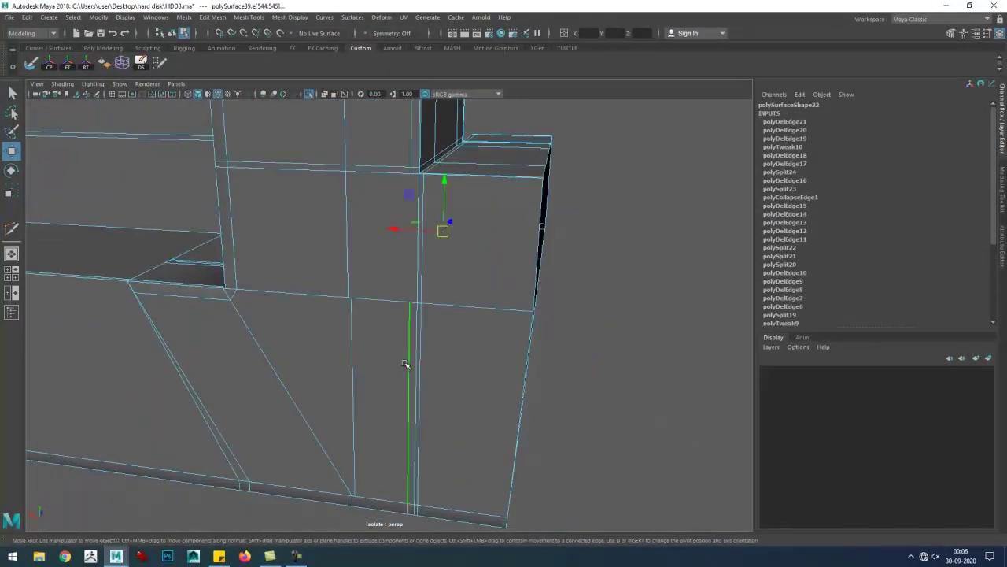
left_click(395, 327)
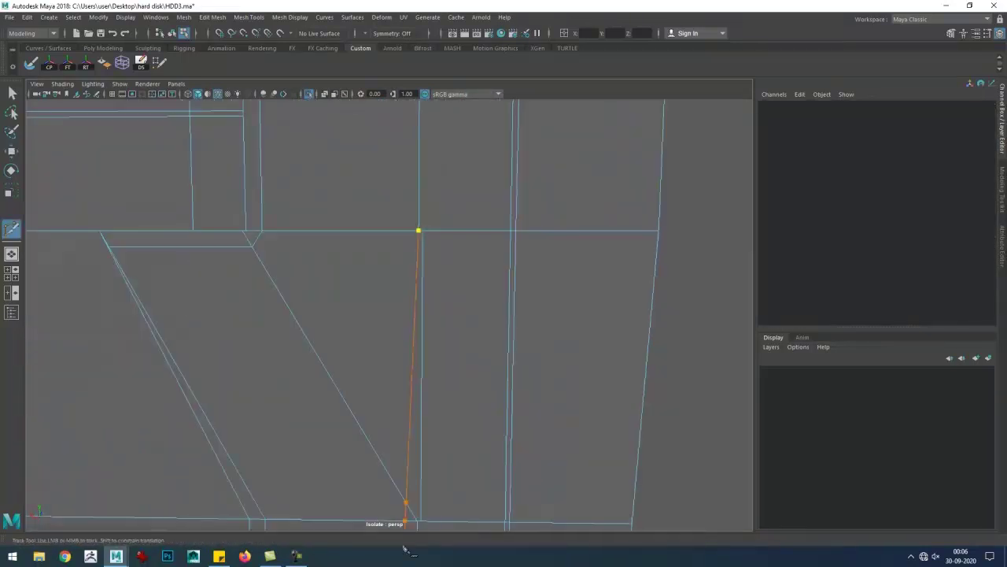
key("r")
scroll("down", 3)
left_click(501, 238)
key("w")
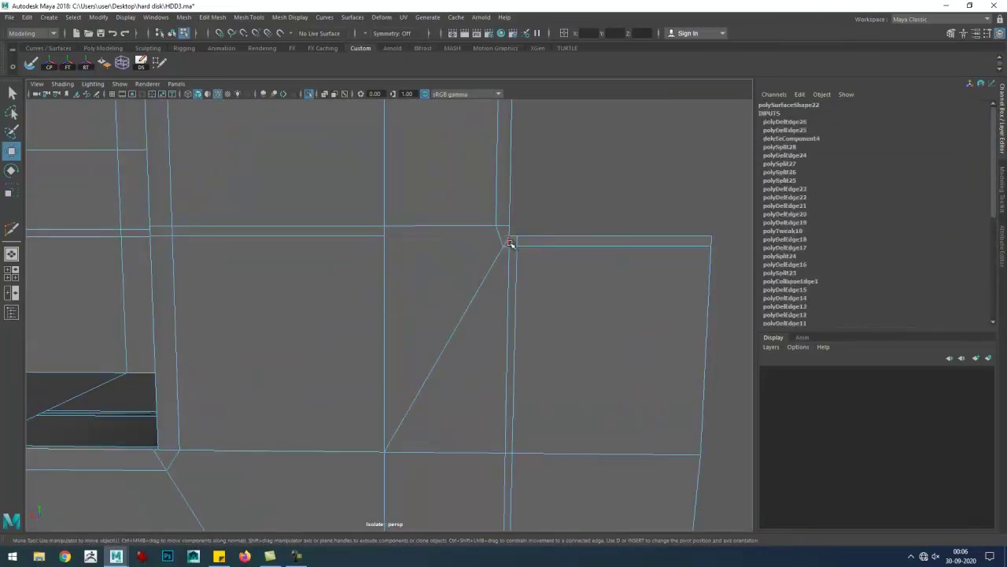
left_click_drag(513, 243, 418, 276)
- Delete the leftover vertical edge at the corner
left_click(356, 366)
key("Delete")
scroll("down", 3)
left_click_drag(367, 405, 375, 418)
scroll("up", 3)
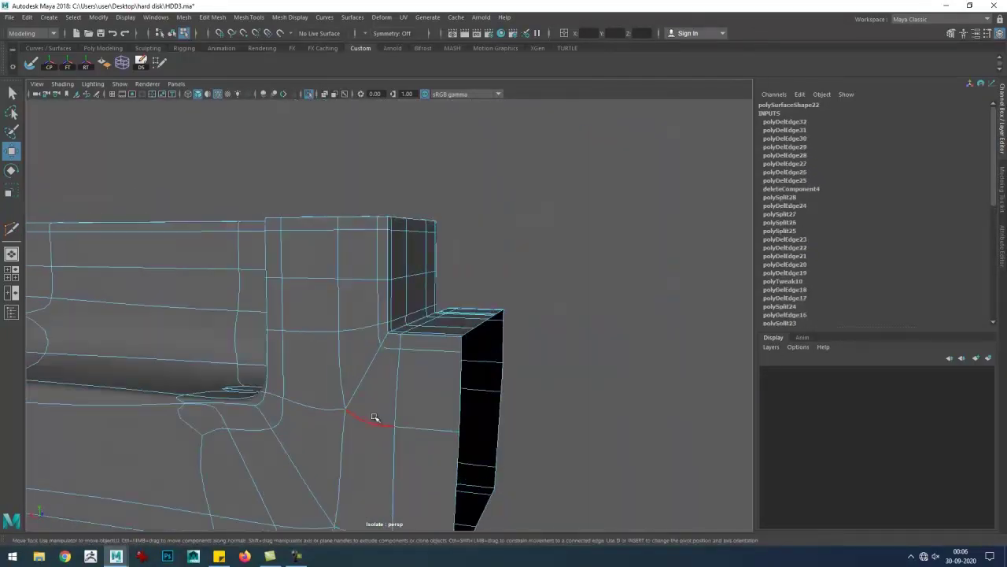
- Inspect the reworked corner topology up close from several angles
key("F8")
left_click_drag(305, 407, 467, 365)
key("w")
left_click_drag(390, 395, 371, 435)
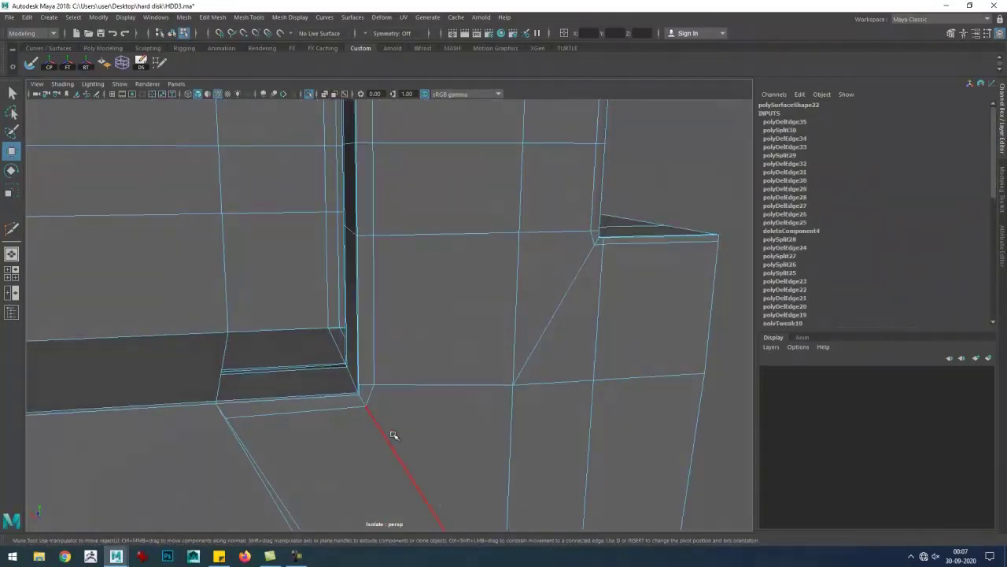
key("F10")
scroll("up", 3)
left_click_drag(389, 343, 355, 333)
scroll("up", 3)
left_click_drag(378, 331, 456, 435)
scroll("down", 3)
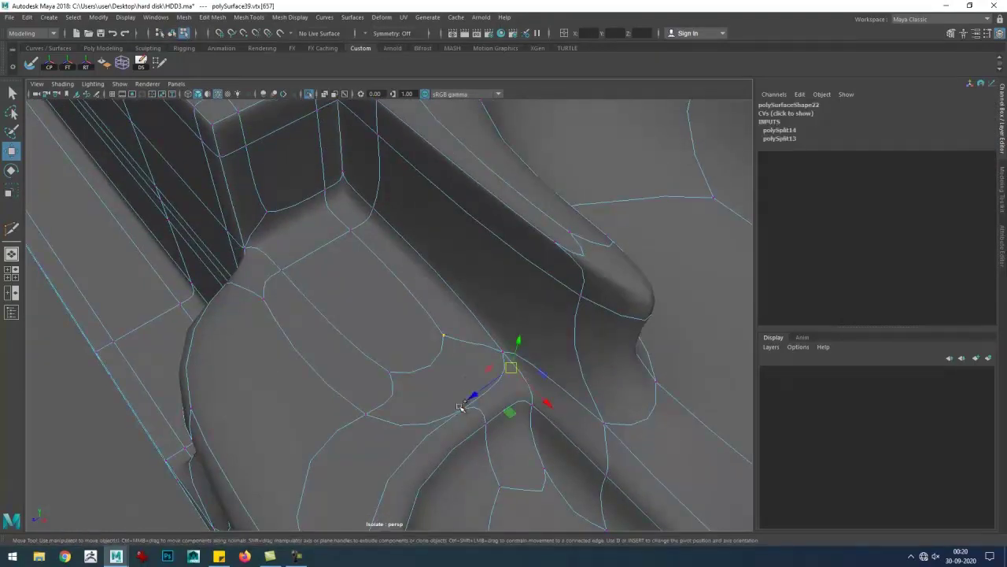
- Check the block in smooth preview (3), then return to the unsmoothed cage (1)
left_click_drag(382, 399, 275, 181)
key("3")
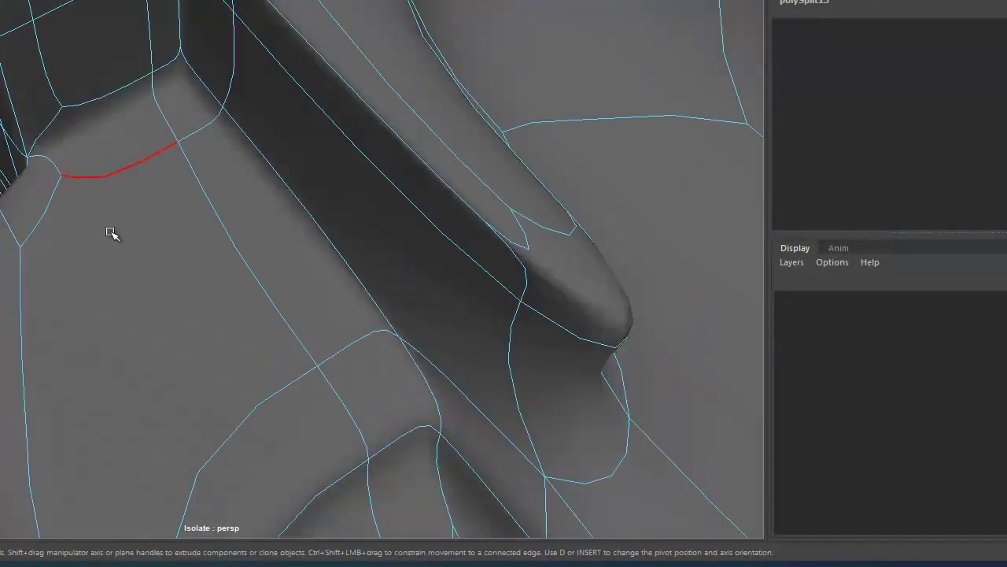
key("1")
left_click_drag(116, 197, 189, 370)
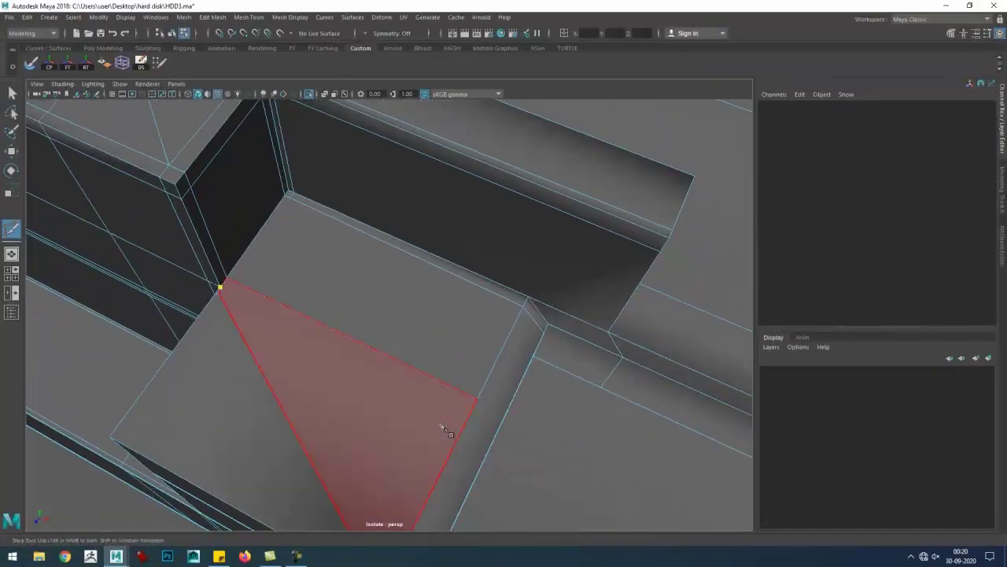
left_click_drag(445, 428, 386, 367)
key("w")
left_click_drag(349, 294, 306, 382)
scroll("down", 3)
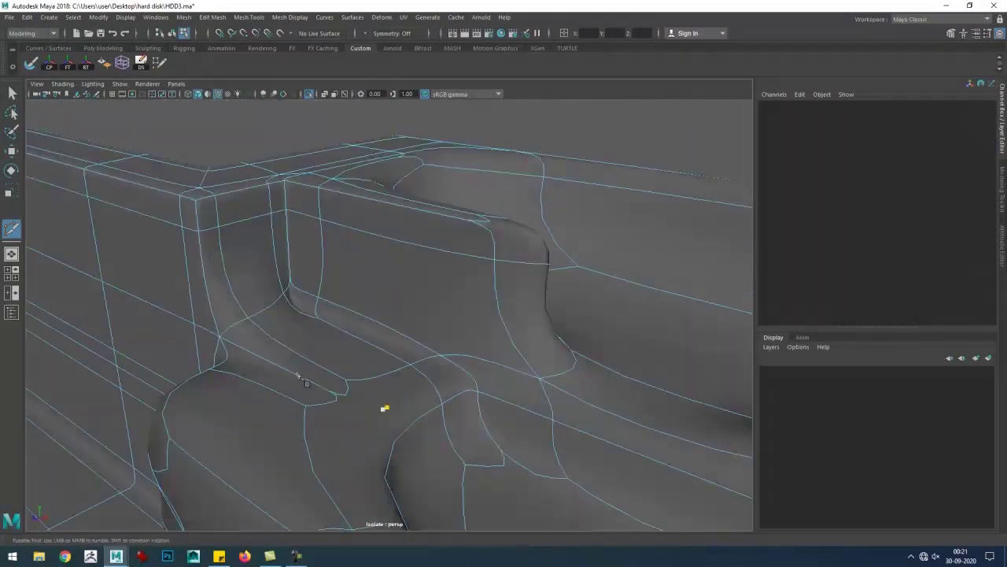
key("1")
- Add a support cut on the front wall next to the newly inserted edge loop
left_click(315, 338)
key("w")
left_click_drag(315, 338, 501, 403)
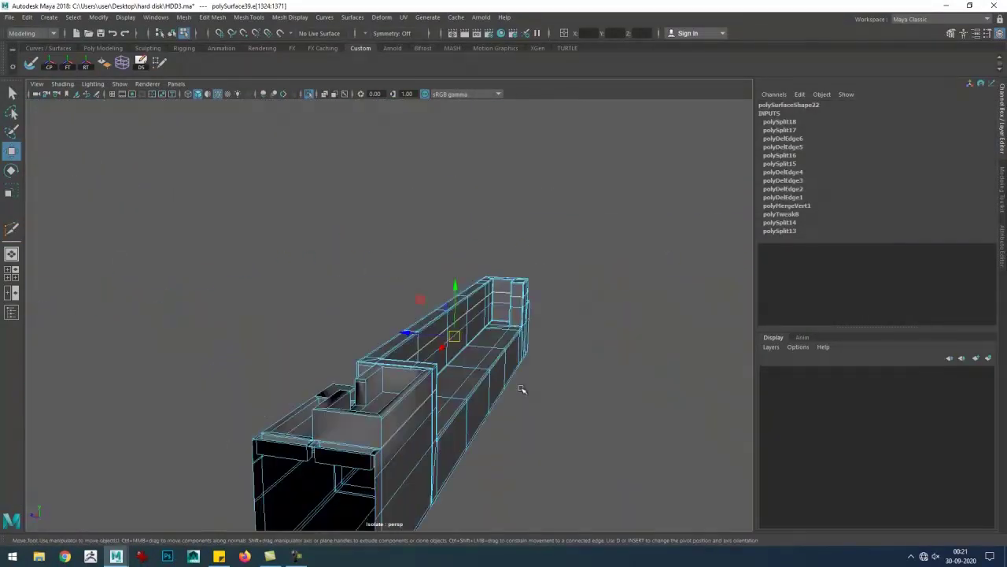
left_click_drag(333, 363, 134, 365)
left_click_drag(356, 375, 460, 336)
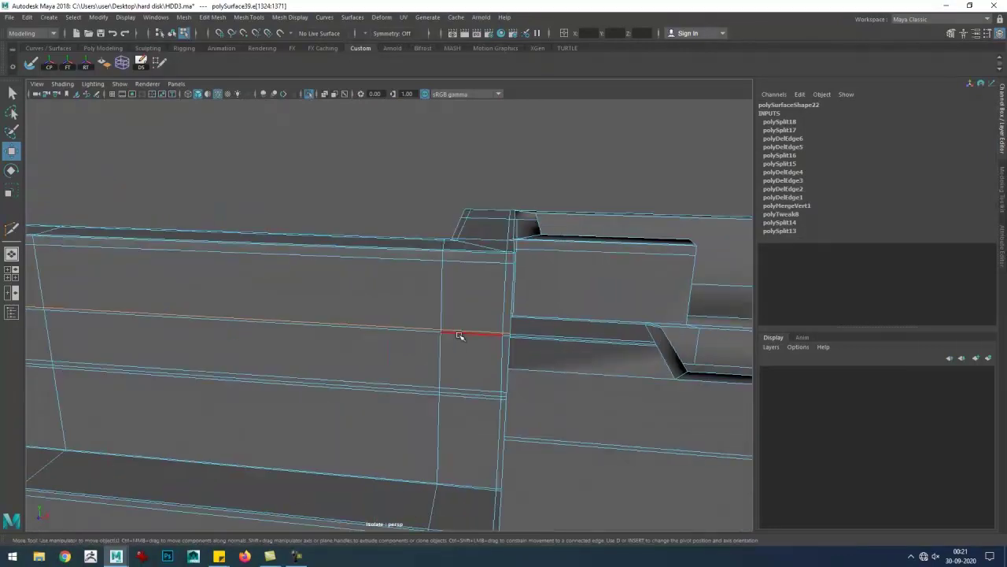
left_click_drag(445, 370, 528, 372)
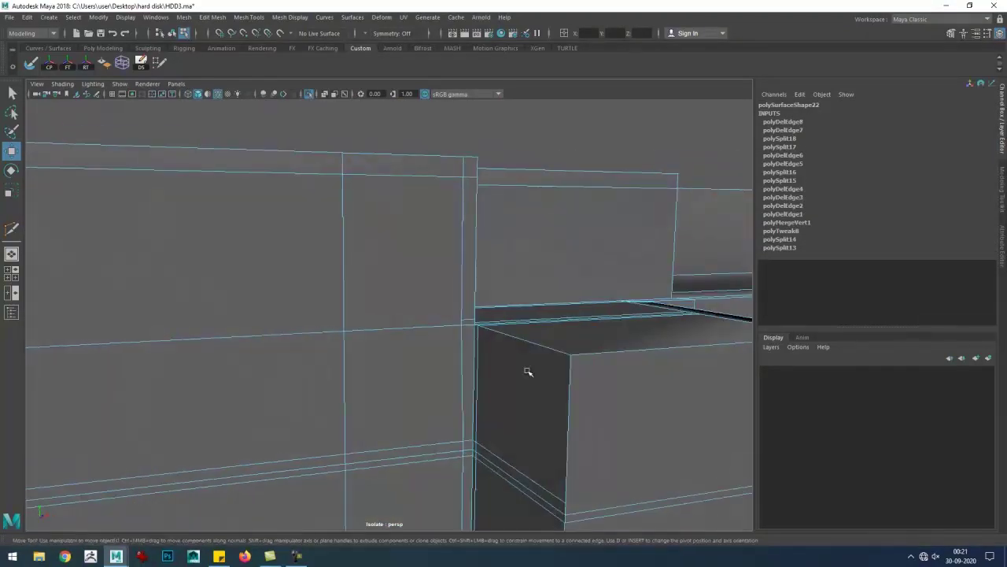
left_click(445, 371)
key("w")
left_click_drag(445, 386, 647, 161)
- Add vertical edge cuts down the end block's side faces to the rail floor
key("g")
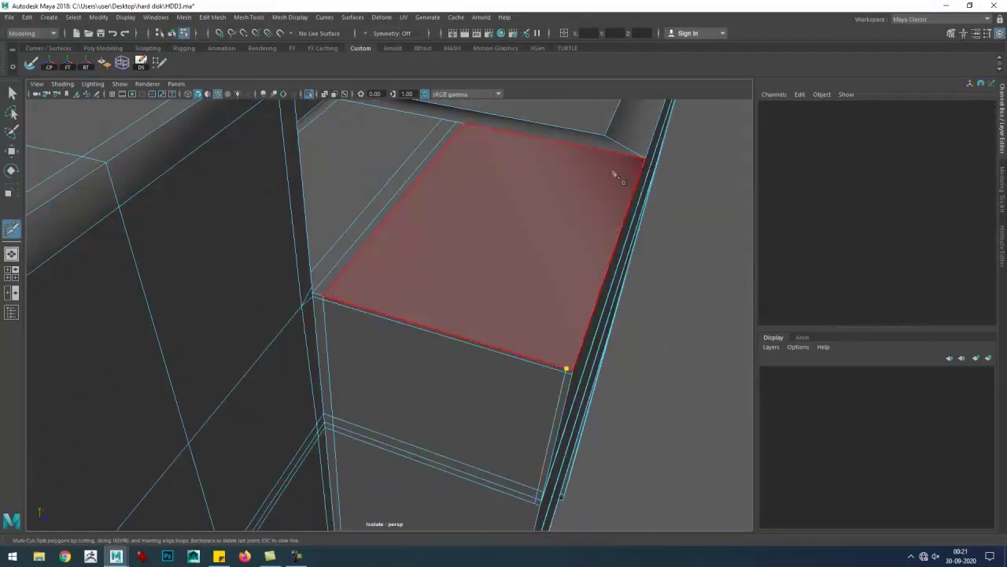
left_click_drag(616, 174, 425, 337)
left_click_drag(459, 329, 635, 290)
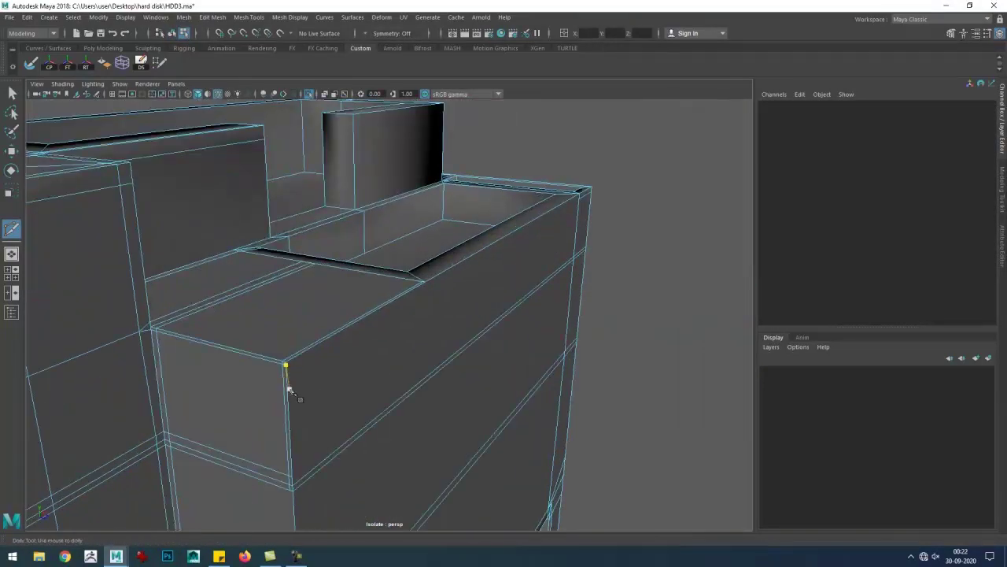
key("w")
left_click(636, 290)
left_click_drag(517, 288, 528, 338)
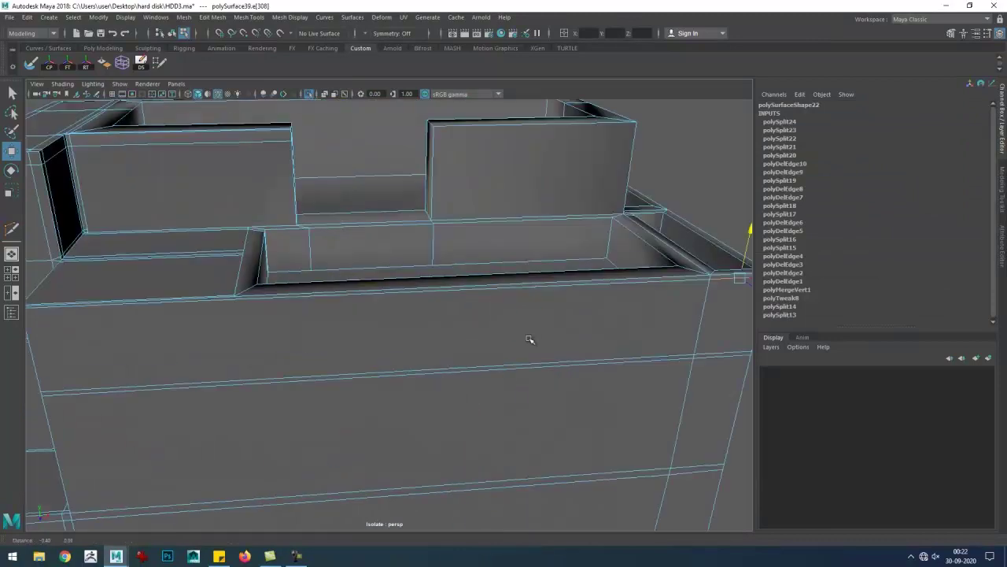
key("g")
left_click_drag(466, 382, 322, 344)
scroll("up", 3)
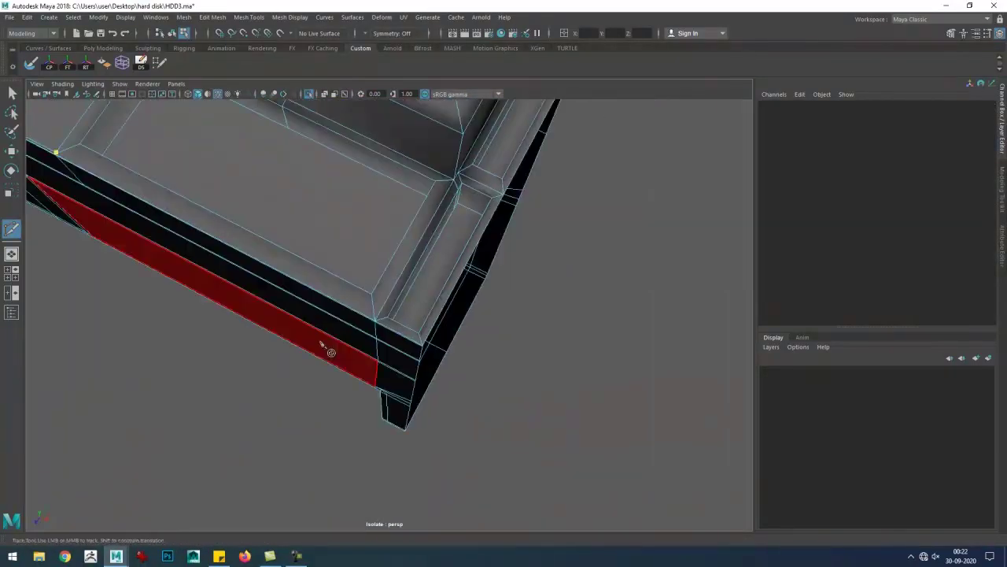
left_click_drag(321, 344, 291, 351)
left_click_drag(264, 368, 425, 423)
left_click_drag(138, 389, 275, 292)
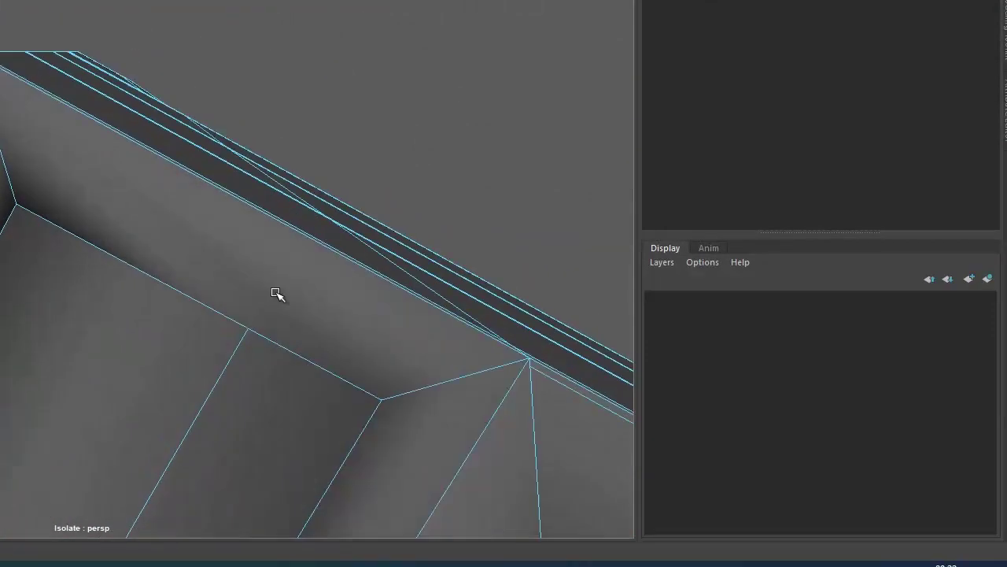
scroll("up", 3)
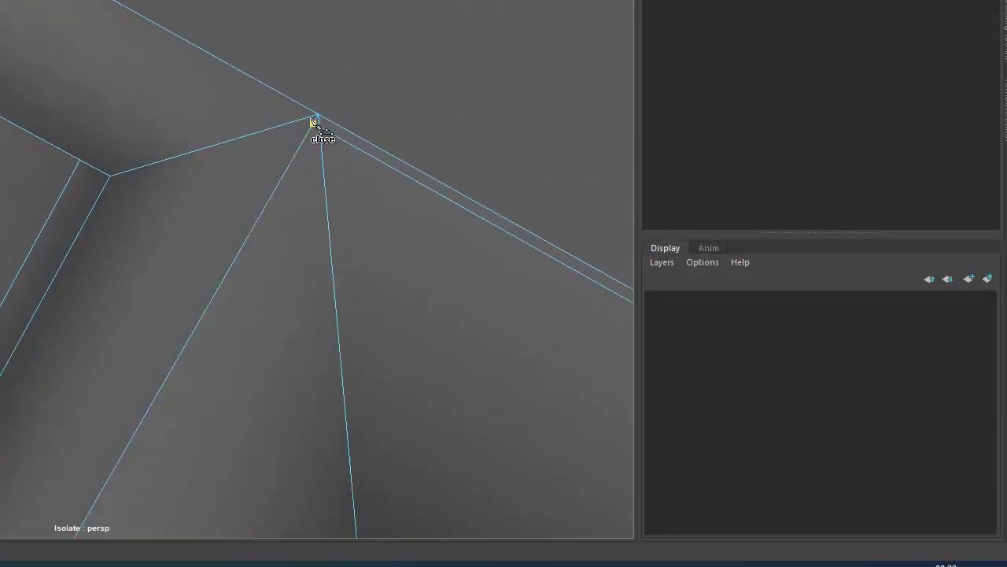
- Box-select the corner components, delete them and merge the remaining vertices
left_click_drag(535, 252, 488, 307)
scroll("down", 3)
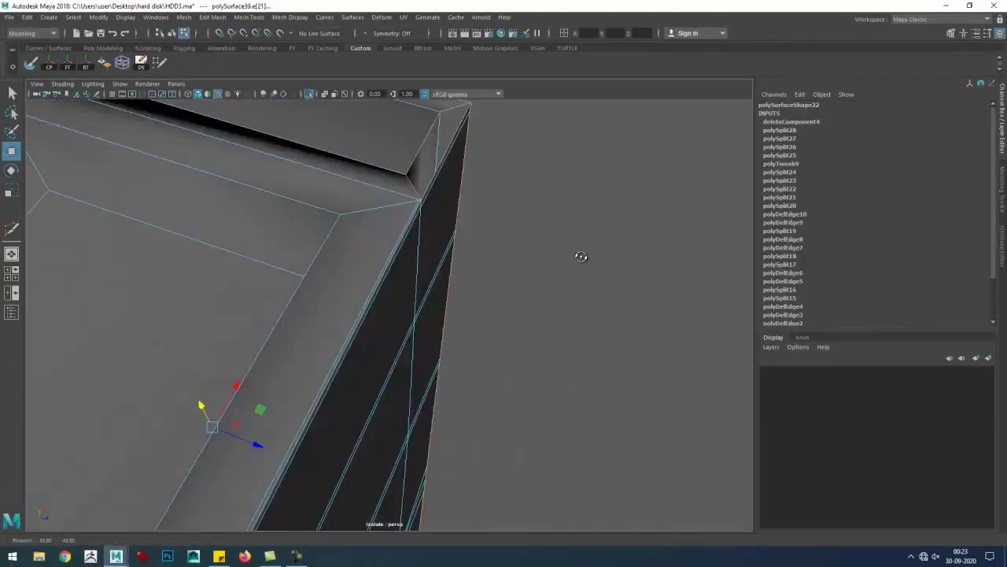
left_click_drag(268, 169, 544, 535)
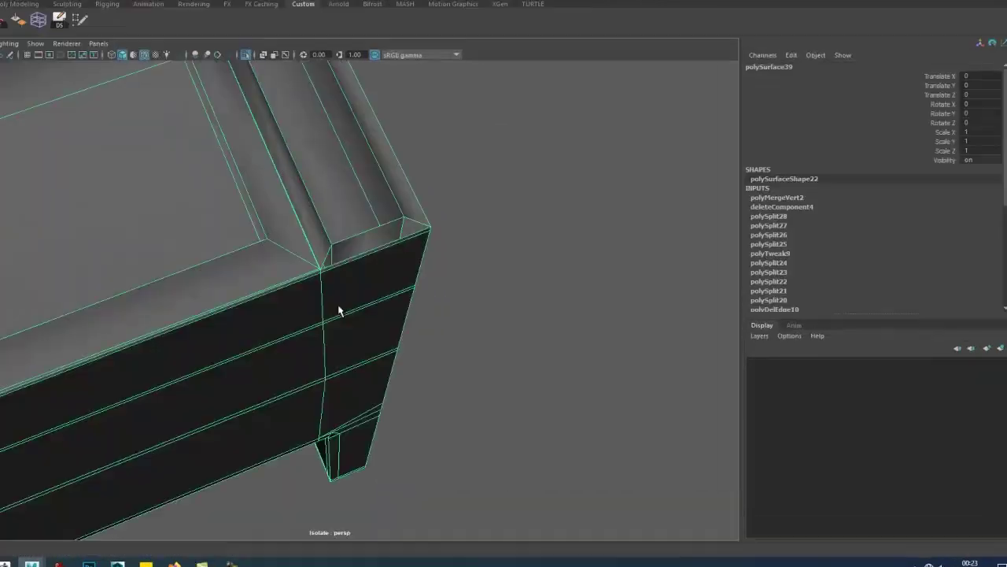
key("Delete")
left_click_drag(261, 146, 180, 133)
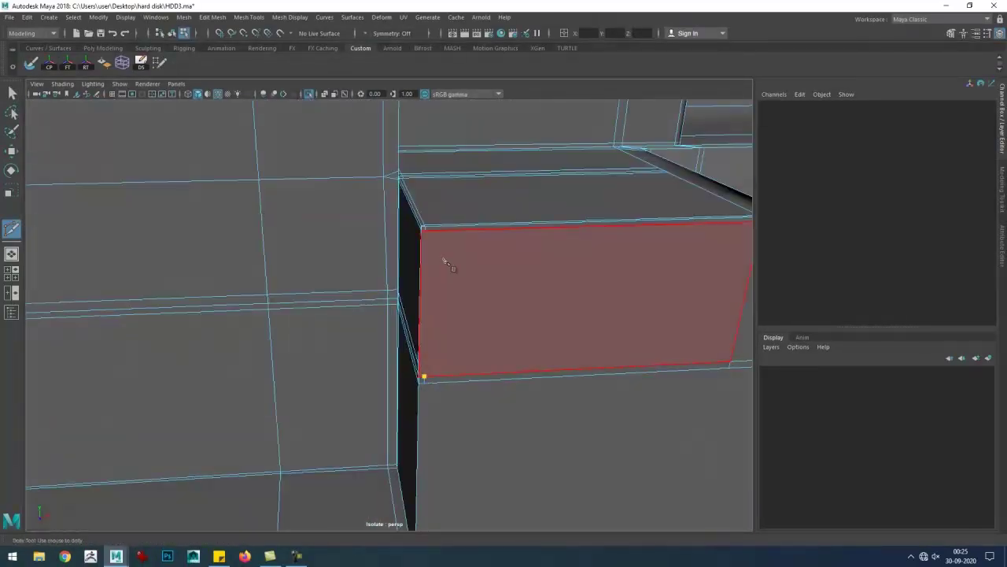
- Cut new edge strips across the block's wall faces
key("w")
left_click_drag(443, 335, 403, 381)
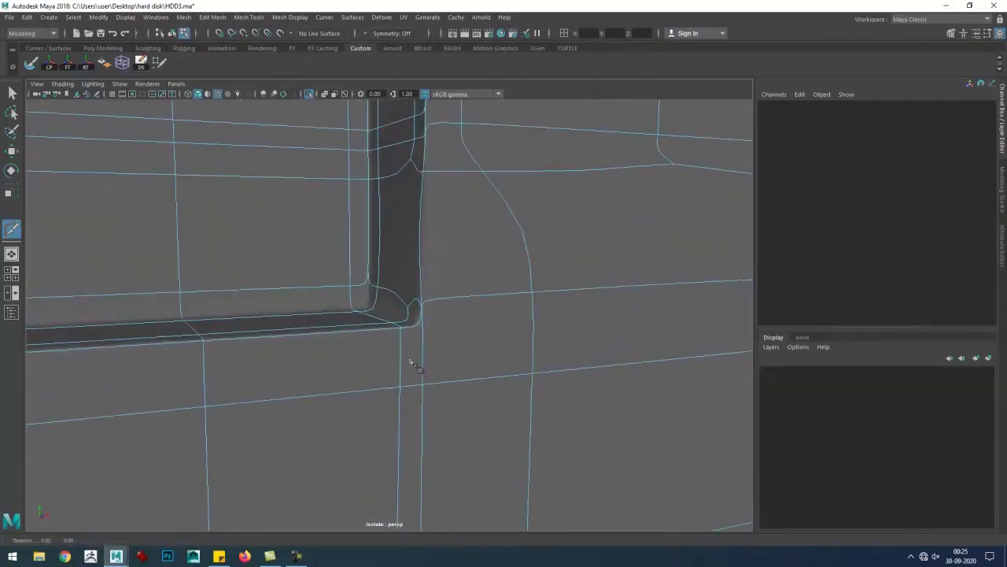
left_click(380, 334)
key("w")
left_click_drag(380, 335, 169, 276)
left_click(169, 276)
left_click(353, 344)
key("Return")
left_click_drag(352, 344, 383, 322)
left_click(244, 329)
left_click_drag(244, 332, 270, 328)
key("w")
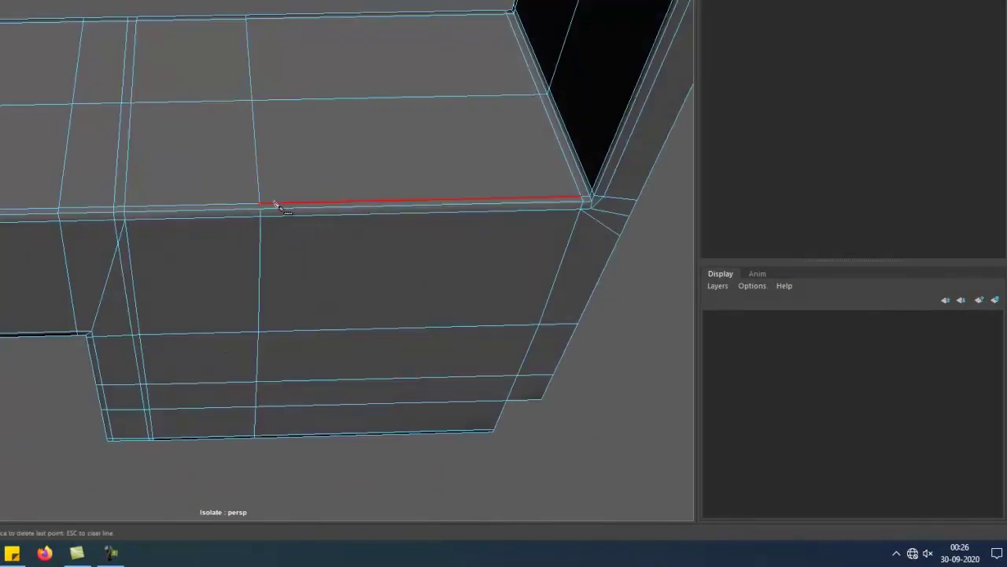
- Add a vertical cut down to the bottom edge, plus cuts around the opening's inner rim
left_click_drag(274, 204, 269, 243)
scroll("up", 3)
left_click_drag(284, 190, 290, 108)
left_click(290, 108)
left_click(294, 338)
key("Return")
left_click_drag(294, 338, 239, 274)
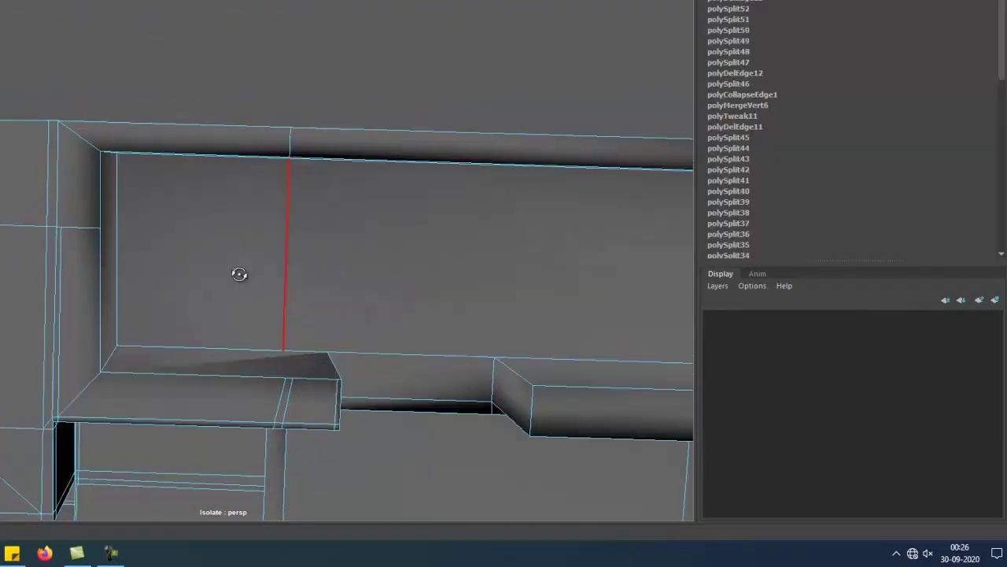
left_click(281, 415)
key("Return")
left_click_drag(281, 414, 168, 133)
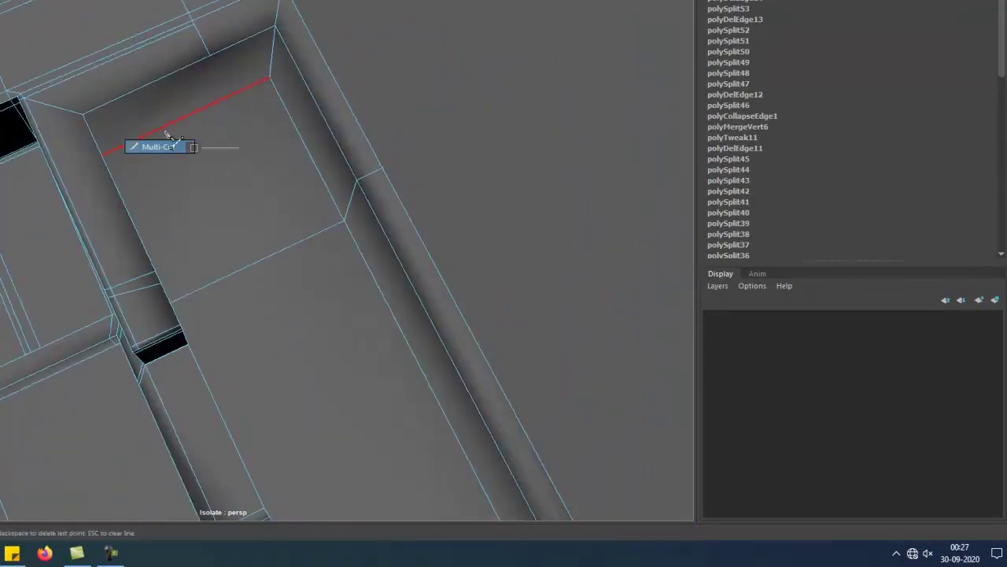
left_click_drag(270, 230, 342, 216)
key("Return")
- Delete, collapse and merge stray edges and vertices along the wall's edge loop
left_click_drag(308, 441, 394, 350)
left_click_drag(393, 350, 429, 378)
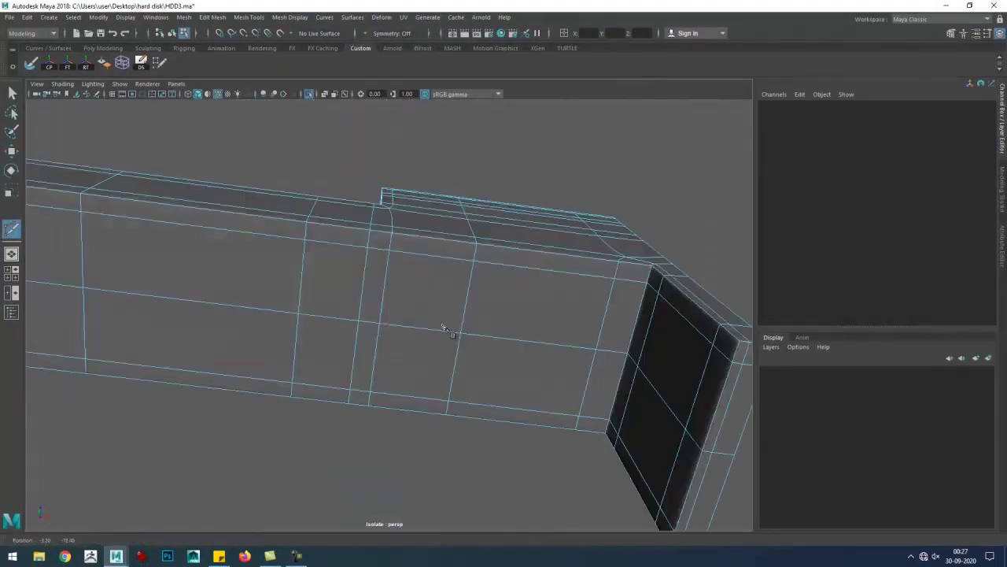
key("w")
left_click_drag(443, 328, 460, 391)
left_click_drag(382, 348, 296, 378)
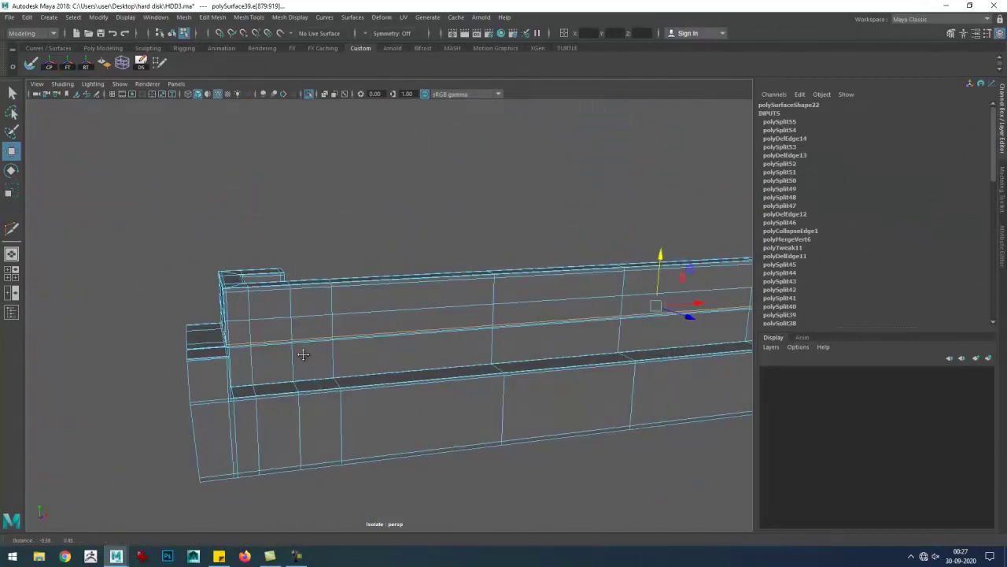
left_click_drag(303, 355, 191, 283)
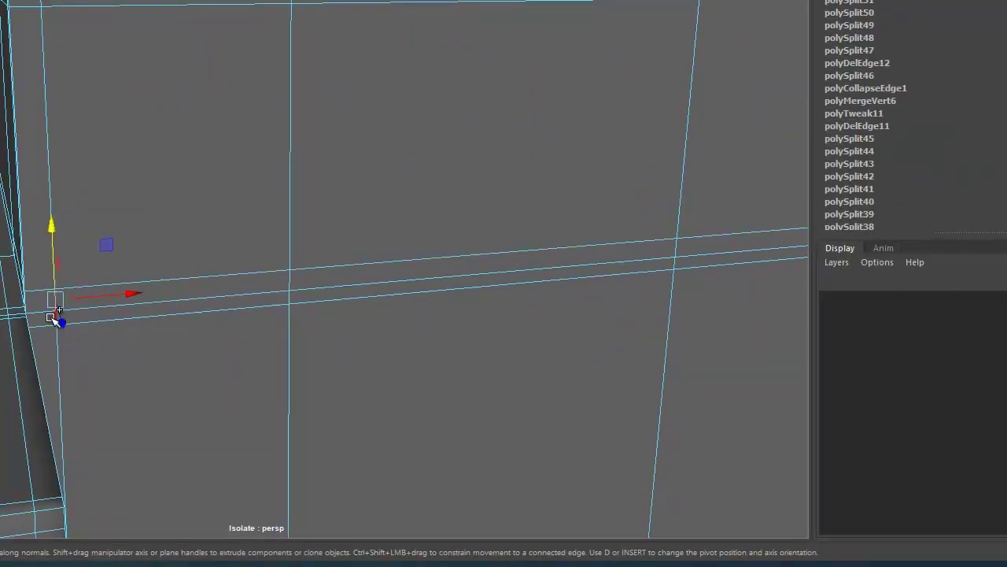
left_click_drag(0, 374, 326, 476)
left_click_drag(586, 432, 349, 399)
left_click_drag(349, 400, 286, 378)
left_click_drag(286, 378, 318, 331)
left_click_drag(318, 331, 272, 425)
left_click(279, 441)
key("w")
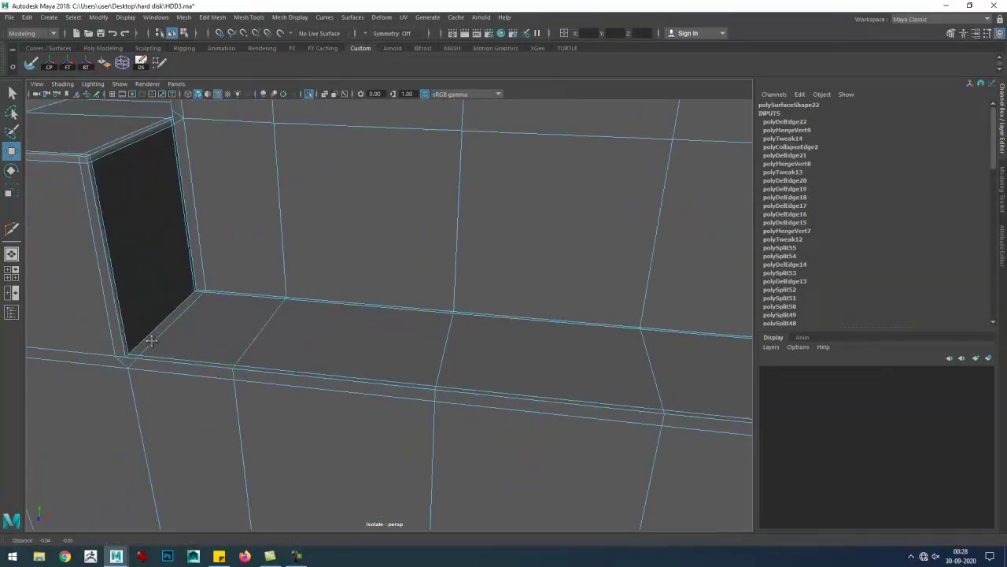
- Select an edge at the wall's inner corner and start a cut across the face
left_click_drag(166, 349, 228, 402)
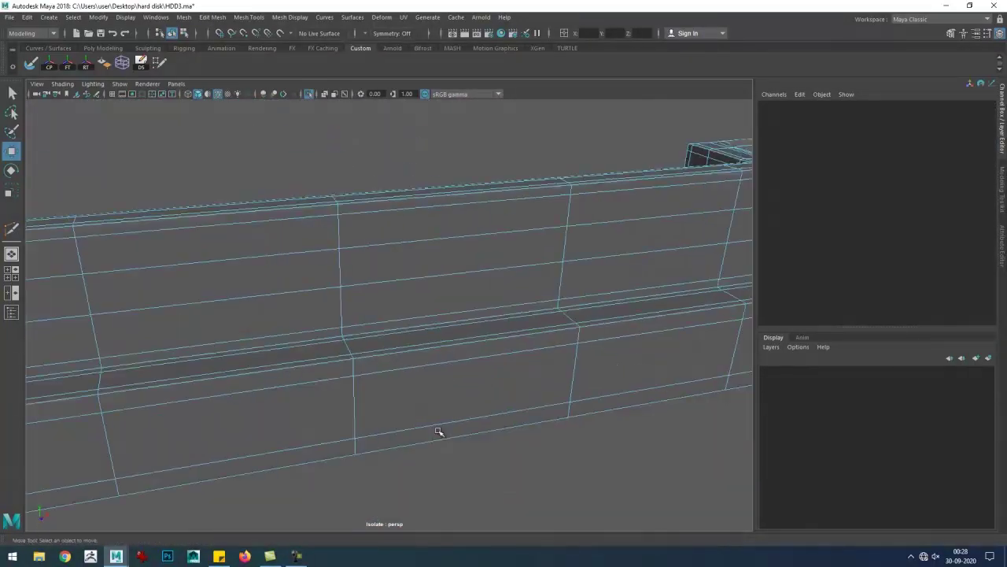
left_click_drag(439, 432, 438, 393)
left_click_drag(438, 394, 561, 398)
left_click_drag(606, 406, 380, 333)
key("w")
left_click(315, 425)
key("F8")
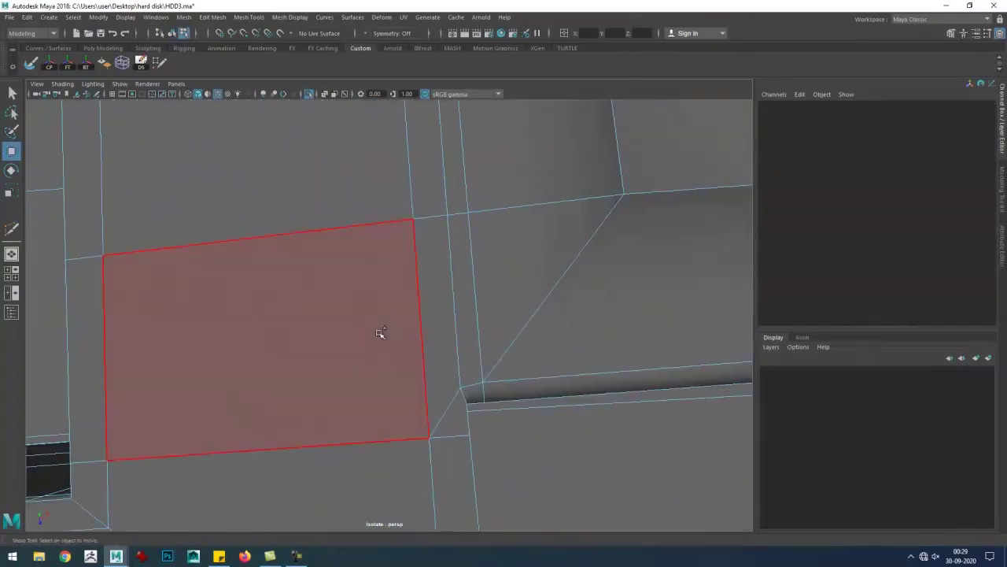
key("w")
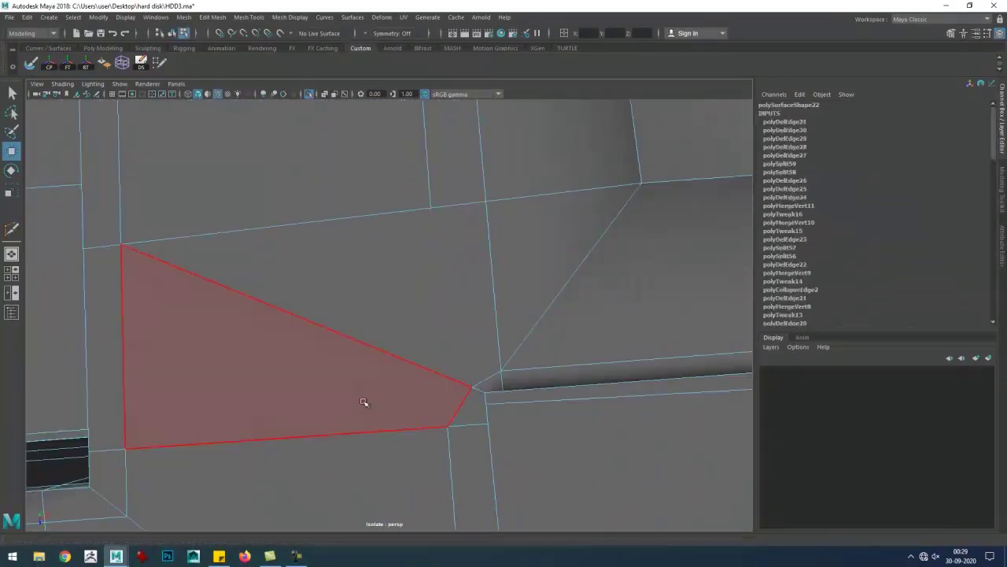
- Place further cut points on the housing's edges and commit the new edges
left_click_drag(431, 370, 371, 410)
left_click_drag(271, 232, 158, 169)
key("Return")
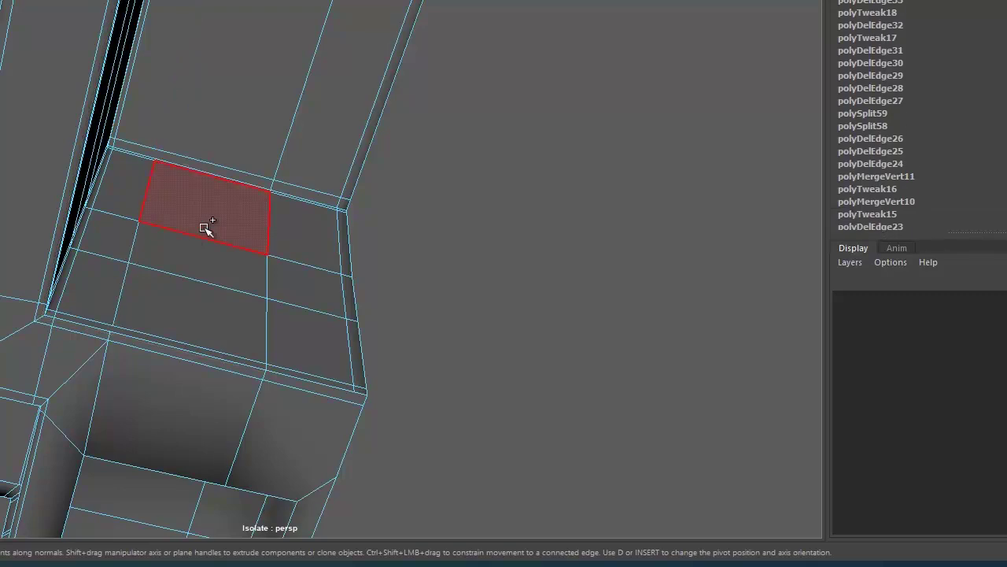
left_click_drag(383, 405, 375, 336)
left_click_drag(374, 335, 371, 274)
left_click_drag(371, 274, 309, 343)
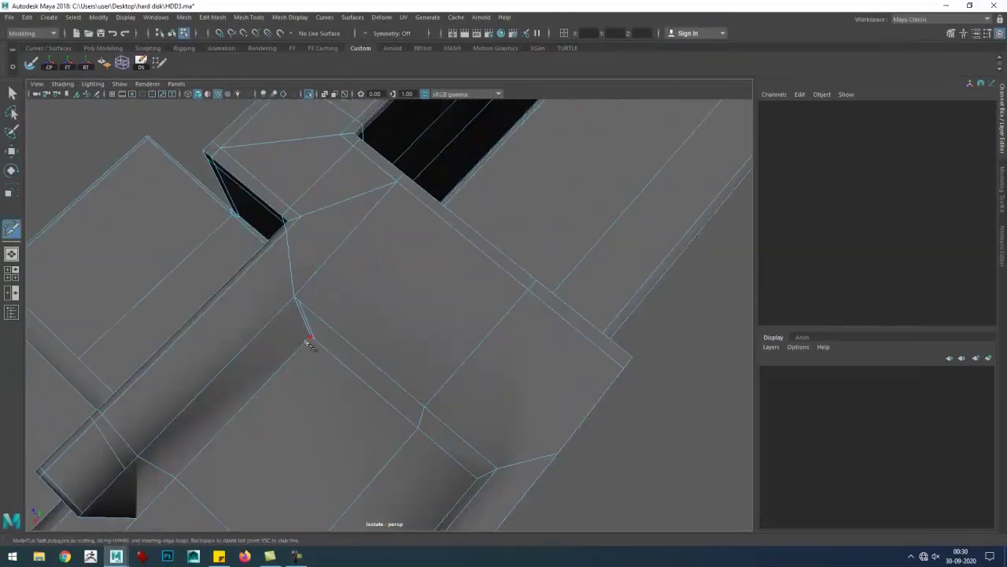
left_click_drag(293, 301, 466, 277)
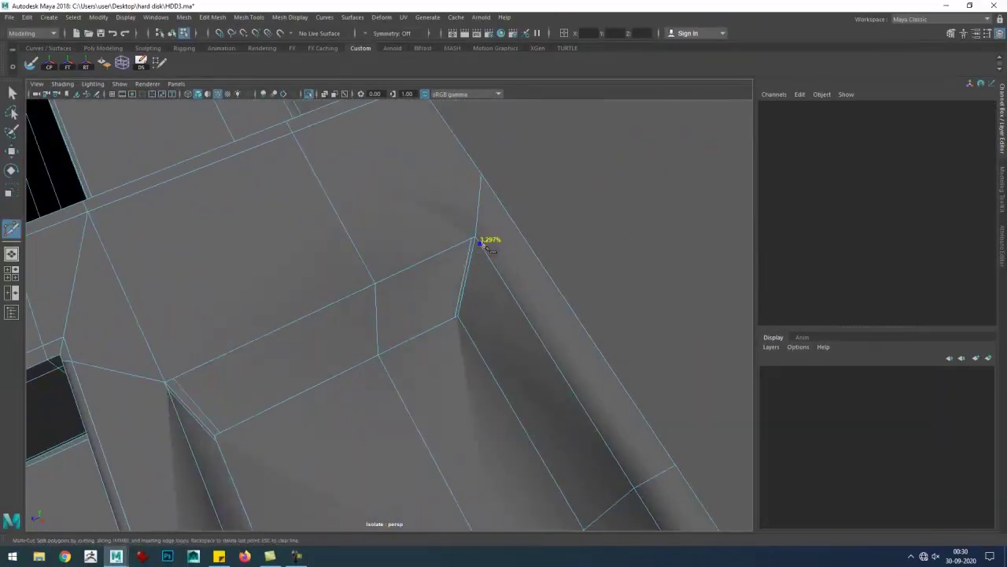
left_click(480, 244)
key("Return")
- Add a diagonal split across the face, then clear the selection
left_click_drag(449, 349, 377, 303)
left_click_drag(377, 304, 342, 331)
key("w")
left_click_drag(351, 395, 333, 297)
scroll("up", 3)
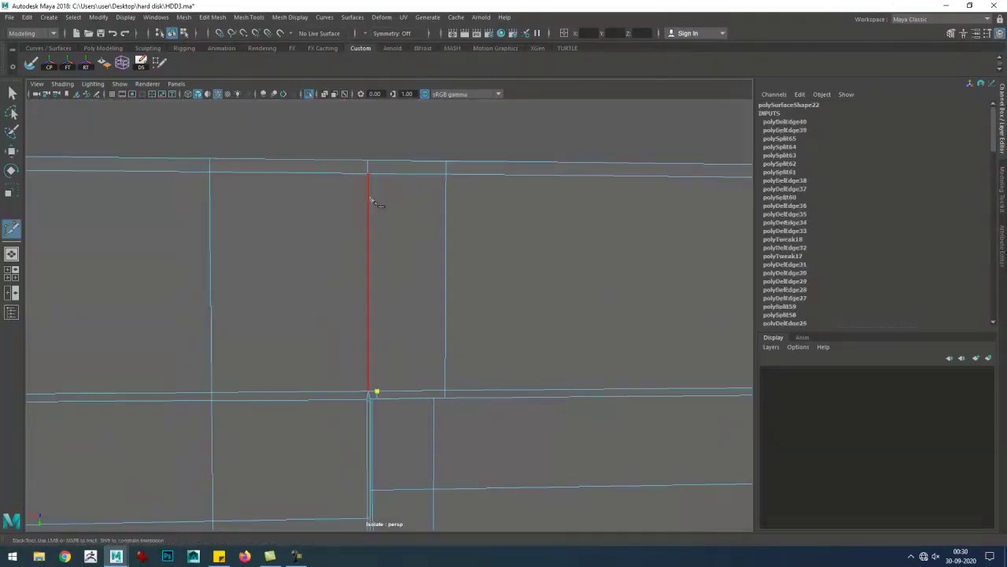
key("w")
left_click_drag(241, 383, 484, 333)
left_click(416, 321)
- Select the housing mesh and switch it from smooth preview to the cage display
left_click_drag(416, 321, 526, 358)
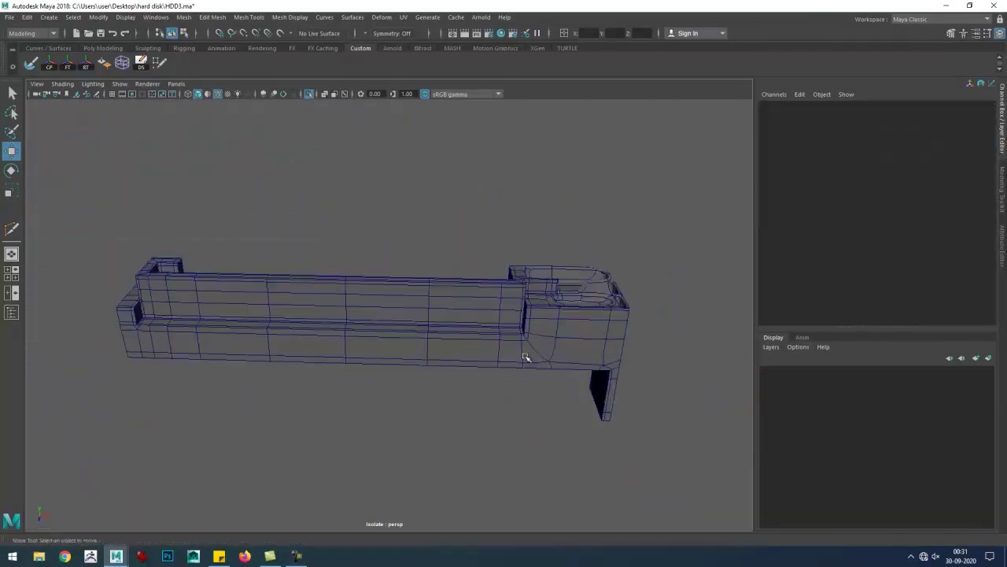
scroll("up", 3)
left_click_drag(355, 369, 352, 363)
left_click(355, 394)
left_click_drag(355, 394, 403, 352)
left_click_drag(334, 327, 371, 386)
key("1")
scroll("up", 3)
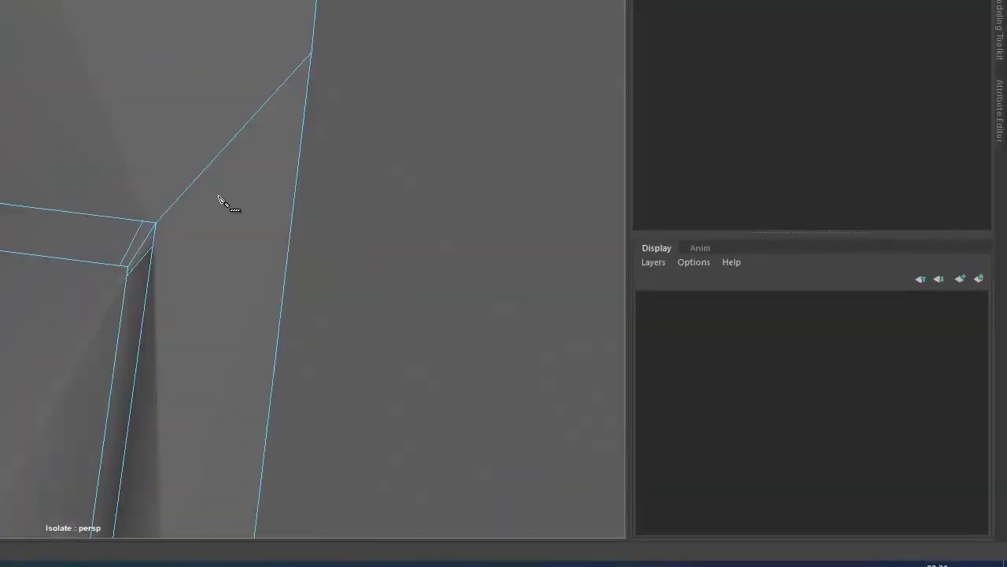
left_click_drag(219, 198, 292, 259)
- Multi-Cut a new edge across the housing corner beside the slot and commit it
left_click(281, 270)
left_click_drag(434, 341, 355, 250)
left_click_drag(234, 502, 285, 395)
left_click_drag(285, 396, 564, 243)
left_click_drag(564, 242, 479, 389)
left_click_drag(446, 361, 466, 405)
left_click_drag(308, 336, 299, 425)
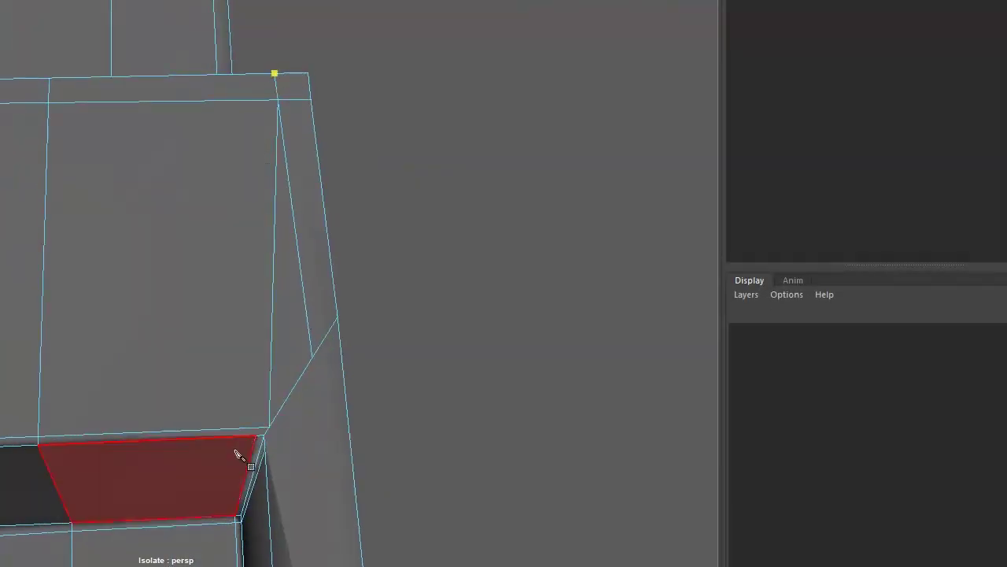
left_click_drag(326, 335, 378, 355)
left_click(554, 401)
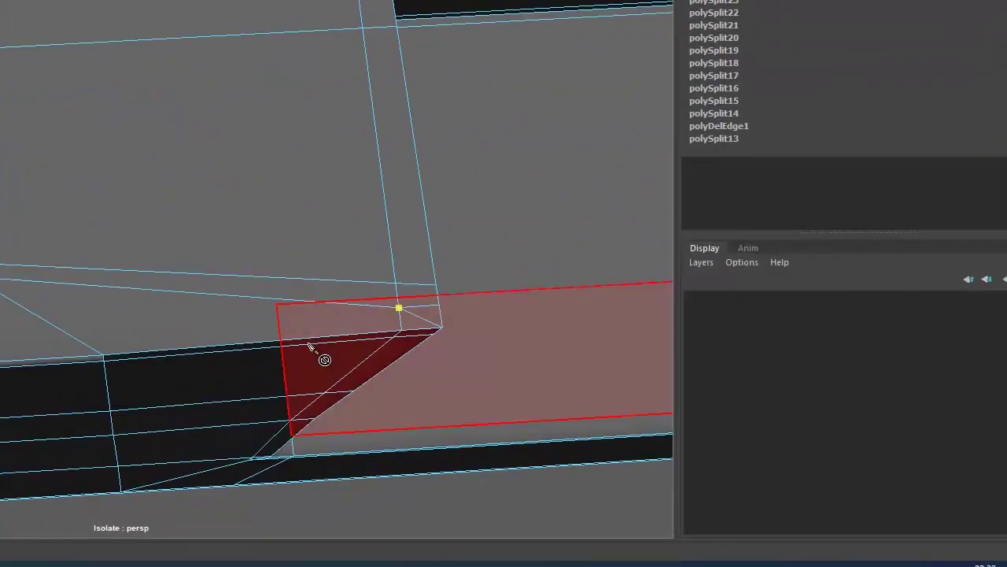
key("Return")
- Add a second cut on the housing corner, then view the corner from the side
left_click_drag(243, 348, 250, 407)
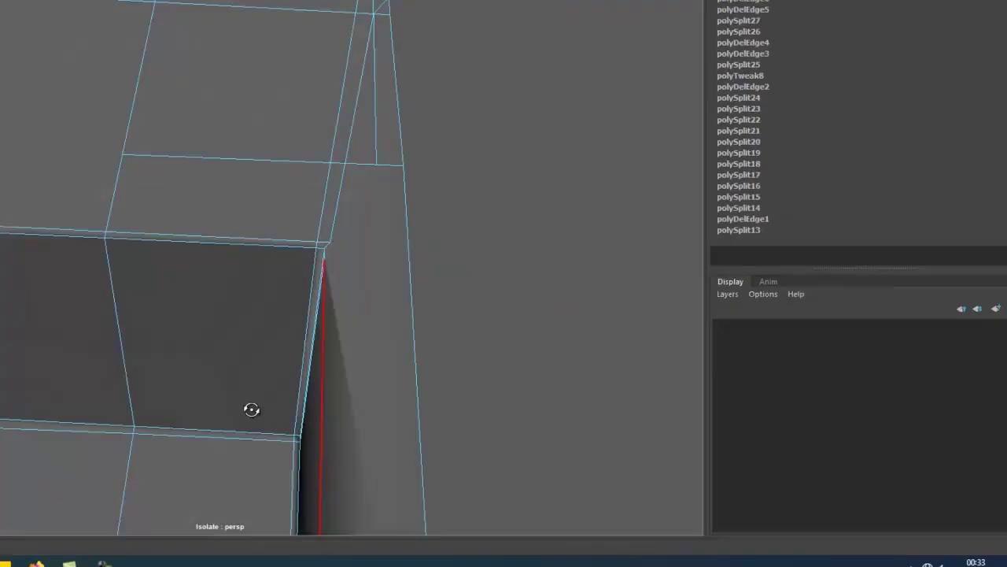
left_click_drag(331, 292, 254, 253)
left_click(253, 253)
left_click_drag(445, 411, 365, 327)
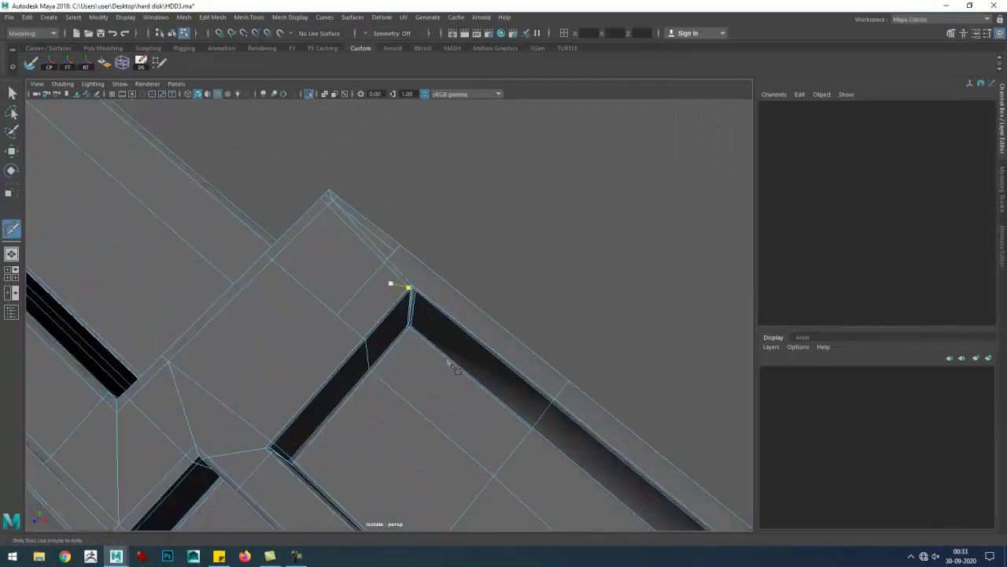
key("w")
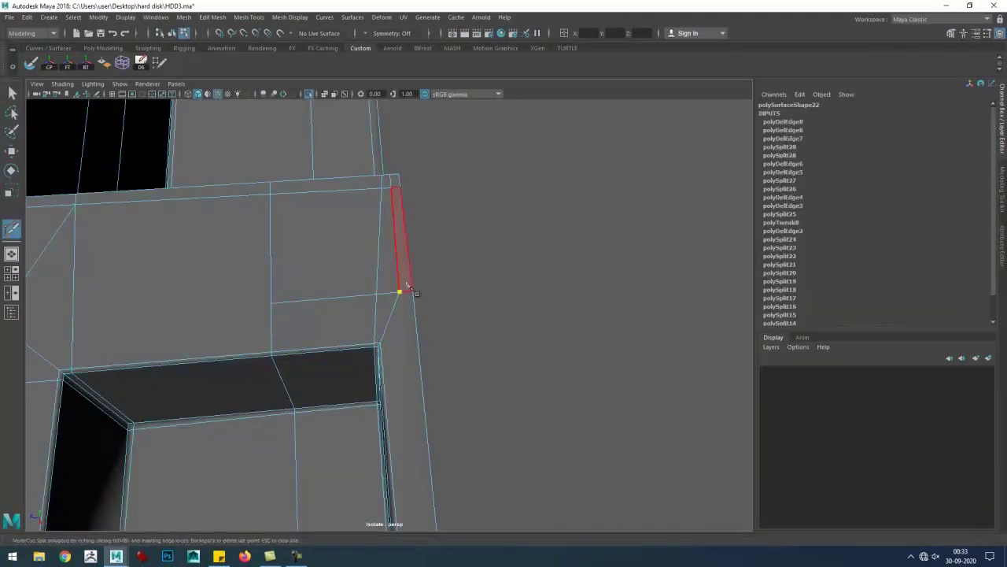
left_click_drag(407, 285, 386, 270)
left_click_drag(386, 286, 333, 415)
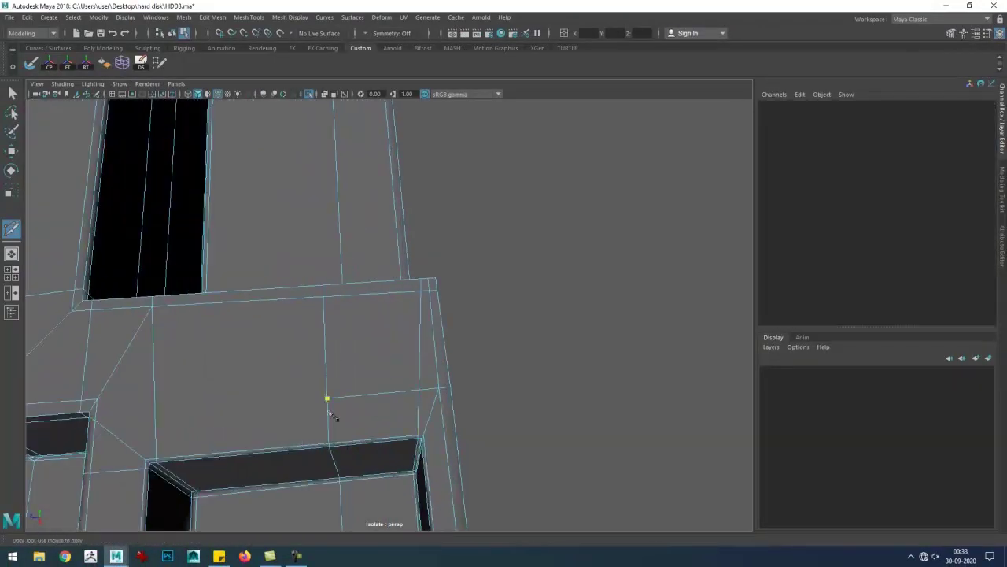
left_click_drag(333, 416, 317, 421)
left_click_drag(472, 376, 370, 460)
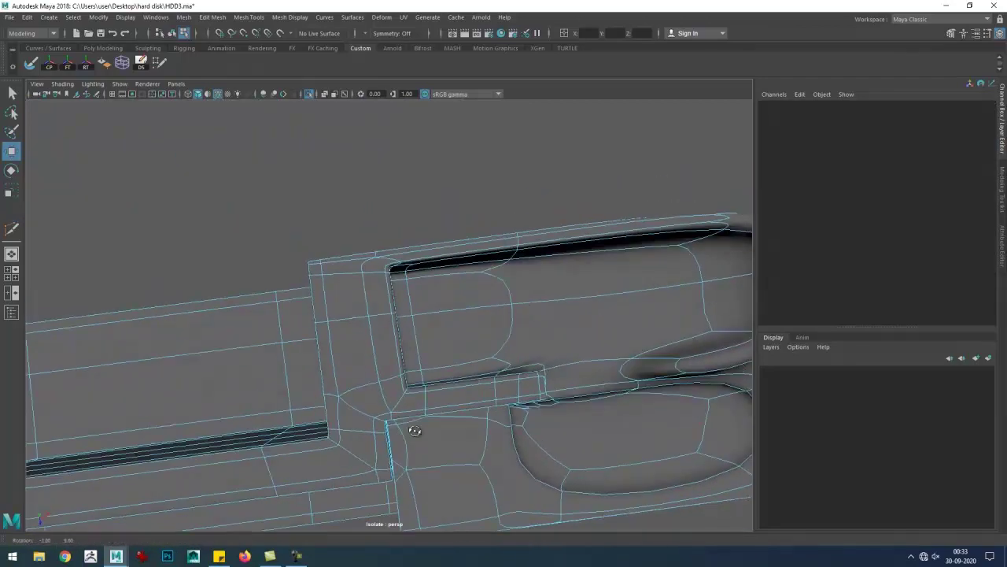
- Add and commit further cut edges along the recess's corner edge
key("w")
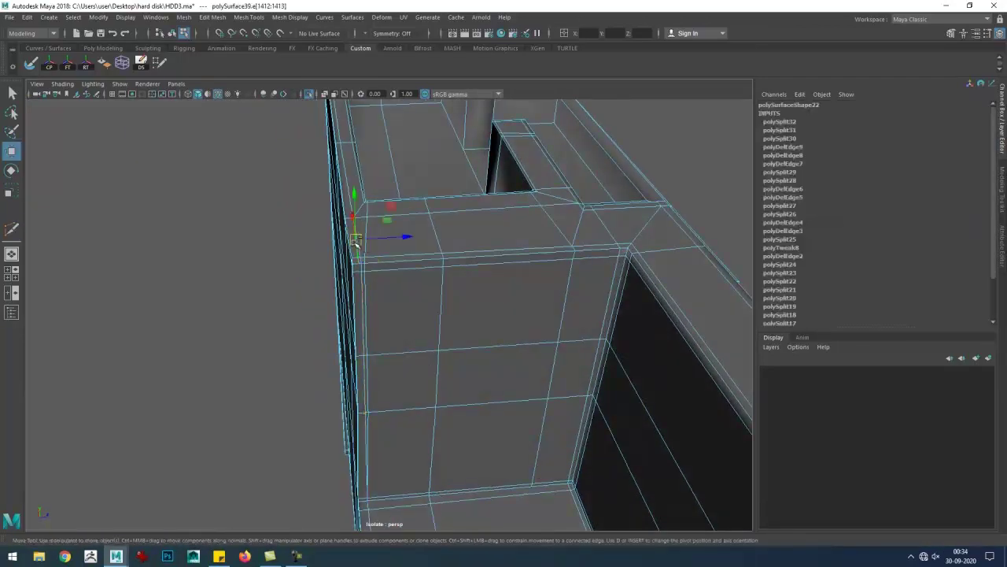
left_click_drag(315, 348, 401, 325)
key("w")
left_click_drag(420, 403, 408, 282)
left_click(386, 362)
left_click_drag(385, 362, 139, 153)
key("w")
left_click_drag(140, 376, 382, 356)
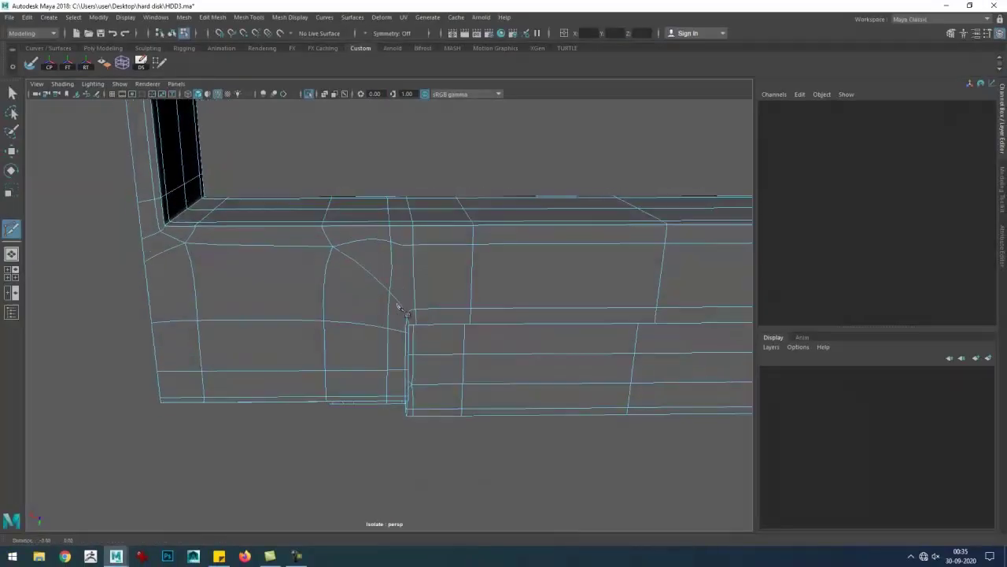
left_click_drag(454, 319, 396, 321)
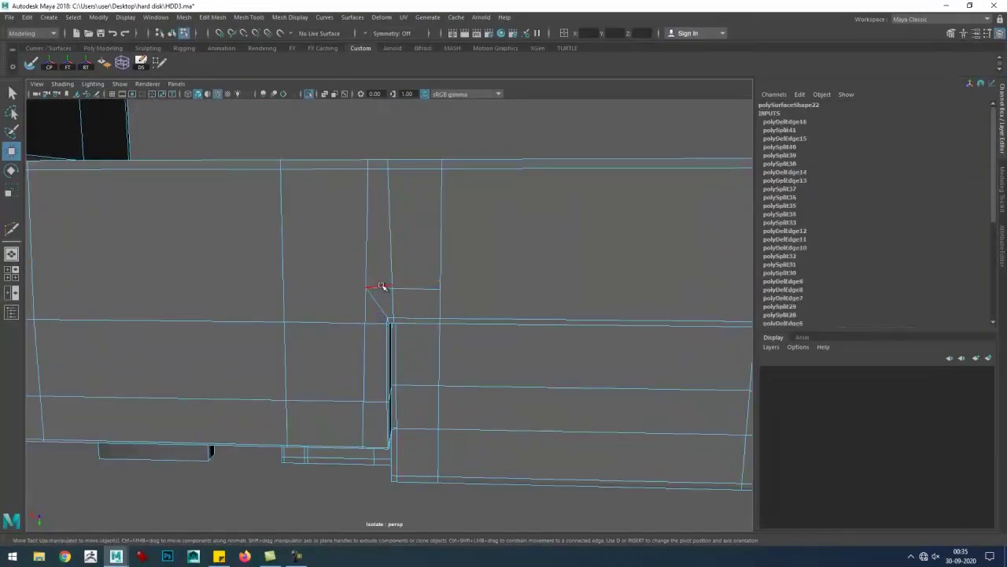
left_click_drag(383, 288, 419, 299)
left_click(419, 299)
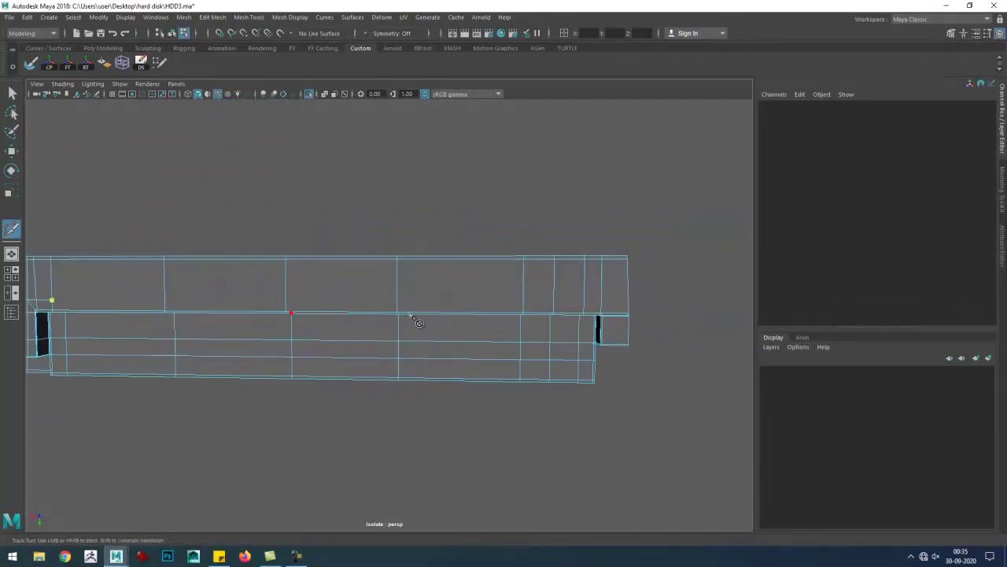
- Orbit around the recess to inspect its rim and inner walls
left_click_drag(272, 368, 438, 333)
left_click_drag(683, 353, 386, 406)
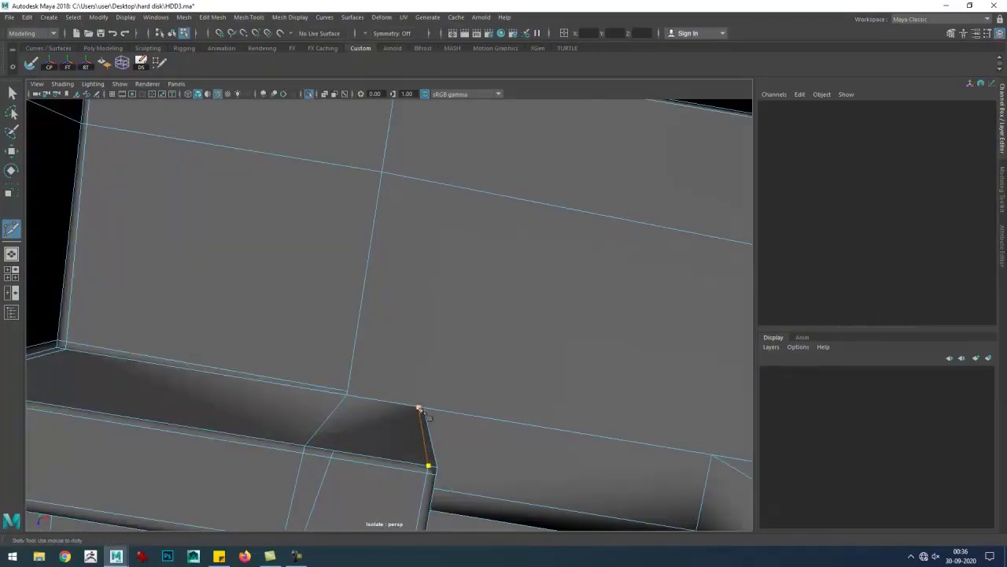
left_click_drag(473, 367, 315, 292)
left_click_drag(315, 292, 385, 275)
left_click_drag(374, 181, 560, 370)
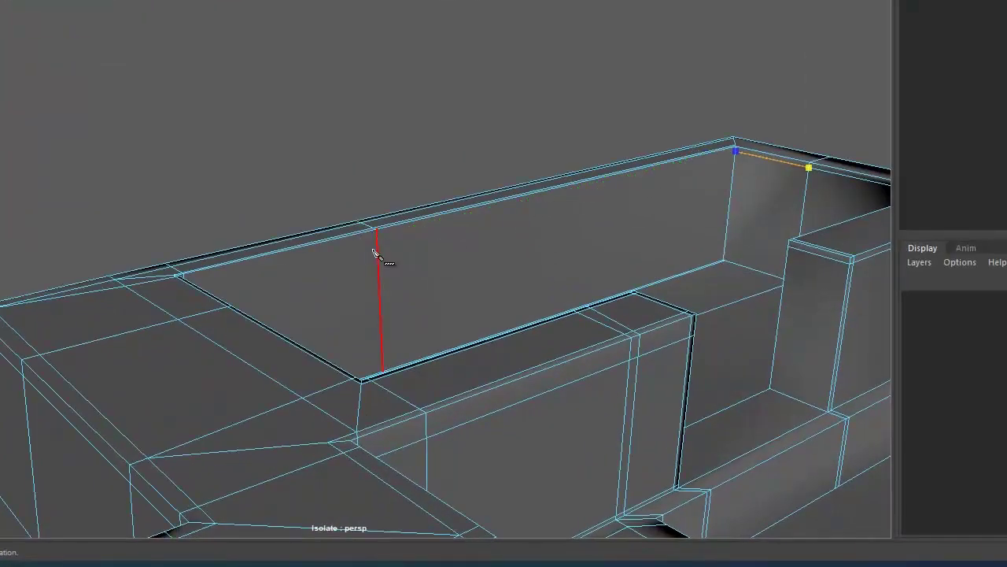
left_click_drag(415, 334, 350, 351)
left_click_drag(286, 266, 151, 392)
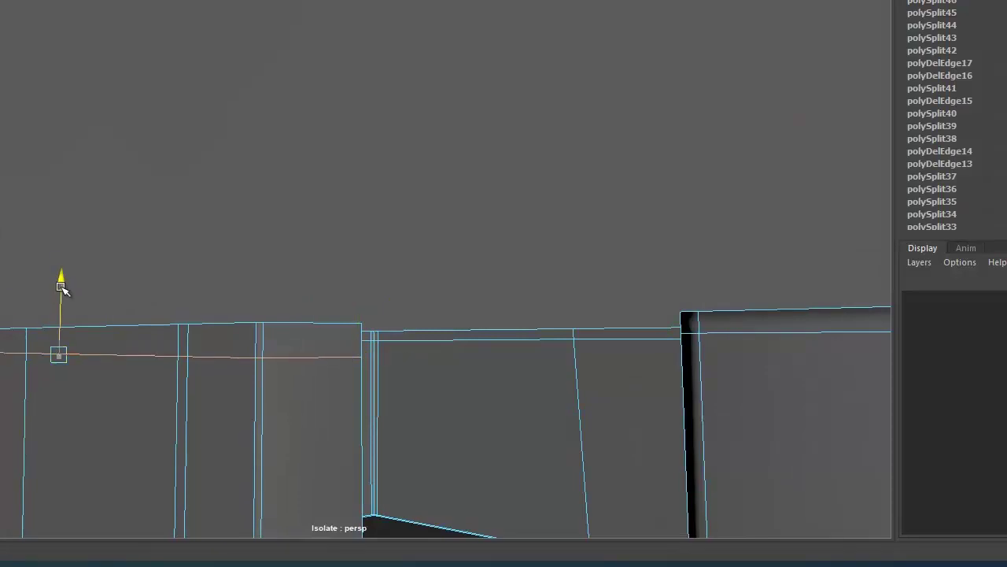
left_click_drag(194, 418, 353, 429)
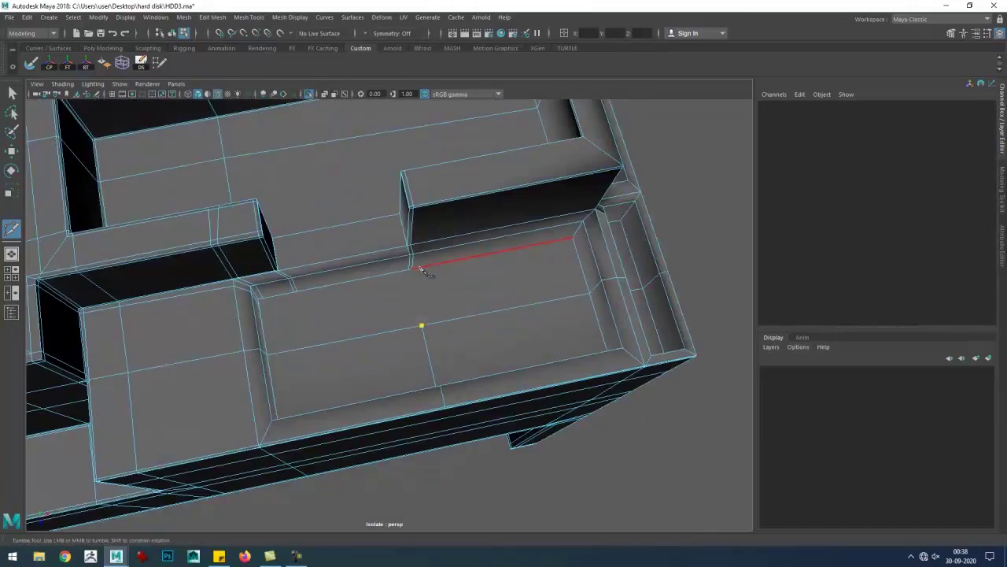
- Switch to shaded display and commit a new vertical edge loop in the recess
left_click_drag(422, 271, 427, 342)
left_click_drag(427, 342, 463, 358)
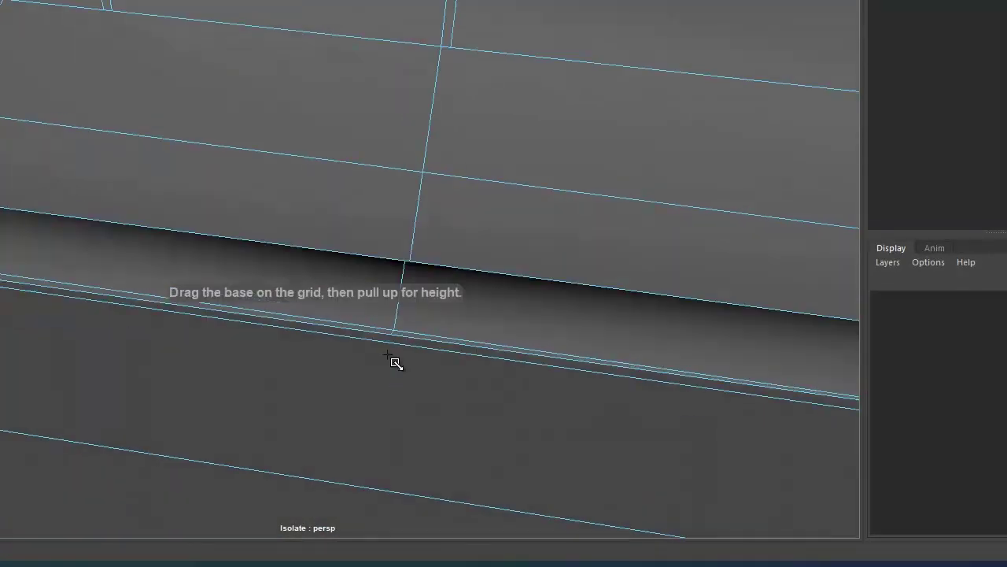
key("w")
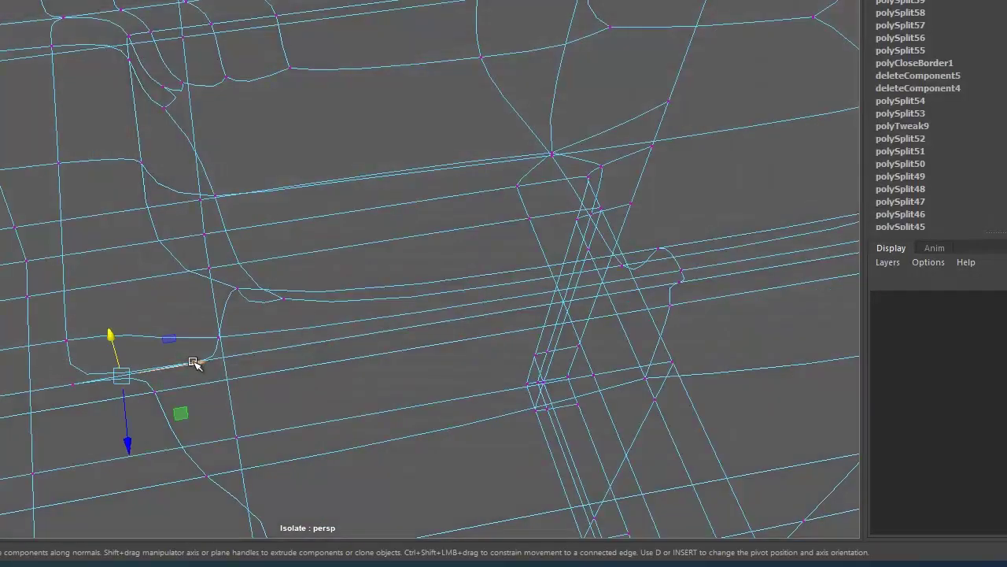
key("5")
left_click_drag(461, 370, 313, 360)
key("F11")
left_click(354, 397)
left_click(292, 292)
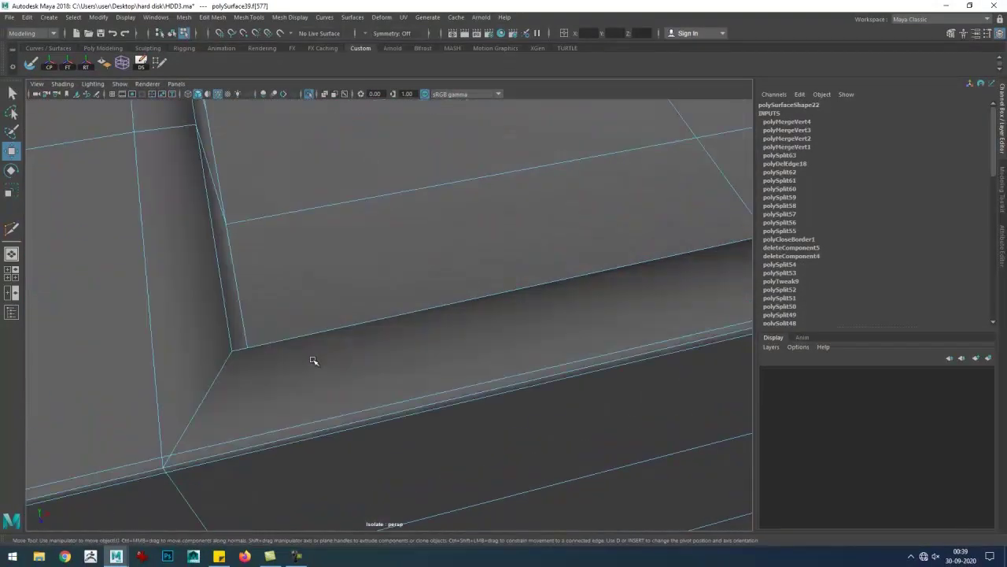
key("Return")
- Cut a new edge path across the recess wall and commit it
left_click_drag(408, 299, 451, 320)
left_click(445, 409)
key("w")
left_click(445, 410)
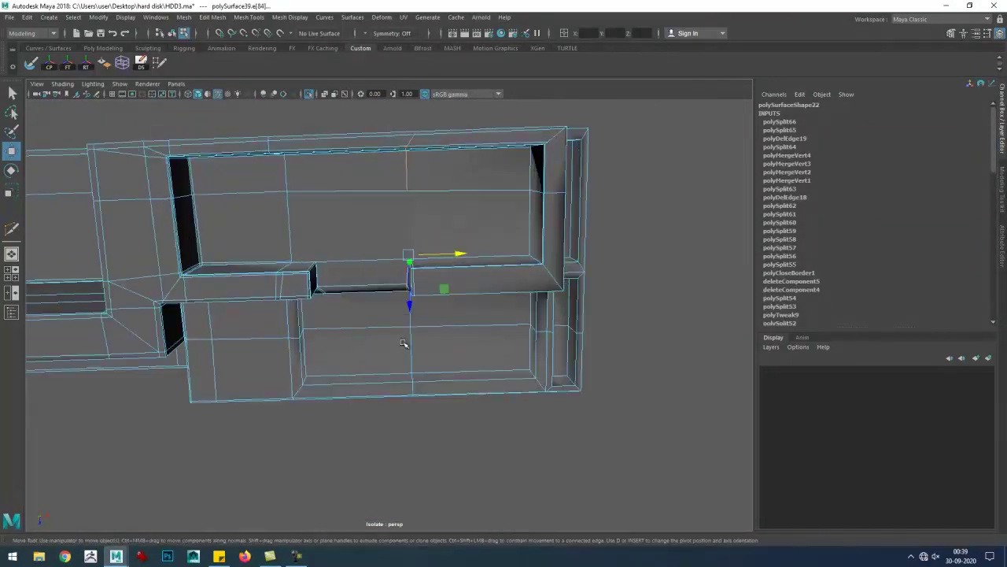
left_click_drag(403, 344, 412, 232)
left_click(456, 344)
left_click_drag(457, 344, 394, 337)
key("y")
left_click_drag(393, 337, 308, 265)
left_click_drag(307, 266, 357, 319)
left_click_drag(340, 61, 340, 250)
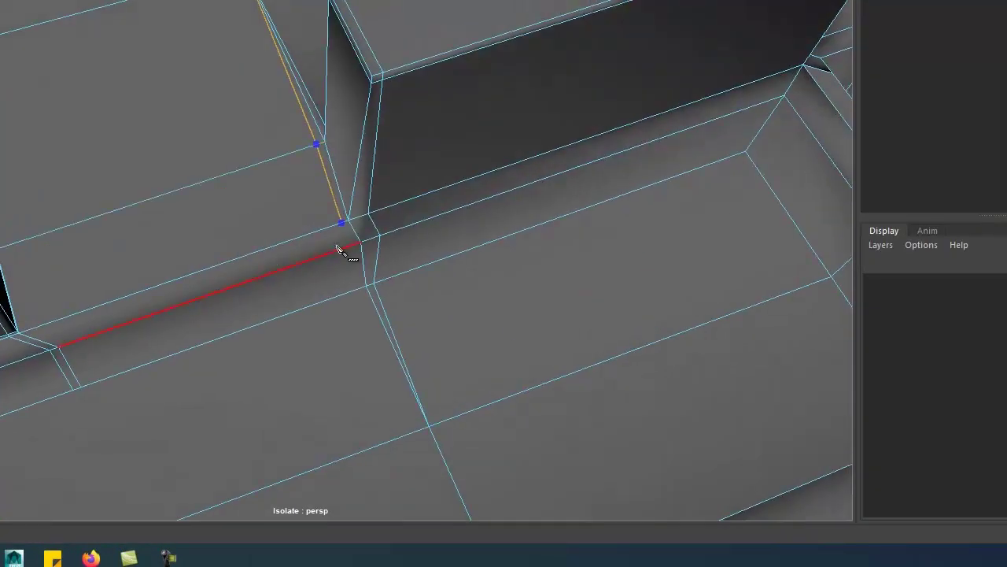
left_click(413, 393)
key("Return")
- Return the mesh to cage display and inspect its front faces
left_click_drag(353, 364, 332, 363)
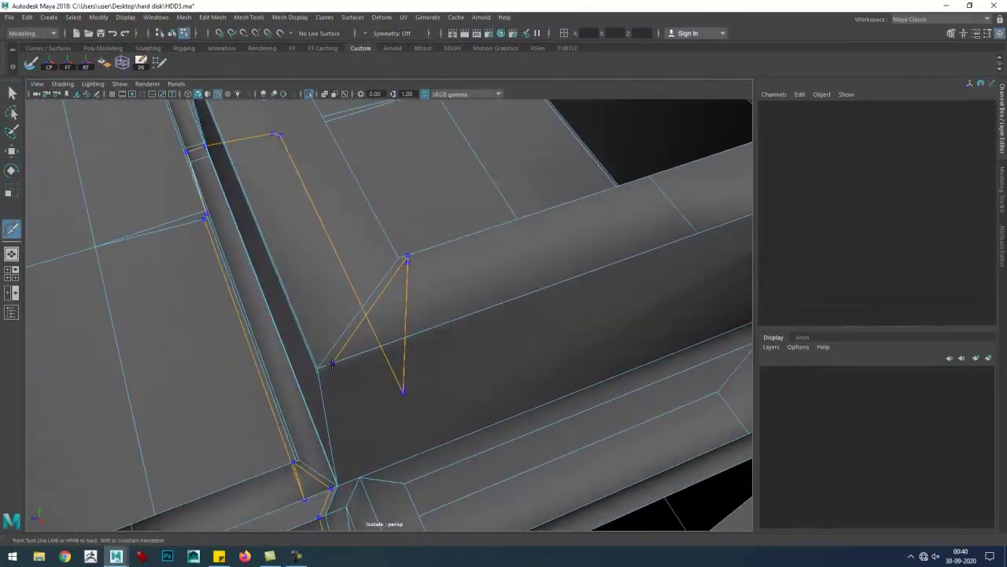
left_click_drag(313, 482, 454, 394)
key("1")
left_click_drag(354, 361, 464, 353)
key("w")
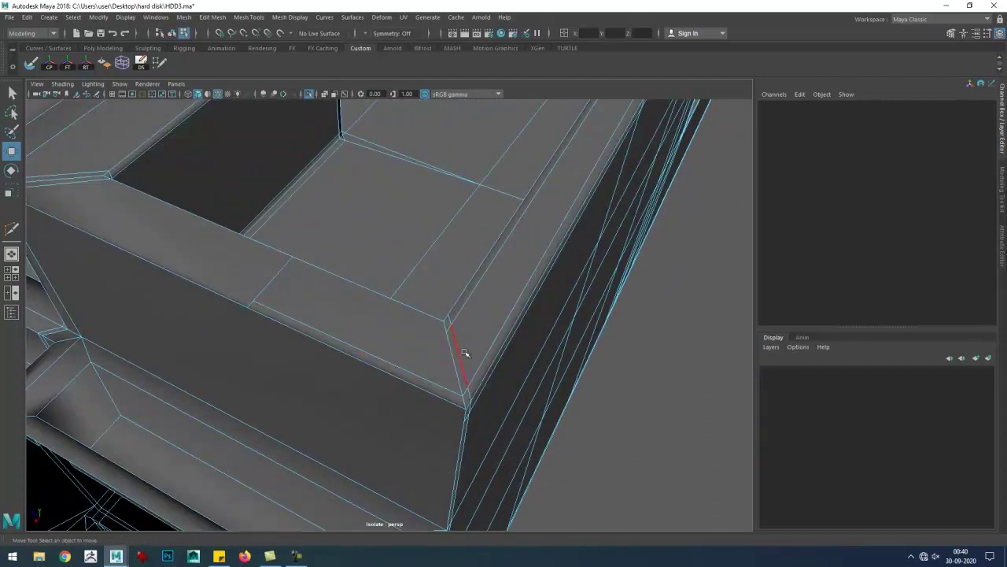
left_click_drag(443, 319, 449, 386)
left_click_drag(449, 385, 455, 451)
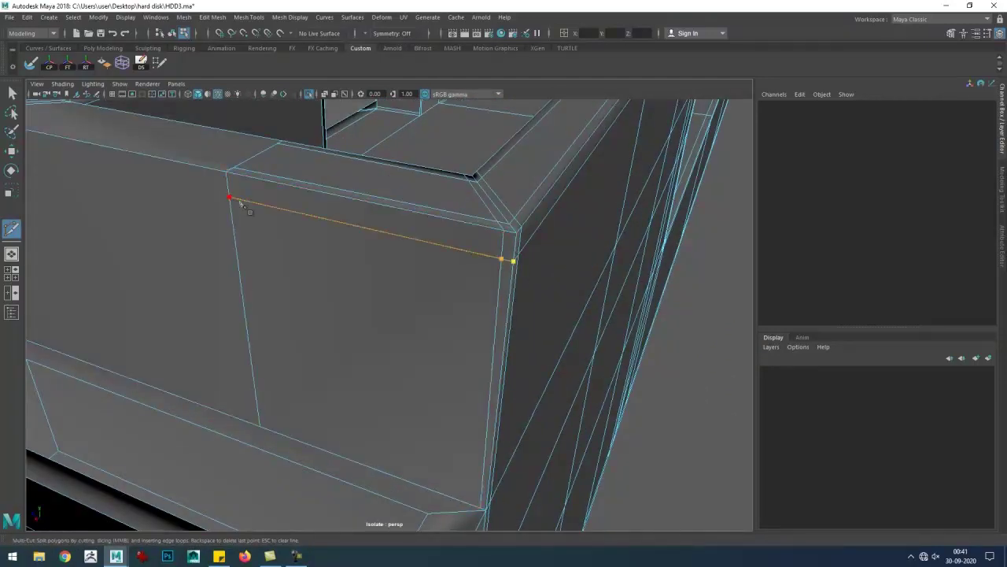
left_click_drag(241, 205, 291, 236)
left_click_drag(291, 236, 341, 265)
left_click_drag(367, 265, 441, 344)
key("w")
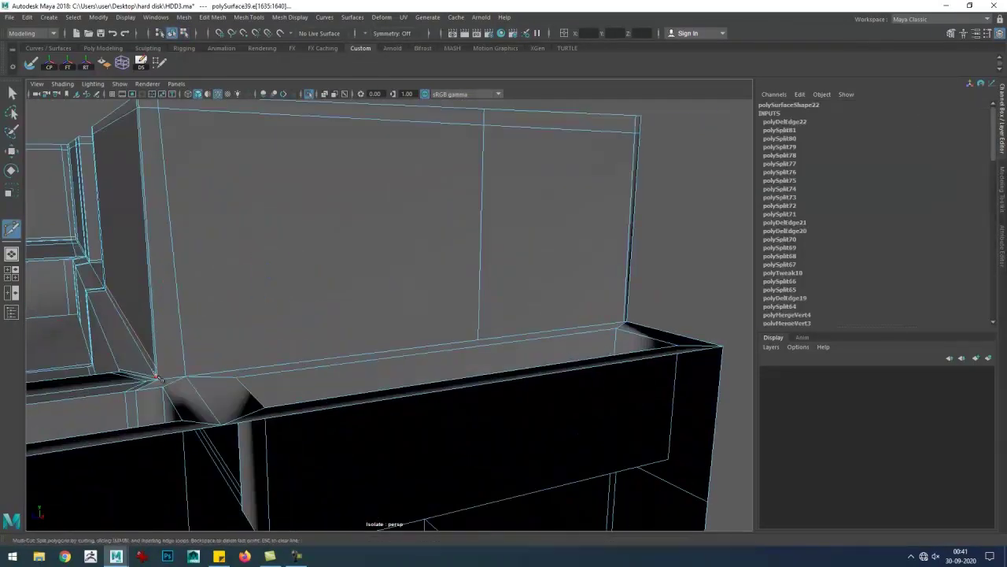
- Select the stray corner edge, check it in smooth preview, and delete it
key("ctrl+shift+x")
scroll("up", 3)
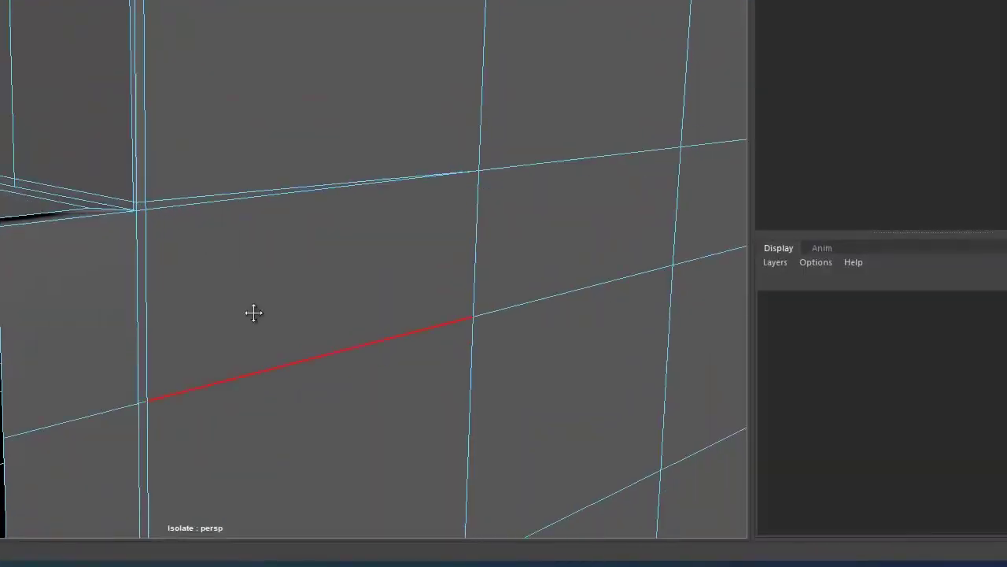
scroll("down", 3)
left_click_drag(222, 386, 611, 244)
left_click(345, 260)
scroll("down", 3)
key("3")
key("Delete")
left_click(611, 244)
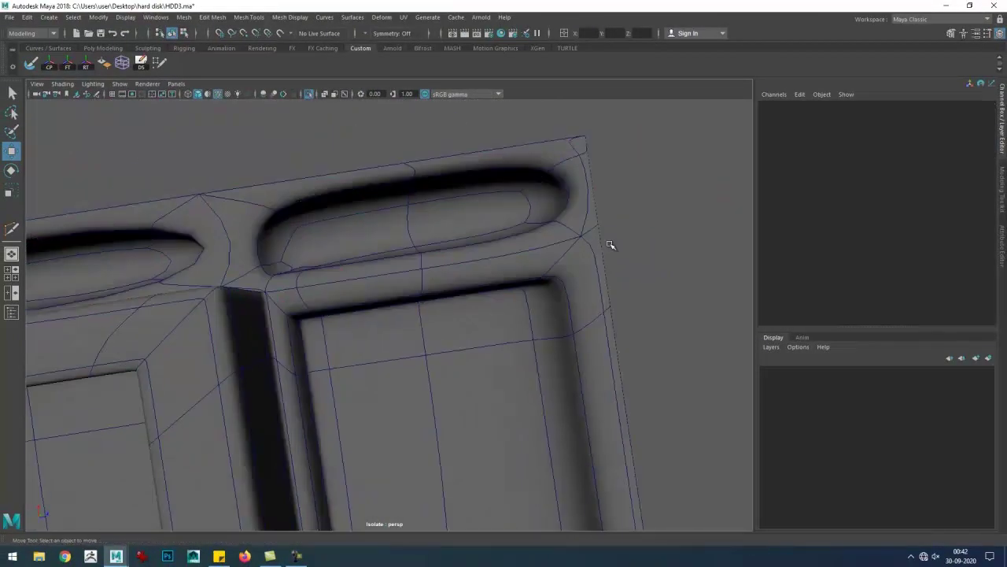
scroll("up", 3)
left_click(299, 348)
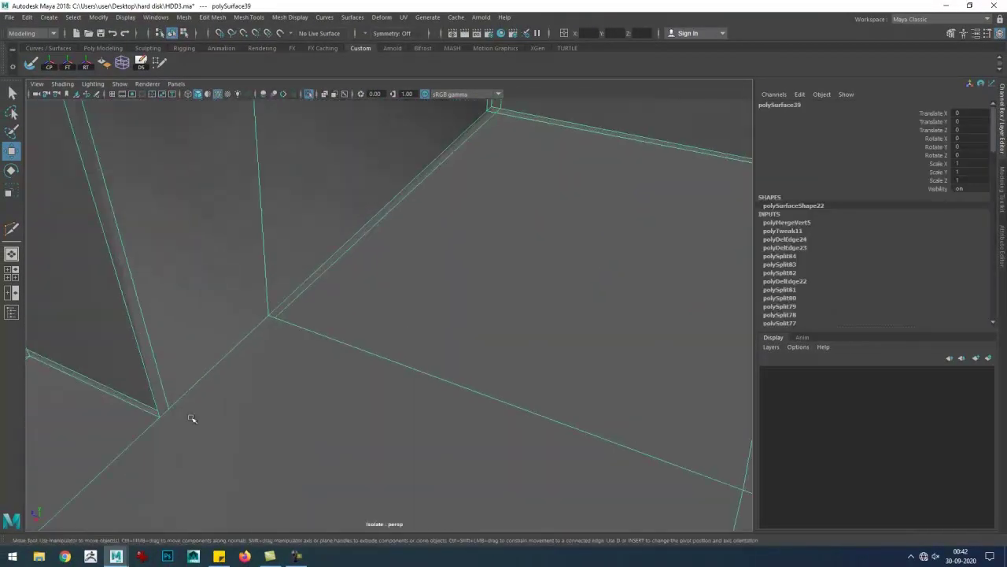
- Add a cut at the slot's corner vertex, then look over the cavity floor face
left_click(273, 310)
left_click_drag(273, 309, 398, 338)
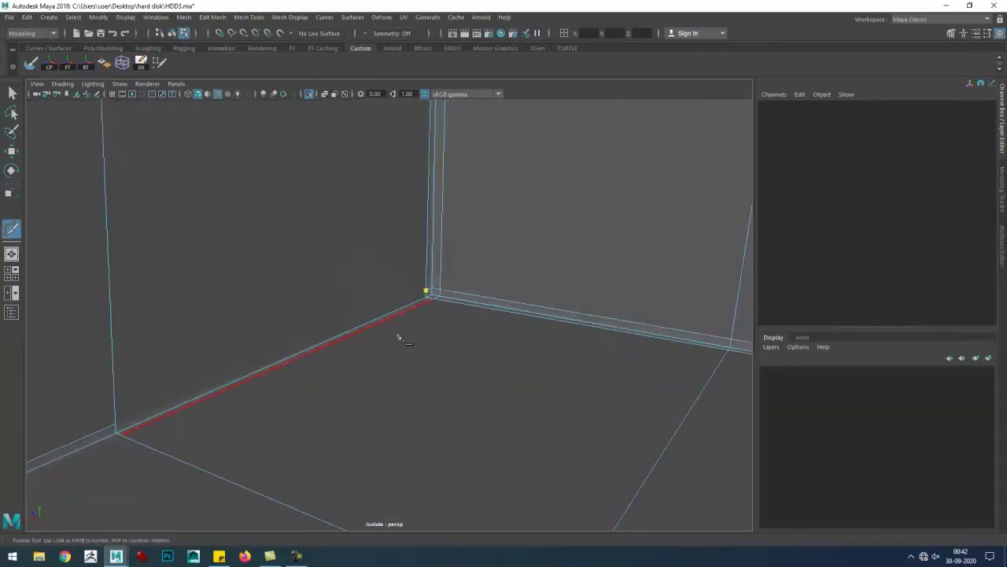
key("w")
left_click_drag(87, 419, 247, 382)
scroll("up", 3)
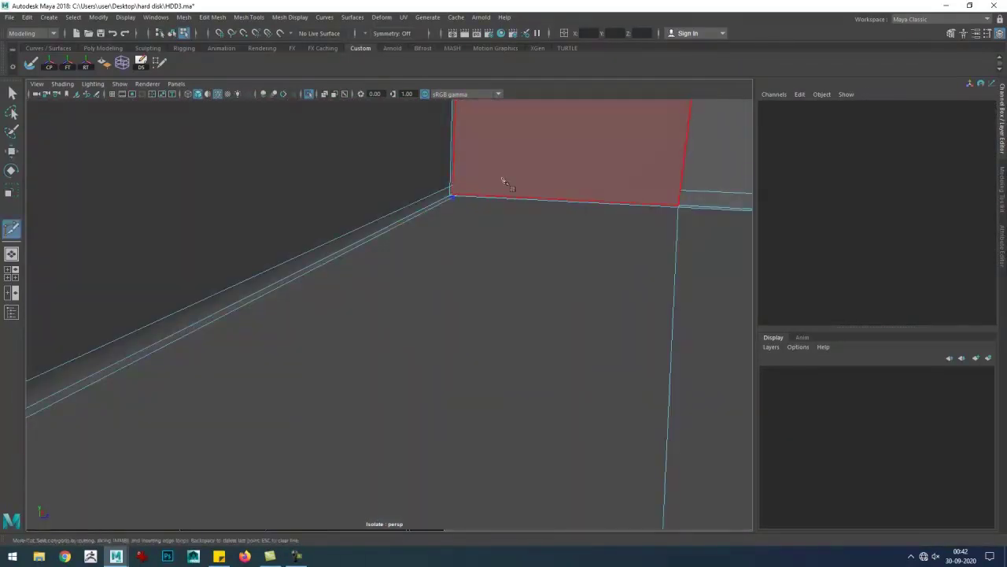
key("w")
left_click_drag(685, 177, 501, 314)
- Reselect the component mesh and zoom in on the cavity
left_click(497, 266)
left_click_drag(666, 214, 485, 341)
left_click(486, 342)
scroll("up", 3)
scroll("up", 3)
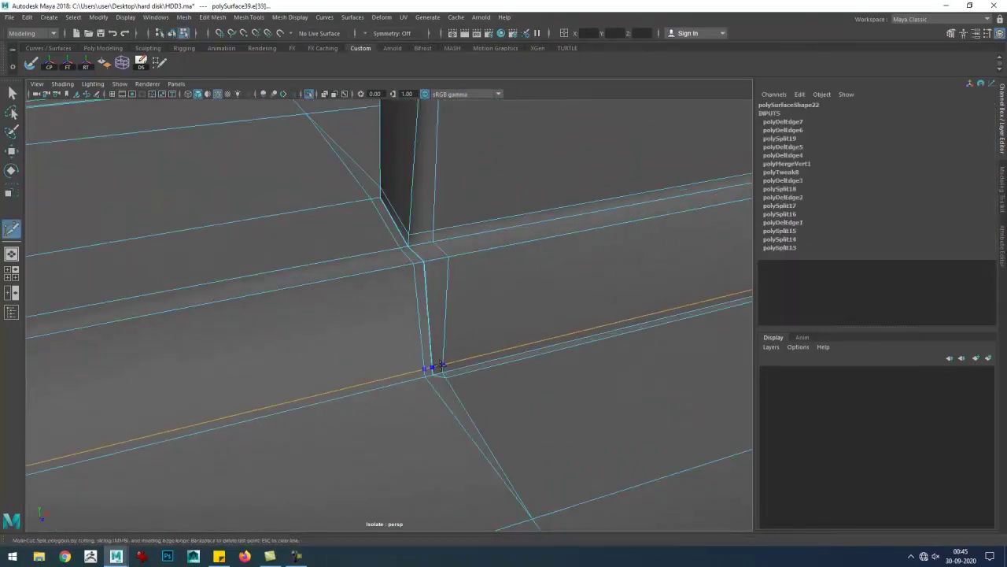
scroll("down", 3)
scroll("up", 3)
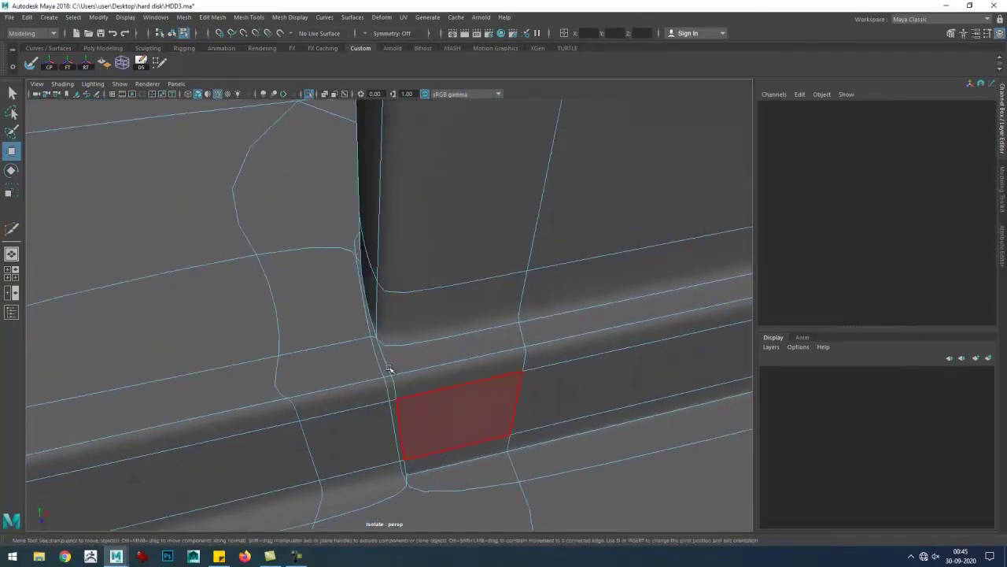
- Draw a cut across the wall face starting from the wall corner
left_click(398, 354)
left_click_drag(398, 354, 410, 429)
scroll("up", 3)
left_click_drag(218, 396, 449, 417)
scroll("up", 3)
scroll("down", 3)
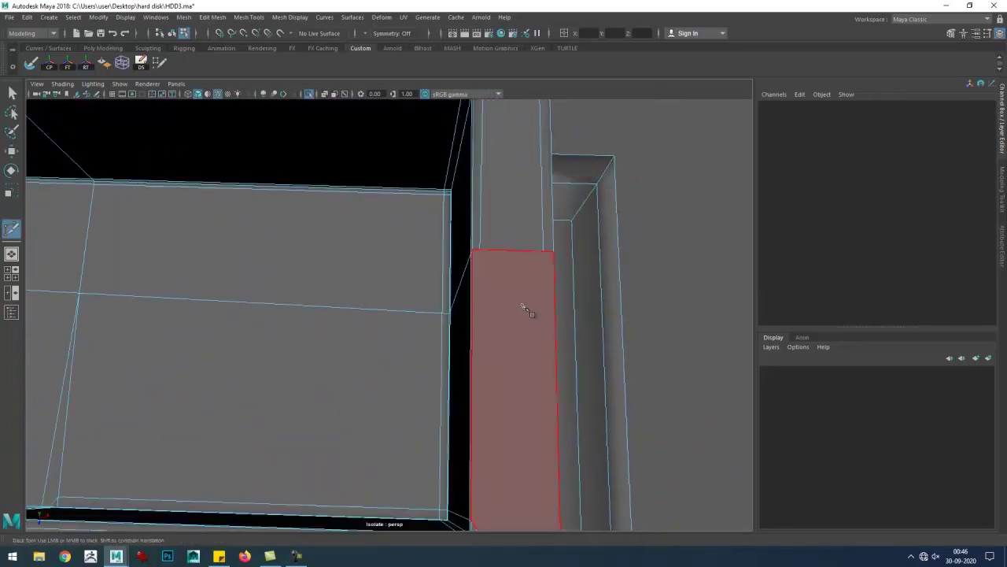
key("w")
scroll("down", 3)
scroll("up", 3)
- Cut a new edge near another slot corner and extend it with a final point
left_click_drag(415, 387, 378, 366)
scroll("up", 3)
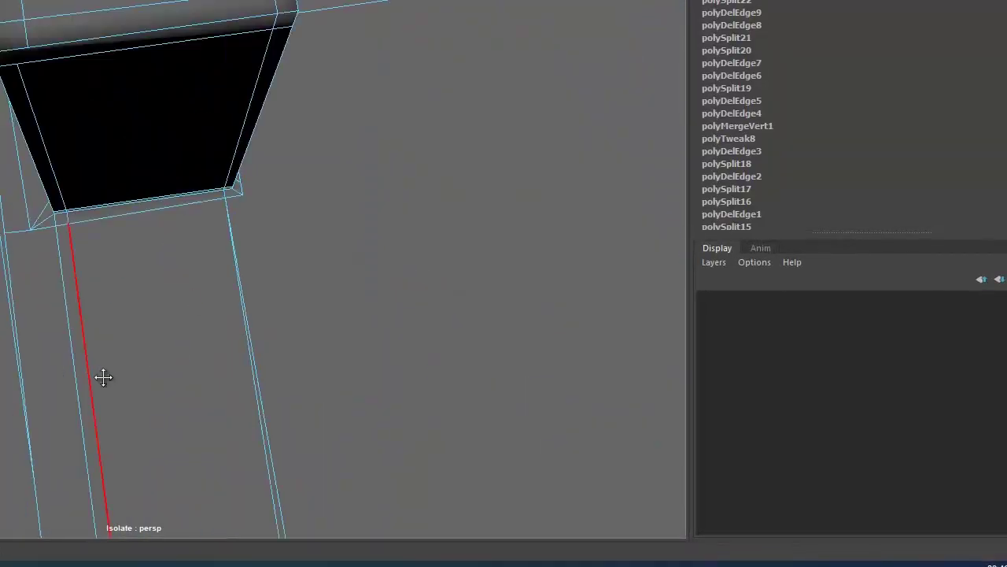
left_click_drag(225, 396, 313, 385)
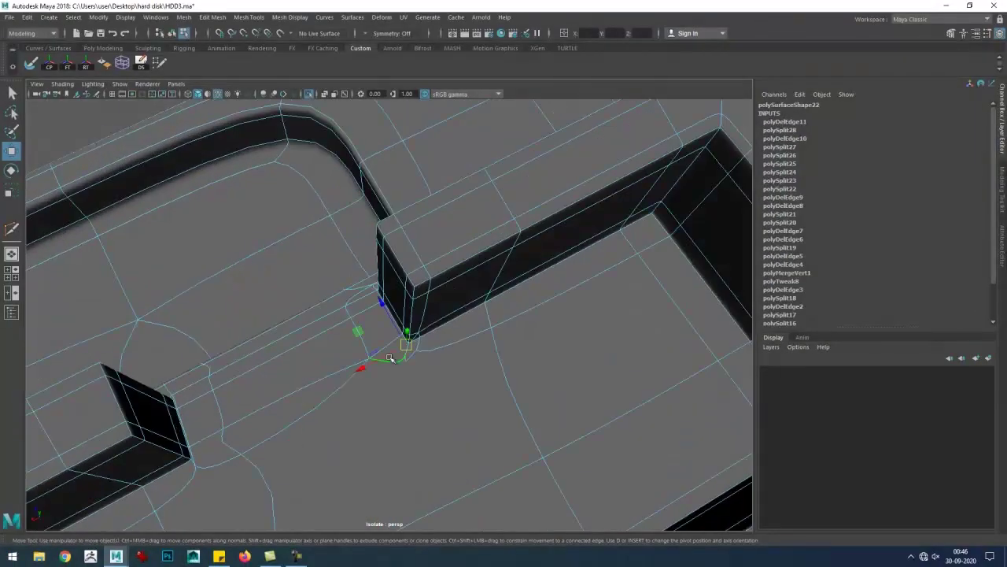
scroll("up", 3)
scroll("up", 3)
left_click(427, 322)
left_click(446, 359)
key("Return")
left_click_drag(411, 360, 370, 403)
left_click(370, 403)
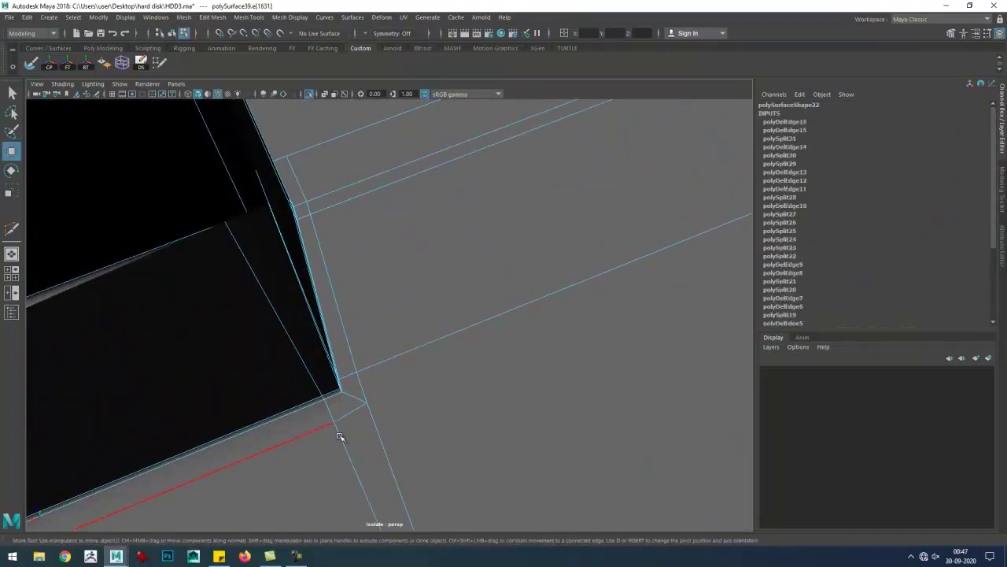
scroll("down", 3)
key("w")
- Commit a cut across the cavity floor below the notch
left_click_drag(461, 393, 469, 359)
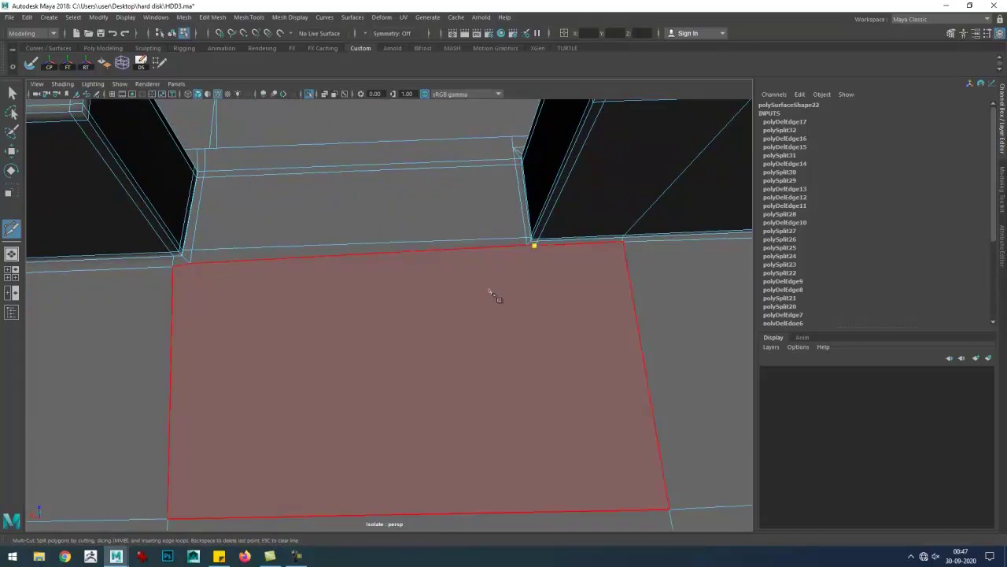
left_click_drag(565, 512, 562, 319)
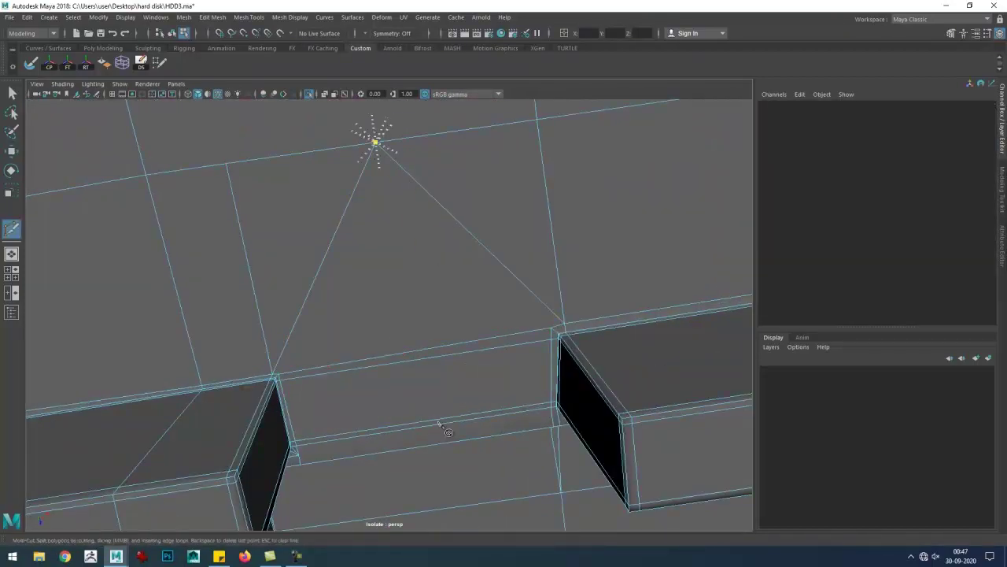
left_click_drag(412, 356, 419, 371)
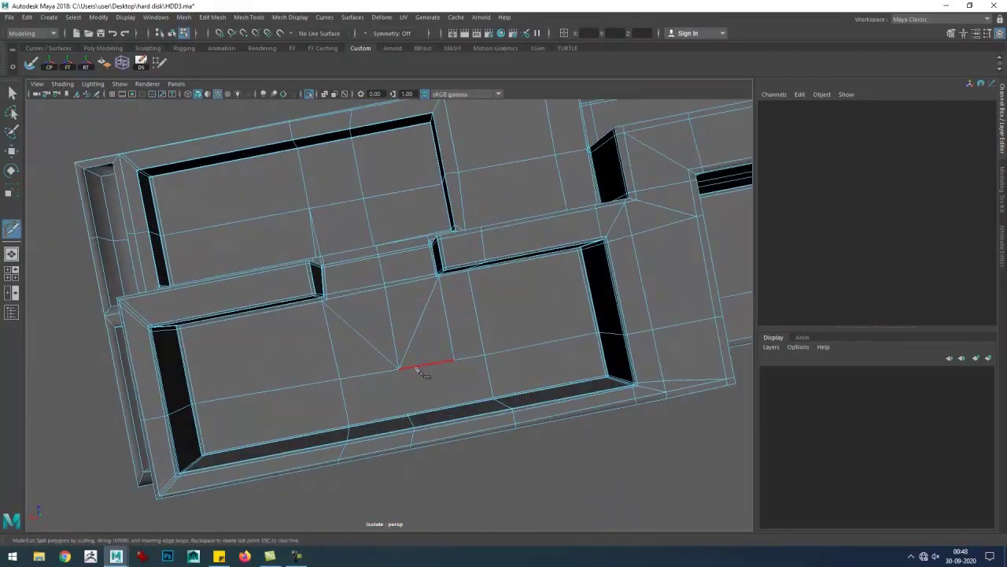
key("w")
left_click_drag(427, 438, 447, 344)
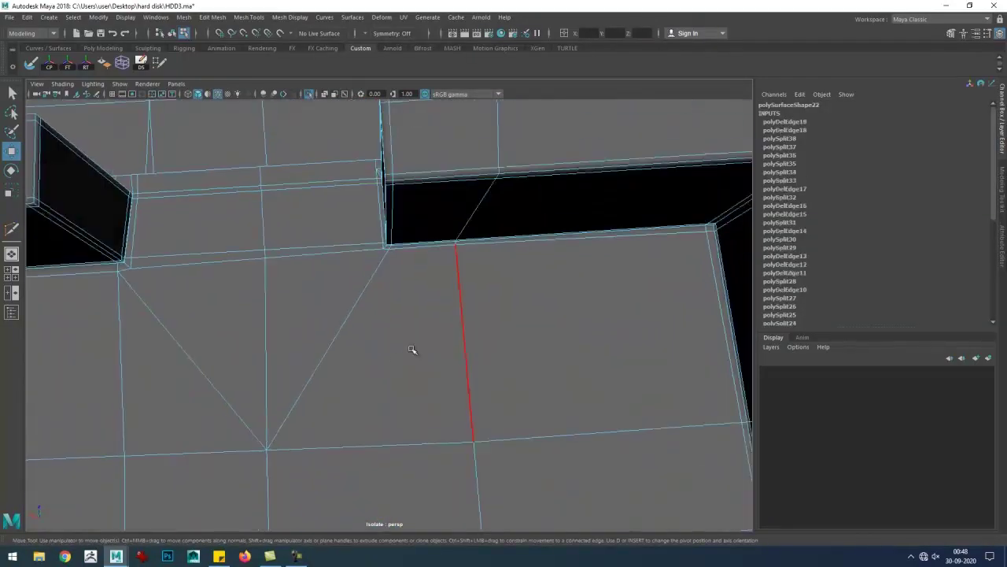
key("w")
- Delete the leftover edge at the slot junction and inspect the cavity wall
left_click_drag(606, 428, 395, 374)
key("Delete")
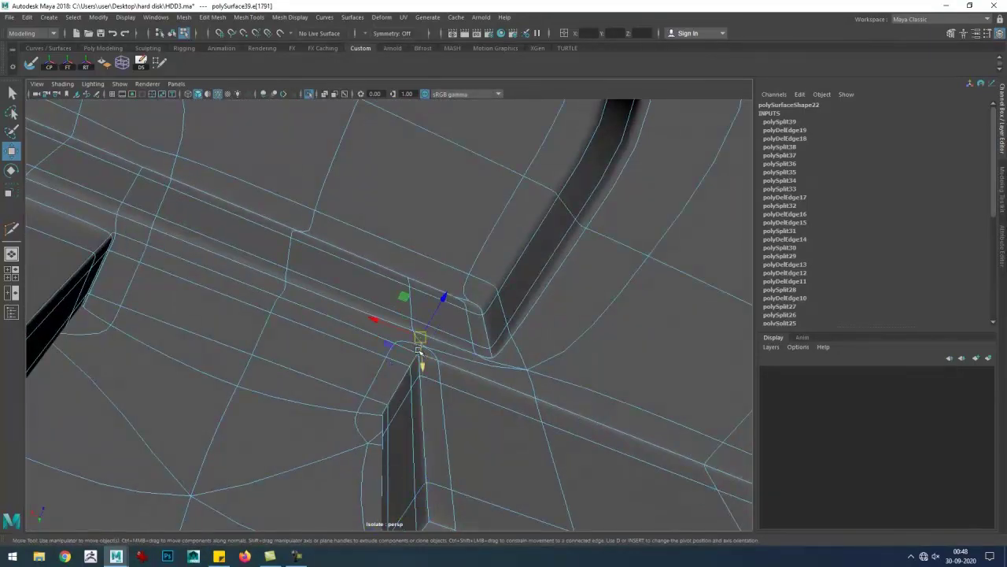
left_click_drag(569, 395, 602, 373)
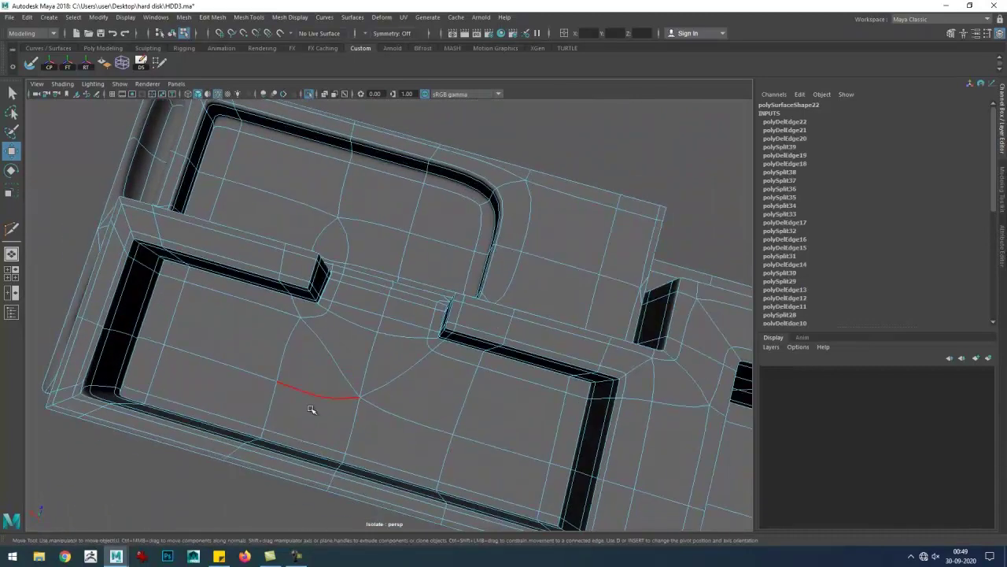
left_click_drag(440, 366, 471, 368)
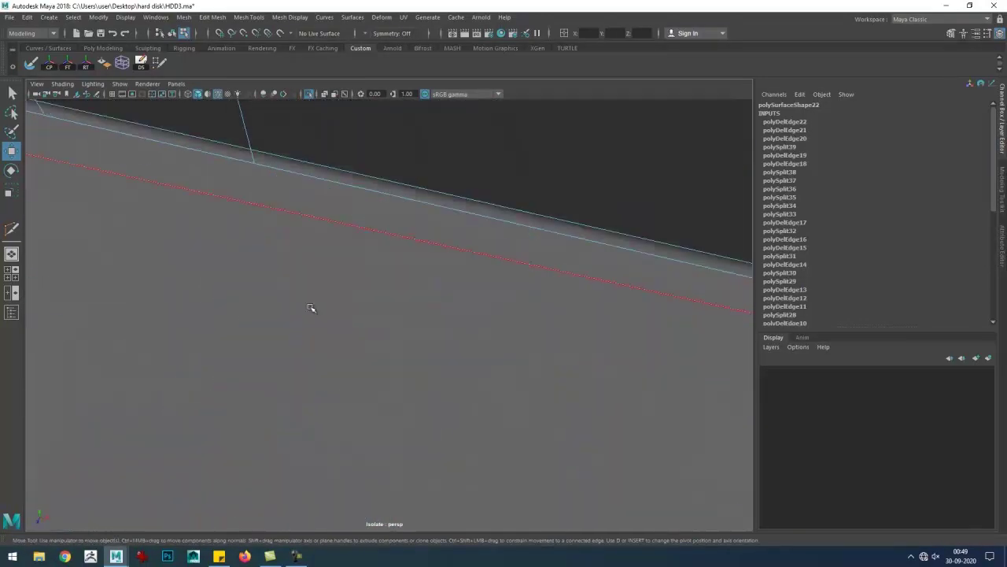
left_click_drag(329, 334, 303, 450)
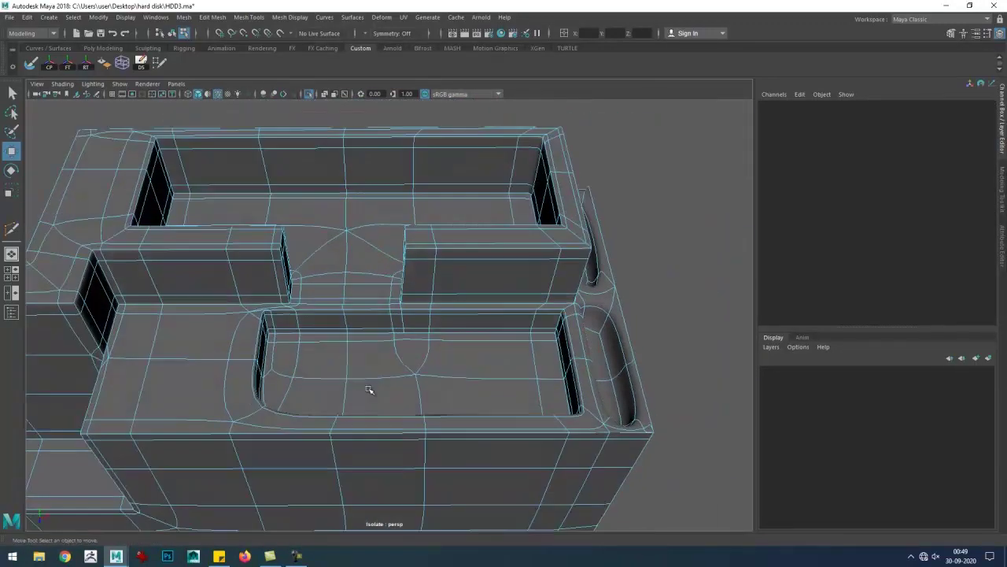
- Move a corner vertex of the component mesh down and to the left to tighten the shape
left_click_drag(523, 332, 517, 322)
scroll("up", 3)
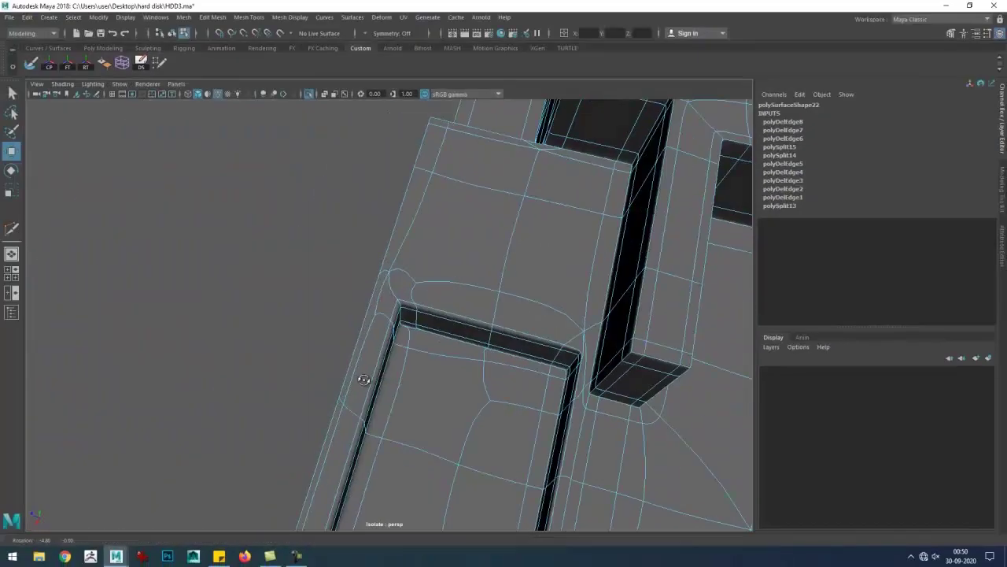
scroll("down", 3)
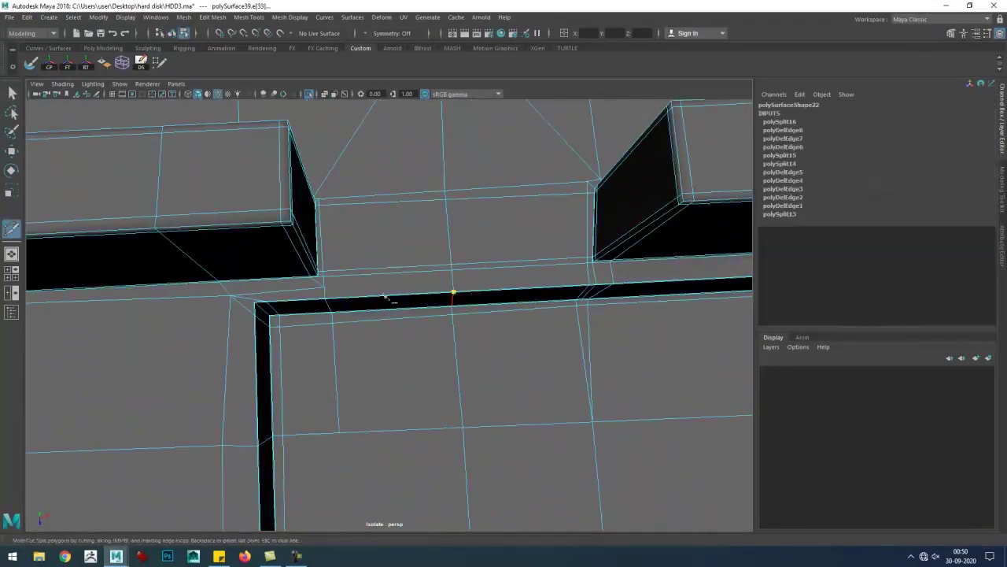
left_click_drag(259, 376, 425, 400)
scroll("up", 3)
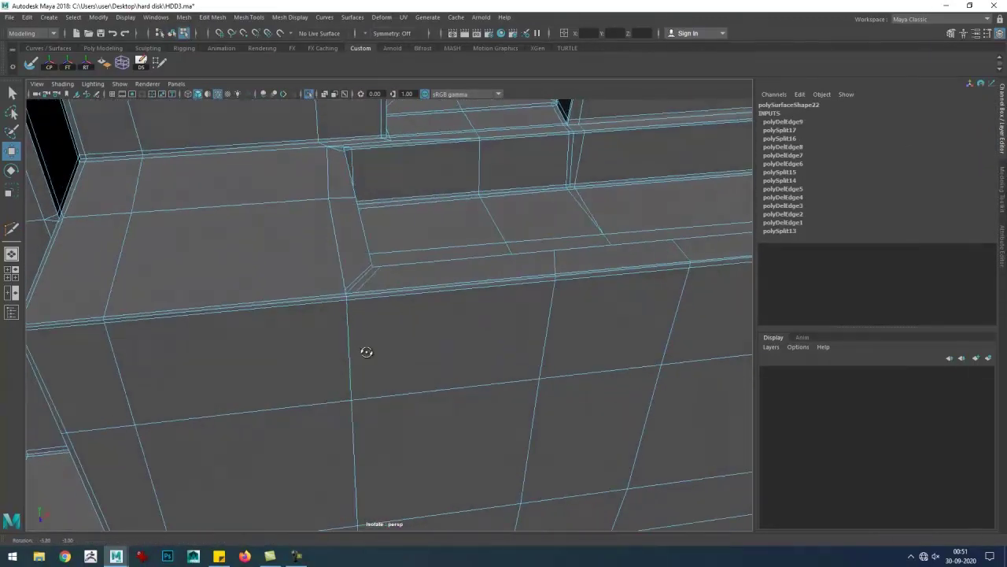
left_click_drag(366, 352, 376, 378)
scroll("up", 3)
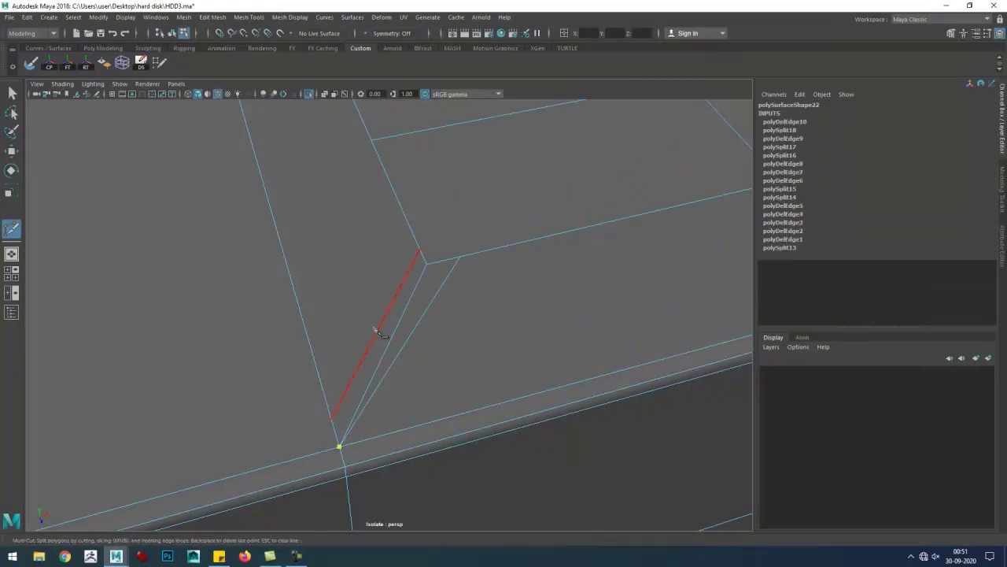
left_click_drag(318, 400, 497, 344)
left_click(497, 344)
scroll("up", 3)
scroll("up", 3)
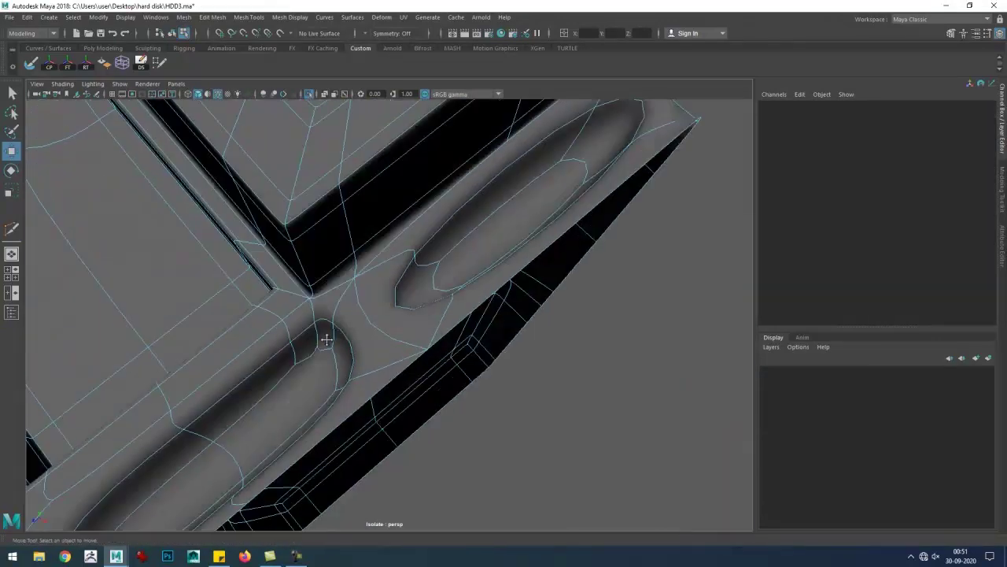
left_click_drag(130, 275, 63, 320)
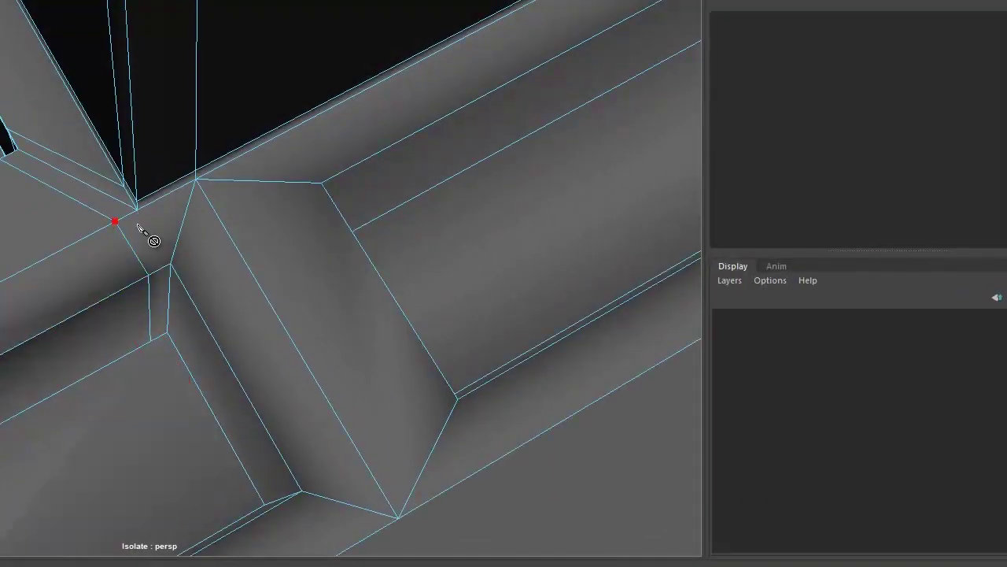
- Add a Multi-Cut supporting edge at the next slot corner and commit it
left_click_drag(235, 277, 195, 330)
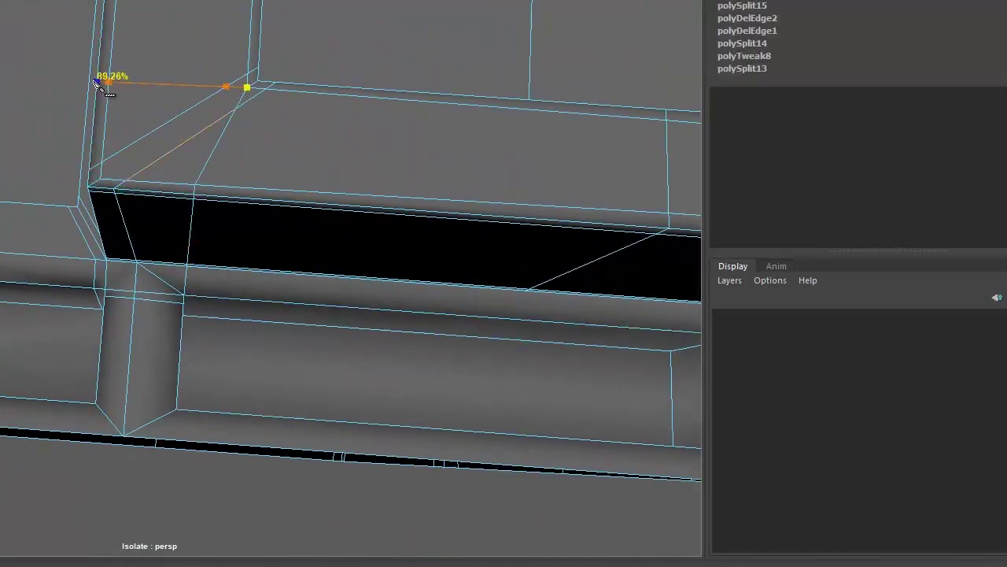
left_click_drag(206, 200, 248, 236)
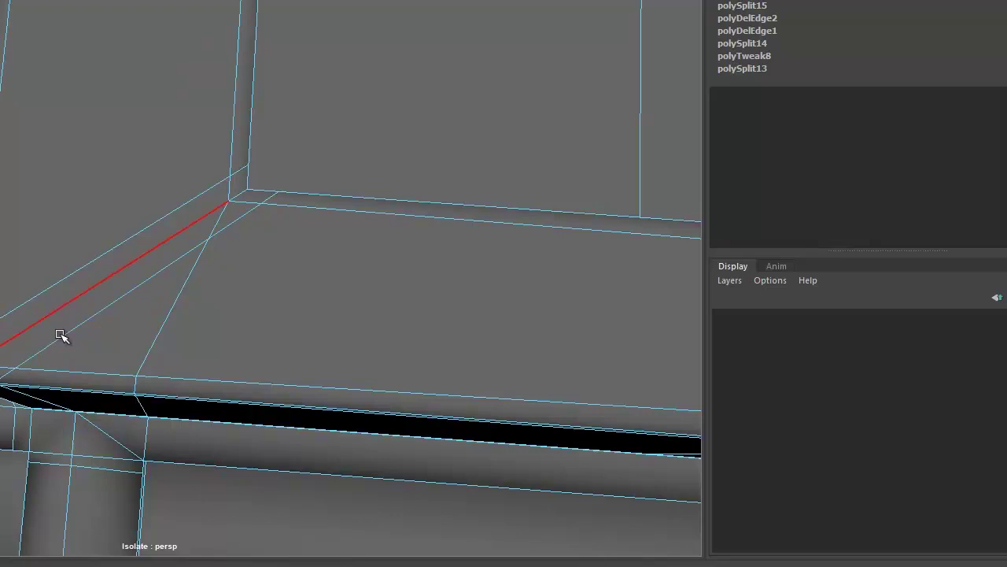
left_click_drag(180, 315, 95, 400)
left_click_drag(434, 387, 283, 338)
left_click(359, 371)
left_click_drag(267, 418, 411, 304)
left_click(470, 402)
left_click_drag(432, 449, 325, 331)
left_click_drag(325, 331, 393, 401)
left_click_drag(102, 340, 185, 338)
left_click_drag(184, 337, 174, 380)
key("w")
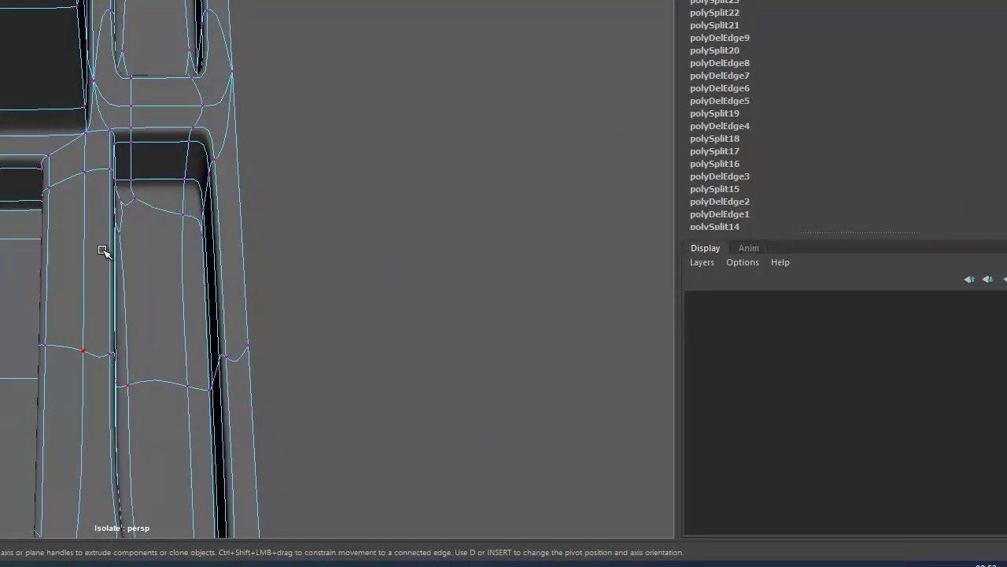
left_click_drag(102, 250, 147, 128)
left_click_drag(493, 169, 398, 335)
- Cut a supporting edge into the face beside the slot
left_click_drag(398, 335, 407, 196)
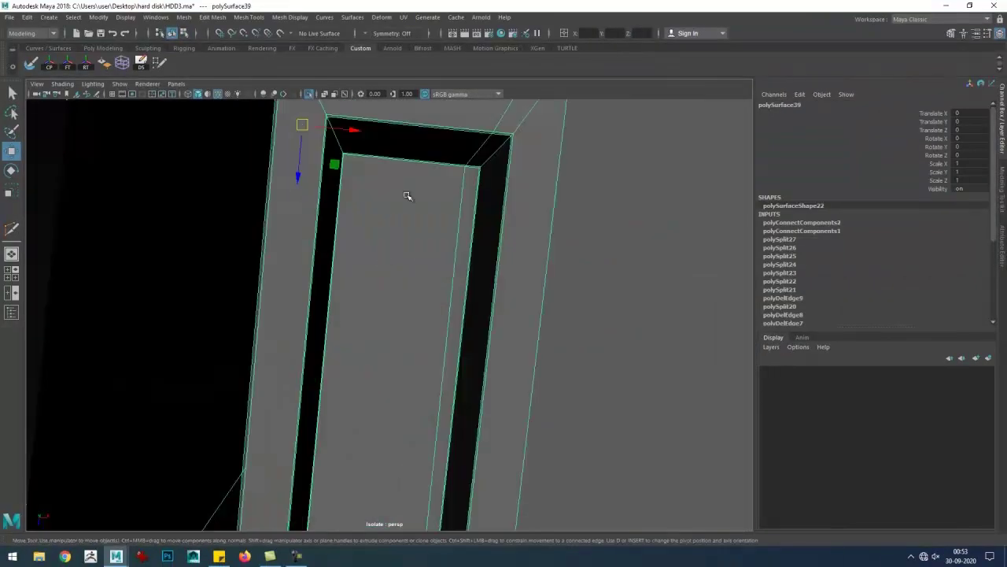
left_click_drag(407, 196, 349, 247)
left_click_drag(348, 247, 281, 410)
left_click_drag(564, 265, 433, 288)
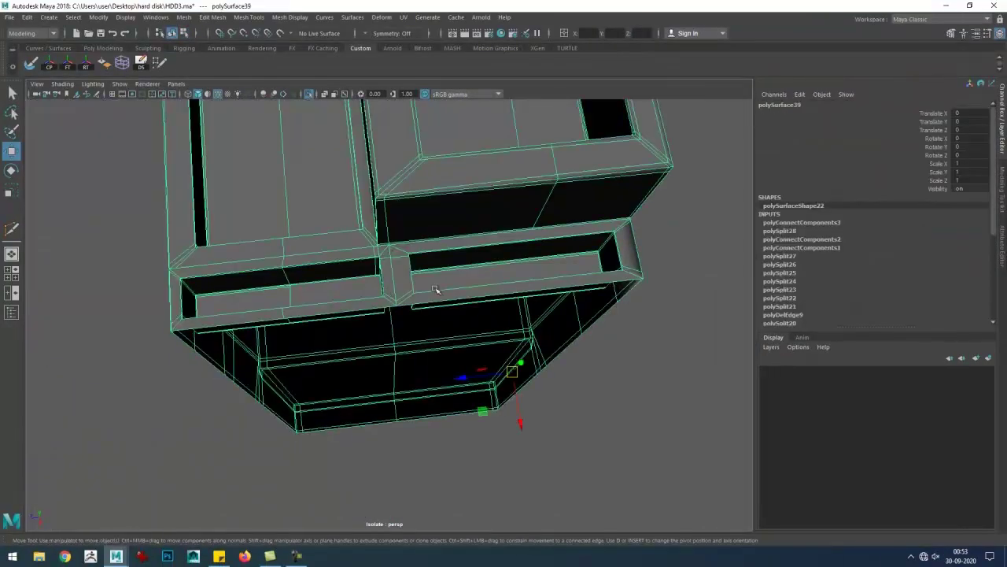
left_click_drag(433, 288, 372, 298)
left_click_drag(378, 358, 384, 328)
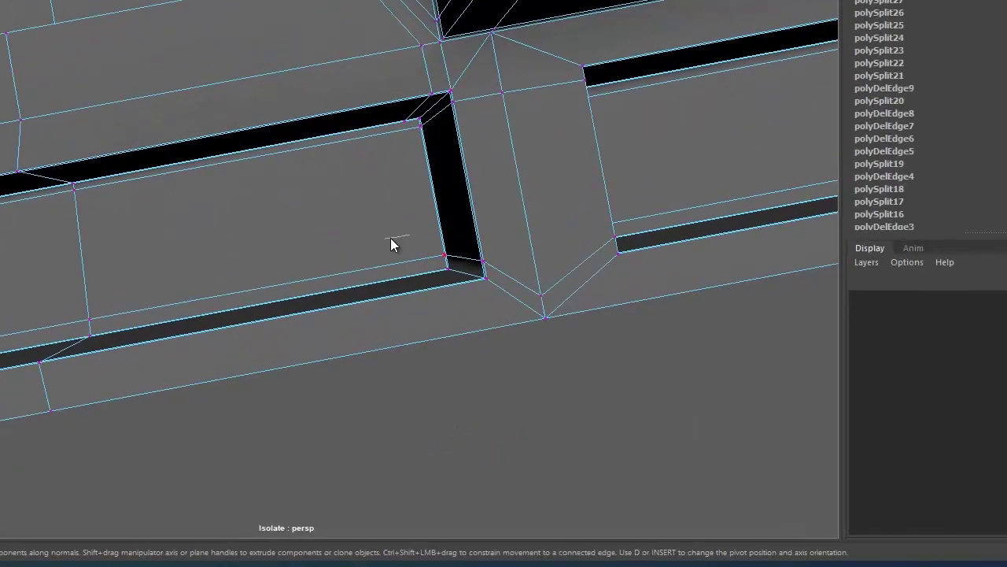
left_click(473, 286)
left_click_drag(477, 286, 596, 182)
key("Return")
left_click(595, 183)
key("Return")
- Split the box's inner corner faces with new edges starting from the corner vertex
left_click_drag(481, 220, 459, 274)
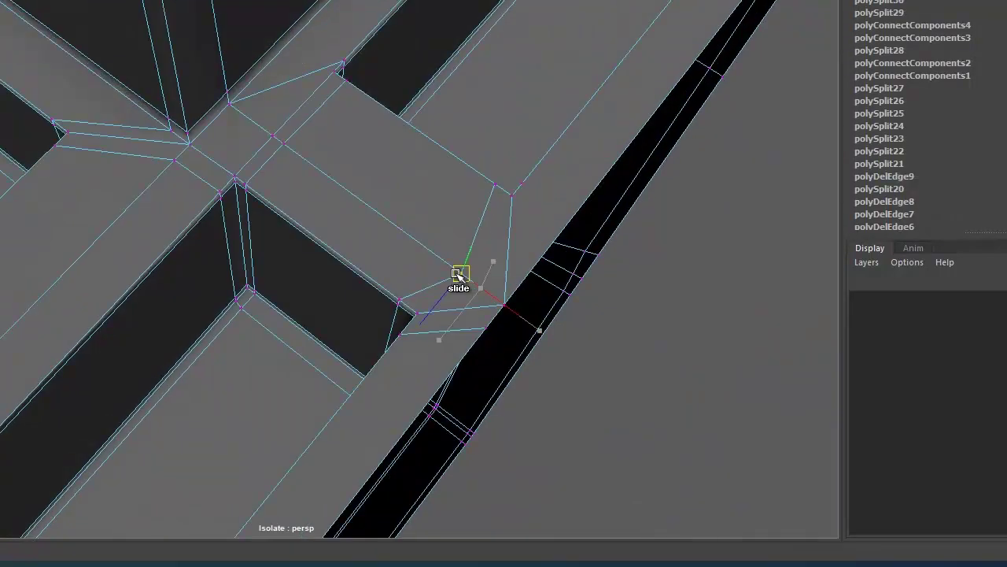
left_click(418, 313)
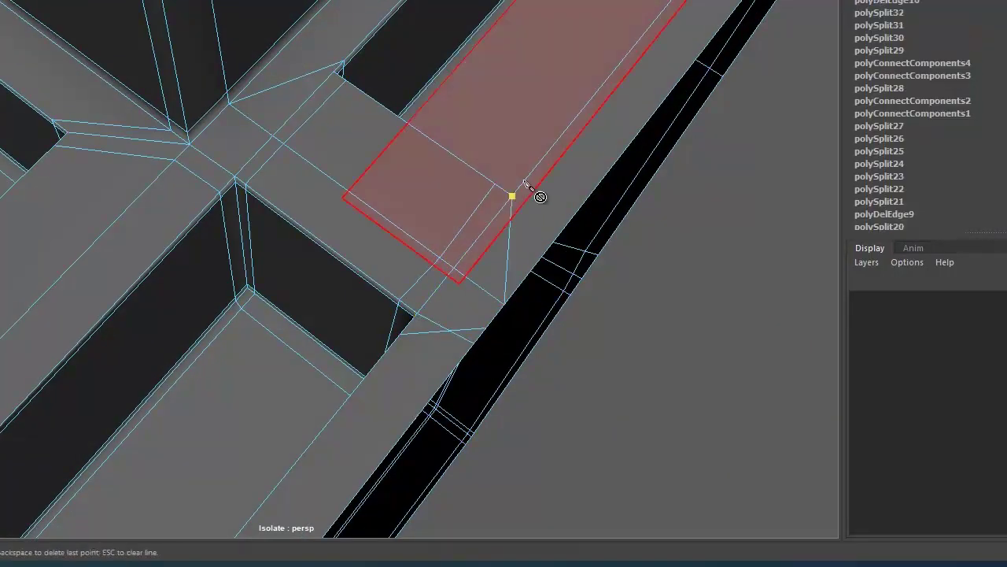
key("Return")
left_click_drag(441, 335, 349, 383)
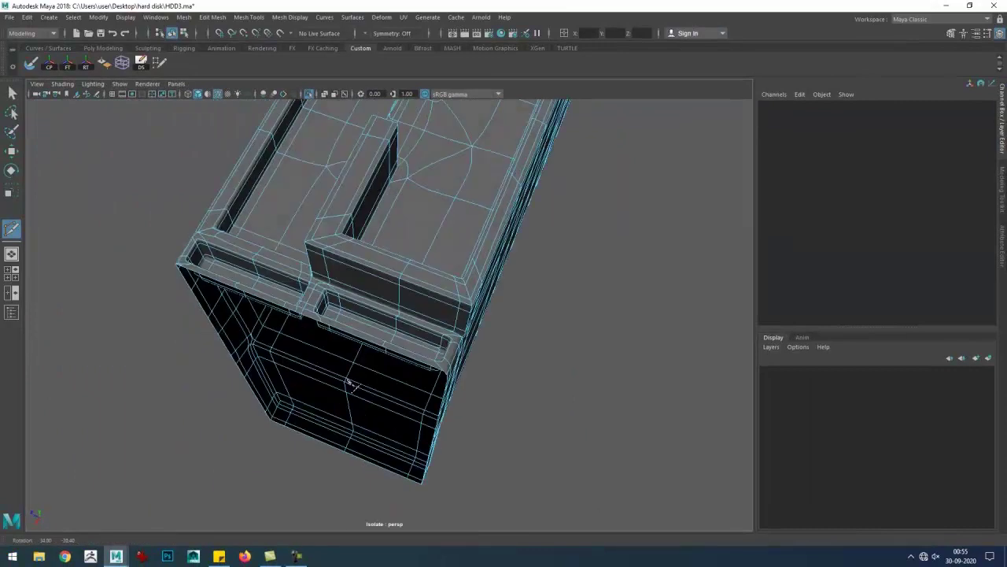
left_click_drag(348, 383, 362, 372)
left_click_drag(362, 372, 461, 355)
left_click_drag(461, 355, 450, 454)
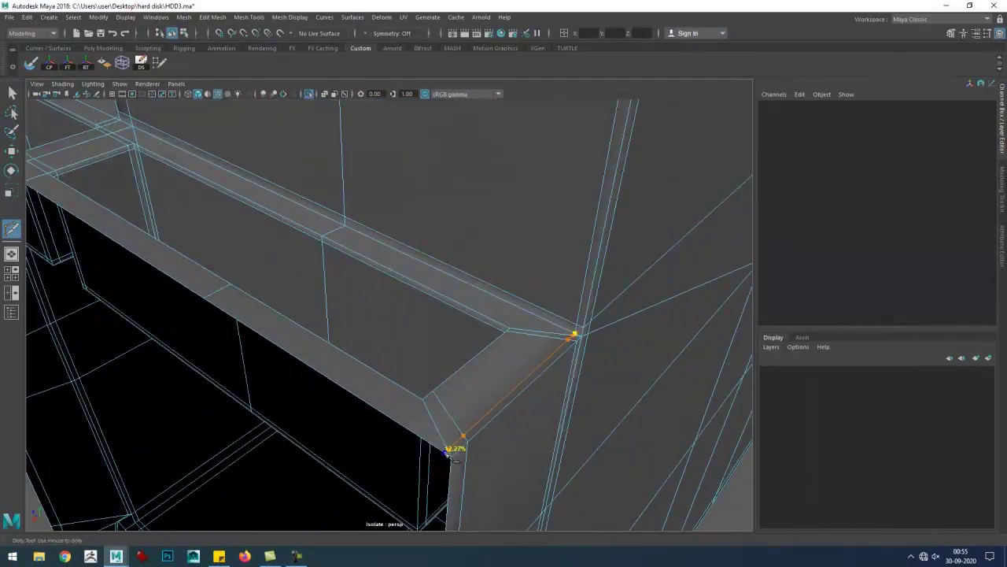
key("w")
left_click_drag(450, 454, 450, 421)
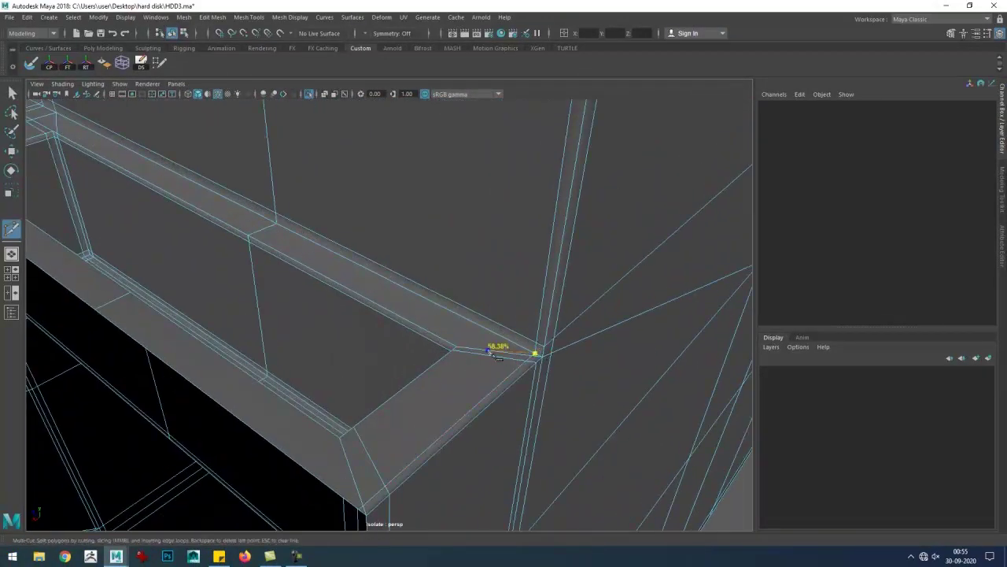
left_click(490, 352)
key("w")
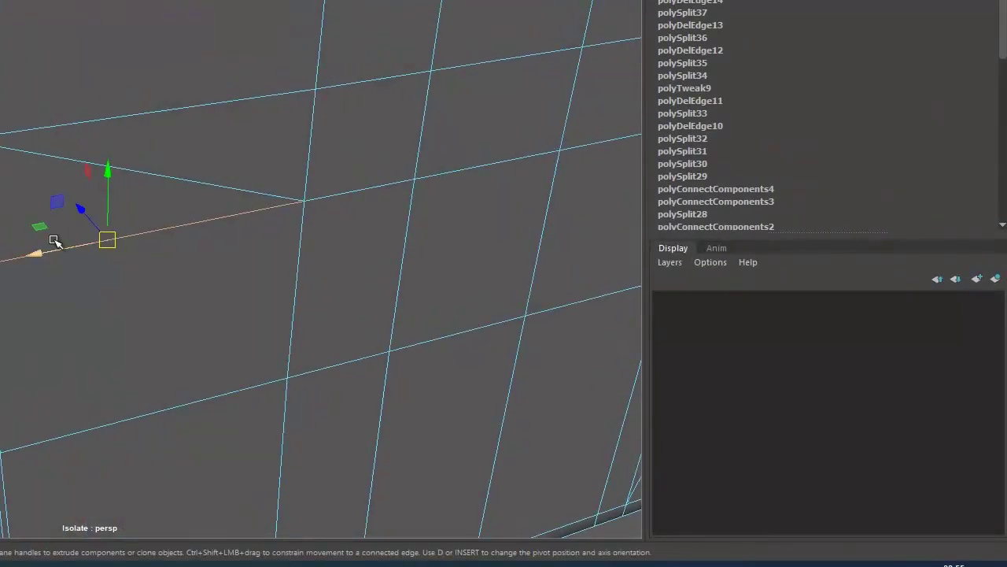
- Select the vertical corner edge and merge the stray vertex at the box corner
left_click_drag(54, 240, 113, 289)
left_click(310, 346)
left_click_drag(311, 346, 343, 371)
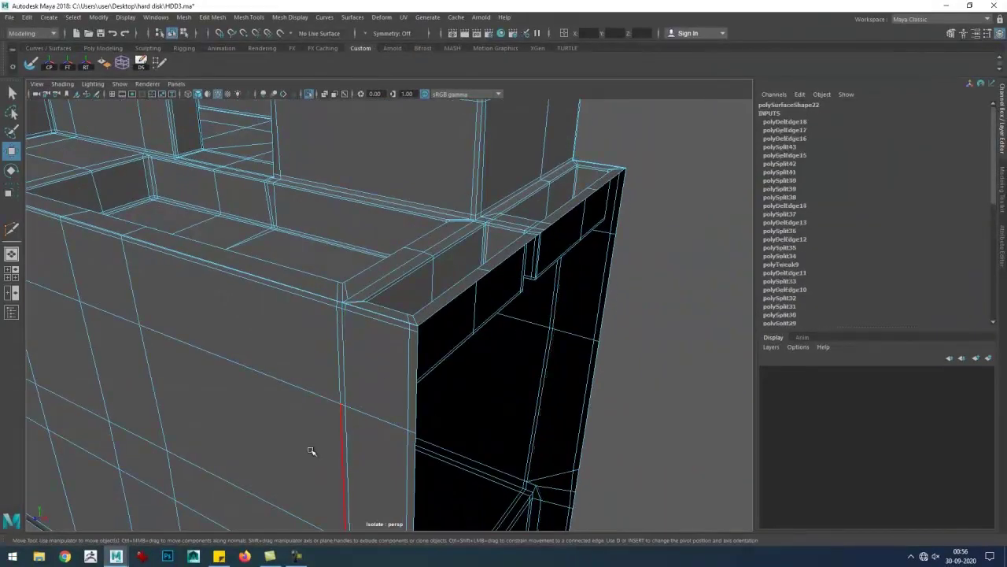
left_click_drag(311, 450, 348, 391)
key("F8")
left_click_drag(334, 313, 443, 292)
left_click_drag(443, 292, 456, 317)
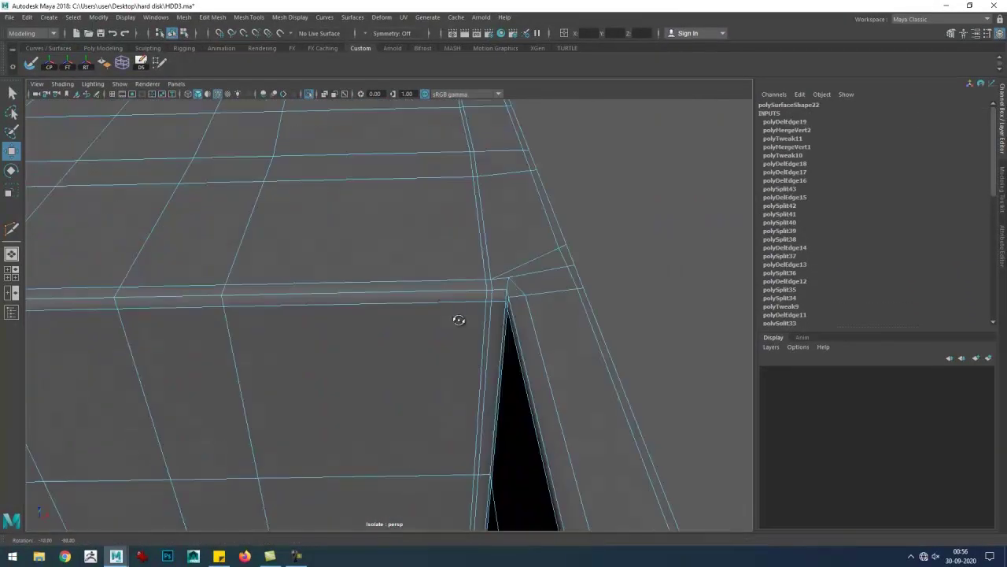
left_click_drag(289, 270, 124, 360)
left_click_drag(123, 360, 72, 288)
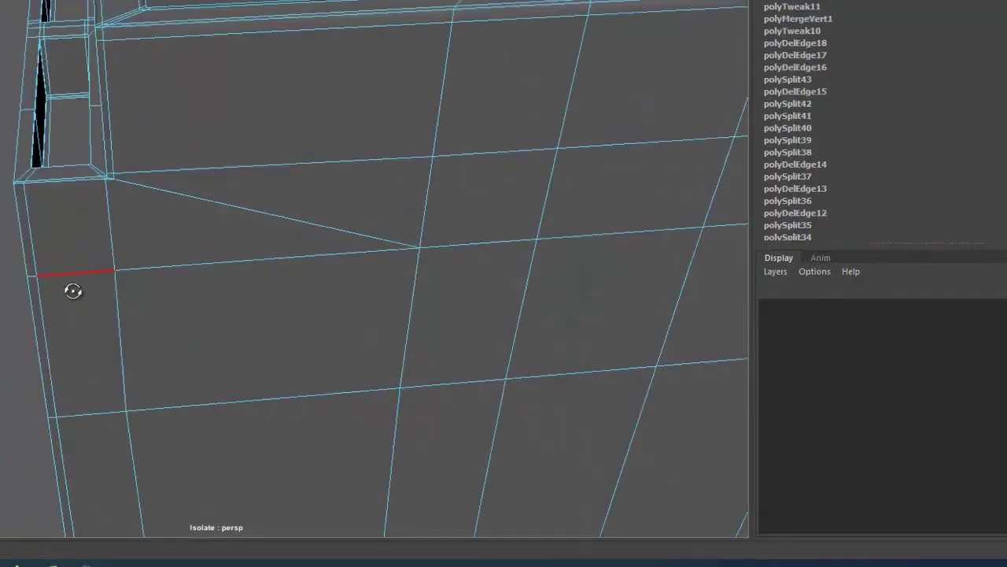
left_click_drag(344, 332, 416, 323)
key("w")
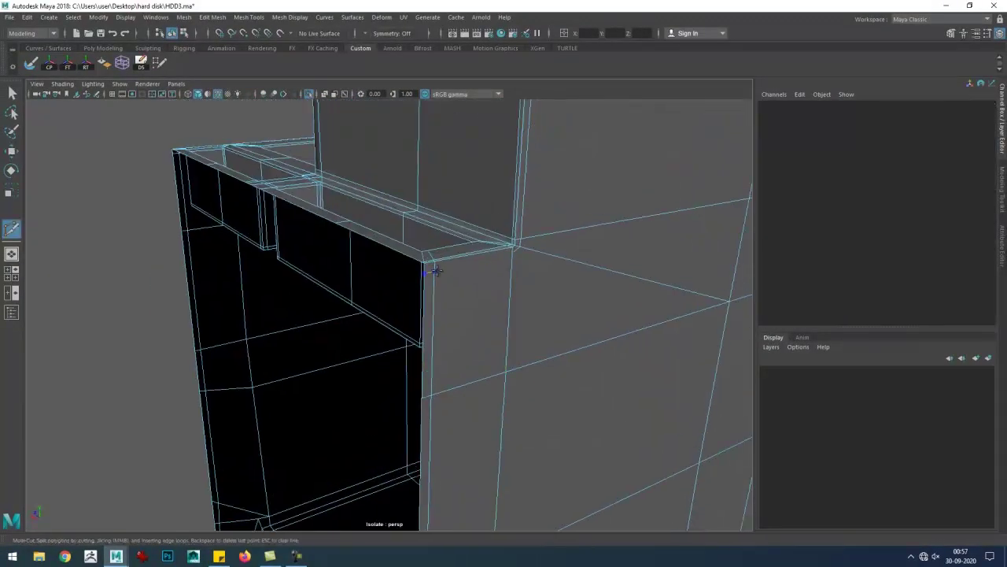
key("w")
- Reselect polySurface39 and pick the short diagonal edge at the corner for cleanup
left_click_drag(512, 268, 309, 101)
left_click(309, 97)
left_click(285, 337)
left_click_drag(285, 337, 338, 180)
scroll("up", 3)
left_click(427, 326)
scroll("up", 3)
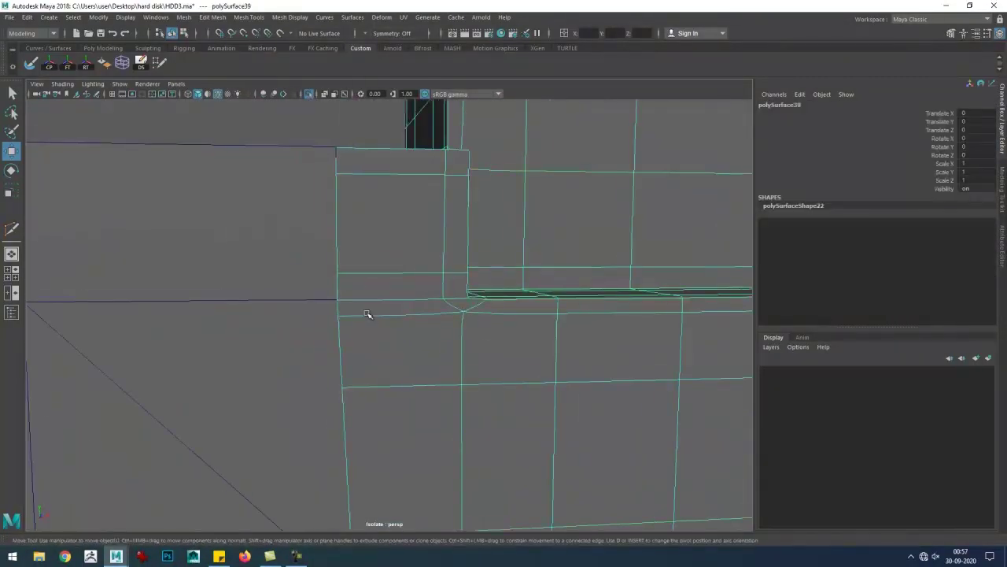
left_click_drag(416, 295, 401, 312)
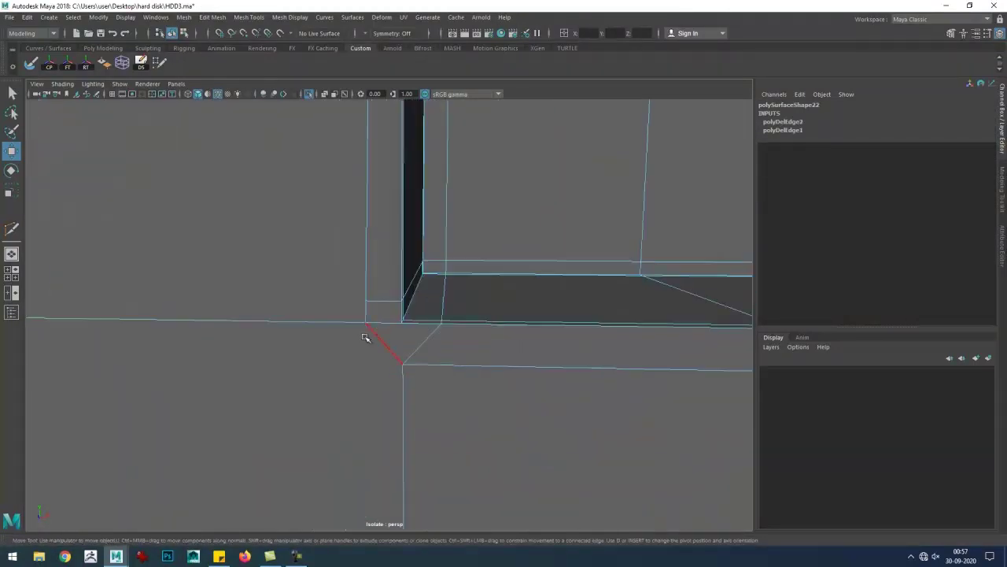
left_click(423, 381)
left_click_drag(380, 346, 455, 324)
key("ctrl+shift+x")
key("F8")
left_click_drag(344, 378, 389, 349)
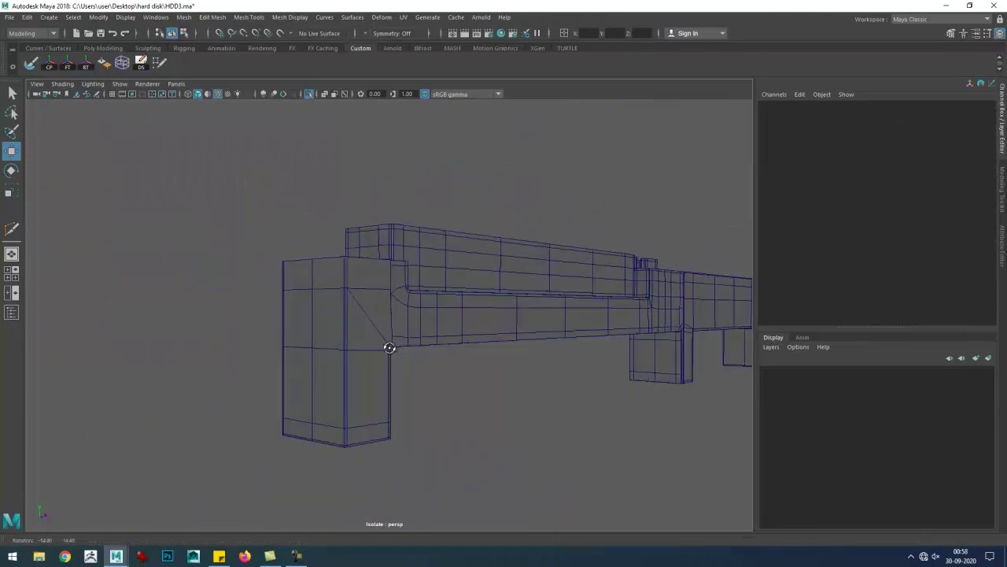
- Multi-Cut a new edge across a face of polySurface39
left_click(331, 348)
scroll("up", 3)
left_click_drag(290, 344, 211, 334)
key("ctrl+shift+x")
left_click(250, 368)
left_click_drag(249, 368, 435, 288)
key("F11")
left_click(376, 267)
left_click(220, 157)
left_click_drag(394, 370, 229, 324)
key("w")
- Set the beam's Mesh Component Display Border Width to 10 in the Attribute Editor
left_click(333, 272)
left_click_drag(333, 272, 417, 279)
key("ctrl+shift+x")
key("w")
left_click_drag(267, 285, 305, 262)
left_click_drag(386, 363, 488, 277)
key("ctrl+a")
left_click(790, 274)
scroll("down", 3)
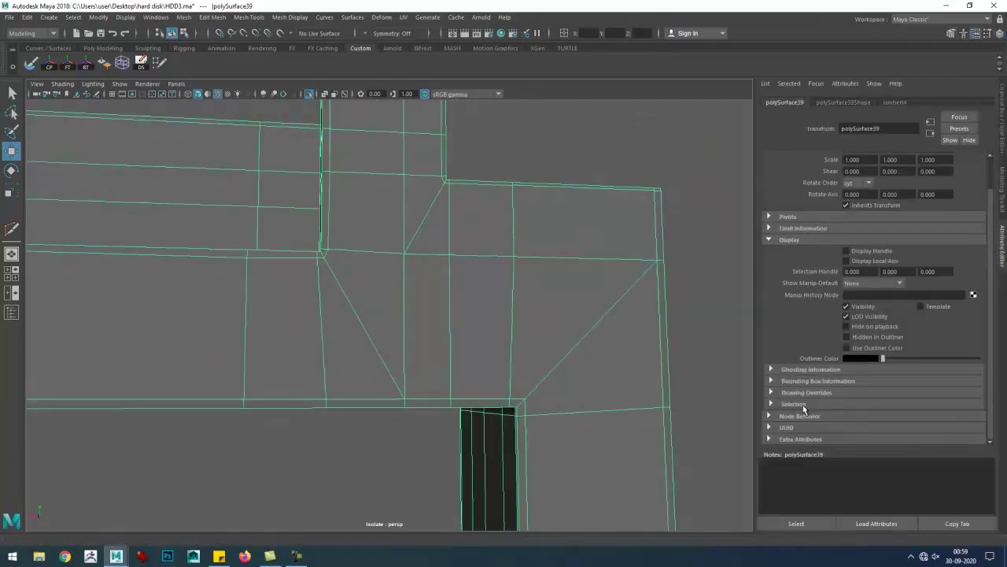
left_click(841, 102)
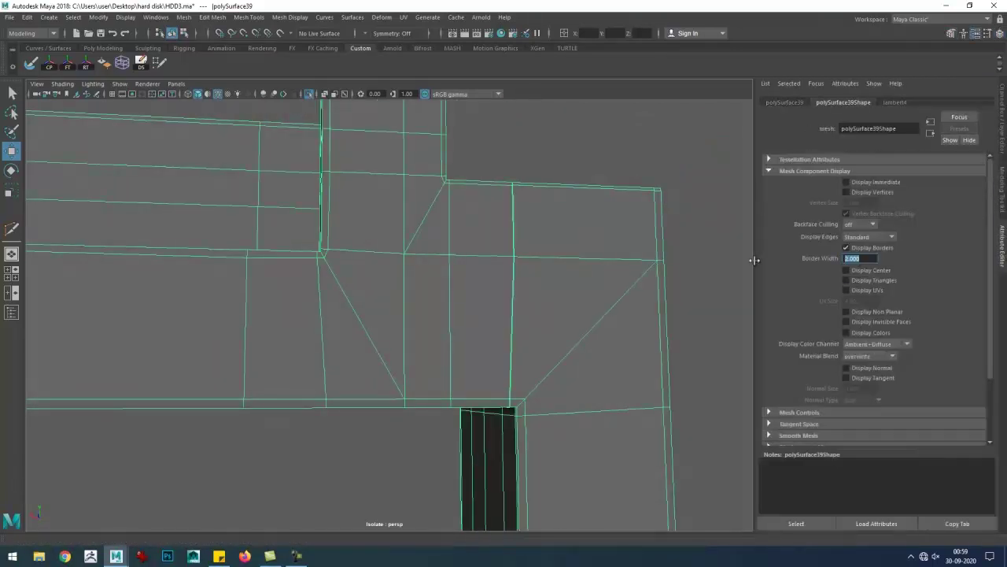
type("10")
key("Return")
- Select the vertices at the ends of the thick border edge, including the corner vertex
key("4")
key("F9")
left_click(540, 203)
left_click_drag(540, 202, 554, 189)
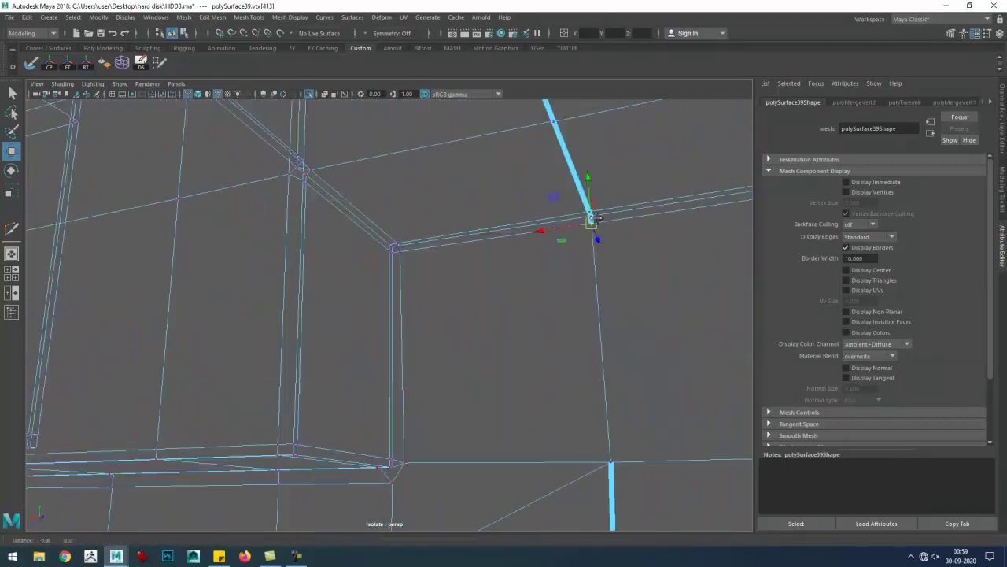
left_click(366, 233)
left_click_drag(366, 233, 377, 262)
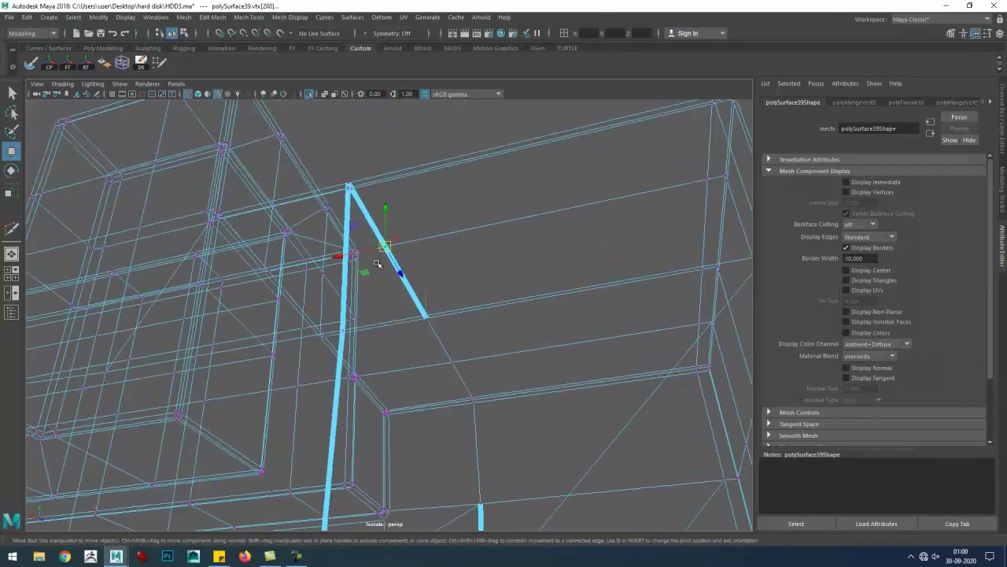
left_click_drag(353, 213, 441, 307)
left_click(444, 301)
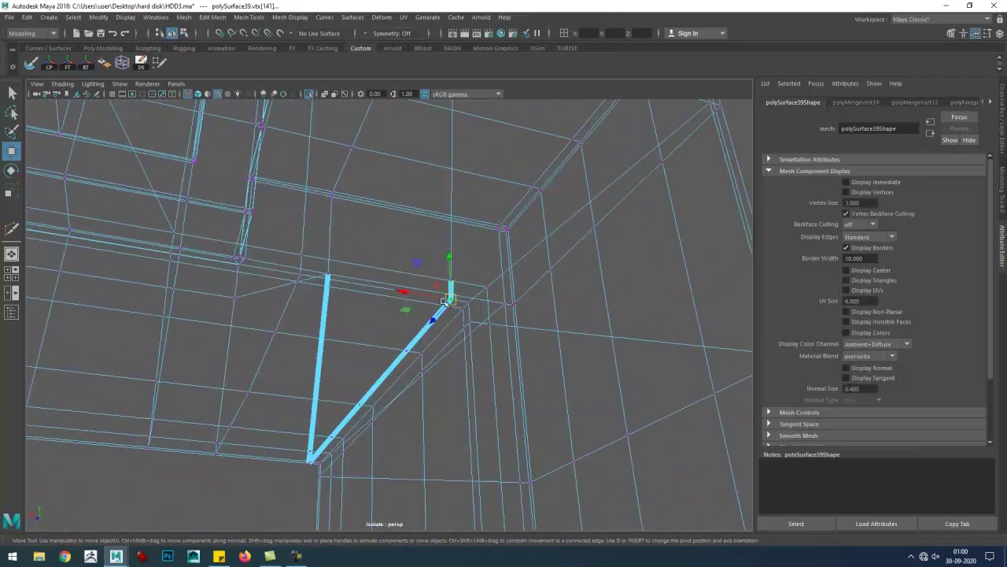
left_click_drag(354, 404, 182, 273)
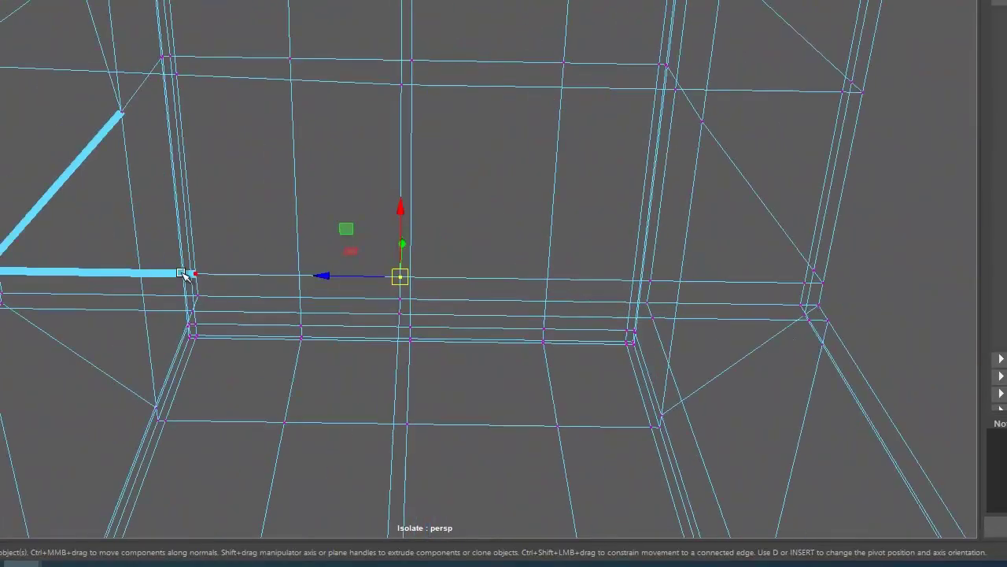
left_click_drag(4, 279, 420, 228)
key("F8")
- Select the vertex at the border junction on another piece of the model
left_click_drag(391, 169, 340, 240)
left_click(420, 382)
left_click_drag(421, 382, 146, 209)
left_click_drag(249, 299, 277, 327)
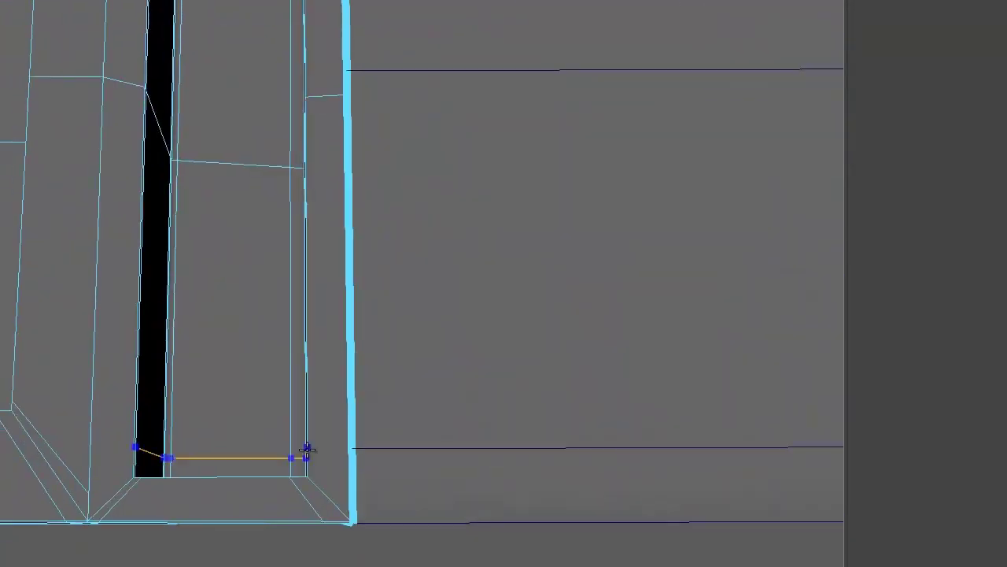
left_click_drag(348, 465, 580, 379)
left_click_drag(473, 417, 409, 358)
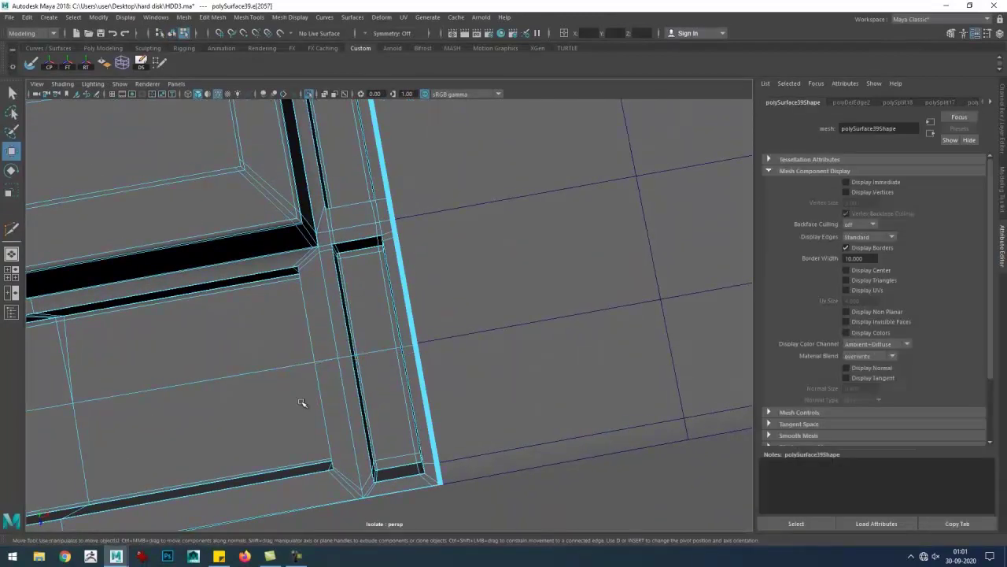
left_click_drag(299, 404, 443, 389)
key("w")
left_click(67, 252)
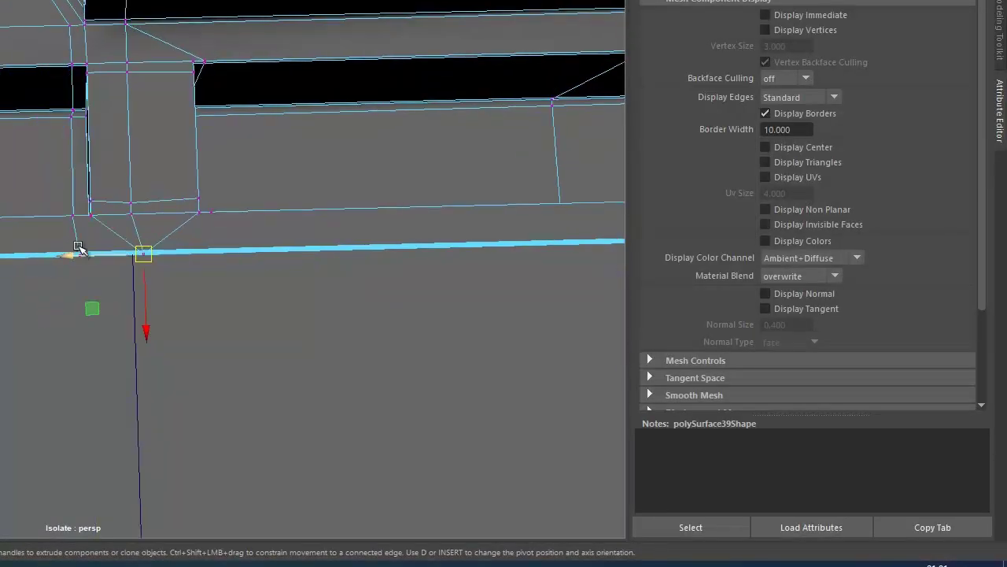
left_click(78, 247)
key("F9")
left_click(144, 252)
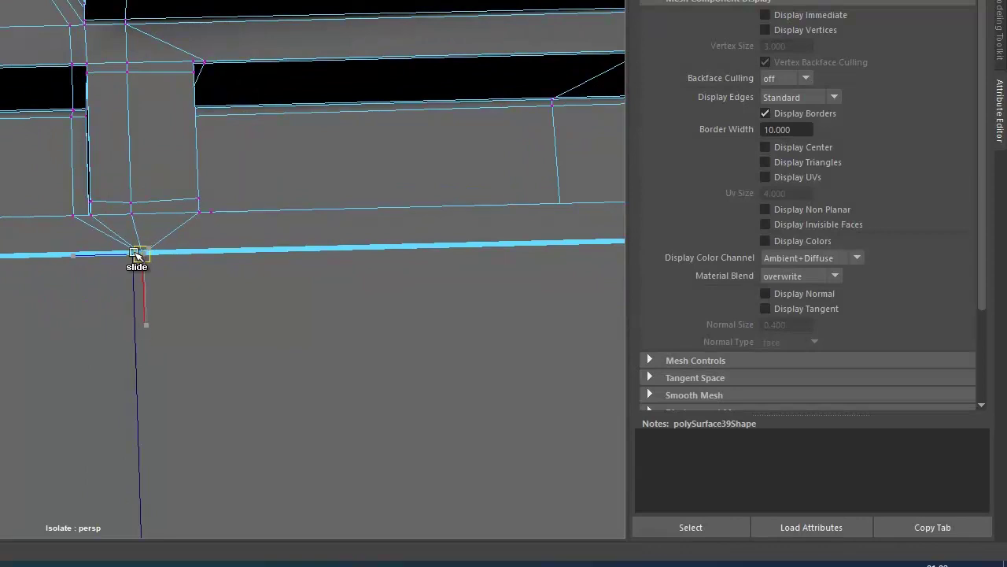
scroll("up", 3)
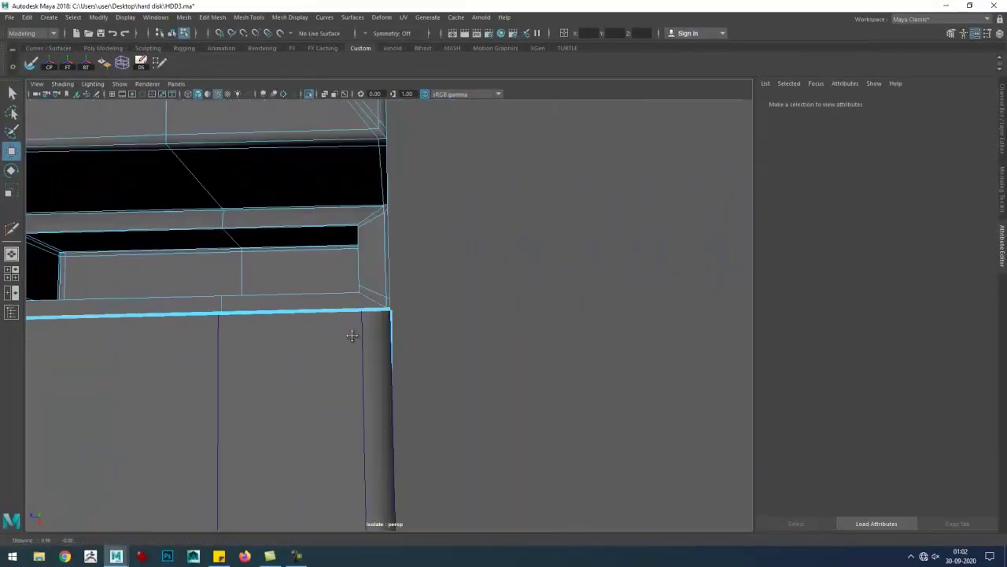
scroll("up", 3)
- Close in on the column's open corner and switch to vertex selection
left_click_drag(342, 345, 370, 412)
left_click_drag(370, 412, 332, 509)
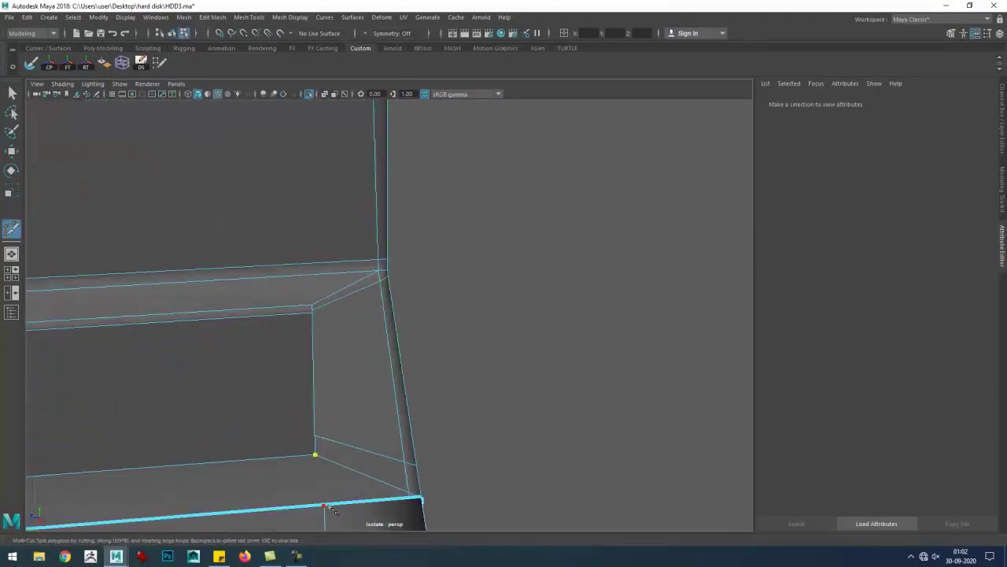
left_click_drag(412, 496, 401, 354)
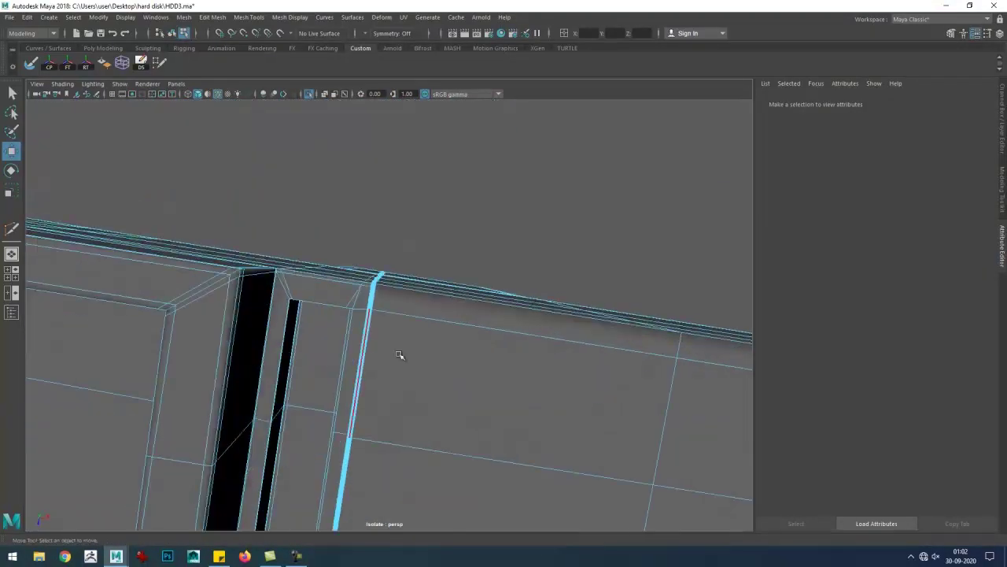
left_click_drag(401, 353, 603, 426)
left_click_drag(417, 383, 344, 392)
key("w")
left_click_drag(334, 261, 486, 167)
right_click(173, 63)
left_click_drag(207, 229, 134, 113)
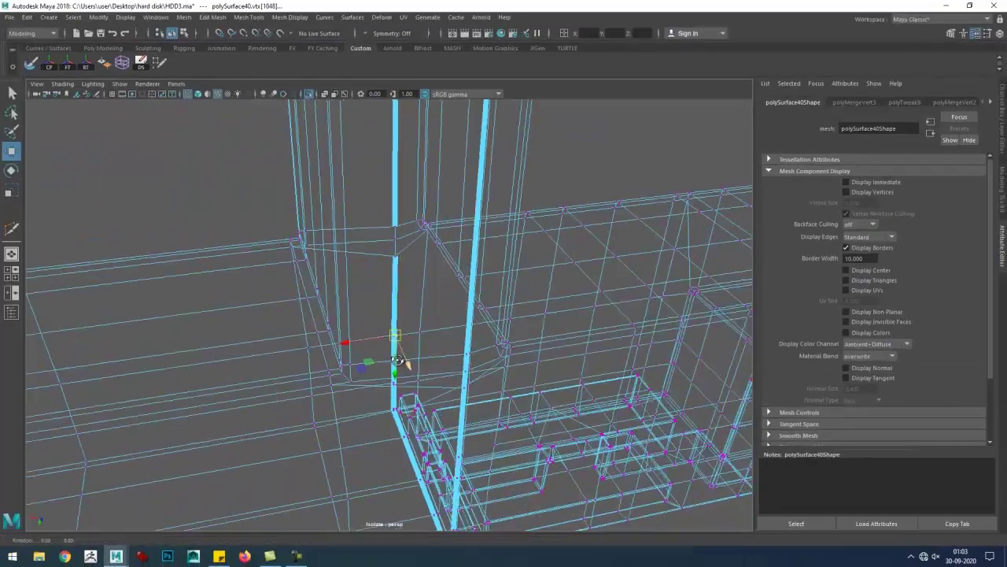
left_click_drag(402, 370, 273, 342)
- Select the corner and border vertices along the column's open edges and weld them together
left_click(498, 274)
left_click_drag(498, 275, 391, 310)
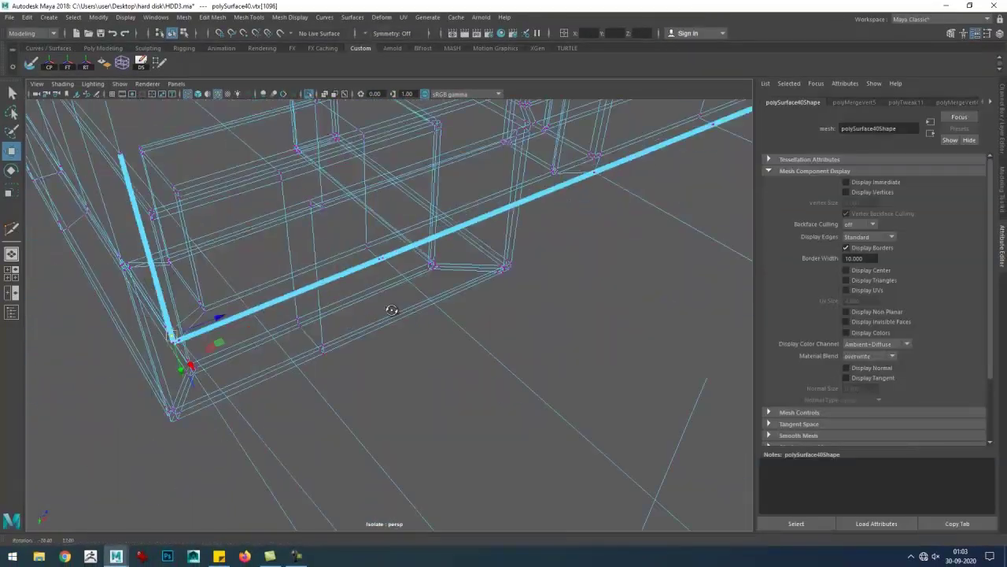
left_click(167, 376)
left_click(239, 386)
left_click_drag(240, 386, 359, 340)
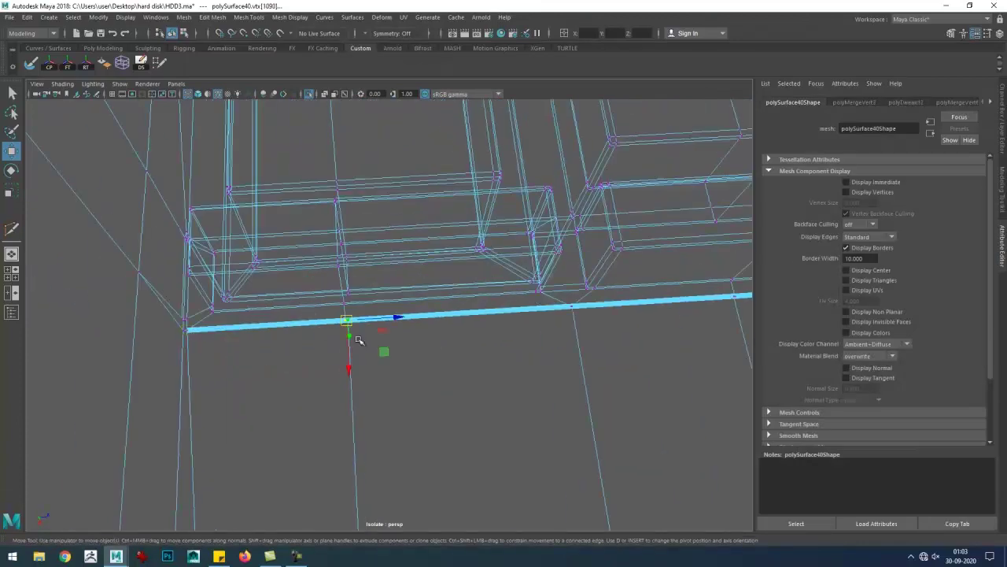
left_click(743, 291)
left_click_drag(742, 291, 516, 303)
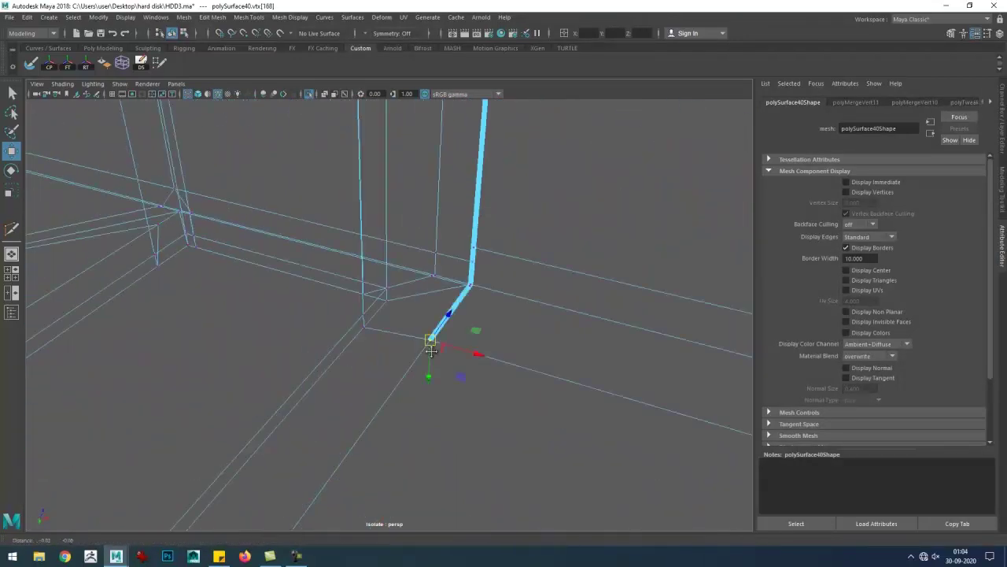
left_click_drag(407, 177, 406, 213)
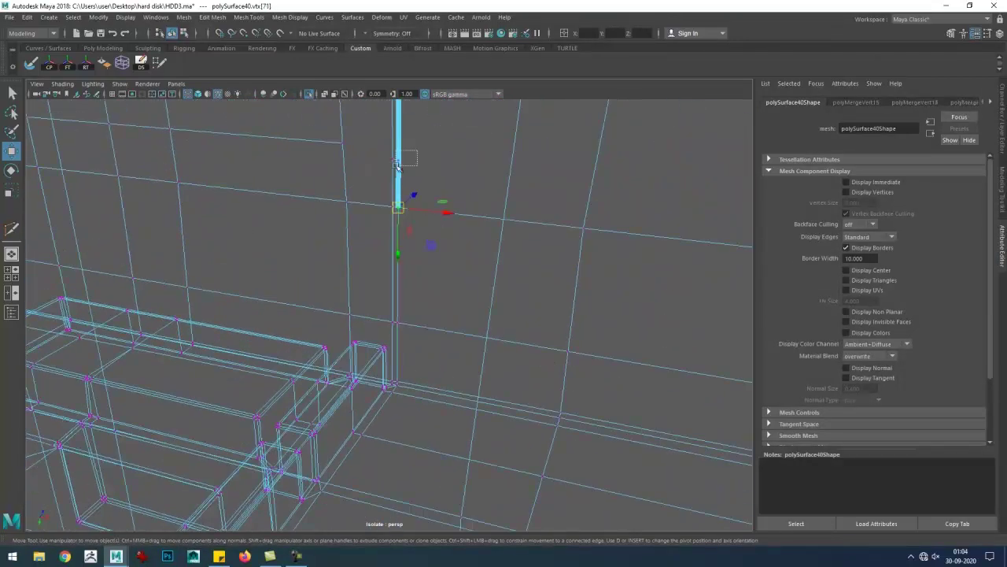
left_click_drag(364, 292, 393, 236)
left_click_drag(399, 192, 386, 272)
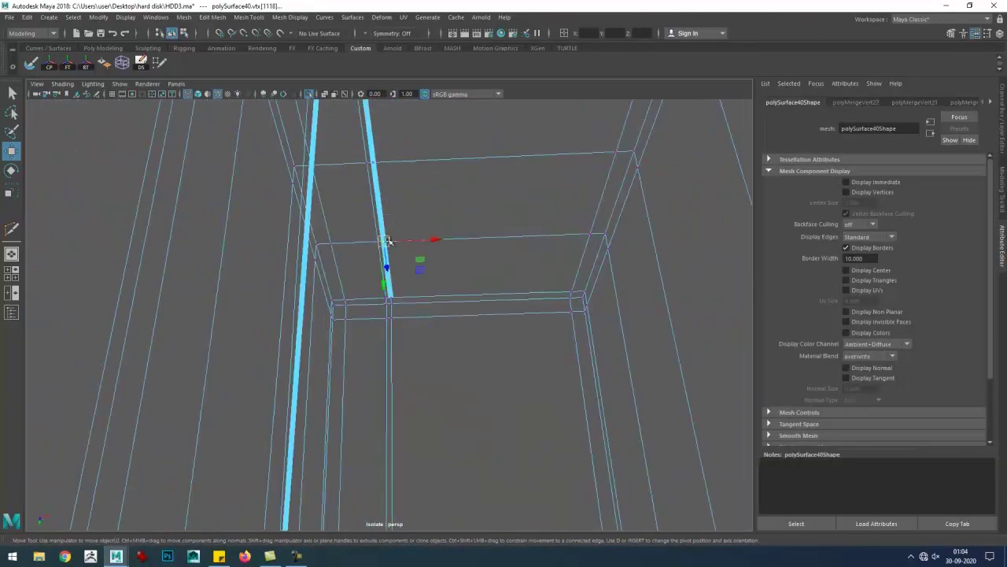
left_click_drag(382, 147, 340, 301)
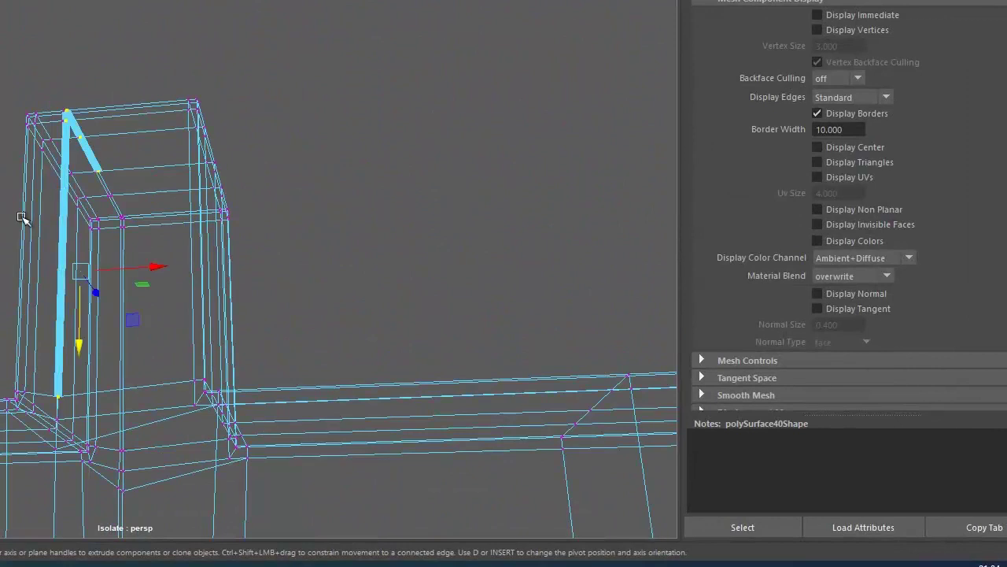
left_click_drag(22, 218, 198, 213)
left_click_drag(197, 213, 124, 207)
- Merge the selected column vertices to their center
right_click(248, 162)
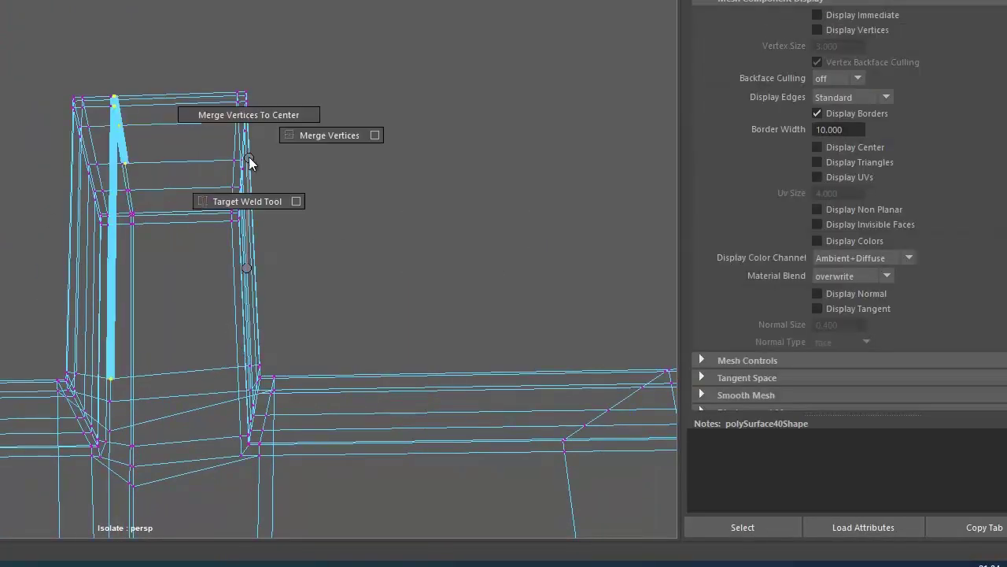
left_click(329, 134)
left_click_drag(134, 275, 168, 186)
key("F8")
- Target Weld the bracket's stray vertices onto their neighbouring corners
left_click_drag(167, 172, 220, 290)
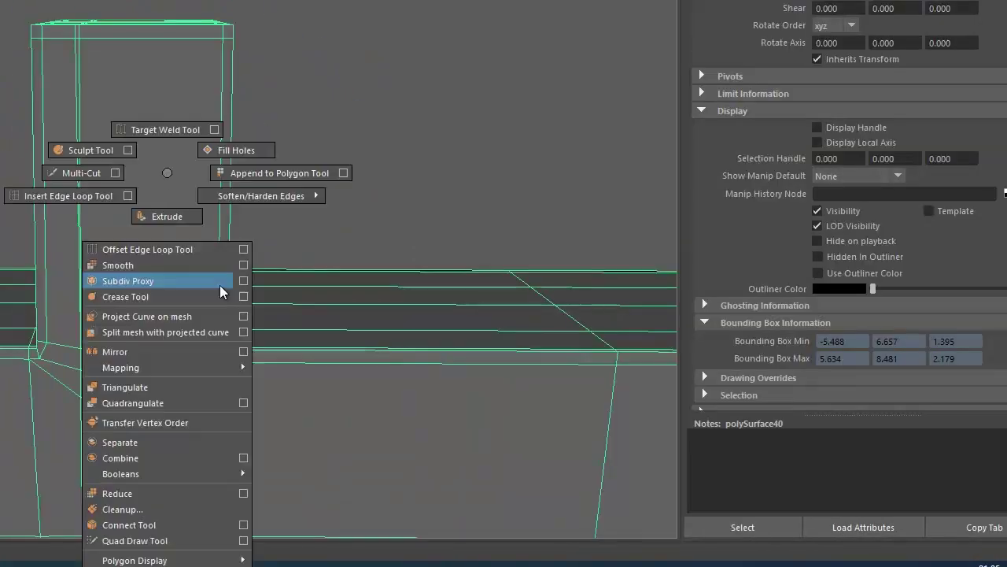
scroll("up", 3)
left_click_drag(100, 303, 360, 326)
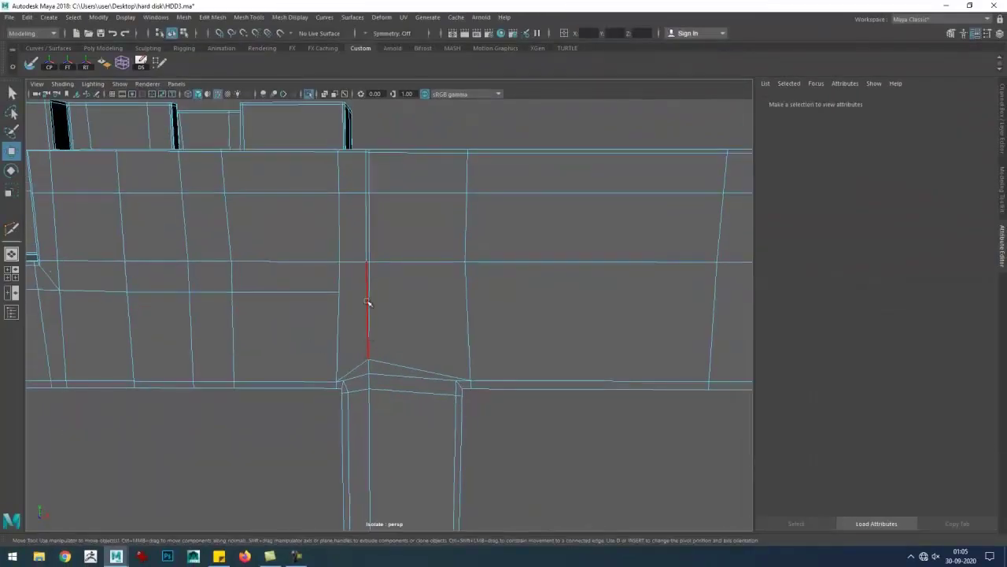
left_click_drag(277, 285, 62, 417)
left_click(353, 243)
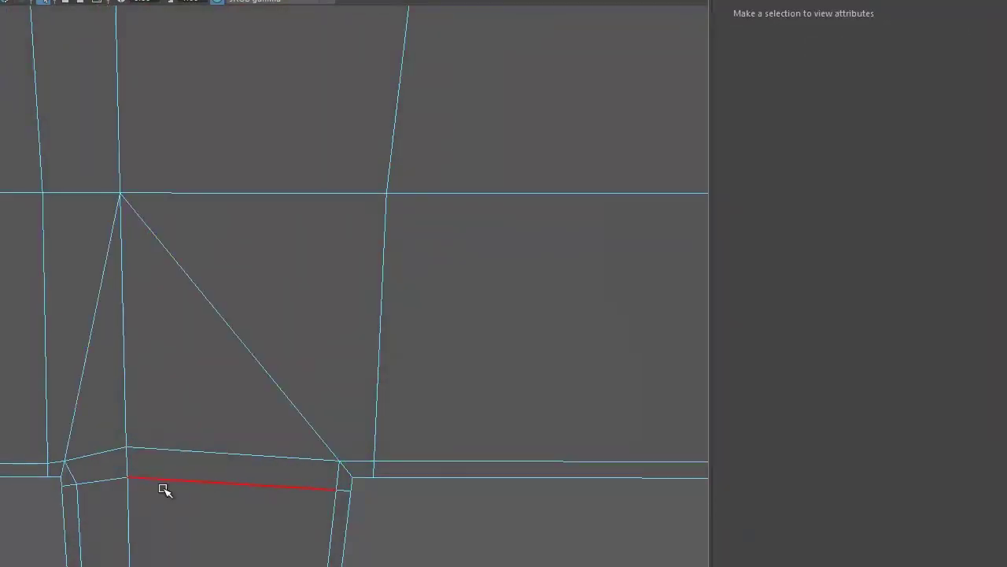
left_click_drag(335, 428, 470, 363)
key("F8")
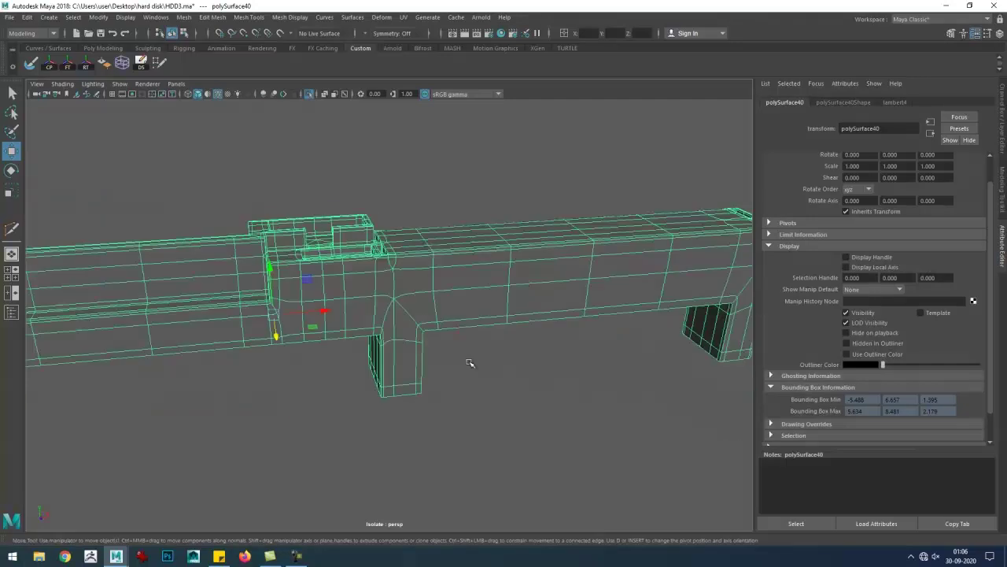
- Reselect the bracket mesh and pick the edge at the corner to be cut
left_click(470, 363)
scroll("up", 3)
left_click_drag(411, 386, 412, 292)
left_click(412, 285)
key("F8")
left_click(385, 258)
left_click_drag(385, 258, 402, 334)
left_click_drag(310, 299, 382, 377)
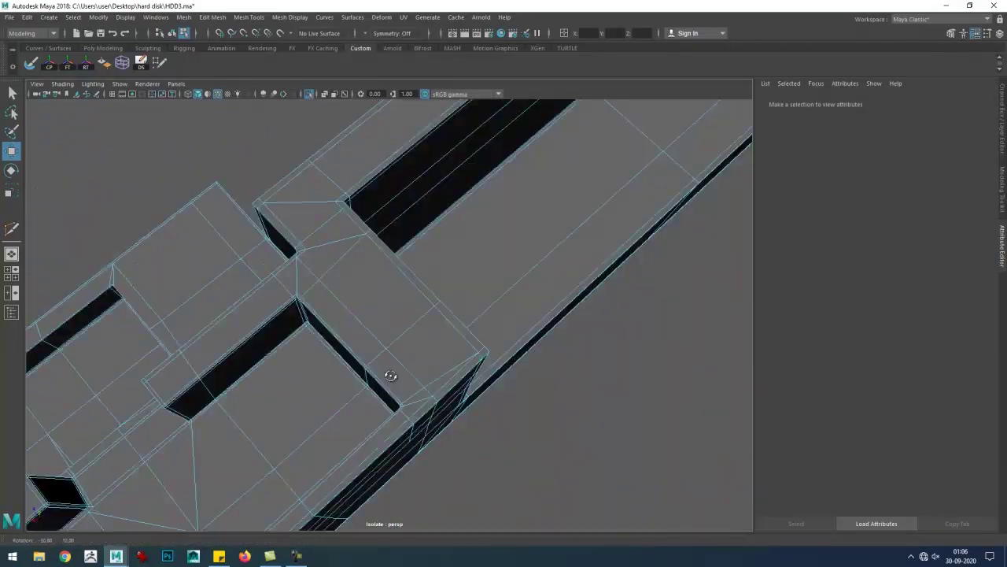
- Add a Multi-Cut edge at the bracket corner, then exit isolation to show the whole drive
key("ctrl+shift+x")
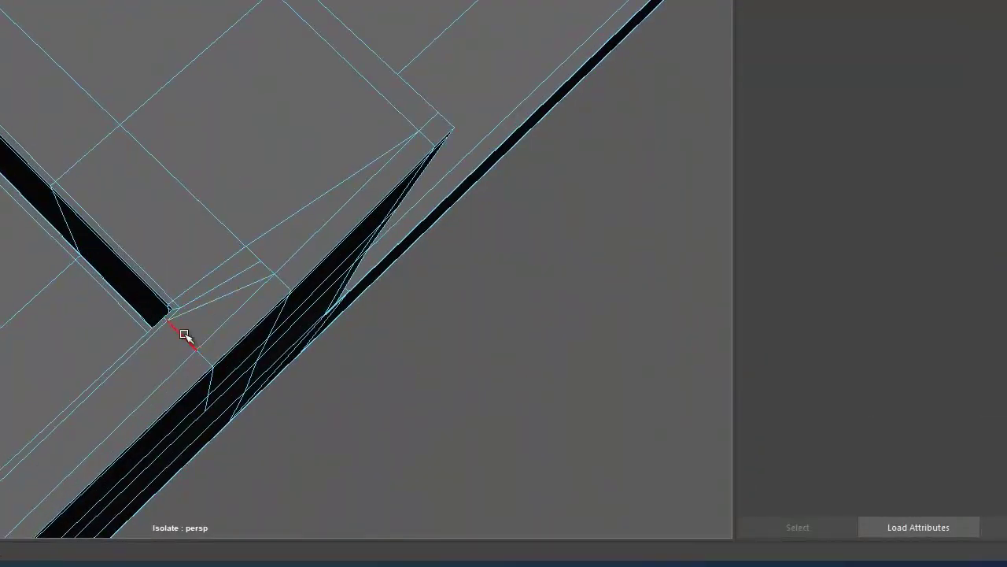
scroll("down", 3)
left_click_drag(389, 322, 421, 244)
key("w")
key("ctrl+1")
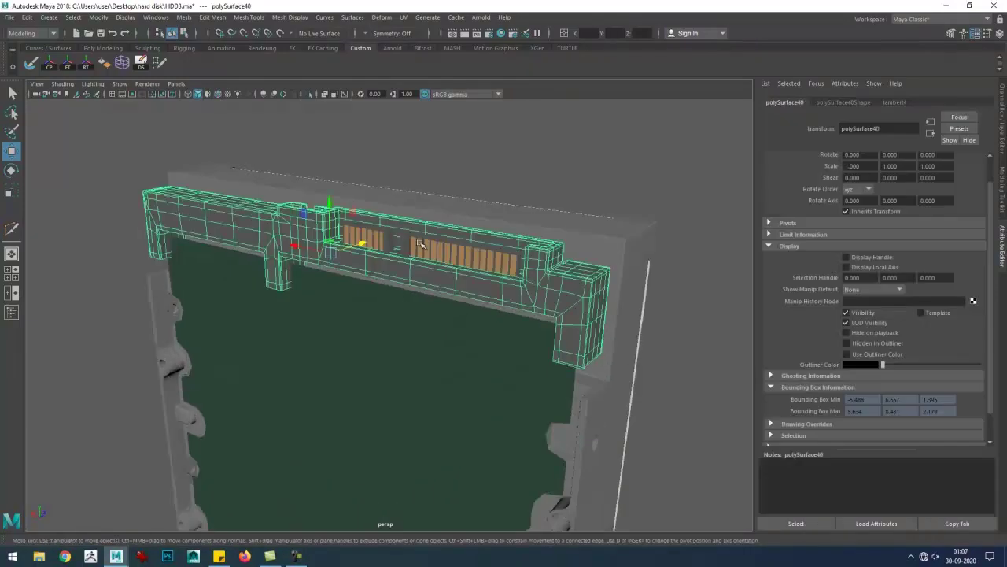
- Select the green circuit-board plane and display the drive's reference image planes
left_click_drag(418, 347, 580, 349)
left_click(412, 225)
left_click(423, 266)
scroll("up", 3)
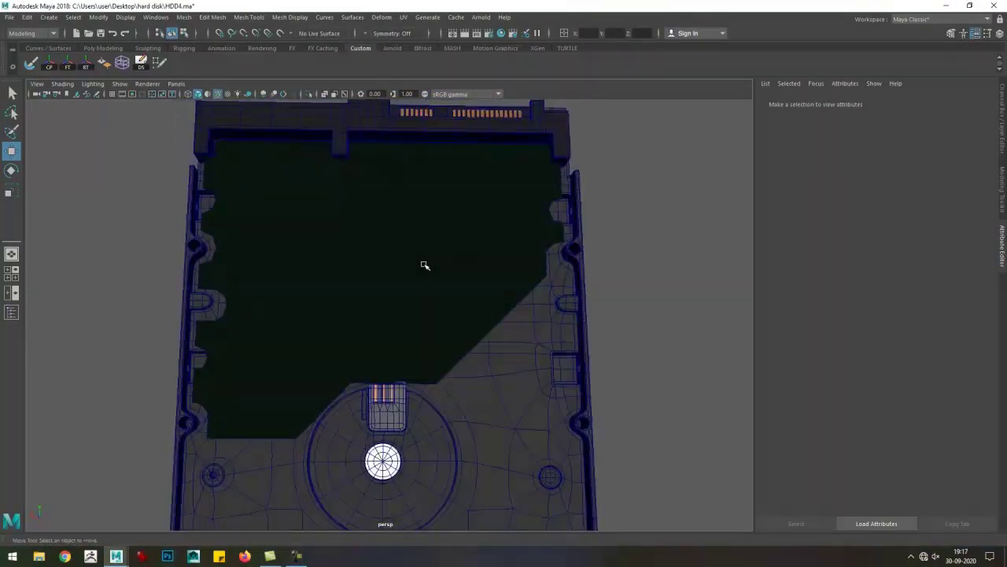
key("space")
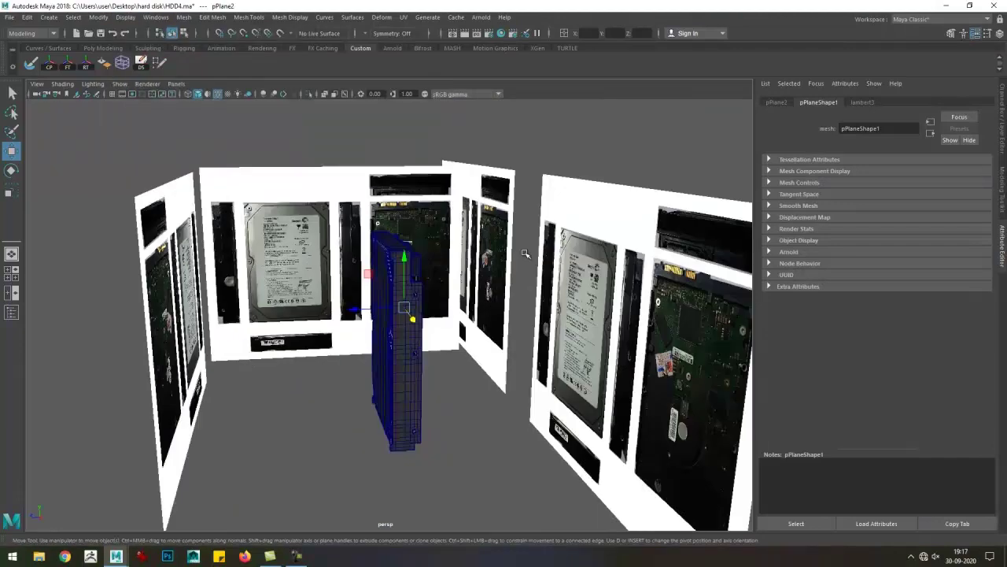
left_click(474, 276)
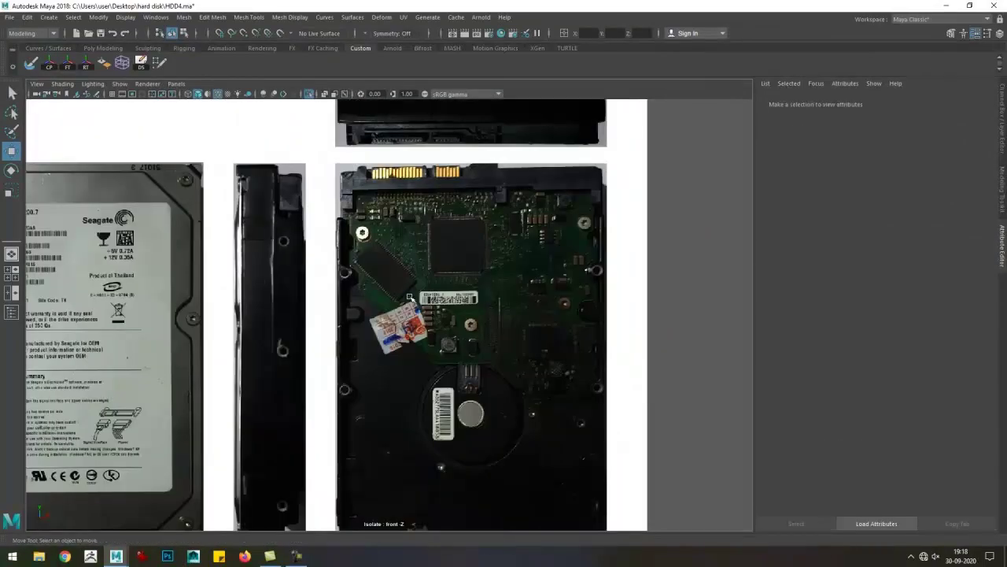
- Cut an edge strip from the plane's top-left corner around the bottom notch
scroll("up", 3)
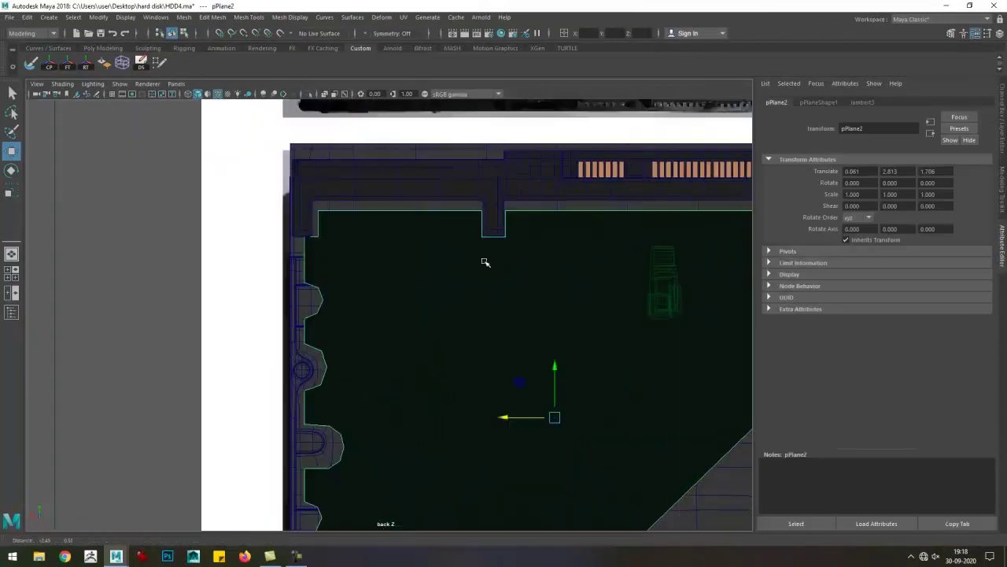
left_click(375, 207)
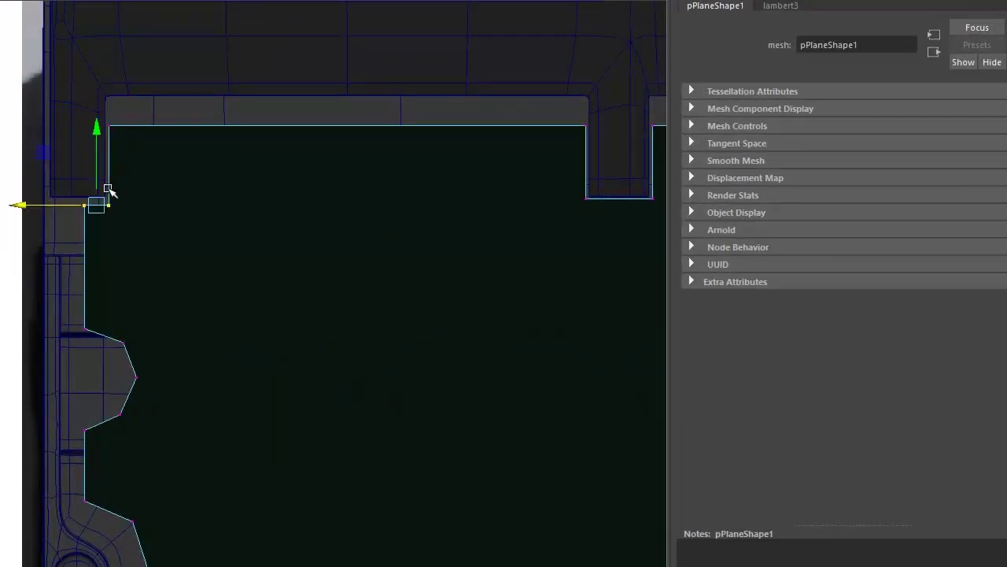
scroll("down", 3)
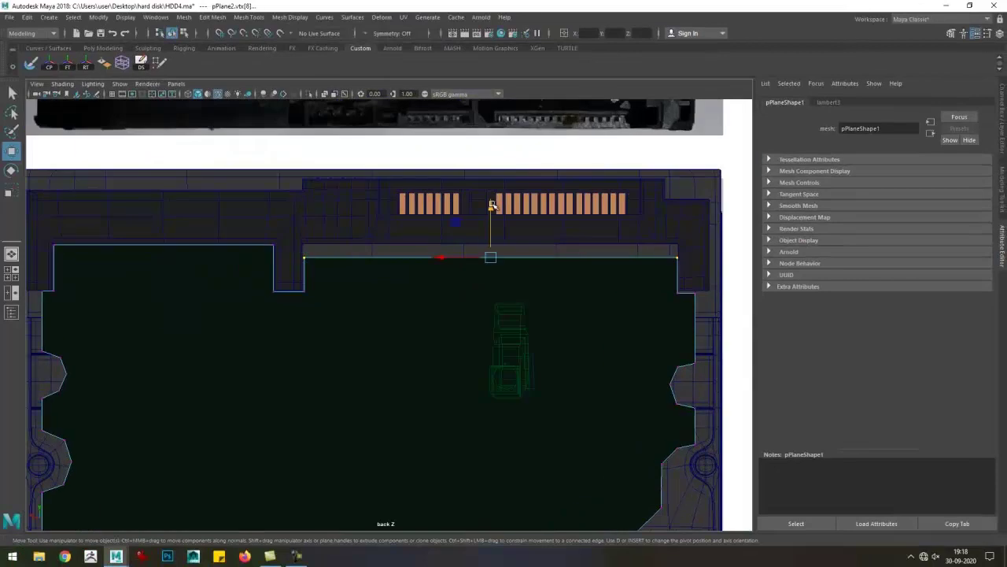
scroll("up", 3)
left_click_drag(480, 229, 617, 277)
scroll("down", 3)
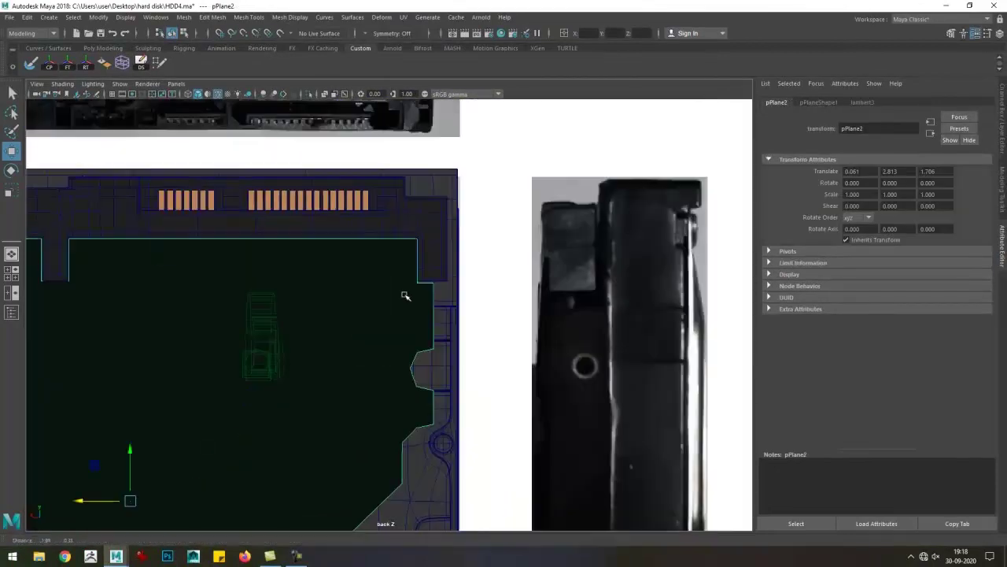
scroll("up", 3)
scroll("down", 3)
left_click_drag(558, 285, 157, 275)
scroll("up", 3)
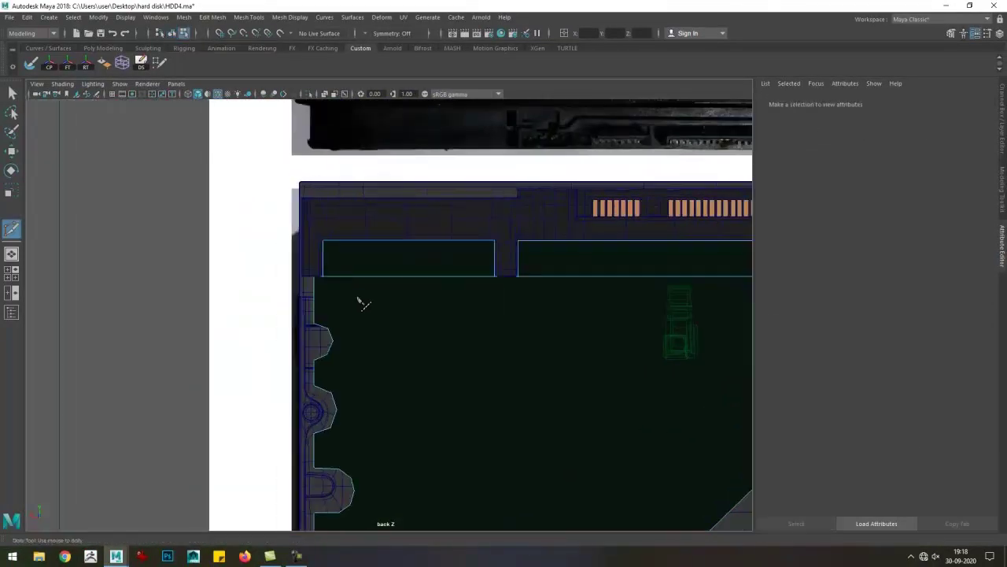
scroll("up", 3)
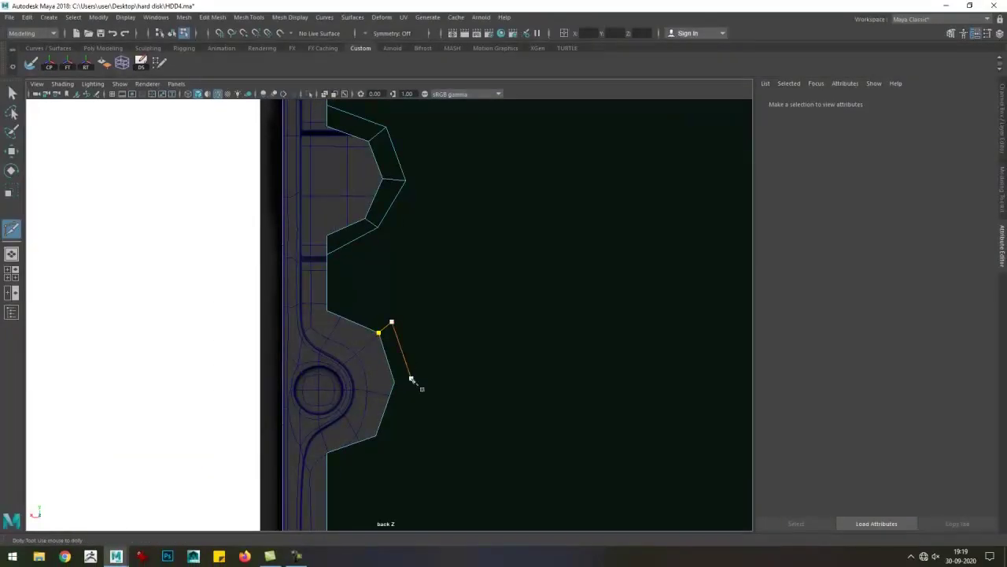
scroll("down", 3)
scroll("up", 3)
left_click(466, 326)
key("Return")
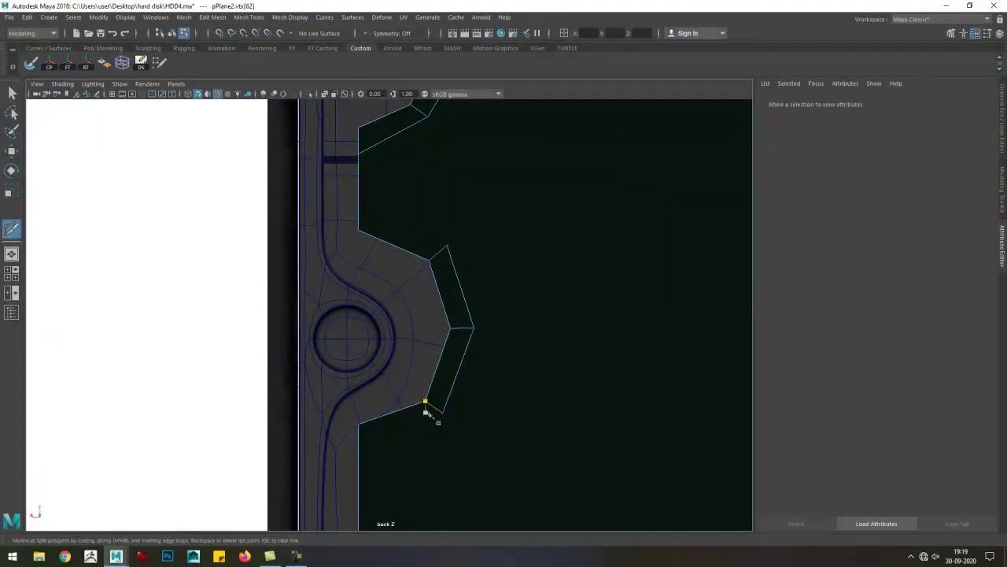
- Cut around the next notch and add an edge across the notch face
scroll("down", 3)
left_click(432, 299)
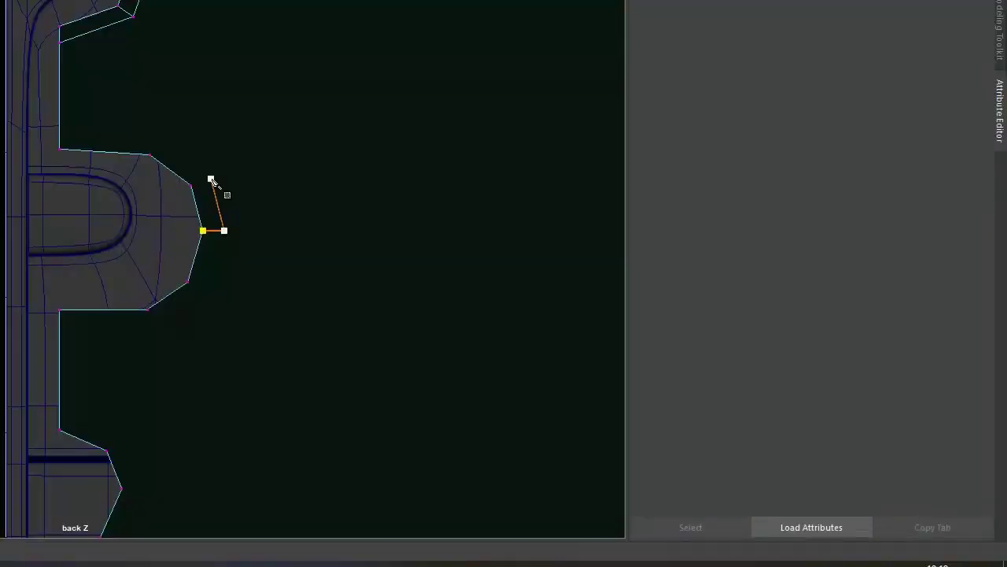
left_click(166, 140)
left_click(146, 309)
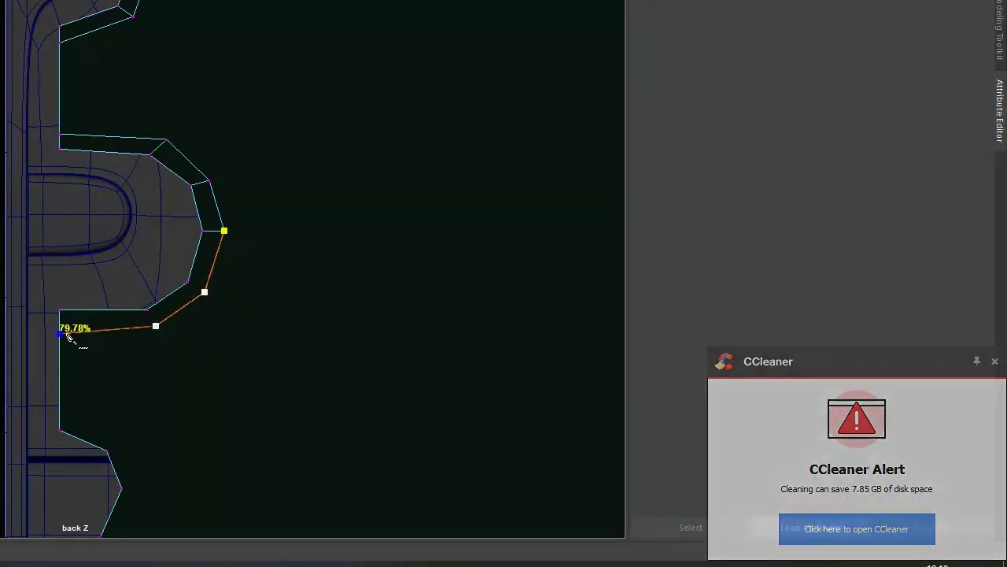
key("Return")
left_click(248, 226)
key("Return")
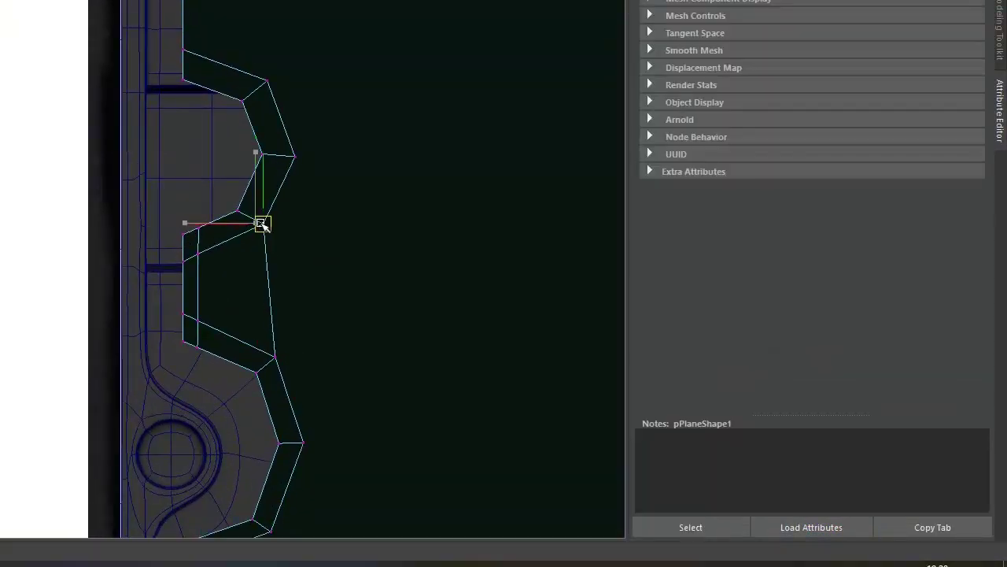
- Cut a vertical edge from the board's top edge down between two faces
scroll("up", 3)
left_click_drag(499, 270, 459, 275)
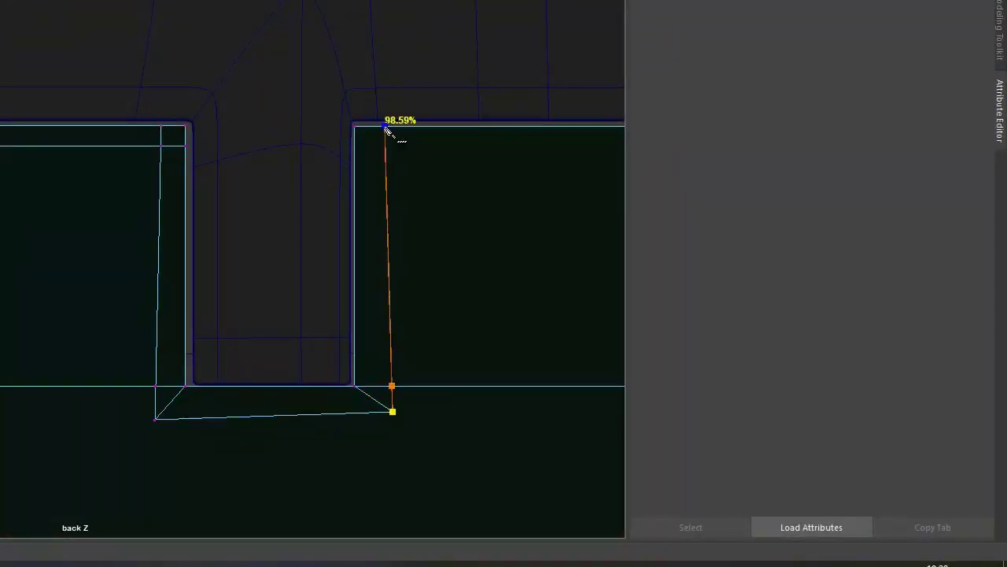
left_click(386, 127)
key("w")
left_click_drag(386, 400, 53, 356)
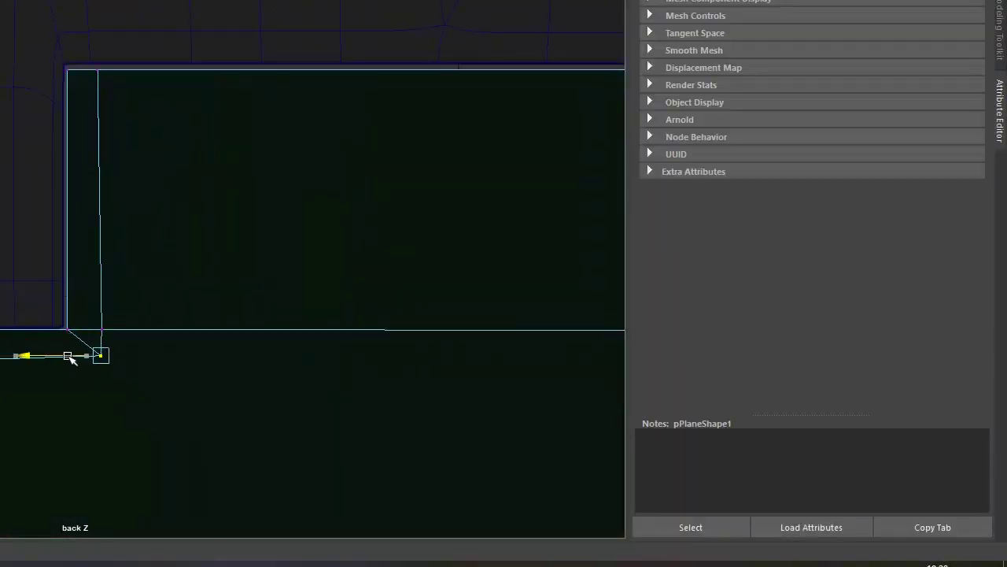
scroll("up", 3)
scroll("up", 3)
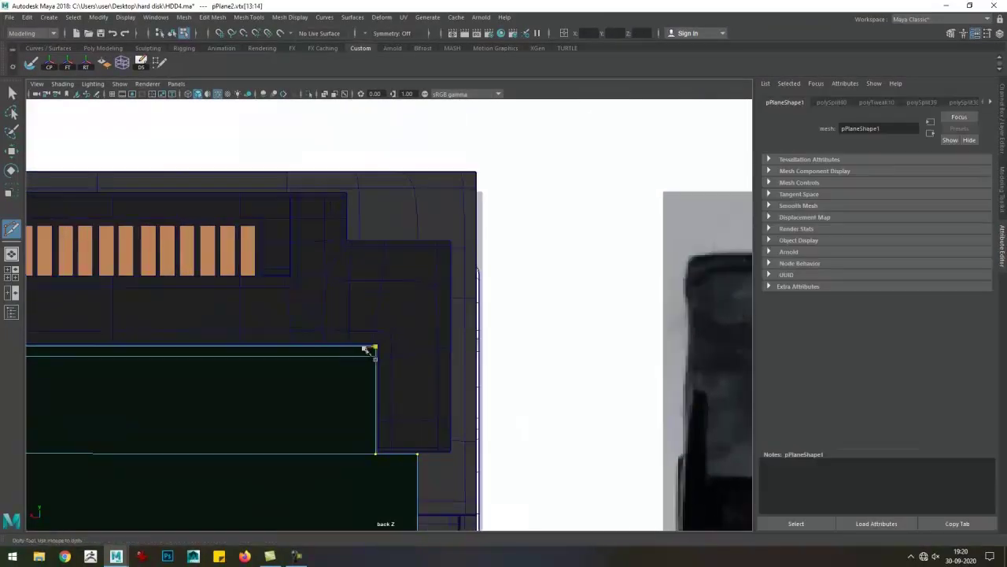
left_click(367, 455)
scroll("up", 3)
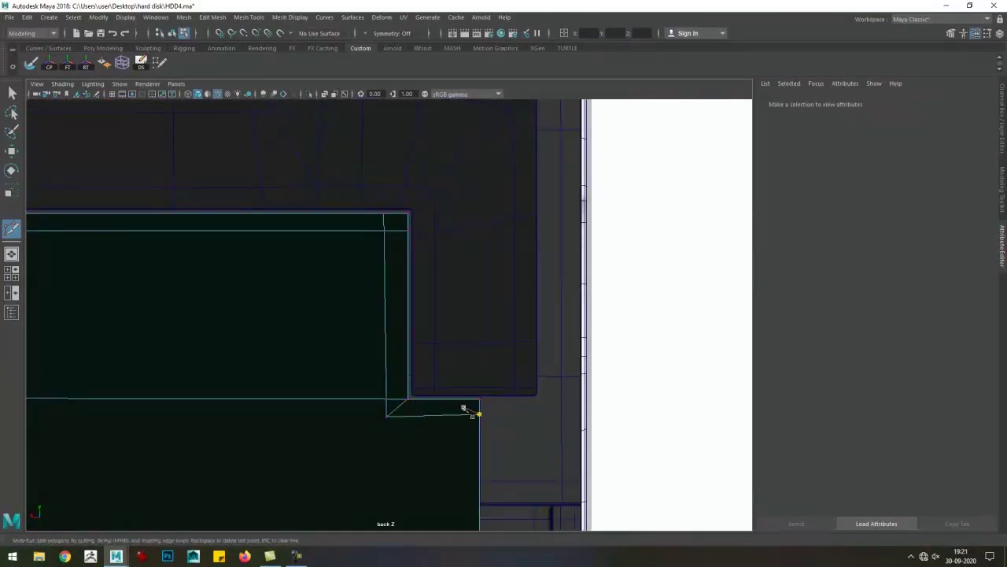
- Place cut points along the octagonal notch outline, starting from the notch vertex
left_click_drag(464, 408, 440, 308)
left_click(405, 323)
left_click(397, 306)
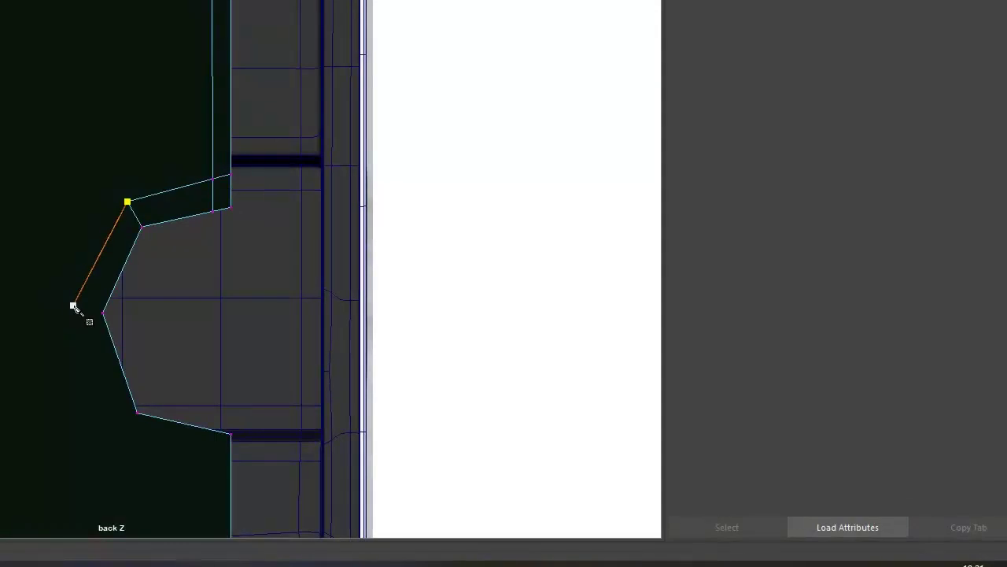
left_click_drag(72, 306, 98, 187)
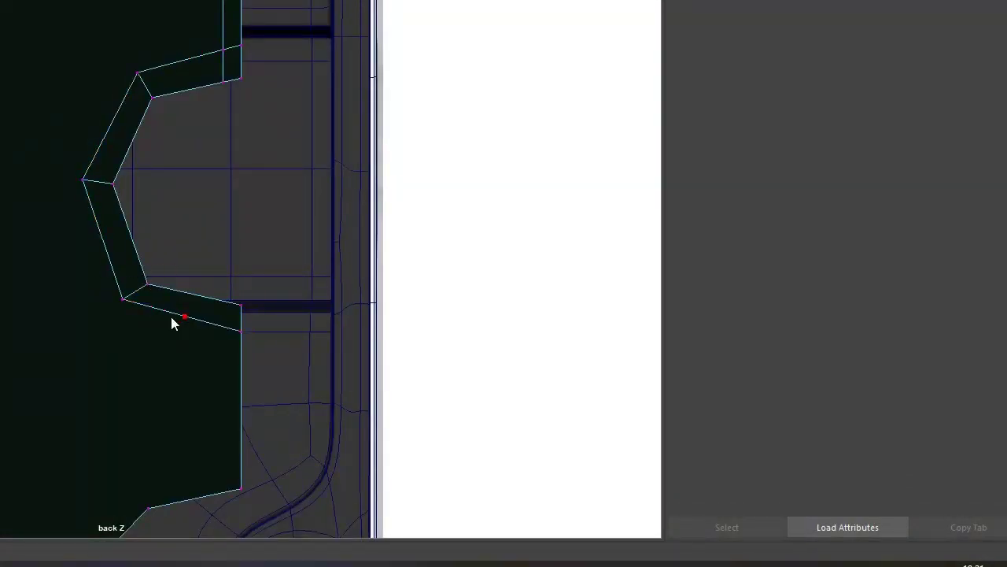
left_click(226, 303)
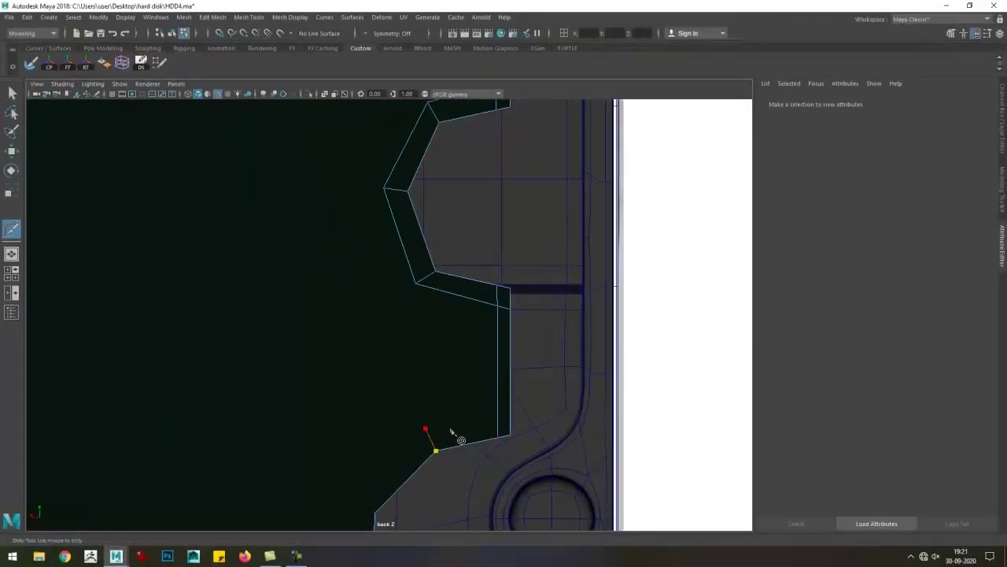
left_click_drag(456, 439, 386, 351)
scroll("down", 3)
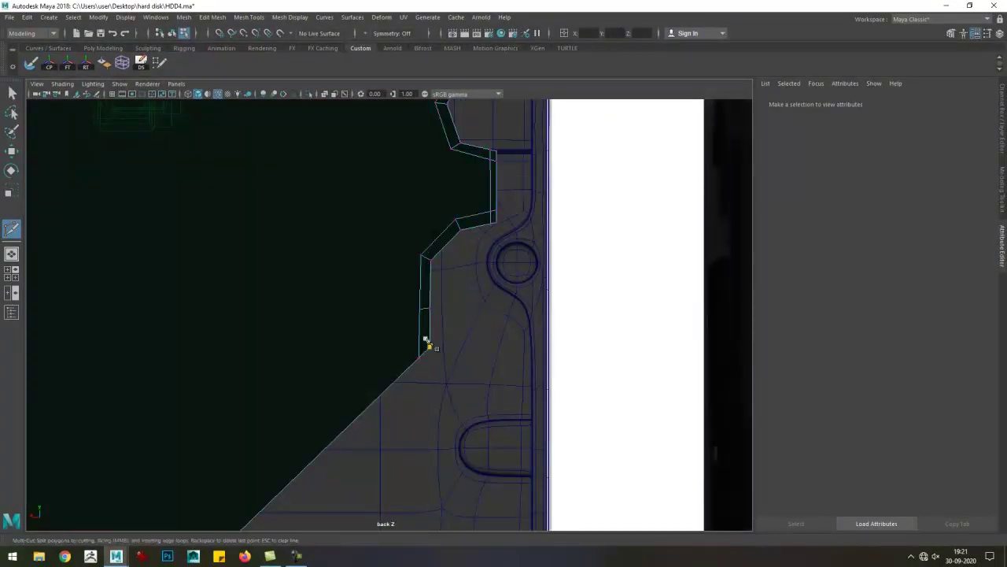
scroll("up", 3)
scroll("down", 3)
- Outline the small rounded bump with a cut starting from one of its vertices
key("w")
left_click(427, 407)
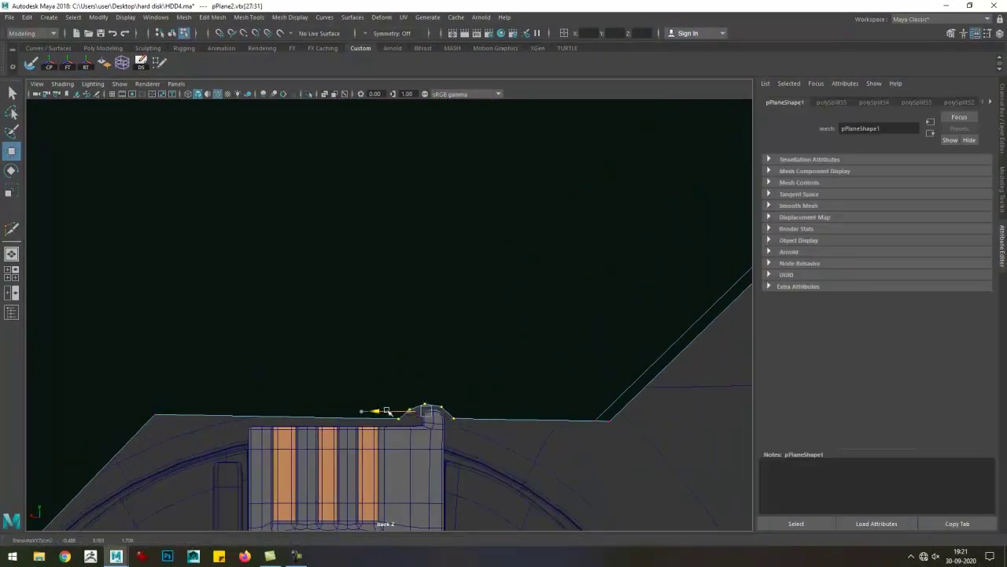
scroll("up", 3)
scroll("up", 3)
scroll("up", 3)
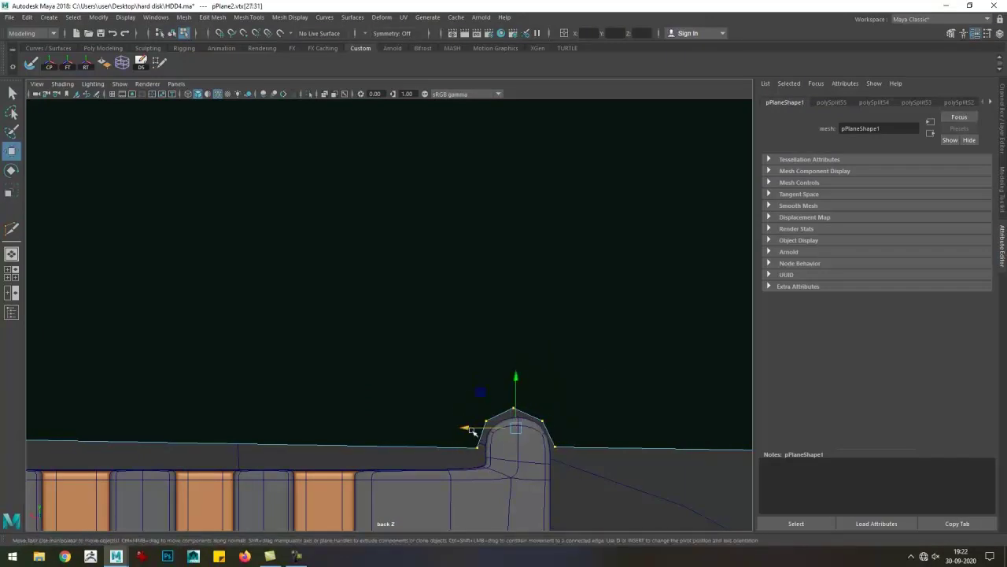
key("ctrl+shift+x")
scroll("up", 3)
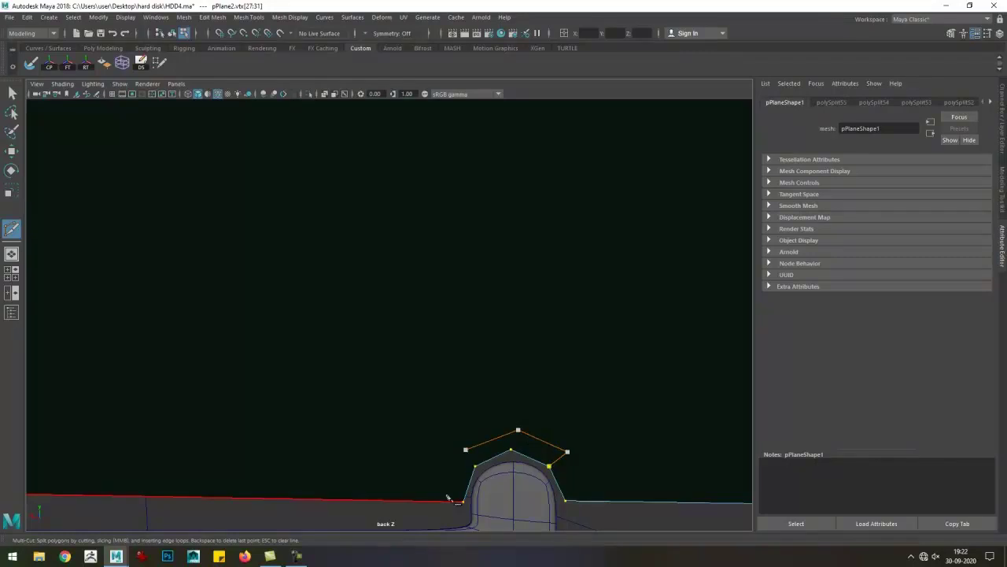
left_click(567, 452)
key("w")
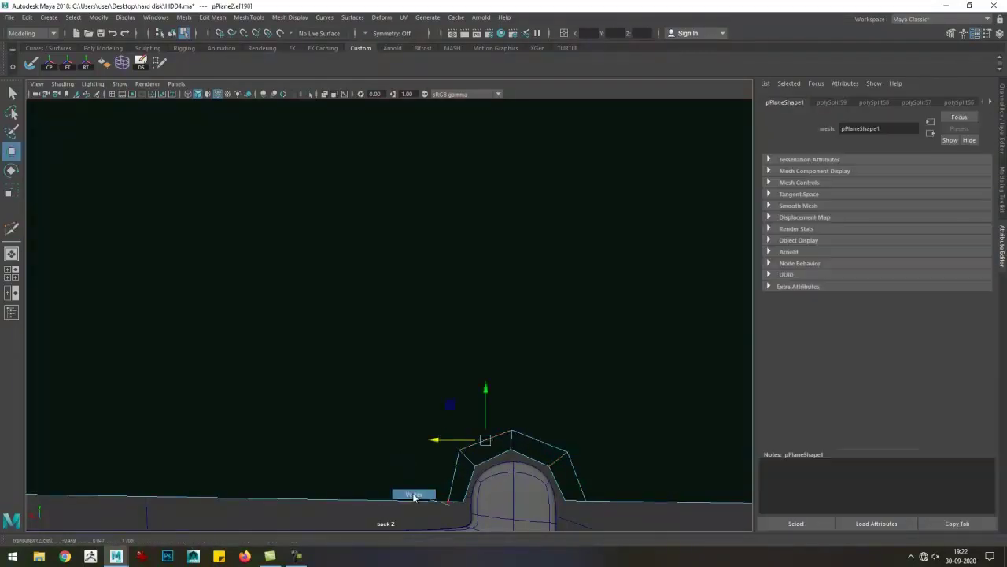
scroll("down", 3)
left_click_drag(315, 386, 337, 367)
left_click(550, 450)
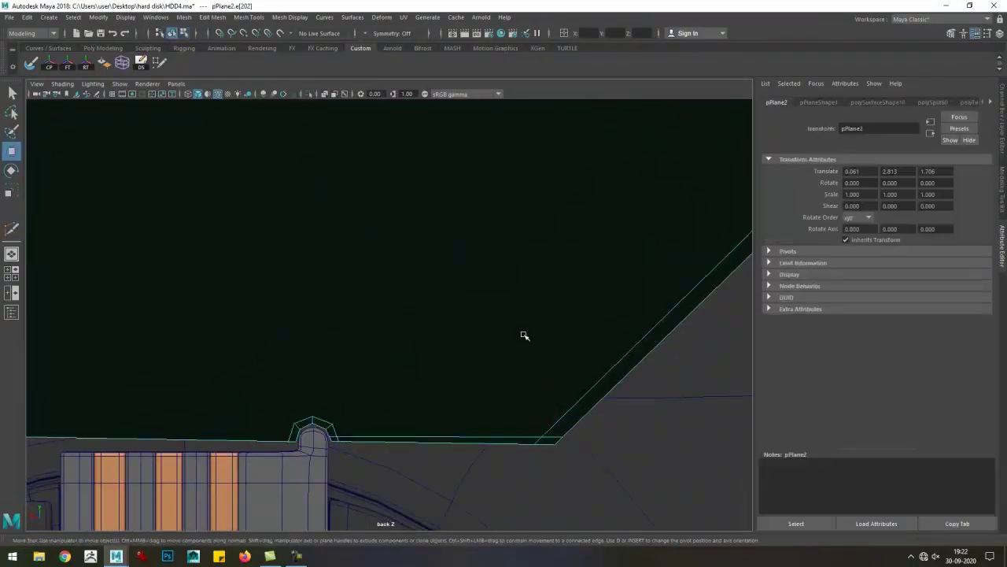
- Cut a new edge from the top corner vertex to the opposite edge
key("ctrl+shift+x")
left_click_drag(525, 336, 425, 400)
left_click(425, 406)
left_click(585, 371)
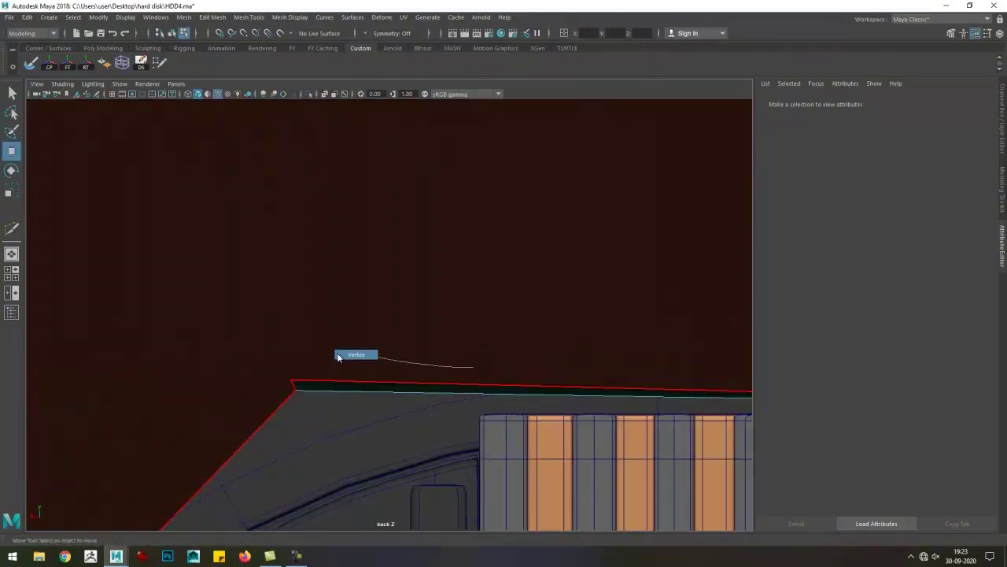
key("Return")
- Cut from the plane's bottom-left corner up to the chamfer vertex
left_click_drag(292, 386, 411, 317)
scroll("up", 3)
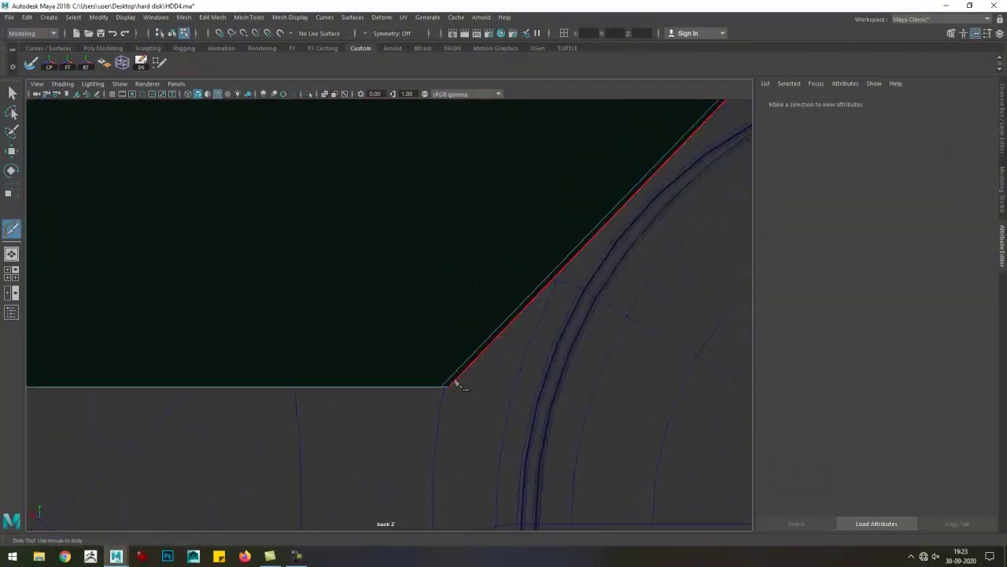
left_click_drag(456, 382, 324, 392)
left_click(331, 401)
scroll("up", 3)
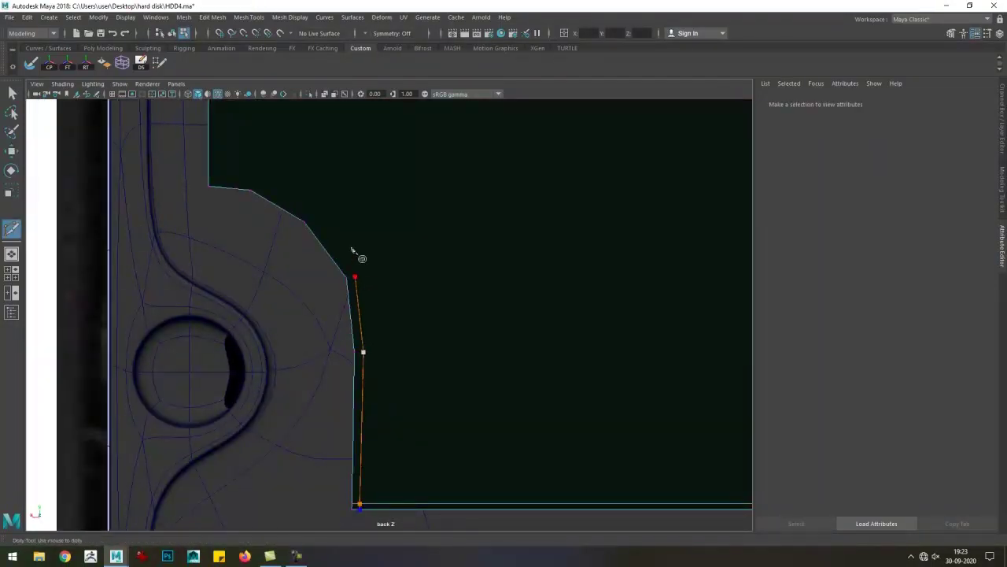
left_click(309, 222)
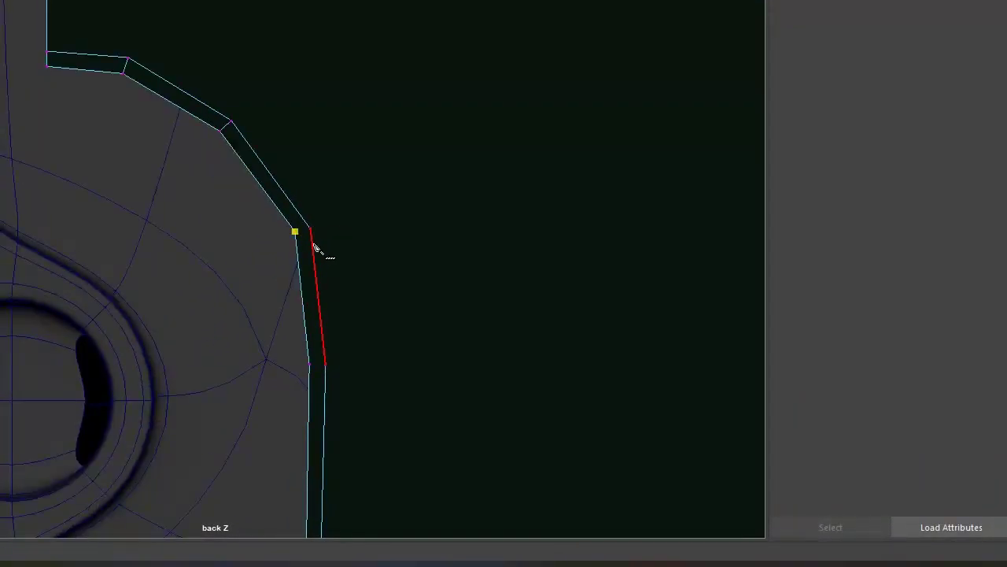
scroll("down", 3)
scroll("up", 3)
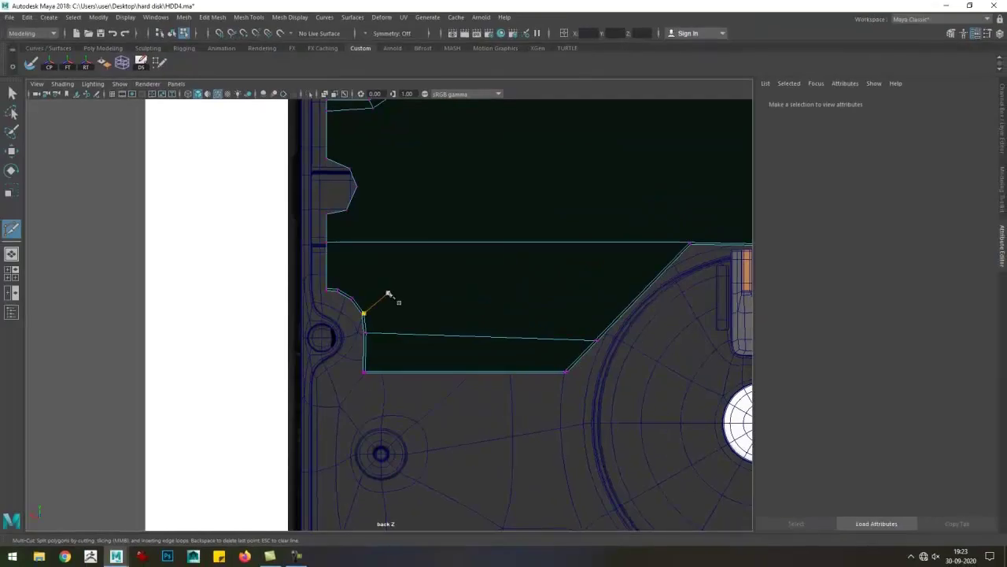
scroll("up", 3)
scroll("up", 3)
- Cut across from the notch's vertical edge below the two top slots and check the new edge
left_click(389, 400)
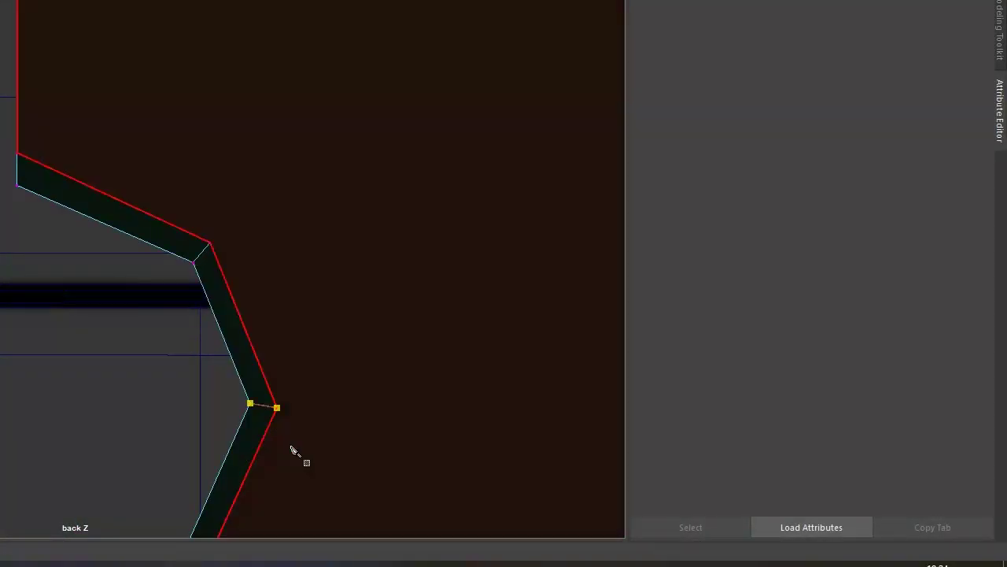
scroll("up", 3)
scroll("up", 3)
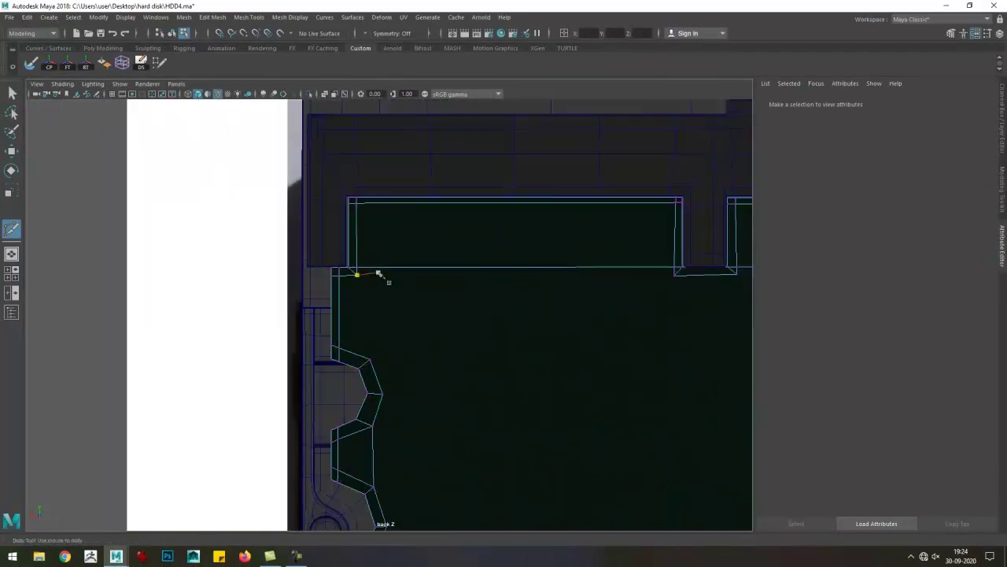
left_click_drag(675, 309, 512, 292)
scroll("up", 3)
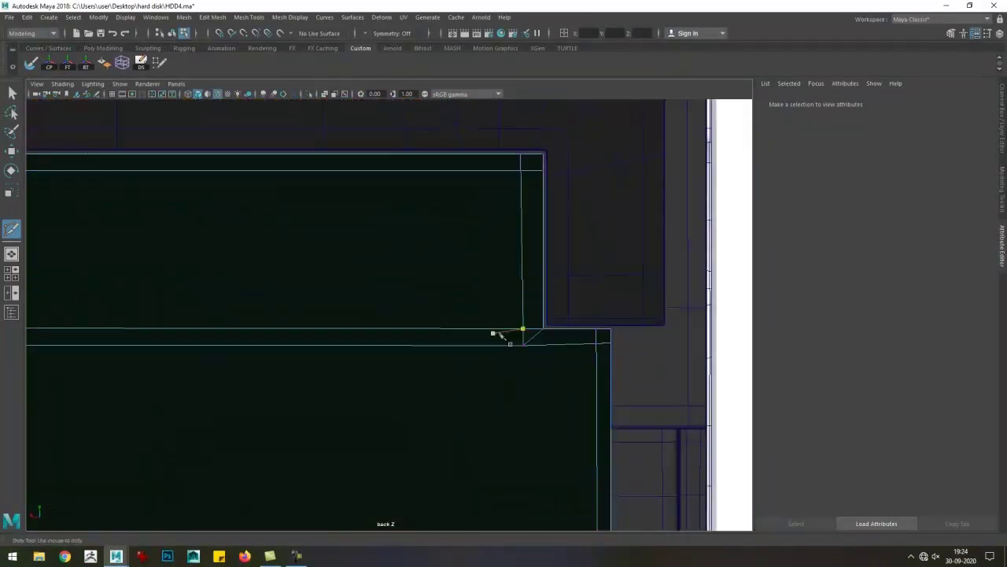
key("w")
left_click(535, 326)
left_click_drag(535, 326, 420, 349)
left_click(349, 378)
left_click(337, 367)
scroll("up", 3)
key("y")
scroll("down", 3)
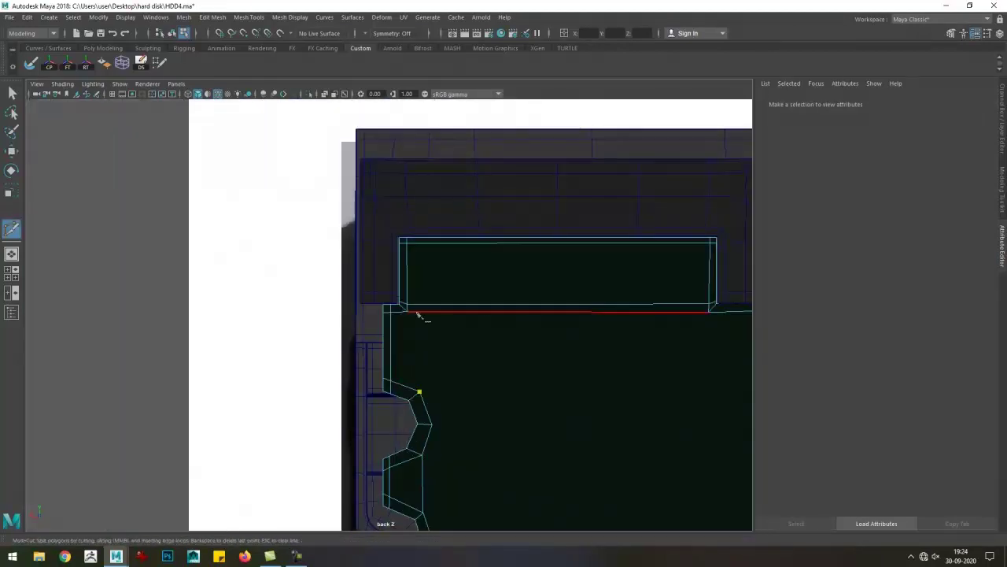
left_click_drag(418, 314, 329, 295)
scroll("down", 3)
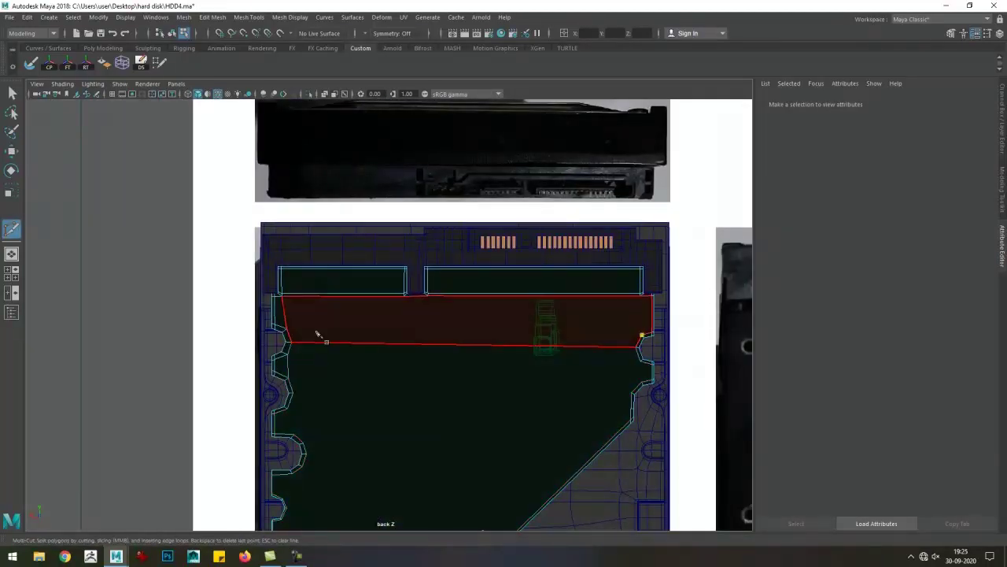
- Cut horizontal edges below the top slots, a vertical edge down the face, and one from the left notch
left_click(318, 334)
key("w")
scroll("up", 3)
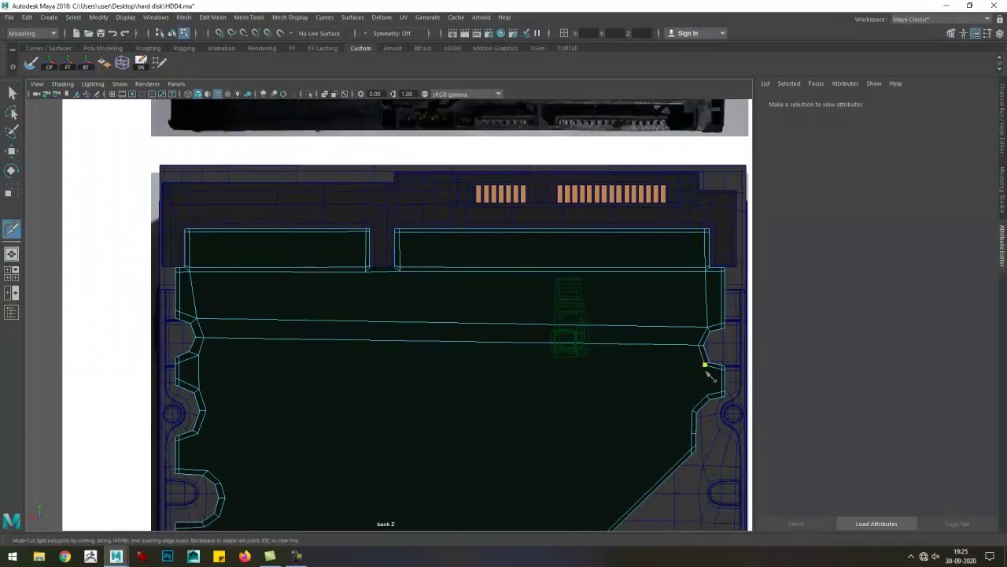
left_click_drag(522, 364, 573, 373)
left_click(573, 373)
scroll("up", 3)
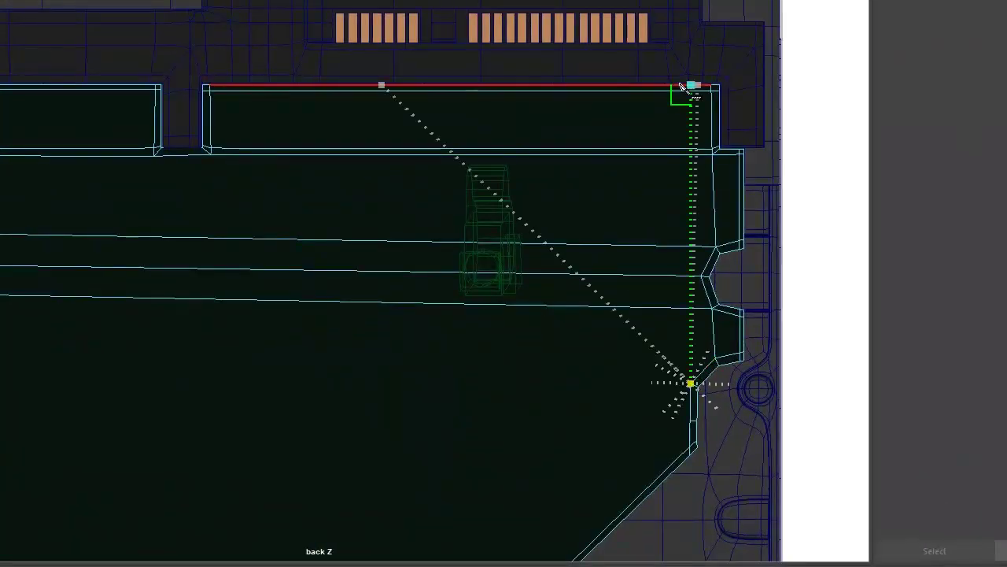
left_click_drag(681, 87, 110, 378)
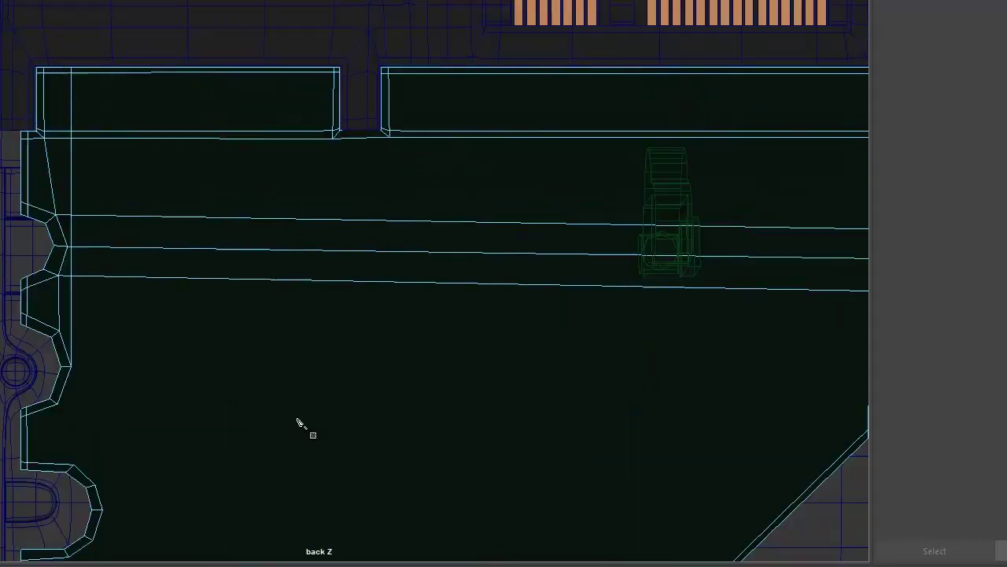
left_click_drag(299, 422, 509, 102)
left_click(507, 53)
scroll("down", 3)
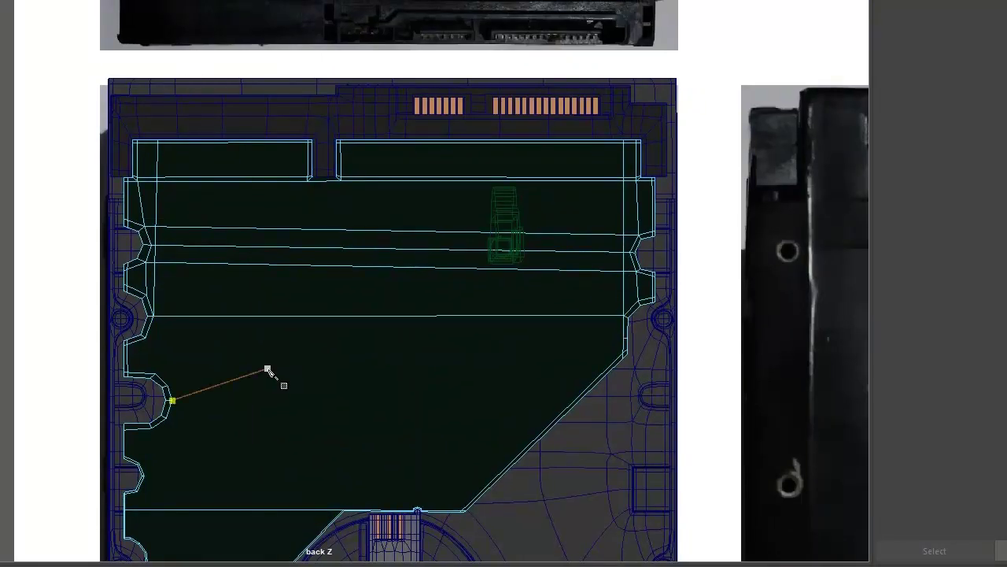
left_click(636, 314)
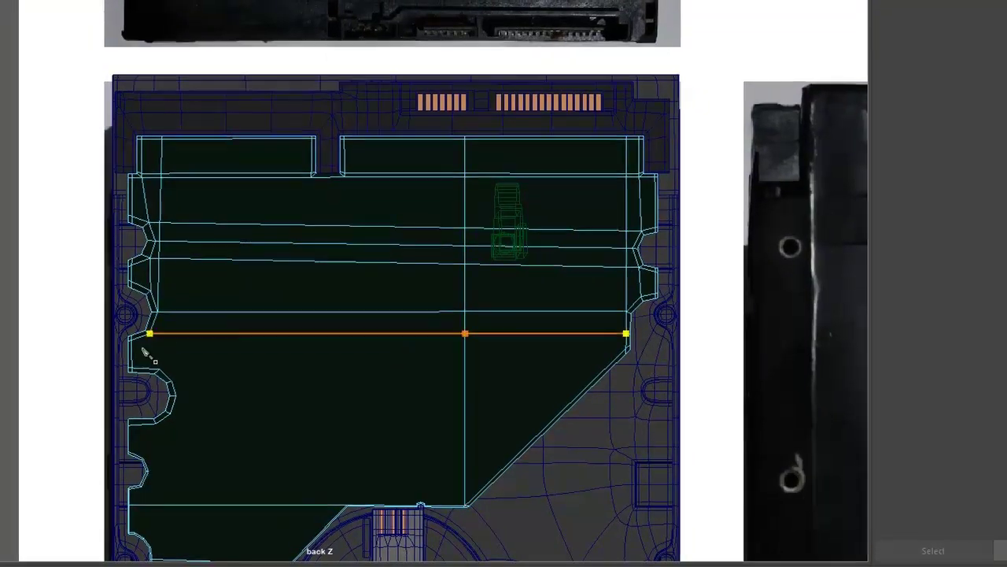
scroll("up", 3)
scroll("down", 3)
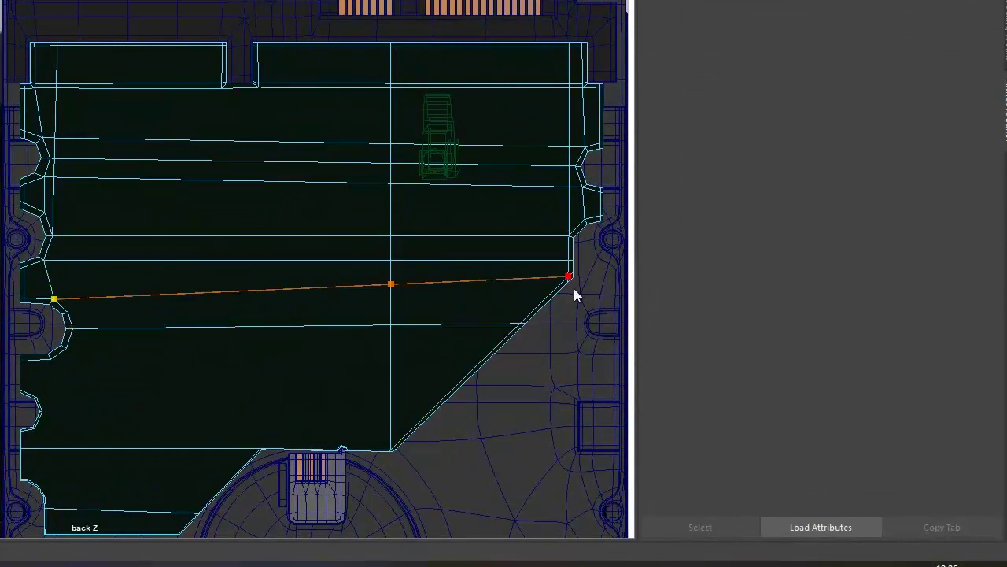
scroll("down", 3)
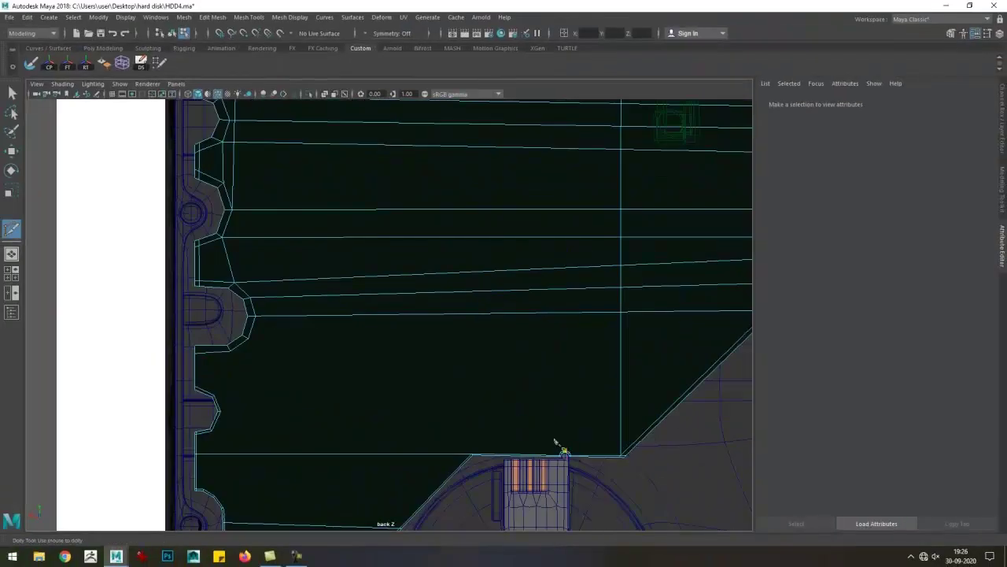
scroll("down", 3)
- Cut a vertical edge from top to bottom edge, and one from the lower-left notch to the inner vertical edge
left_click(463, 268)
left_click_drag(463, 268, 461, 370)
scroll("up", 3)
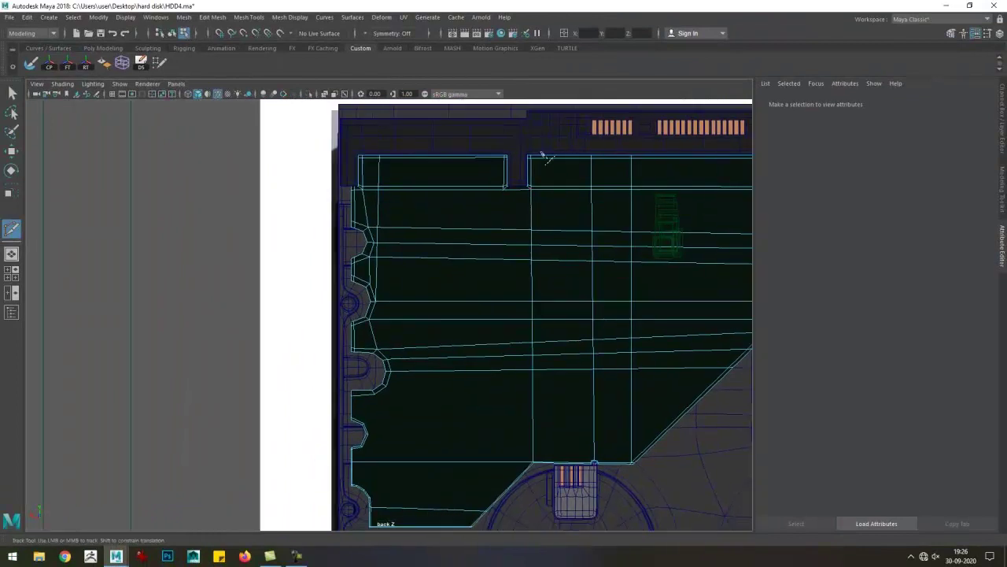
left_click(488, 477)
key("Return")
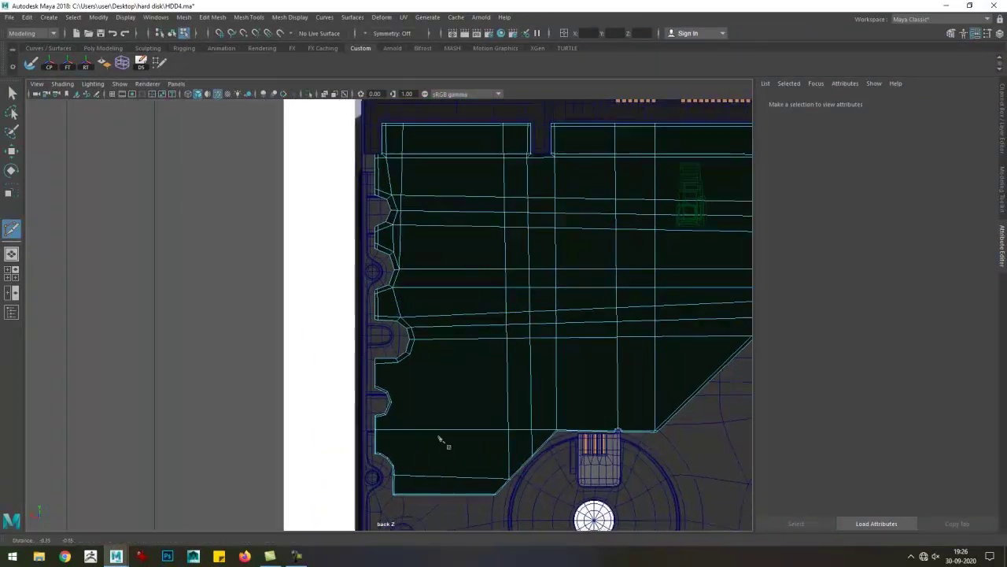
scroll("up", 3)
left_click(401, 373)
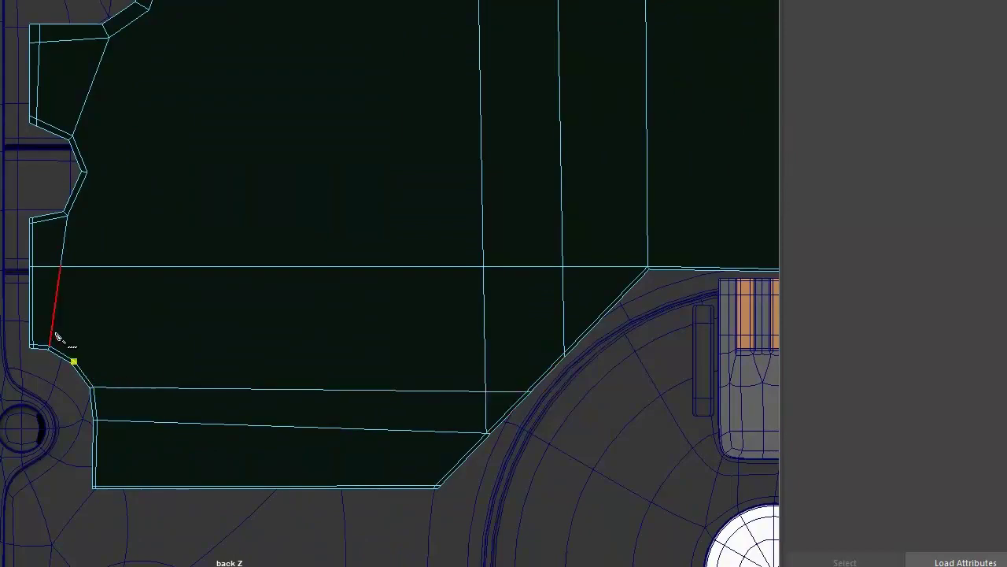
left_click_drag(150, 326, 219, 436)
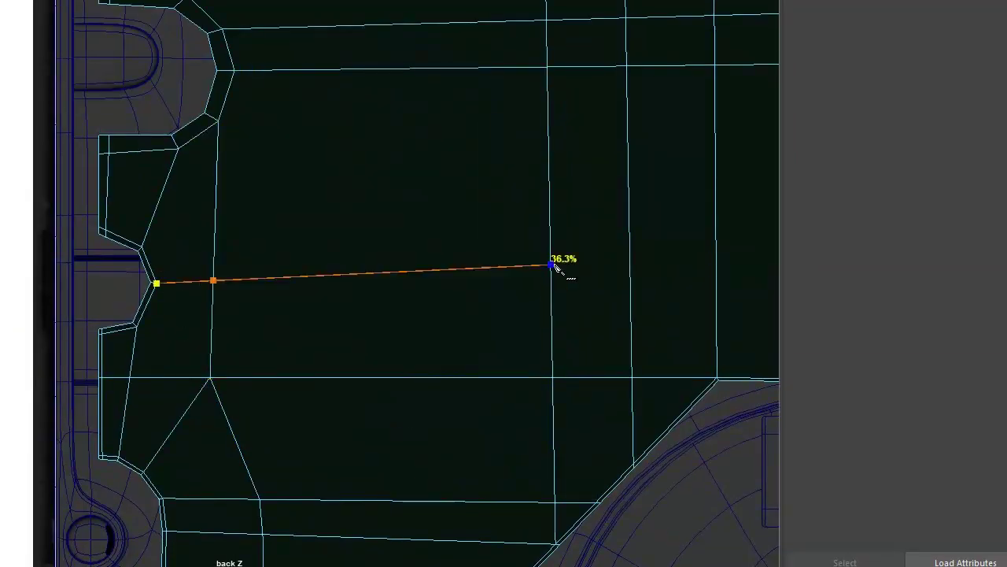
left_click(554, 267)
key("Return")
scroll("down", 3)
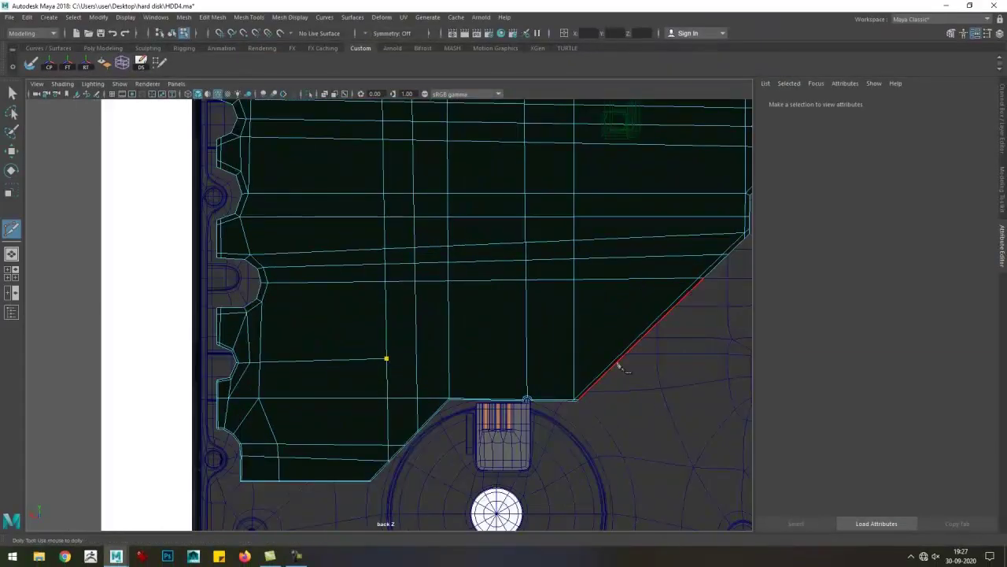
scroll("up", 3)
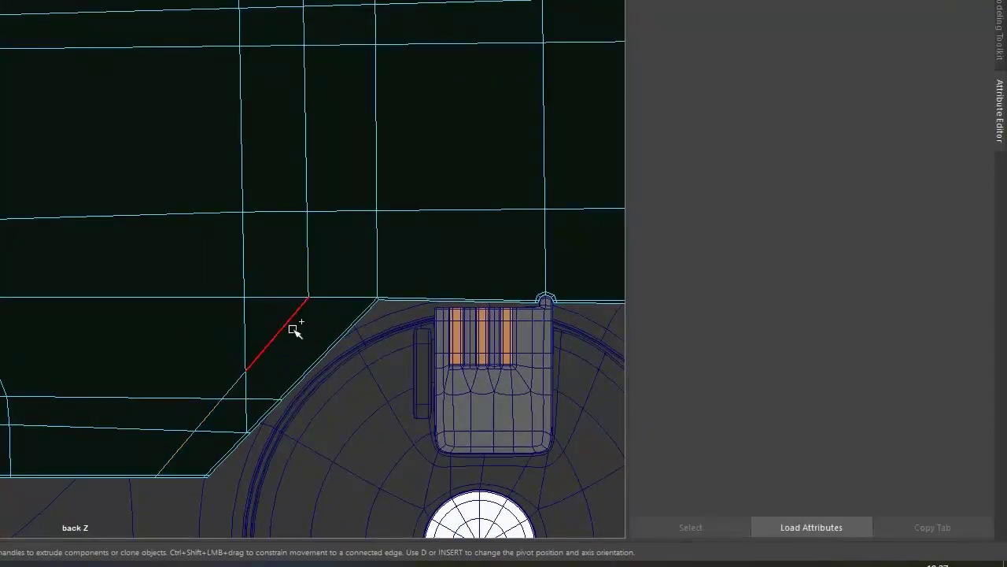
- Select the lower horizontal edge and cut a new edge near the base of the bottom bump
key("w")
left_click(402, 462)
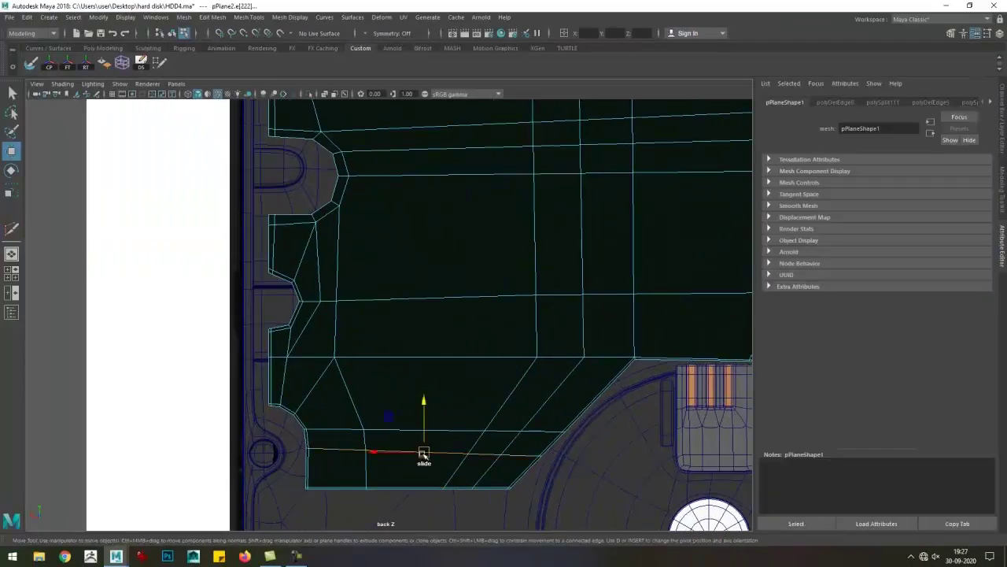
scroll("up", 3)
scroll("up", 3)
scroll("up", 3)
left_click_drag(528, 461, 555, 422)
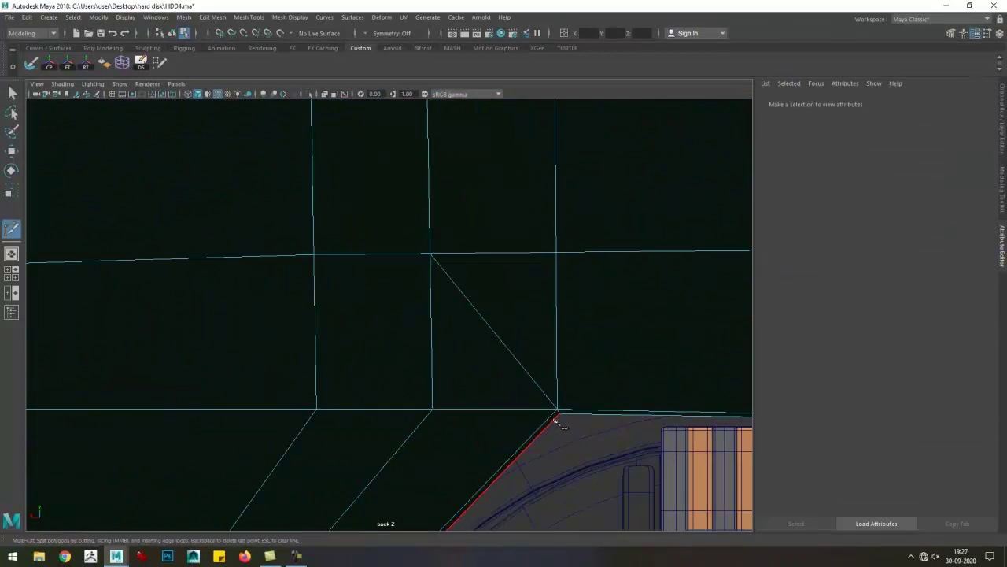
left_click(569, 414)
key("Return")
scroll("down", 3)
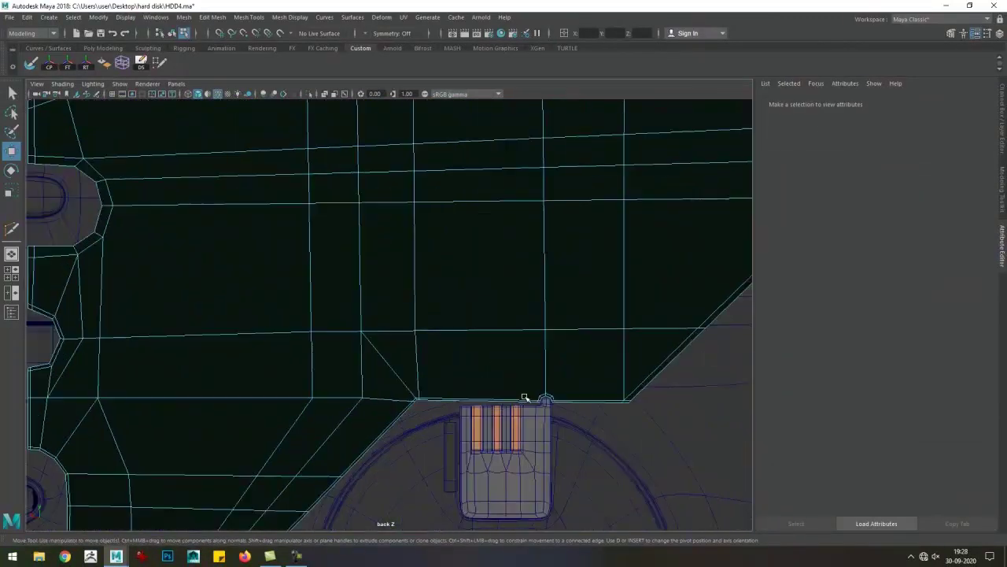
scroll("up", 3)
- Cut an edge from the small round bump upward, then start a vertical cut from the top slot edge
left_click(465, 405)
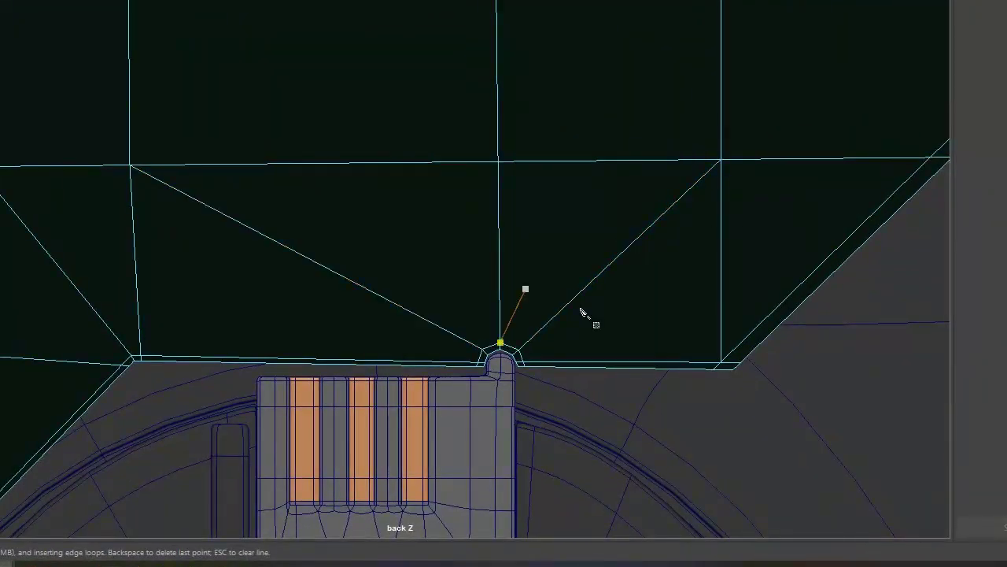
left_click(690, 364)
scroll("down", 3)
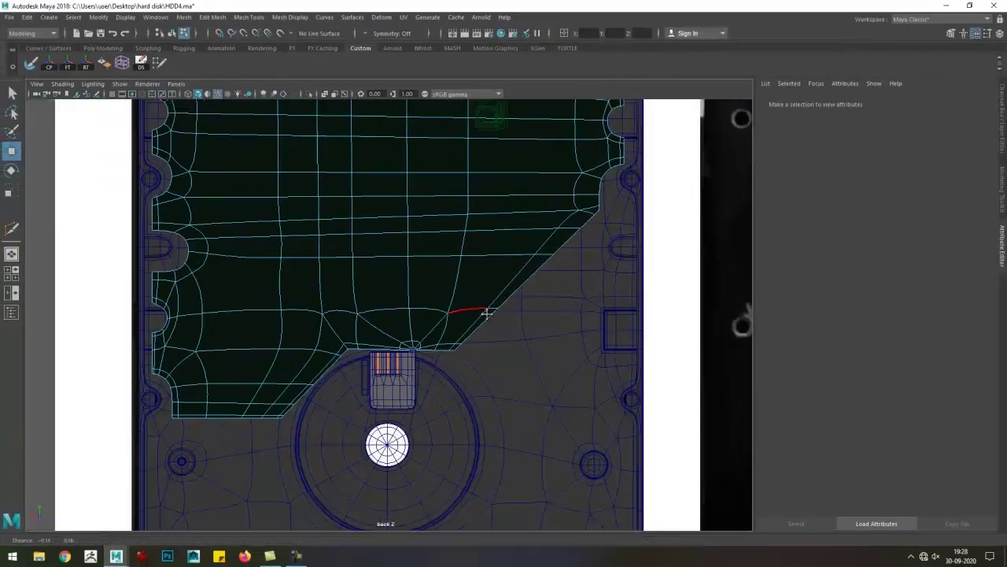
key("w")
left_click_drag(519, 400, 500, 446)
key("ctrl+shift+x")
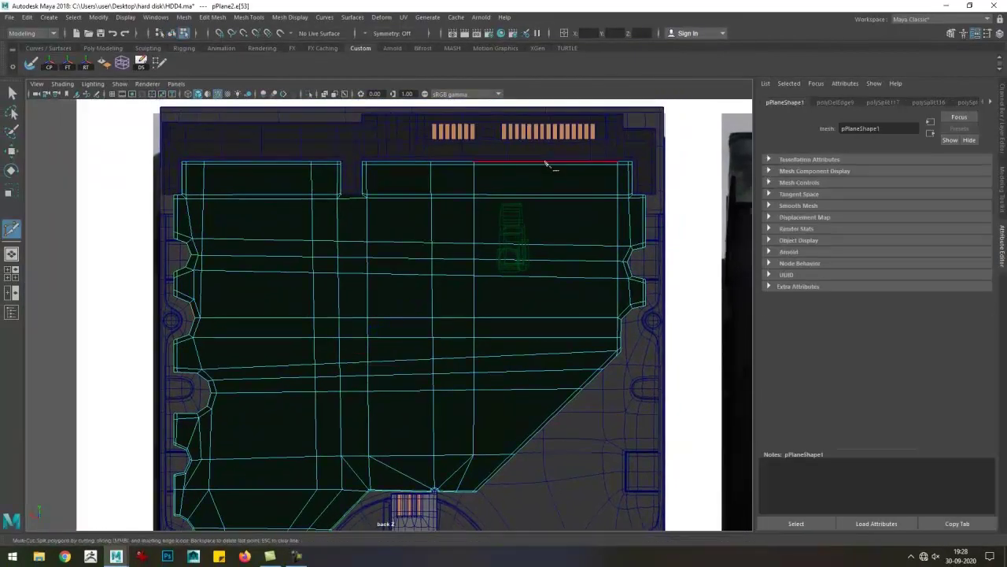
left_click(550, 389)
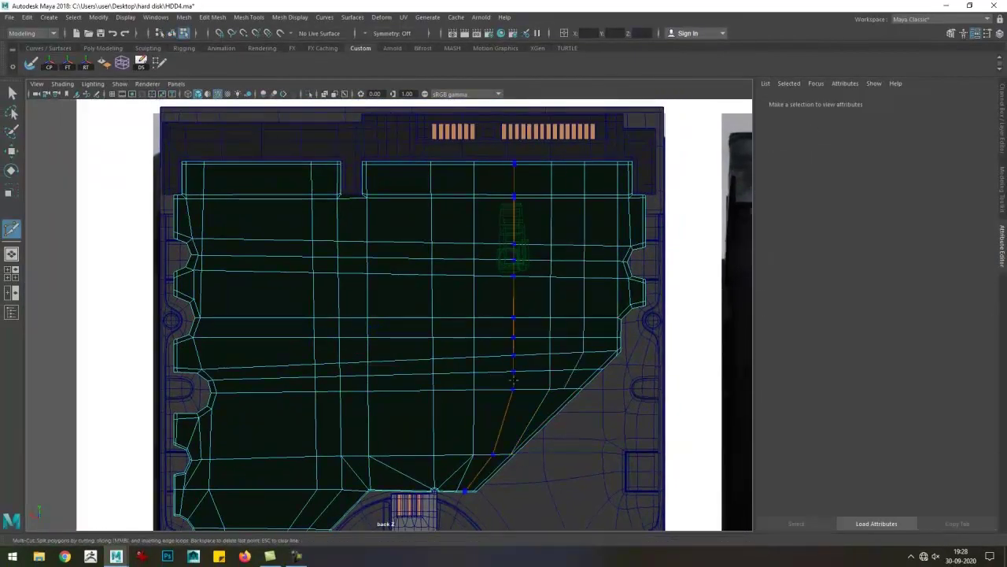
scroll("up", 3)
scroll("down", 3)
left_click_drag(506, 401, 510, 340)
- Finish the vertical cut lower down and insert another cut across the board along its left edge
left_click(500, 338)
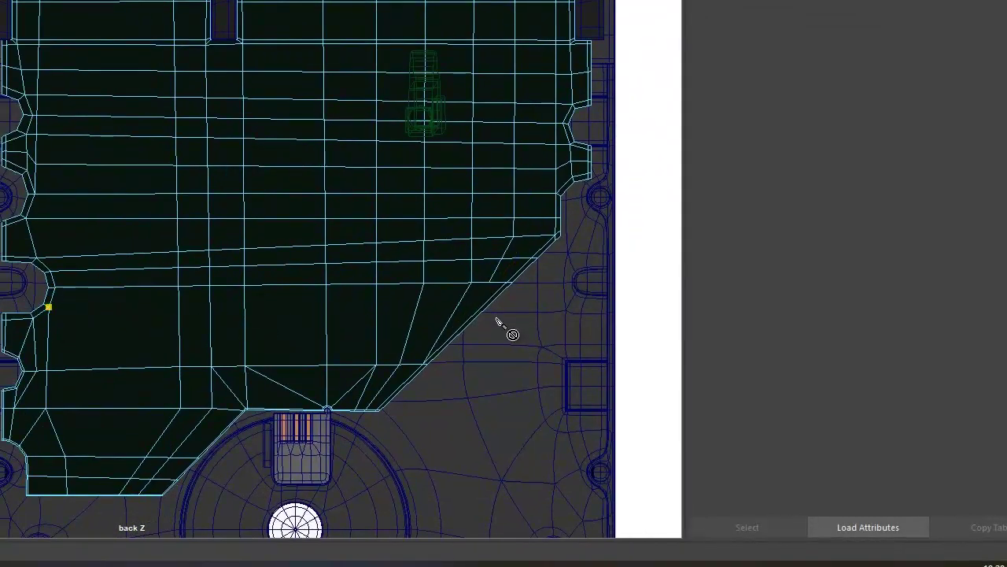
scroll("up", 3)
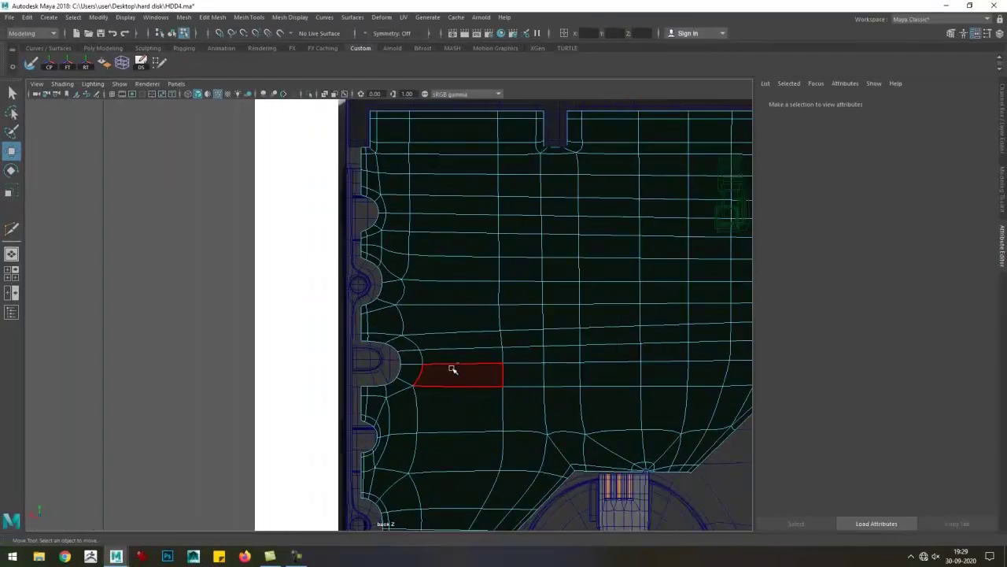
key("w")
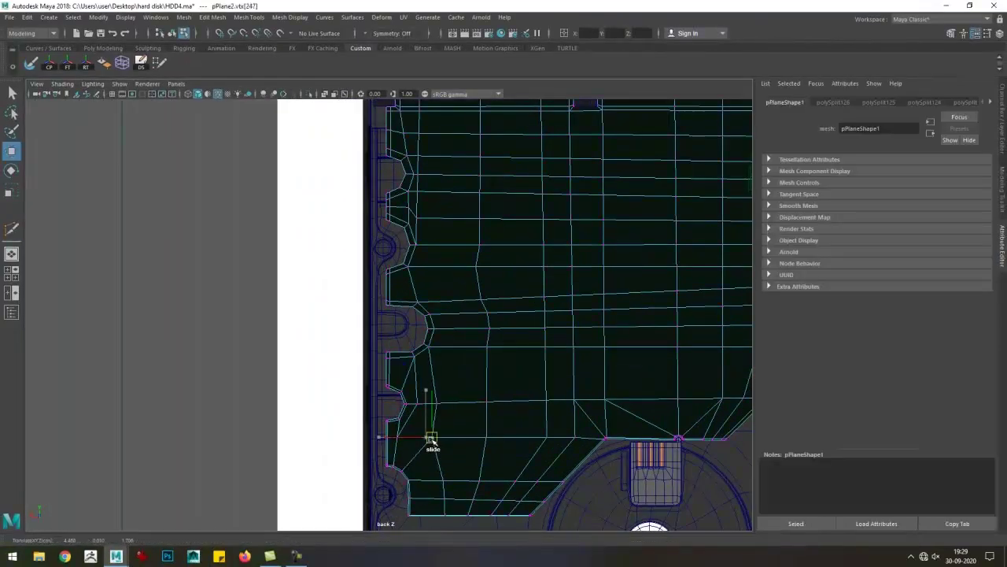
scroll("down", 3)
scroll("up", 3)
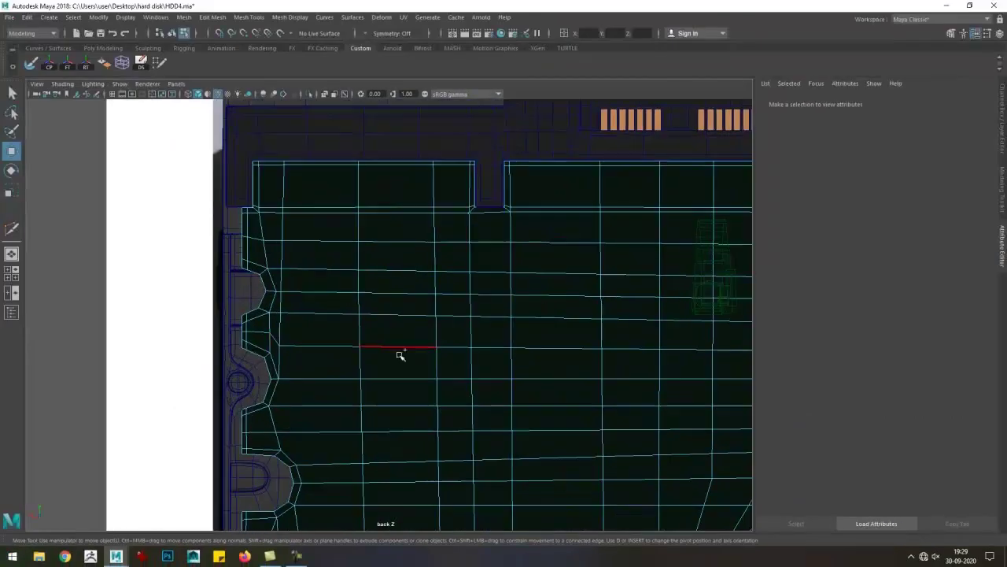
left_click_drag(684, 355, 367, 349)
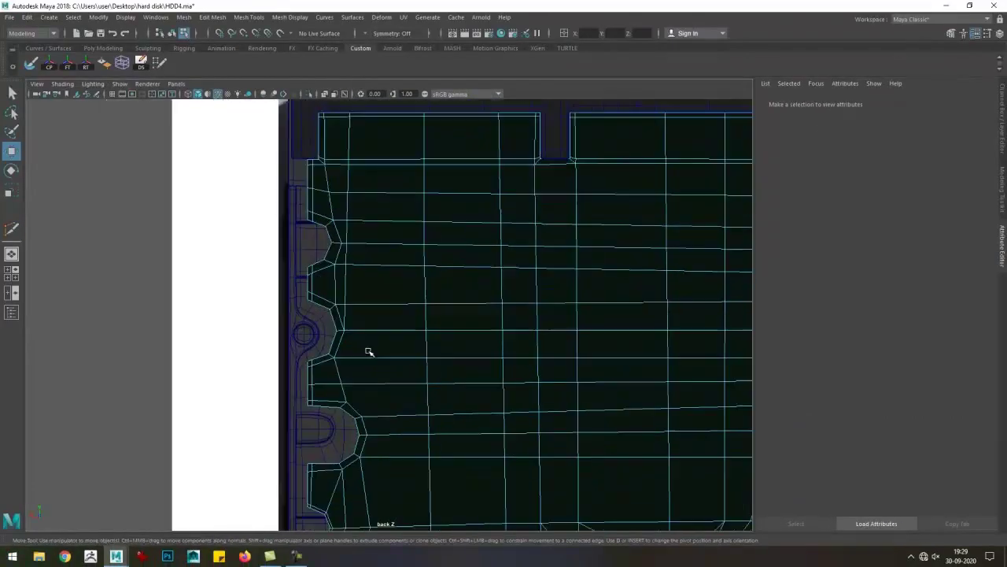
scroll("up", 3)
left_click(418, 146)
key("w")
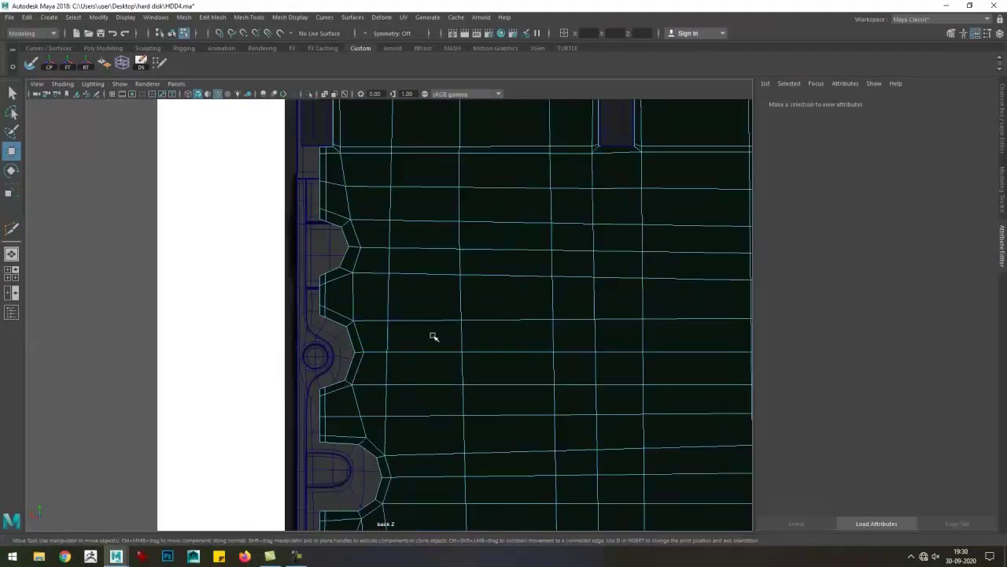
scroll("down", 3)
- Select the board mesh and toggle between Multi-Cut and Move to prepare further cuts
left_click(451, 425)
left_click_drag(450, 426, 426, 441)
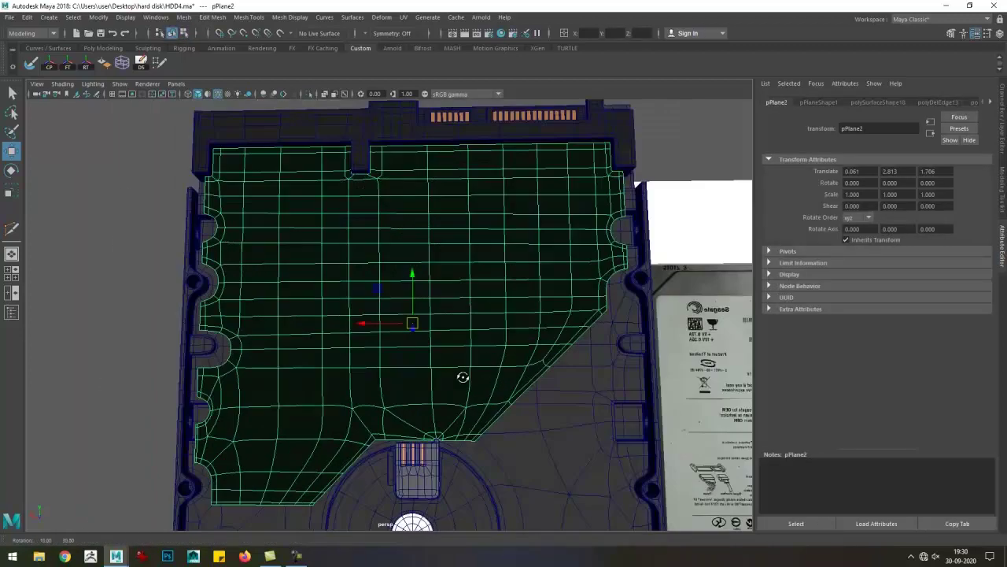
scroll("up", 3)
key("w")
key("y")
key("w")
scroll("down", 3)
scroll("up", 3)
scroll("up", 3)
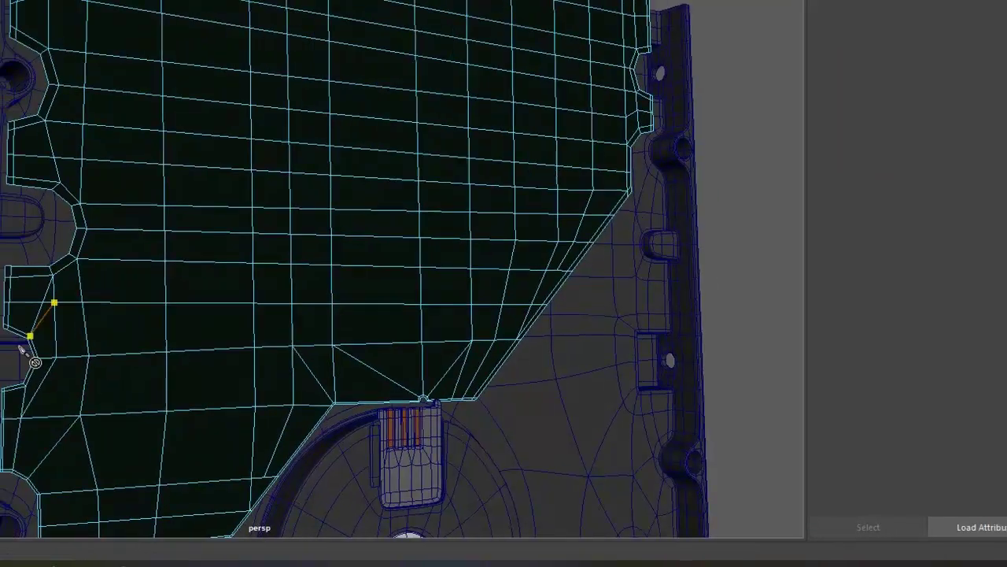
scroll("down", 3)
scroll("down", 3)
- Cut a new edge near the diagonal corner and frame a vertex there to check it
left_click(394, 319)
left_click(394, 319)
left_click(393, 319)
scroll("up", 3)
scroll("up", 3)
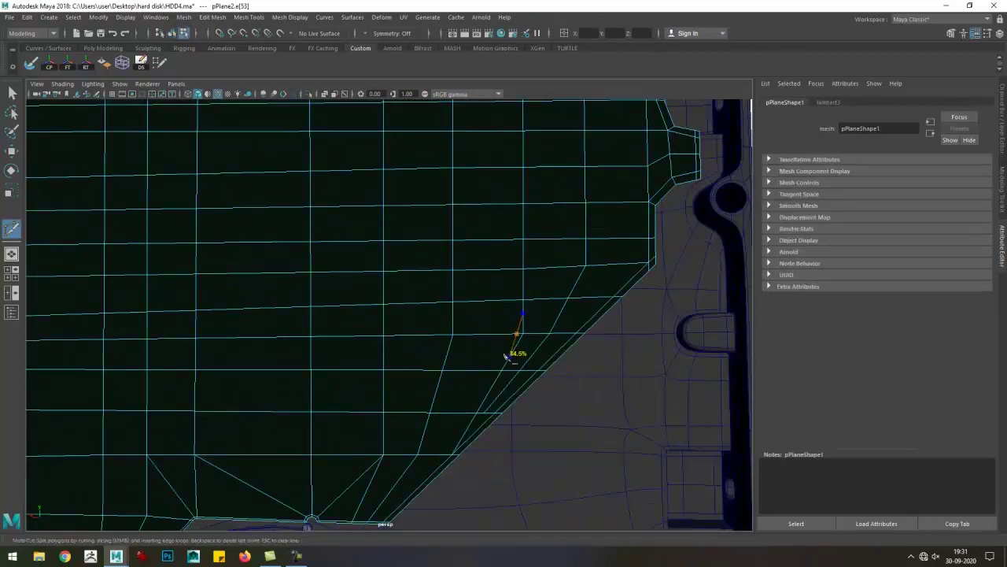
left_click_drag(530, 310, 592, 245)
key("w")
left_click(451, 331)
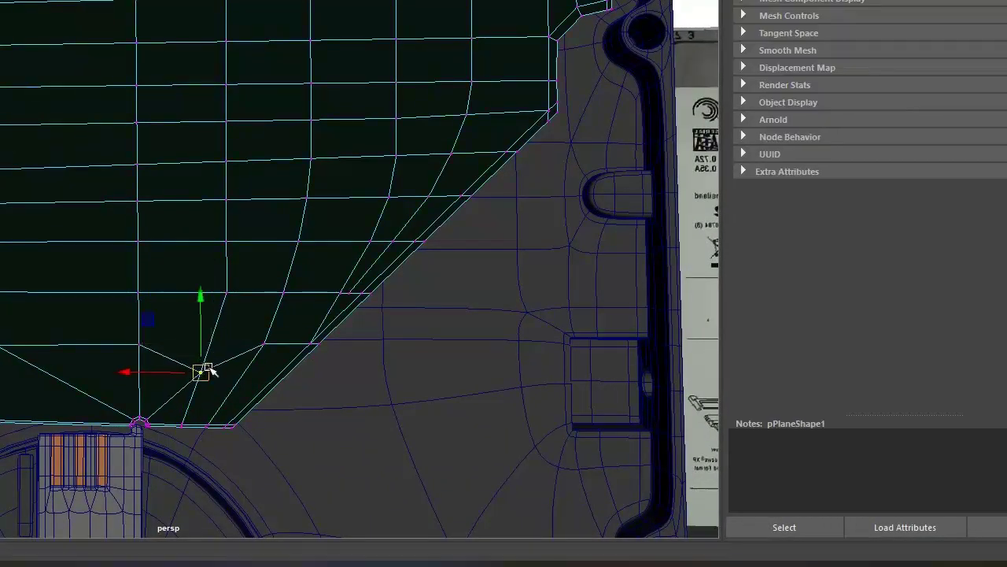
key("f")
scroll("down", 3)
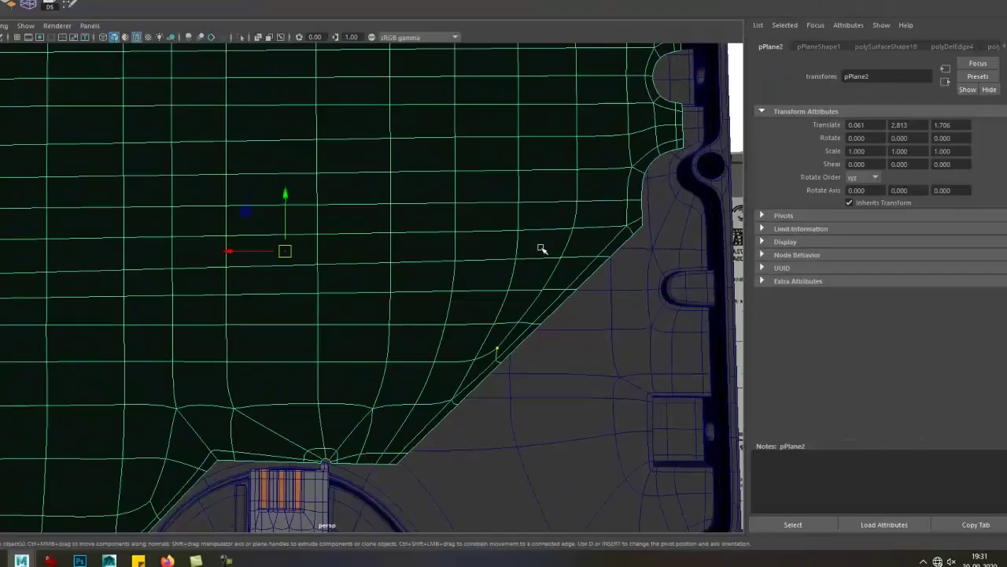
left_click(345, 312)
- Select the vertices around each left-edge notch and slide them along their edges to fit the outlines
scroll("up", 3)
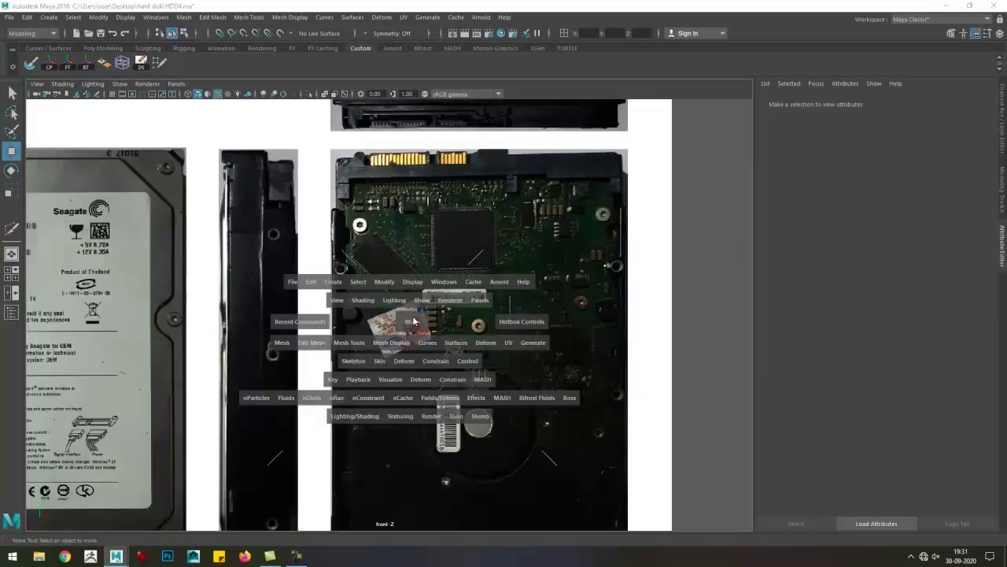
left_click_drag(359, 291, 479, 387)
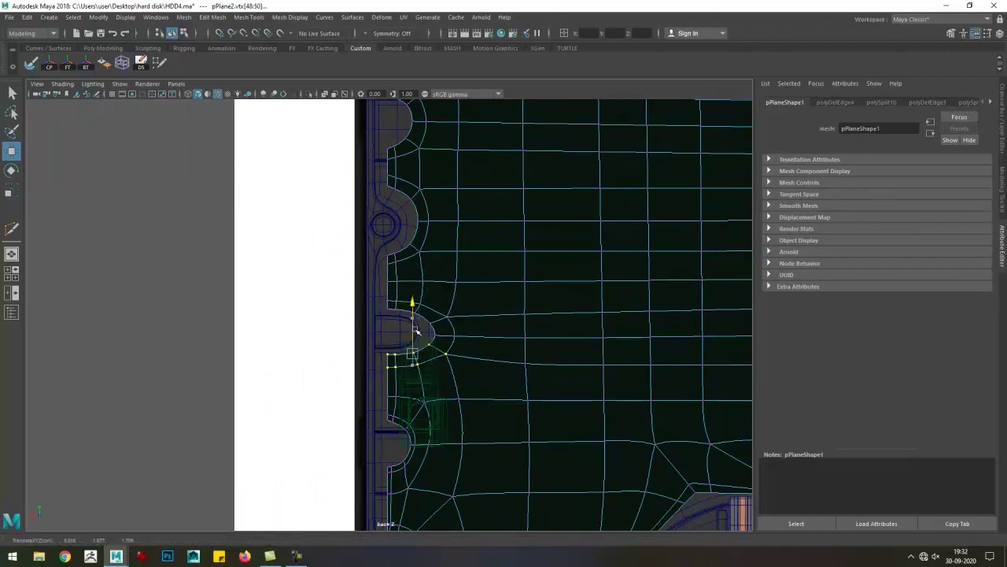
scroll("up", 3)
left_click_drag(361, 261, 497, 362)
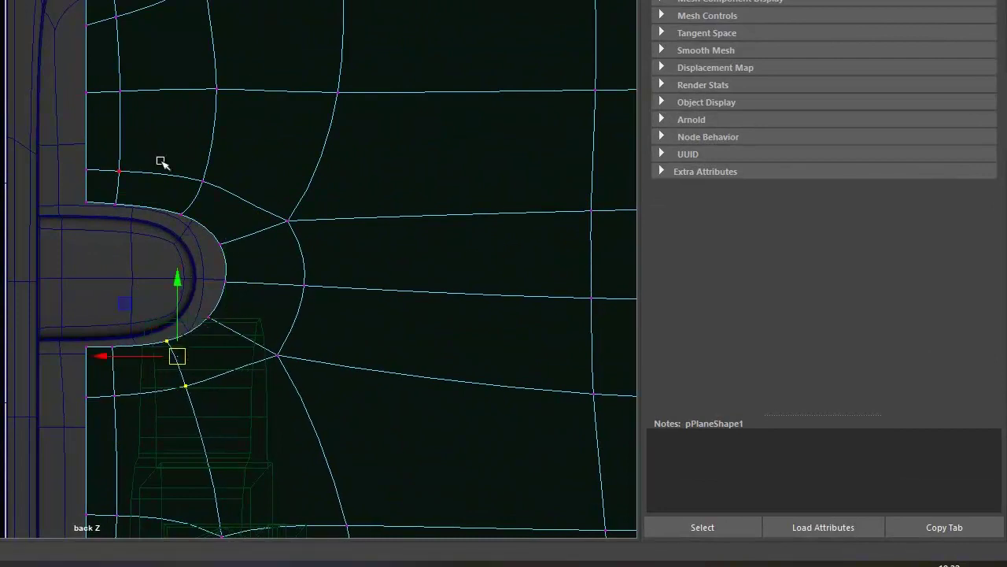
left_click_drag(302, 220, 272, 293)
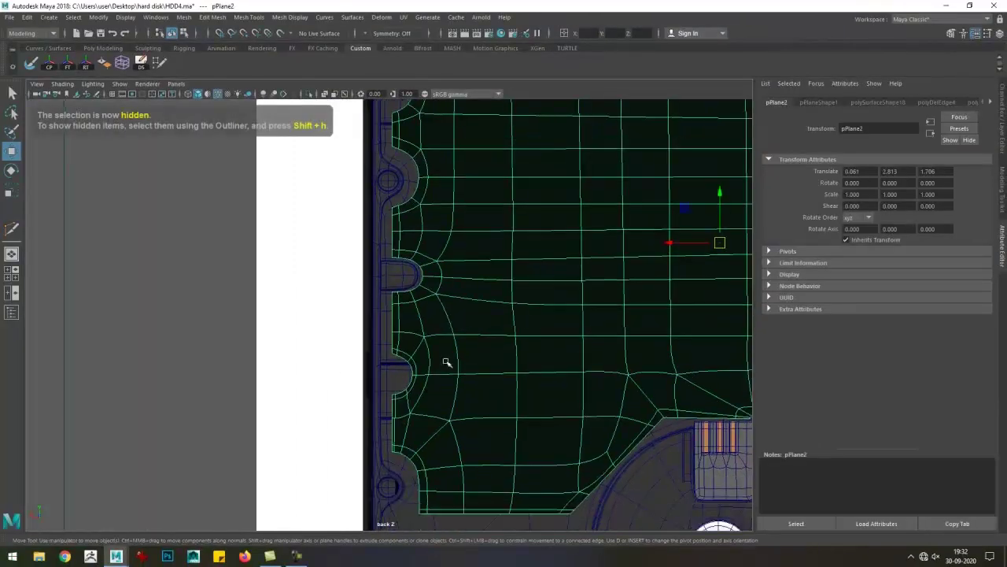
scroll("up", 3)
left_click_drag(317, 277, 437, 431)
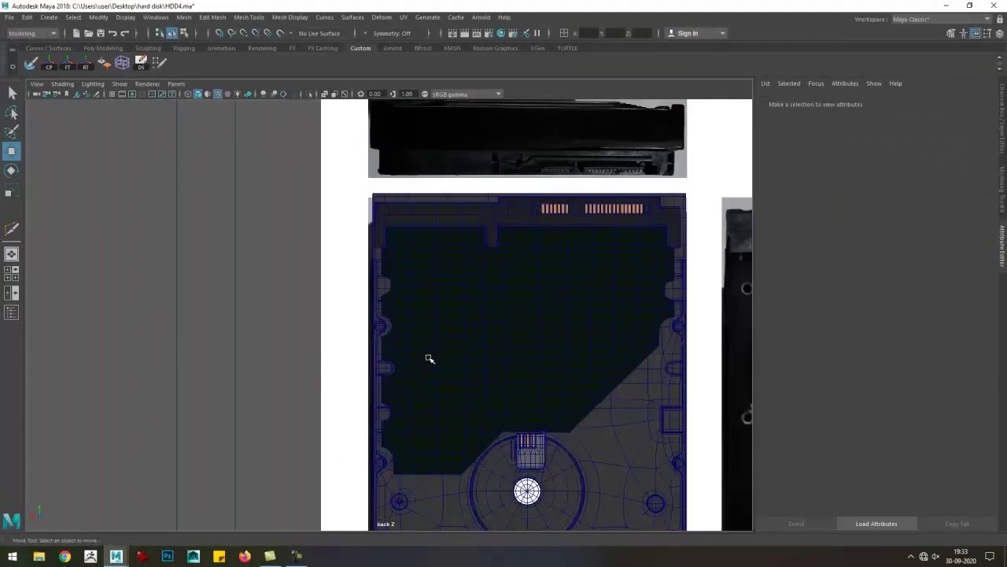
- Switch to shaded perspective view and extrude the board faces for thickness
key("5")
key("space")
key("ctrl+e")
- Inspect the extruded board's thickness in isolation, then bring the reference images back
left_click_drag(413, 371, 400, 344)
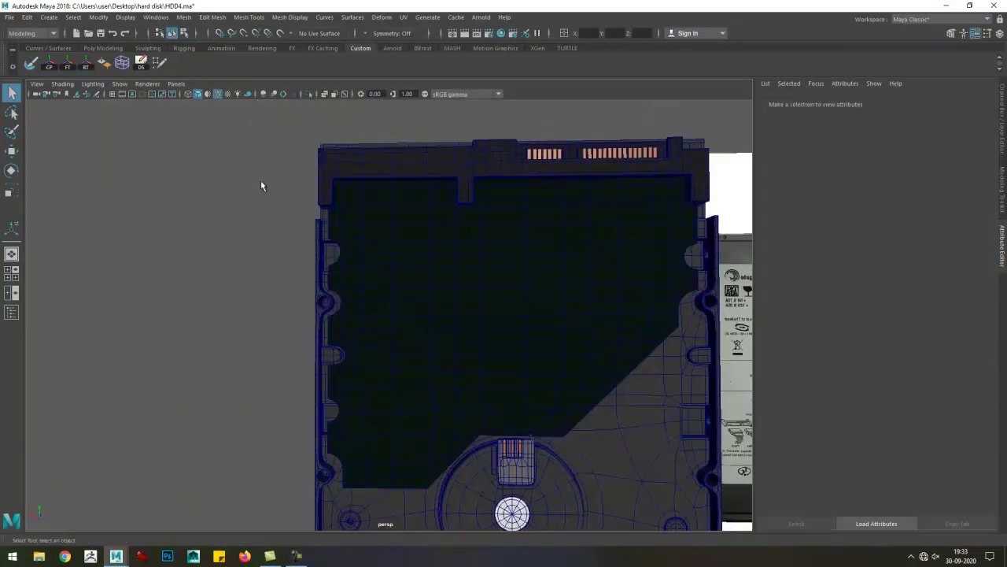
key("ctrl+1")
left_click_drag(259, 181, 417, 322)
left_click_drag(313, 358, 447, 370)
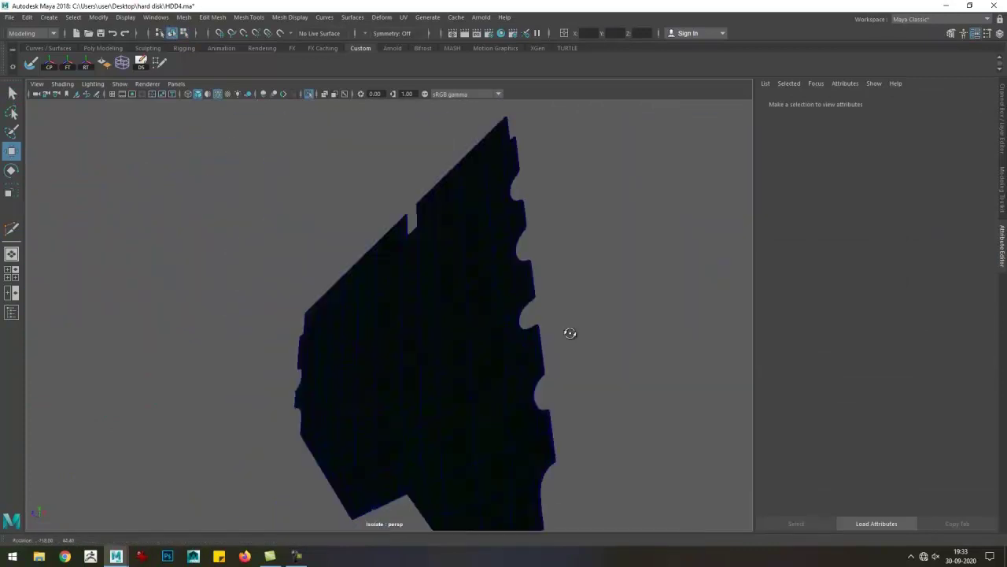
key("w")
key("ctrl+1")
left_click_drag(423, 320, 427, 333)
- Select the circuit-board reference image and view it from the back in wireframe
left_click(428, 333)
key("space")
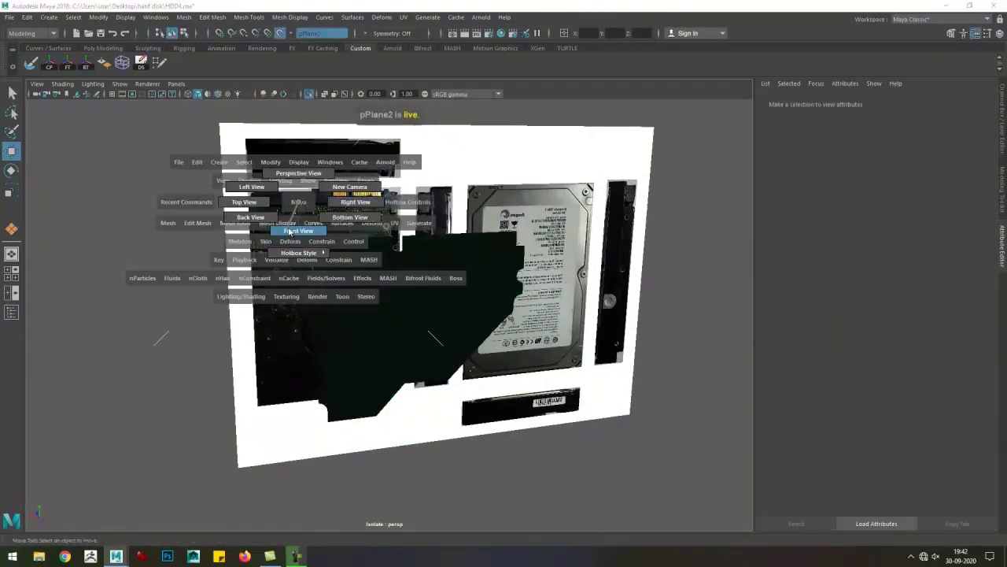
scroll("up", 3)
key("4")
scroll("up", 3)
scroll("up", 3)
key("y")
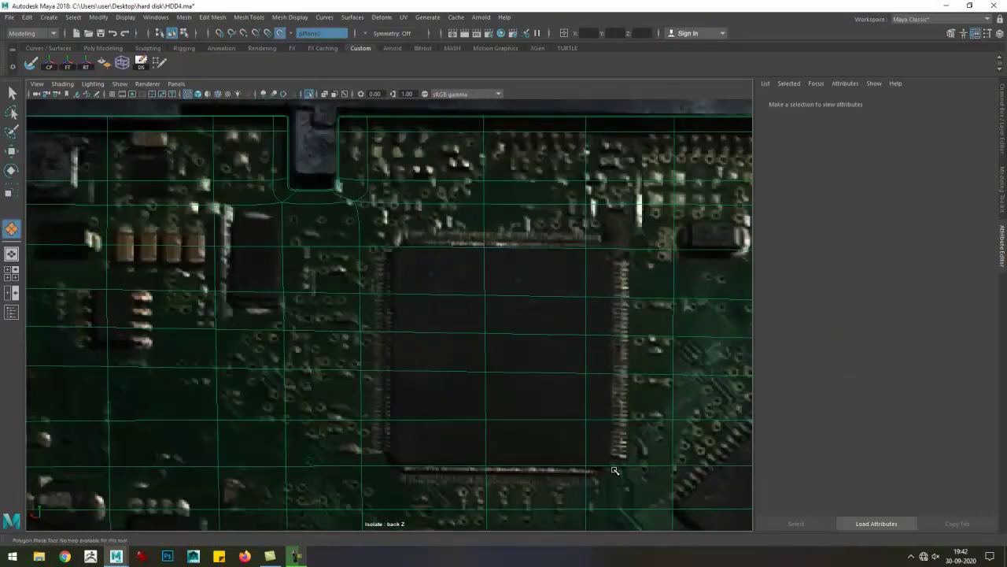
- Draw flat planes over a board component, a capacitor and a chip, positioning them over the image
left_click(614, 470)
scroll("down", 3)
scroll("up", 3)
scroll("up", 3)
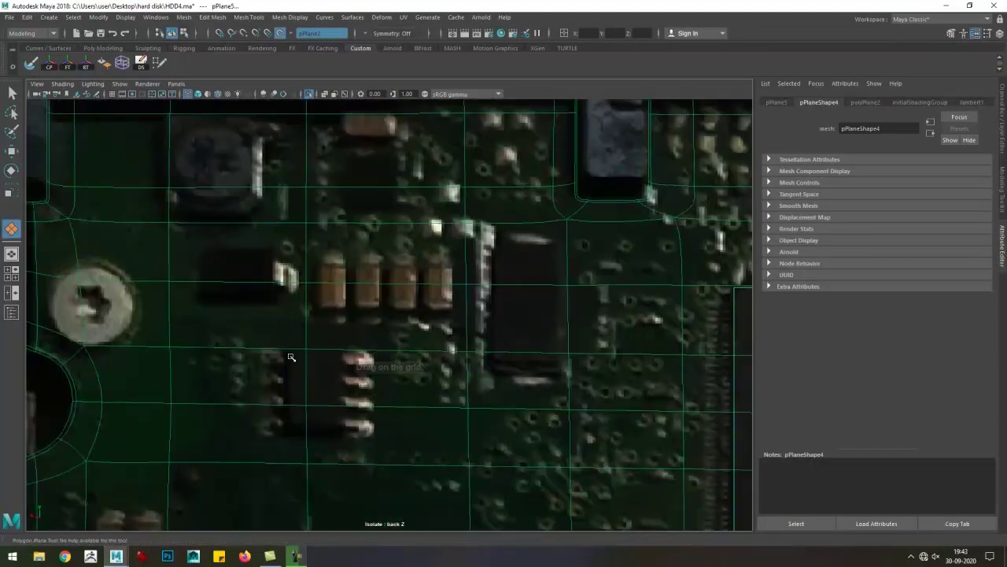
left_click_drag(462, 374, 393, 423)
key("y")
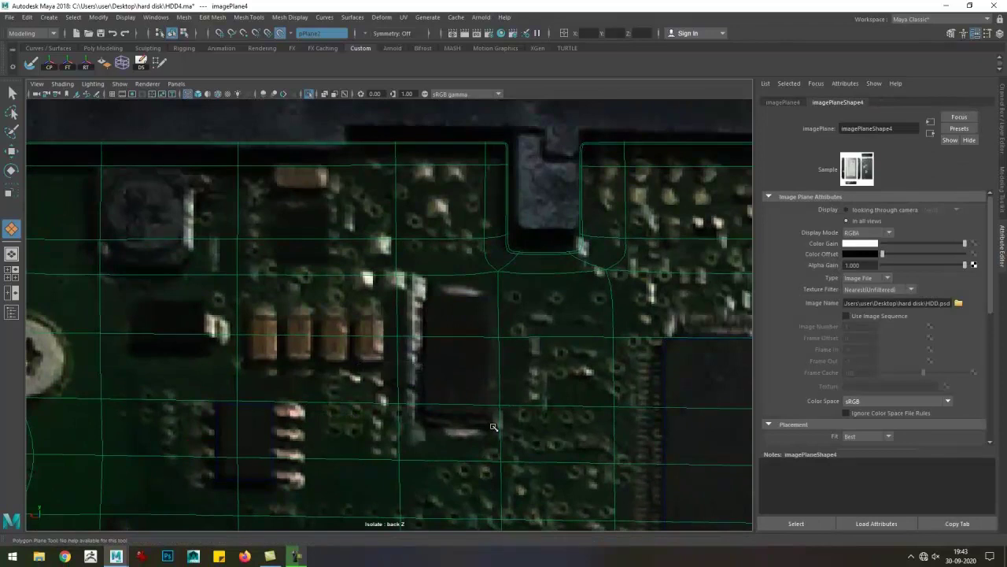
left_click(493, 426)
left_click_drag(493, 426, 622, 436)
key("ctrl+z")
left_click_drag(374, 329, 402, 365)
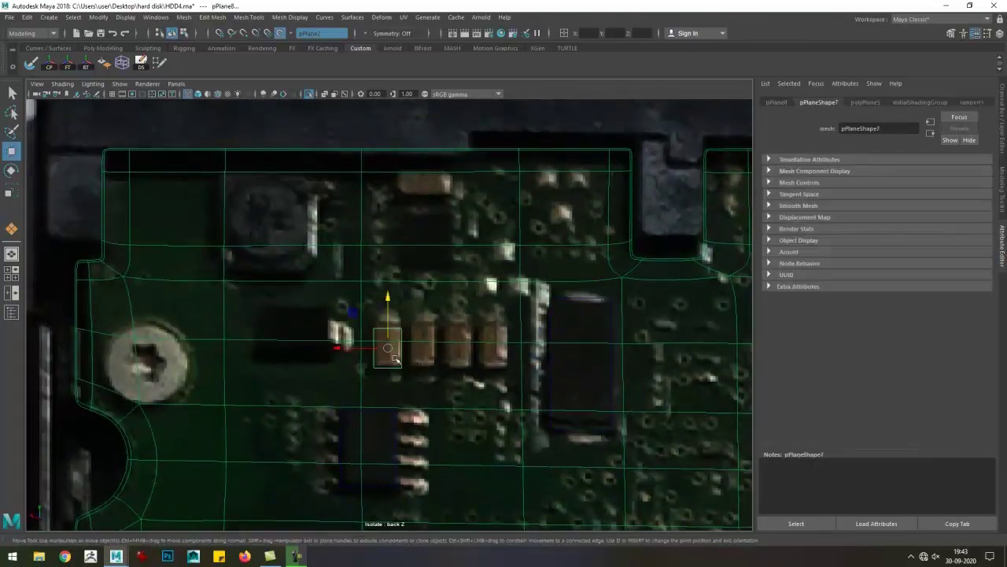
left_click_drag(380, 350, 447, 352)
left_click(352, 324)
left_click_drag(395, 352, 325, 310)
scroll("down", 3)
- Add planes over two small components and the chip next to the label
left_click_drag(472, 276, 551, 315)
scroll("up", 3)
left_click_drag(575, 426, 522, 392)
left_click_drag(373, 290, 382, 312)
scroll("down", 3)
scroll("up", 3)
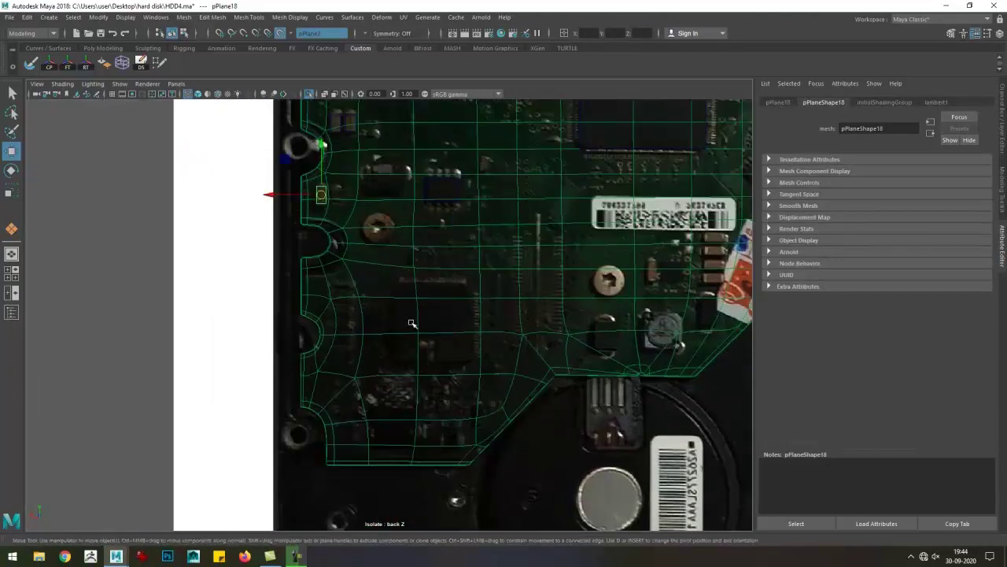
scroll("up", 3)
left_click_drag(535, 315, 562, 333)
scroll("down", 3)
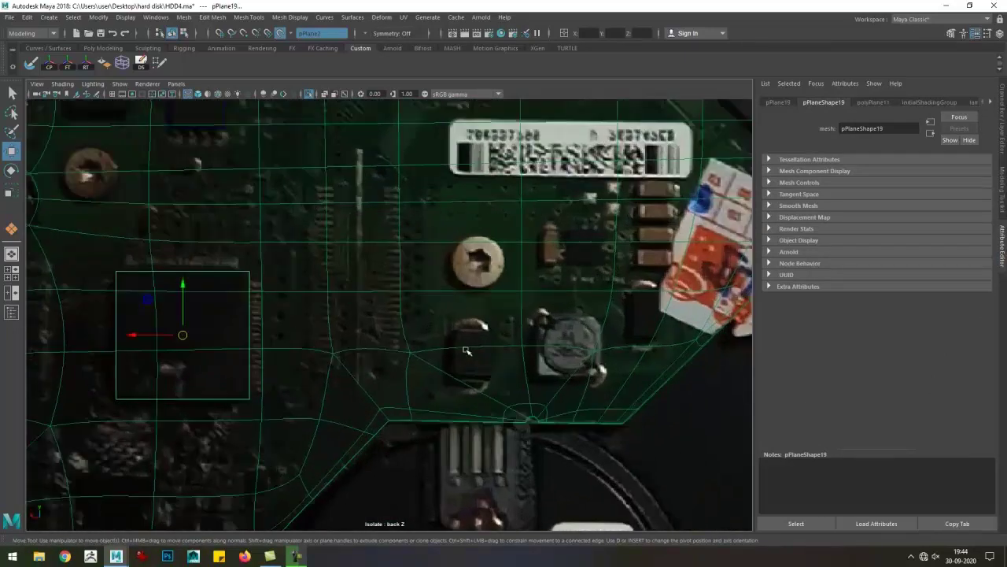
scroll("up", 3)
left_click(488, 277)
key("y")
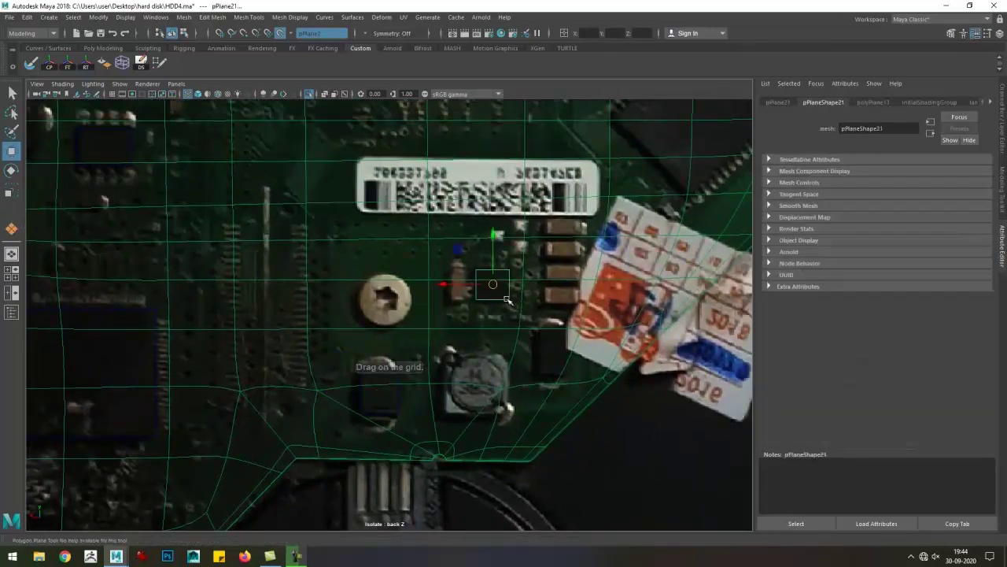
- Cover the capacitors beside the label with planes, duplicating one, and draw a wide plane over a component
left_click_drag(587, 239, 547, 223)
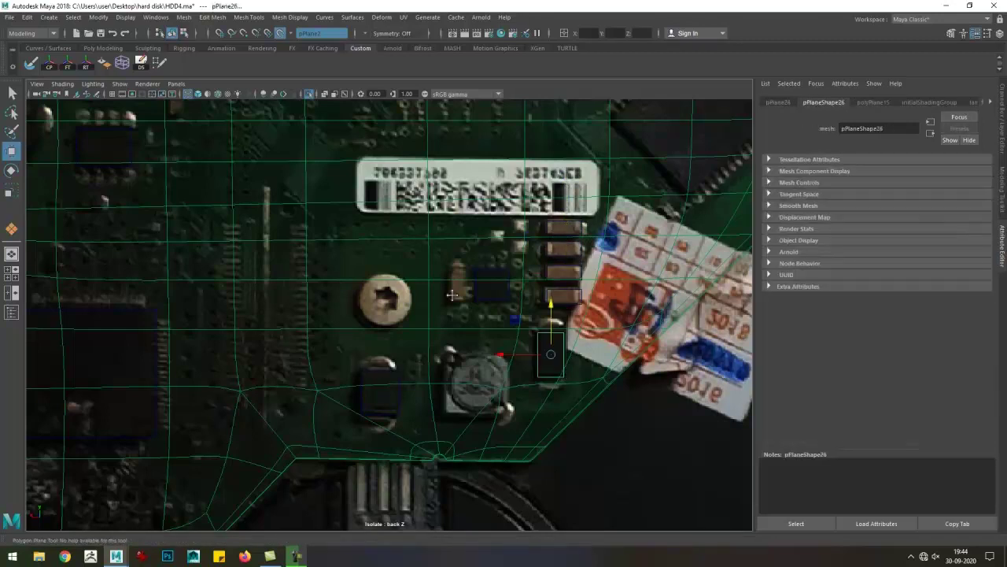
scroll("up", 3)
scroll("up", 3)
left_click_drag(453, 273, 508, 304)
scroll("up", 3)
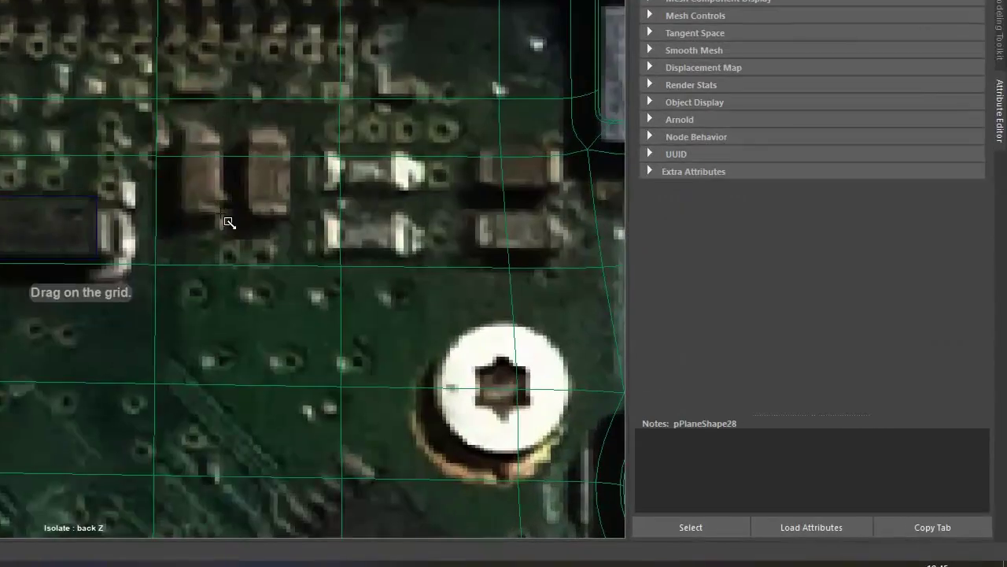
left_click_drag(139, 178, 288, 229)
key("g")
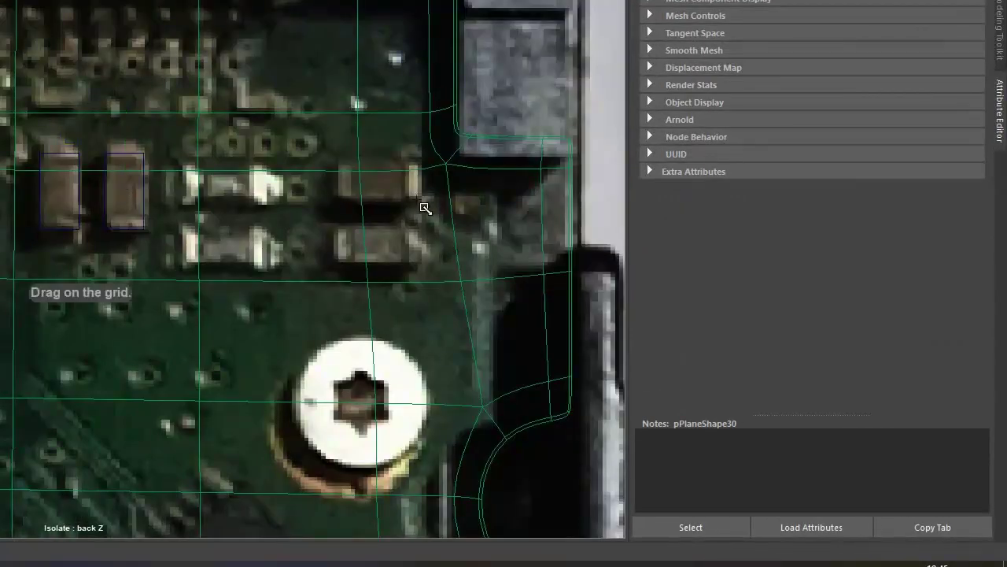
left_click_drag(420, 207, 339, 167)
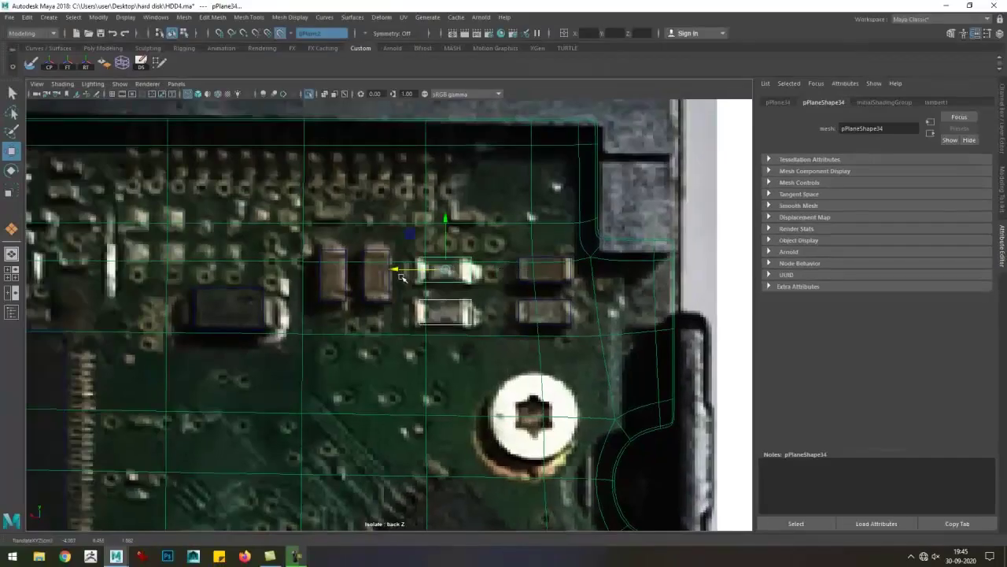
scroll("down", 3)
scroll("up", 3)
- Trace a four-corner polygon outline over the tilted square chip beside the screw
left_click(431, 360)
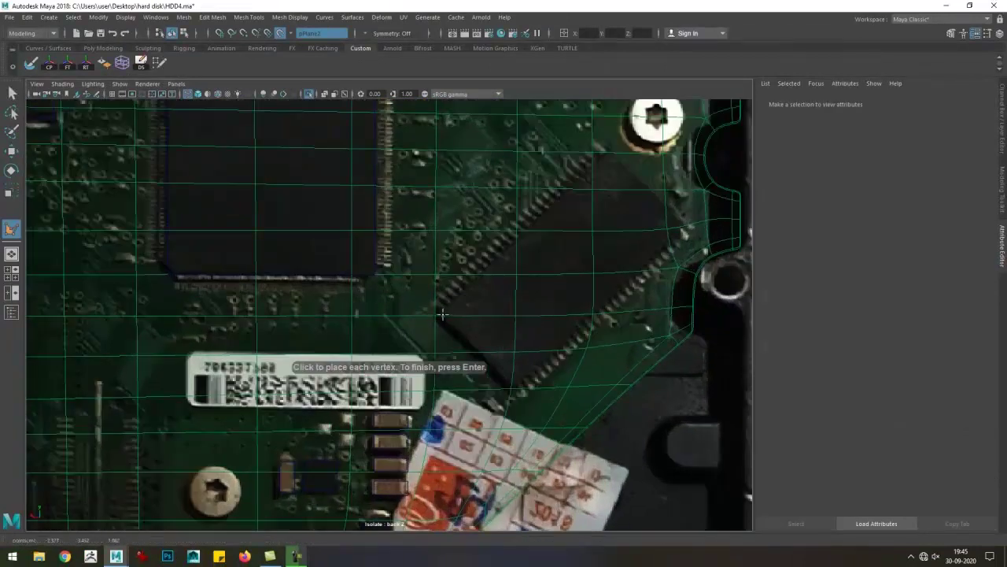
scroll("up", 3)
scroll("up", 3)
scroll("up", 3)
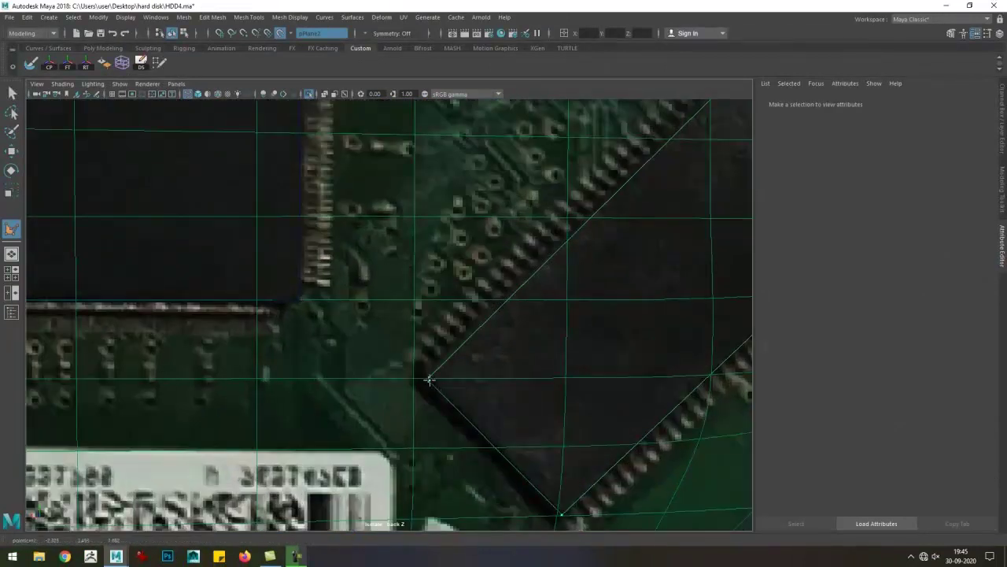
key("Return")
scroll("up", 3)
left_click(531, 268)
scroll("down", 3)
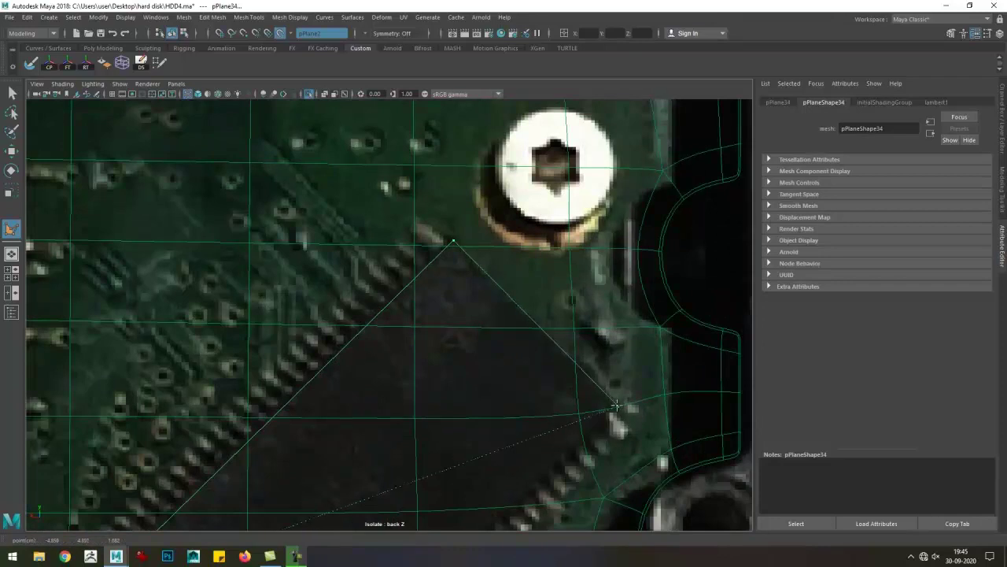
left_click(617, 406)
left_click_drag(617, 406, 403, 426)
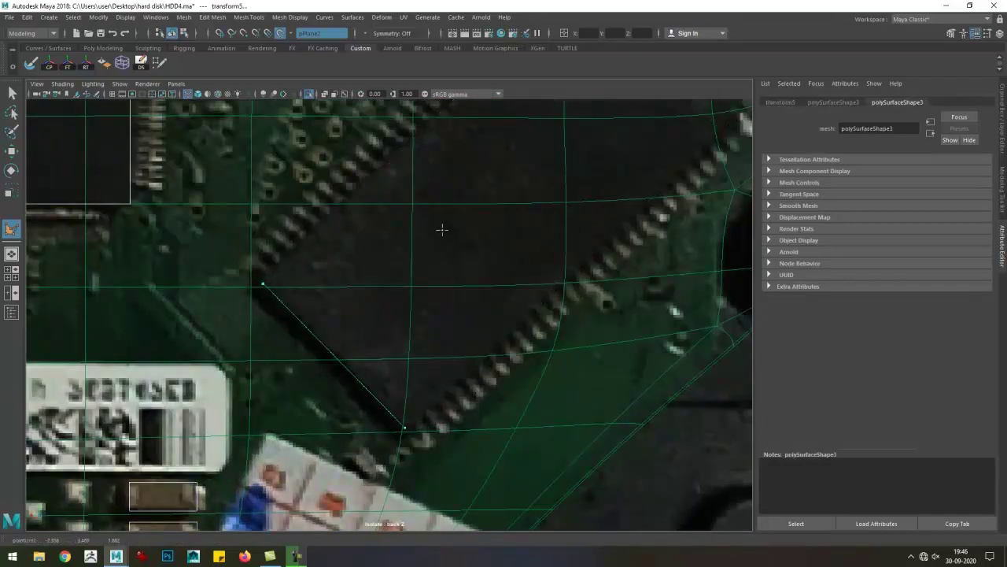
left_click(262, 281)
left_click_drag(262, 281, 538, 371)
left_click(602, 432)
key("Return")
- Put the new face into Edge mode and return to the perspective camera
scroll("down", 3)
scroll("up", 3)
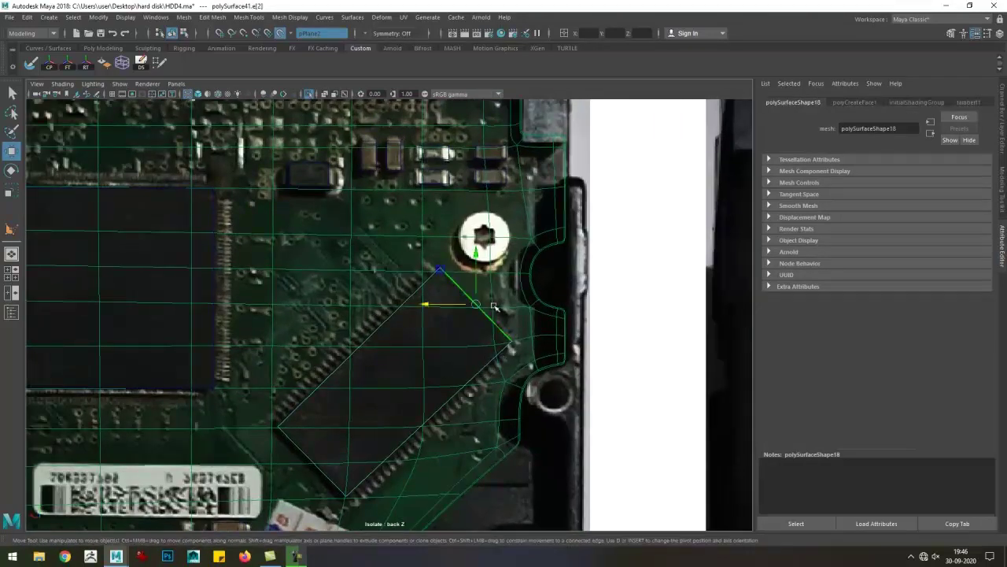
right_click(482, 311)
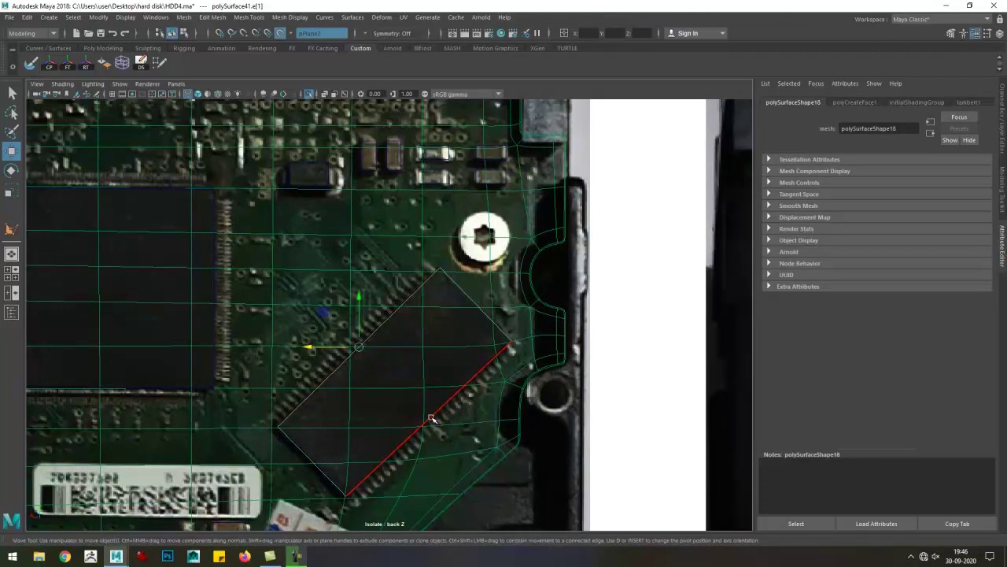
left_click(309, 94)
- Switch to shaded display and hide the drive cover with Ctrl+H to expose the board
left_click_drag(395, 266, 569, 472)
key("5")
left_click(391, 346)
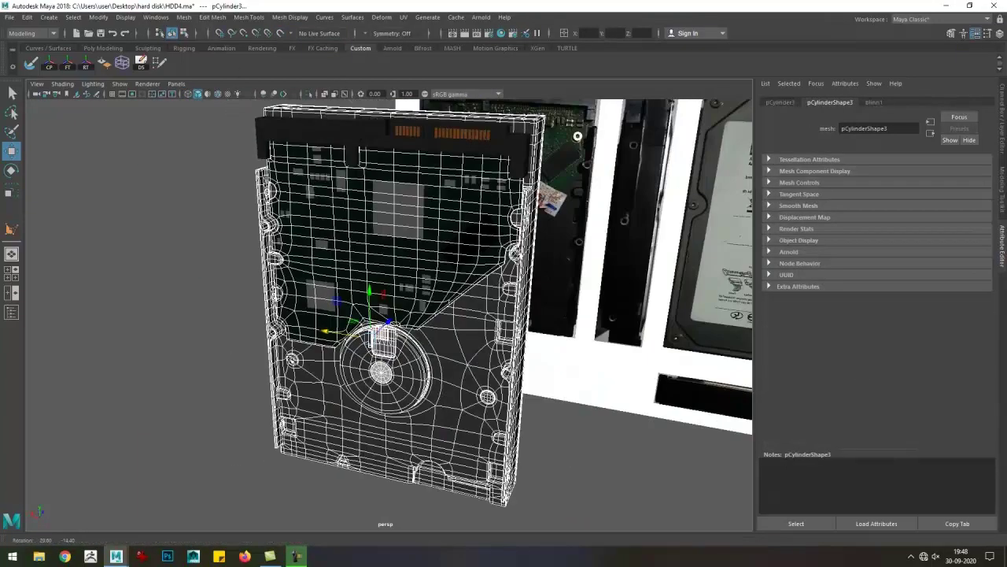
key("ctrl+h")
left_click_drag(292, 383, 412, 245)
- Inspect the board's connector and plane pPlane35 while tumbling in close
left_click(378, 192)
left_click(326, 506)
left_click(162, 292)
left_click_drag(326, 506, 27, 194)
left_click(340, 322)
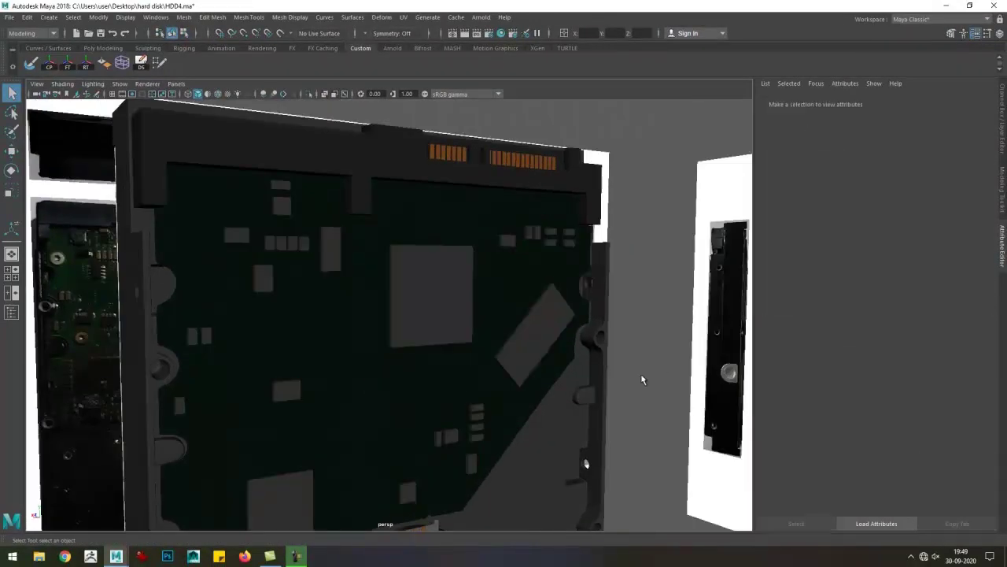
left_click_drag(410, 365, 389, 354)
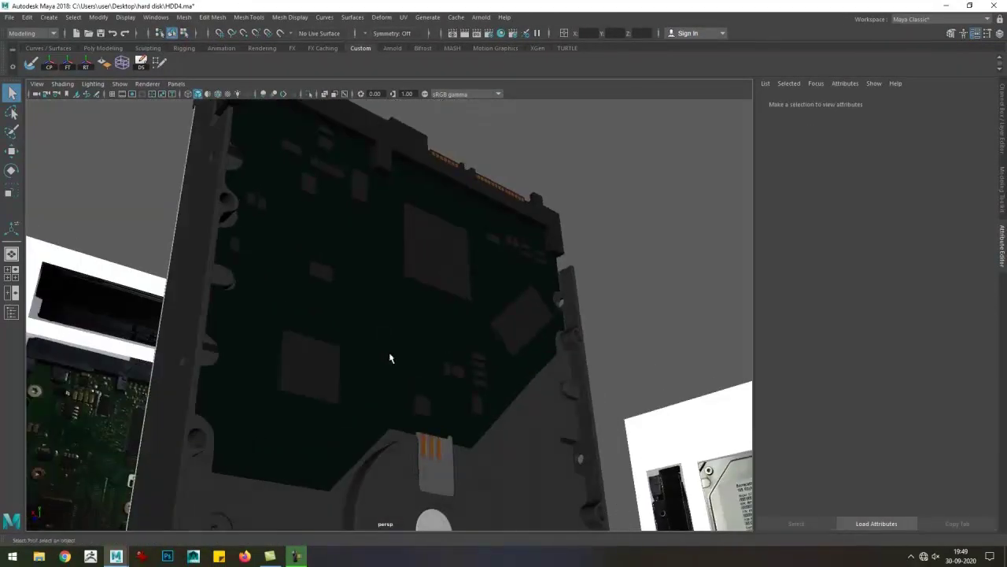
left_click(666, 329)
left_click_drag(667, 329, 478, 407)
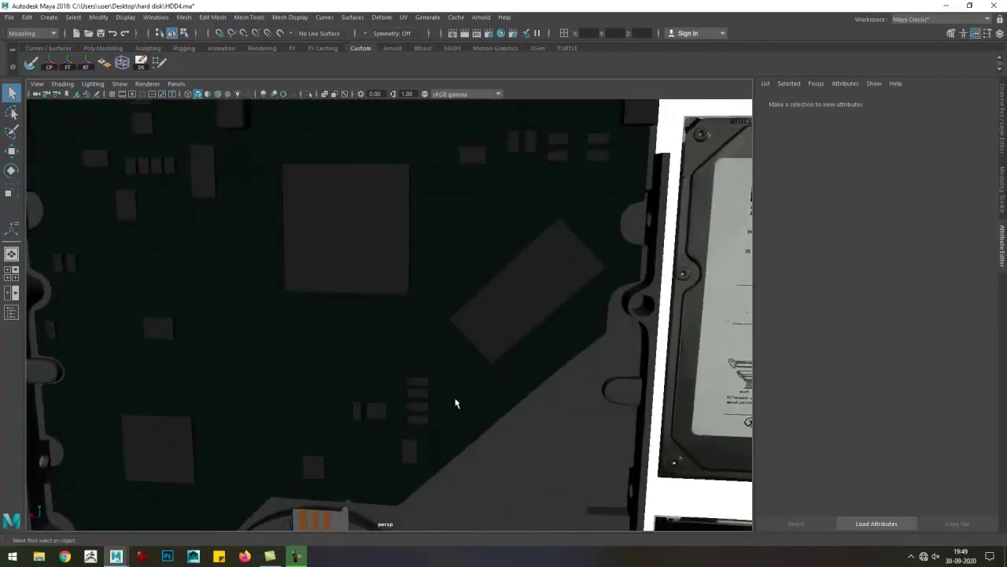
left_click_drag(477, 407, 427, 361)
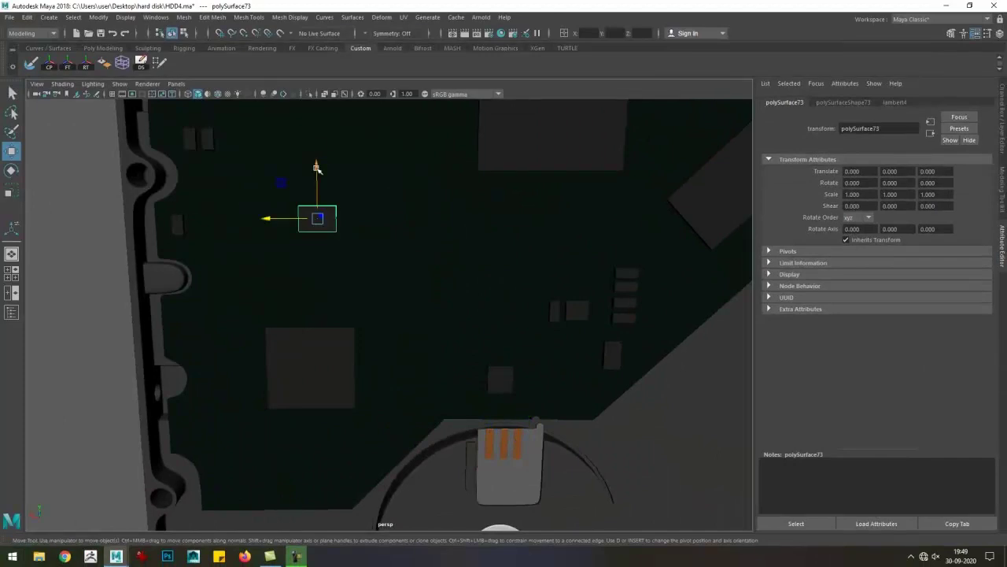
scroll("down", 3)
left_click_drag(308, 439, 420, 433)
- Frame the circuit board and review its chips from a top-down angle
left_click(358, 338)
scroll("up", 3)
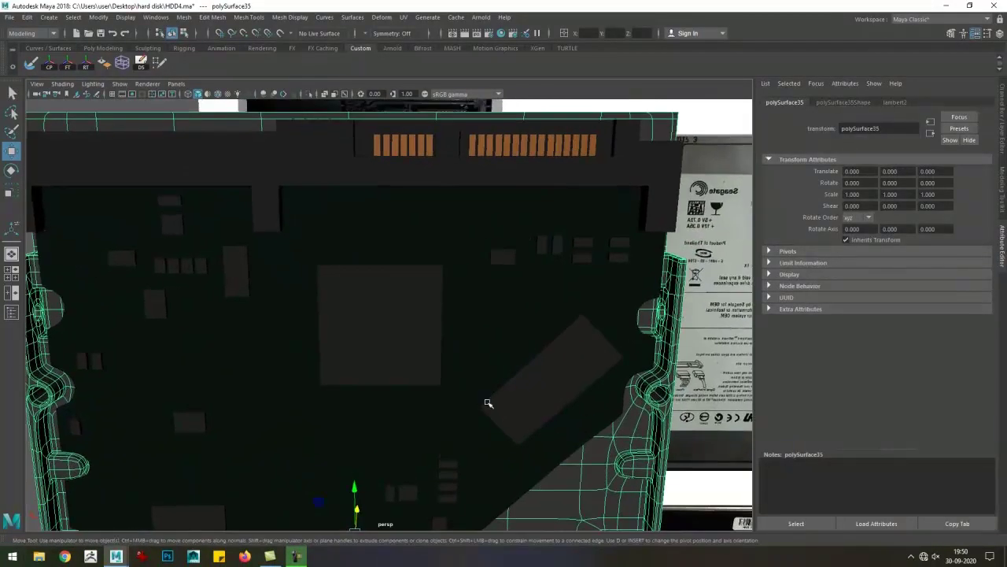
scroll("up", 3)
left_click(283, 288)
key("f")
left_click_drag(335, 297, 383, 315)
scroll("down", 3)
left_click_drag(477, 398, 299, 422)
scroll("up", 3)
- Examine individual chips, selecting the narrow chip polySurface51 for rotating and moving
left_click(340, 393)
scroll("down", 3)
scroll("up", 3)
left_click(412, 384)
left_click(508, 322)
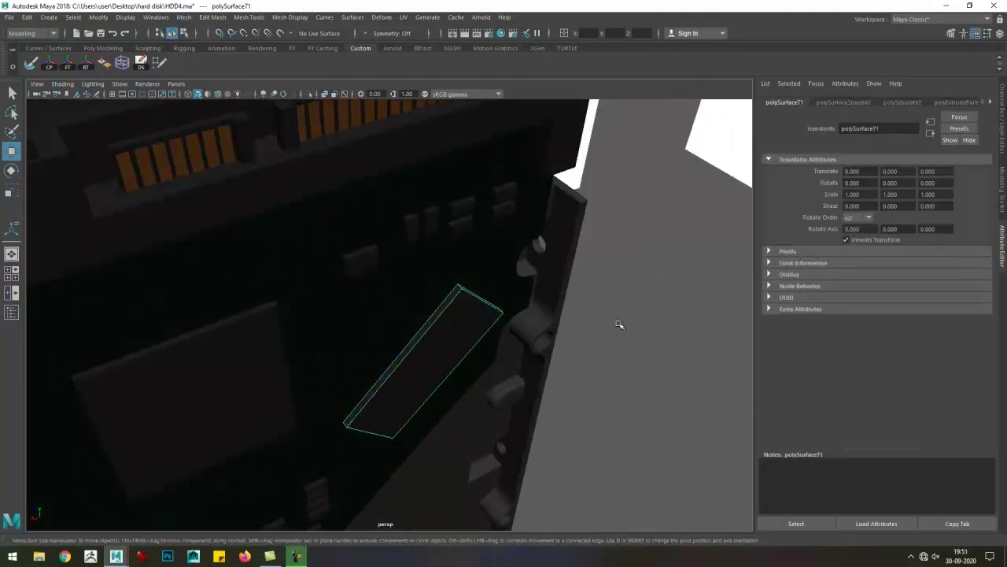
left_click_drag(508, 322, 278, 385)
left_click(292, 330)
left_click_drag(292, 331, 238, 312)
left_click(116, 221)
left_click_drag(117, 221, 444, 325)
key("e")
key("w")
- Hide the selected part and pick another screw cylinder in shaded back view
key("ctrl+h")
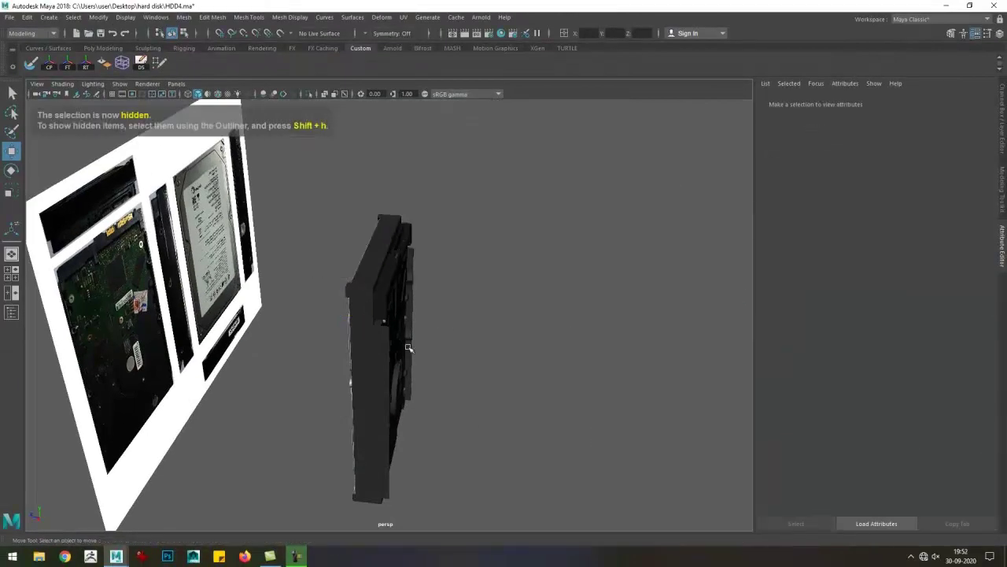
scroll("up", 3)
scroll("down", 3)
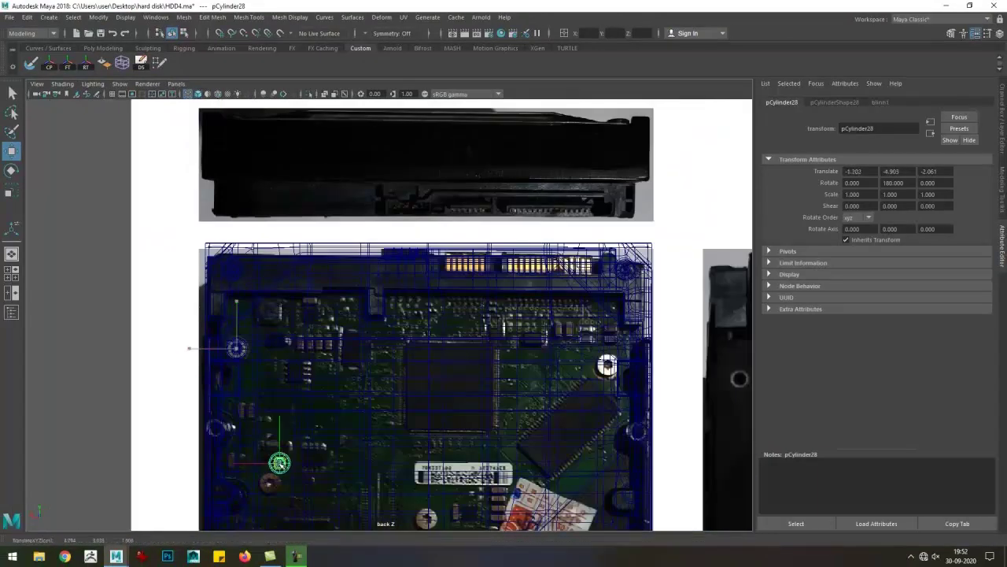
left_click(426, 518)
left_click_drag(426, 517, 378, 446)
key("5")
left_click_drag(543, 359, 457, 305)
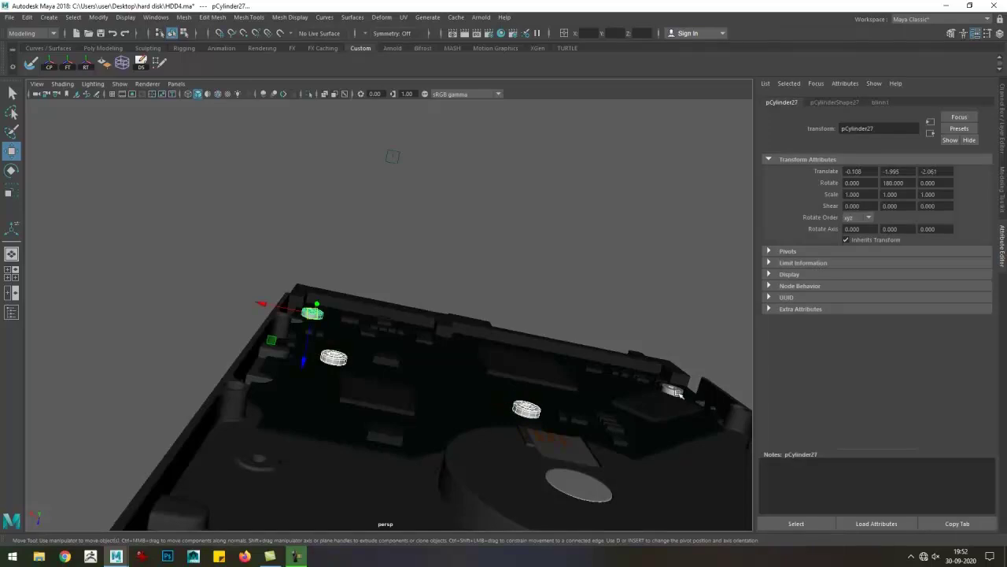
- Scale screw pCylinder30 to 3.894 in Z, move it into place, then deselect and zoom out
left_click(677, 396)
key("r")
left_click_drag(677, 396, 699, 457)
key("f")
key("w")
left_click_drag(614, 477, 341, 270)
left_click(236, 307)
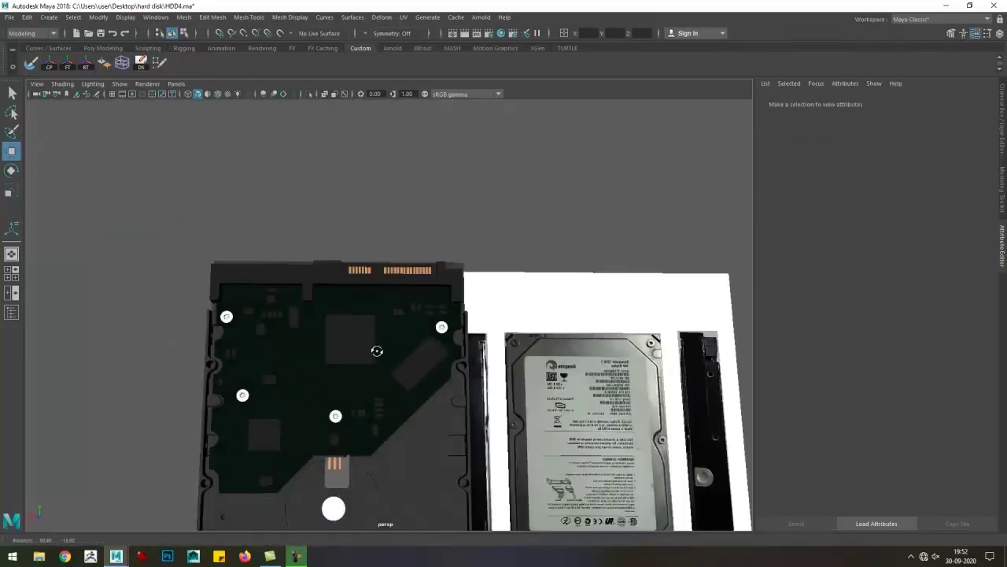
left_click_drag(237, 307, 97, 281)
- Move outline polySurface74 onto its part, center its pivot, and bevel a corner by 0.2
left_click(362, 314)
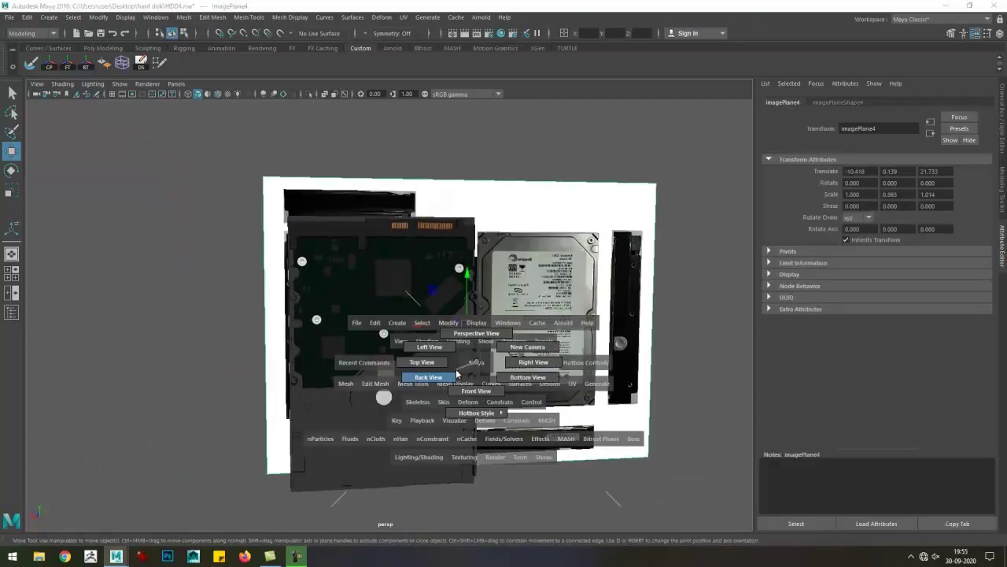
left_click_drag(449, 360, 449, 315)
key("f")
left_click_drag(417, 410, 389, 312)
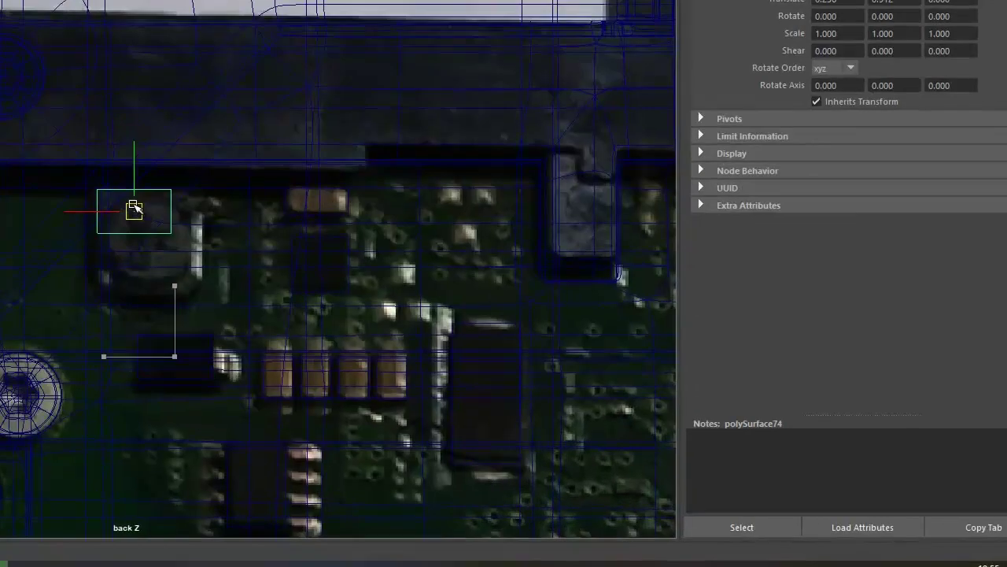
key("w")
key("ctrl+b")
key("5")
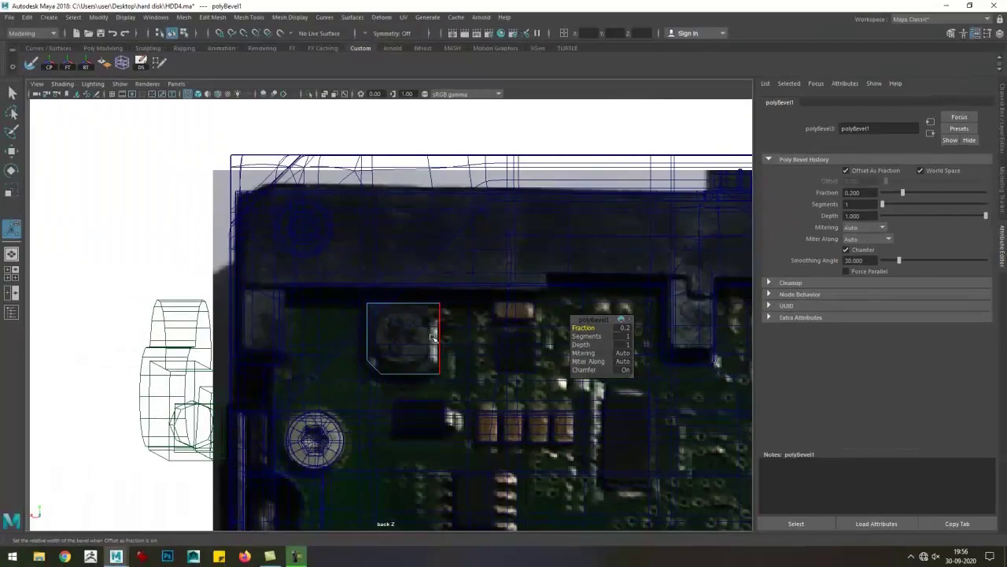
key("f")
- Extrude polySurface74's face into a block and cut an inset edge across its top
left_click_drag(261, 180, 374, 403)
left_click_drag(240, 347, 226, 346)
key("ctrl+e")
key("ctrl+z")
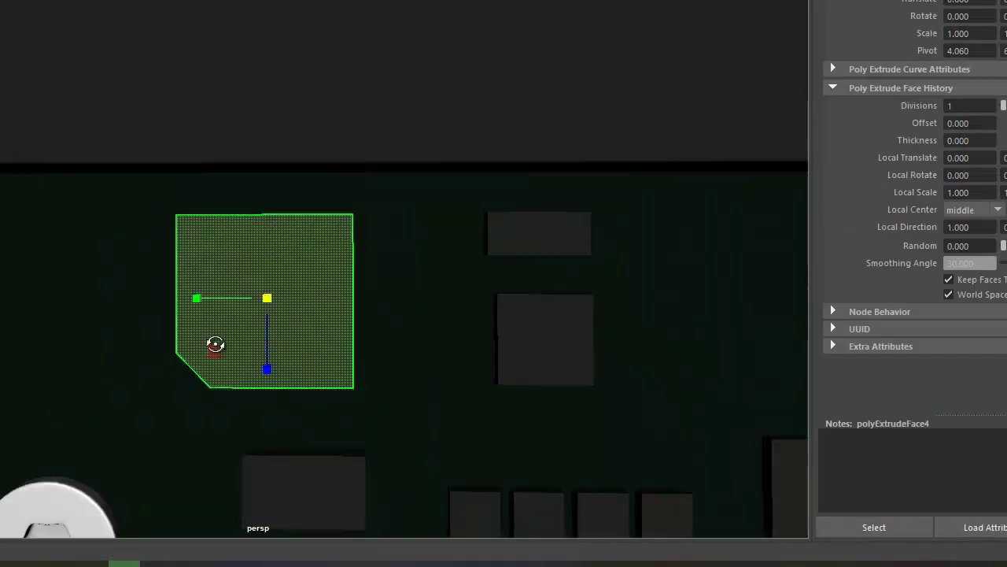
left_click_drag(293, 307, 299, 346)
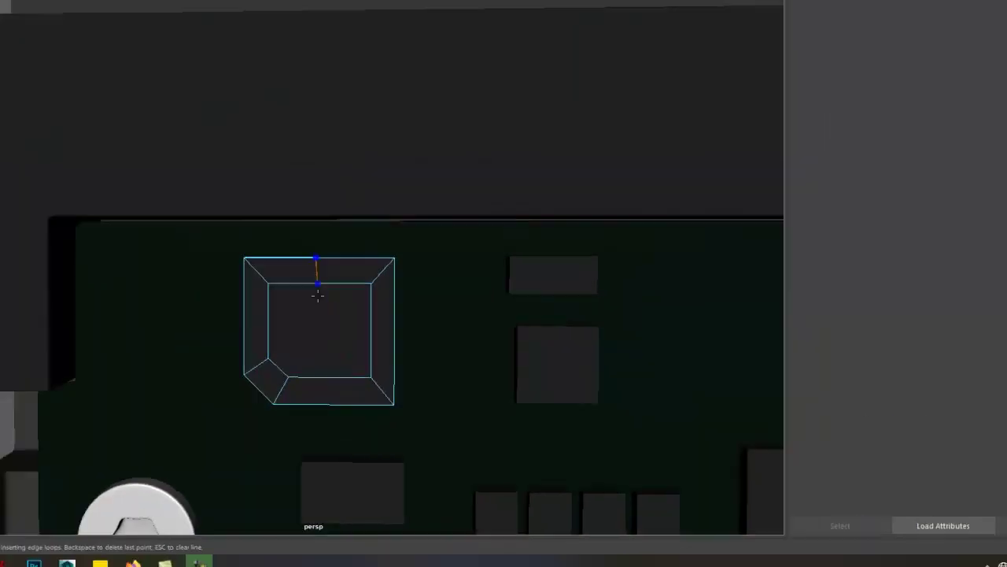
- Smooth-preview polySurface74, circularize its top face, and extrude it 0.0168 with support cuts
left_click_drag(449, 276, 447, 395)
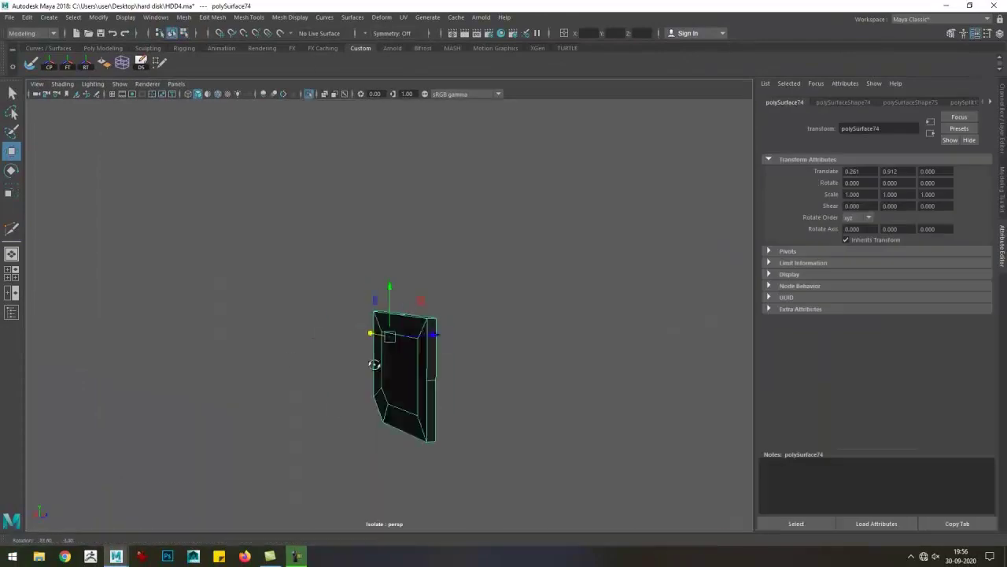
key("3")
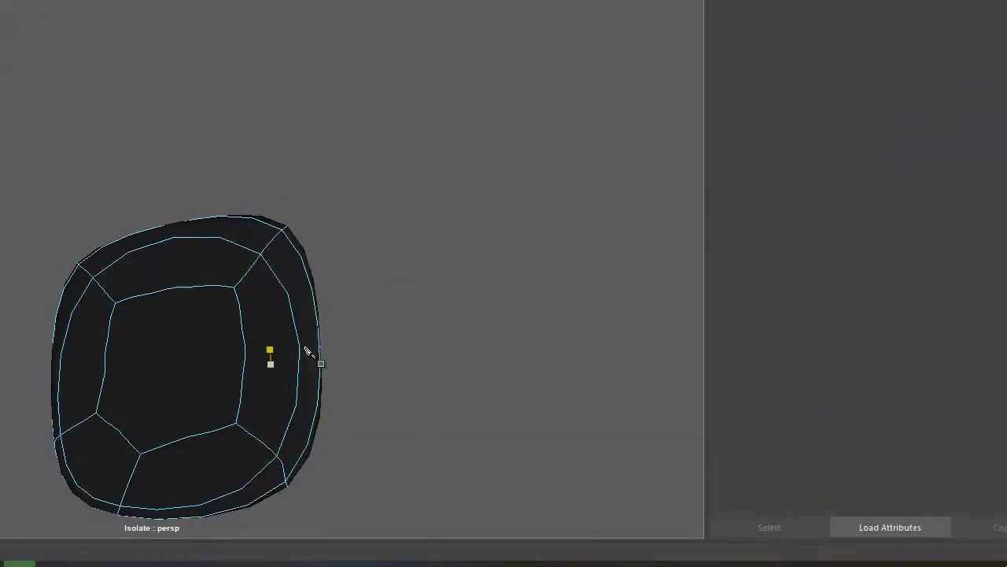
left_click_drag(49, 339, 201, 354)
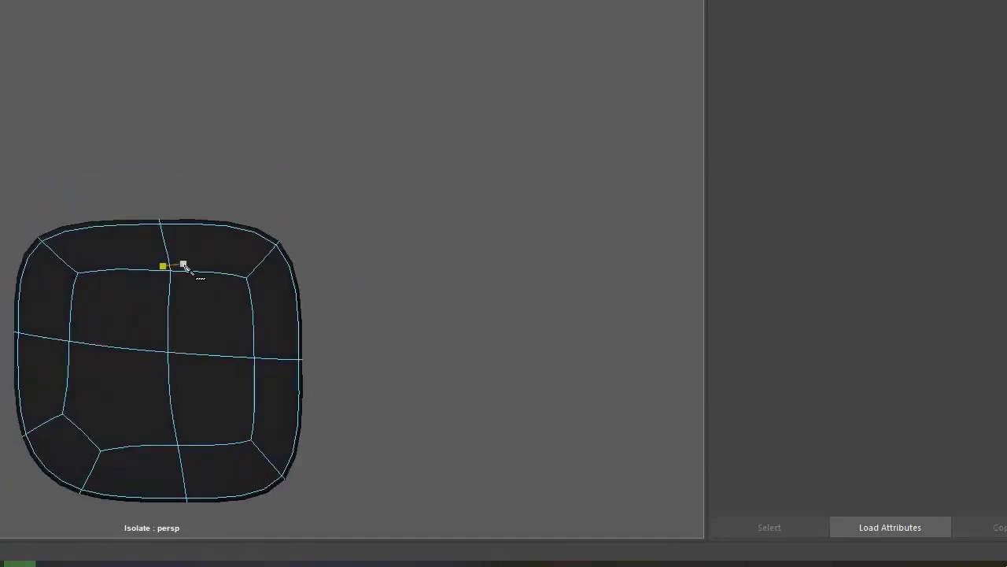
left_click_drag(336, 284, 285, 349)
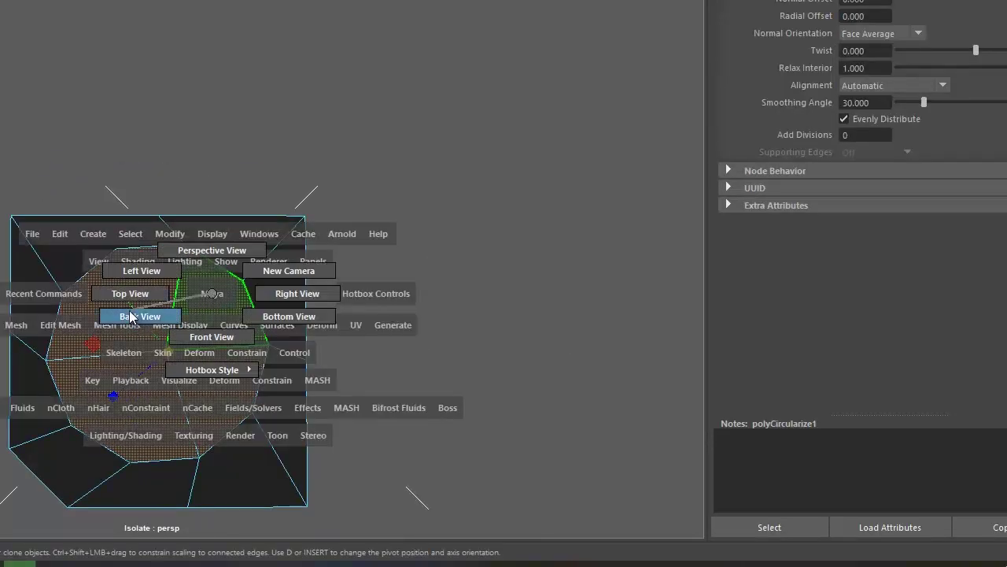
left_click(209, 325)
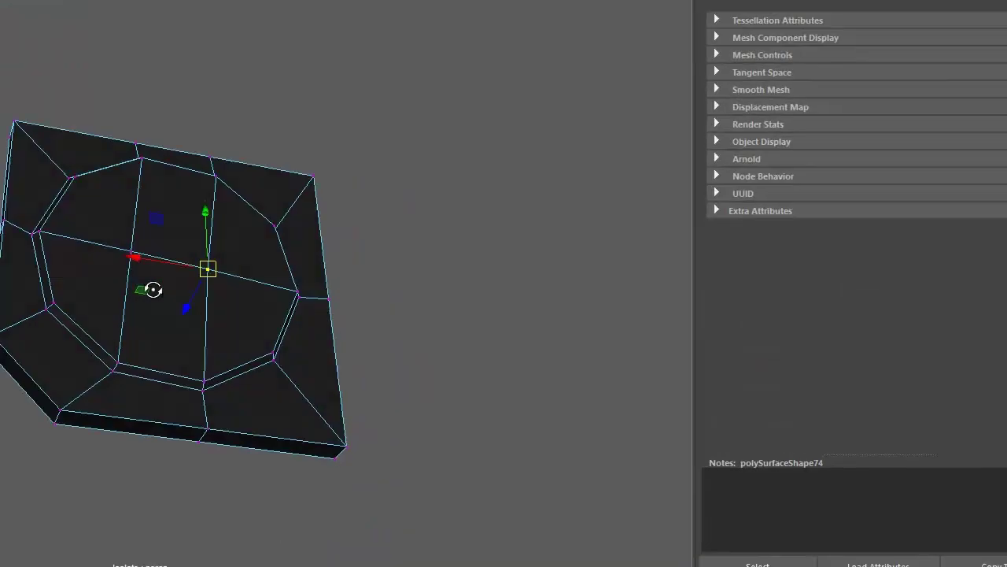
key("ctrl+e")
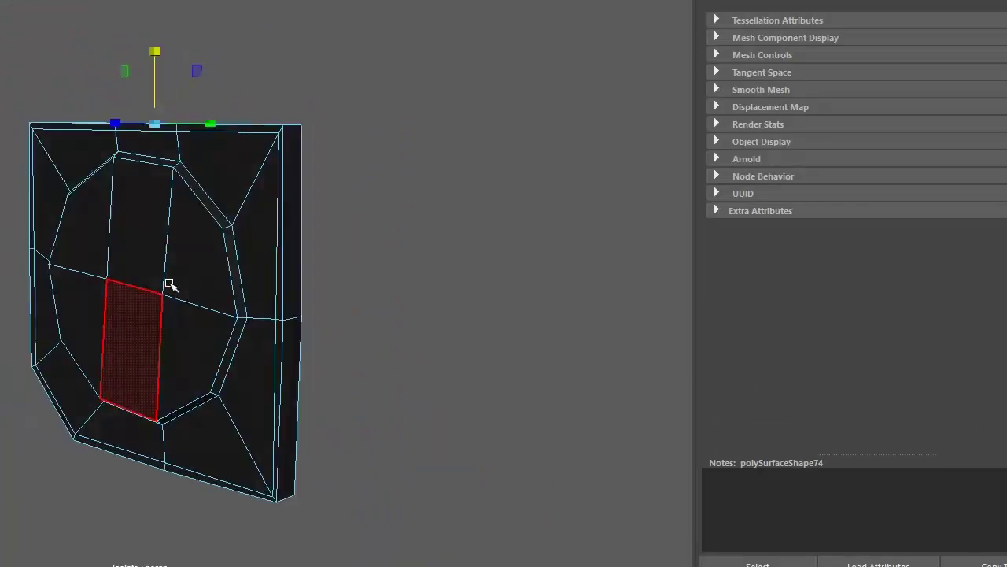
left_click_drag(361, 313, 279, 368)
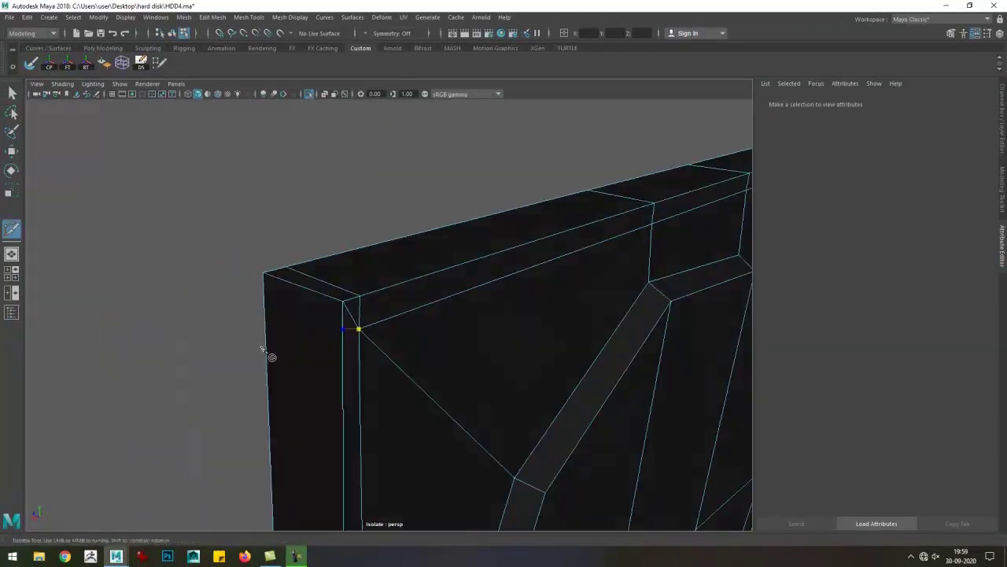
key("w")
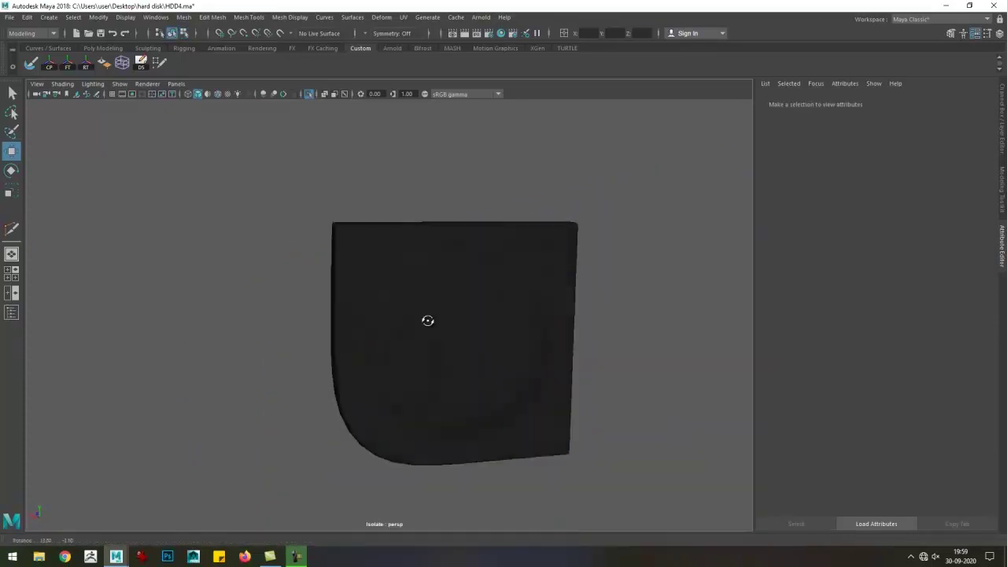
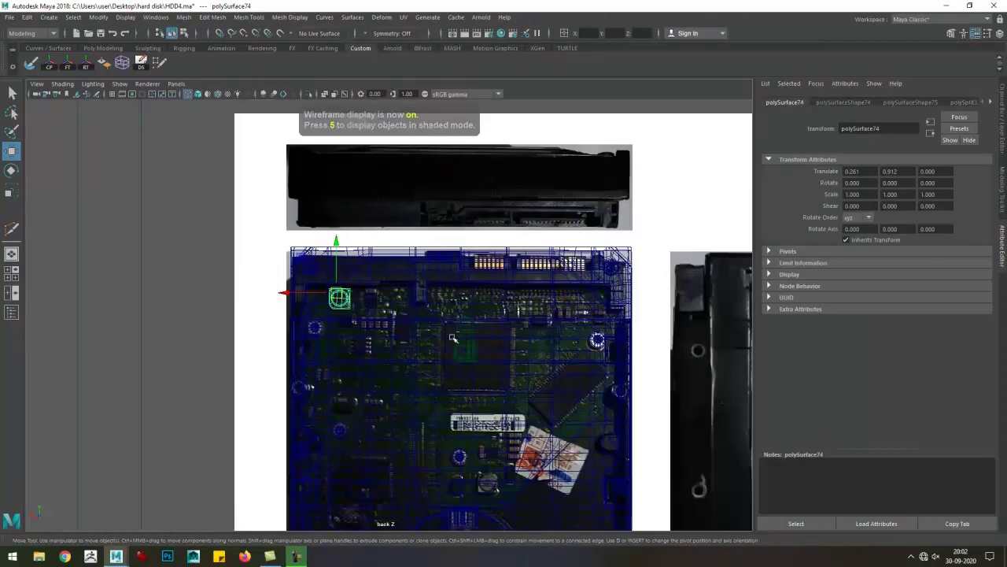
- Nudge the small round component onto its spot on the board reference photo, then view it shaded
left_click_drag(487, 475, 485, 478)
scroll("up", 3)
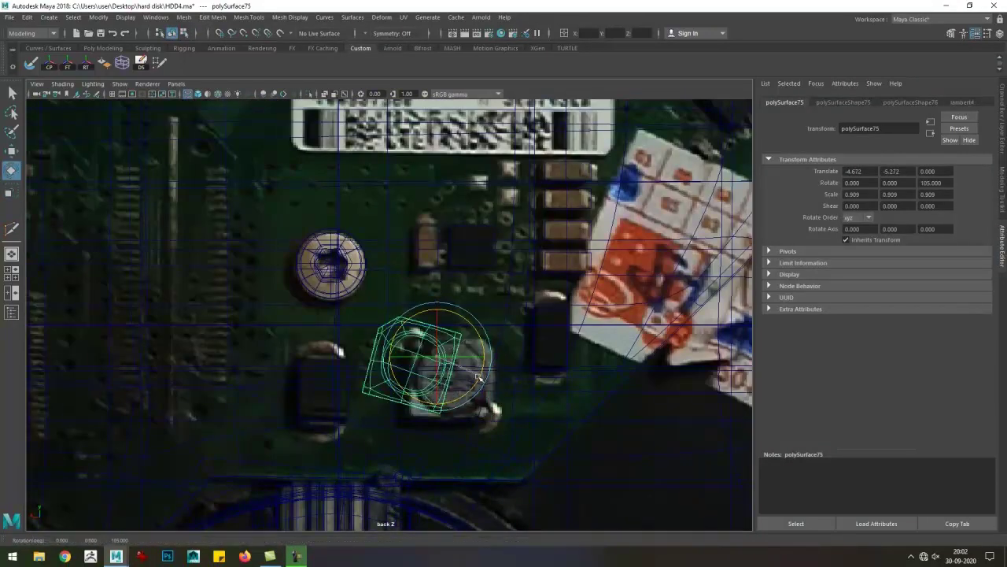
scroll("down", 3)
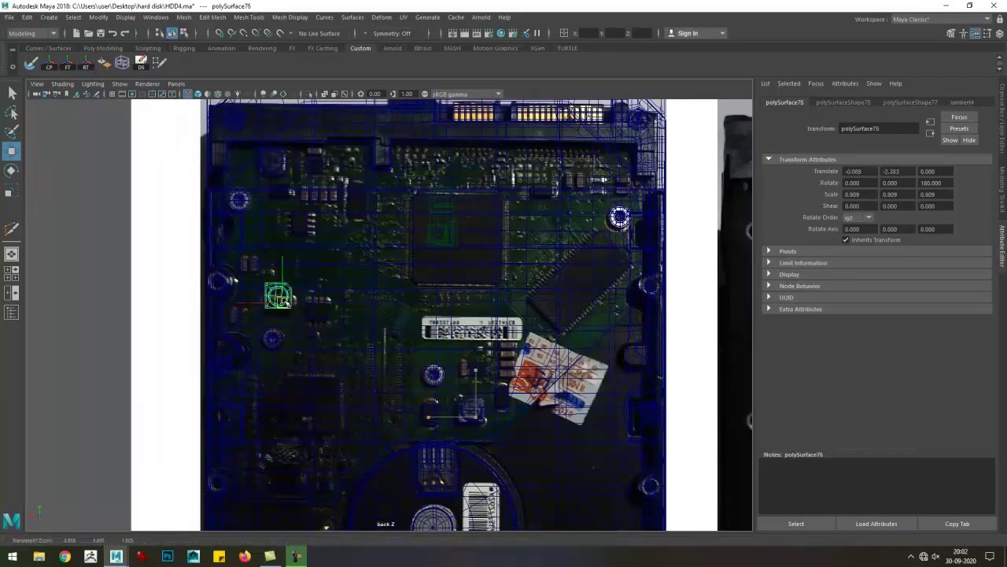
scroll("down", 3)
key("5")
left_click_drag(412, 322, 490, 298)
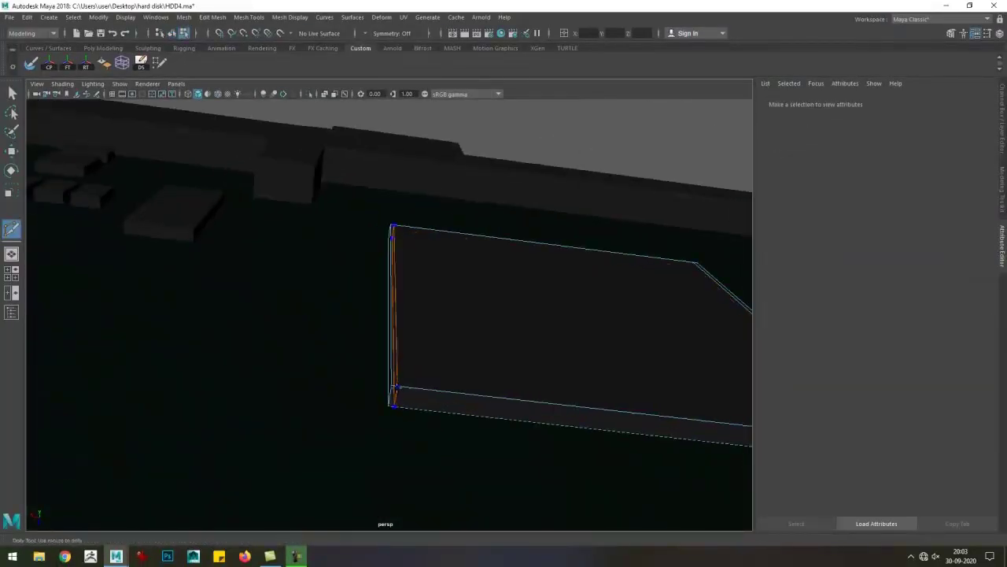
- Select the edges around the square chip and extrude them twice into thin pin strips
left_click_drag(389, 239, 372, 239)
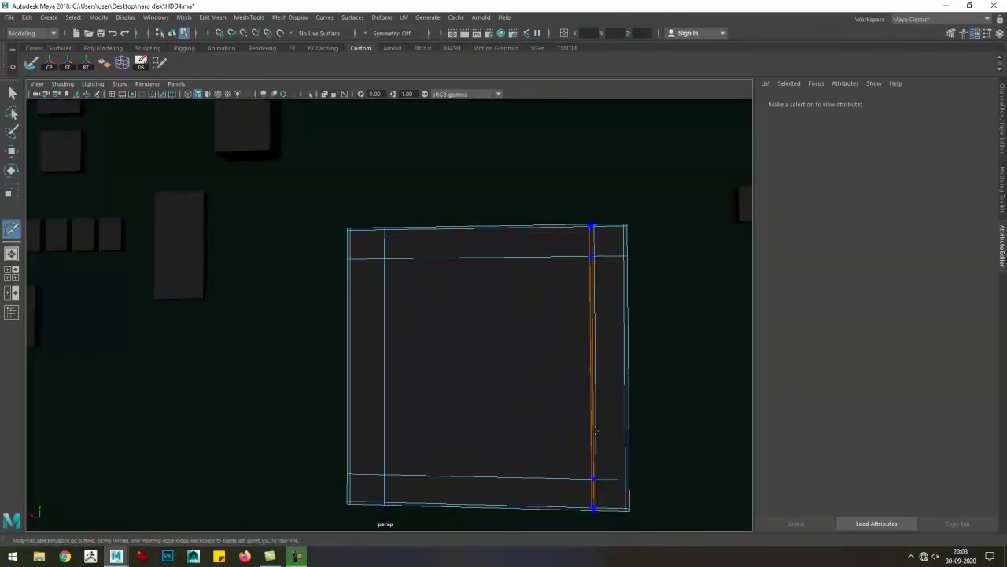
left_click_drag(461, 375, 443, 322)
left_click(386, 346)
key("w")
left_click_drag(443, 322, 484, 344)
left_click_drag(379, 371, 445, 356)
left_click_drag(485, 383, 452, 402)
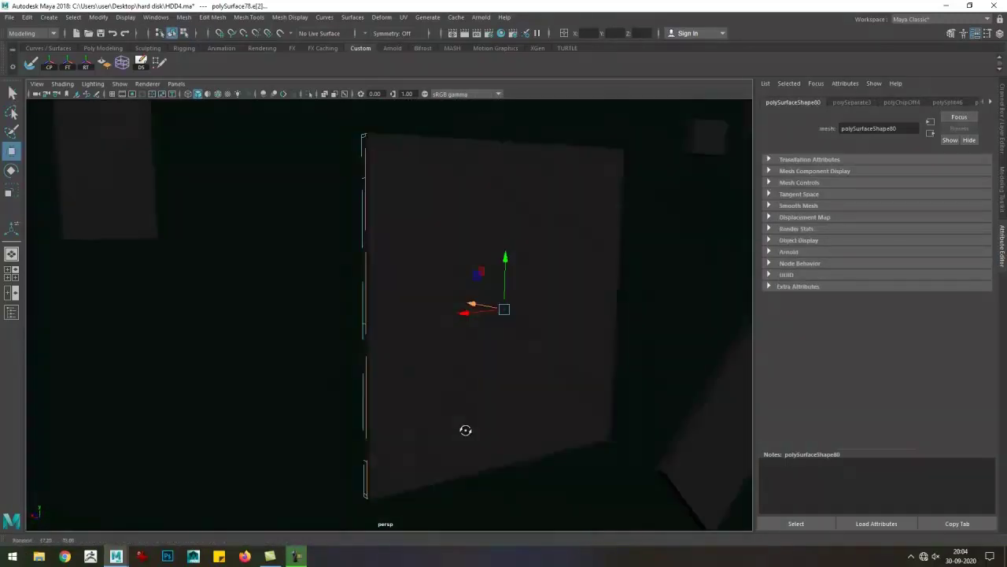
key("ctrl+e")
left_click_drag(203, 160, 255, 173)
key("ctrl+e")
key("ctrl+e")
- Select the top, side and bottom edges of the new pin strips
left_click_drag(596, 218, 480, 378)
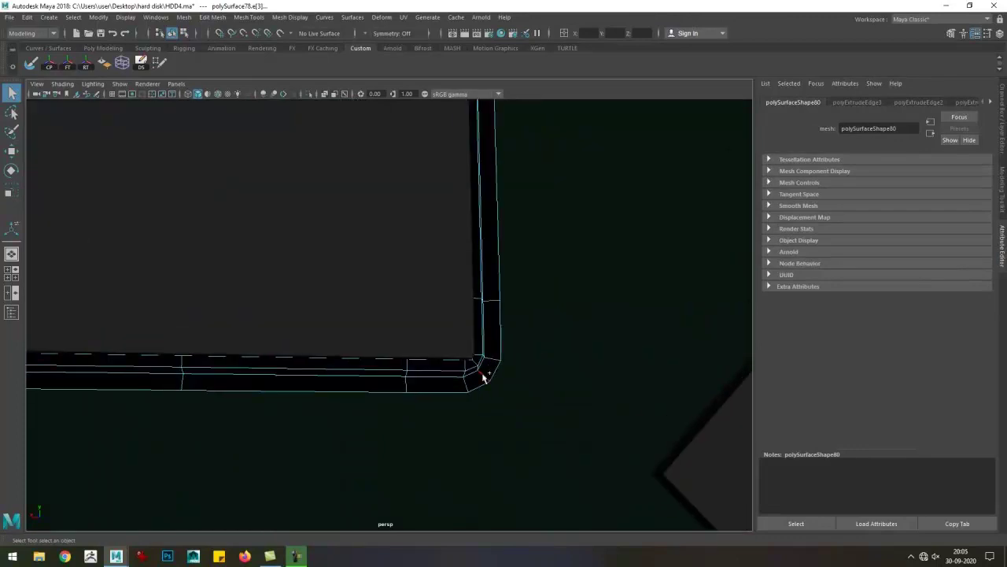
left_click(480, 378)
left_click(478, 341)
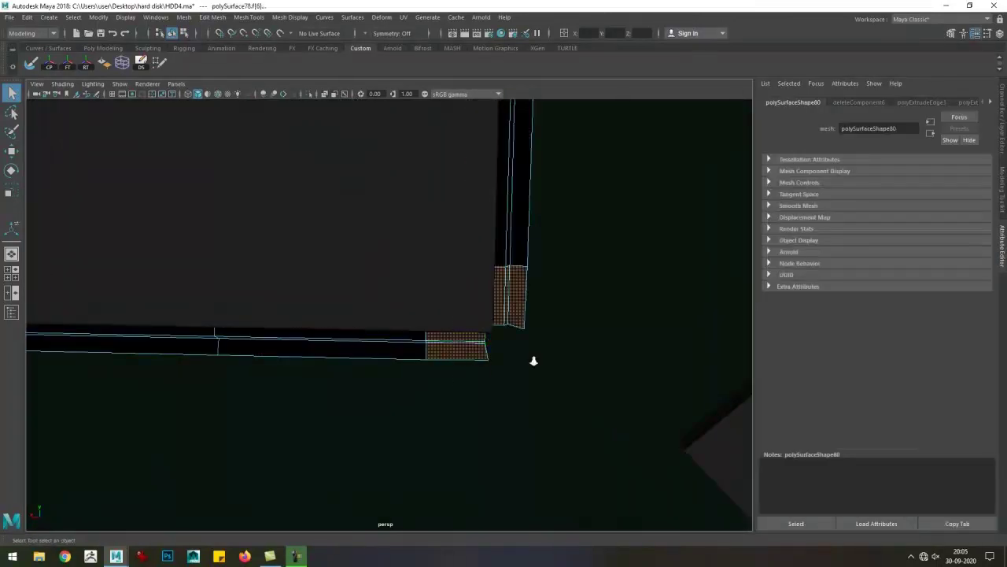
left_click_drag(559, 390, 559, 387)
left_click_drag(559, 387, 261, 290)
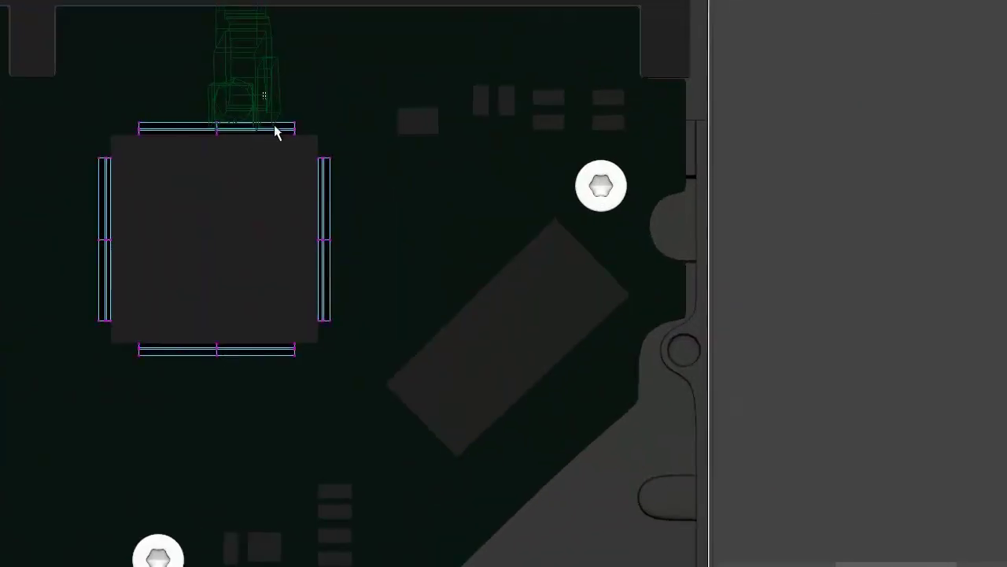
left_click_drag(130, 110, 147, 411)
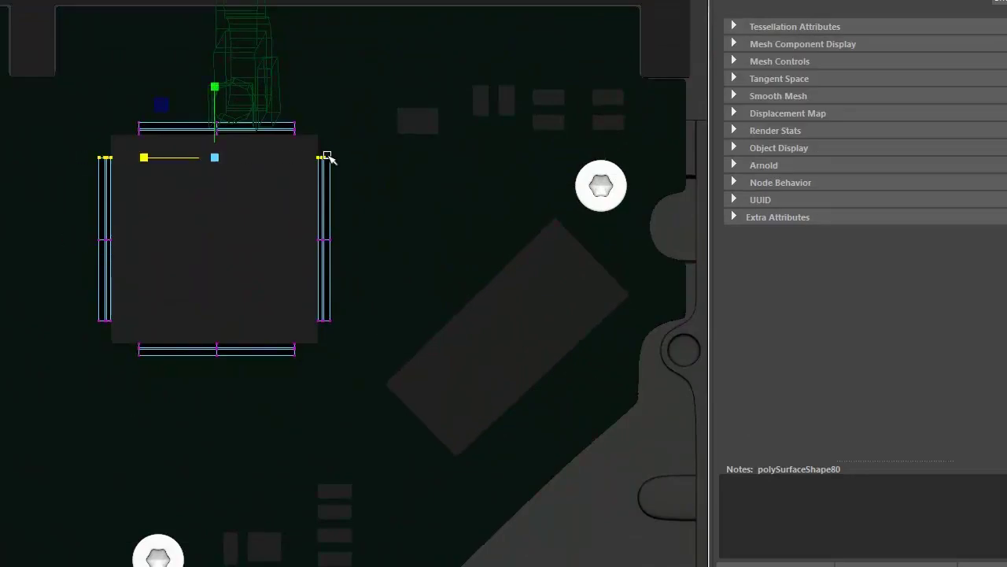
left_click_drag(358, 326, 358, 327)
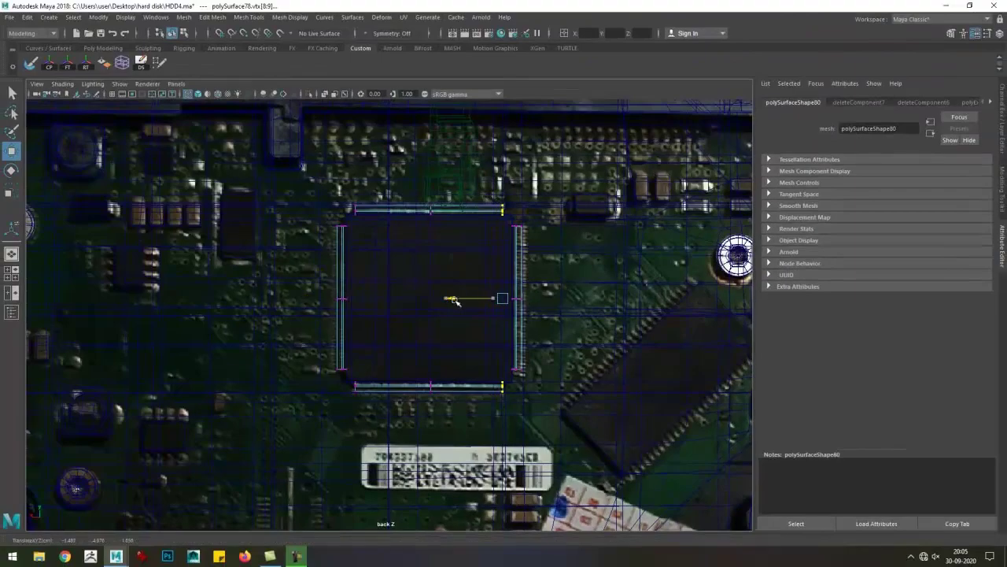
- Inspect the pin strips shaded and in isolation, then restore the full scene
key("5")
left_click_drag(513, 292, 400, 302)
left_click_drag(516, 374, 190, 275)
left_click_drag(404, 124, 635, 116)
key("w")
key("F8")
left_click(308, 94)
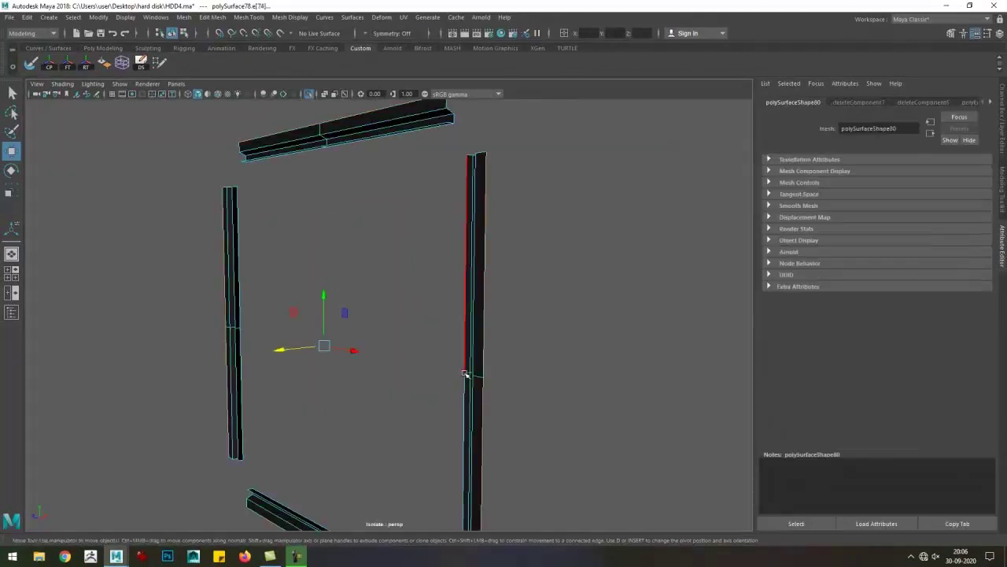
left_click_drag(373, 203, 355, 234)
key("ctrl+1")
- Bevel the strip edges with fraction 0.5 and 2 segments
key("ctrl+b")
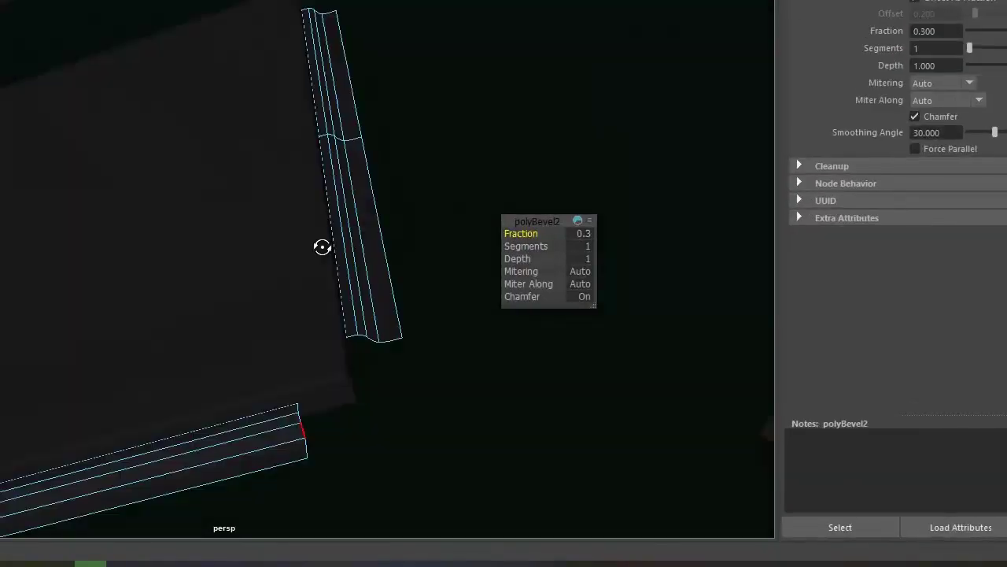
key("ctrl+b")
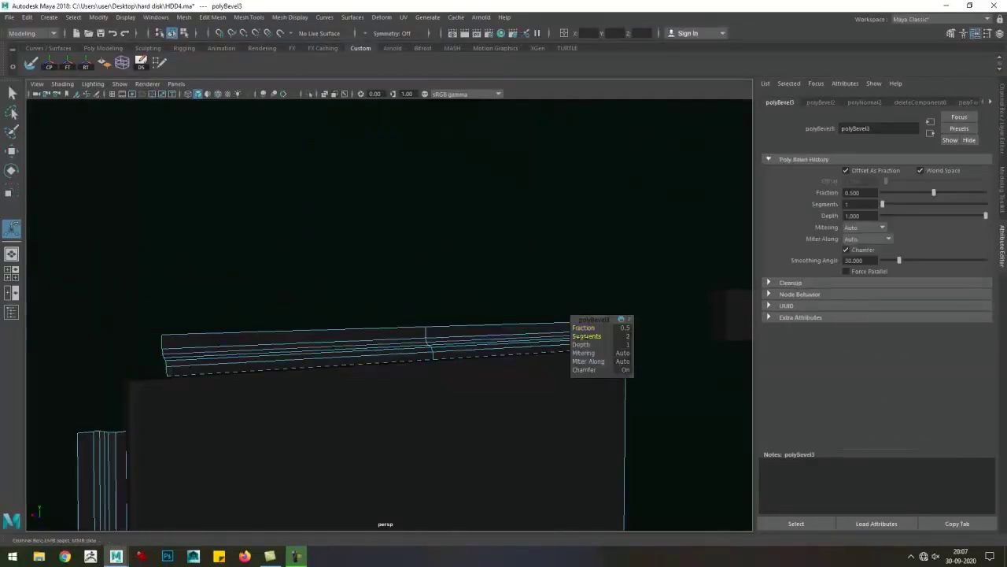
left_click_drag(586, 336, 602, 336)
left_click_drag(584, 327, 359, 344)
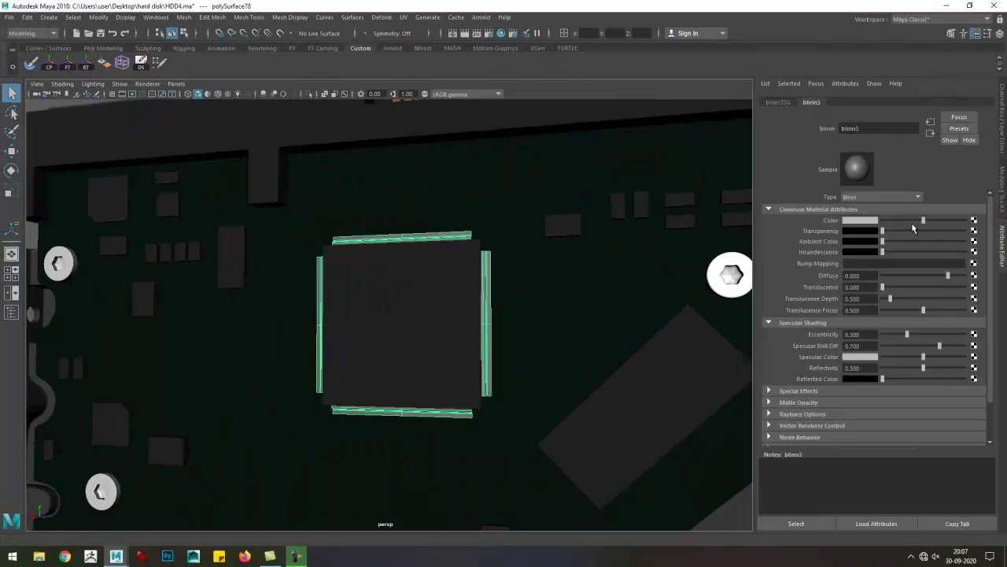
- Bring the diagonal chip slab into a near-frontal close view
left_click(730, 270)
scroll("down", 3)
left_click_drag(450, 388, 388, 356)
left_click_drag(386, 356, 462, 325)
left_click_drag(366, 344, 483, 281)
left_click_drag(596, 259, 323, 381)
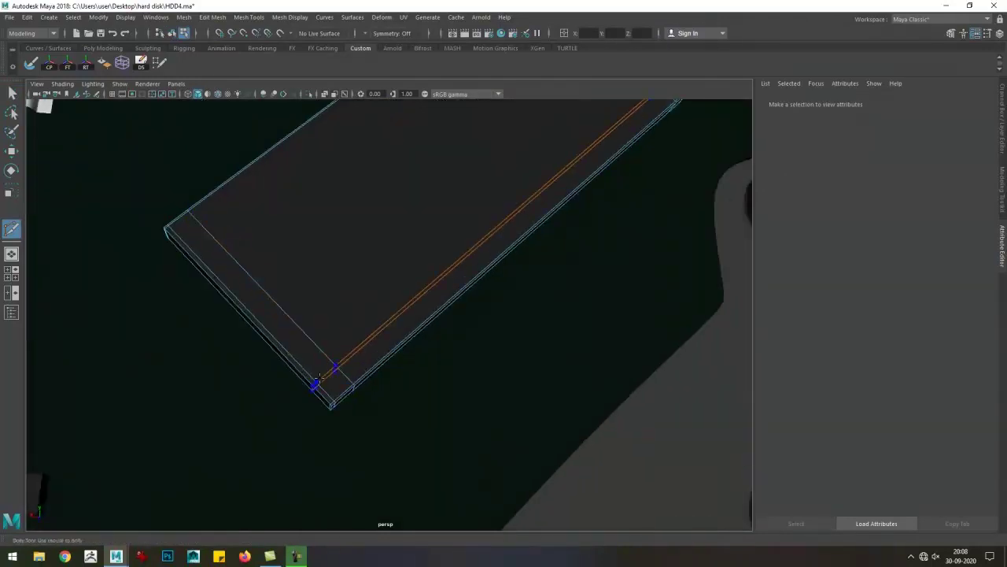
left_click_drag(193, 236, 449, 341)
left_click_drag(450, 342, 441, 314)
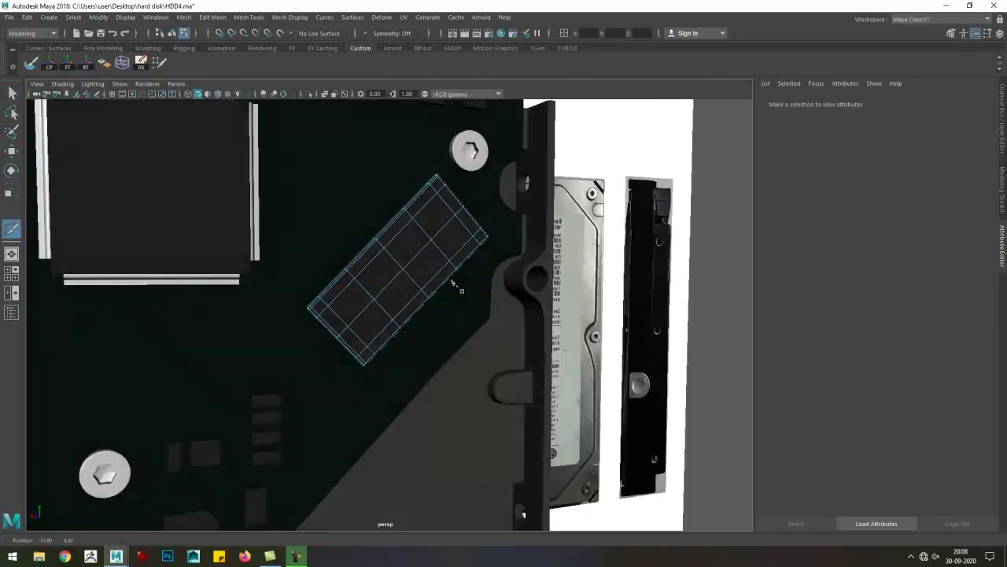
key("w")
left_click(503, 281)
left_click_drag(503, 281, 486, 298)
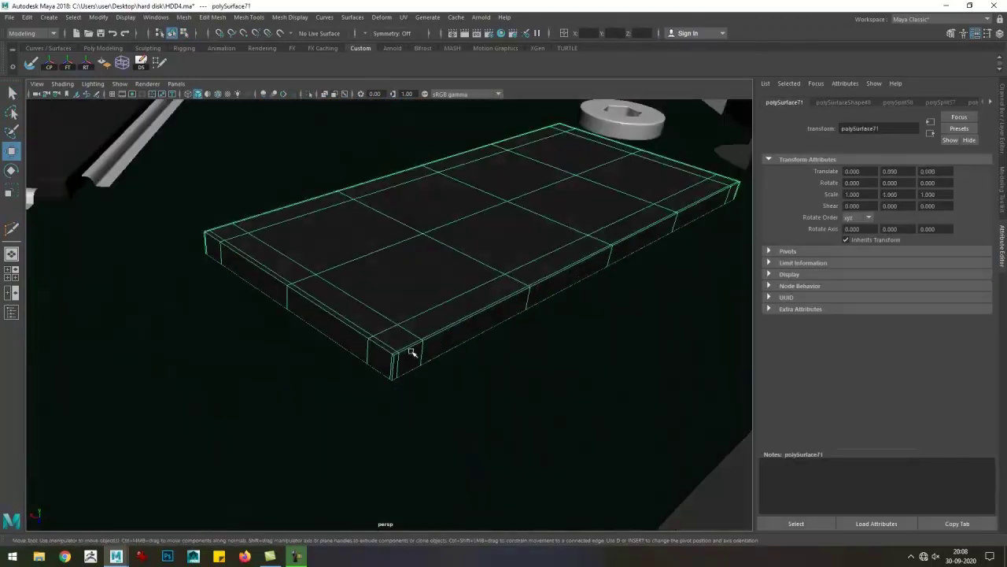
- Extrude the slab's side edge loop four times into a thin raised rim
double_click(447, 337)
key("ctrl+e")
left_click_drag(152, 251, 332, 93)
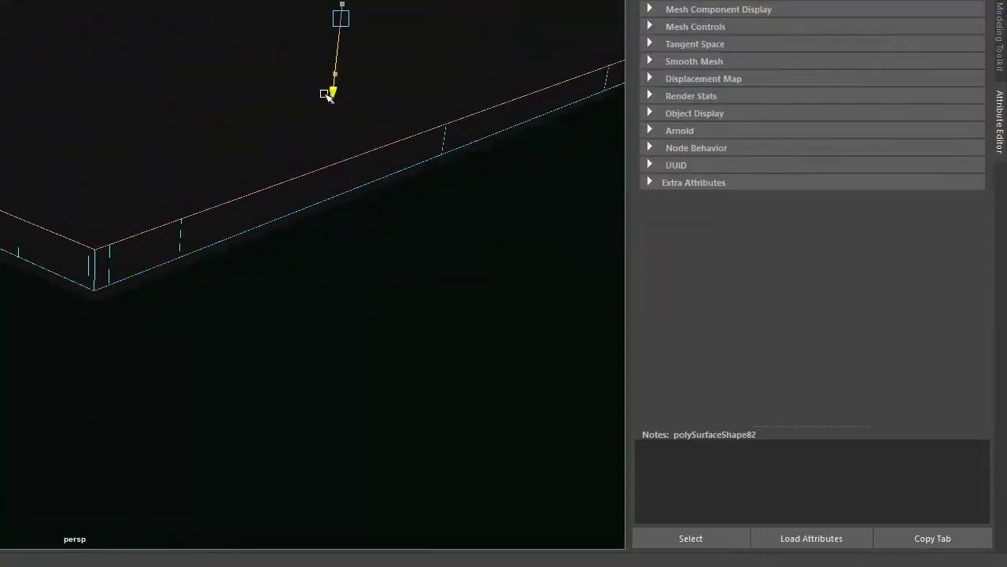
key("ctrl+e")
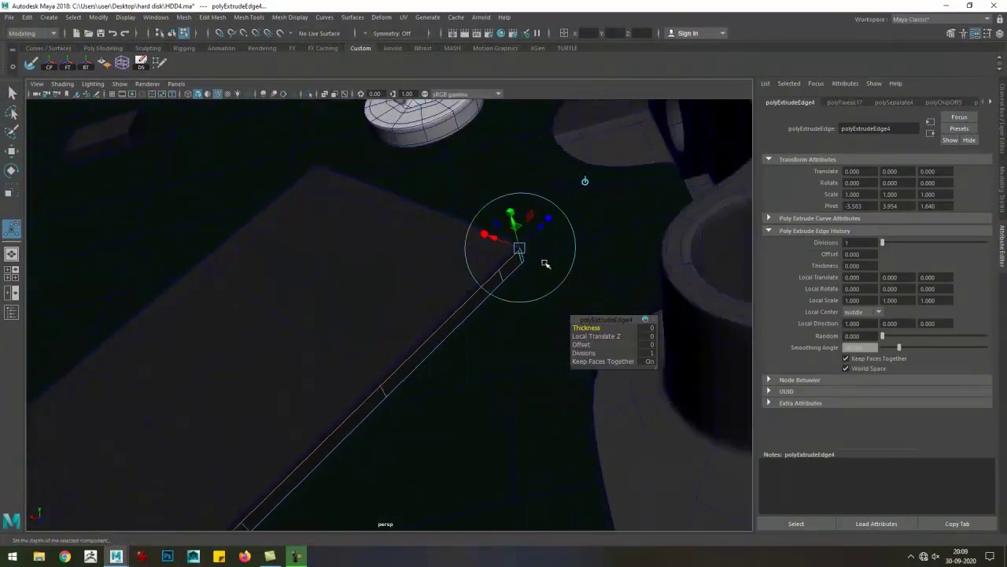
scroll("up", 3)
key("ctrl+e")
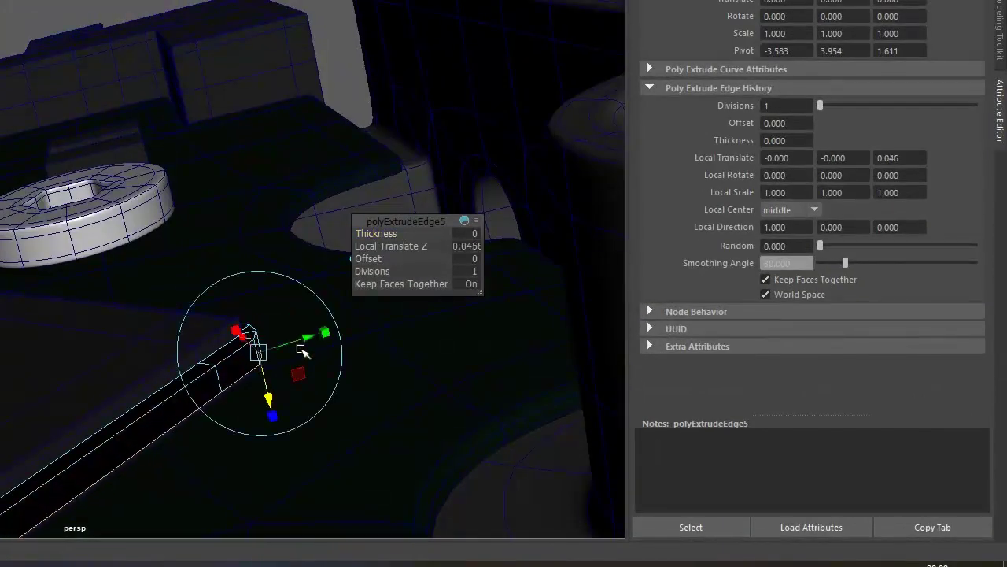
key("ctrl+e")
scroll("up", 3)
left_click_drag(431, 325, 407, 277)
scroll("down", 3)
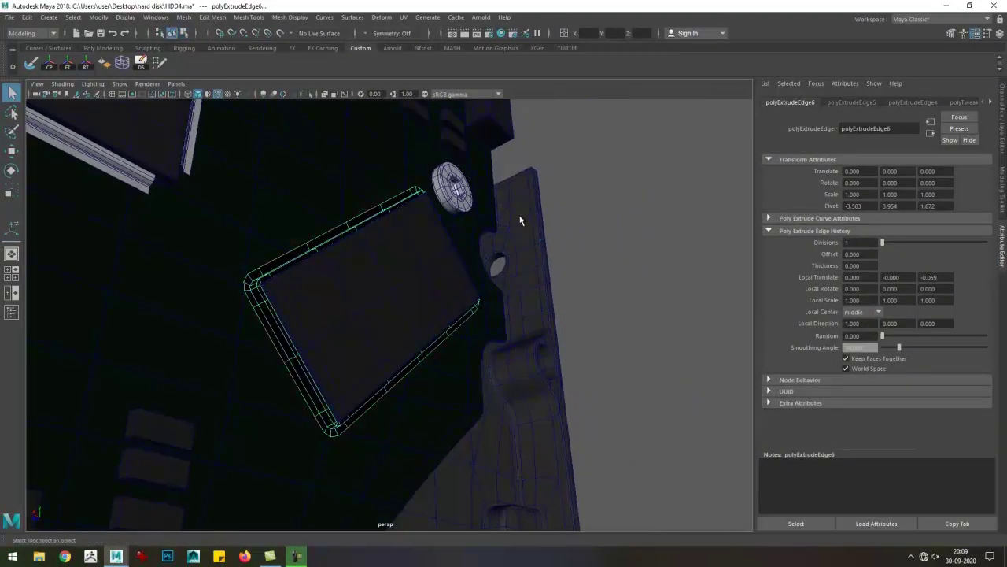
key("q")
- Isolate the rim to inspect it from several angles, then restore the scene
left_click(310, 95)
scroll("up", 3)
left_click_drag(535, 231, 362, 353)
left_click_drag(268, 306, 378, 292)
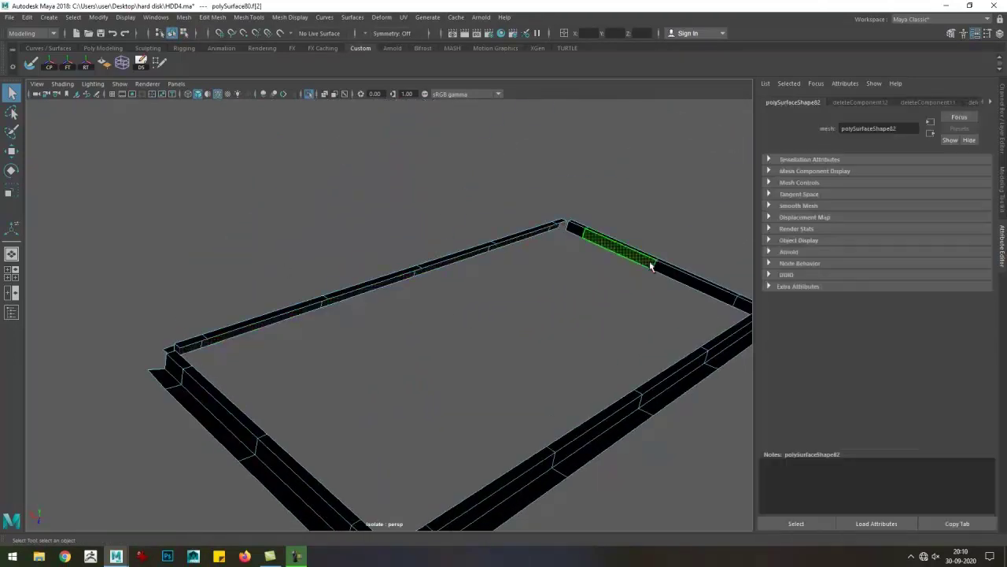
left_click_drag(646, 260, 570, 357)
left_click(369, 331)
left_click(580, 218)
left_click_drag(580, 218, 500, 287)
key("ctrl+1")
- Delete an unwanted face from the slab rim
left_click_drag(384, 288, 443, 263)
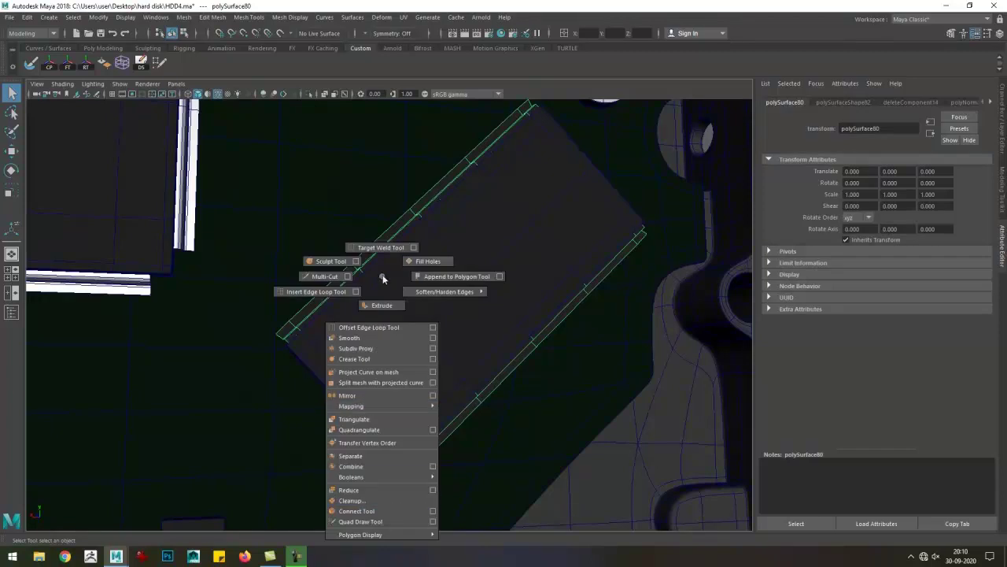
left_click_drag(467, 479, 310, 281)
scroll("up", 3)
key("w")
left_click(635, 286)
key("Delete")
left_click(312, 254)
left_click_drag(226, 179, 359, 281)
left_click(477, 308)
key("ctrl+z")
- Bevel two sets of rim edges
left_click(359, 281)
key("ctrl+b")
left_click_drag(358, 323, 497, 337)
left_click_drag(568, 327, 333, 376)
key("ctrl+b")
left_click(454, 384)
left_click_drag(454, 384, 506, 150)
- Pull the selected bar faces outward
left_click(652, 277)
left_click(432, 199)
left_click_drag(432, 199, 407, 340)
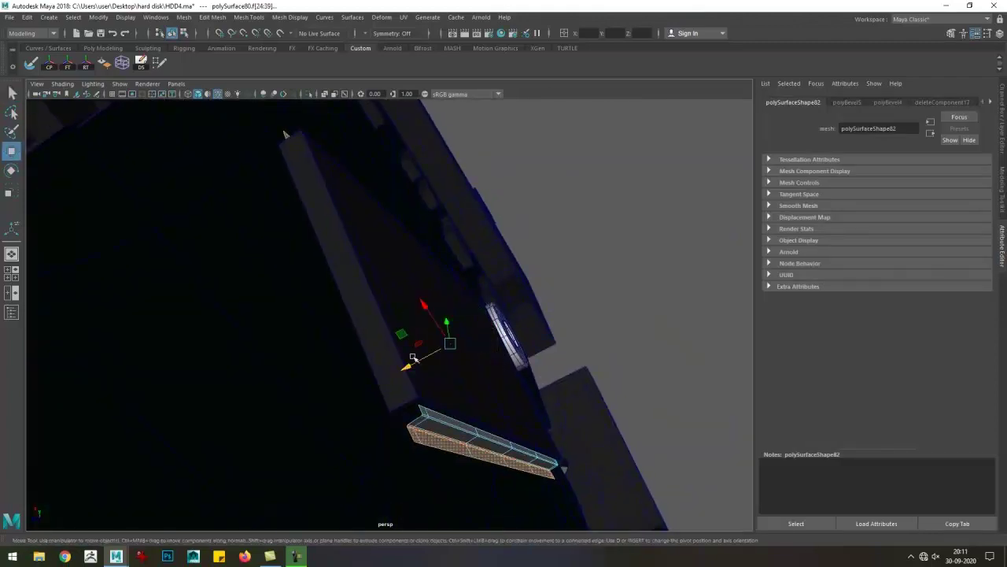
left_click_drag(480, 326, 440, 353)
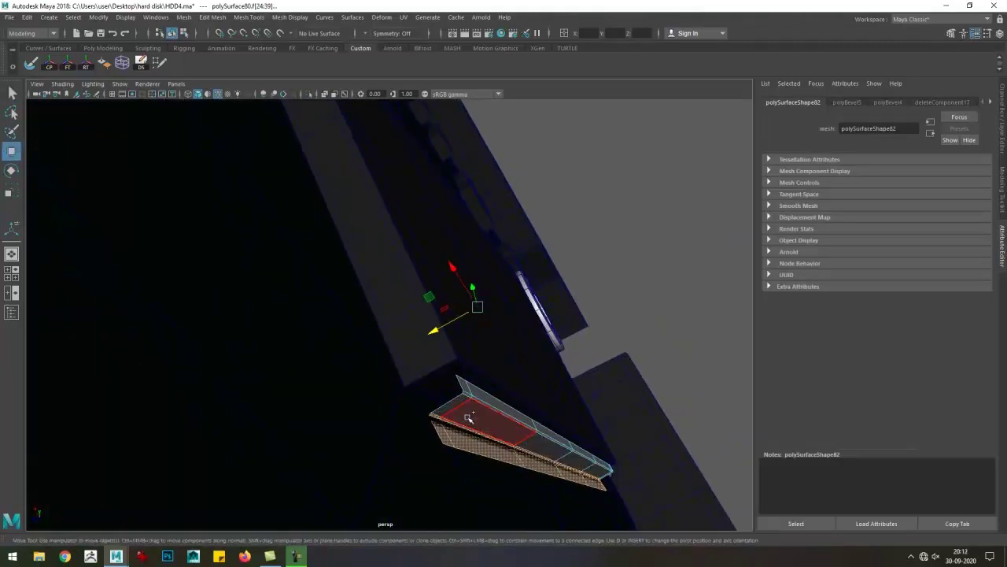
key("F8")
left_click_drag(745, 254, 486, 367)
left_click_drag(465, 334, 461, 308)
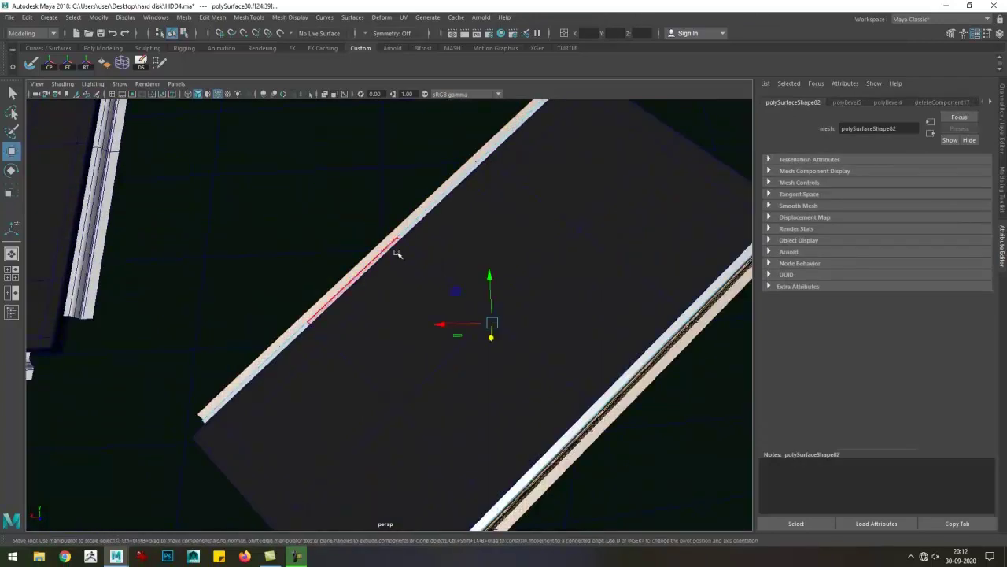
left_click_drag(188, 204, 225, 197)
scroll("up", 3)
- Cut new edges into the plate and extrude the selected plate edges
left_click(333, 342)
scroll("up", 3)
key("y")
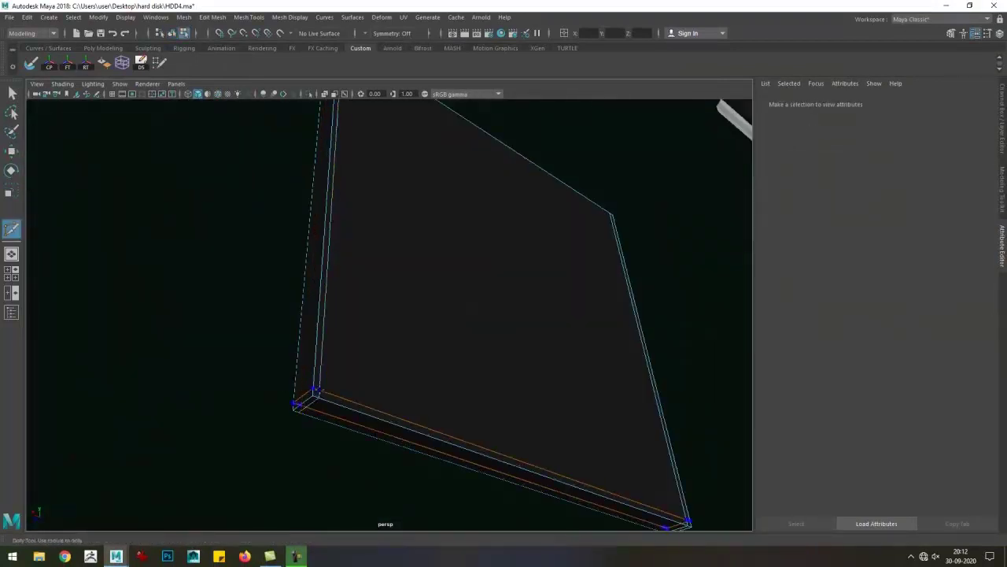
left_click_drag(476, 383, 512, 473)
left_click_drag(511, 472, 533, 443)
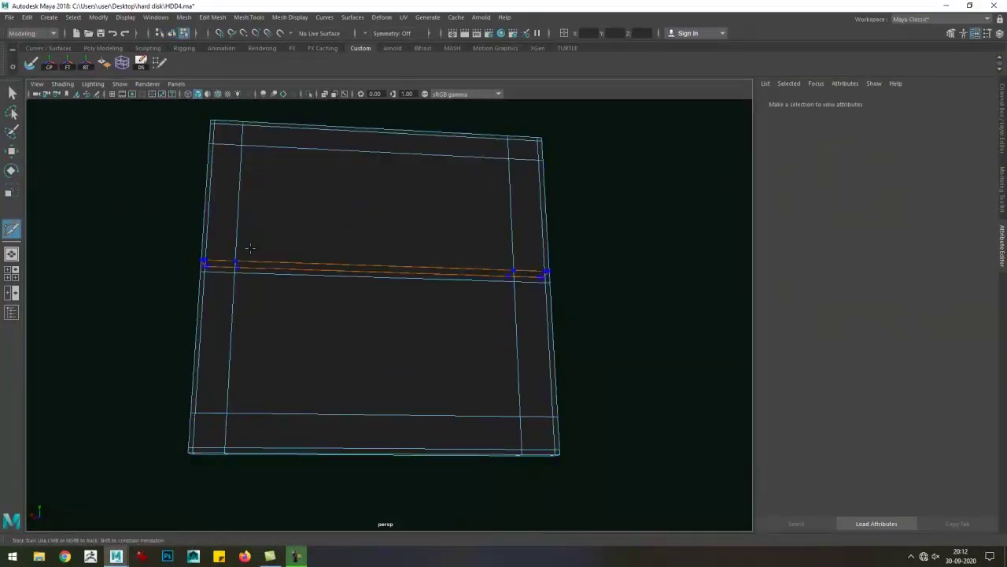
left_click_drag(237, 261, 418, 299)
scroll("up", 3)
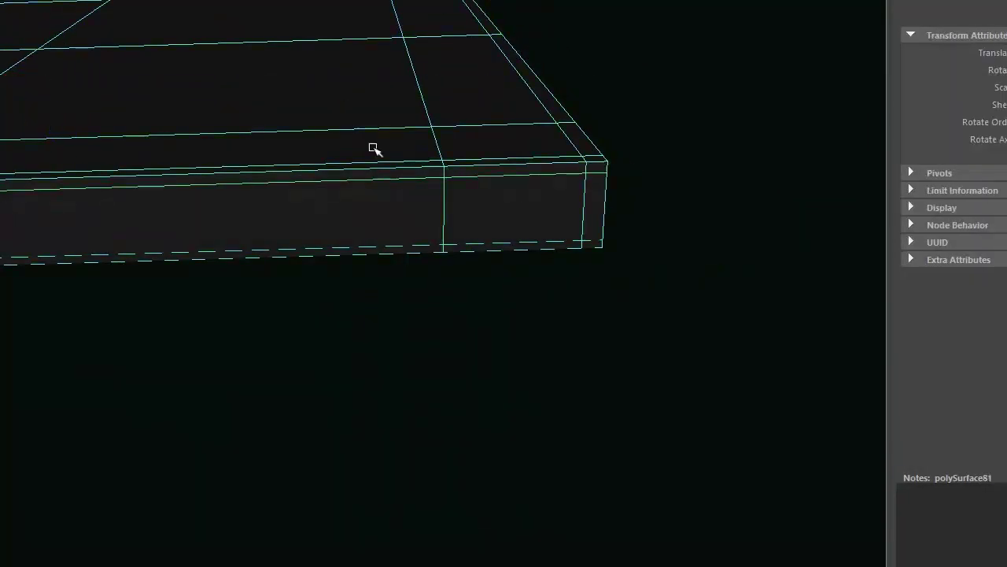
left_click_drag(307, 236, 400, 284)
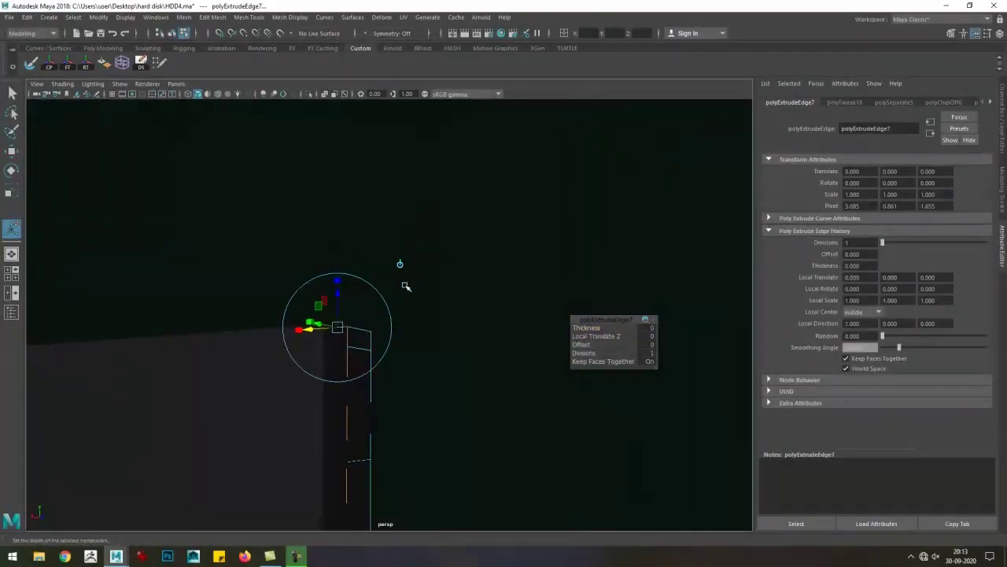
key("ctrl+e")
left_click_drag(200, 181, 158, 121)
left_click_drag(157, 198, 312, 100)
- Separate the rounded frame into four rails and leave the isolated view
key("F8")
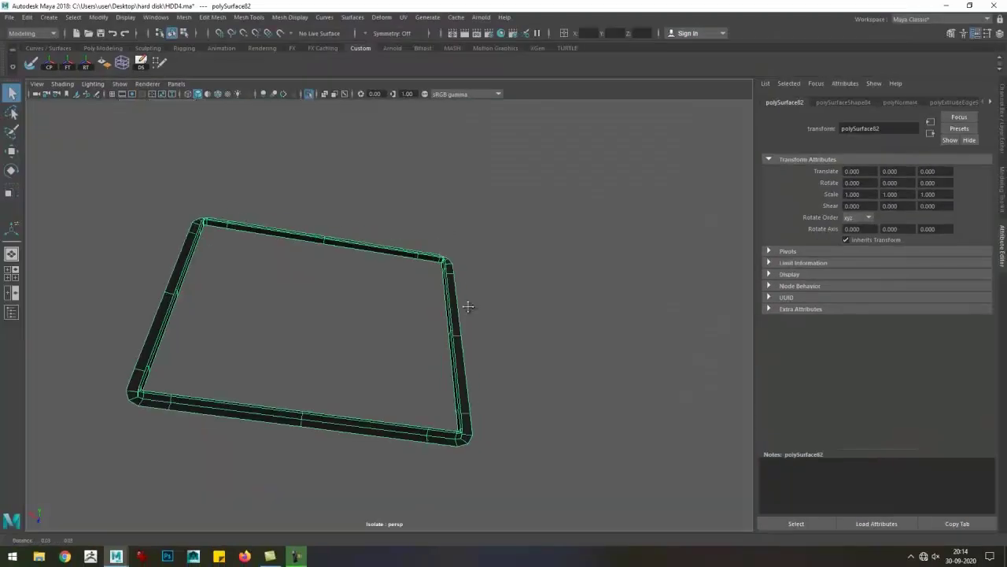
left_click_drag(417, 415, 223, 360)
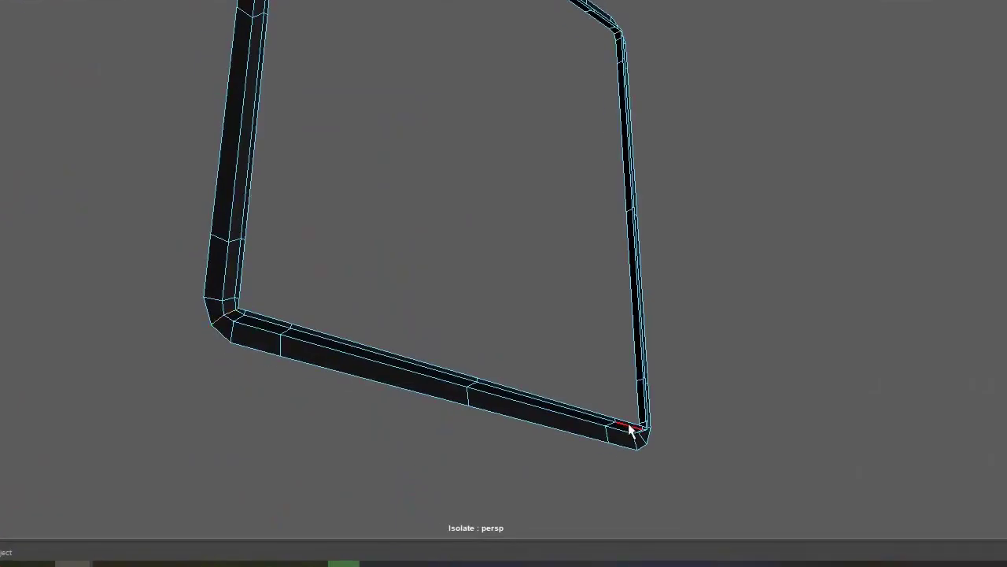
left_click_drag(361, 405, 157, 198)
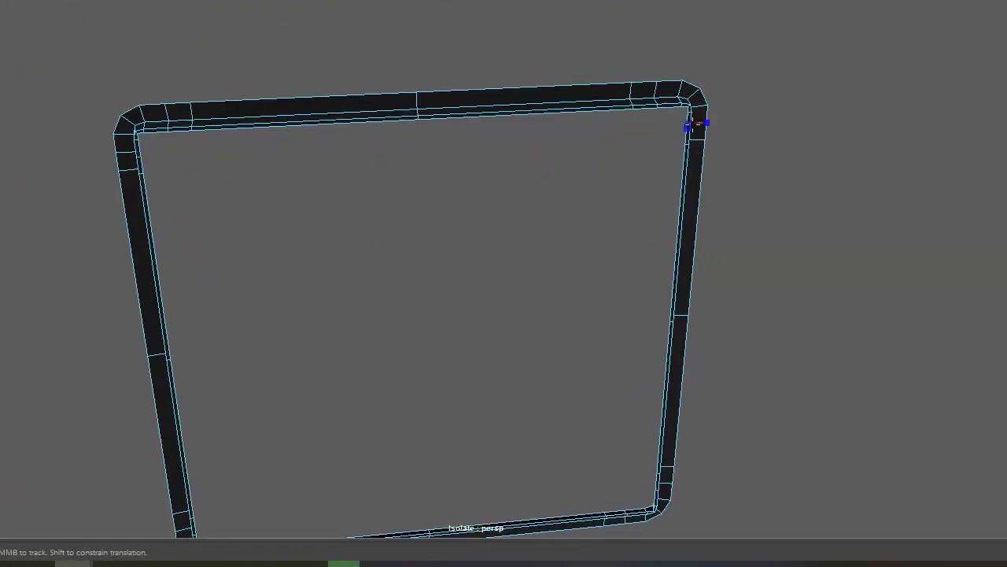
left_click_drag(672, 85, 368, 418)
right_click(270, 169)
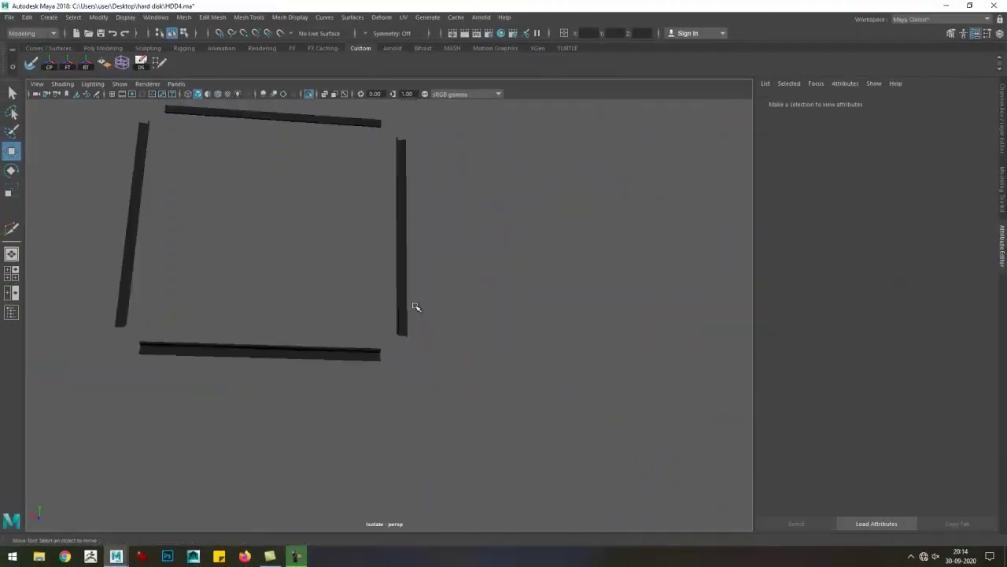
left_click(315, 93)
left_click(315, 93)
- Bevel the rail edges and clear the selection
left_click_drag(416, 326, 360, 364)
left_click(420, 342)
left_click_drag(420, 342, 441, 315)
key("ctrl+b")
key("ctrl+b")
left_click(484, 349)
left_click_drag(484, 349, 336, 304)
scroll("up", 3)
scroll("down", 3)
- Hide an obstructing board object and frame the top chip rail
key("space")
left_click(472, 292)
key("ctrl+h")
left_click(323, 482)
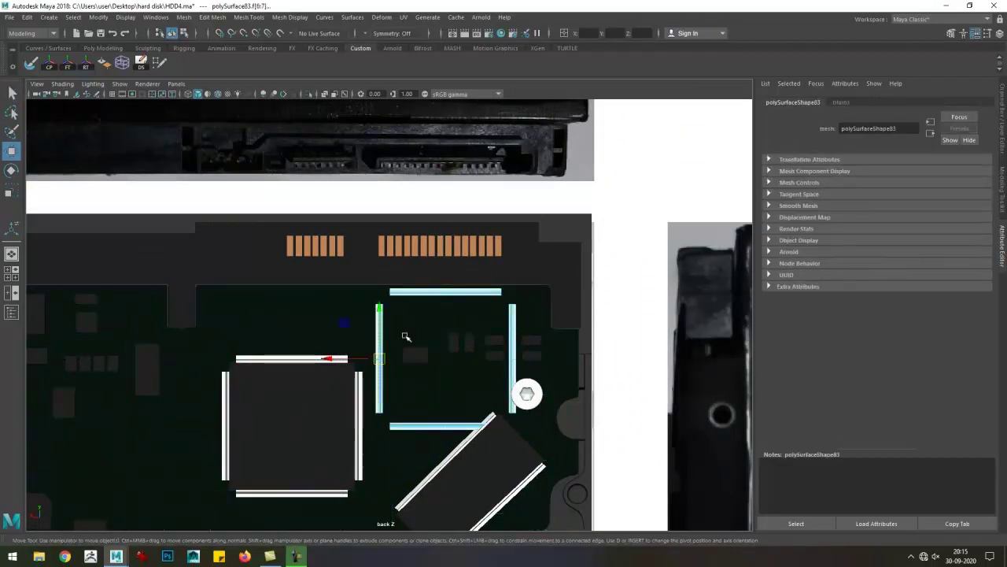
left_click(446, 292)
key("f")
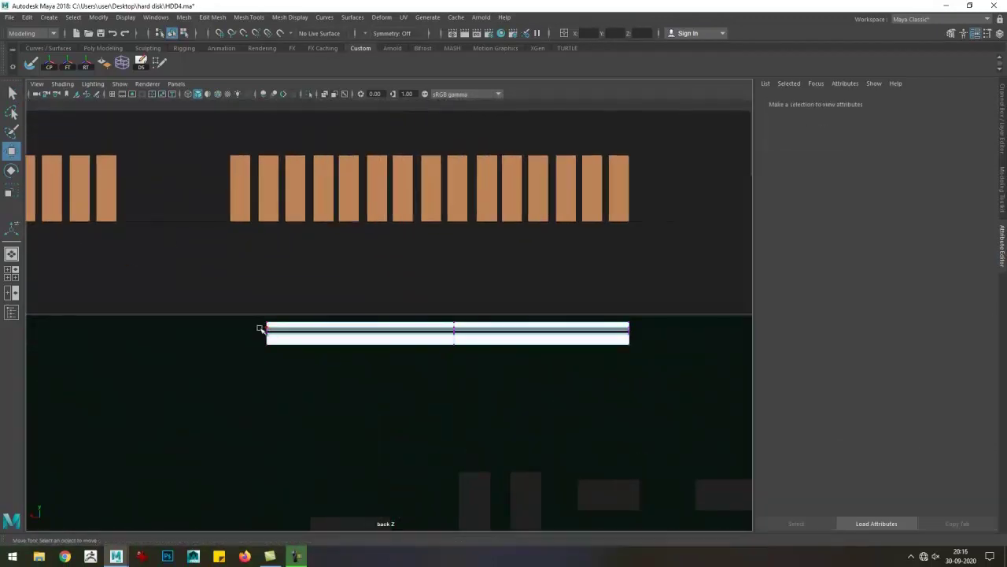
- Move the rail's end vertices left along X, then return to perspective with image planes shown
key("F9")
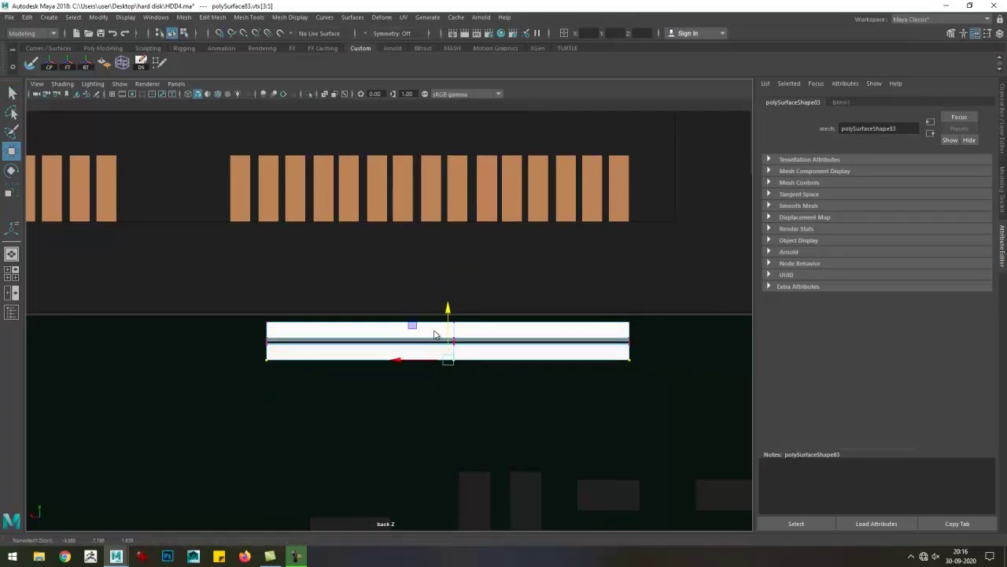
scroll("down", 3)
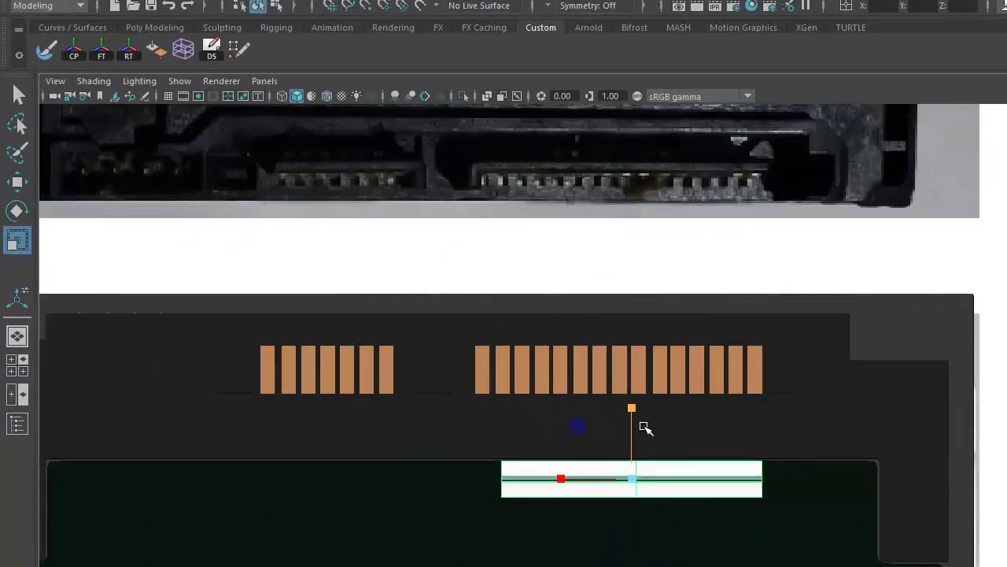
left_click_drag(572, 481, 533, 476)
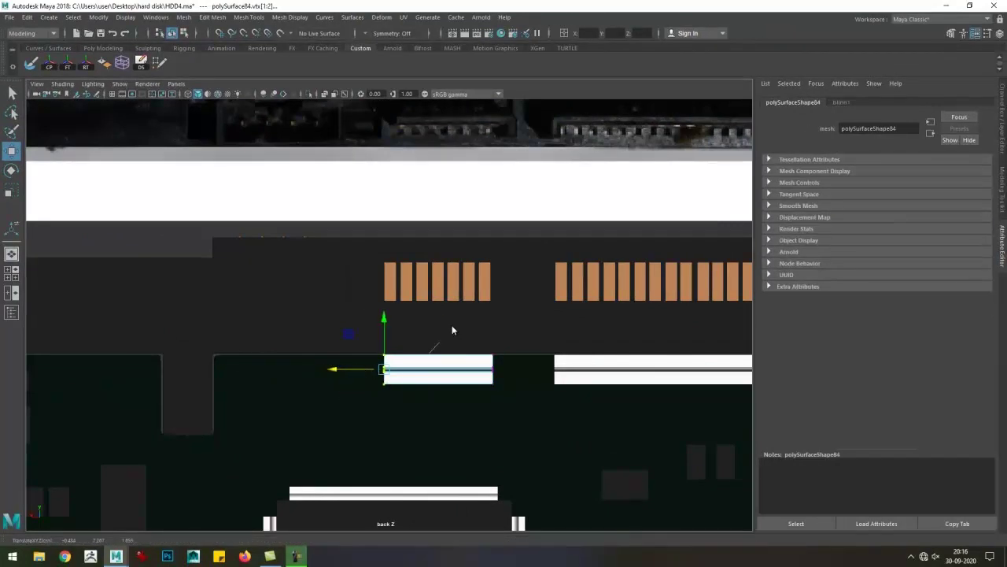
key("F8")
left_click_drag(457, 371, 262, 382)
left_click_drag(147, 434, 310, 386)
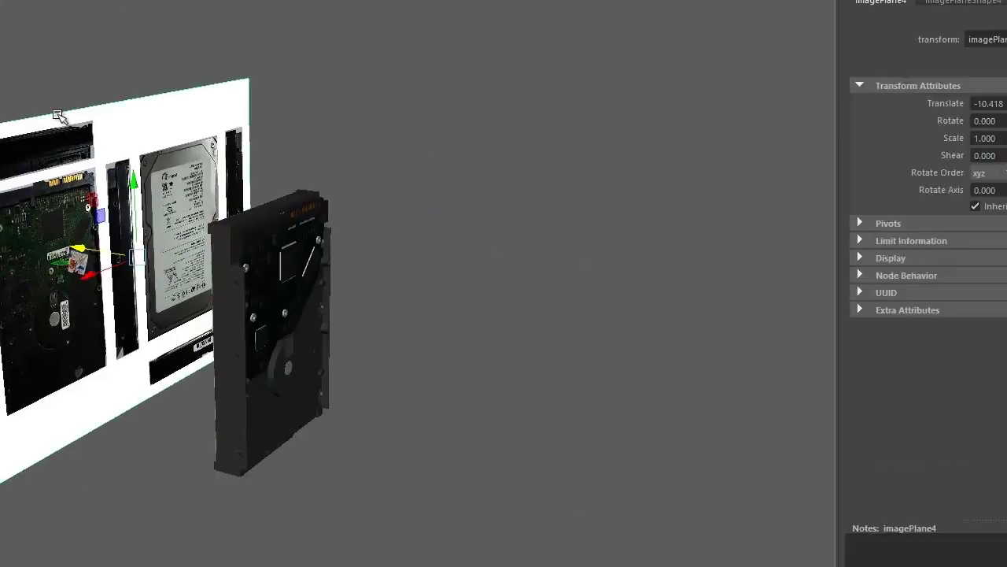
left_click(273, 49)
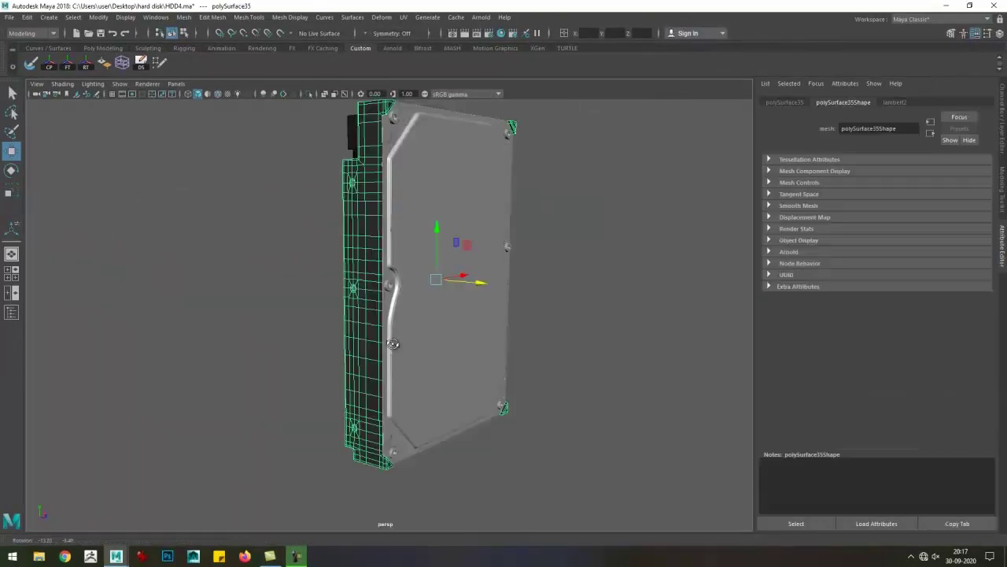
- Switch to the orthographic side view in wireframe and zoom in on the round feature
key("space")
left_click(540, 310)
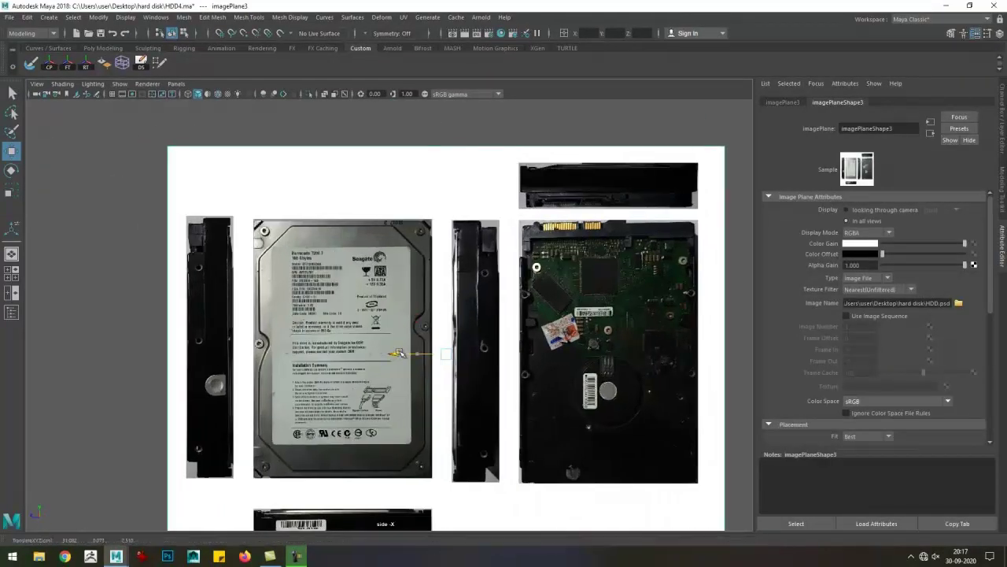
key("4")
scroll("up", 3)
- Create a polygon cylinder over the round hub, adjust its cap subdivisions, and restore shaded display
right_click(367, 288)
left_click(79, 198)
left_click_drag(149, 207, 263, 197)
key("ctrl+z")
key("ctrl+a")
left_click(980, 138)
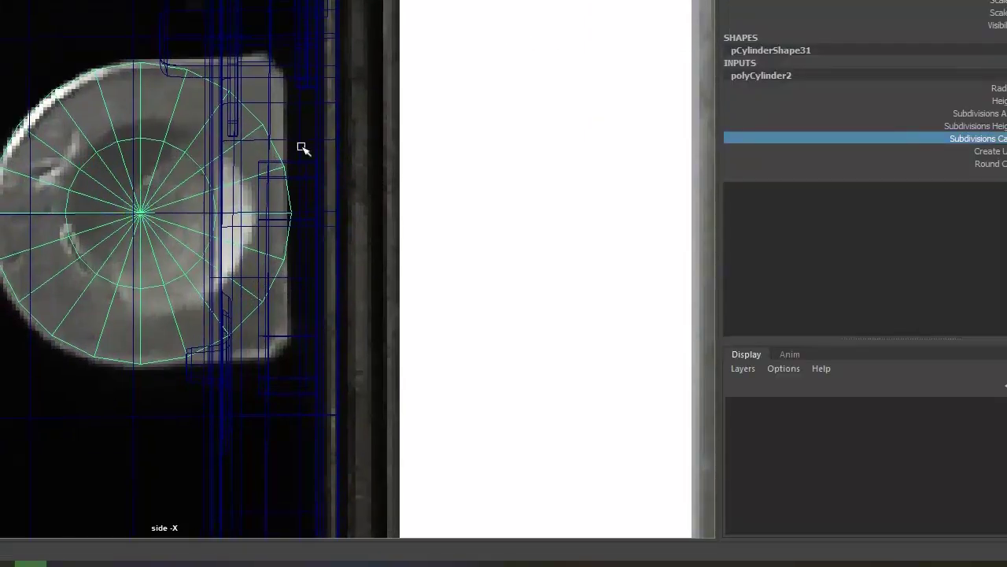
key("F9")
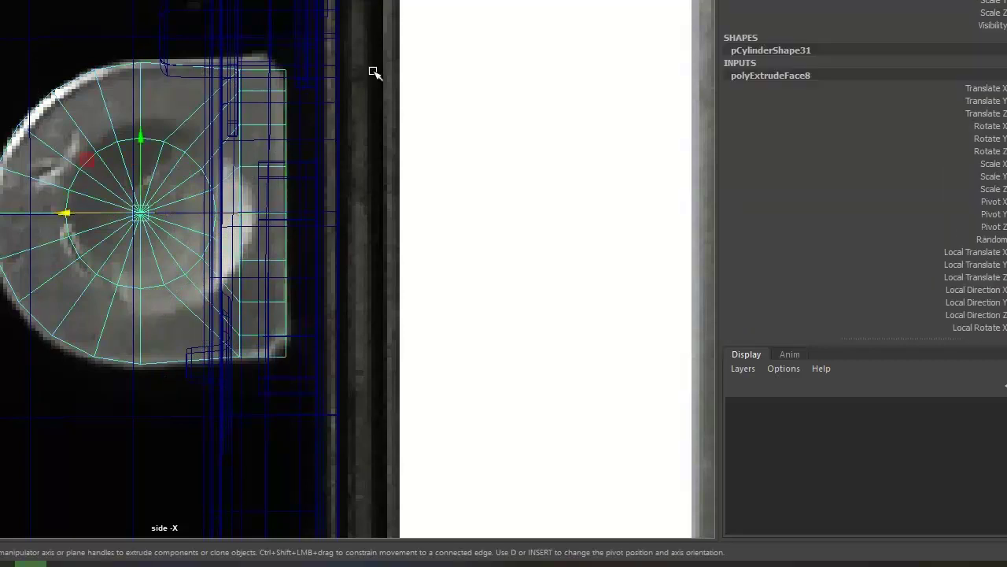
key("5")
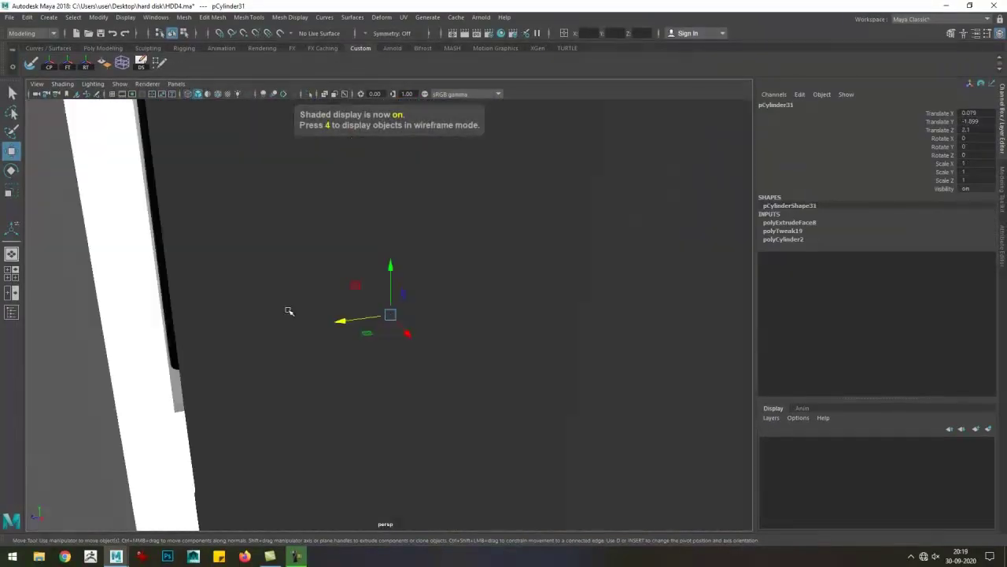
- Move the cylinder onto the drive's side and extrude its selected faces outward
left_click_drag(390, 340, 433, 365)
key("r")
key("ctrl+e")
left_click_drag(520, 359, 504, 388)
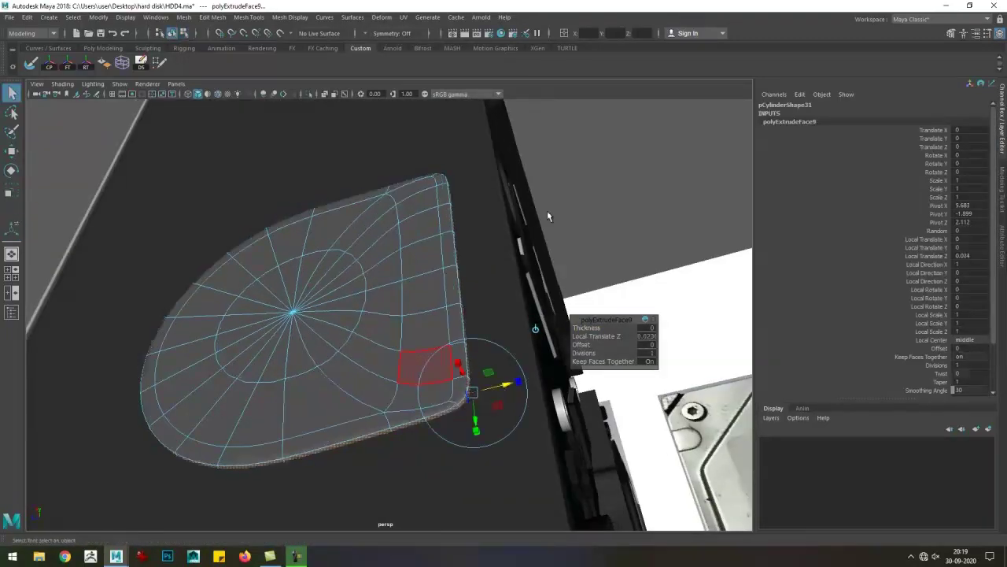
key("q")
- Isolate the cylinder and select the inner disc faces of its cap
left_click_drag(450, 365, 400, 205)
key("F8")
key("ctrl+1")
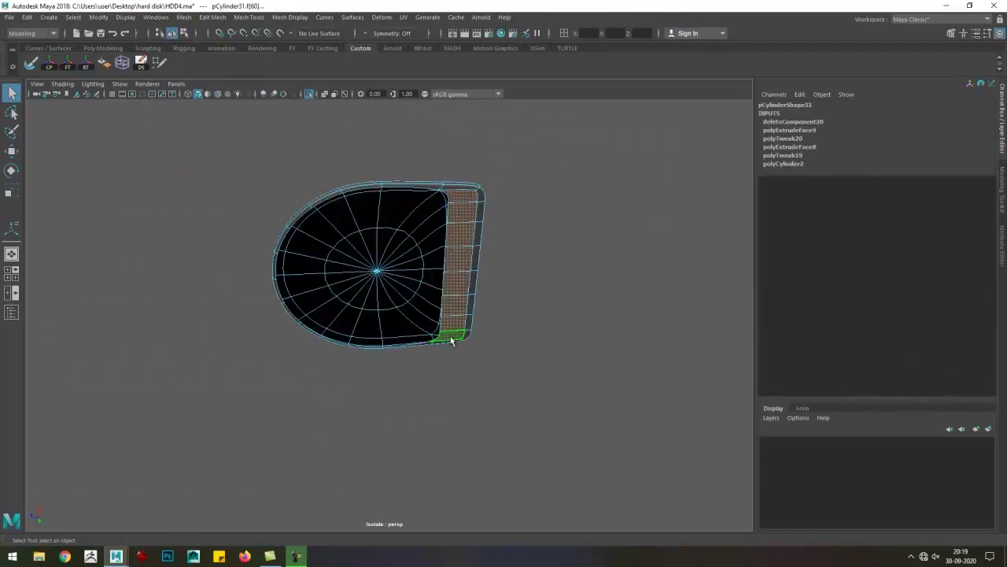
left_click_drag(453, 341, 382, 337)
scroll("up", 3)
key("w")
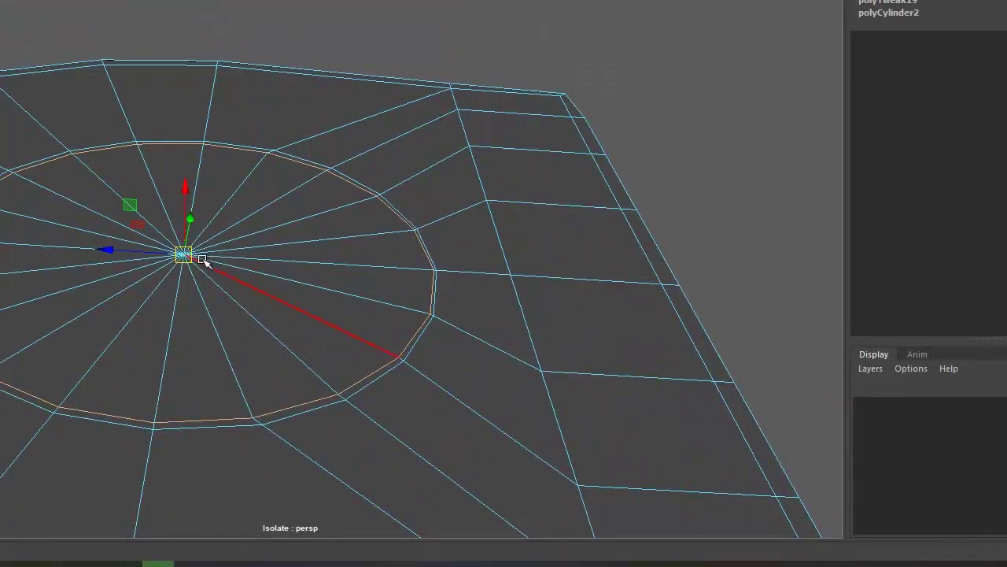
left_click_drag(248, 325, 196, 124)
left_click_drag(197, 207, 326, 141)
- Preview the mesh smoothed, then collapse and delete the extra cap edges
key("3")
key("4")
key("3")
scroll("down", 3)
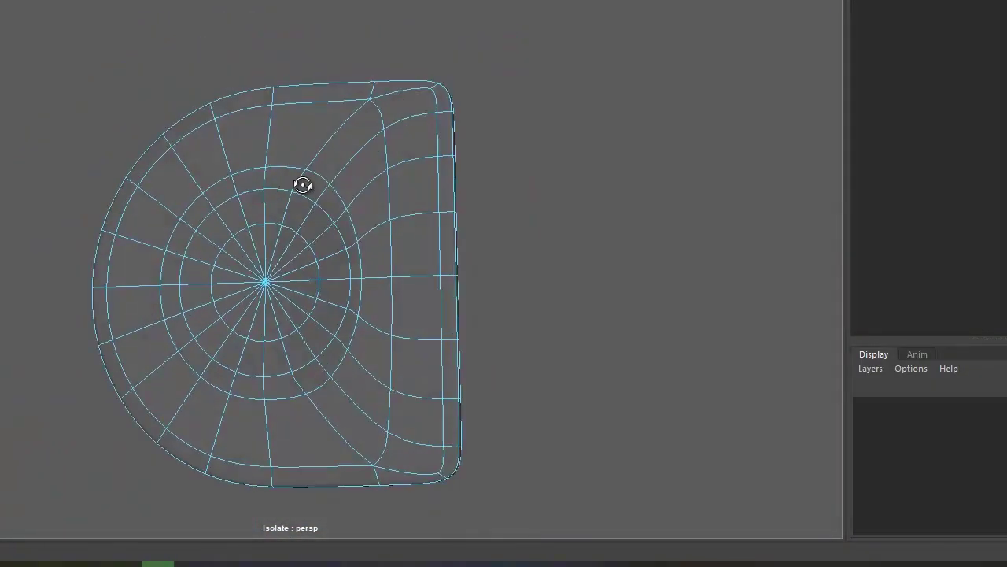
left_click_drag(293, 194, 315, 197)
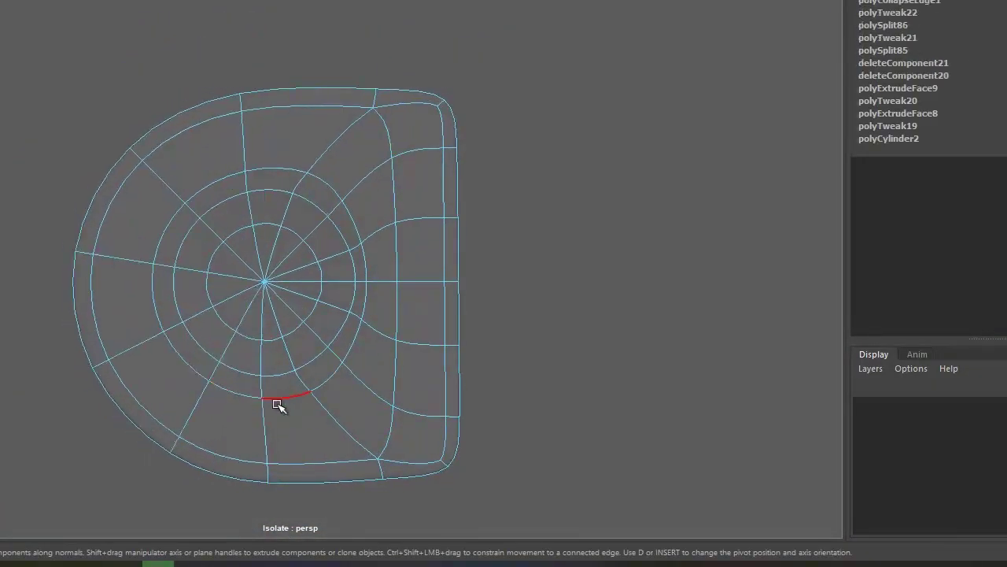
key("5")
key("4")
key("1")
- Add new edge cuts on the cap with Multi-Cut and check the smoothed result
left_click(382, 400)
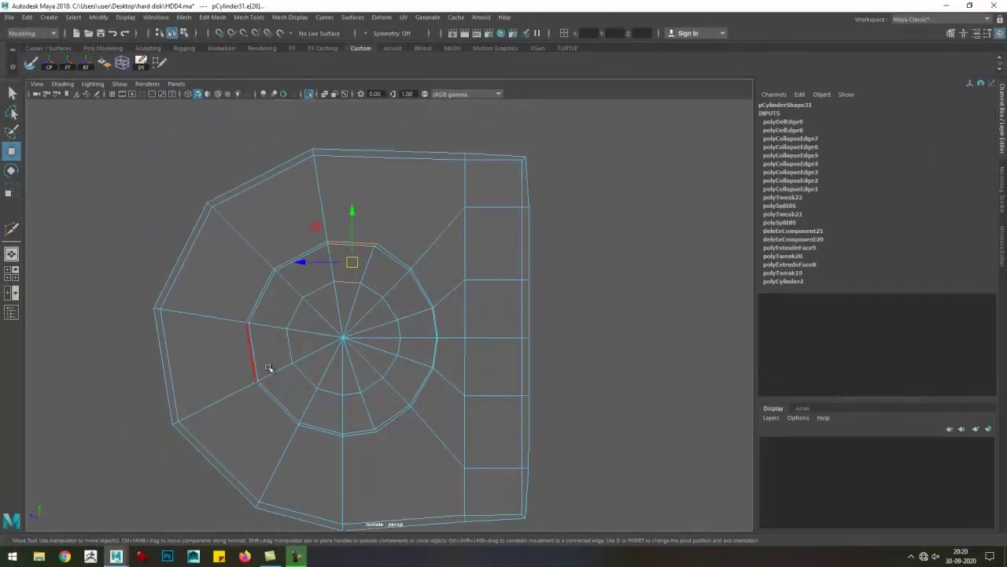
key("F8")
key("3")
left_click_drag(474, 286, 417, 285)
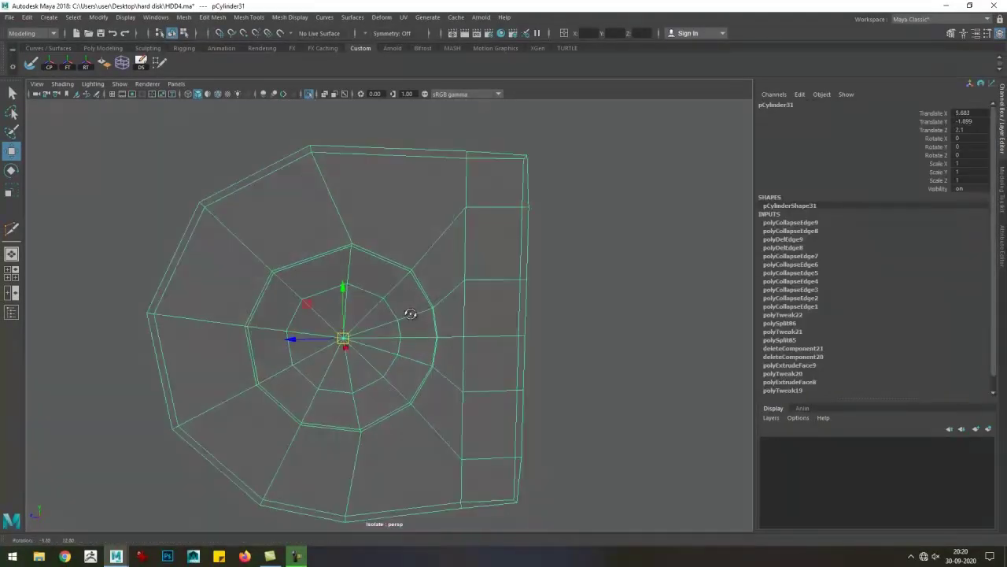
key("ctrl+shift+x")
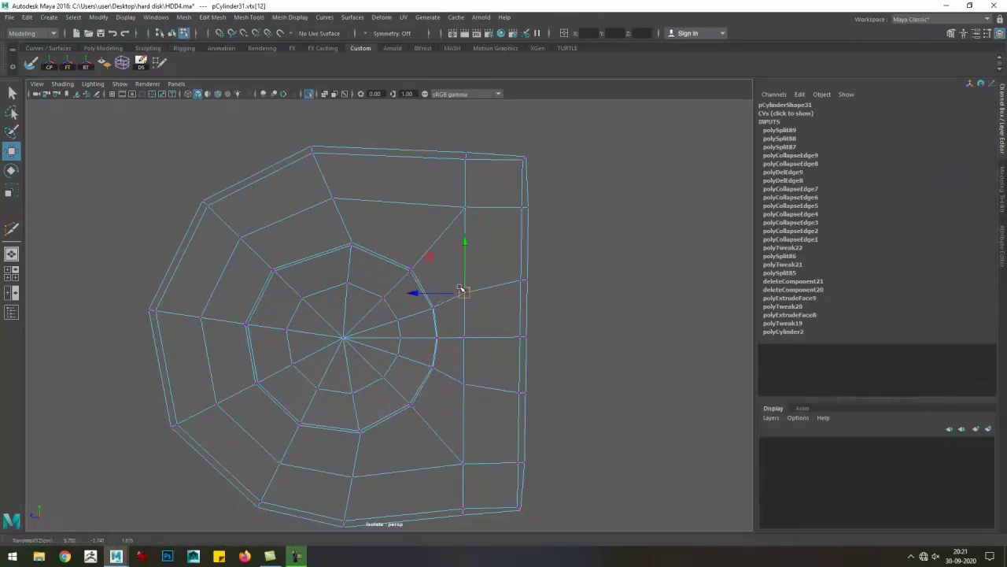
key("5")
left_click_drag(461, 288, 444, 267)
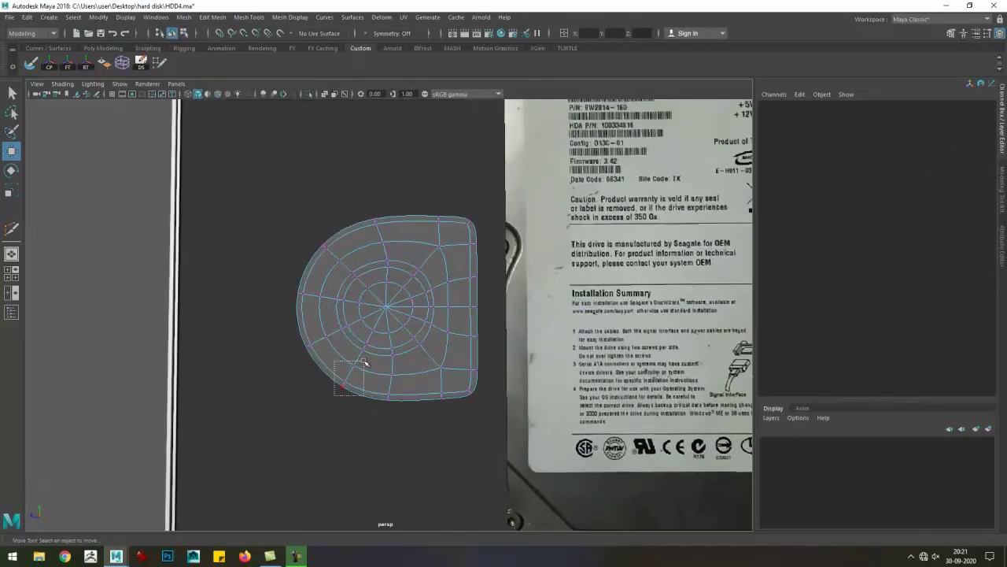
- Nudge the D-shaped piece slightly in Z so it sits against the drive
key("w")
scroll("down", 3)
left_click_drag(352, 300, 341, 292)
key("r")
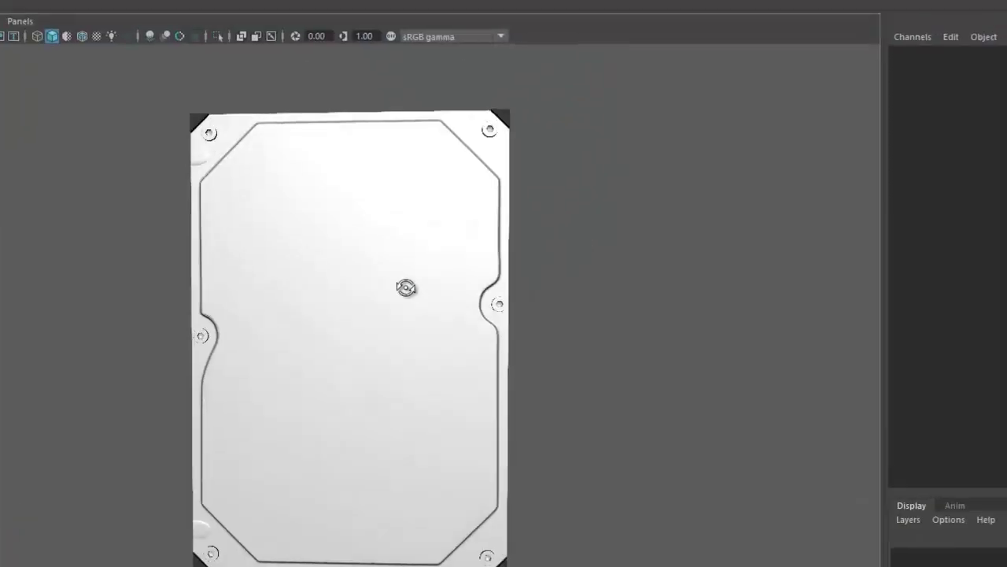
- Turn on viewport shadows, ambient occlusion and gamma correction, and change the background
key("alt+b")
key("alt+b")
key("alt+b")
key("alt+b")
key("alt+b")
key("alt+b")
left_click_drag(499, 367, 113, 375)
left_click(131, 48)
left_click(160, 48)
left_click_drag(194, 223, 276, 219)
left_click_drag(354, 217, 482, 209)
left_click(373, 49)
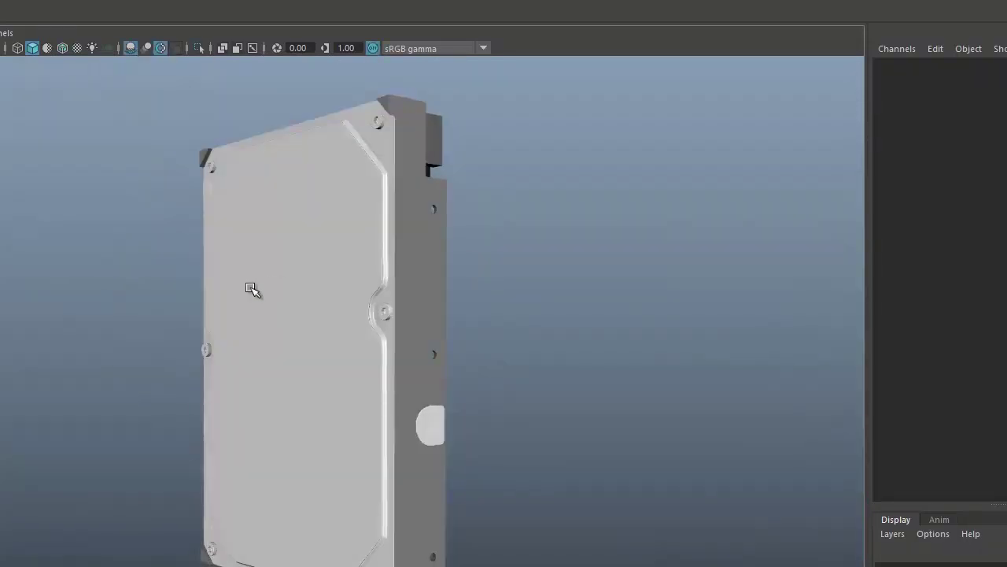
left_click_drag(299, 285, 423, 281)
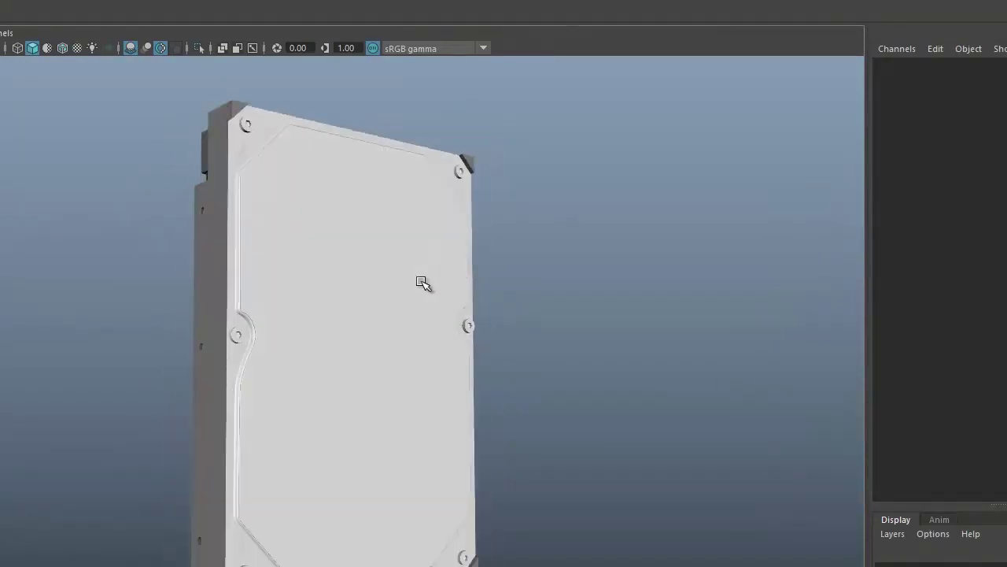
- Inspect the board side on a black background, change shading, then restore the grey background
key("alt+b")
left_click_drag(274, 321, 385, 291)
left_click_drag(314, 300, 327, 293)
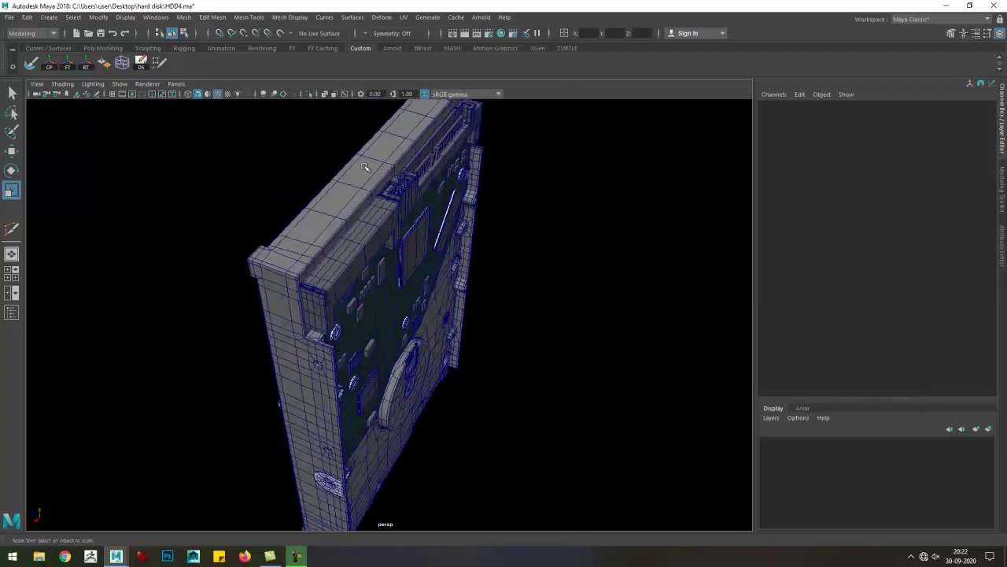
left_click_drag(359, 163, 431, 138)
left_click(426, 95)
left_click_drag(427, 209, 395, 215)
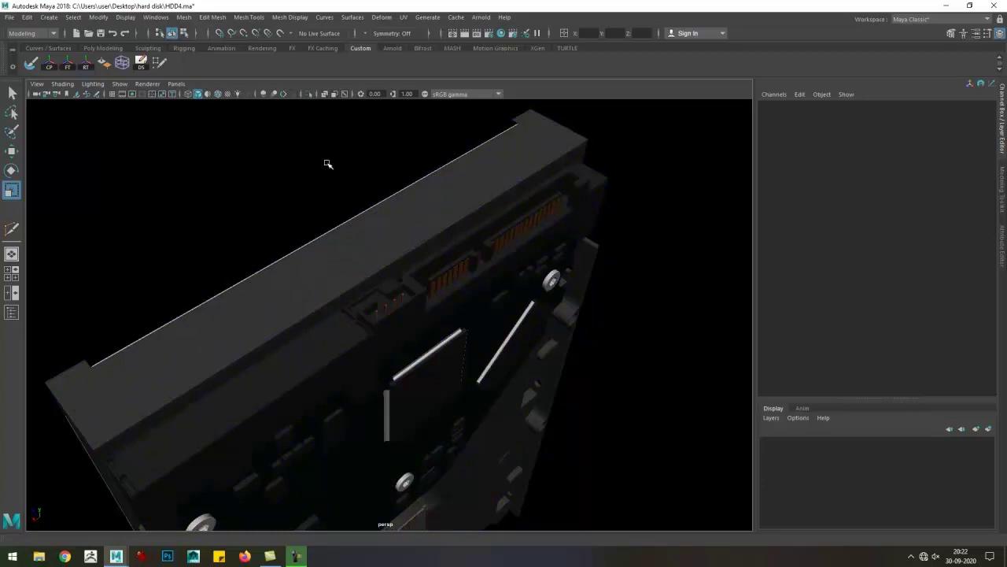
key("alt+b")
left_click_drag(443, 310, 436, 277)
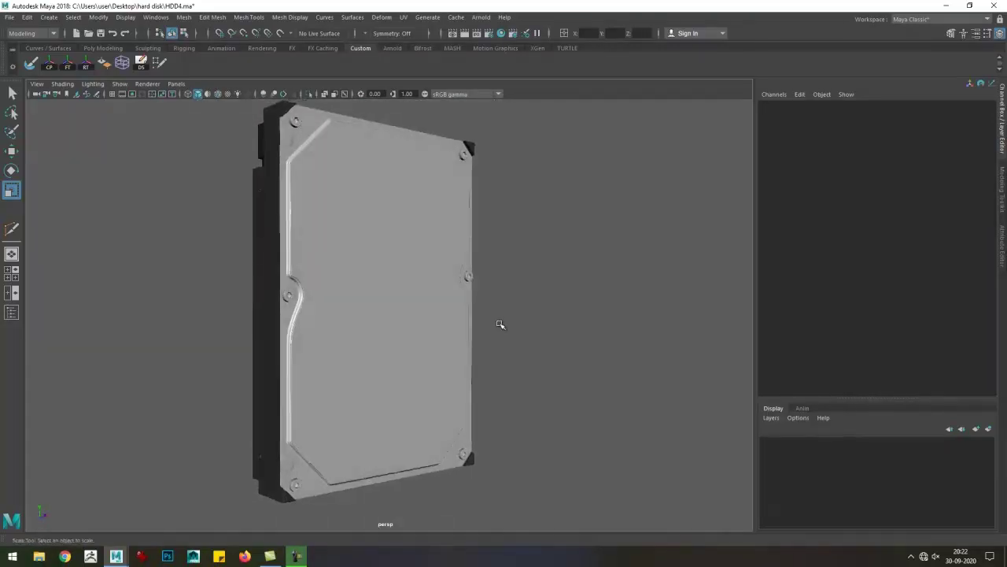